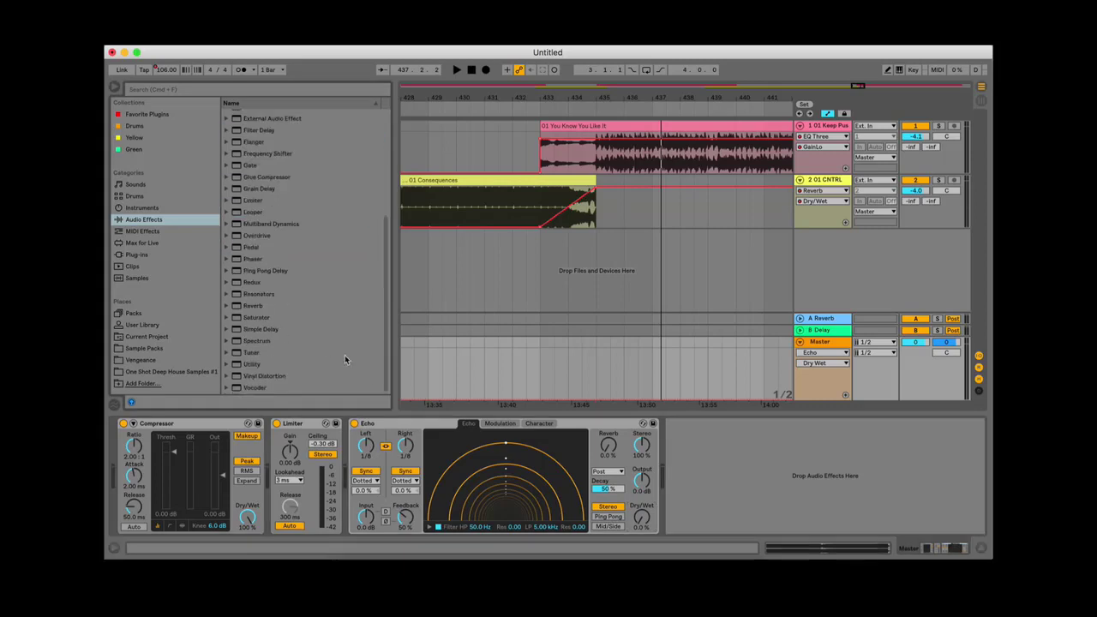
Step: Remove the Echo effect from the Master track's device chain
left_click(606, 424)
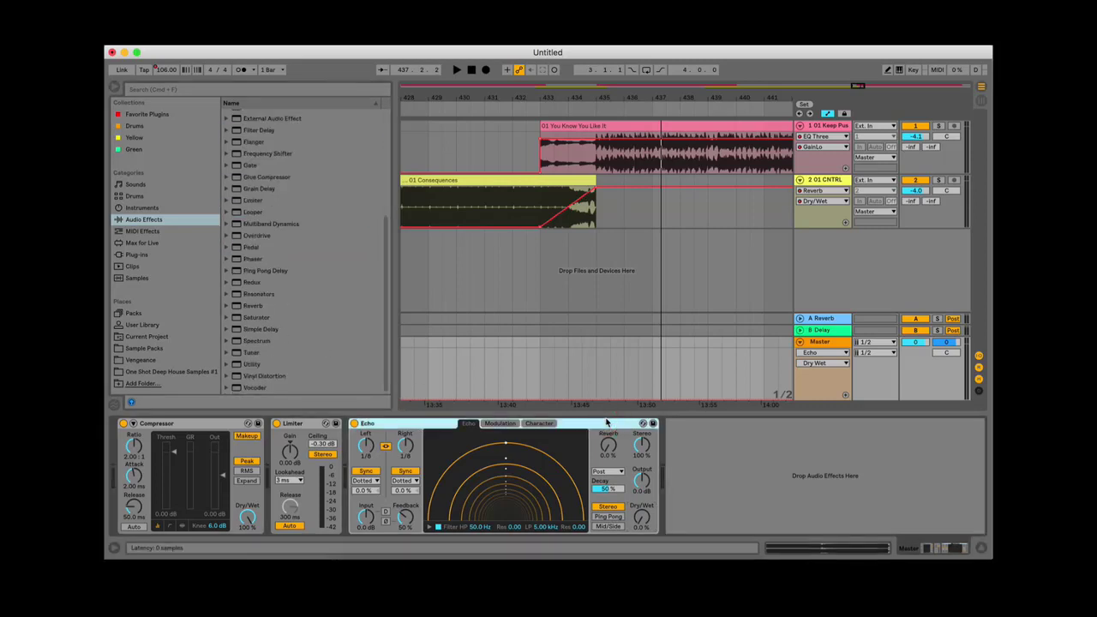
key("BackSpace")
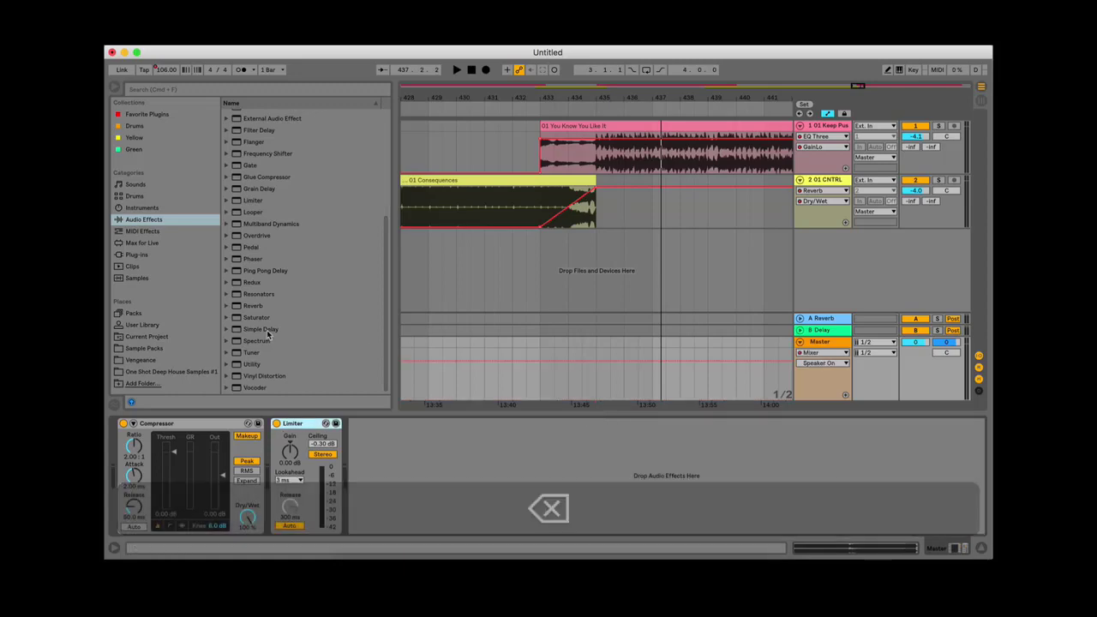
Step: Add the song On Your Mark from the album Gregor Salto Ultimate Miami #2 in iTunes to the 2 01 CNTRL track at bar 481
scroll(454, 413, "down", 5)
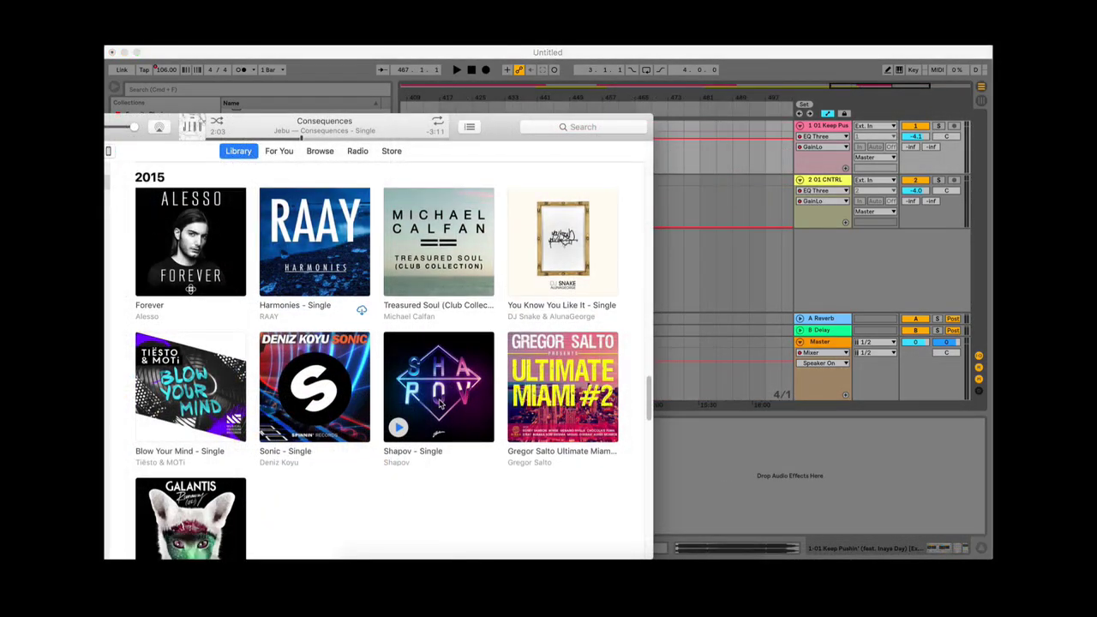
left_click_drag(555, 388, 727, 163)
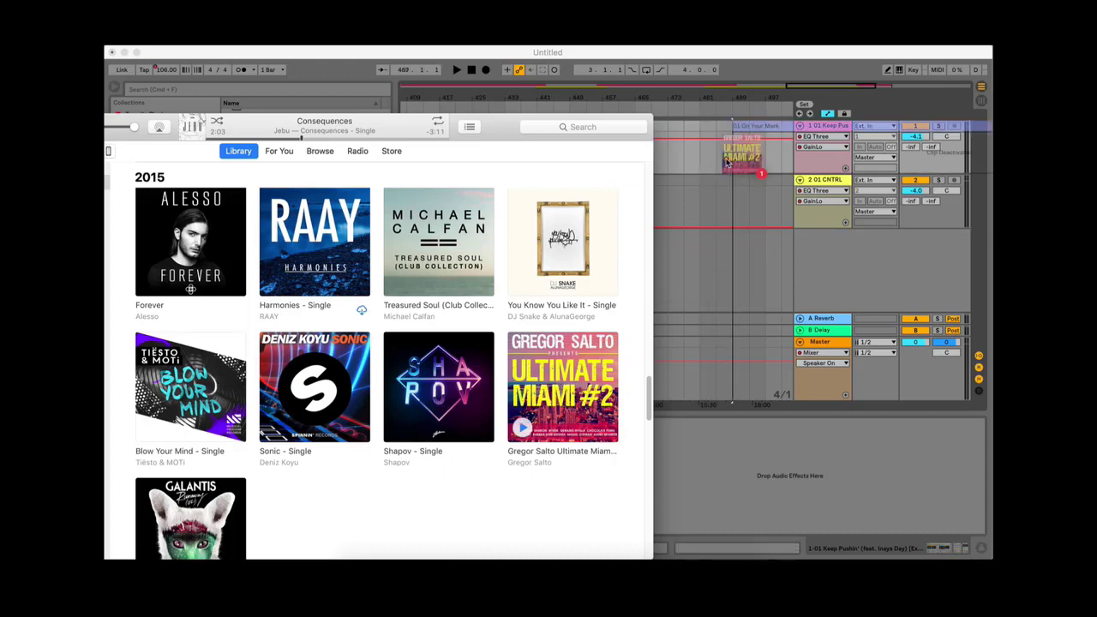
left_click_drag(690, 197, 699, 194)
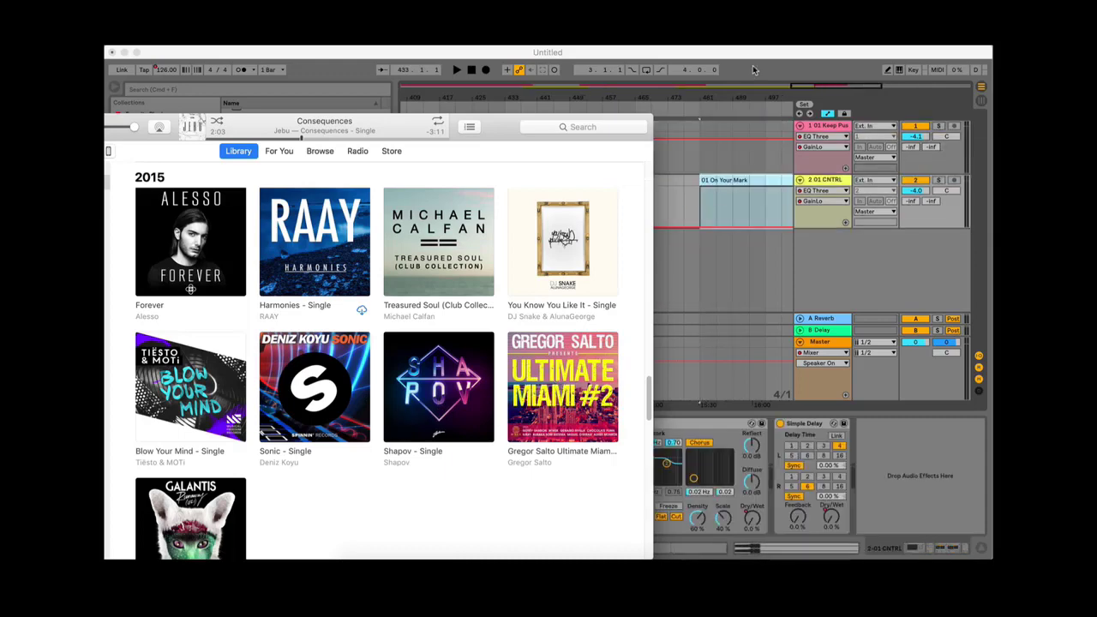
left_click(754, 68)
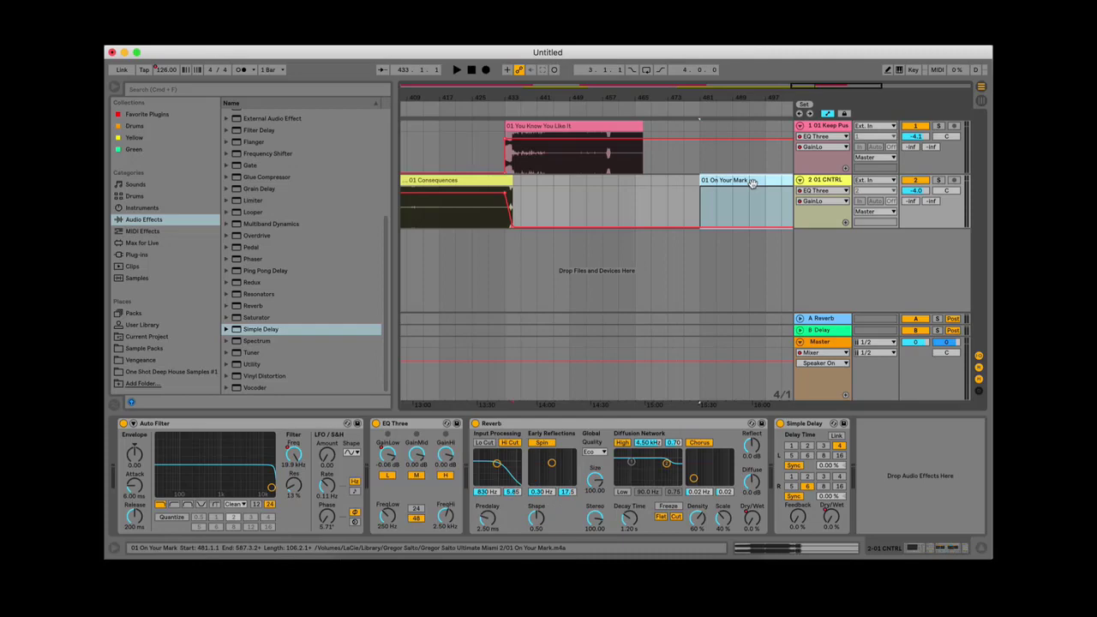
Step: Move the On Your Mark clip to start at bar 449, overlapping You Know You Like It on the track above
left_click(907, 549)
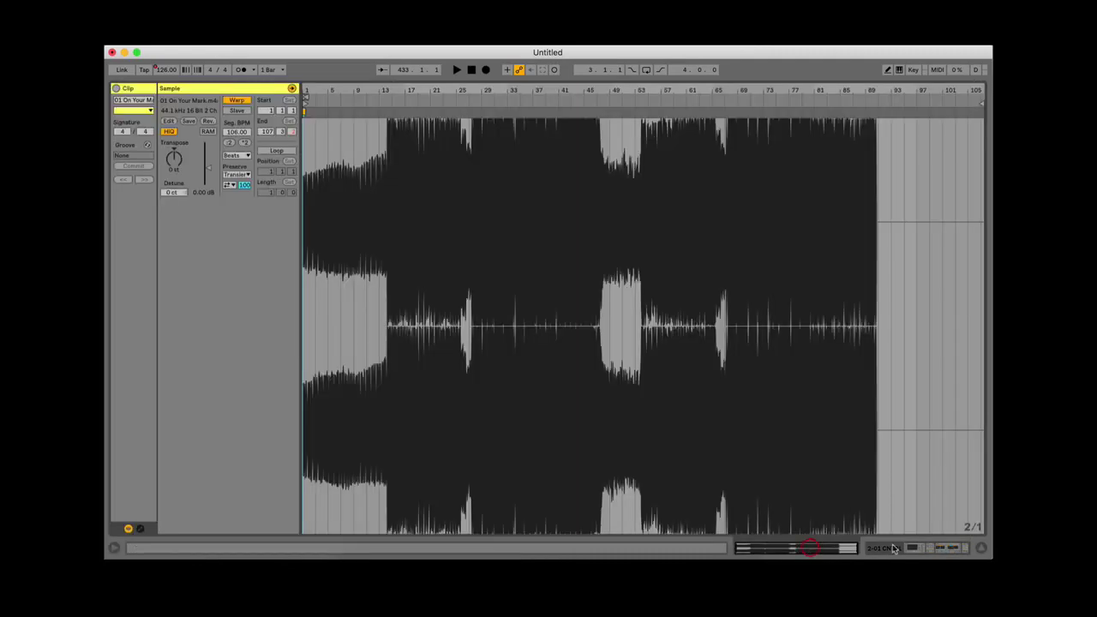
left_click(907, 548)
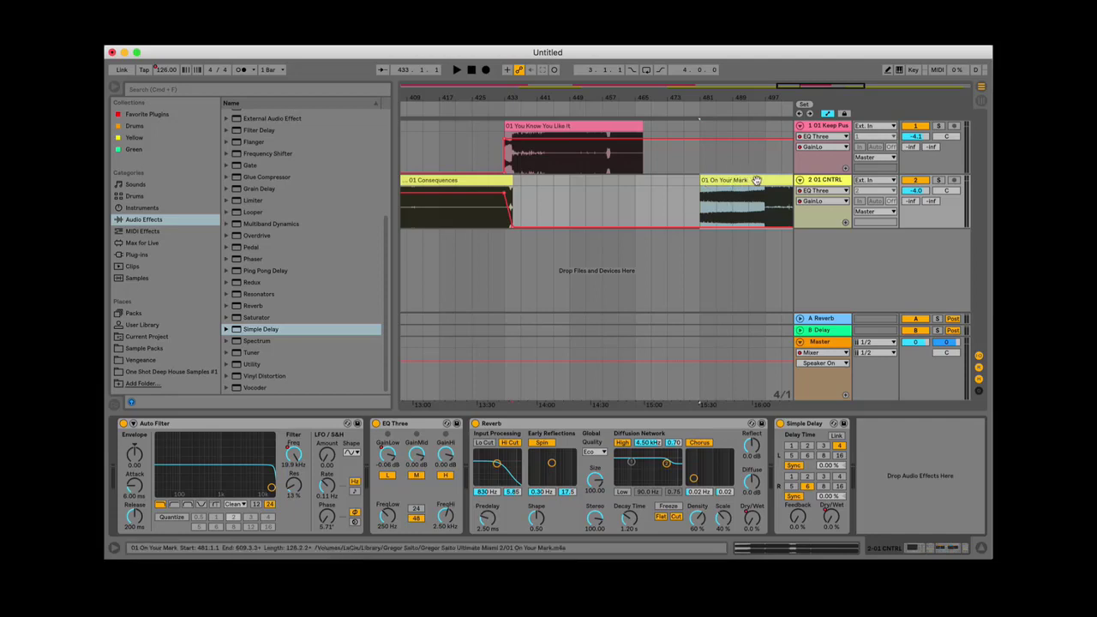
left_click_drag(746, 181, 639, 180)
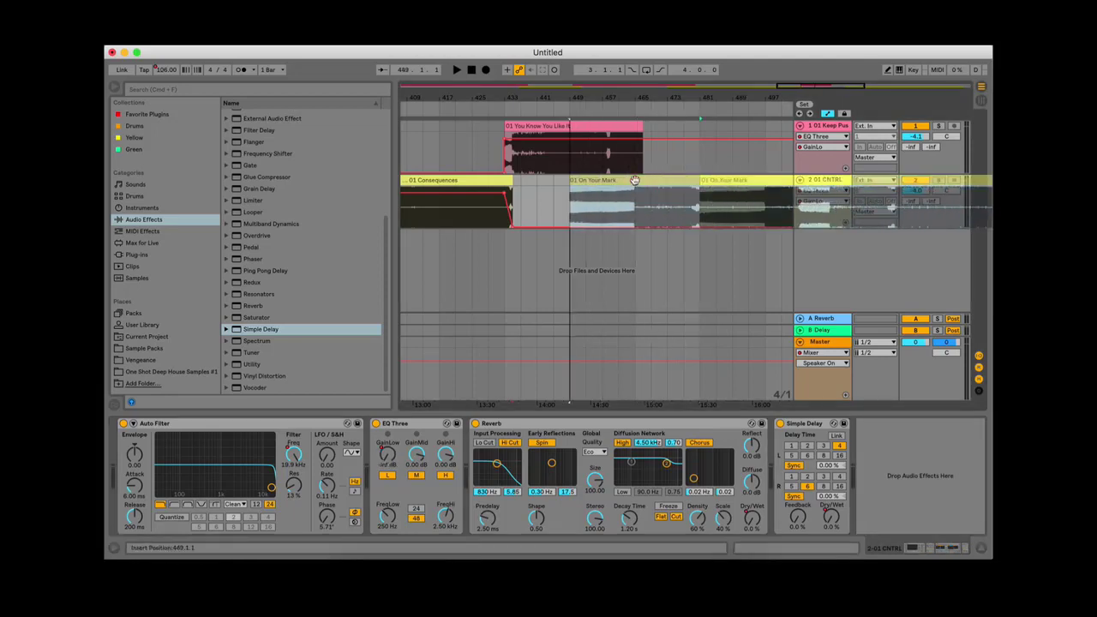
Step: Place a warp marker on the downbeat at bar 17 of On Your Mark and apply Warp From Here (Straight) from it
double_click(639, 179)
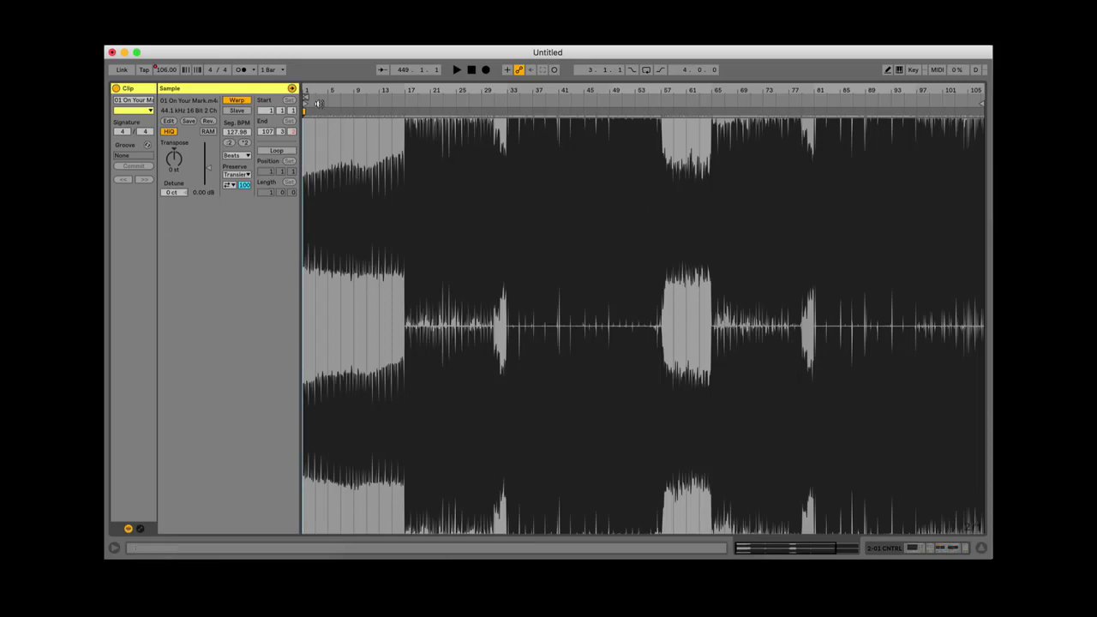
left_click_drag(406, 92, 444, 124)
left_click(428, 120)
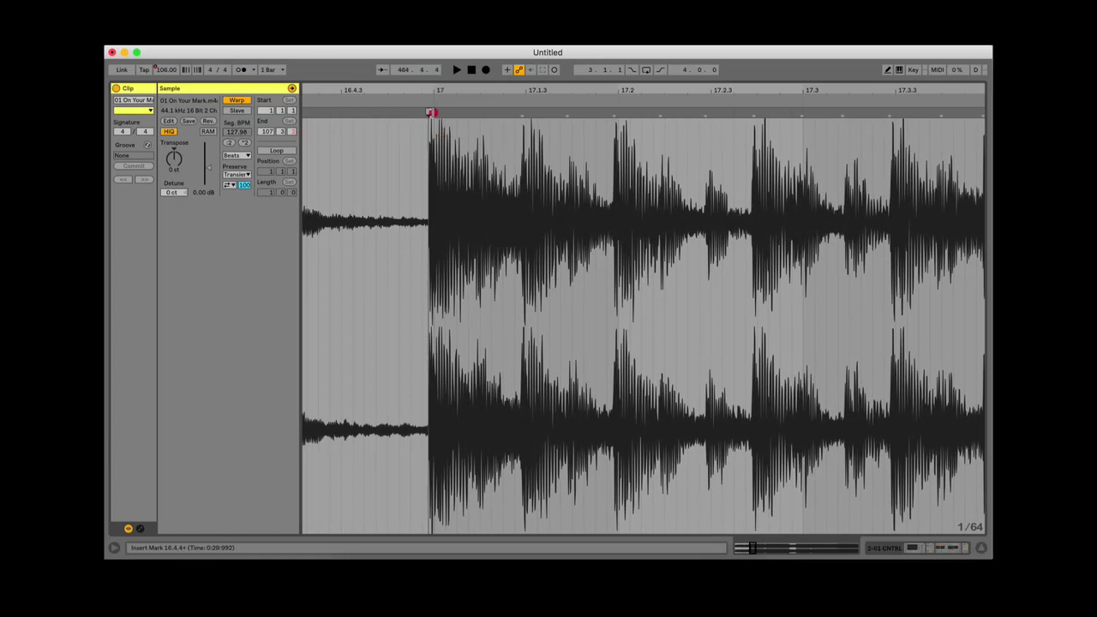
right_click(433, 112)
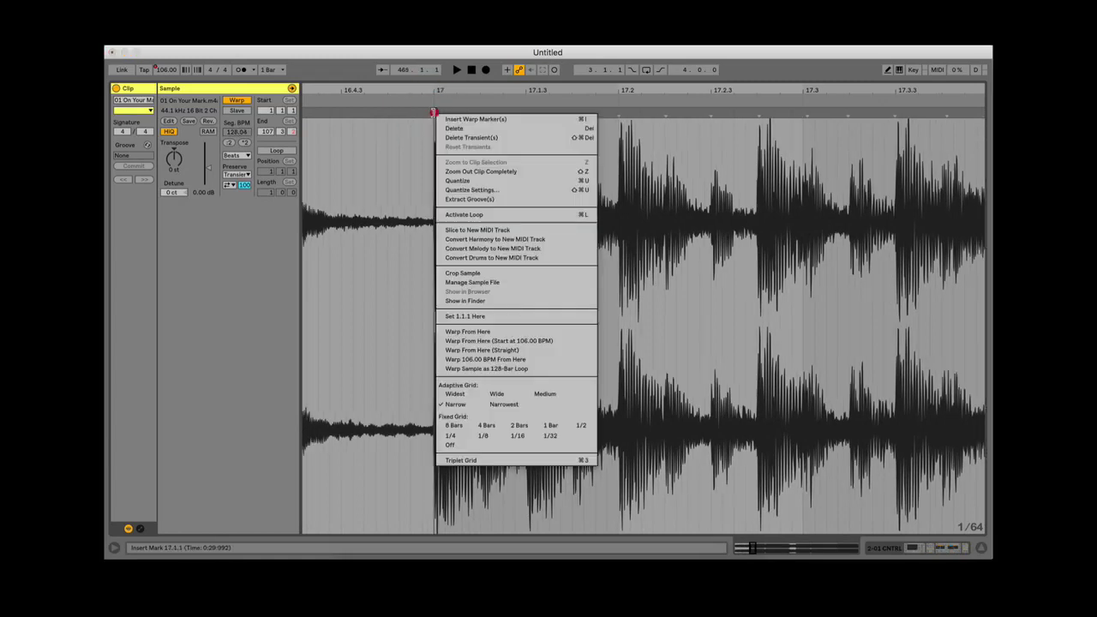
left_click(536, 341)
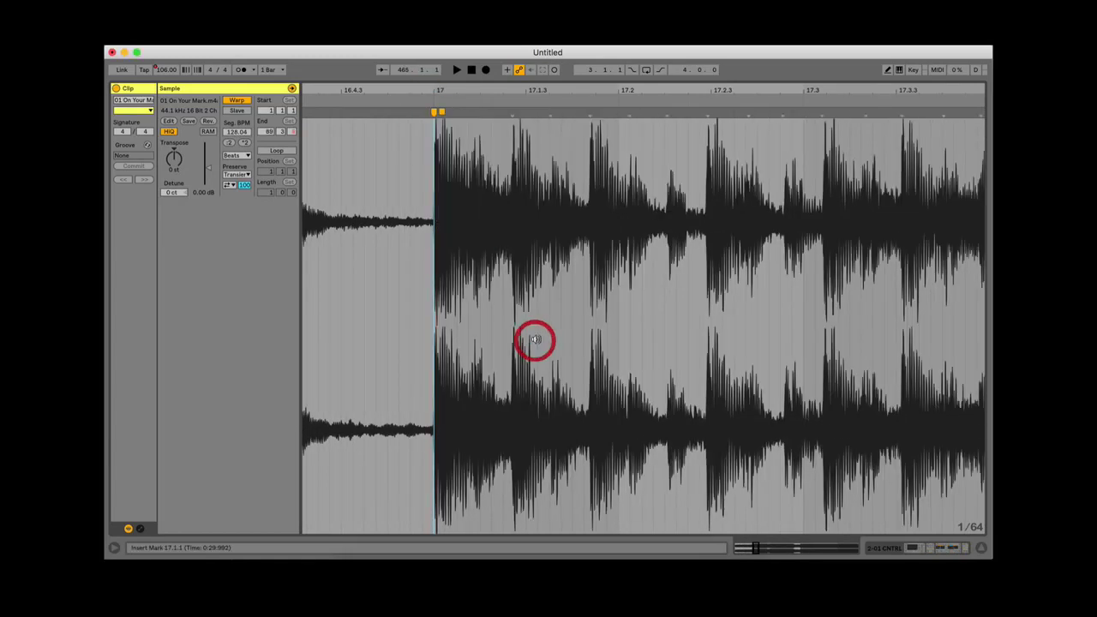
right_click(437, 110)
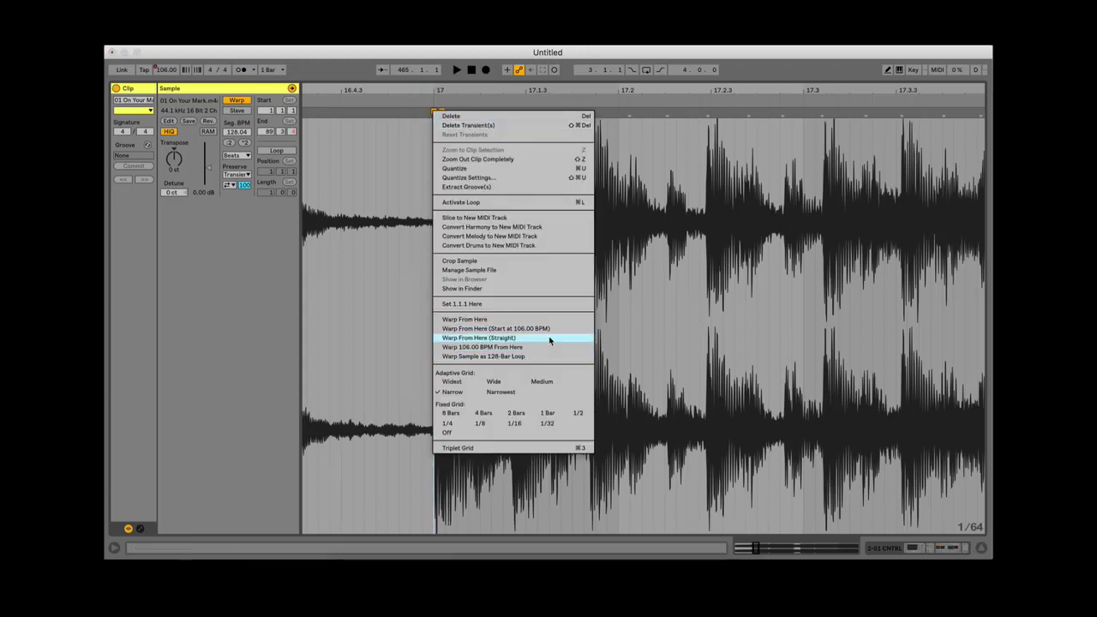
left_click(514, 338)
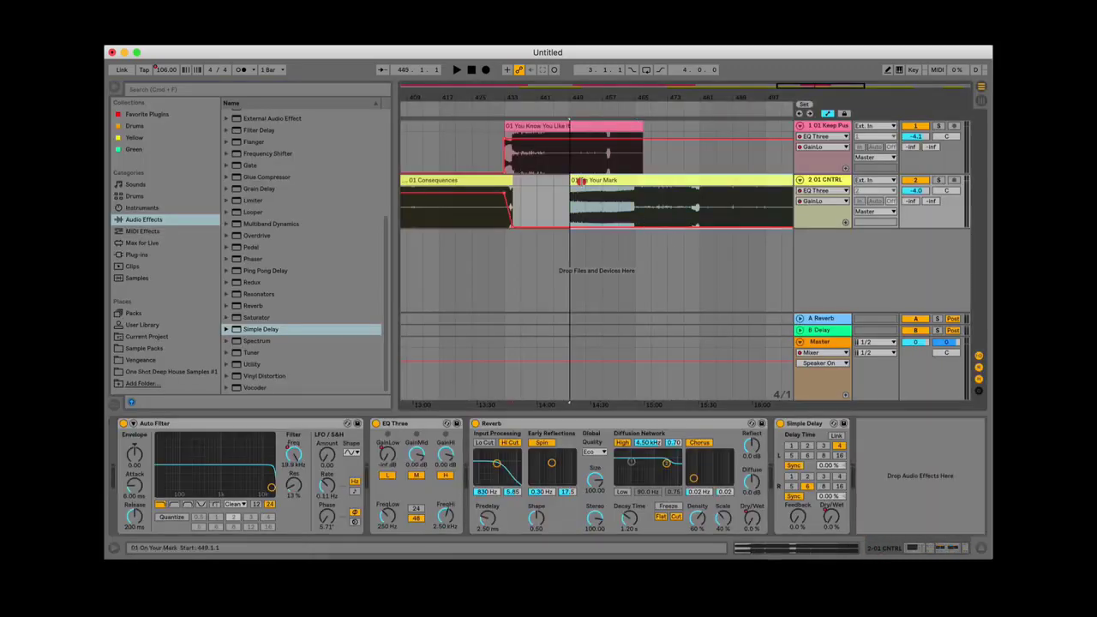
Step: Trim the start of the On Your Mark clip to bar 459, just after the breakdown in You Know You Like It
left_click_drag(571, 181, 635, 182)
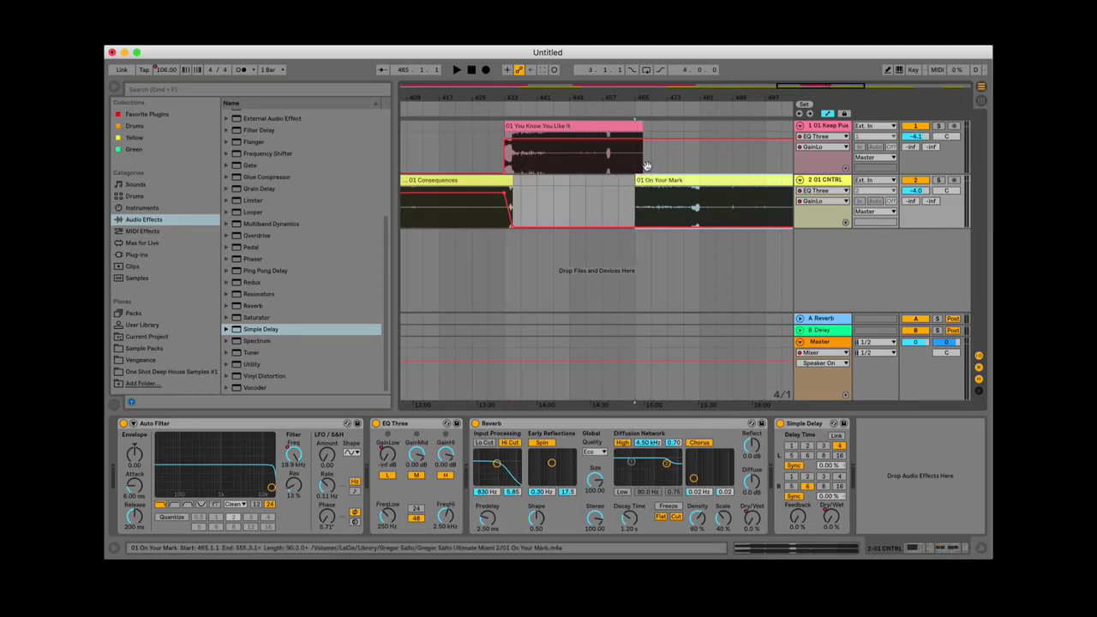
left_click_drag(645, 95, 590, 180)
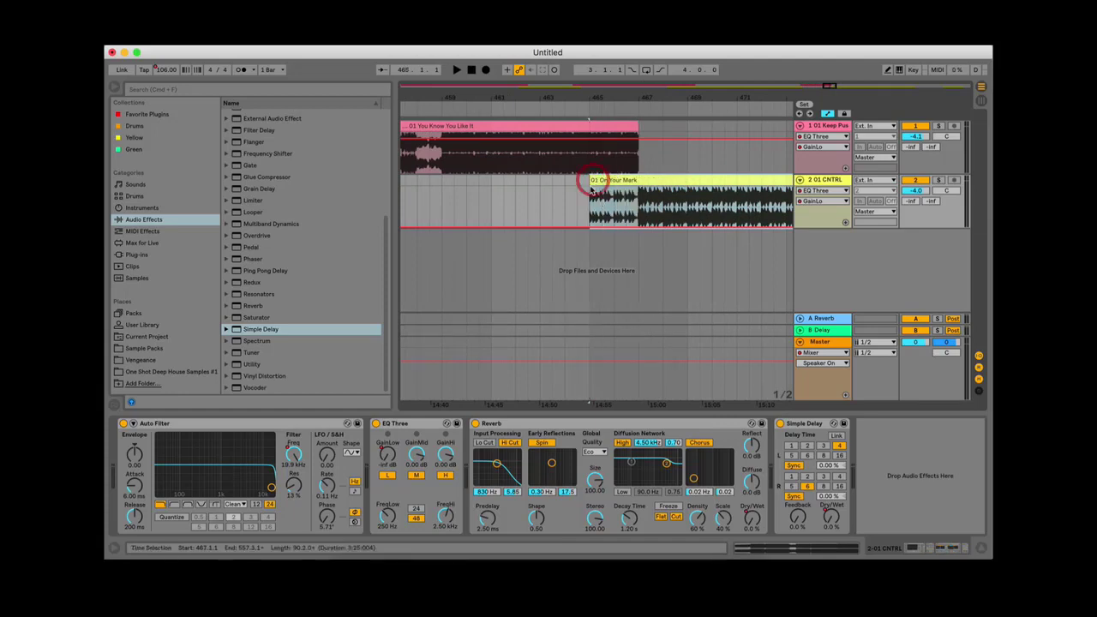
left_click_drag(590, 181, 441, 188)
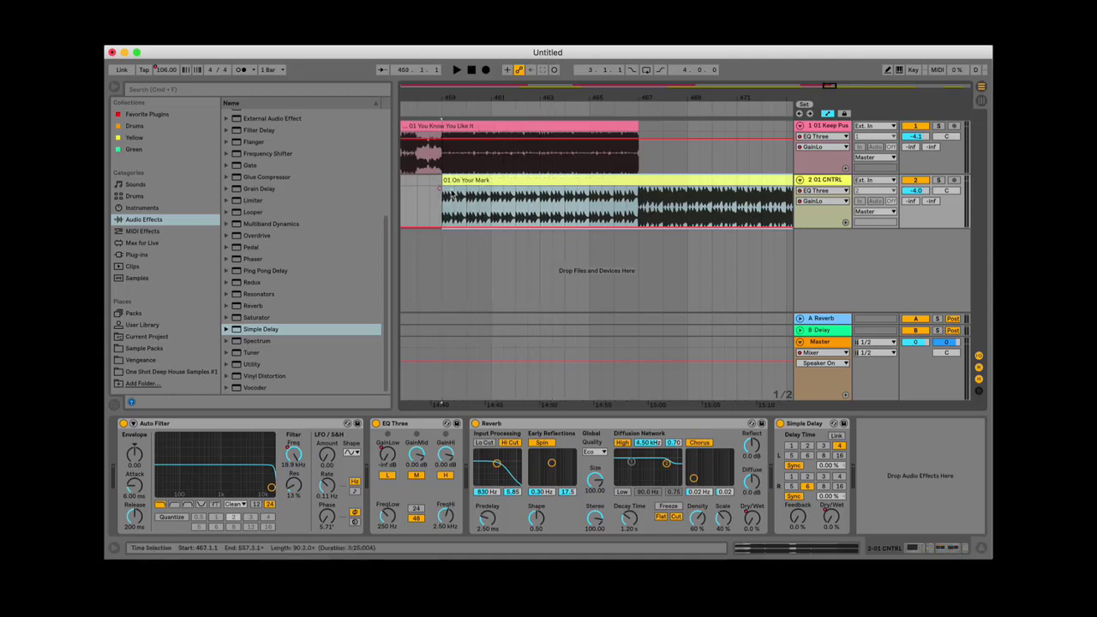
Step: Draw a GainLo automation ramp on the On Your Mark track, rising from silence at bar 466 to full level at bar 467
left_click_drag(439, 99, 472, 77)
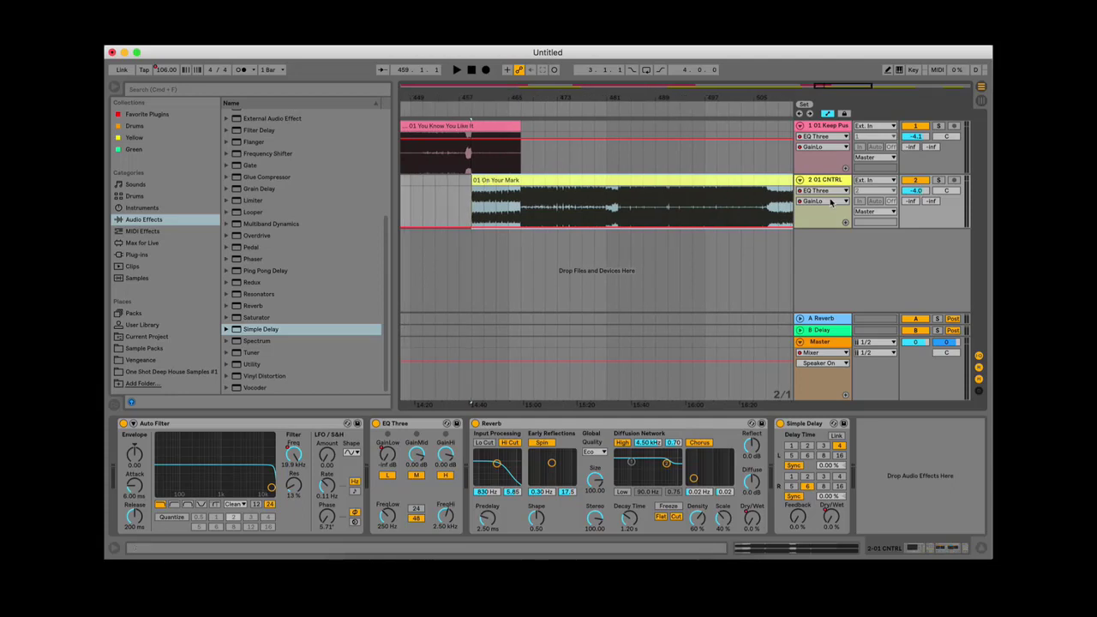
left_click(516, 228)
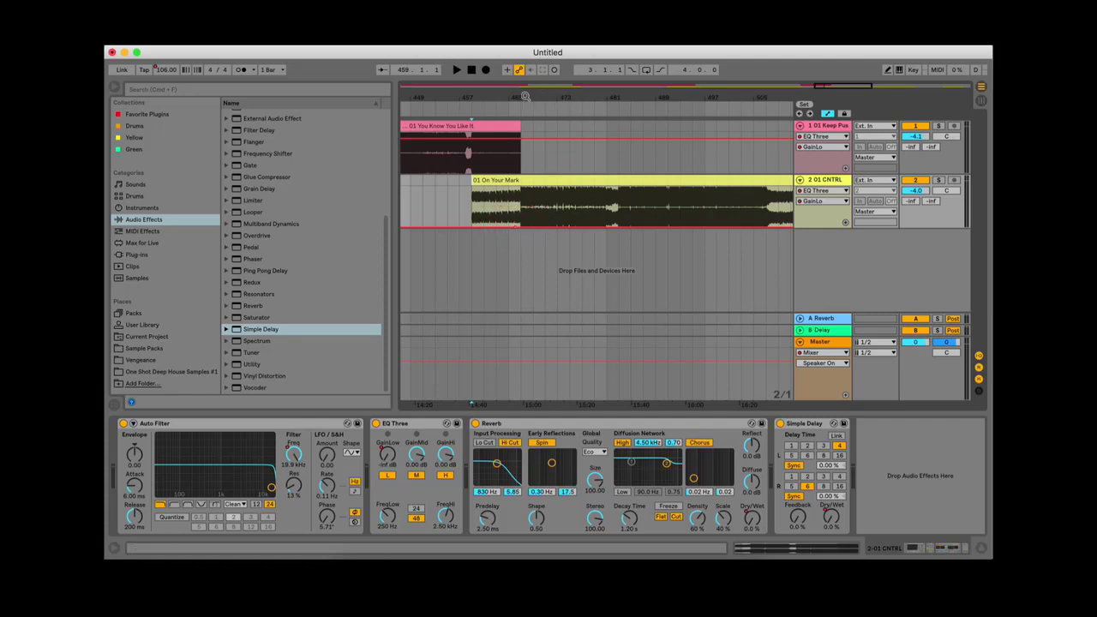
left_click_drag(520, 98, 515, 195)
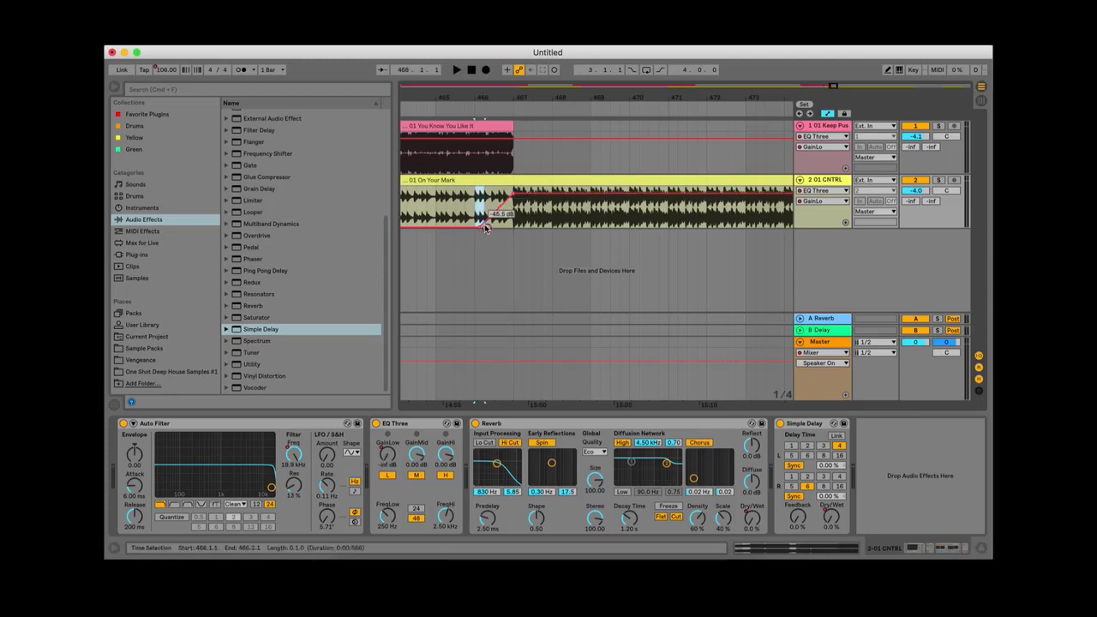
left_click(479, 210)
Step: Play the transition around bars 466 and 467 to check the low-frequency fade-in, and set the insert point at bar 466.3
left_click(456, 109)
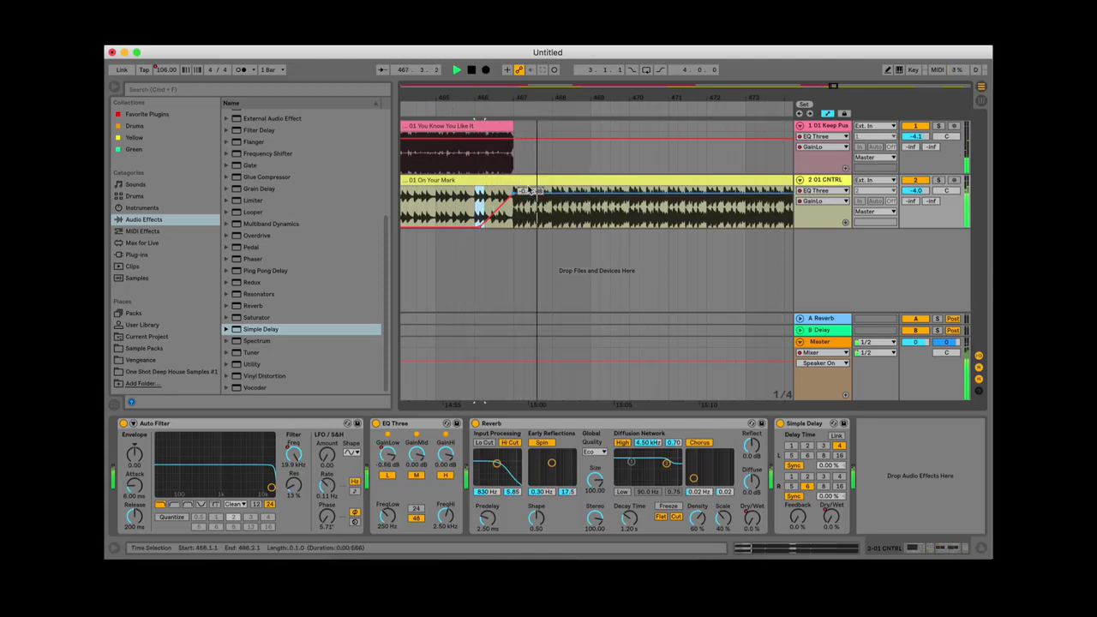
key("space")
left_click(492, 201)
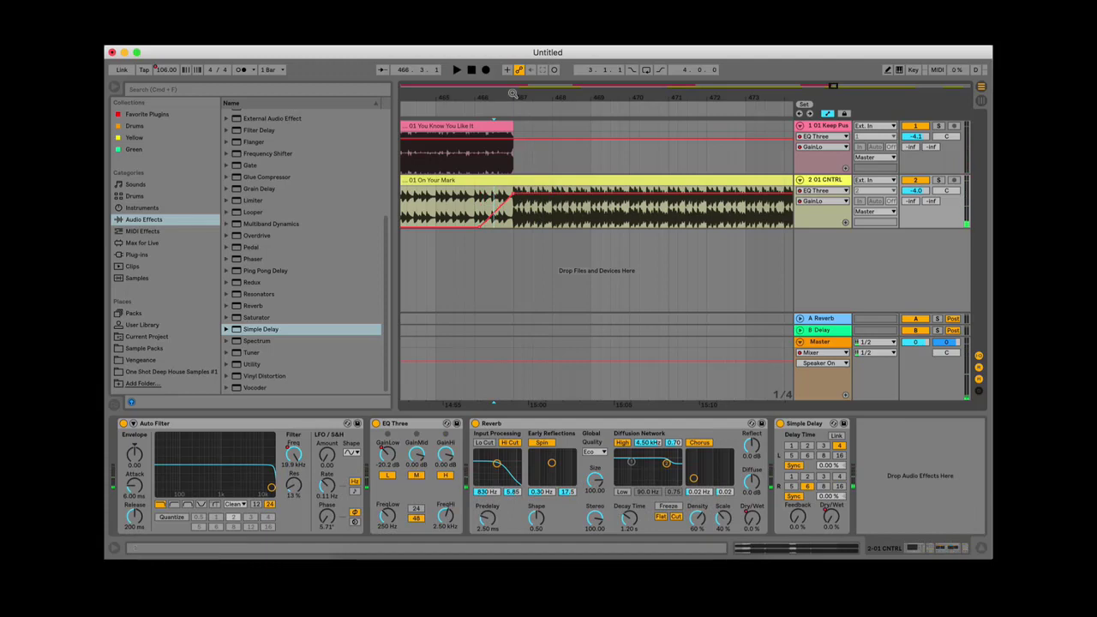
Step: Move the On Your Mark clip 16 bars earlier so that it starts at bar 443
left_click_drag(513, 98, 510, 60)
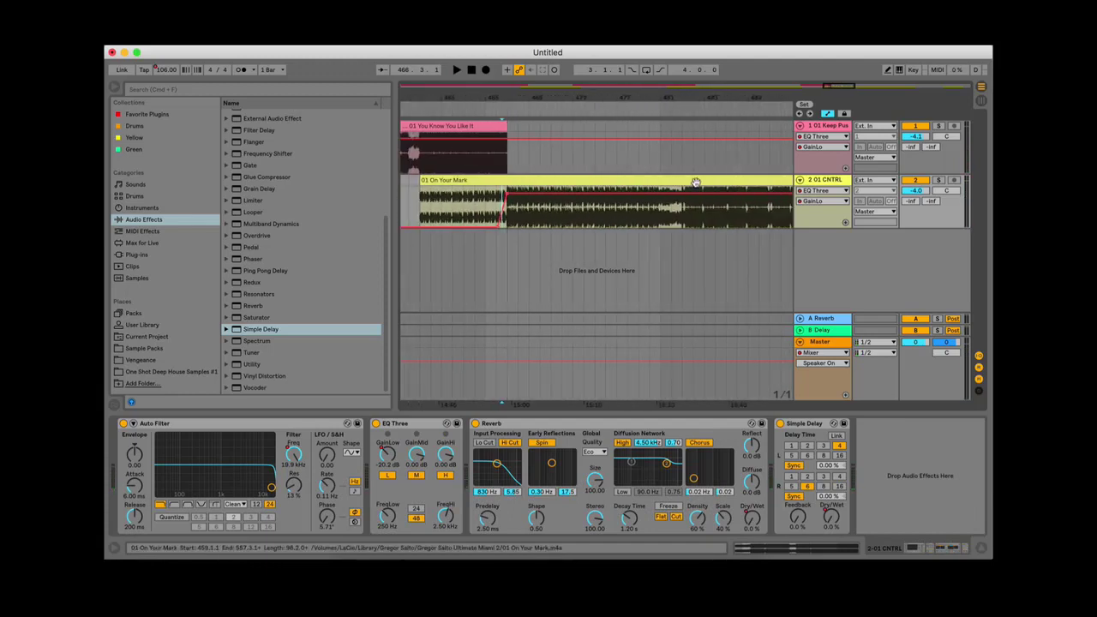
left_click_drag(704, 182, 522, 181)
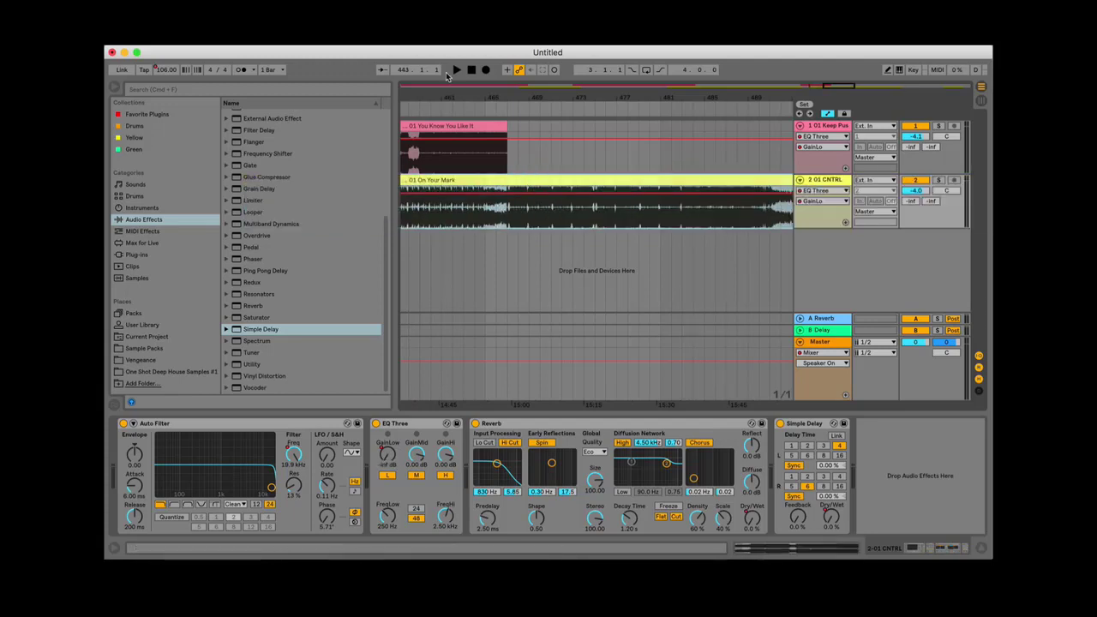
Step: Move both GainLo breakpoints to bar 467 for an instant bass switch, and trim the On Your Mark clip's start to bar 459
left_click_drag(446, 97, 559, 91)
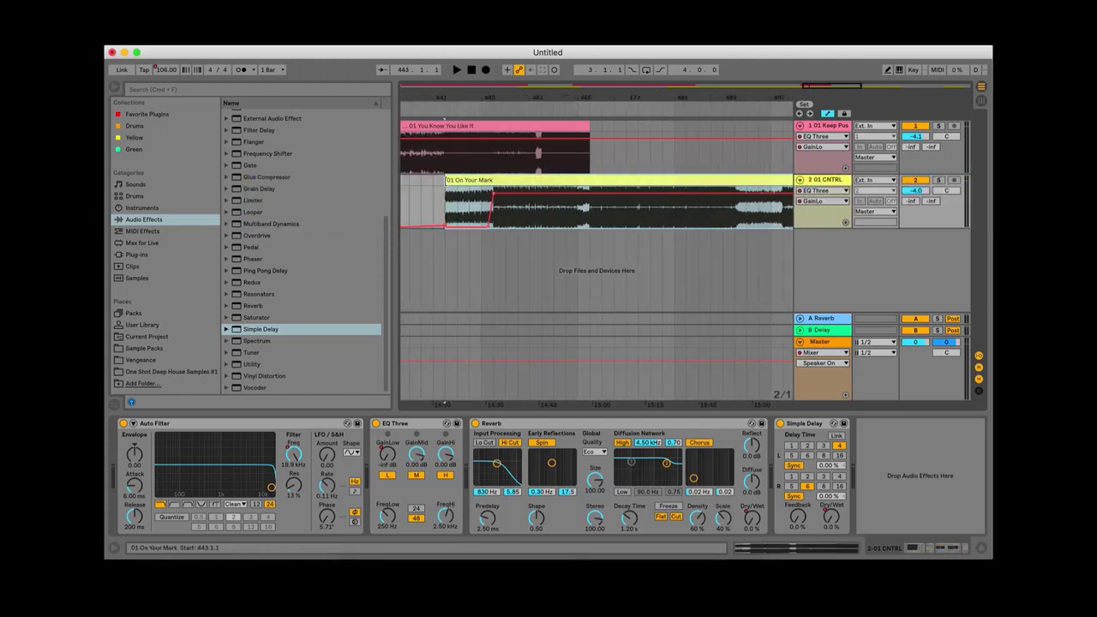
left_click_drag(493, 193, 590, 194)
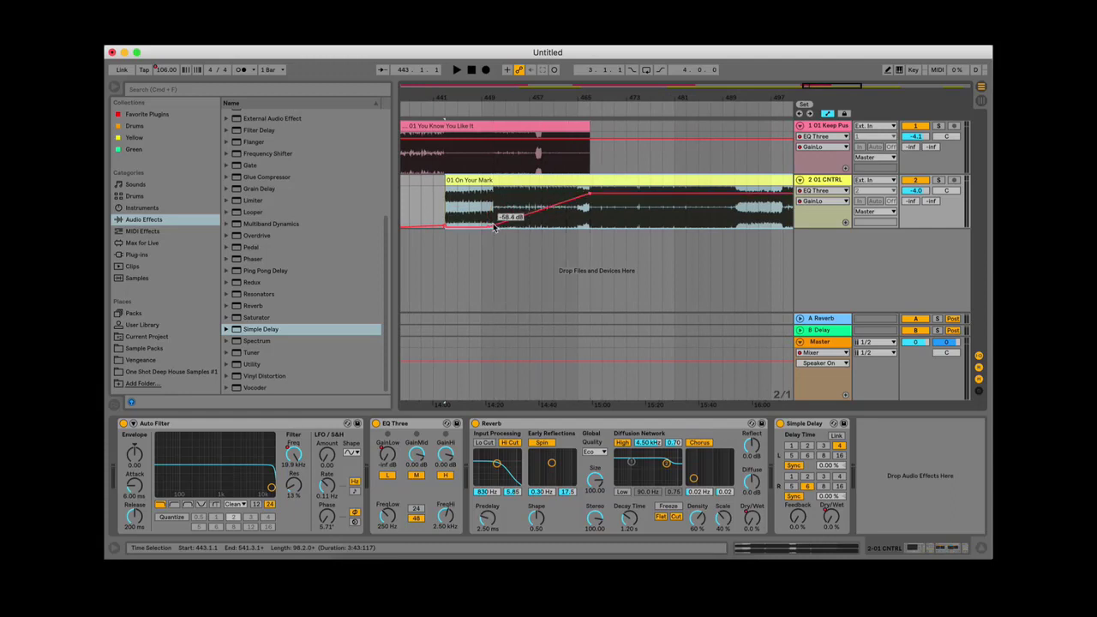
left_click_drag(490, 227, 590, 227)
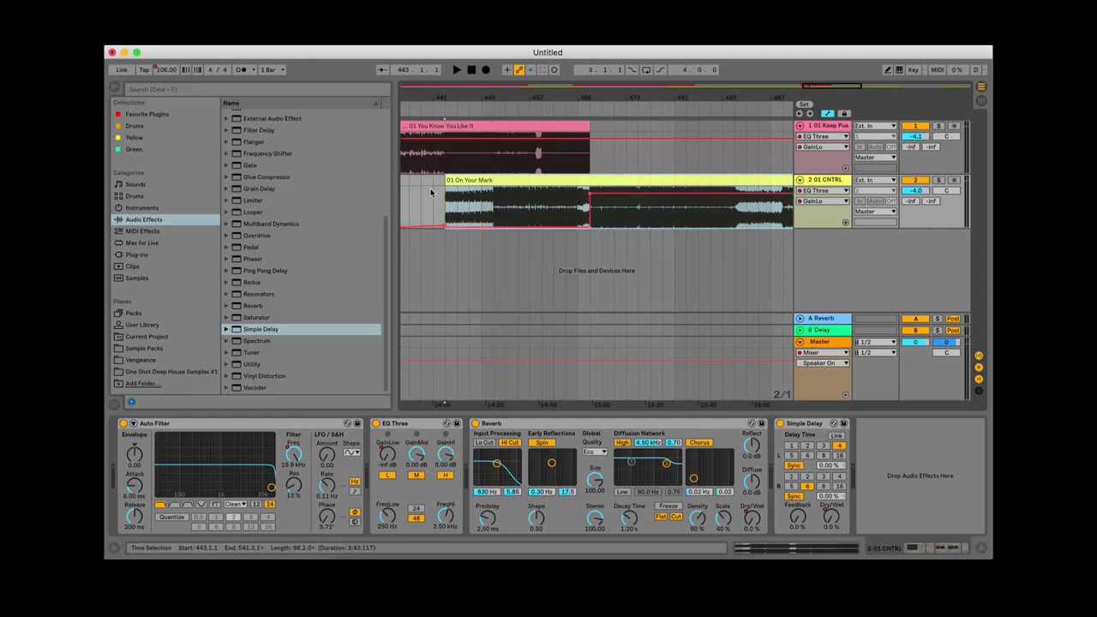
left_click_drag(444, 180, 542, 182)
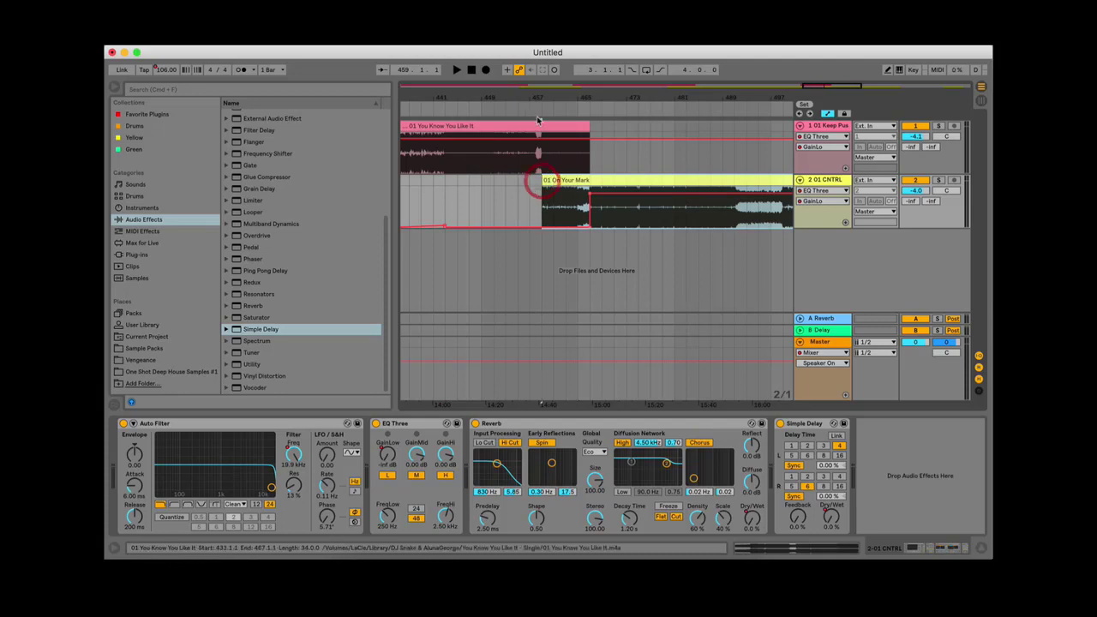
Step: Play the overlap of You Know You Like It and On Your Mark from bar 459 to check the mix
key("space")
left_click_drag(547, 95, 457, 151)
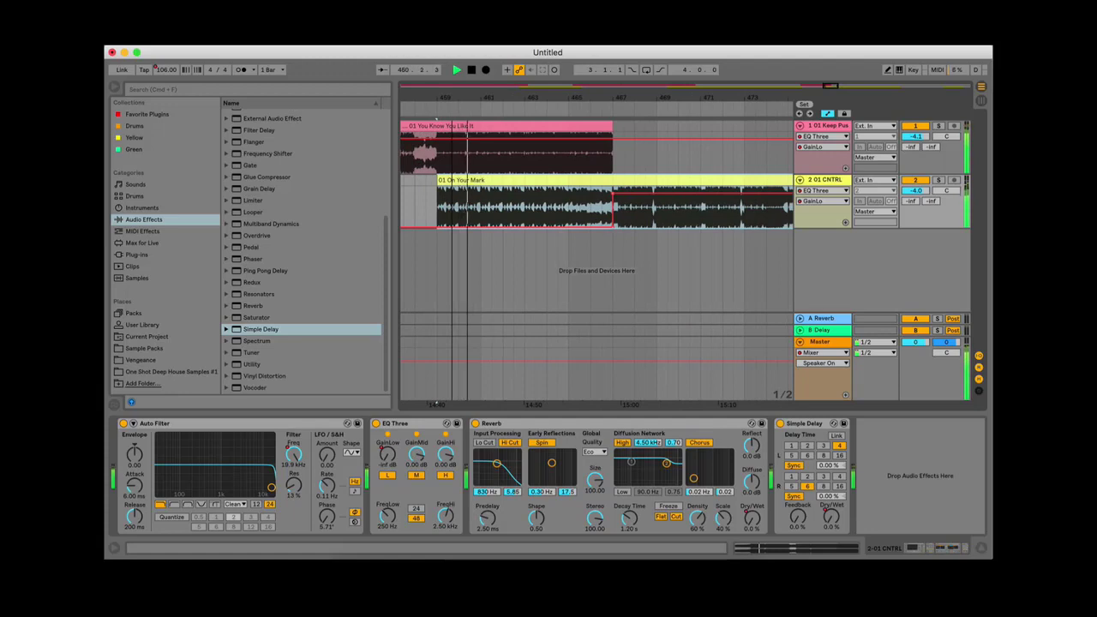
key("space")
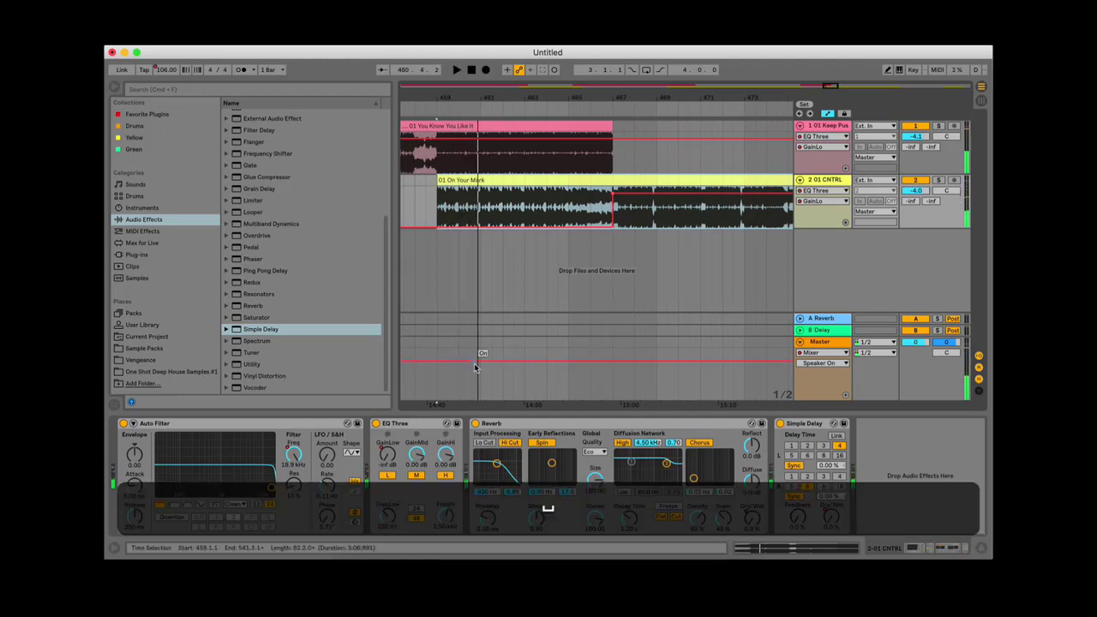
Step: Show the Song Tempo automation on the Master track and add a tempo breakpoint at bar 459
left_click(826, 354)
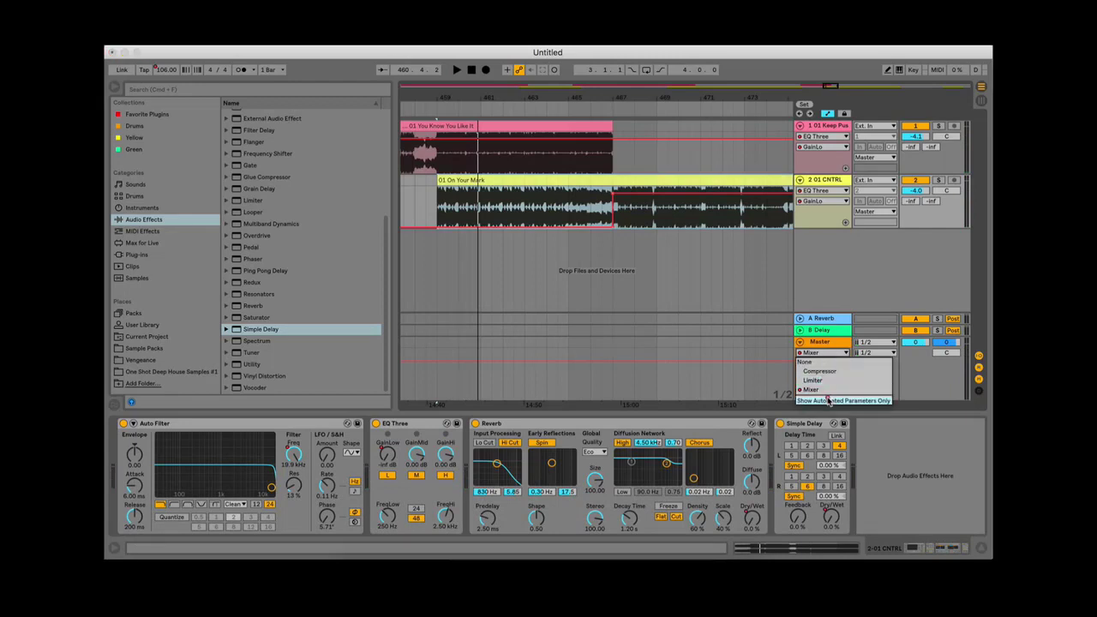
left_click(827, 391)
right_click(166, 69)
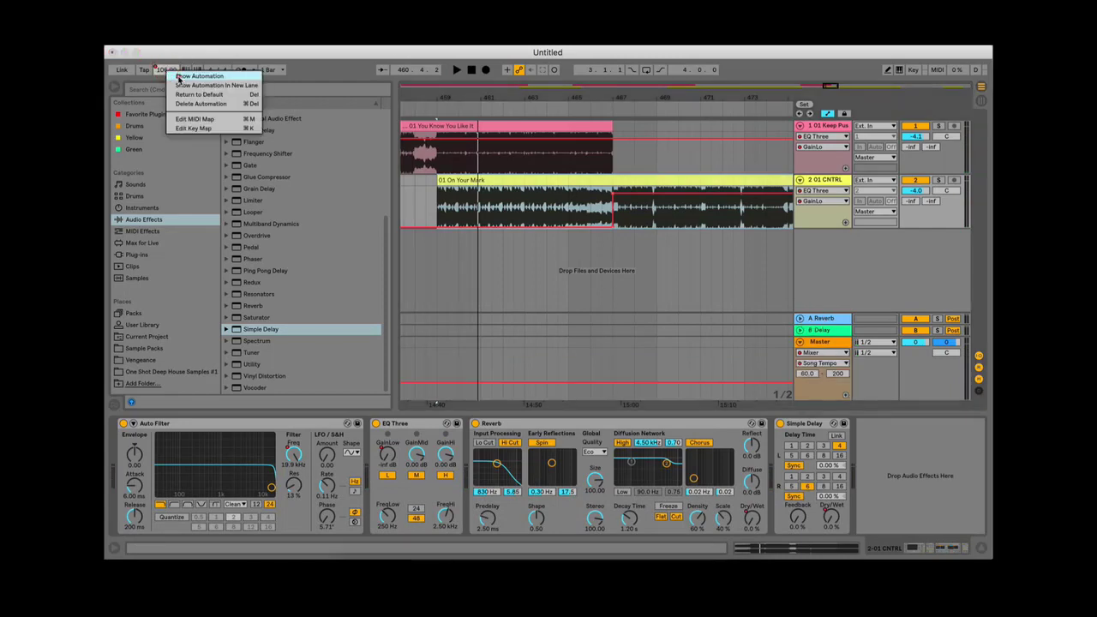
left_click(185, 77)
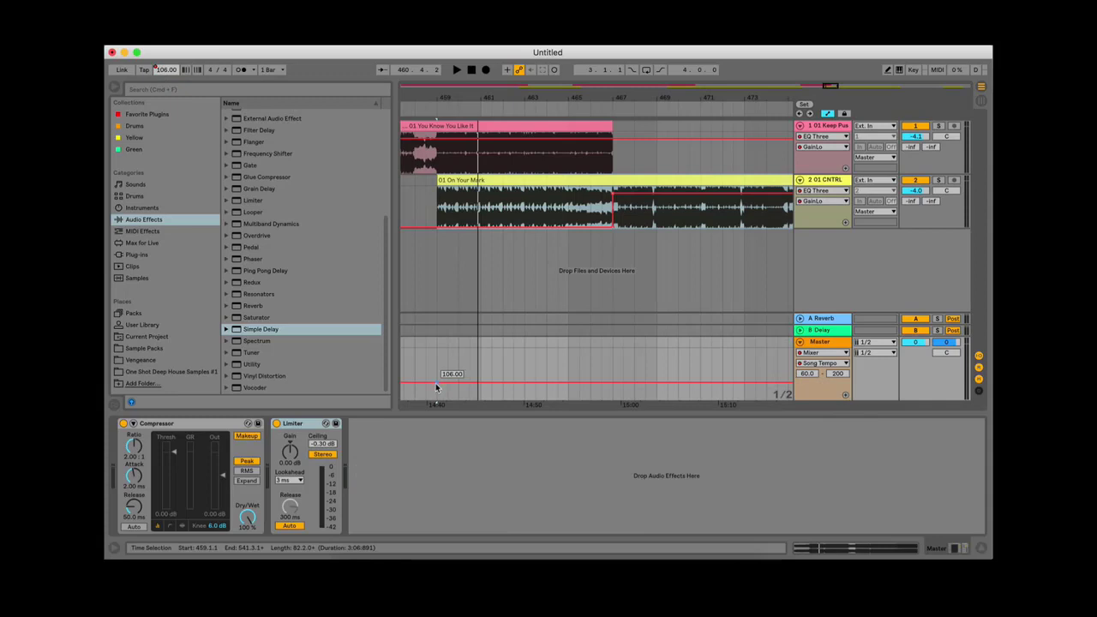
left_click(435, 385)
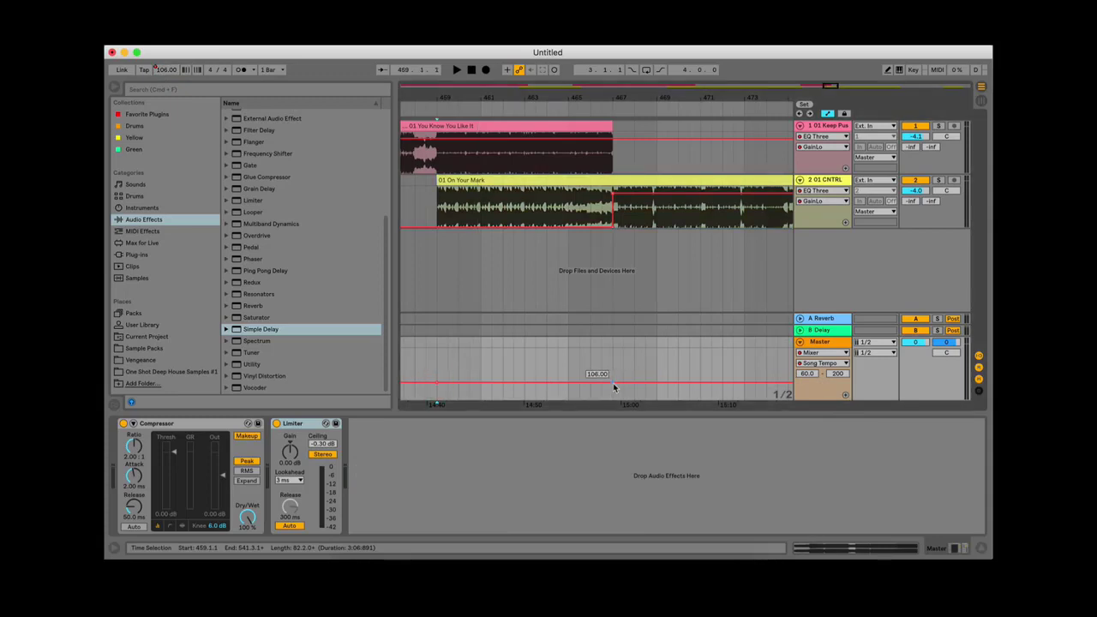
Step: Raise the Master track's Song Tempo automation at bar 467, where You Know You Like It ends
left_click_drag(614, 386, 613, 377)
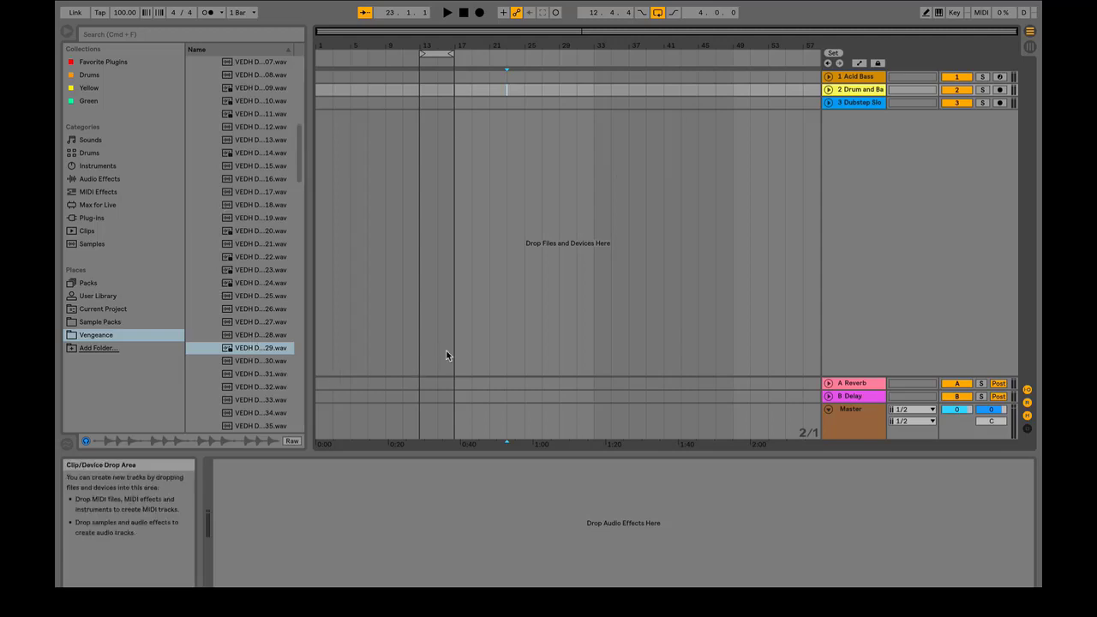
Step: Place the VEDH Drumloop 029 sample at bar 13 on the second track, and enlarge that track's height
left_click(268, 351)
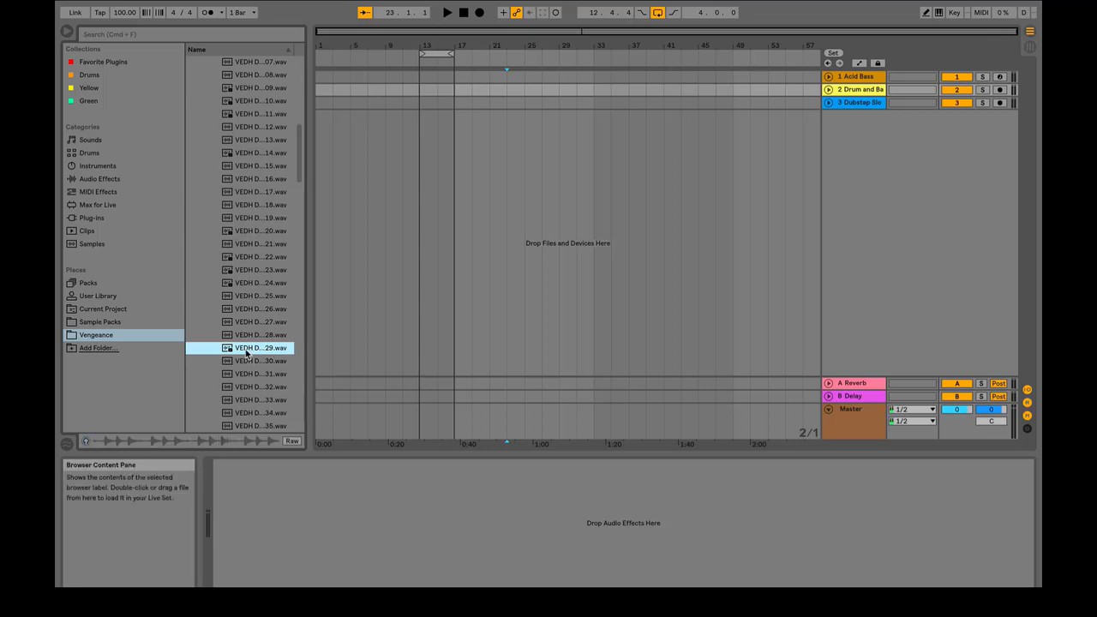
left_click_drag(248, 350, 425, 90)
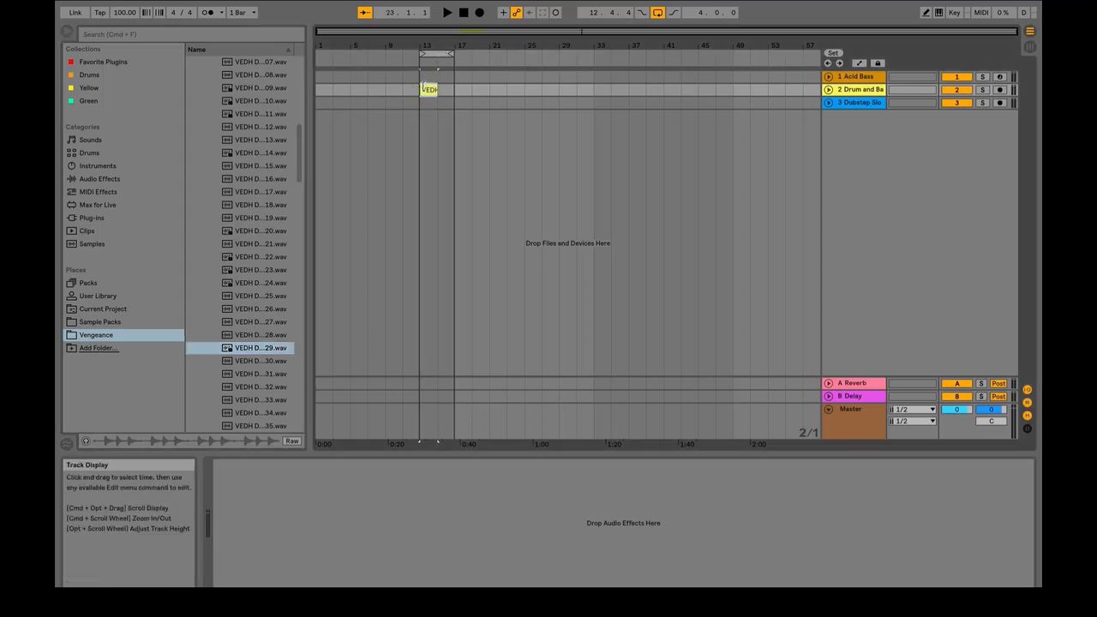
left_click_drag(418, 76, 403, 94)
key("z")
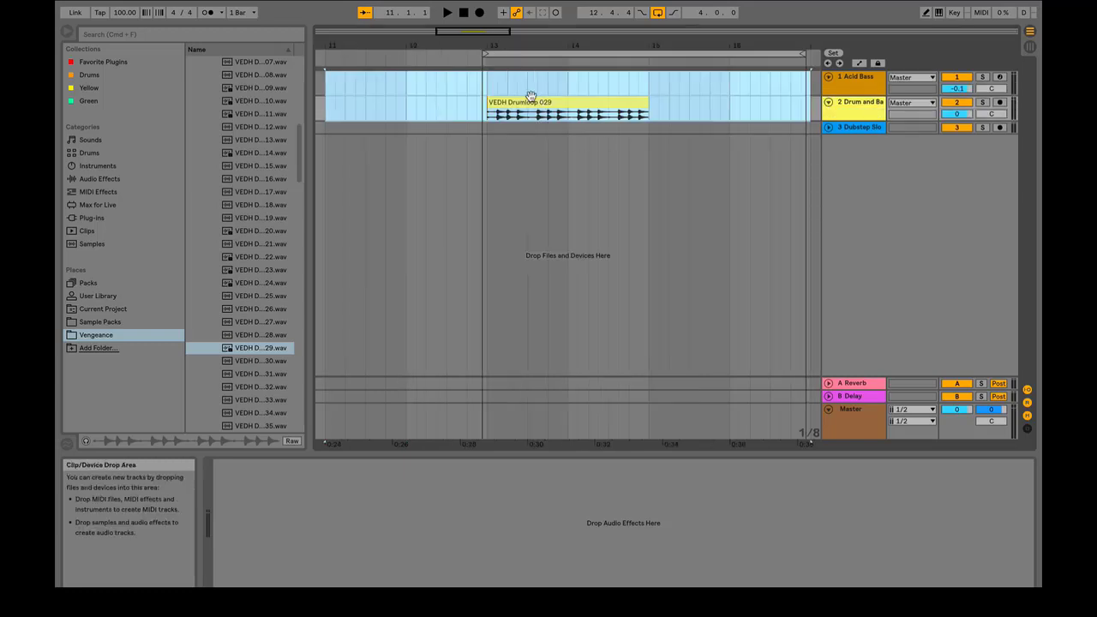
left_click_drag(475, 93, 654, 133)
key("z")
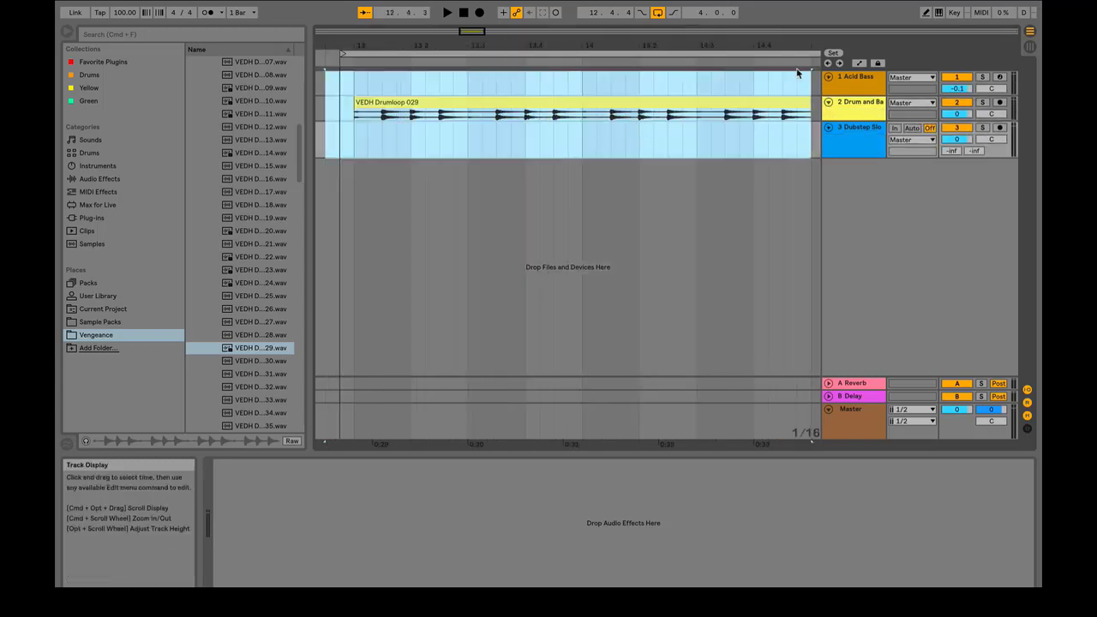
left_click_drag(742, 45, 742, 40)
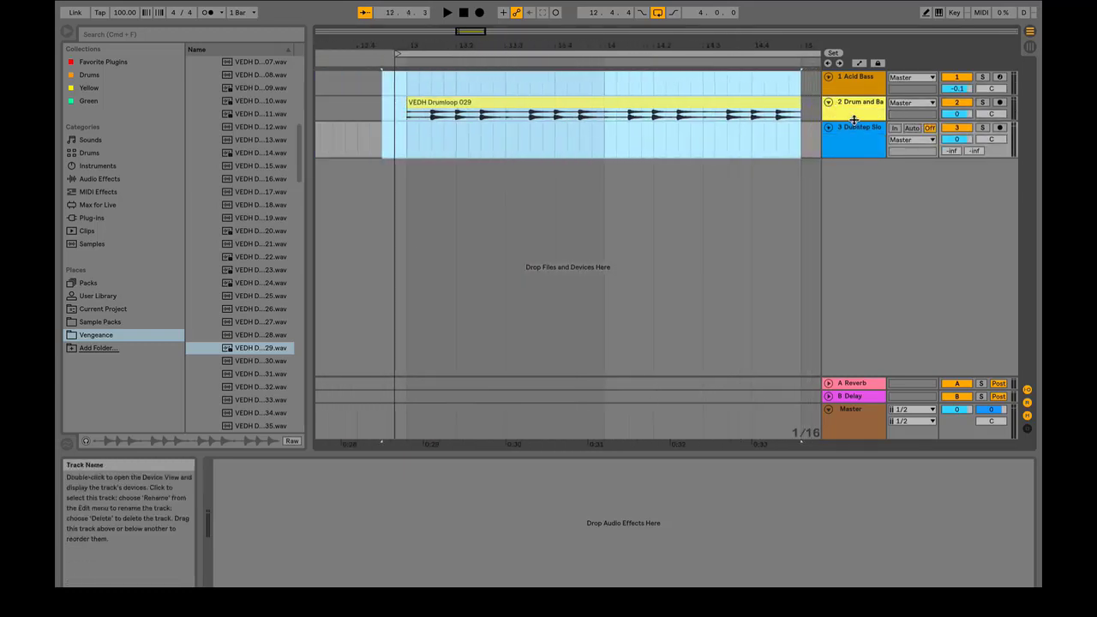
left_click_drag(854, 121, 853, 248)
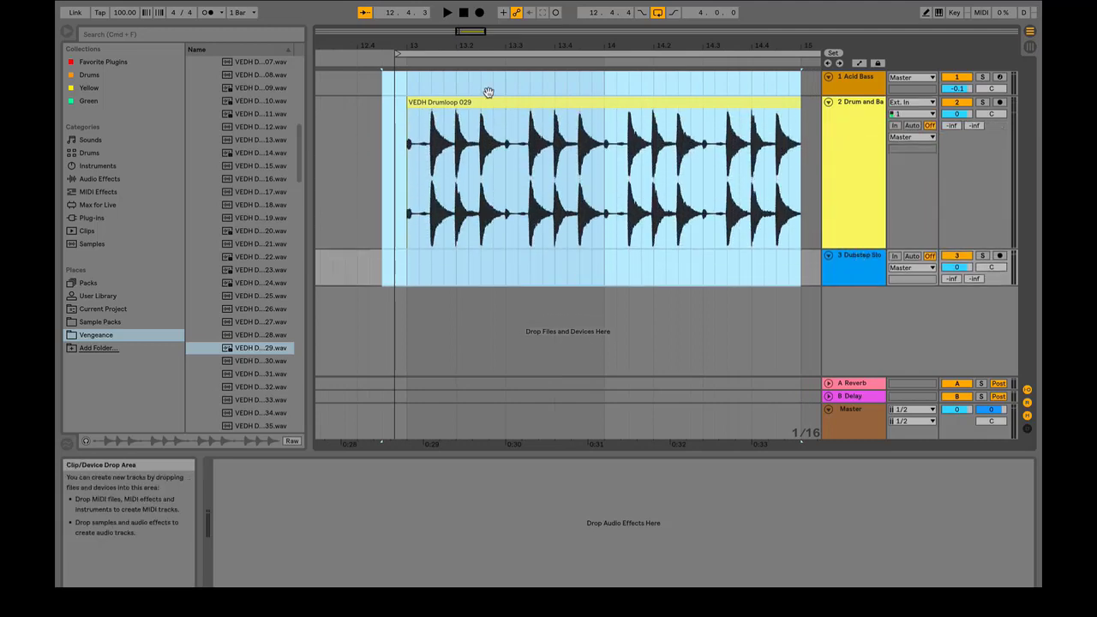
Step: Set the arrangement loop to span bars 13 to 15 around the drum loop clip, and play it
left_click_drag(418, 54, 434, 55)
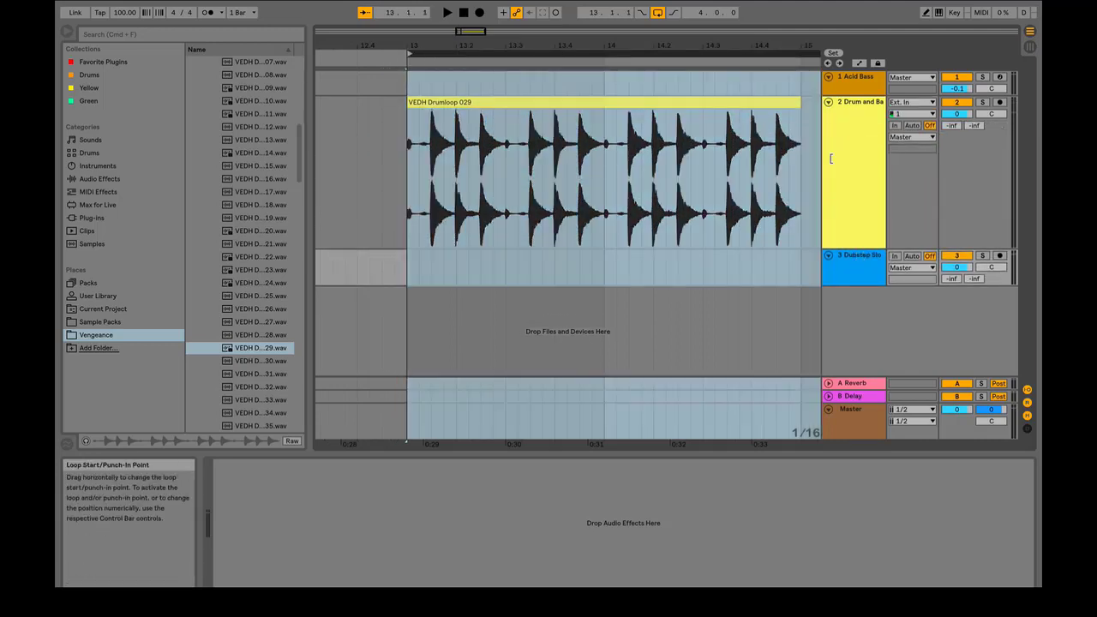
left_click_drag(750, 46, 579, 46)
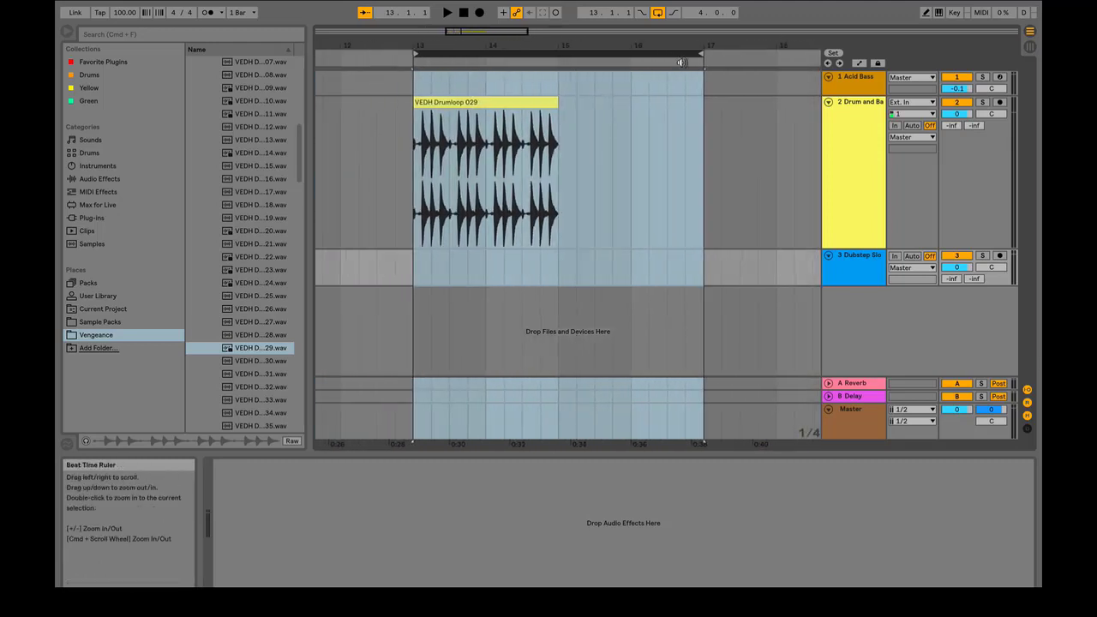
left_click_drag(701, 56, 559, 57)
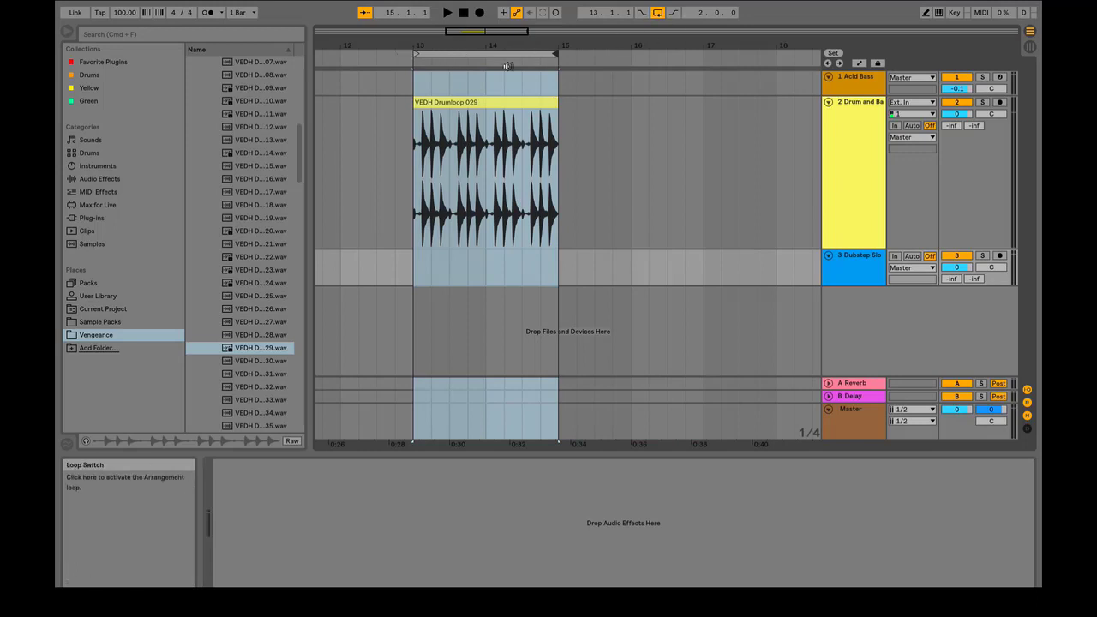
key("space")
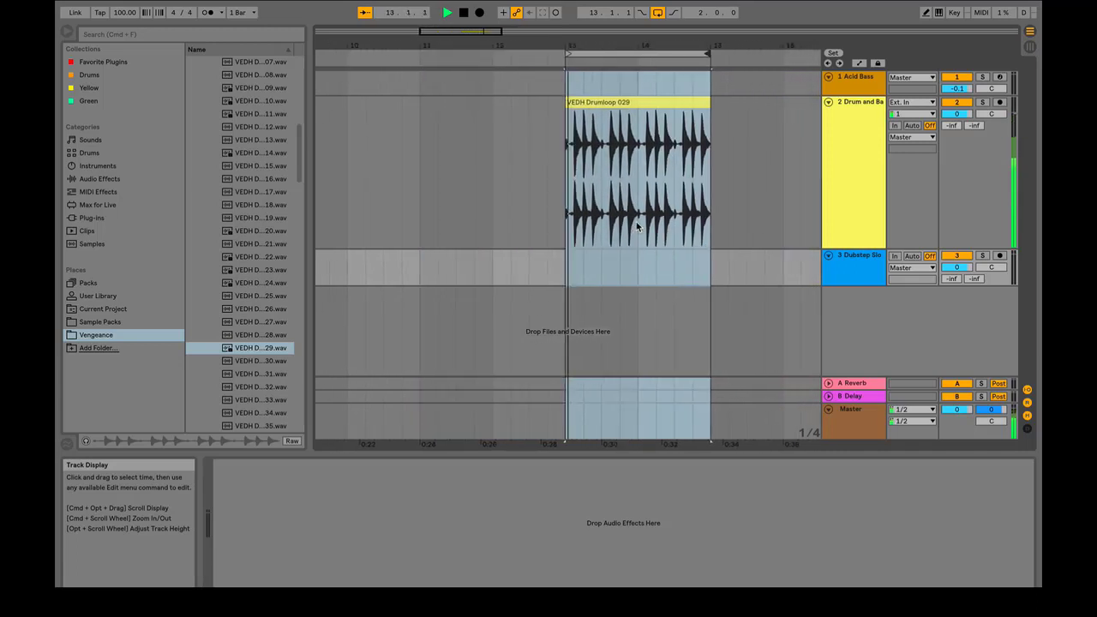
key("space")
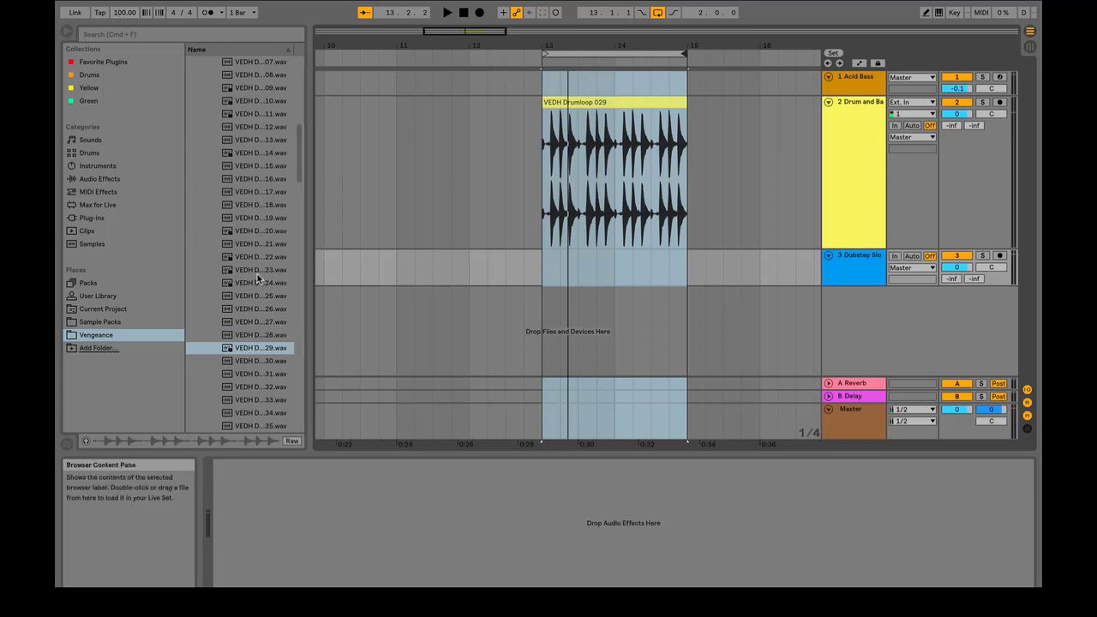
Step: Set the project tempo to 124 BPM to match the sample folder's tempo, and play the drum loop
scroll(257, 275, "up", 5)
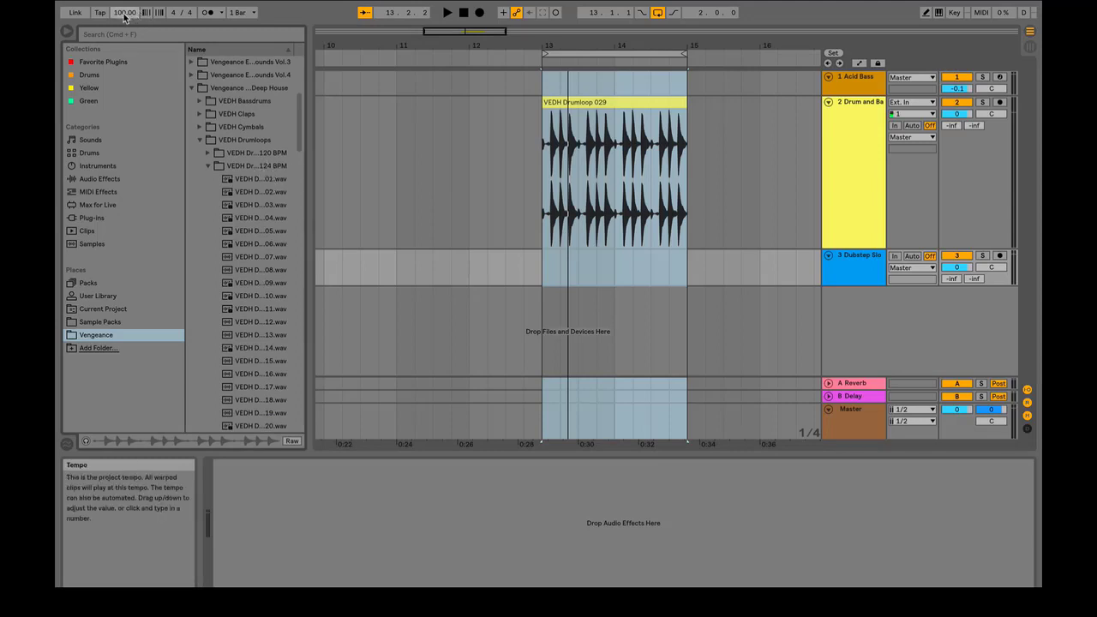
left_click_drag(124, 15, 124, 2)
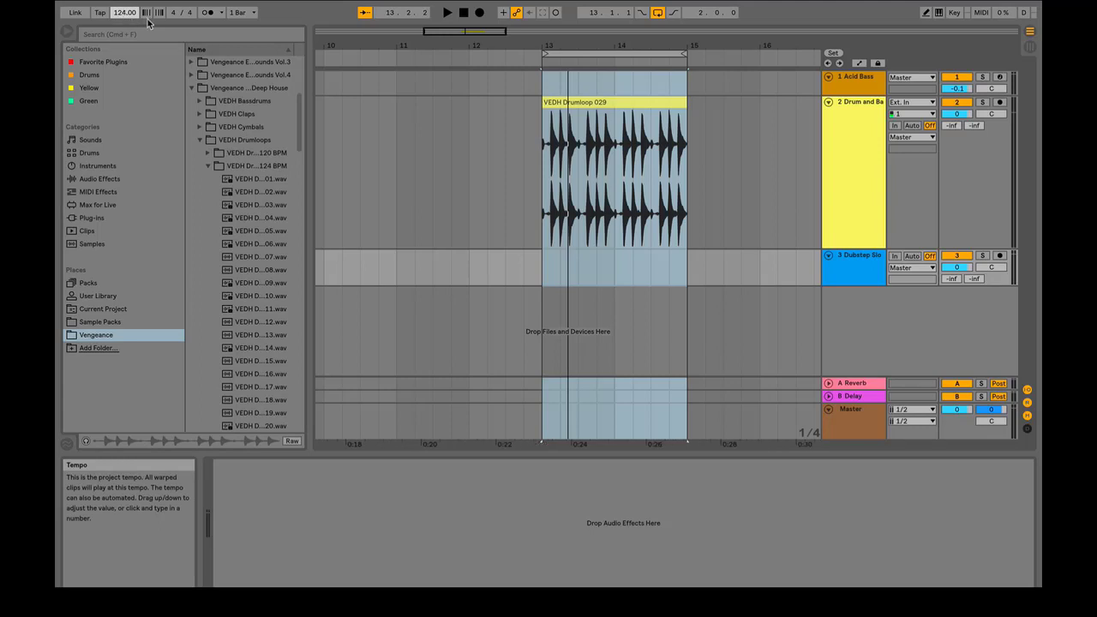
key("space")
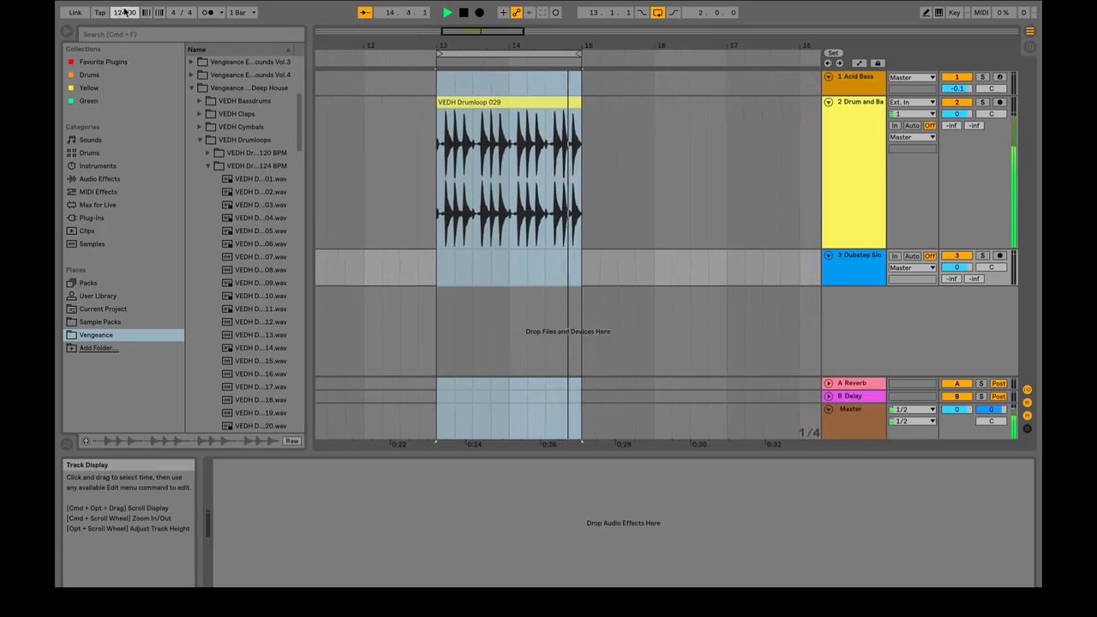
key("space")
Step: Slow the project tempo to 57 BPM and play the drum loop
left_click_drag(124, 12, 124, 41)
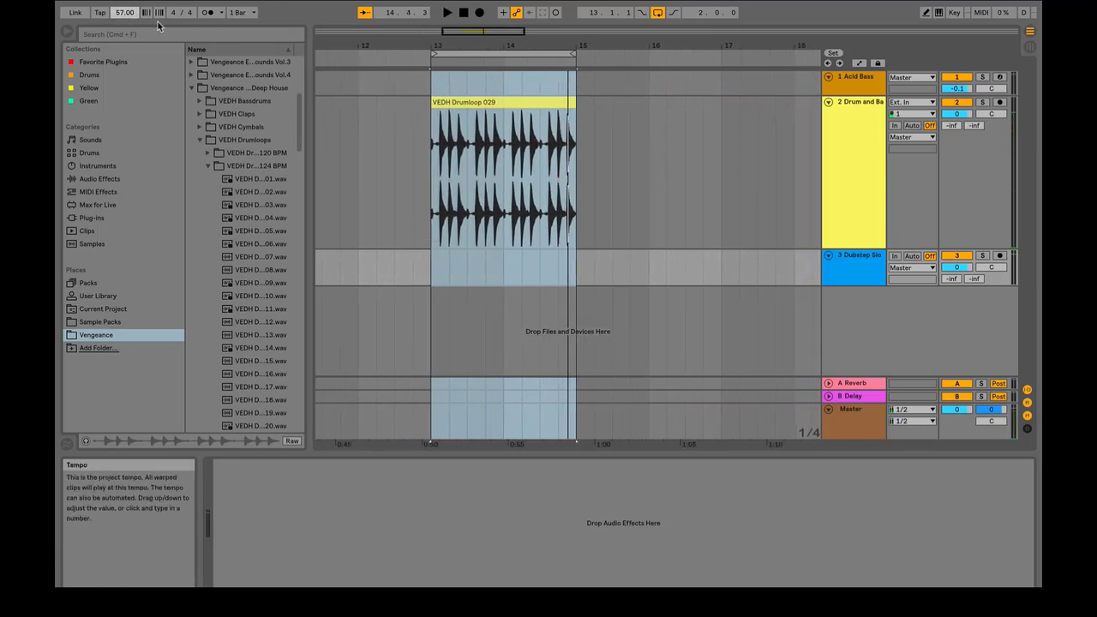
key("space")
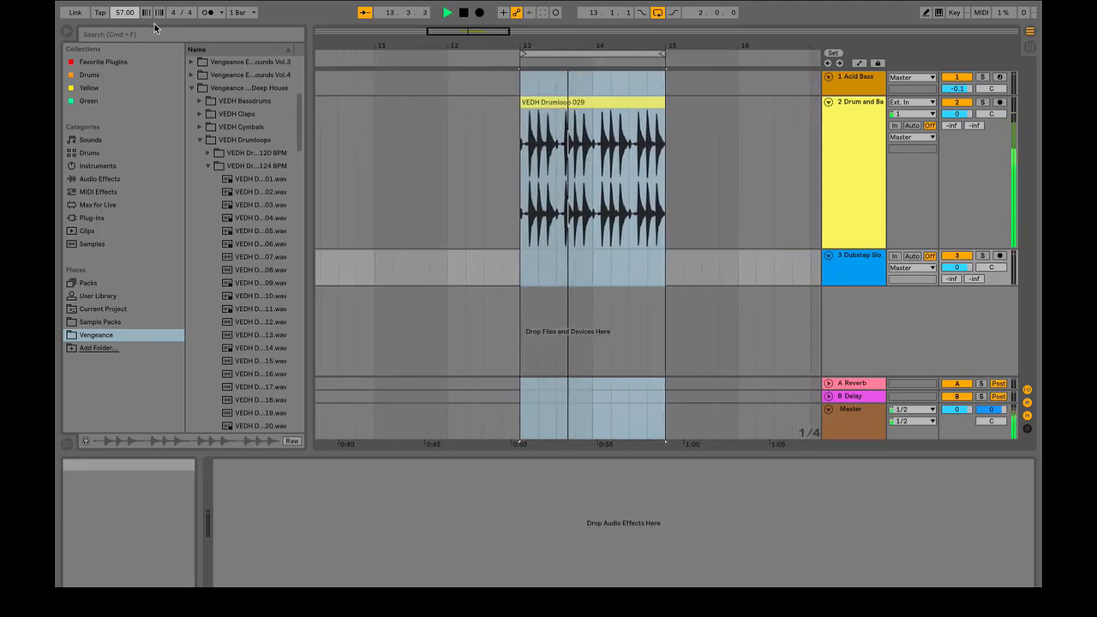
key("space")
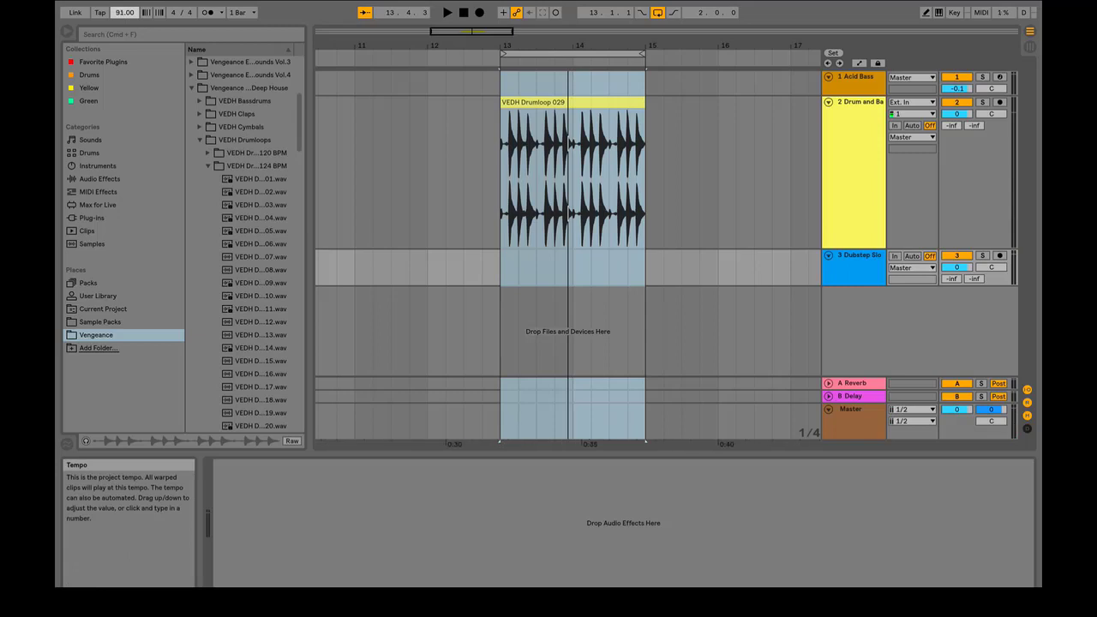
Step: Try the project tempo at 125 and 200 BPM, and return it to 124 BPM
type("125")
key("Return")
left_click_drag(125, 12, 121, 12)
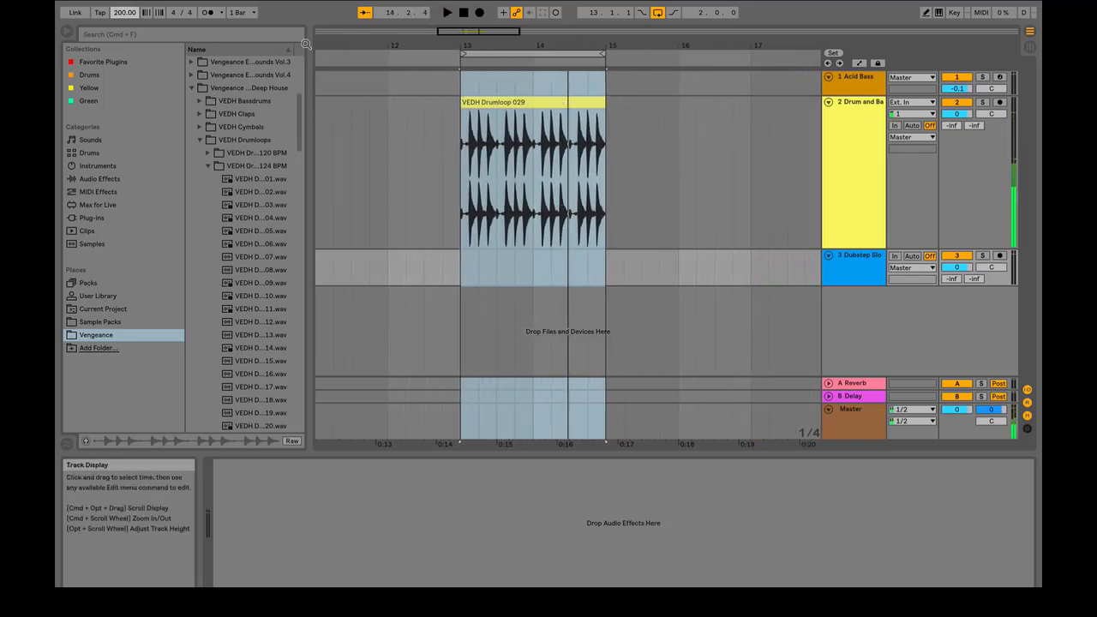
left_click_drag(125, 12, 124, 19)
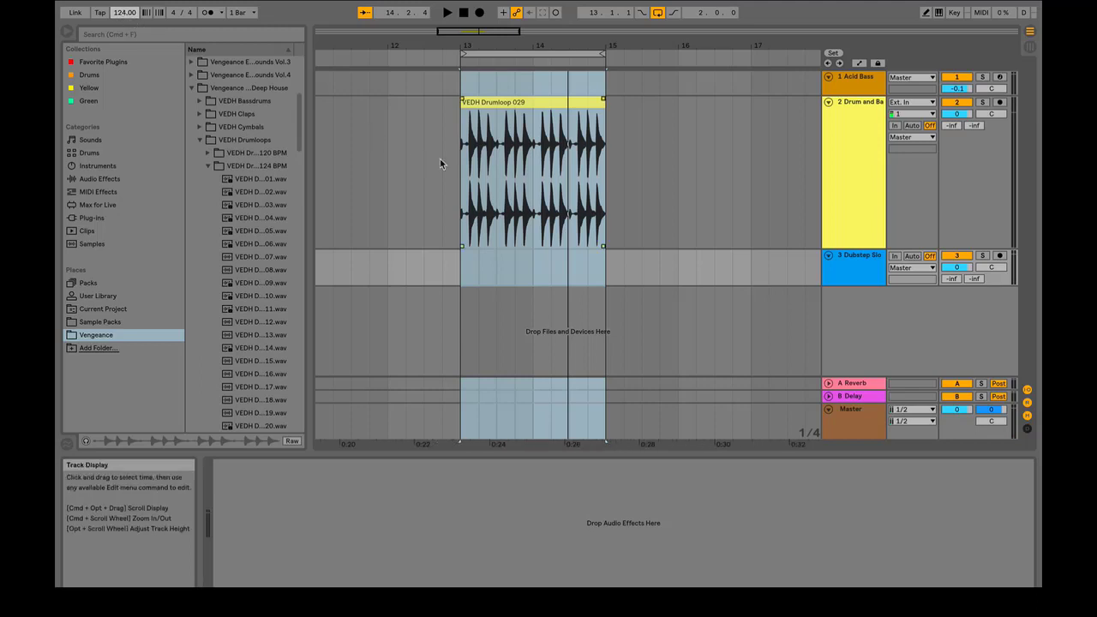
Step: Open the VEDH Drumloop 029 clip in the sample editor and enlarge the first bar of its waveform
left_click(416, 149)
left_click(495, 104)
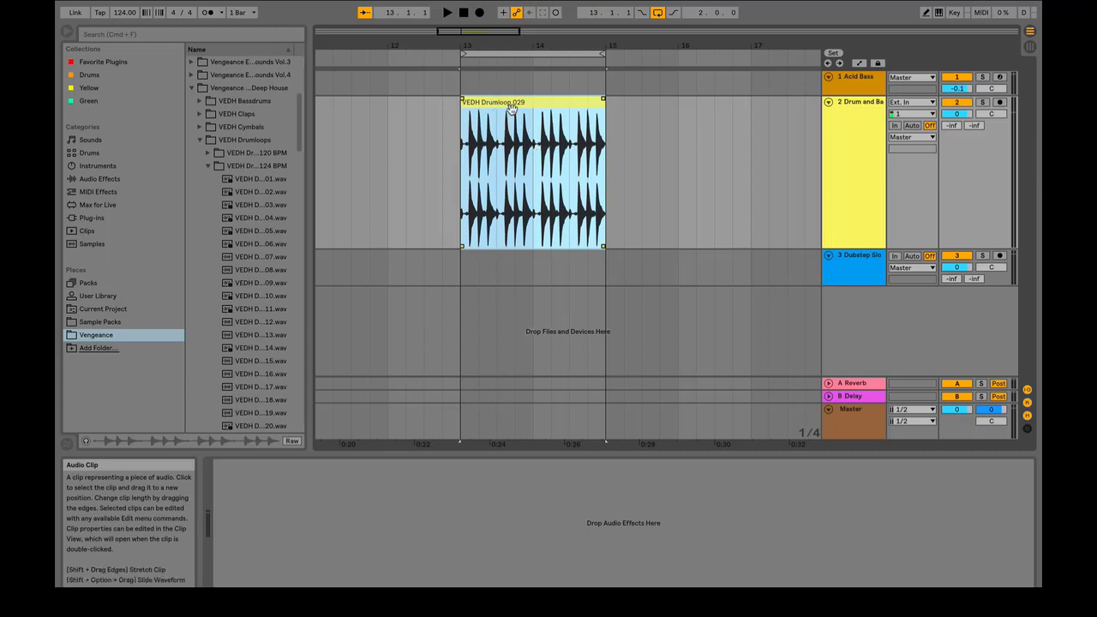
double_click(512, 102)
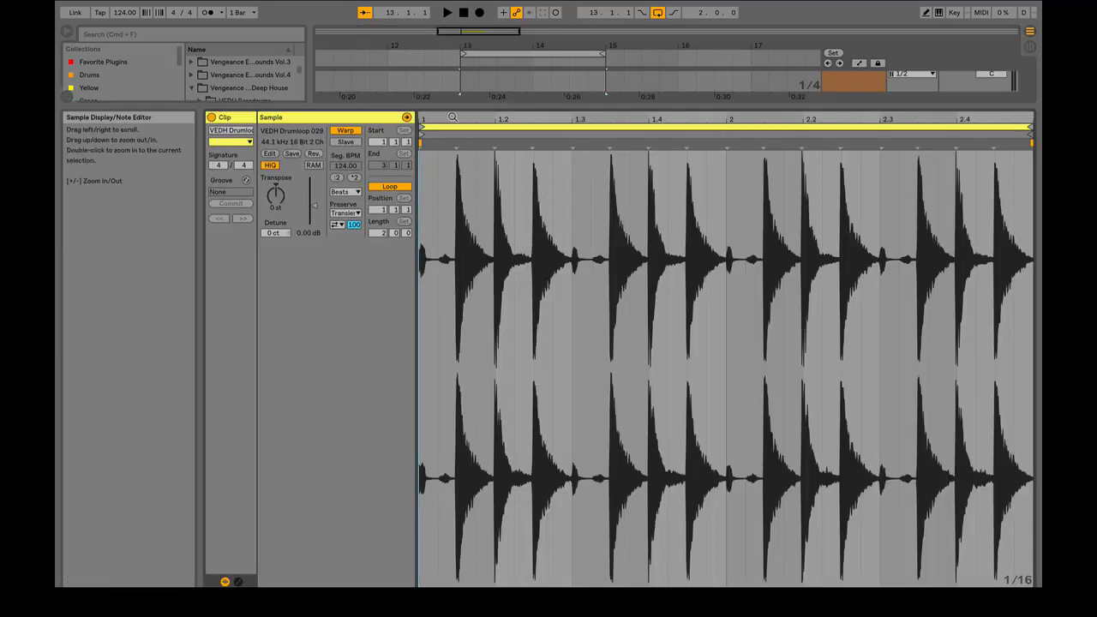
left_click_drag(472, 120, 471, 127)
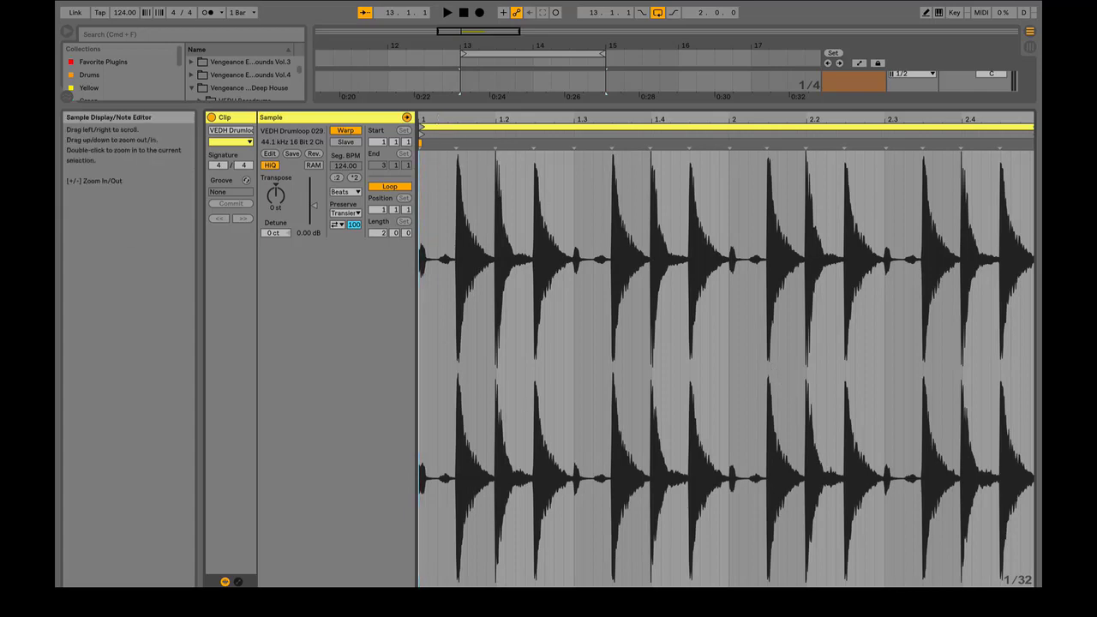
left_click_drag(455, 119, 454, 130)
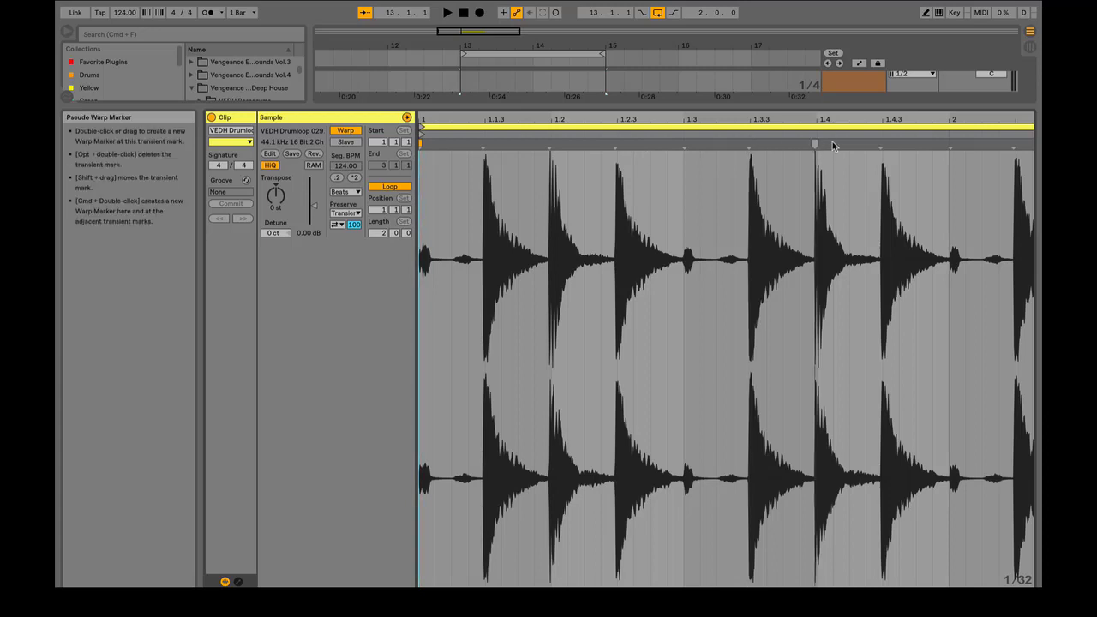
Step: Try aligning the drum hit just before 1.1.3 to that grid line with a warp marker, and delete the marker
double_click(482, 142)
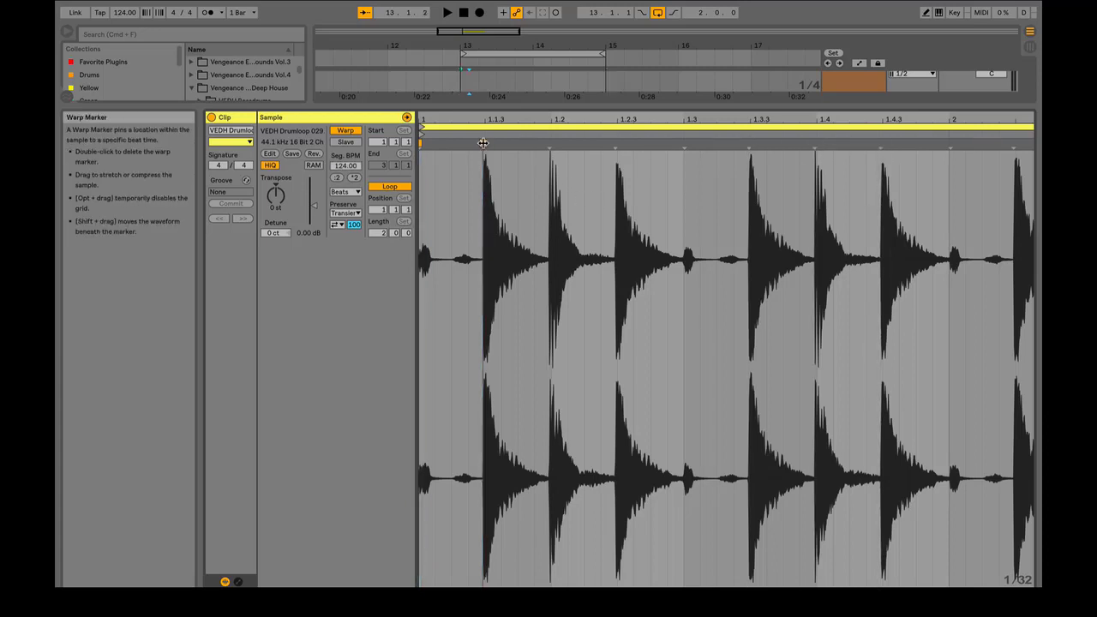
mouse_move(484, 143)
left_mouse_down()
mouse_move(489, 129)
mouse_move(499, 219)
left_mouse_up()
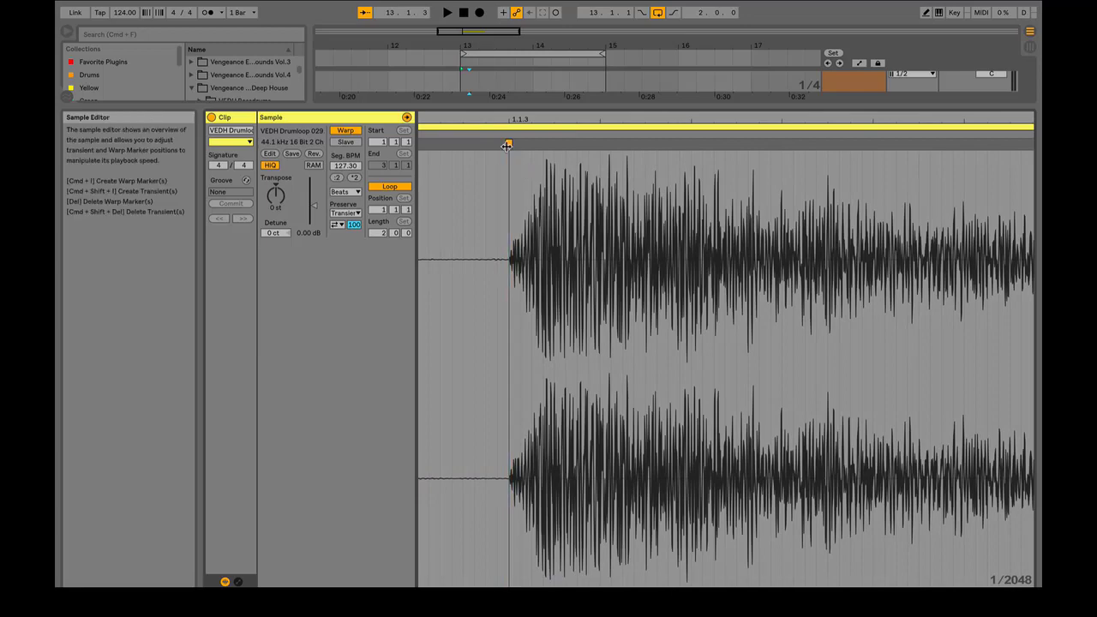
double_click(508, 144)
Step: Create a warp marker on the transient of the drum hit just before 1.1.3
mouse_move(461, 118)
left_mouse_down()
mouse_move(601, 118)
mouse_move(603, 48)
mouse_move(608, 108)
mouse_move(527, 110)
left_mouse_up()
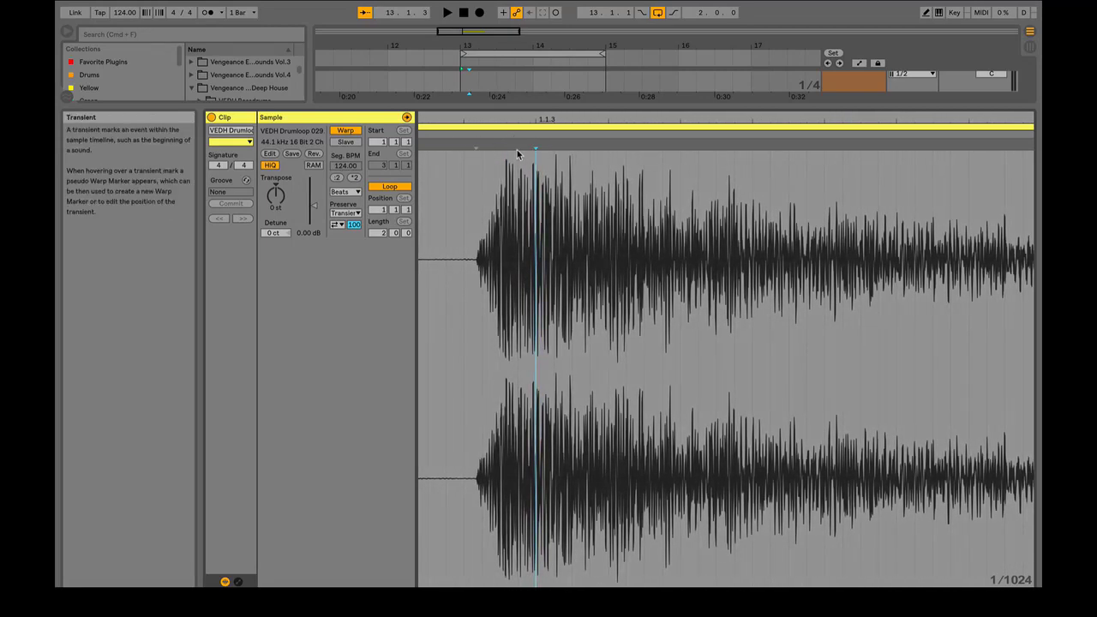
mouse_move(538, 132)
left_mouse_down()
mouse_move(530, 78)
mouse_move(527, 129)
left_mouse_up()
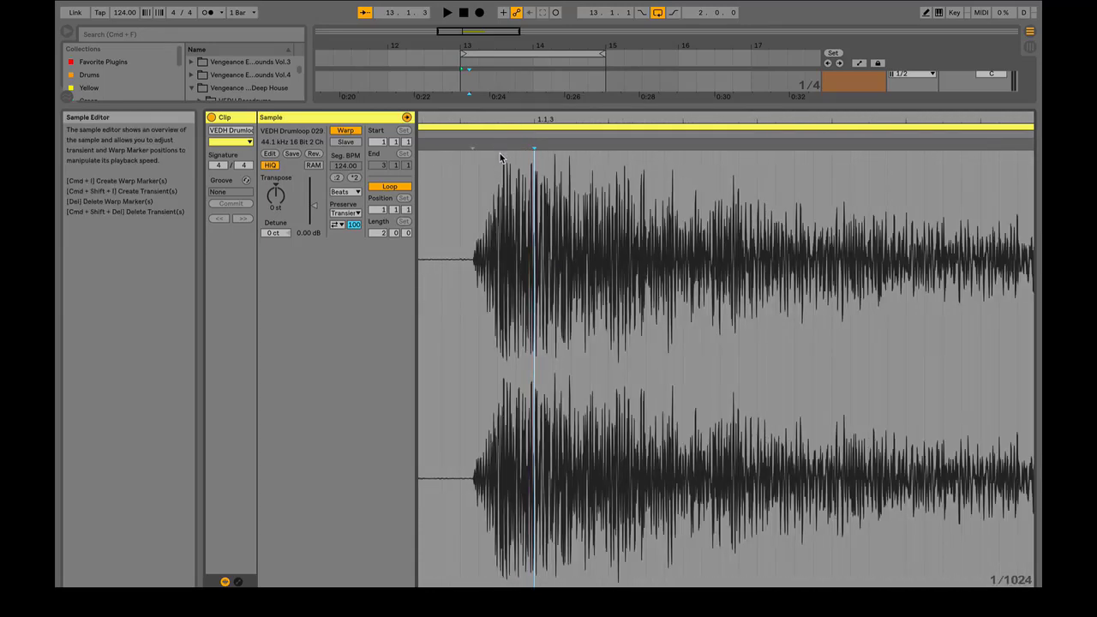
double_click(473, 144)
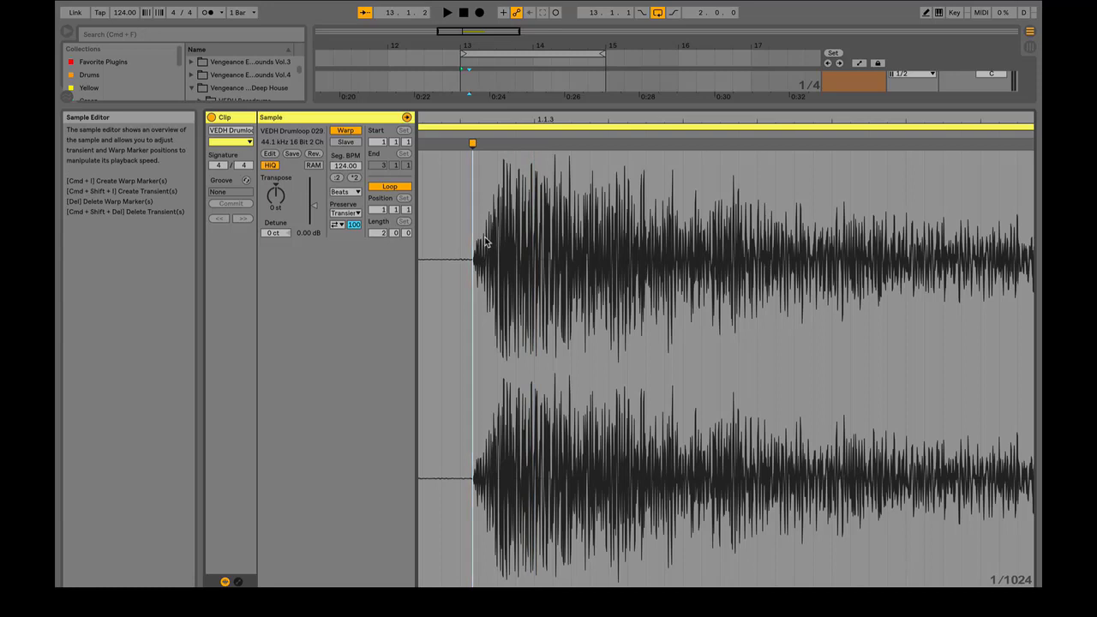
Step: Examine the drum hit's attack between the warp marker and the first loud peak of the waveform
left_click(503, 161)
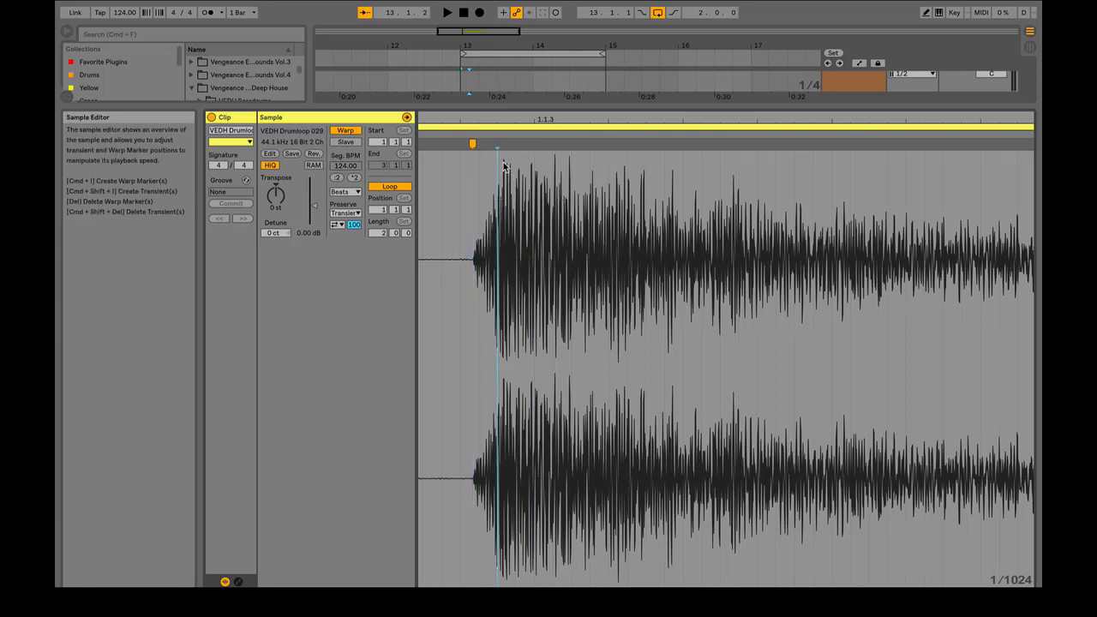
left_click_drag(508, 165, 510, 163)
left_click(508, 167)
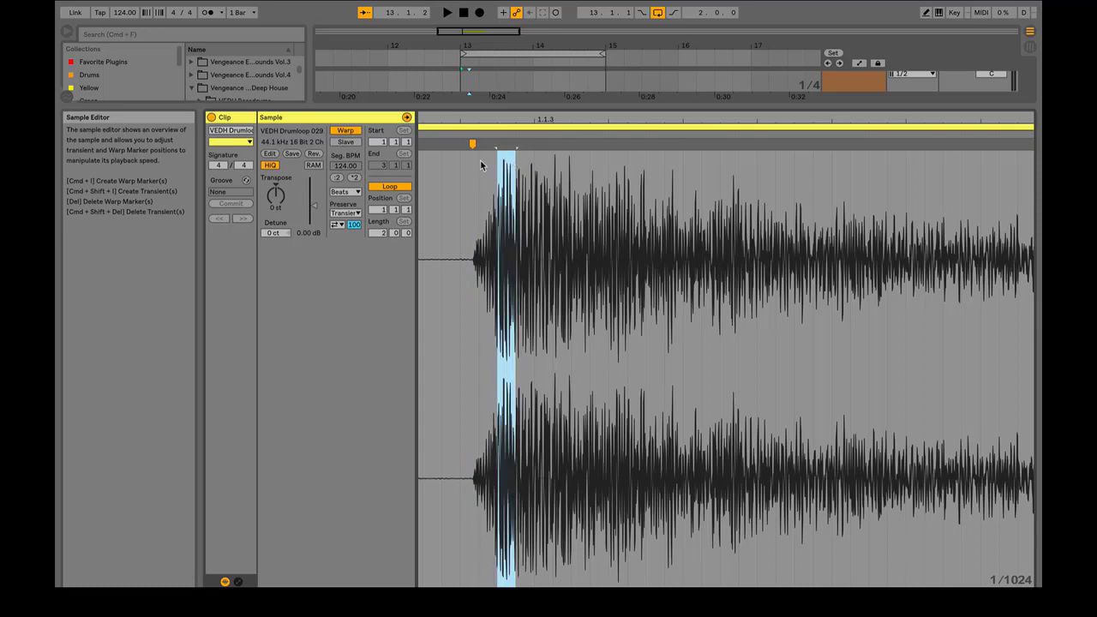
left_click(487, 169)
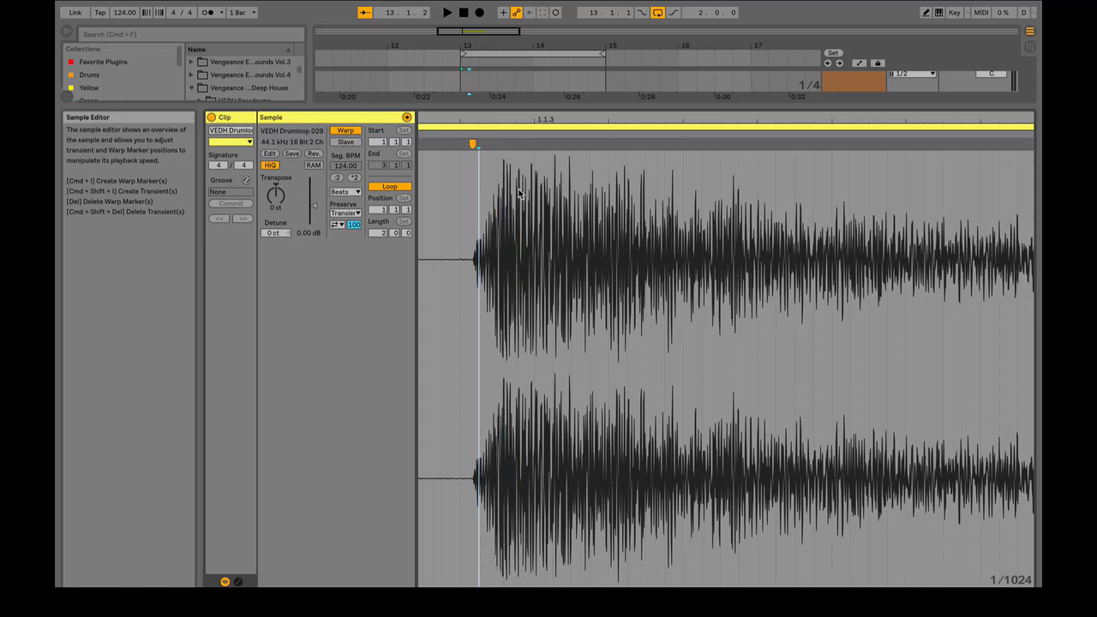
left_click(481, 237)
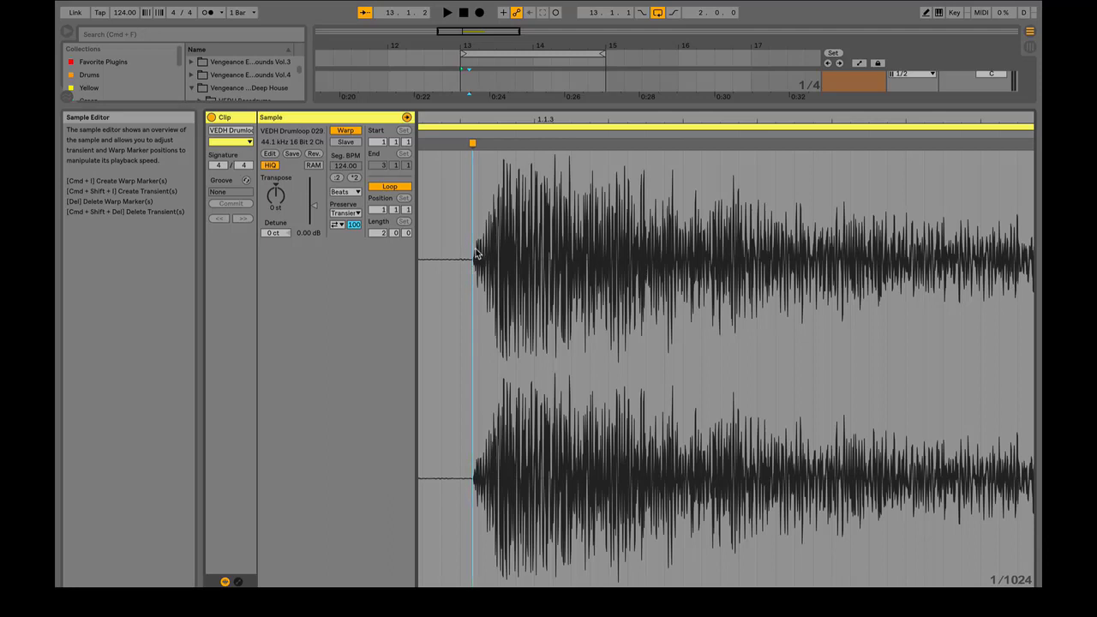
left_click_drag(472, 250, 496, 249)
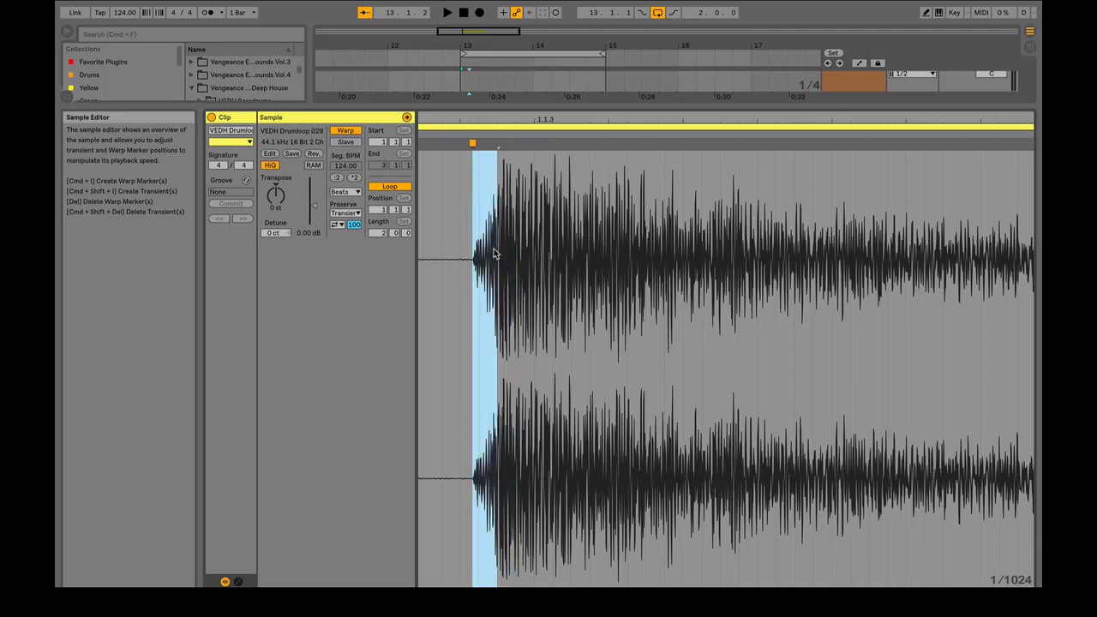
left_click(501, 172)
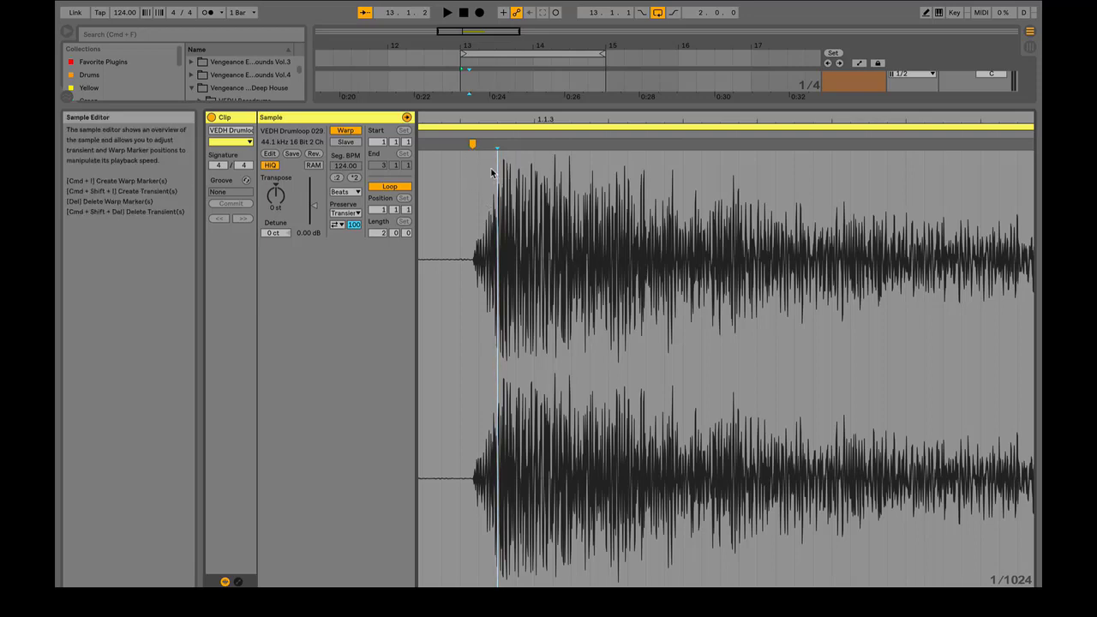
Step: Try placing a second warp marker on the first loud peak of the drum hit near 1.1.3, and delete that marker
double_click(501, 143)
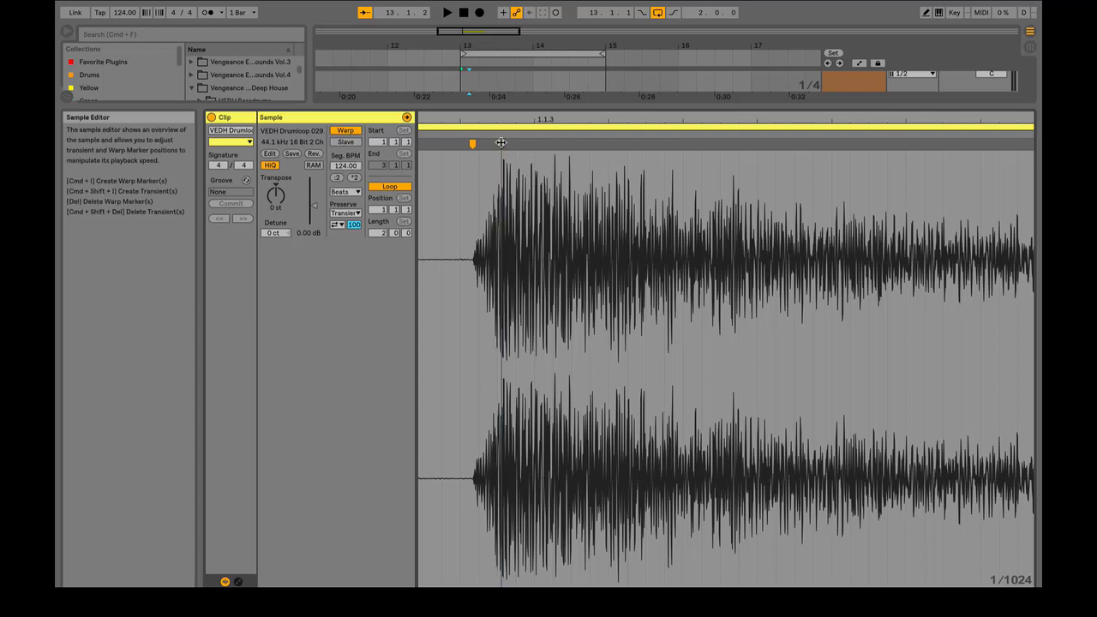
mouse_move(501, 142)
left_mouse_down()
mouse_move(458, 146)
mouse_move(474, 145)
left_mouse_up()
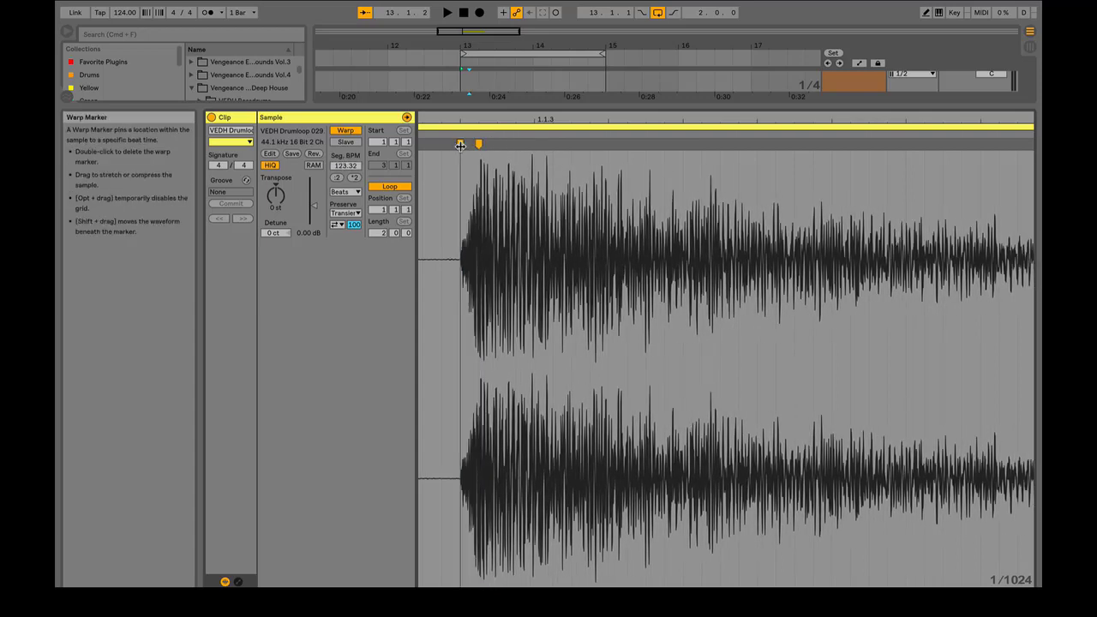
double_click(477, 144)
mouse_move(477, 144)
left_mouse_down()
mouse_move(459, 144)
mouse_move(451, 47)
left_mouse_up()
Step: Add warp markers on the transients of the drum hits at 1.2, 1.2.3, 1.3.3, 1.4 and 1.4.3
left_click_drag(621, 144, 627, 144)
left_click(797, 146)
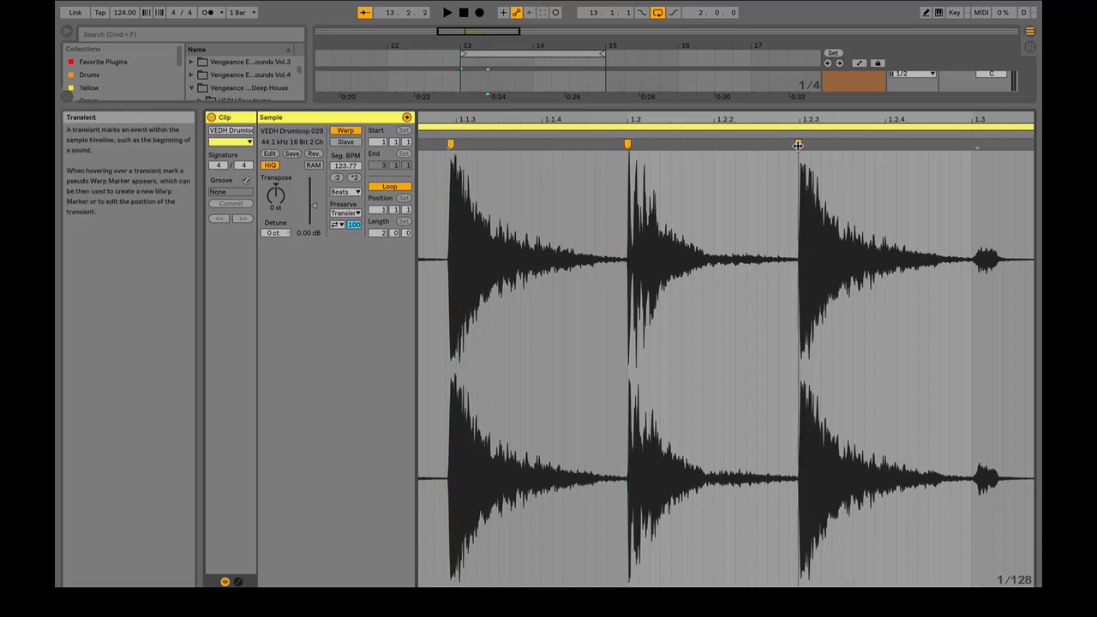
mouse_move(798, 146)
left_mouse_down()
mouse_move(802, 113)
mouse_move(347, 107)
left_mouse_up()
double_click(623, 144)
left_click_drag(624, 144, 624, 144)
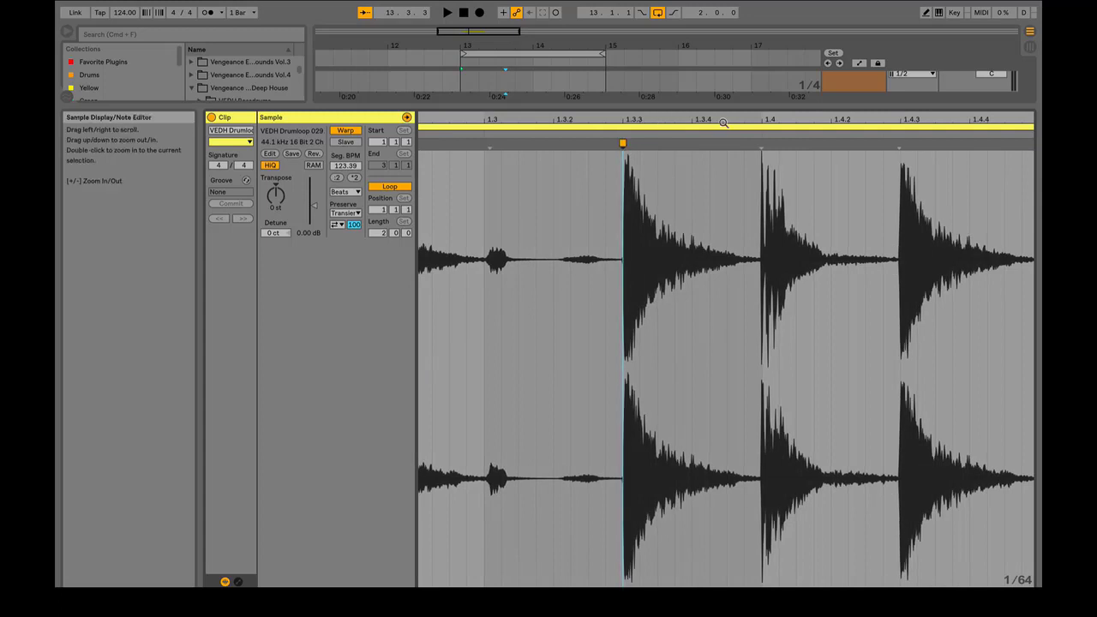
double_click(761, 144)
double_click(900, 144)
left_click_drag(900, 144, 891, 60)
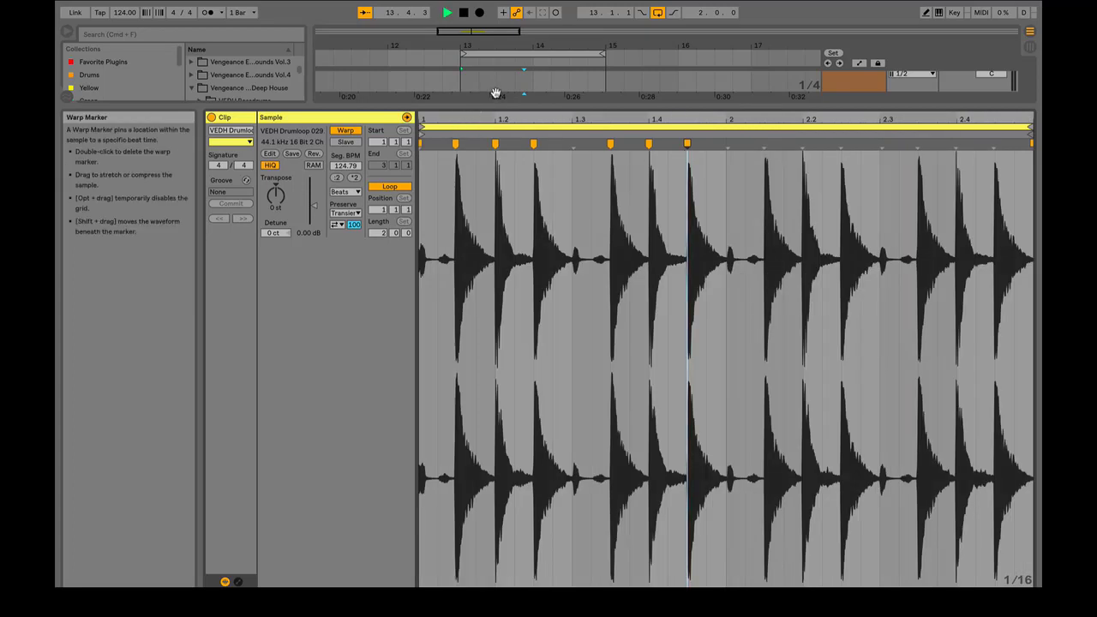
Step: Play the loop briefly, and delete the warp markers on the hits at 1.1.3, 1.2, 1.2.3, 1.3.3, 1.4 and 1.4.3
key("space")
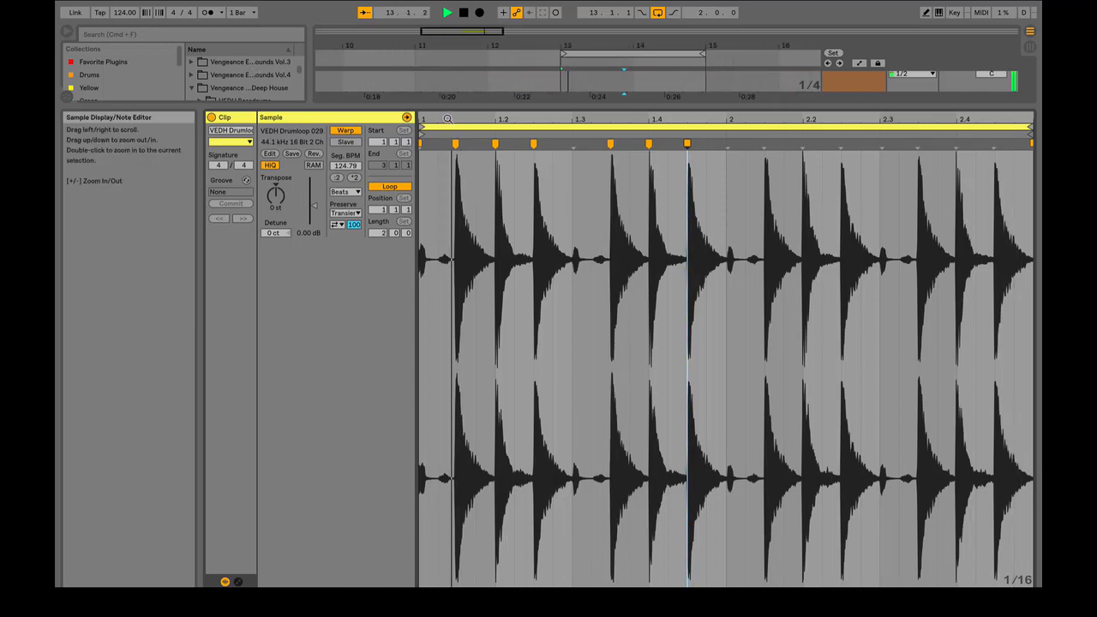
key("space")
mouse_move(448, 119)
left_mouse_down()
mouse_move(453, 185)
mouse_move(610, 231)
mouse_move(578, 137)
left_mouse_up()
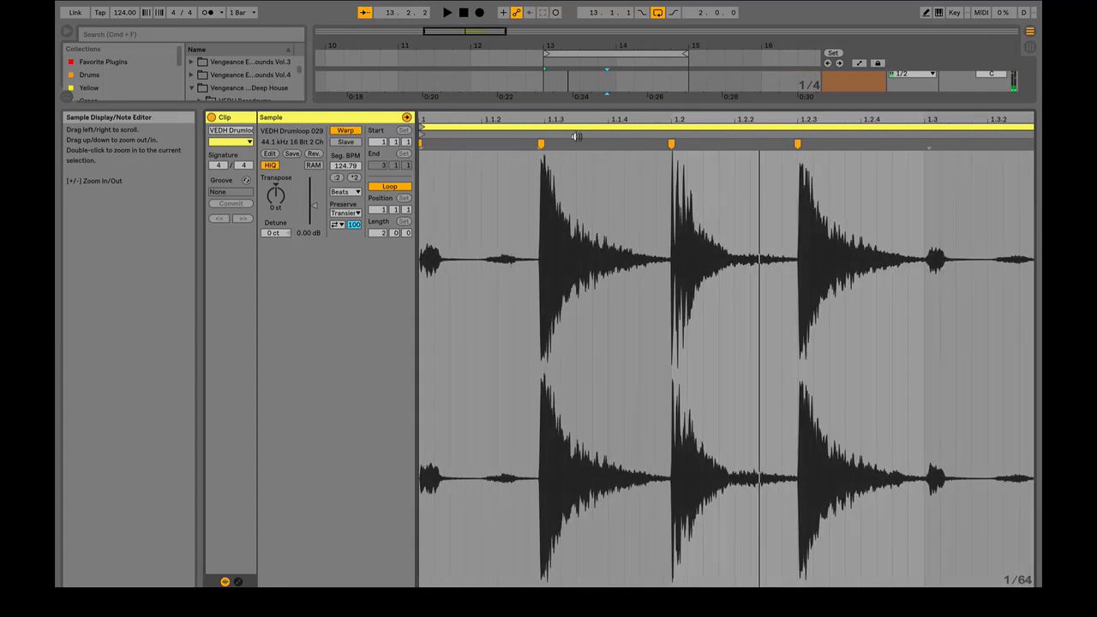
double_click(541, 144)
double_click(674, 145)
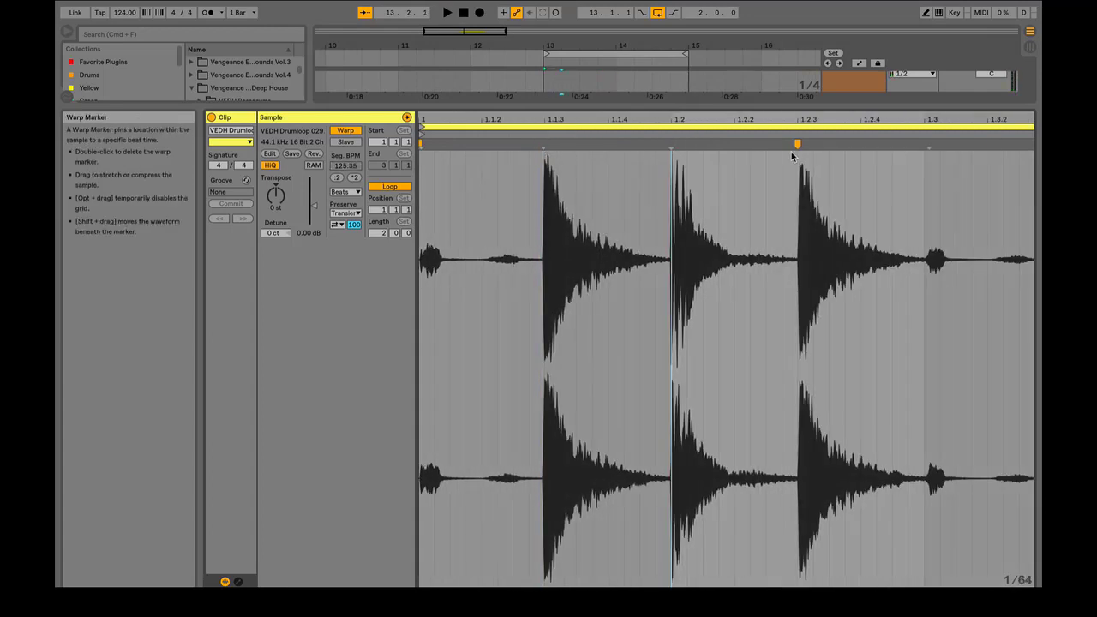
double_click(796, 144)
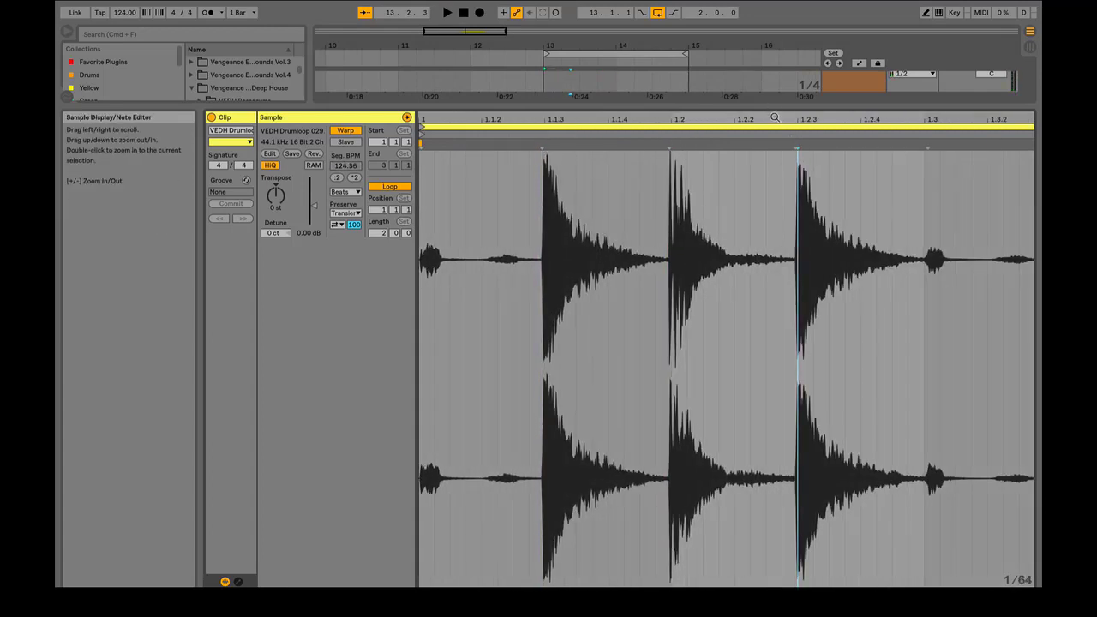
left_click_drag(775, 118, 481, 79)
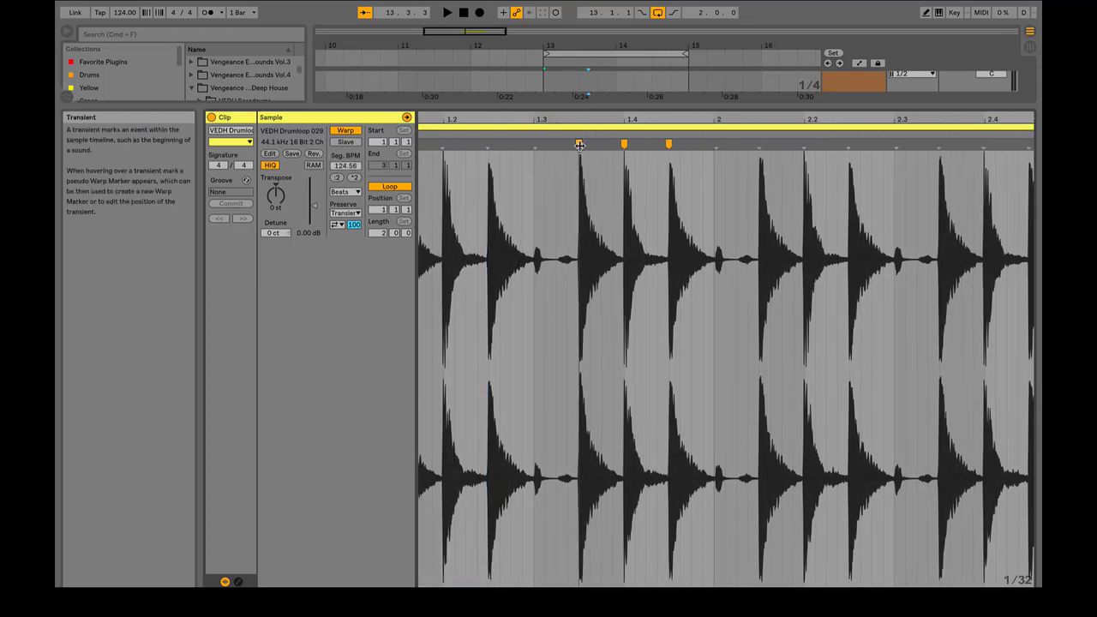
double_click(579, 144)
double_click(624, 144)
double_click(669, 144)
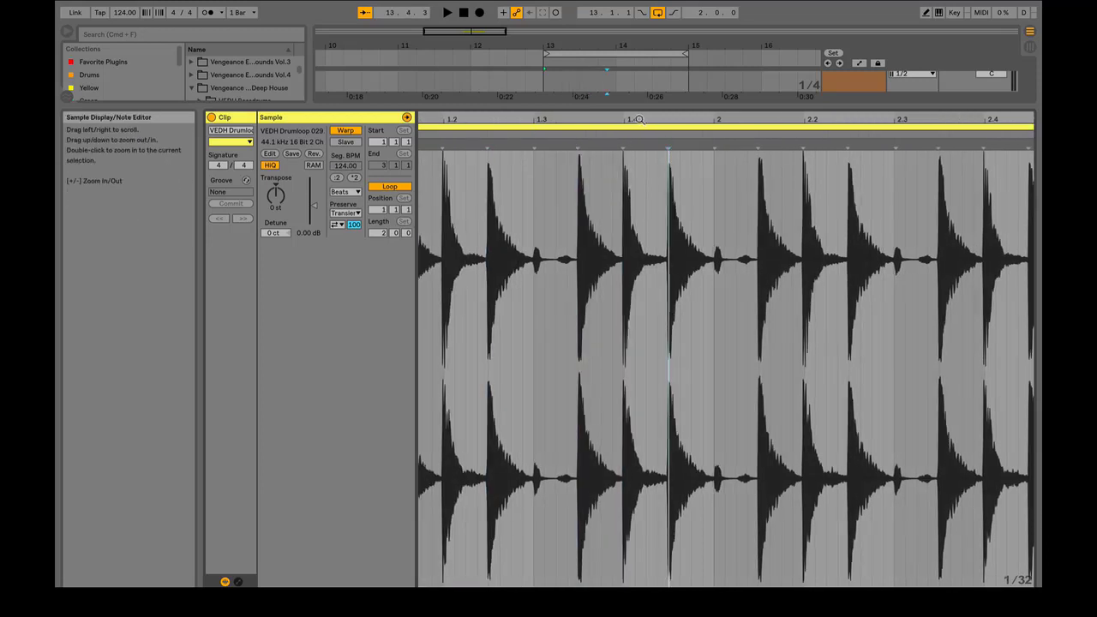
Step: Try warping the drum hit at 1.2 to just before 1.1.4, play the loop, and return the hit to 1.2
left_click_drag(686, 120, 682, 98)
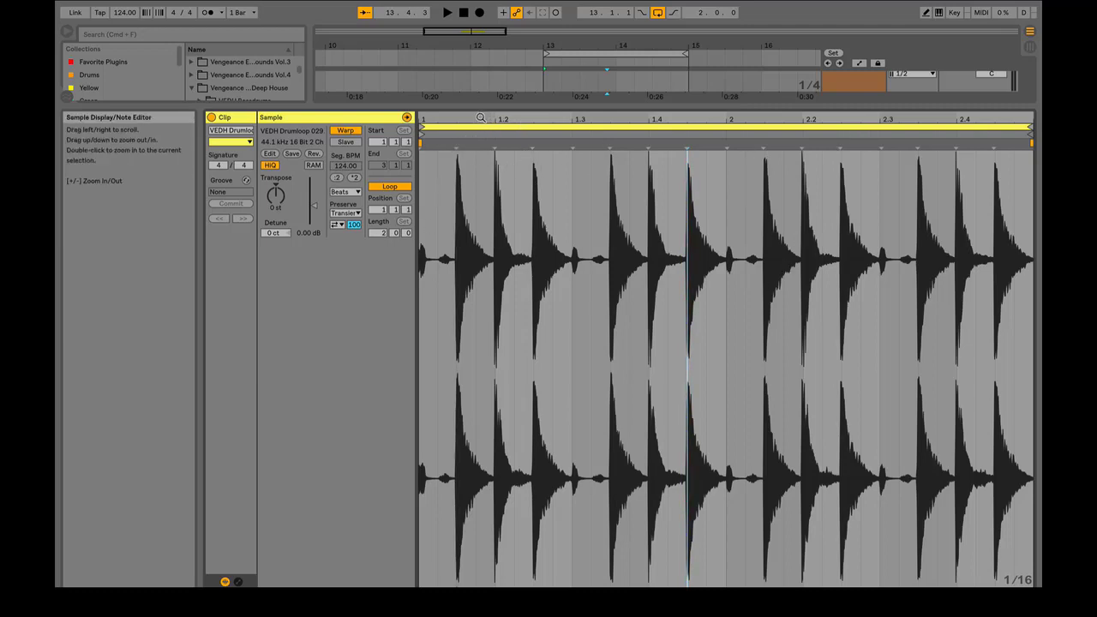
left_click_drag(480, 125, 475, 214)
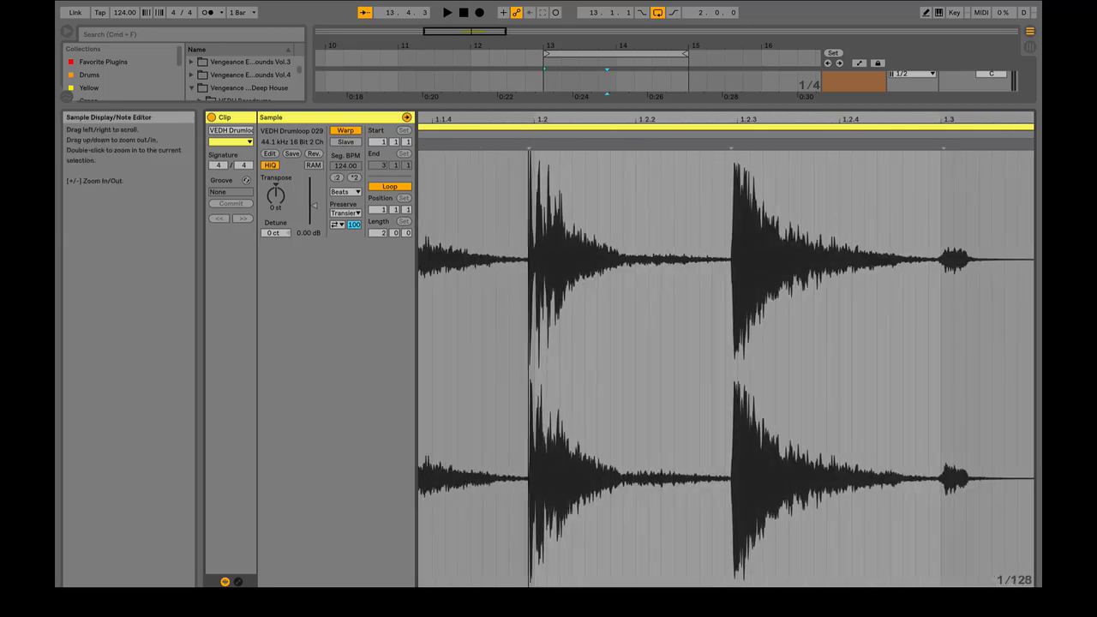
mouse_move(532, 124)
left_mouse_down()
mouse_move(529, 189)
mouse_move(506, 232)
mouse_move(463, 266)
mouse_move(471, 296)
mouse_move(474, 270)
mouse_move(690, 189)
mouse_move(588, 145)
left_mouse_up()
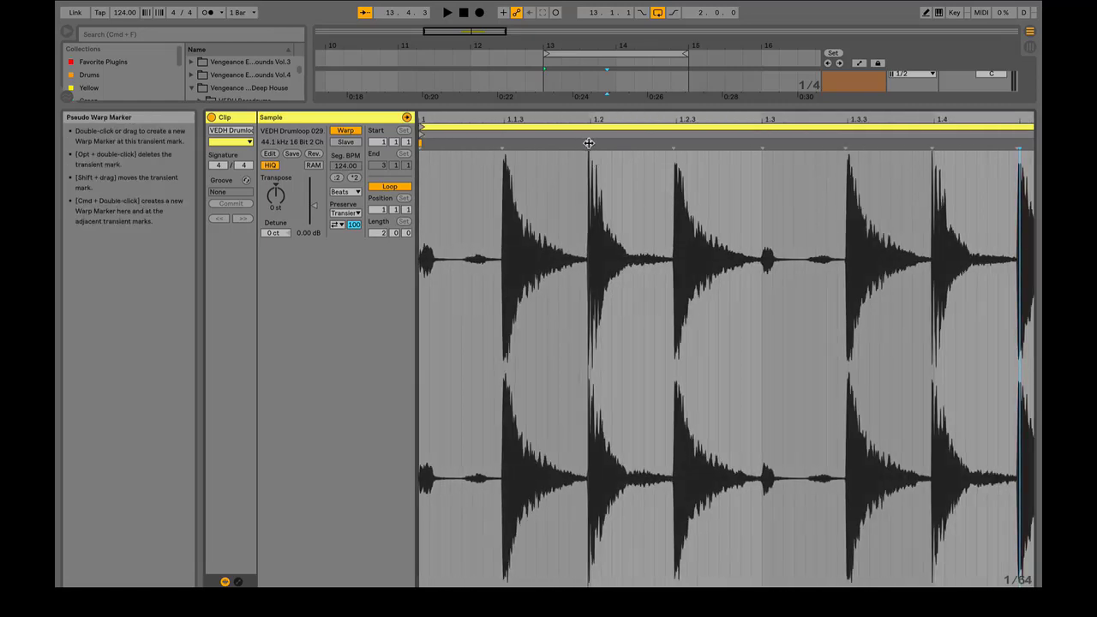
left_click_drag(589, 143, 537, 147)
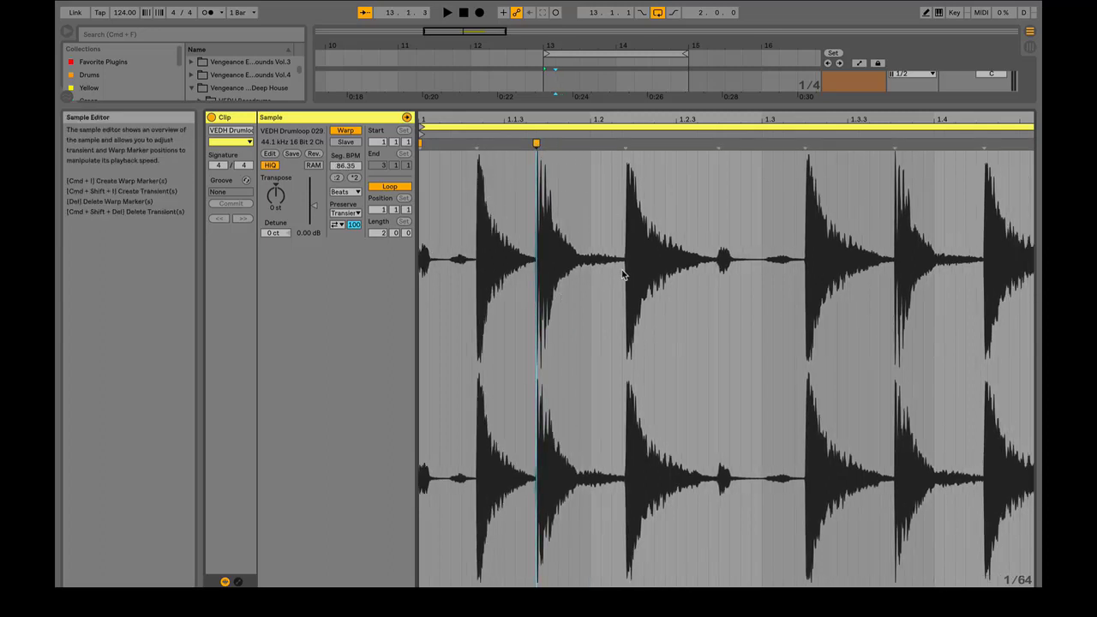
key("space")
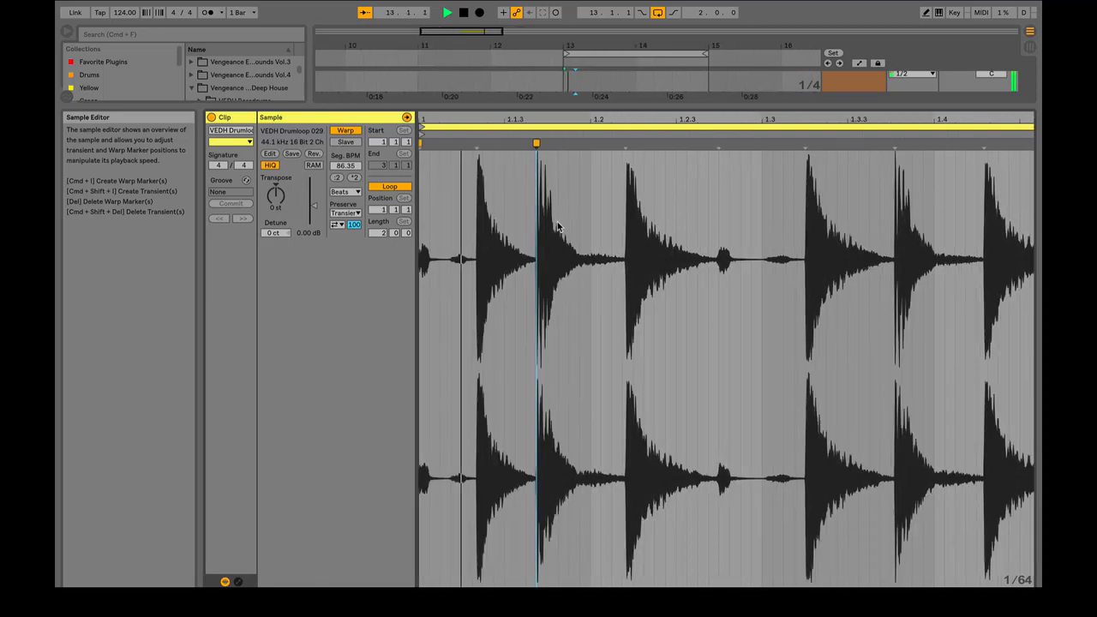
key("space")
left_click_drag(537, 140, 590, 140)
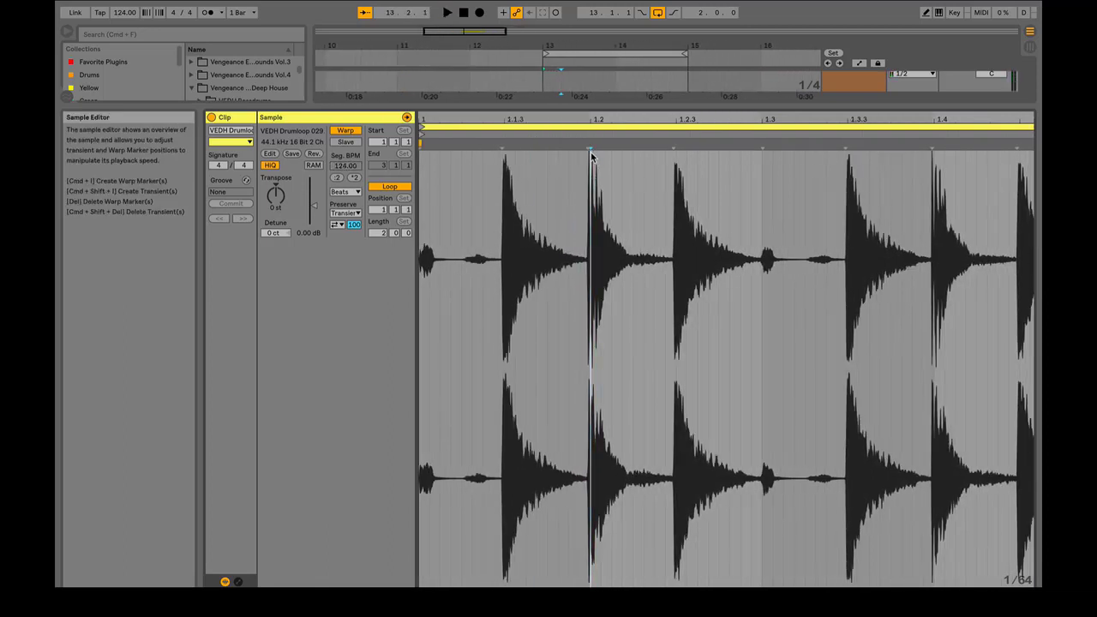
Step: Create warp markers on the drum hit at 1.2 and both adjacent transients, and move the 1.2 hit to 1.1.4
key("super")
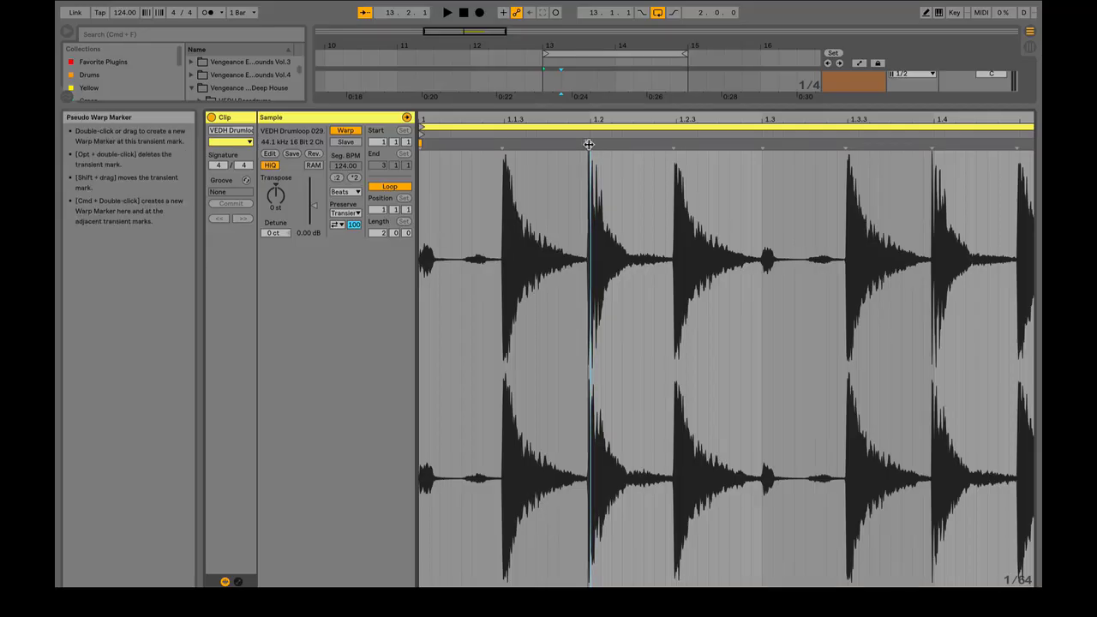
double_click(589, 144, "super")
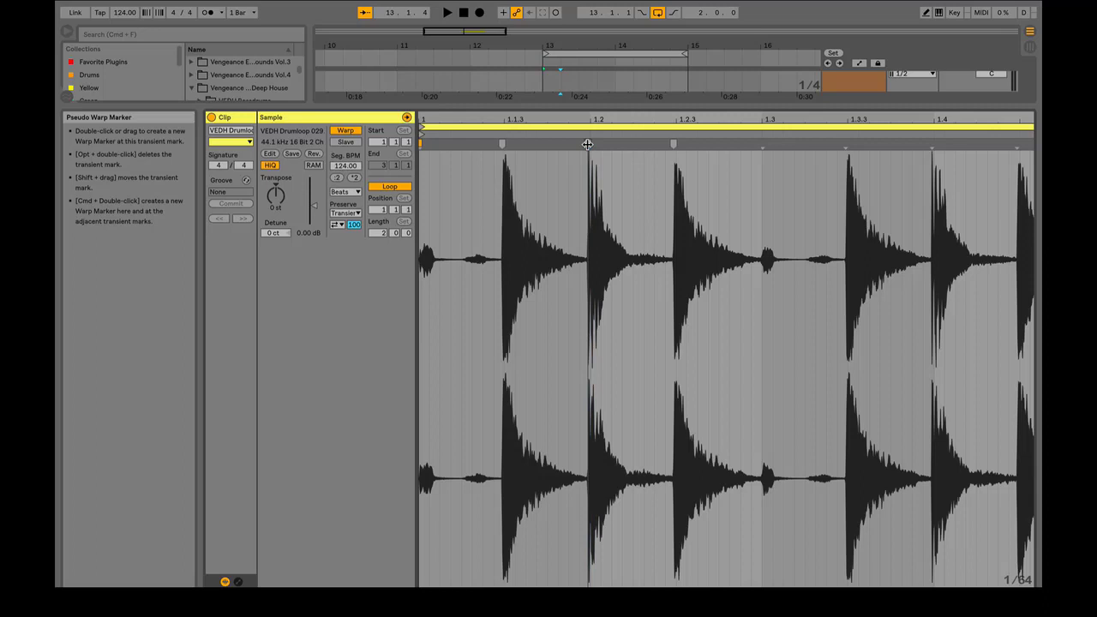
mouse_move(588, 144)
left_mouse_down()
mouse_move(626, 144)
mouse_move(547, 144)
mouse_move(642, 146)
mouse_move(550, 150)
left_mouse_up()
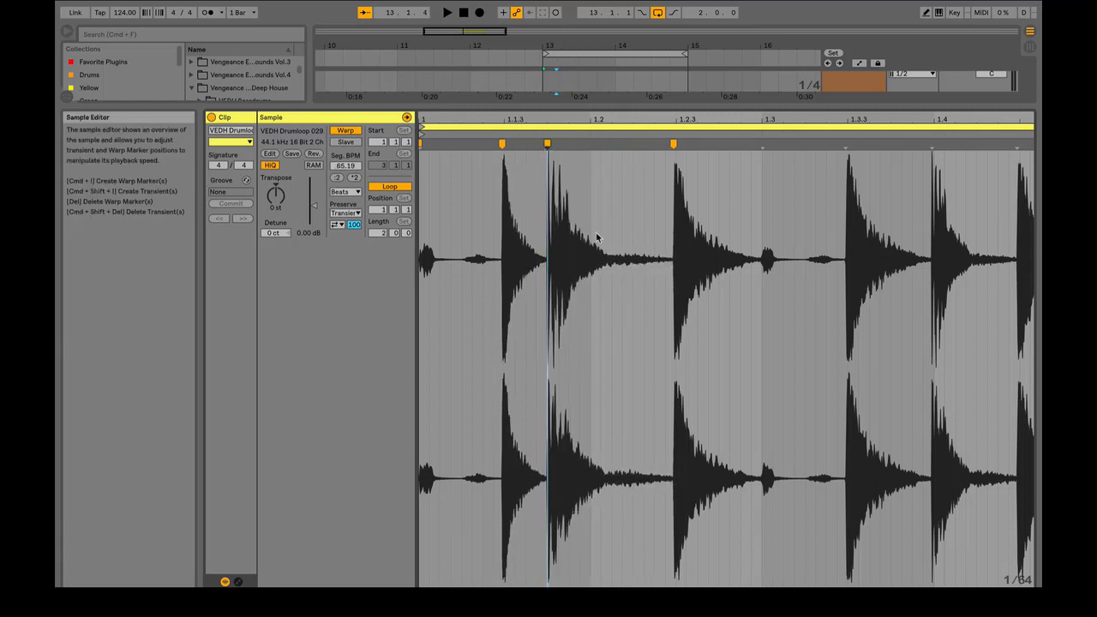
Step: Play the drum loop to hear the shifted hit at 1.1.4, and stop playback
key("space")
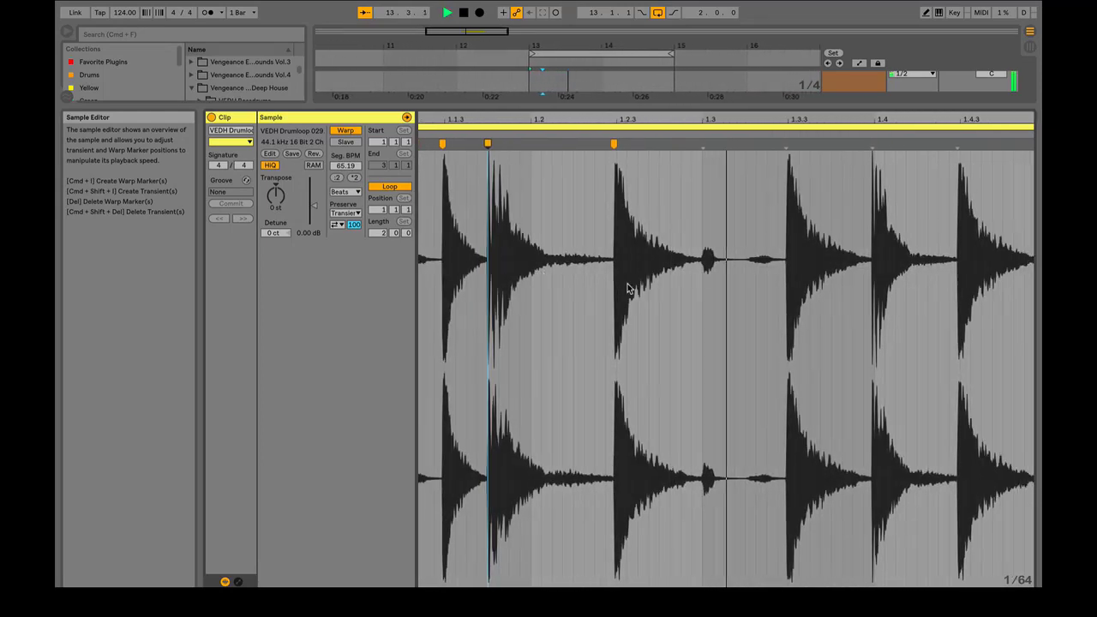
key("space")
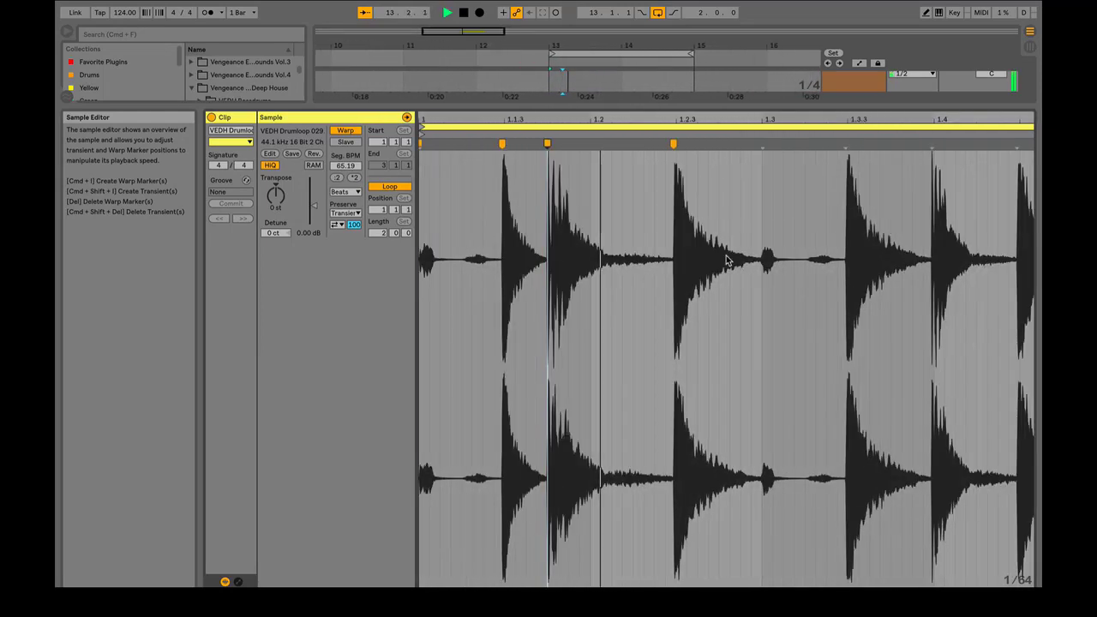
key("space")
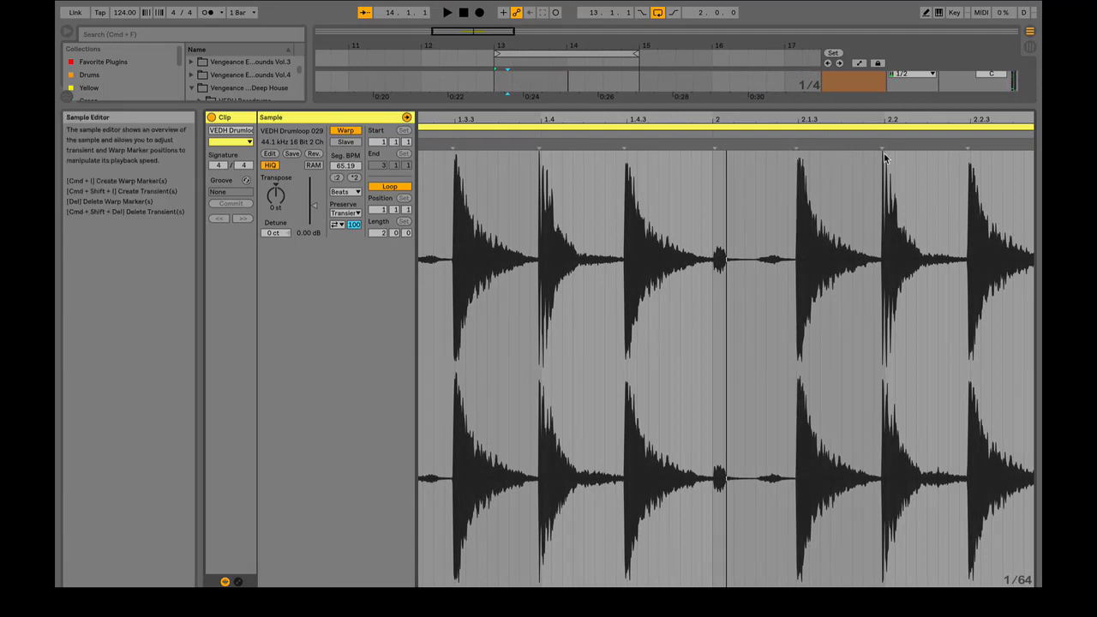
Step: Warp the drum hit at 2.2 to 2.1.4 with markers on both adjacent transients, and play the result
left_click_drag(884, 153, 841, 150)
key("space")
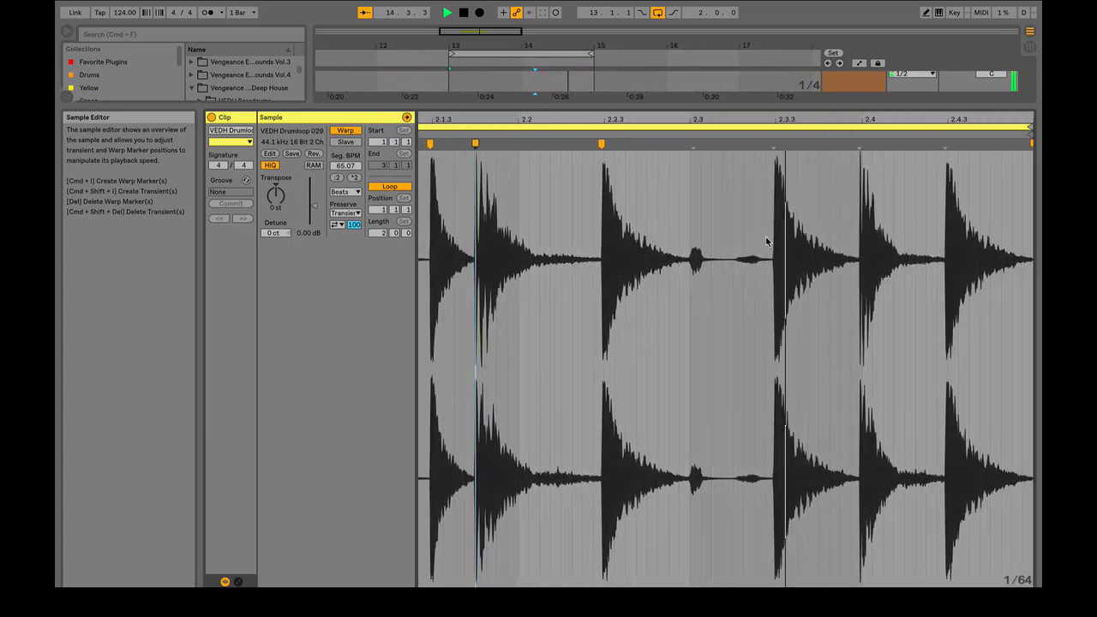
key("space")
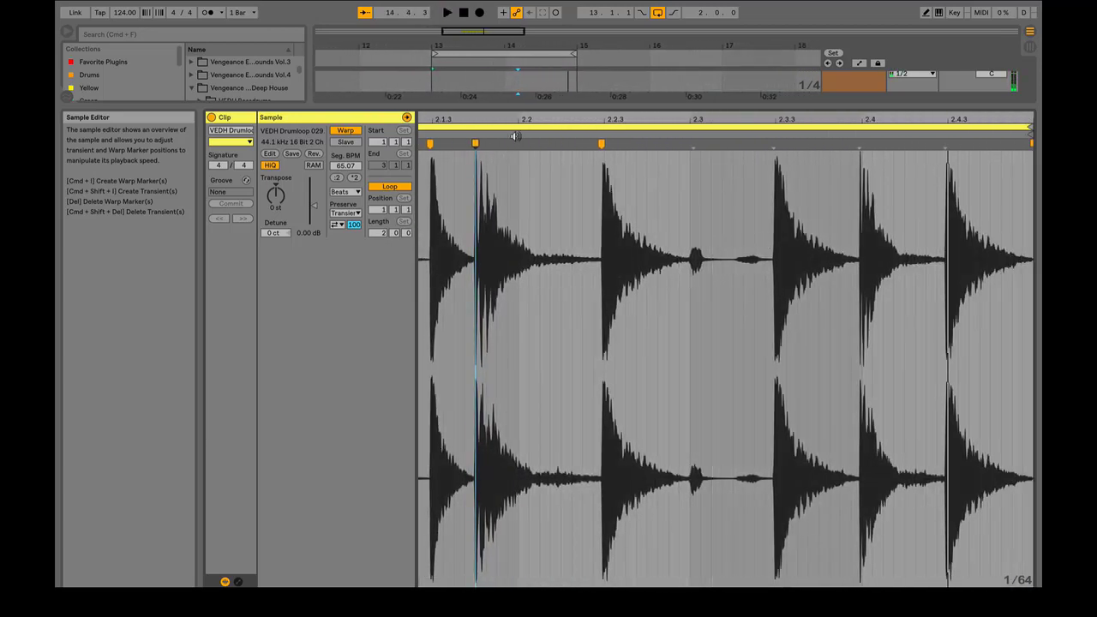
left_click_drag(525, 120, 804, 120)
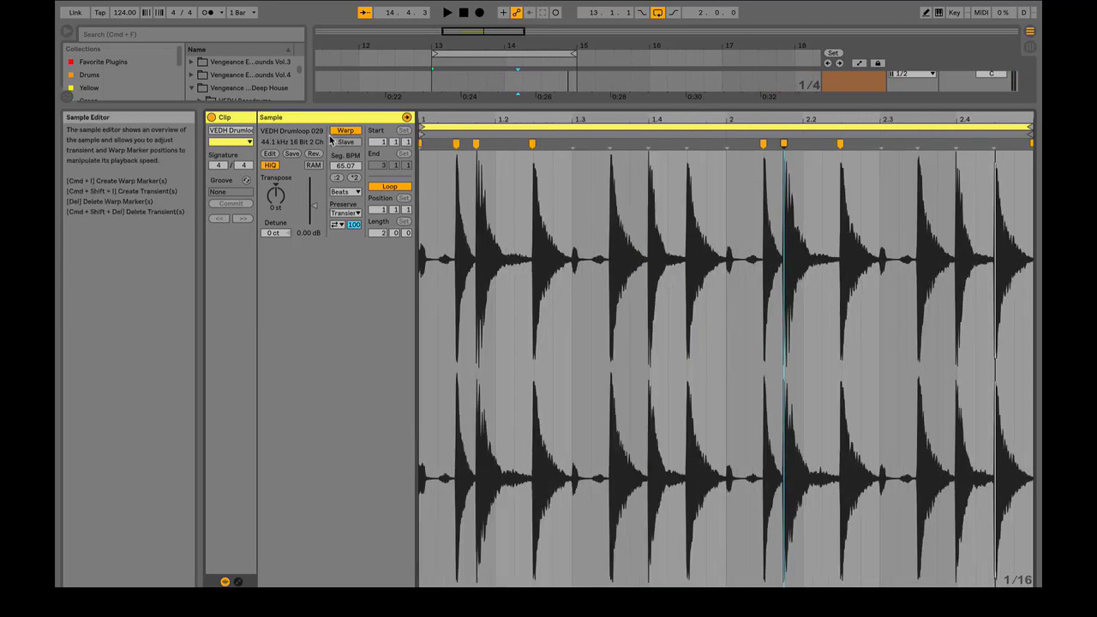
Step: Review the available warp modes for the drum loop, keeping it set to Beats
left_click(343, 192)
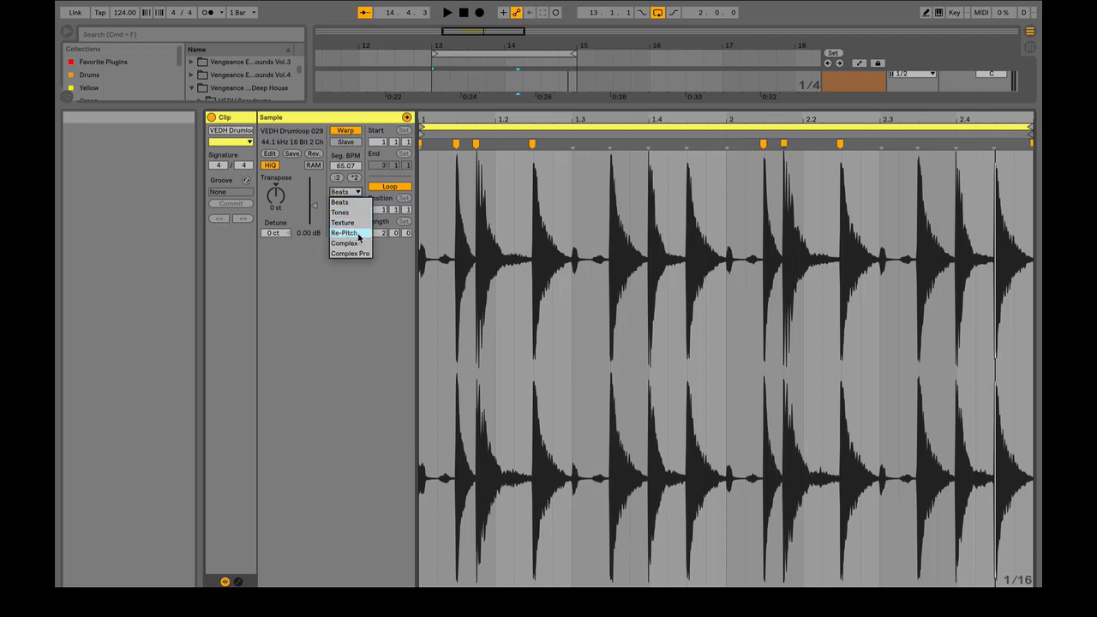
left_click(346, 198)
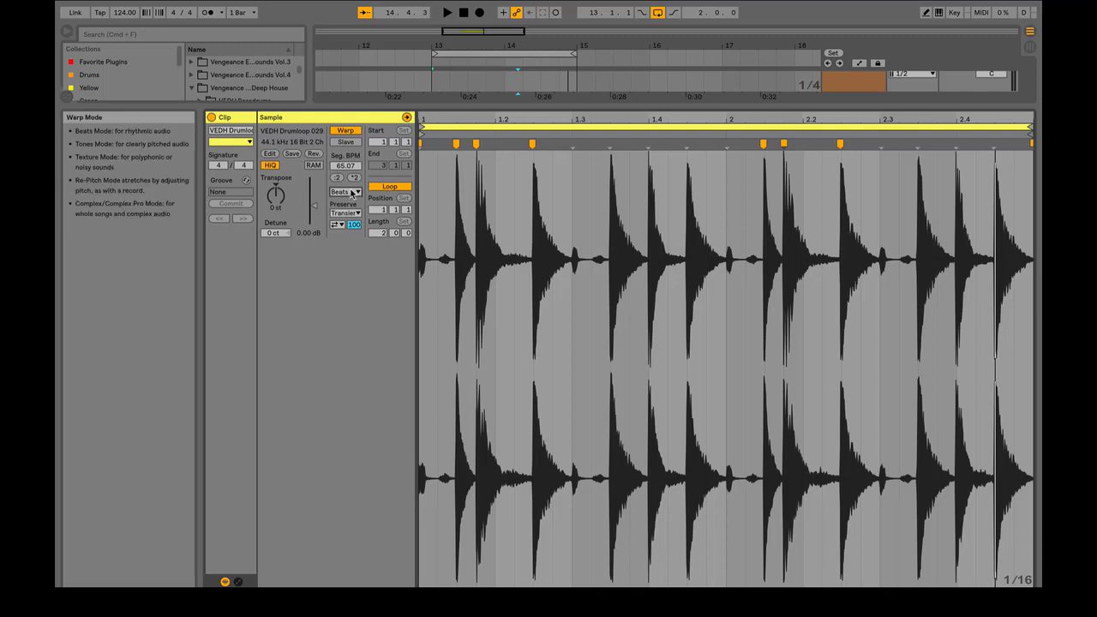
left_click(352, 192)
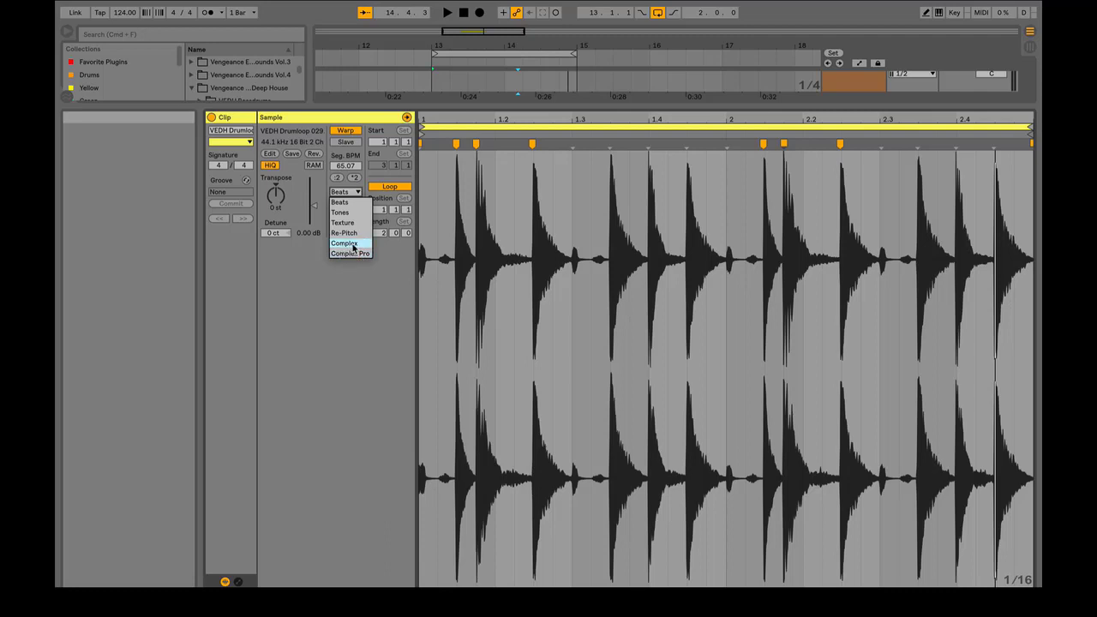
left_click(357, 270)
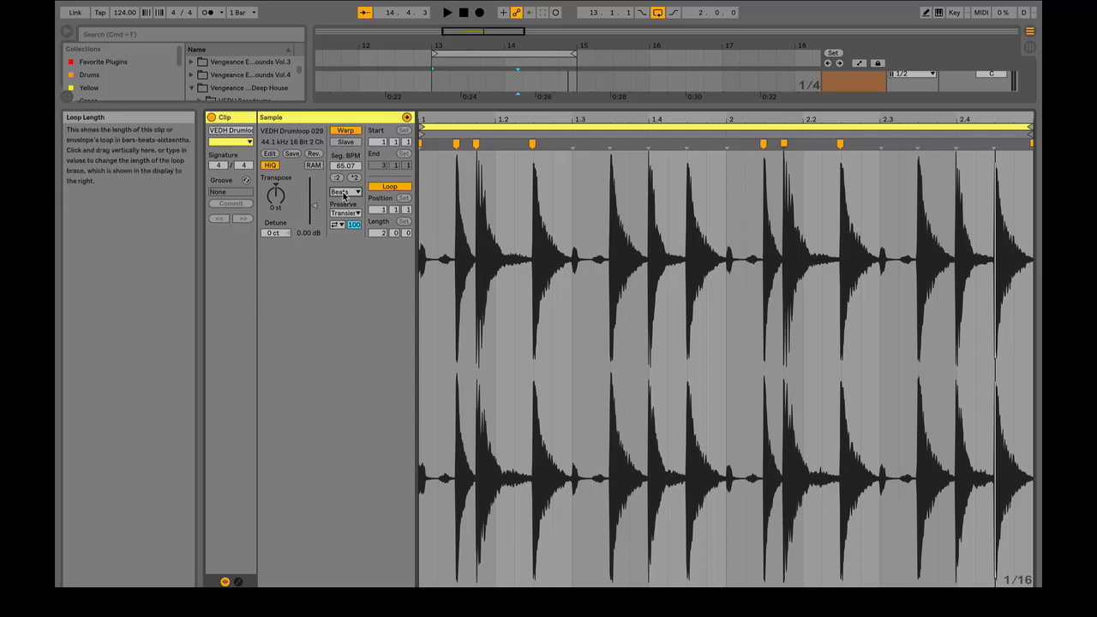
left_click(345, 192)
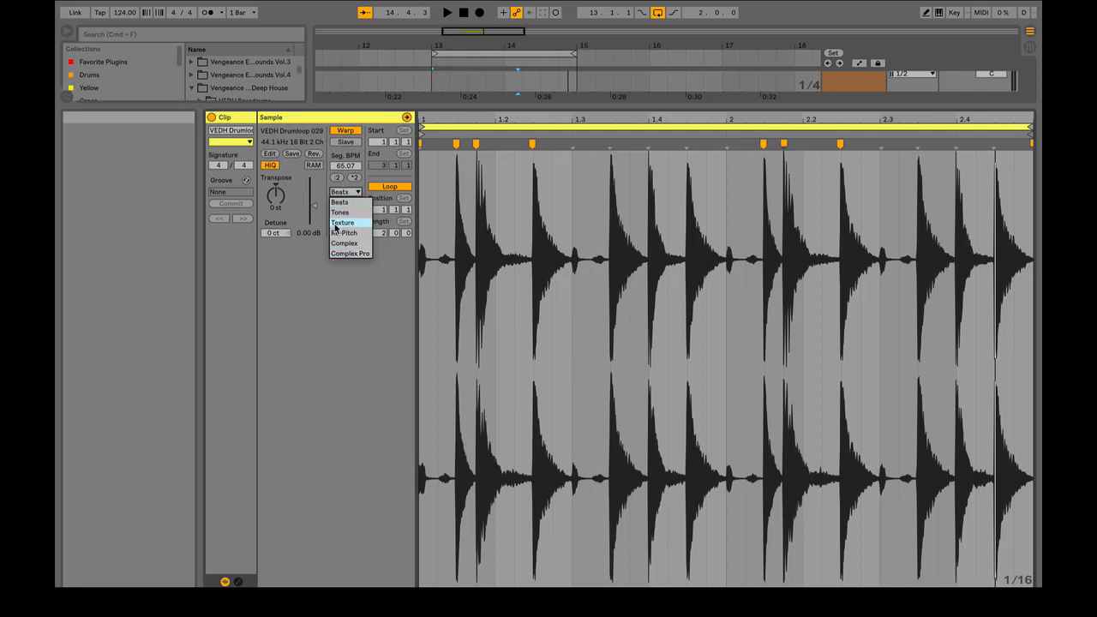
left_click(350, 276)
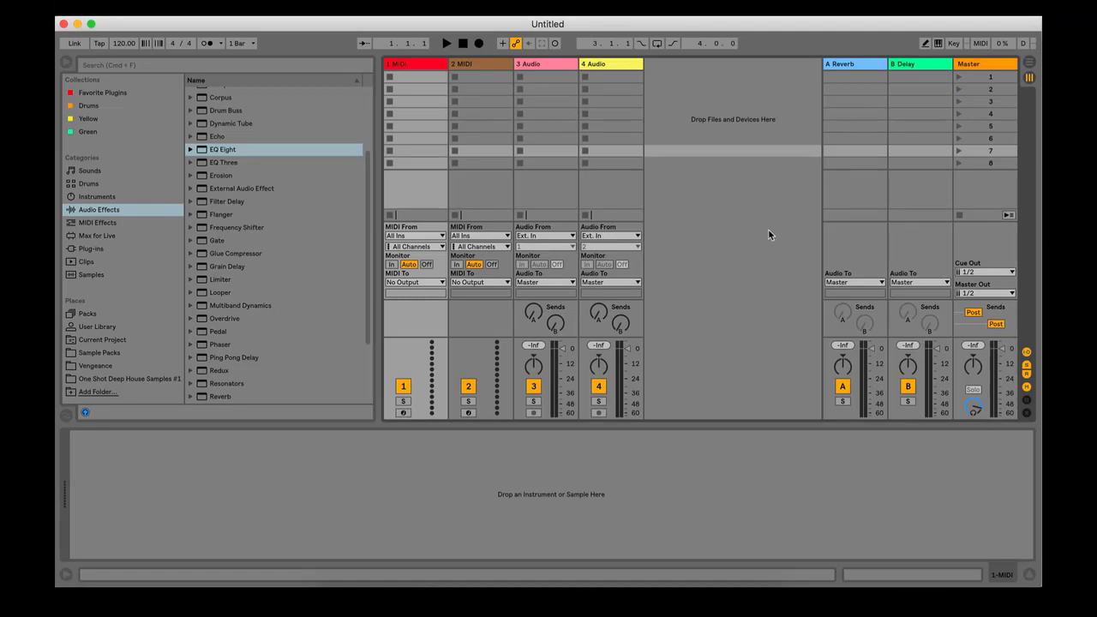
Step: Show the arrangement timeline and delete both MIDI tracks, keeping only the two audio tracks
left_click(131, 8)
left_click(1030, 63)
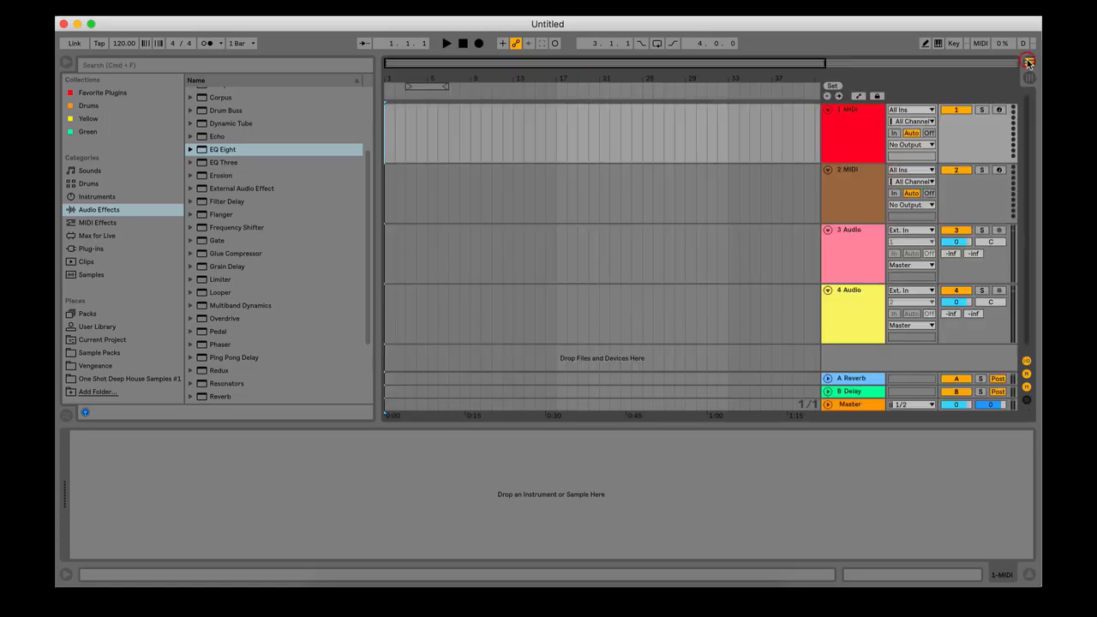
left_click(847, 141)
right_click(851, 125)
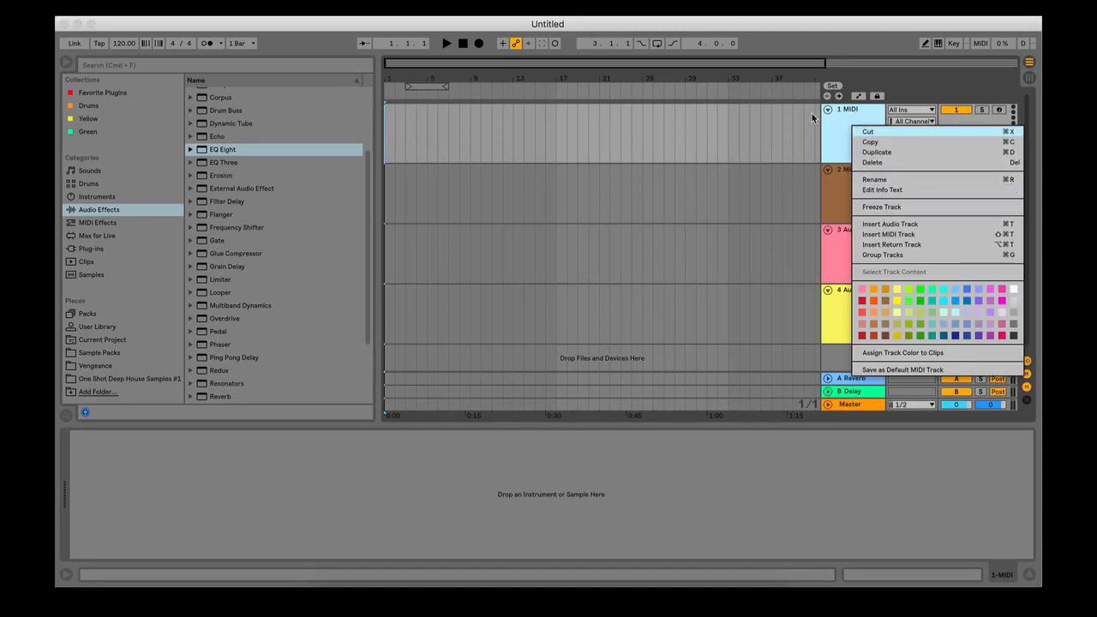
left_click(837, 124)
right_click(845, 127)
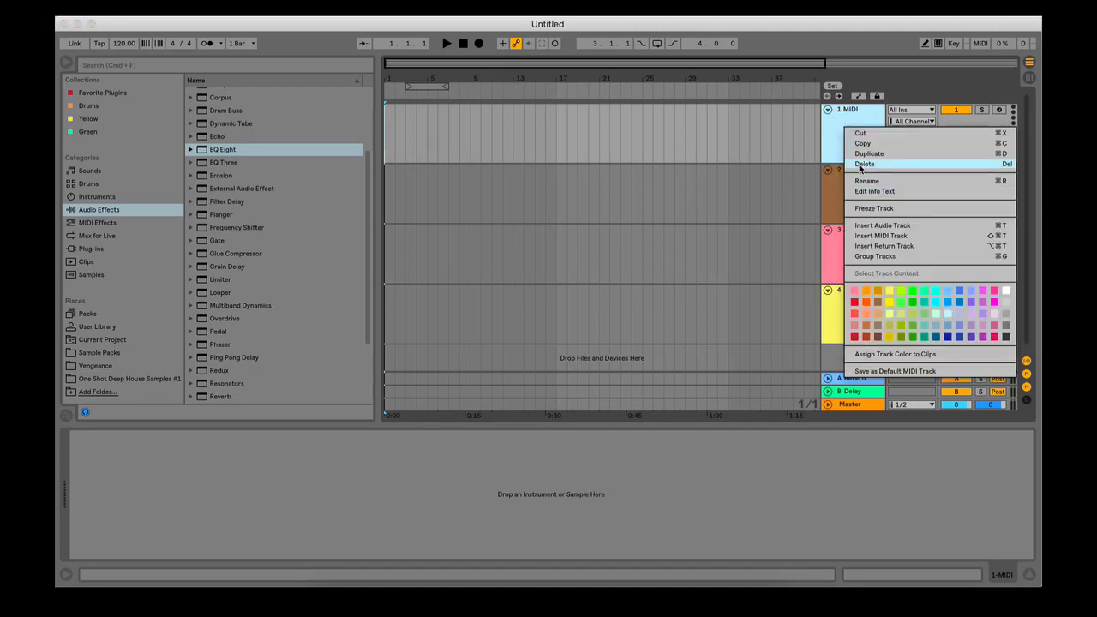
left_click(862, 164)
right_click(849, 114)
left_click(866, 151)
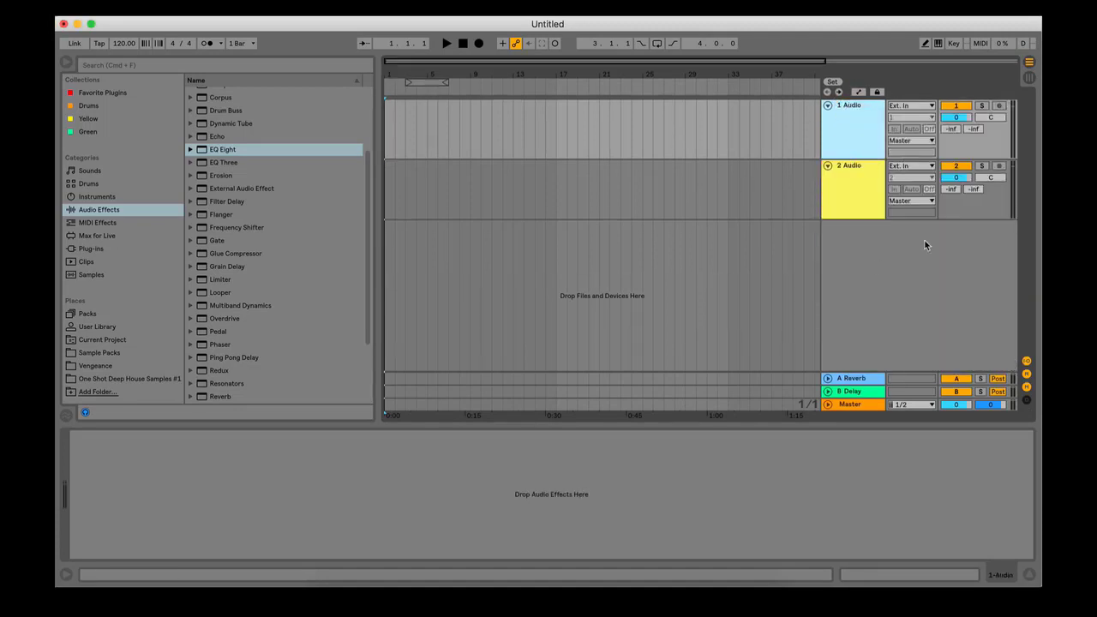
left_click(858, 170)
left_click(850, 147)
Step: Switch to iTunes and download the 2016 releases Keep Pushin' (feat. Inaya Day) and CNTRL - Single
left_click(687, 598)
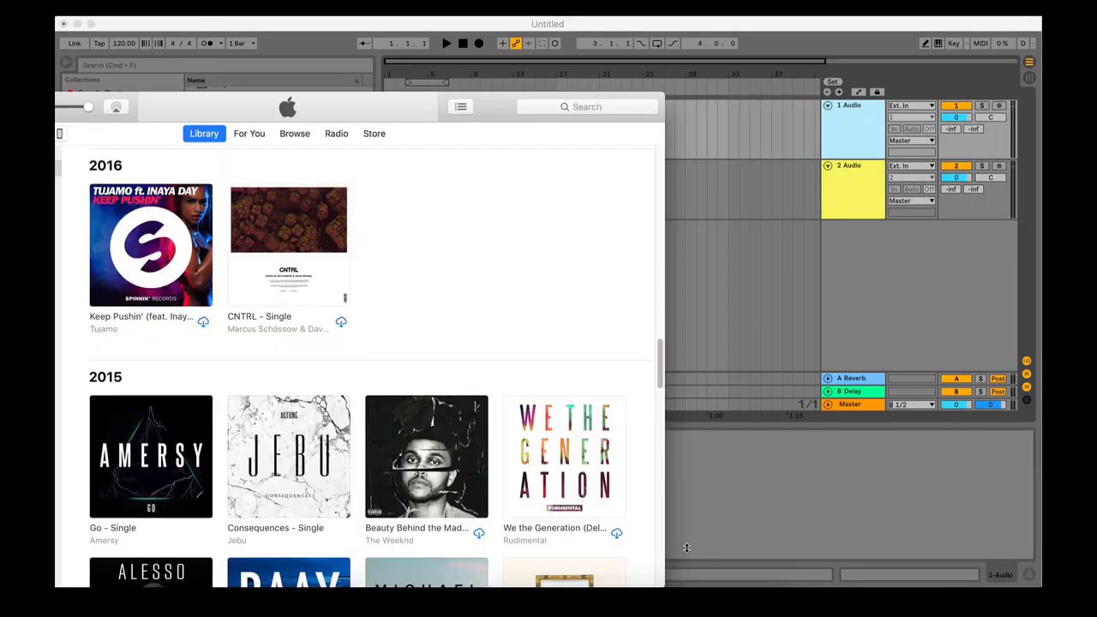
scroll(408, 364, "down", 2)
scroll(408, 364, "down", 2)
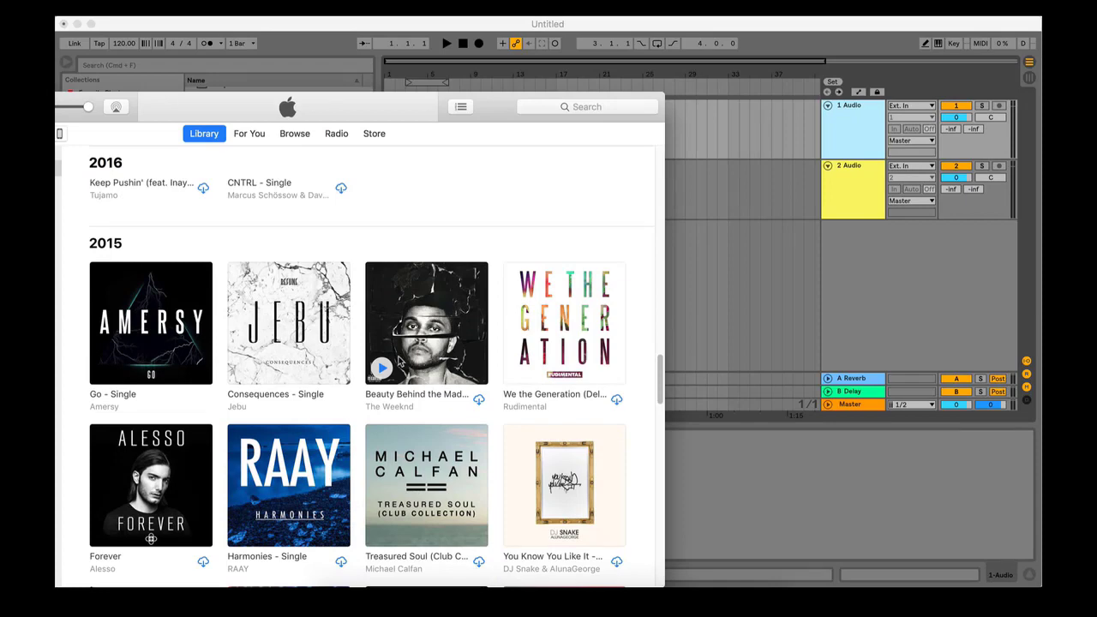
scroll(400, 364, "down", 2)
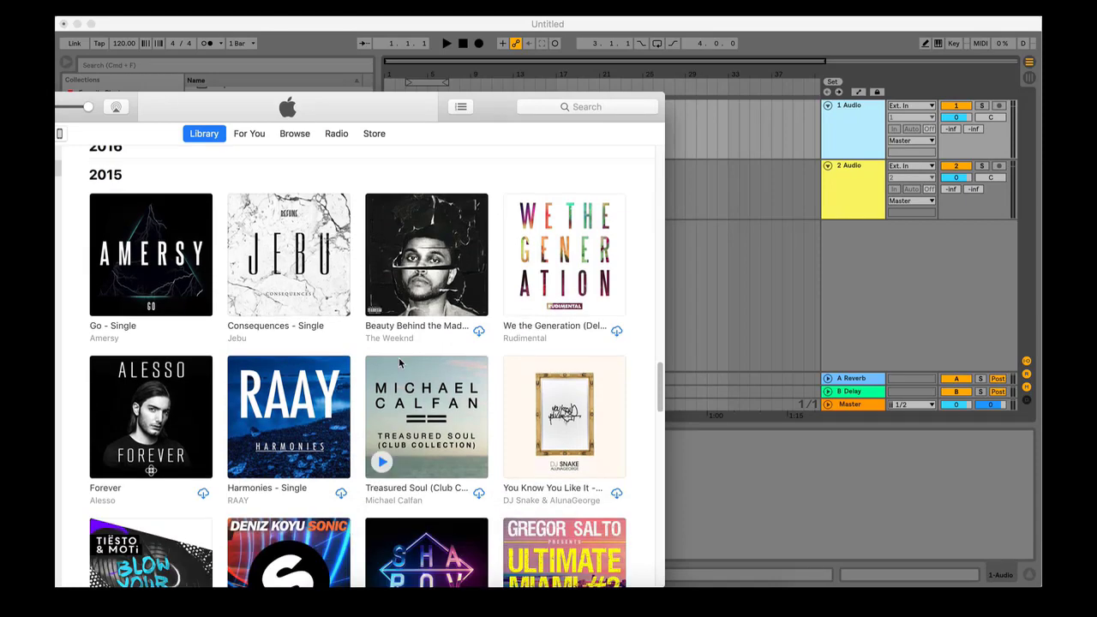
scroll(401, 364, "down", 5)
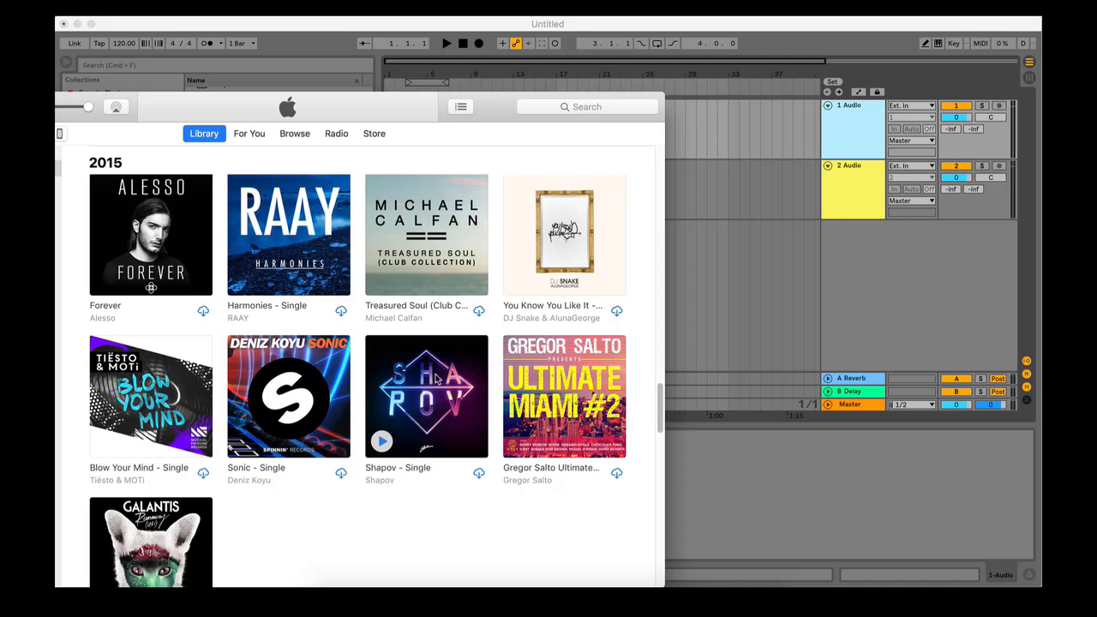
scroll(437, 380, "up", 10)
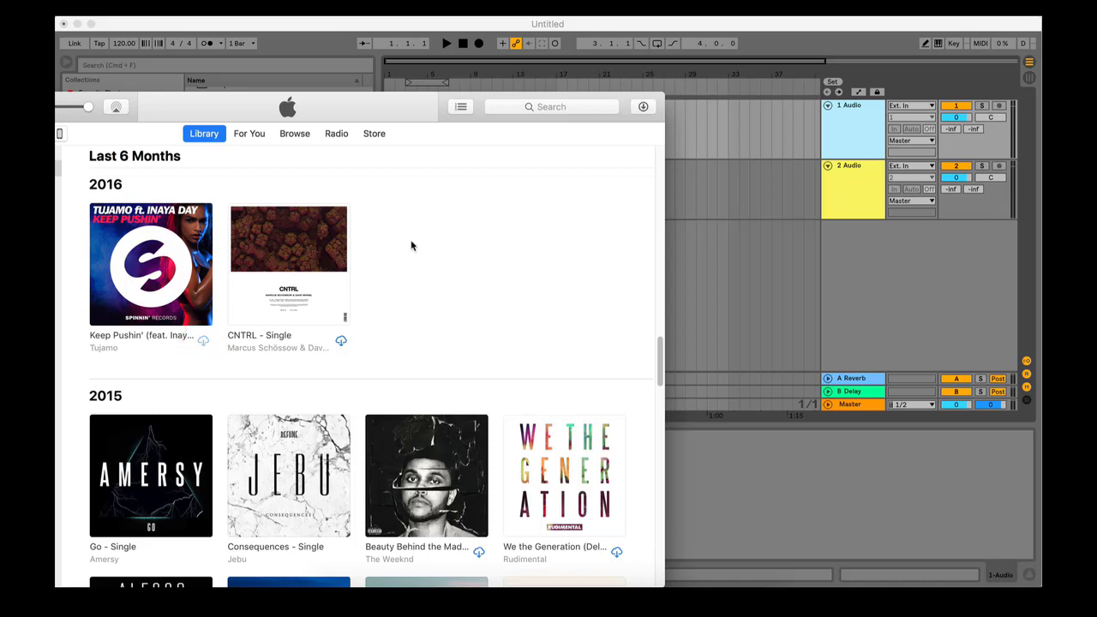
mouse_move(140, 249)
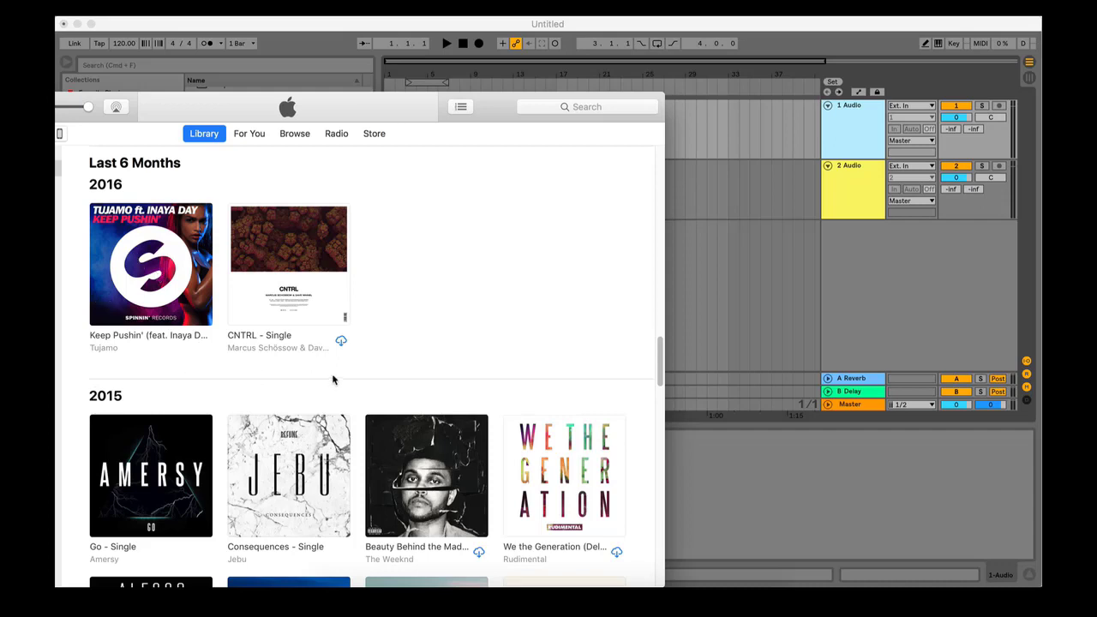
mouse_move(294, 297)
Step: Download the 2015 releases from Forever through Gregor Salto Ultimate Miami #2, skipping Harmonies, and decline automatic download checks
scroll(333, 487, "down", 2)
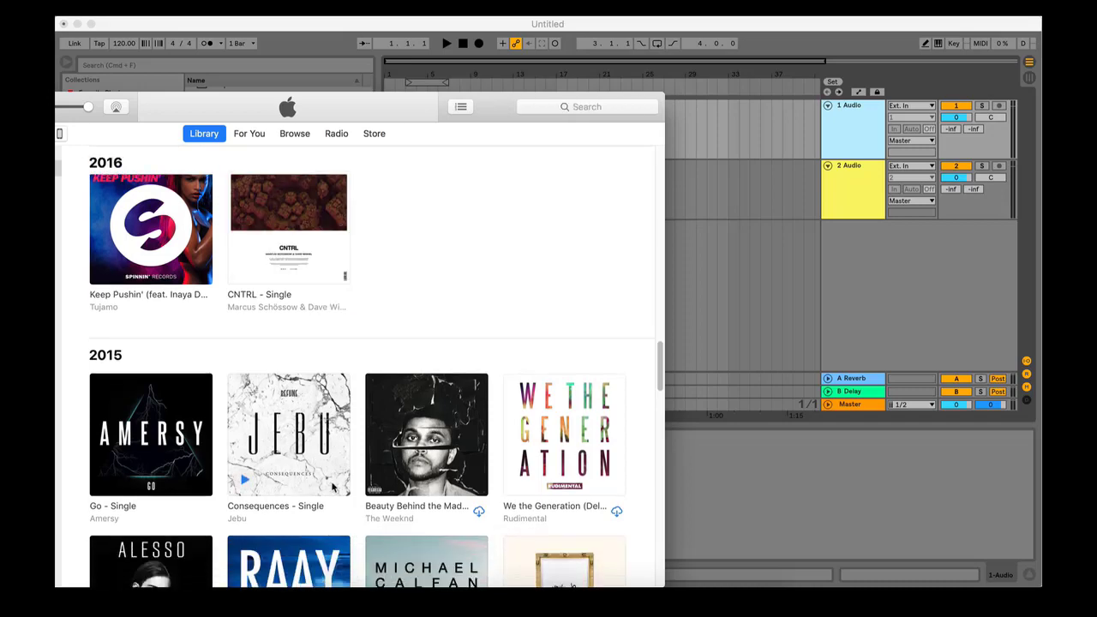
scroll(332, 487, "down", 5)
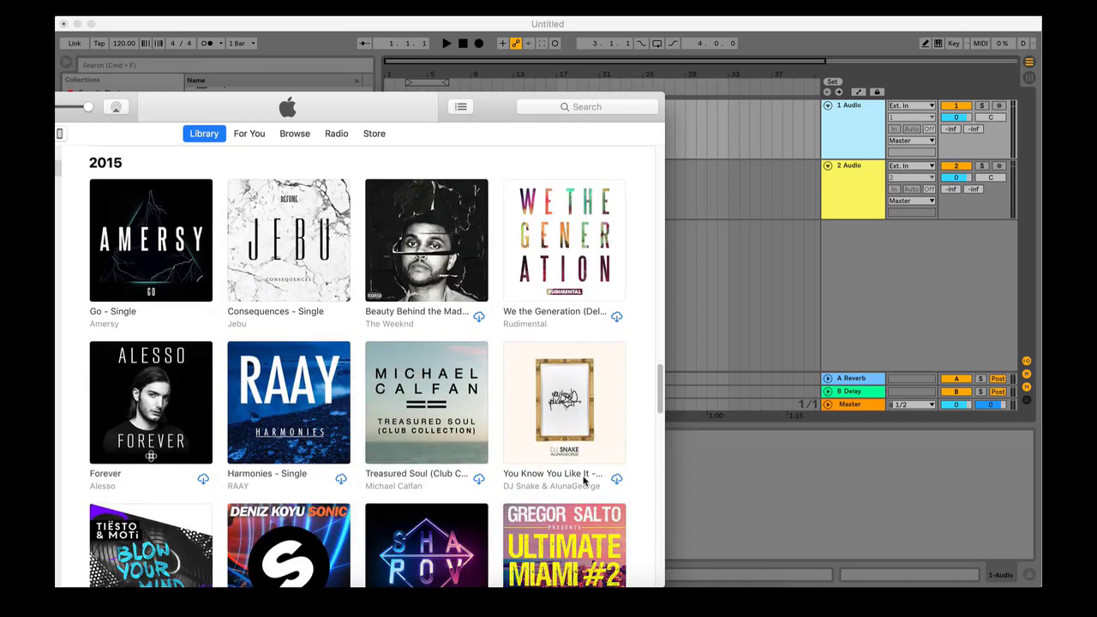
left_click(202, 478)
scroll(203, 478, "down", 5)
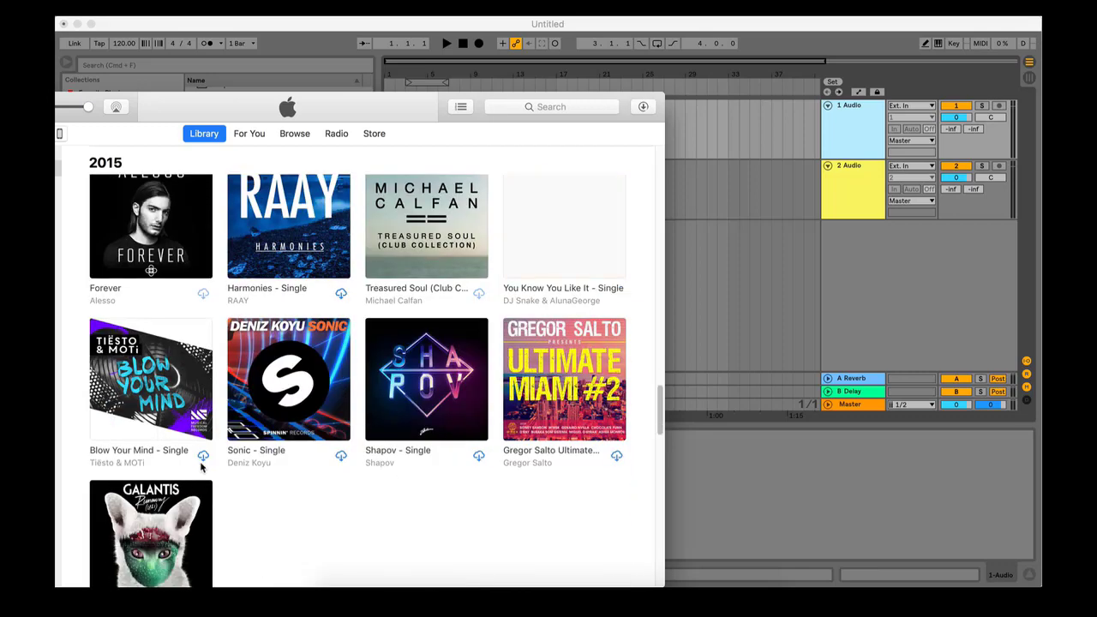
left_click(205, 455)
left_click(341, 456)
left_click(478, 455)
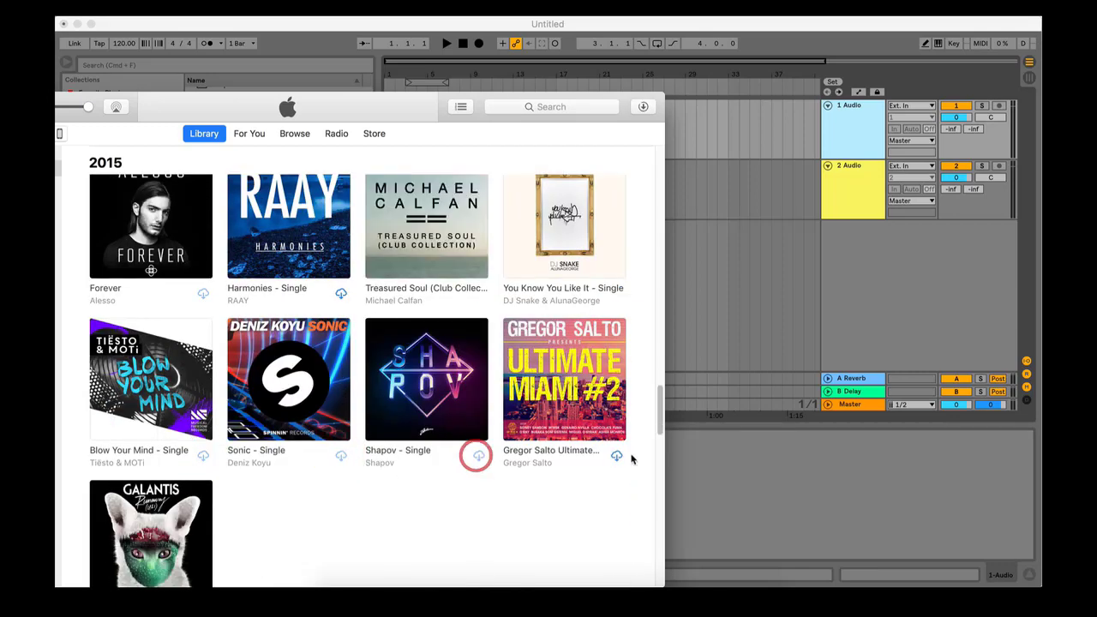
left_click(618, 457)
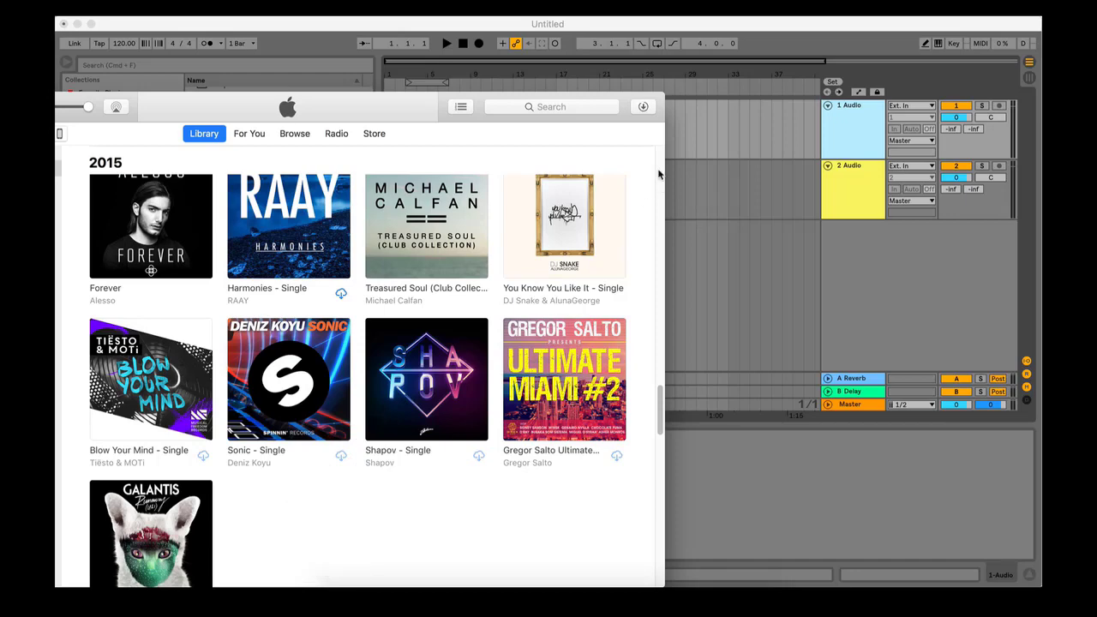
left_click(643, 106)
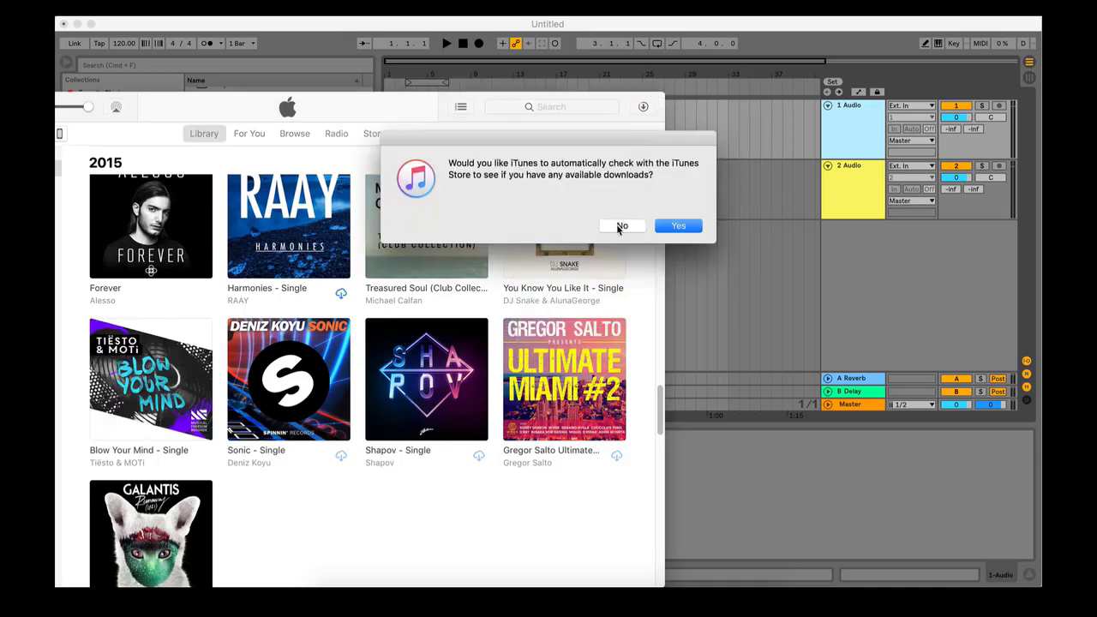
left_click(621, 225)
Step: Add Keep Pushin' from iTunes to the first audio track in Ableton Live and move its clip to start at 1.1.1
scroll(399, 438, "up", 5)
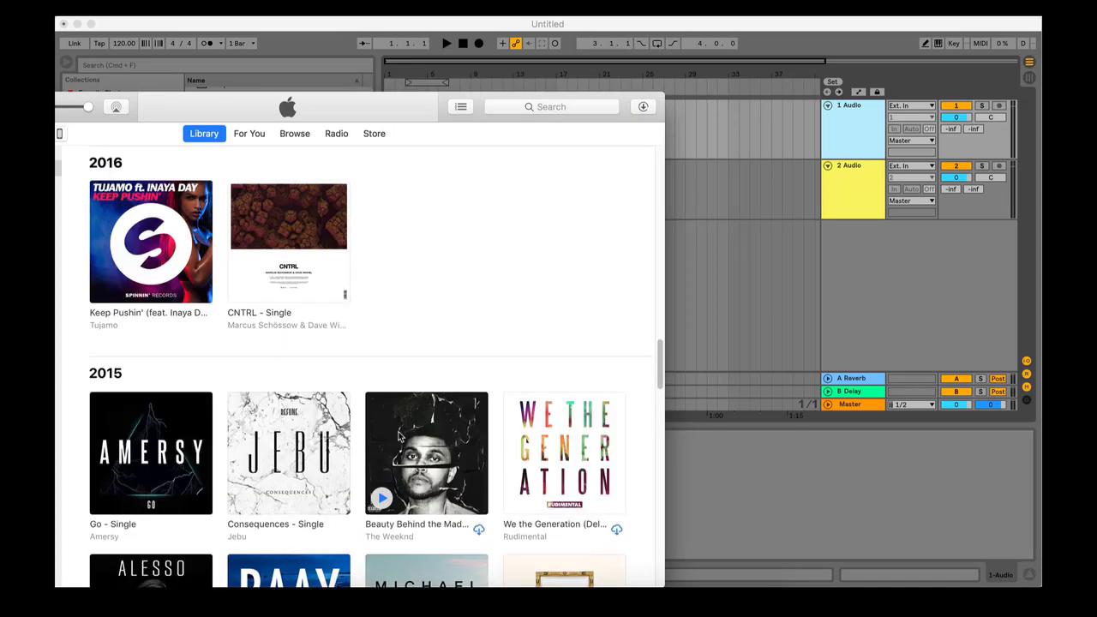
left_click_drag(163, 220, 685, 120)
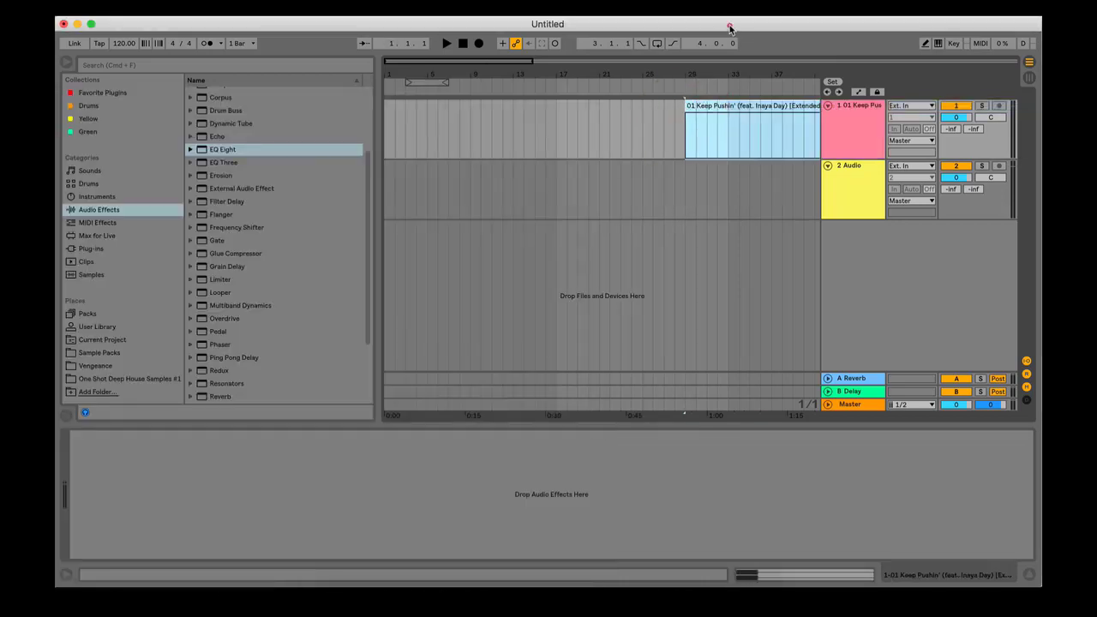
left_click_drag(753, 104, 453, 109)
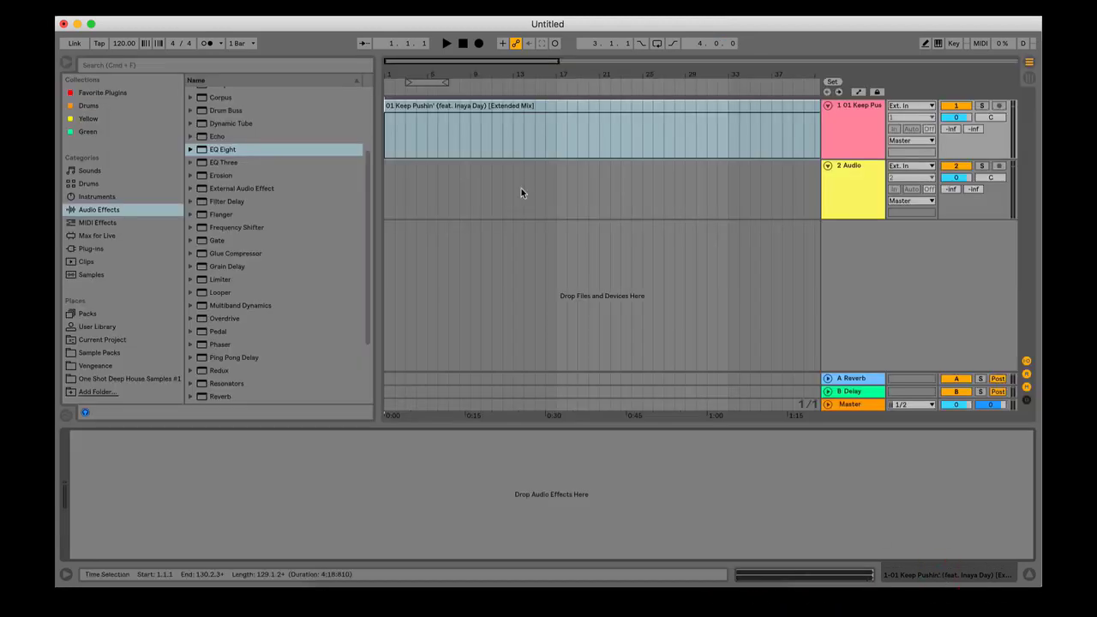
Step: Activate the Keep Pushin' clip on the first audio track
left_click(521, 188)
left_click(507, 107)
right_click(506, 108)
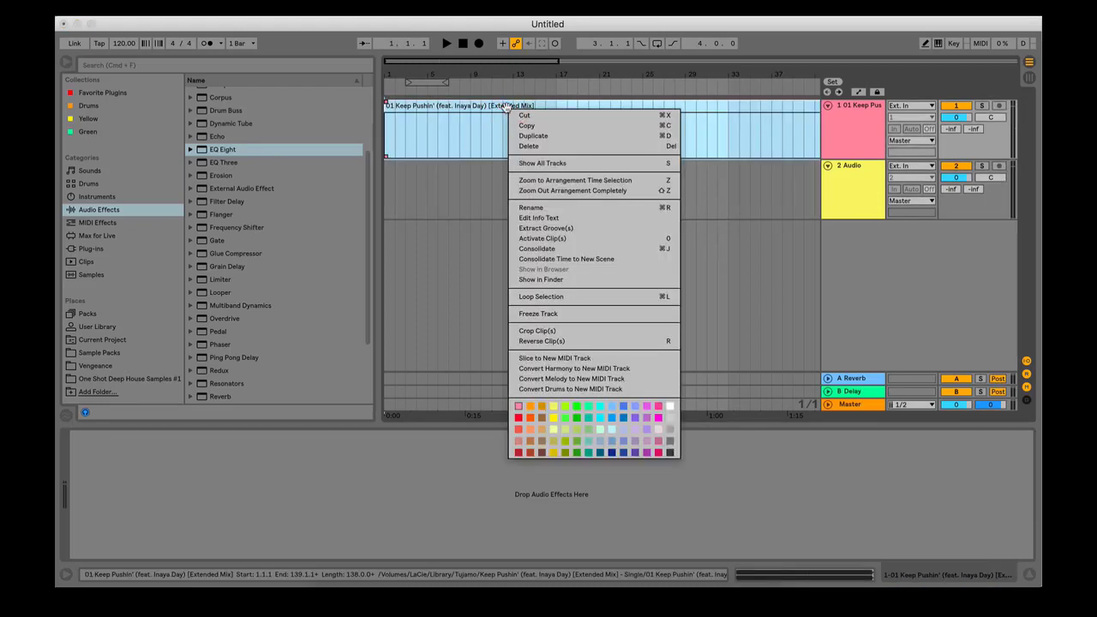
left_click(482, 112)
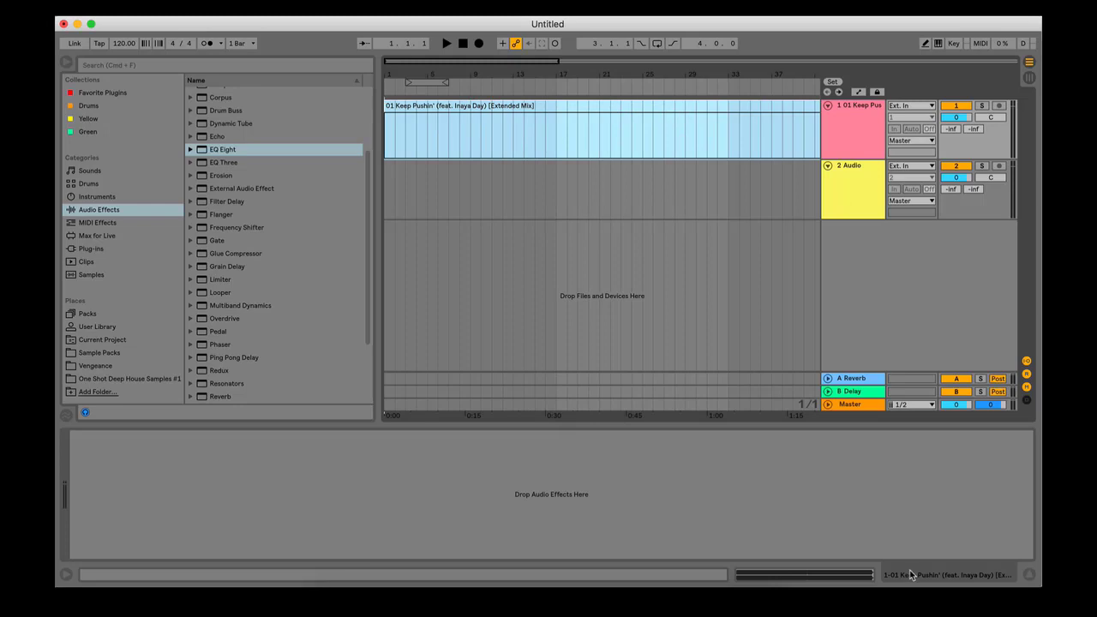
left_click(866, 574)
left_click(865, 574)
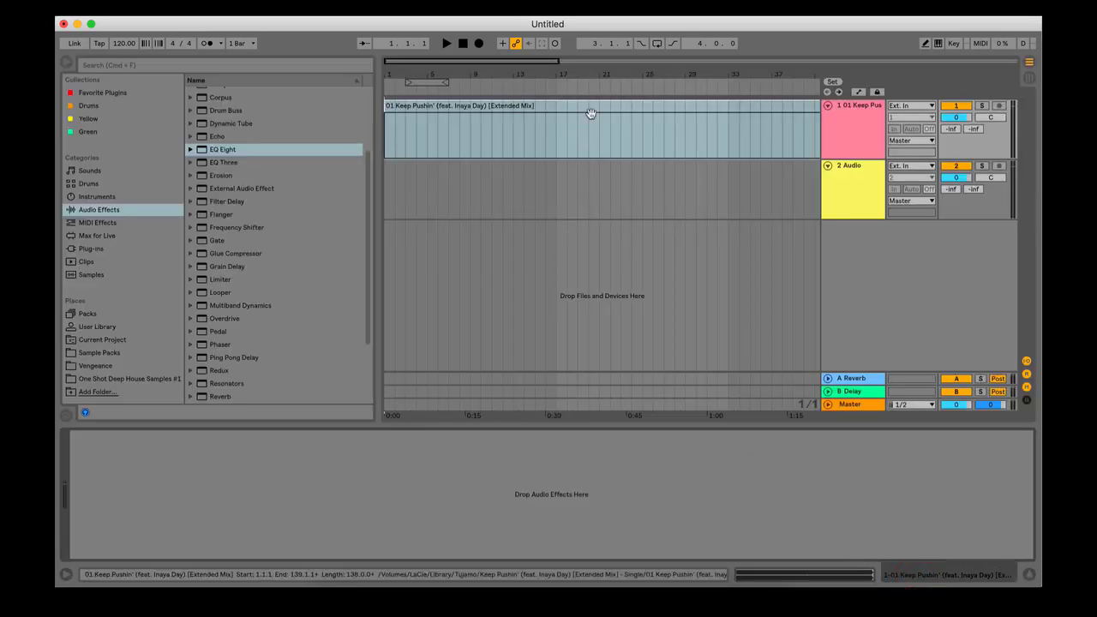
left_click(595, 176)
left_click(512, 107)
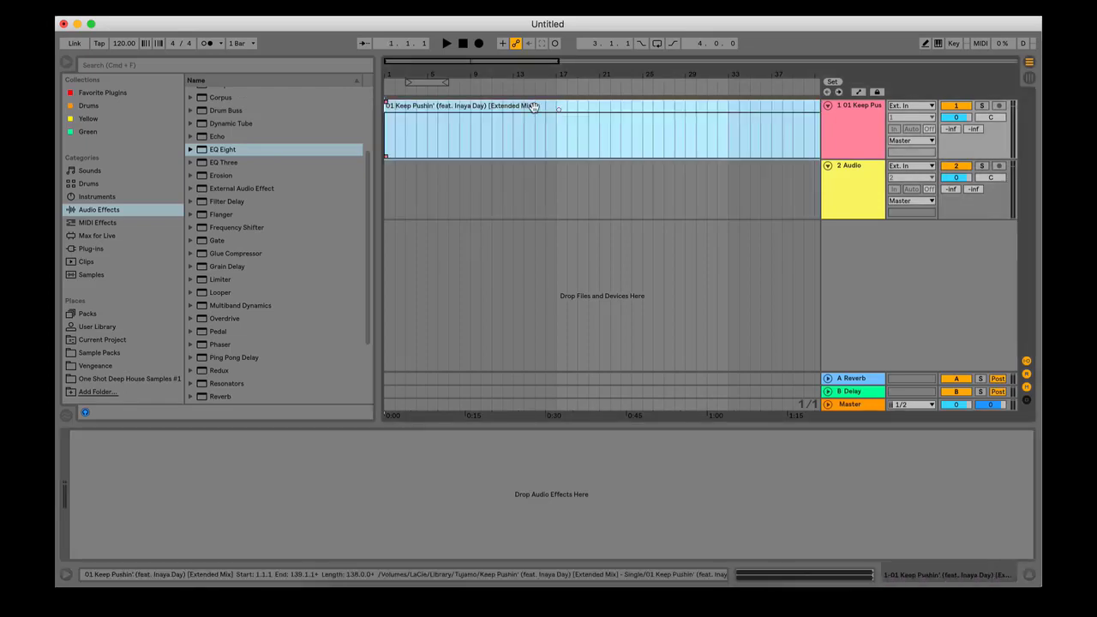
right_click(509, 106)
left_click(541, 237)
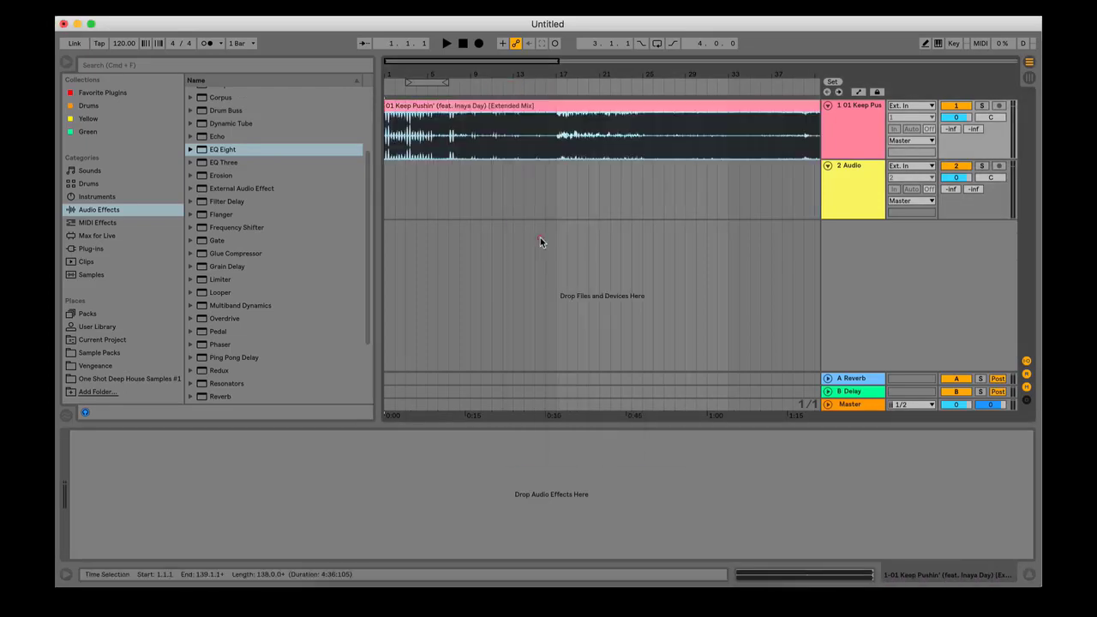
Step: Check the Keep Pushin' clip's deactivation option, leaving the clip active
left_click(590, 193)
left_click(588, 105)
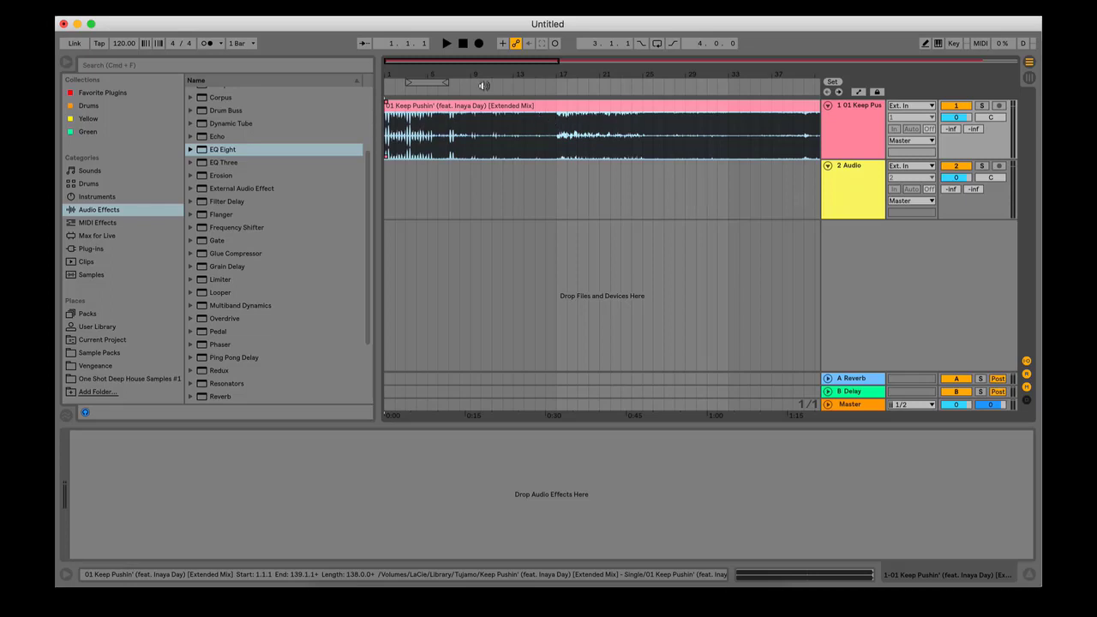
right_click(524, 107)
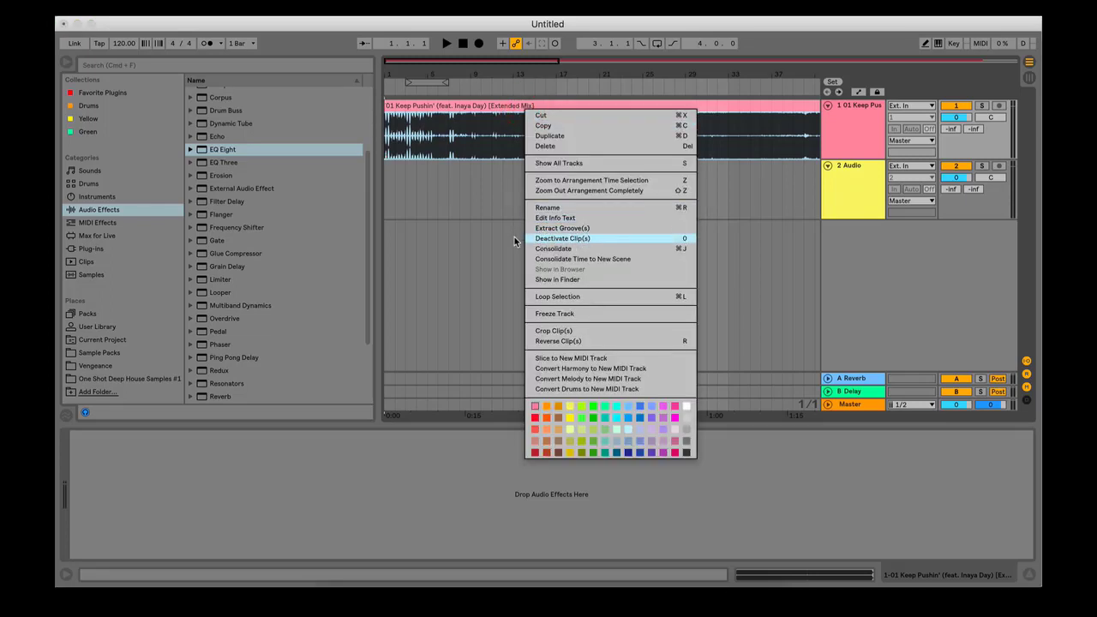
left_click(716, 229)
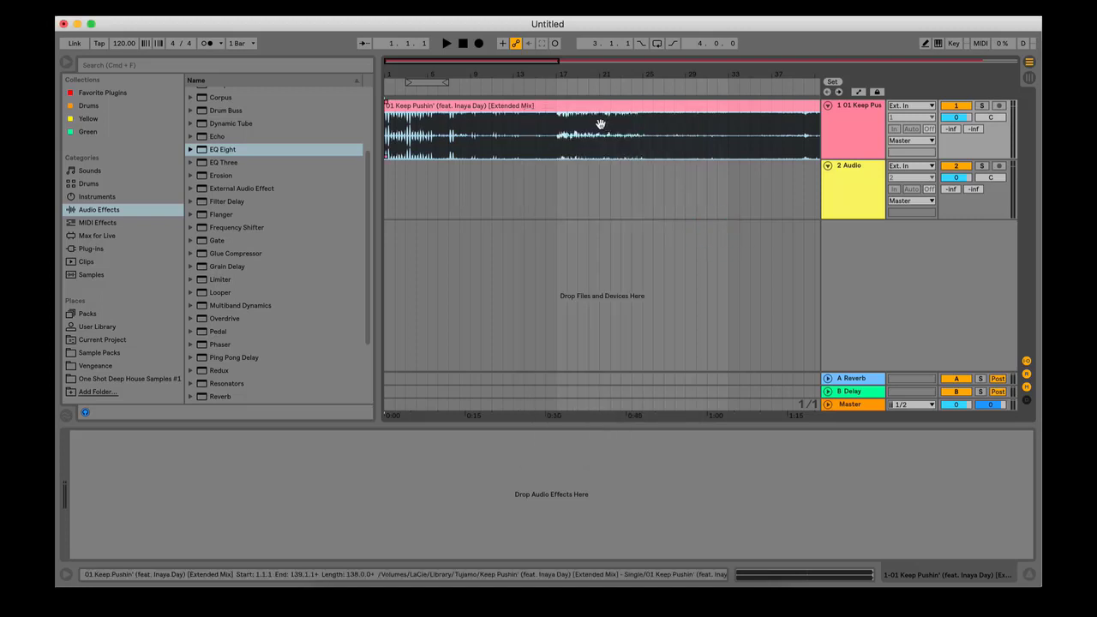
Step: Add a Compressor followed by a Limiter to the Master track
left_click_drag(394, 75, 685, 181)
left_click(854, 340)
left_click(849, 405)
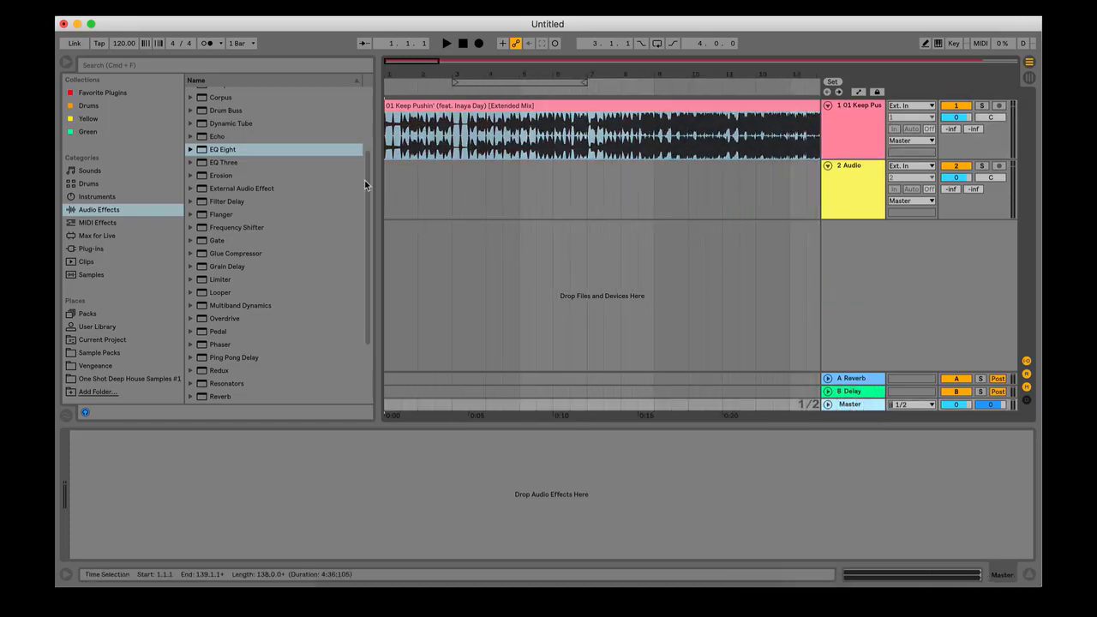
scroll(254, 335, "down", 3)
scroll(254, 335, "up", 6)
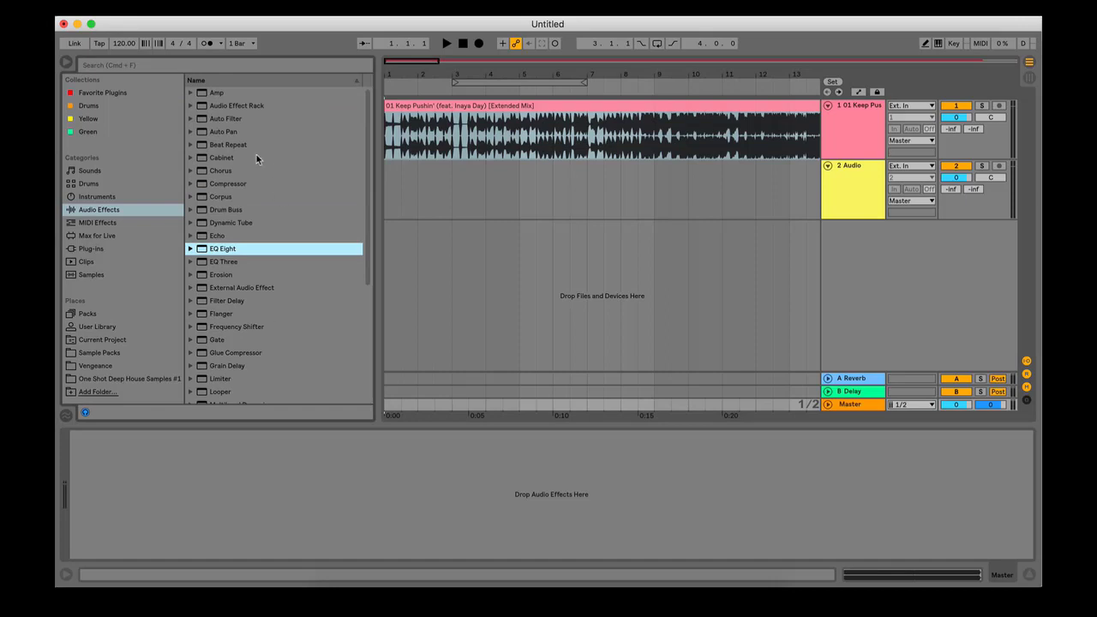
left_click(230, 184)
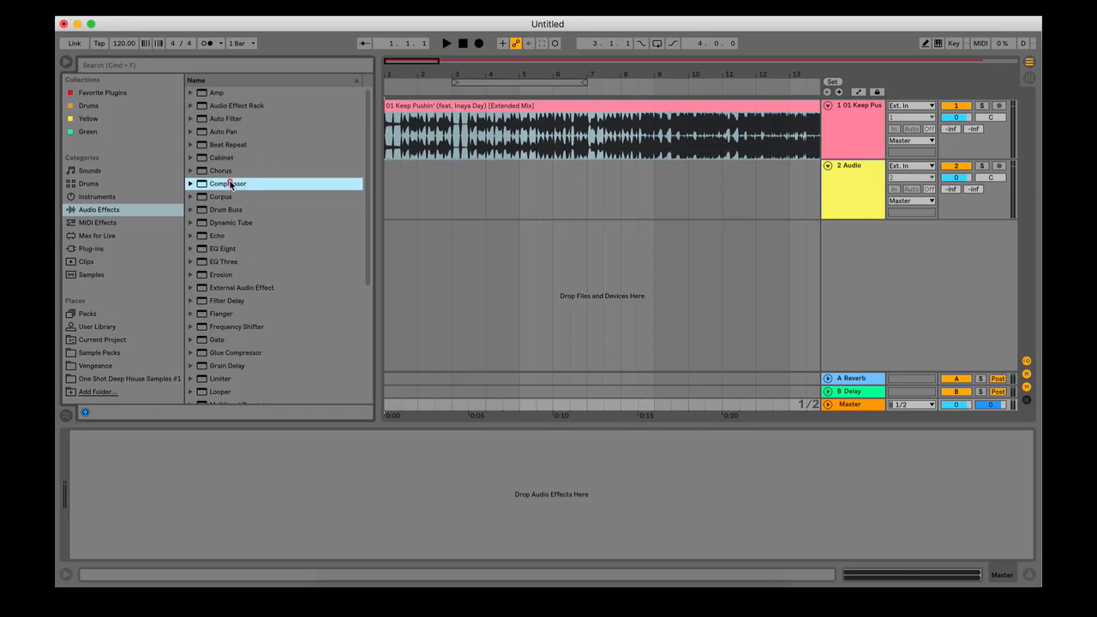
left_click_drag(230, 185, 162, 470)
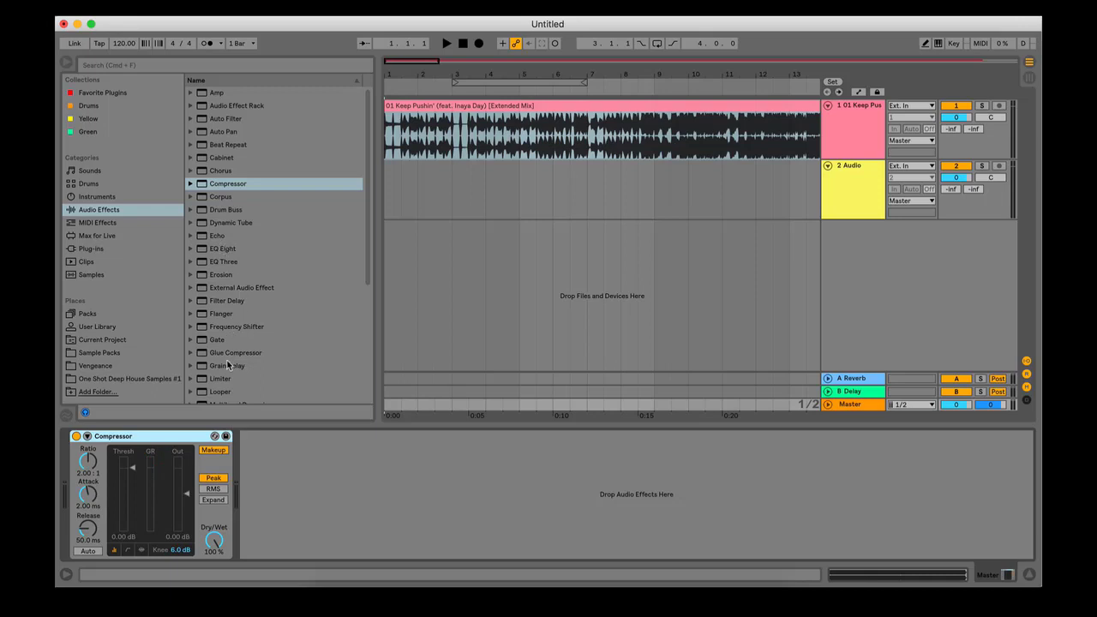
left_click_drag(225, 383, 306, 481)
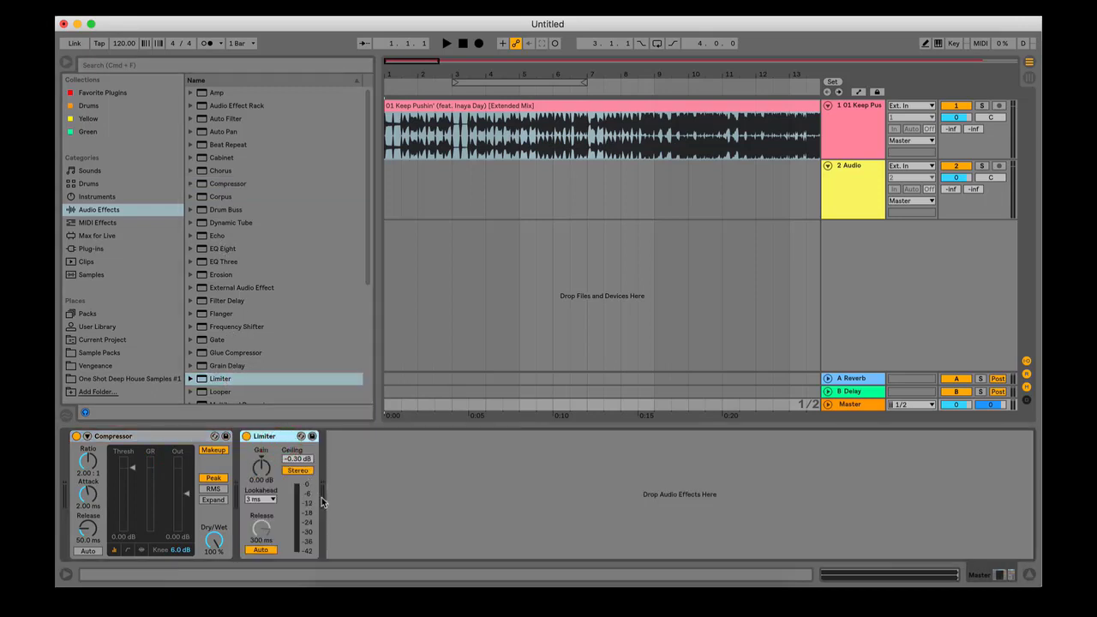
scroll(286, 294, "down", 4)
scroll(315, 298, "up", 4)
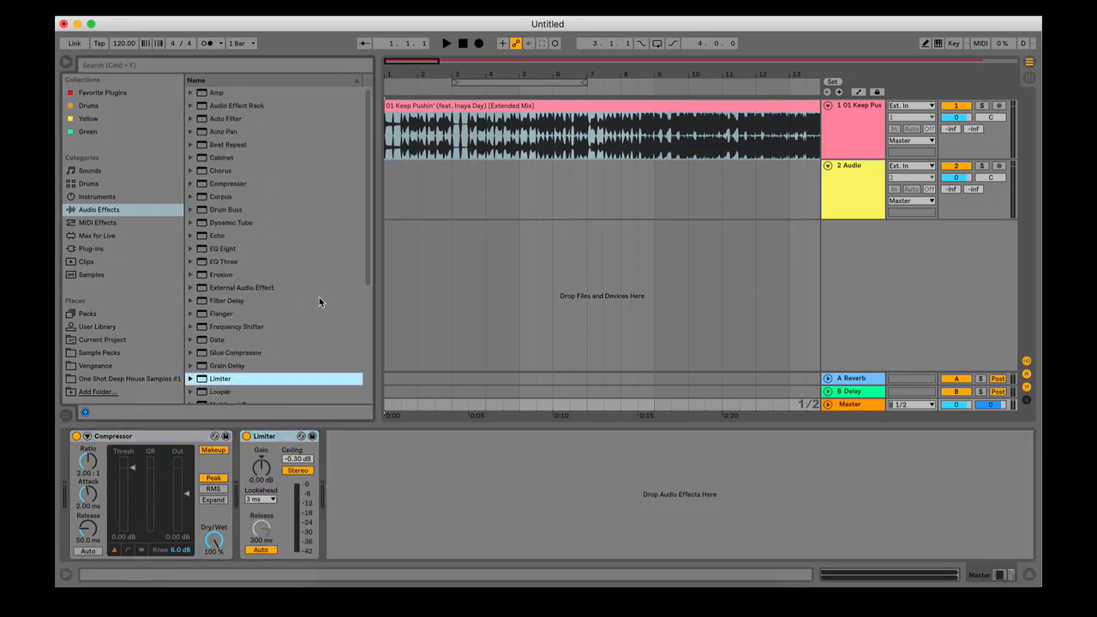
Step: Lower the first audio track's volume to about -4.1 dB and the second audio track's volume to about -4.0 dB
left_click(964, 117)
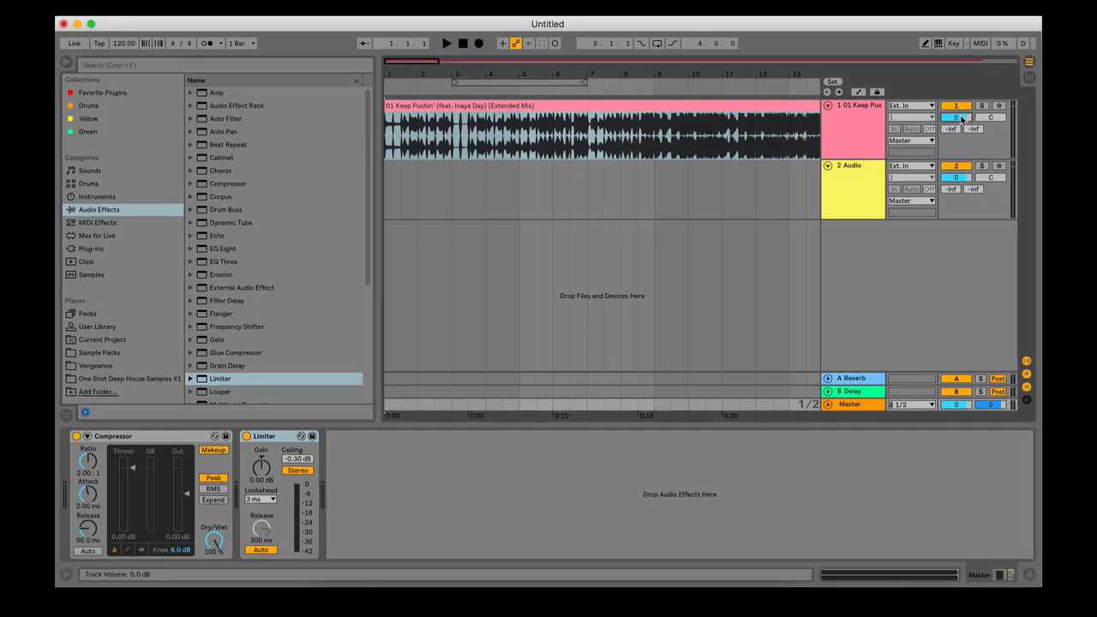
left_click_drag(957, 120, 958, 131)
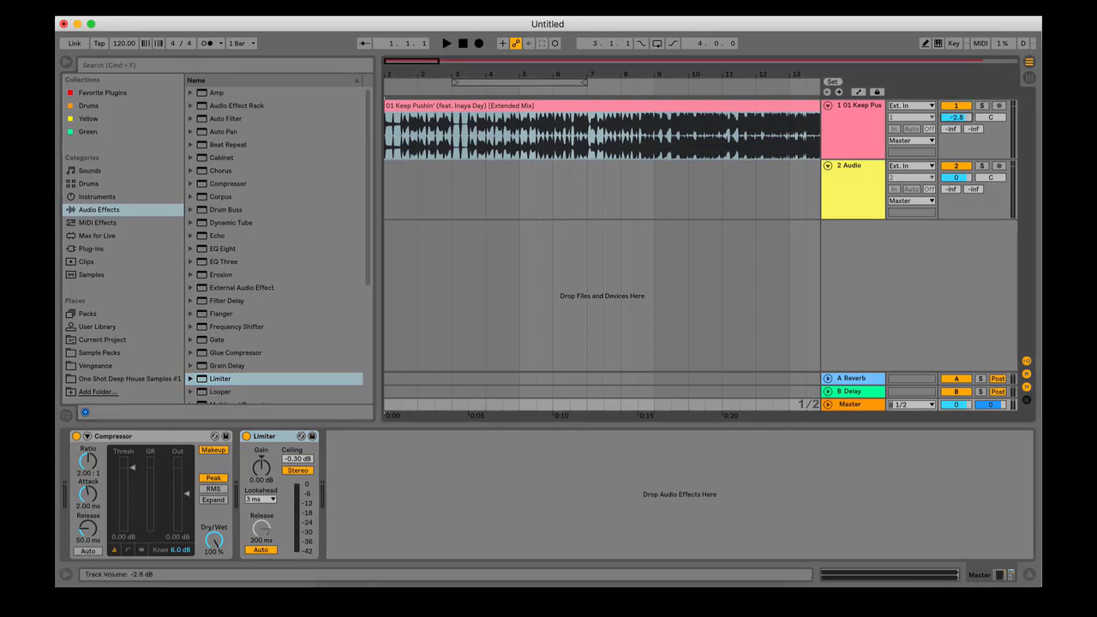
left_click(961, 179)
left_click(840, 190)
left_click(849, 126)
Step: Play the Keep Pushin' clip from its start for about a bar and stop playback
left_click(426, 117)
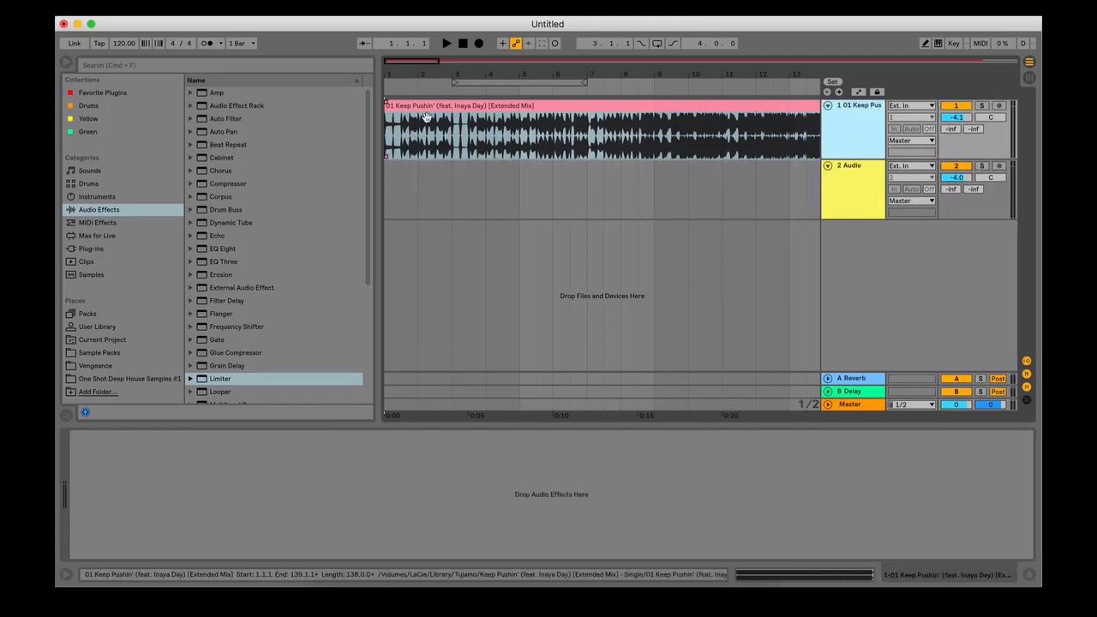
left_click(385, 91)
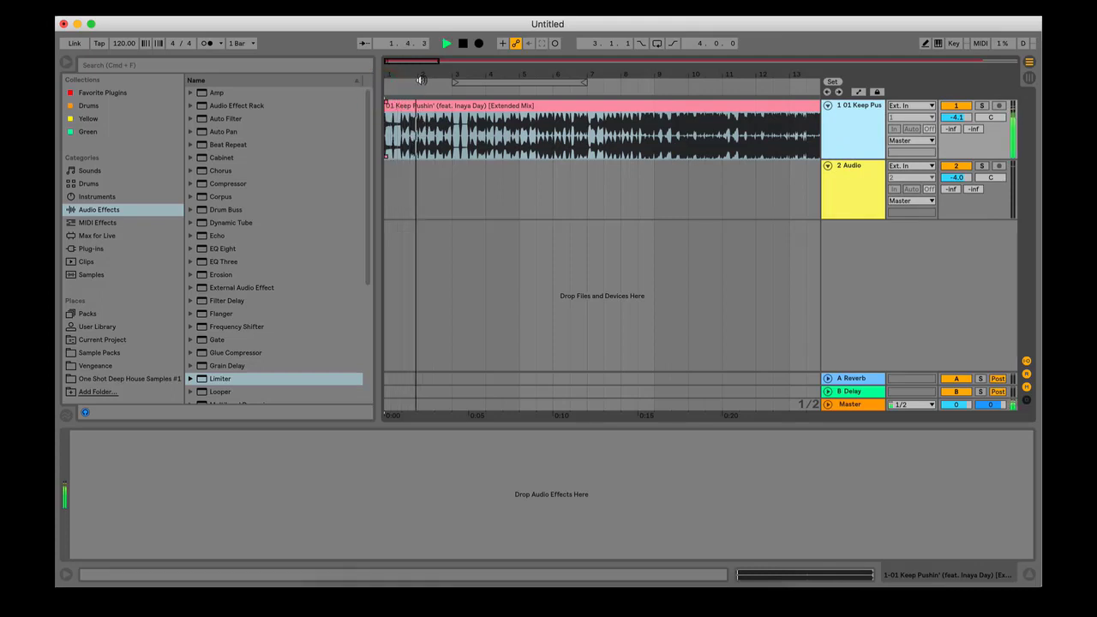
left_click_drag(421, 75, 391, 34)
key("space")
Step: Set the song tempo to 126 BPM and the Keep Pushin' clip's warp mode to Complex Pro
left_click(122, 44)
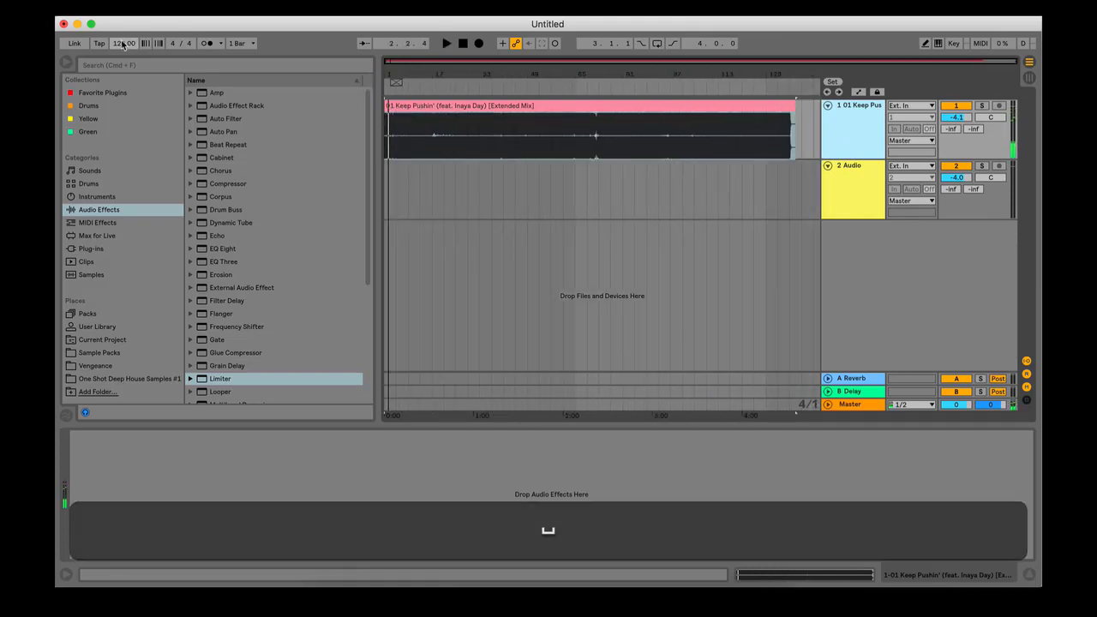
left_click_drag(123, 45, 123, 38)
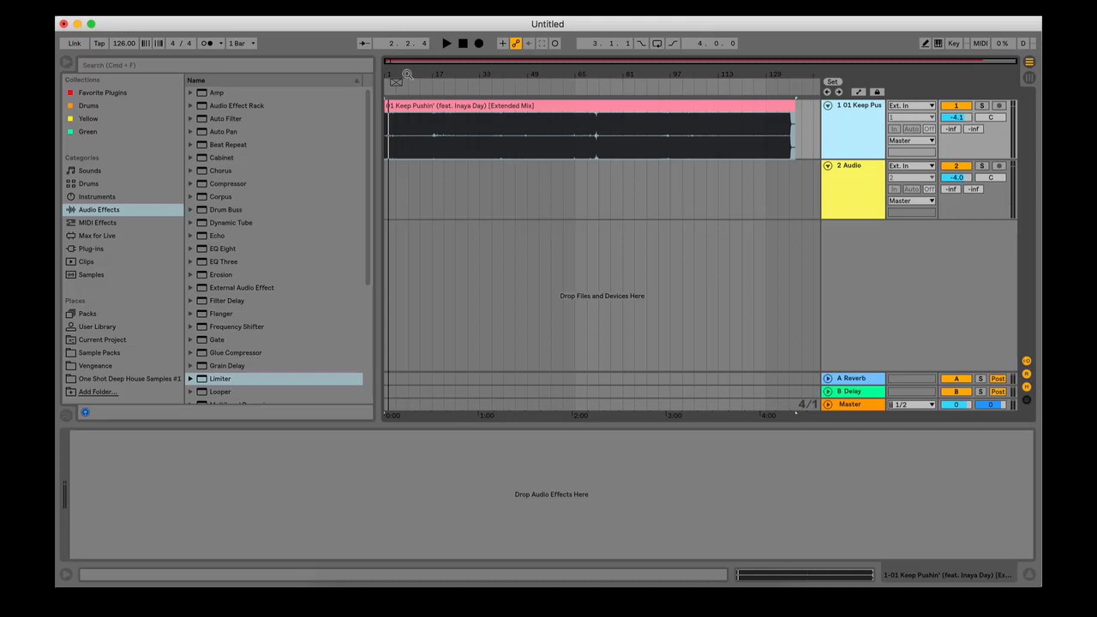
double_click(437, 105)
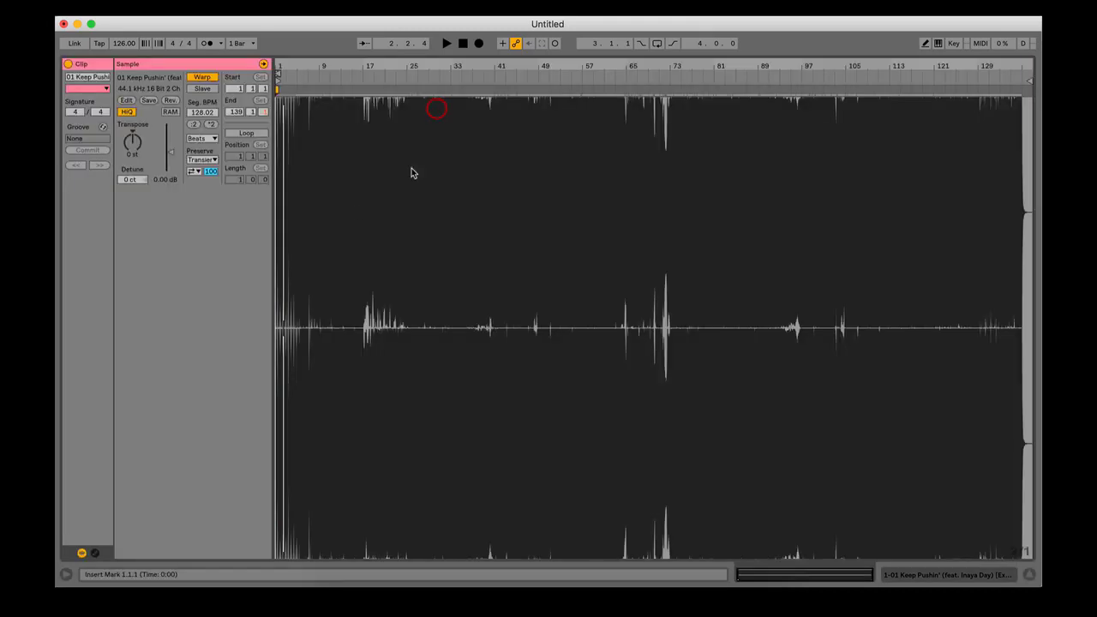
left_click(203, 138)
left_click(206, 201)
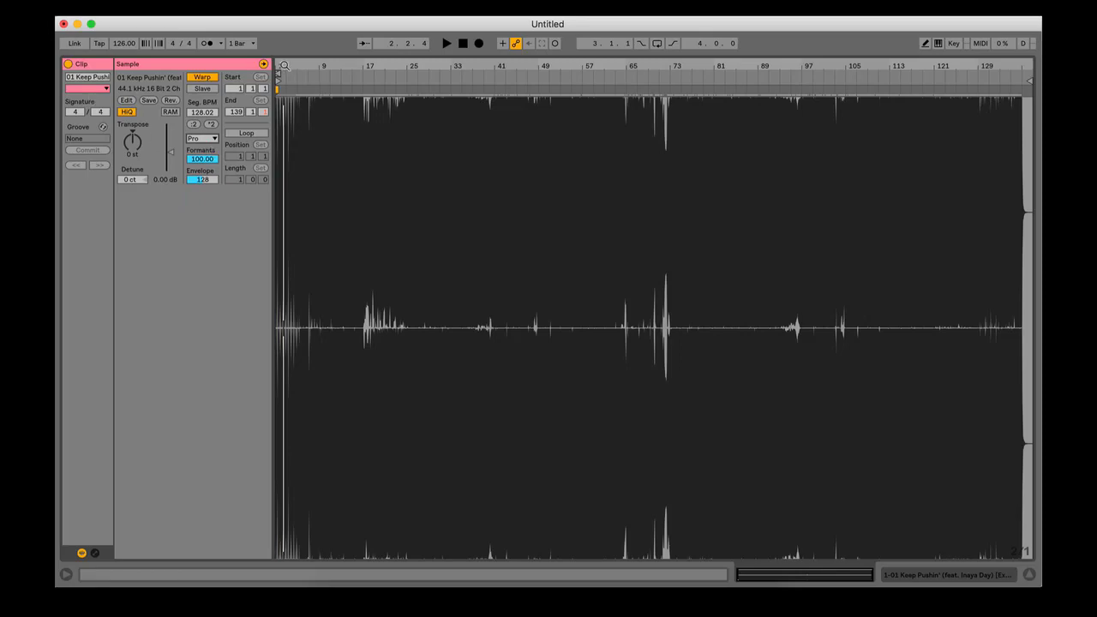
Step: Examine how the Keep Pushin' transients line up with the grid at the clip's start, near bar 131 and around bar 57
left_click_drag(287, 67, 286, 249)
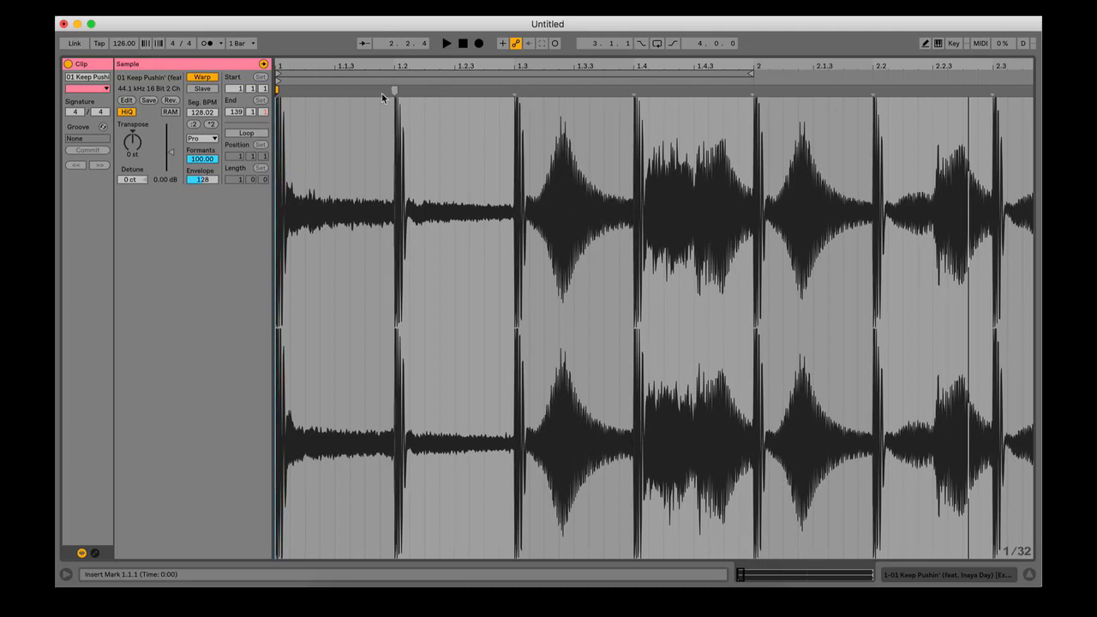
left_click_drag(279, 68, 316, 74)
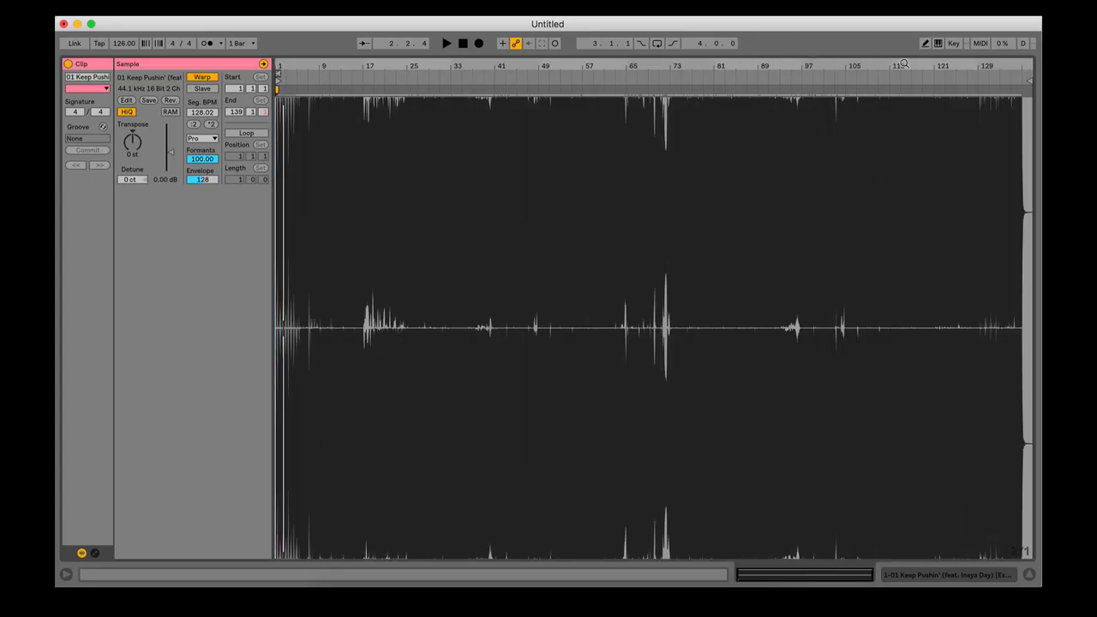
left_click_drag(904, 65, 590, 21)
left_click_drag(956, 66, 956, 43)
left_click_drag(480, 72, 480, 25)
left_click_drag(994, 68, 1082, 257)
left_click_drag(596, 69, 597, 89)
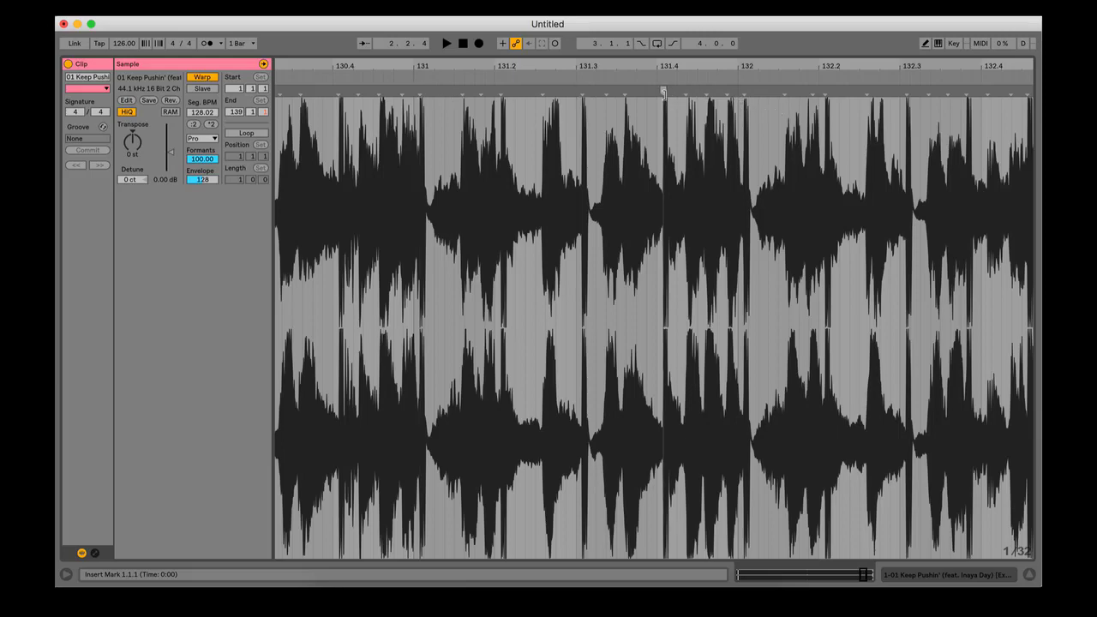
mouse_move(746, 67)
left_mouse_down()
mouse_move(744, 24)
mouse_move(745, 66)
left_mouse_up()
left_click_drag(560, 66, 557, 24)
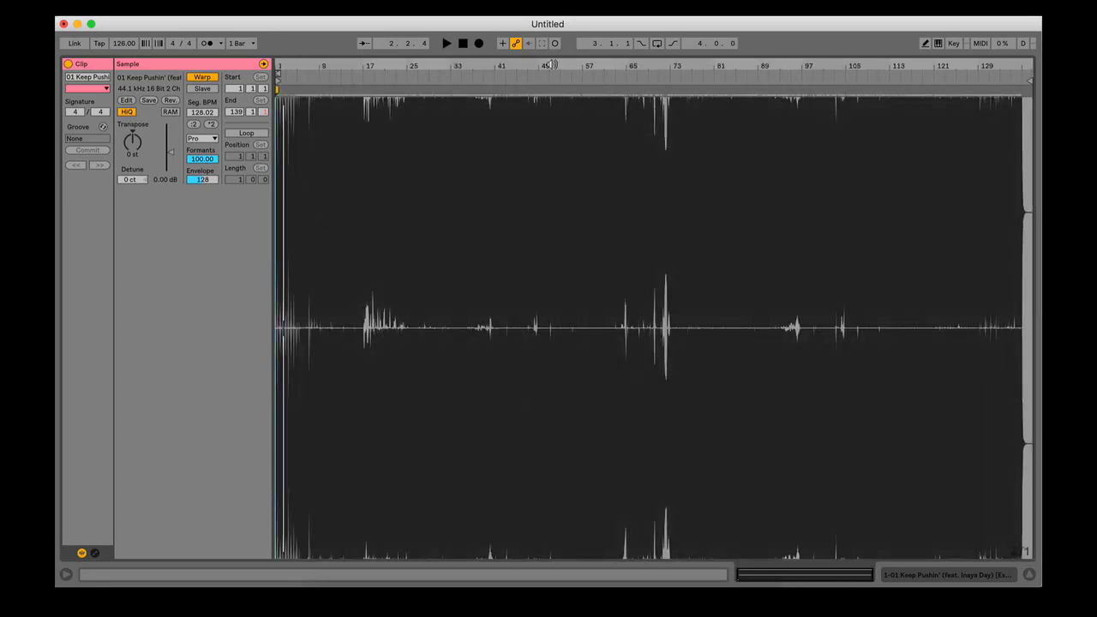
left_click_drag(578, 63, 575, 257)
mouse_move(431, 67)
left_mouse_down()
mouse_move(392, 34)
mouse_move(495, 34)
mouse_move(663, 63)
mouse_move(654, 89)
mouse_move(585, 90)
mouse_move(497, 89)
mouse_move(432, 65)
mouse_move(55, 67)
left_mouse_up()
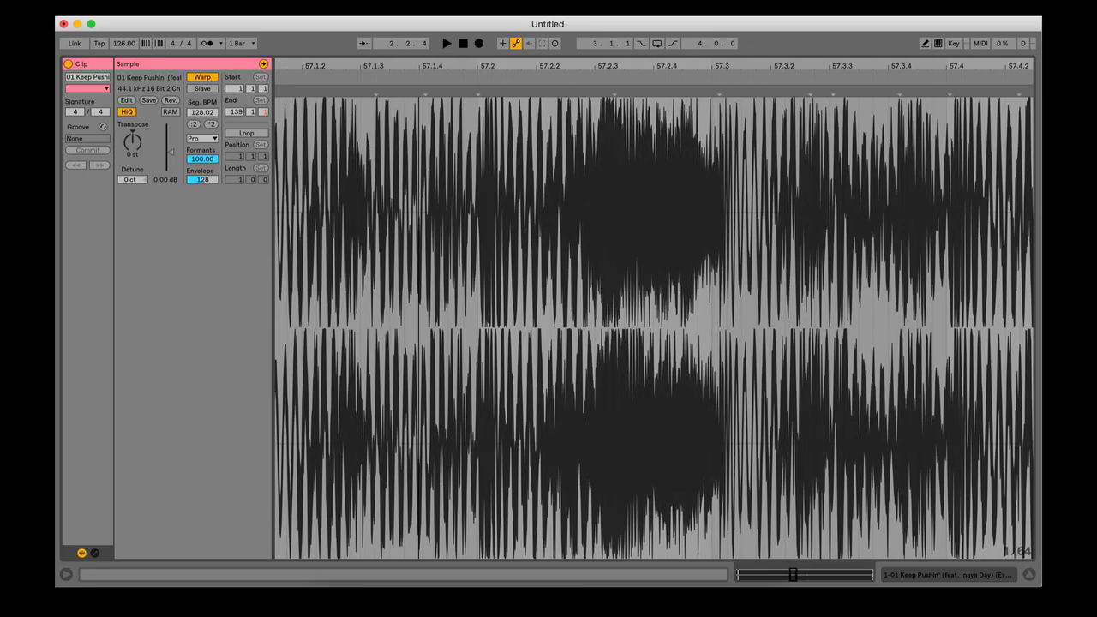
Step: Add a warp marker on the transient just after 47.2 in the Keep Pushin' clip and align it to beat 47.2.1
left_click_drag(419, 86, 705, 61)
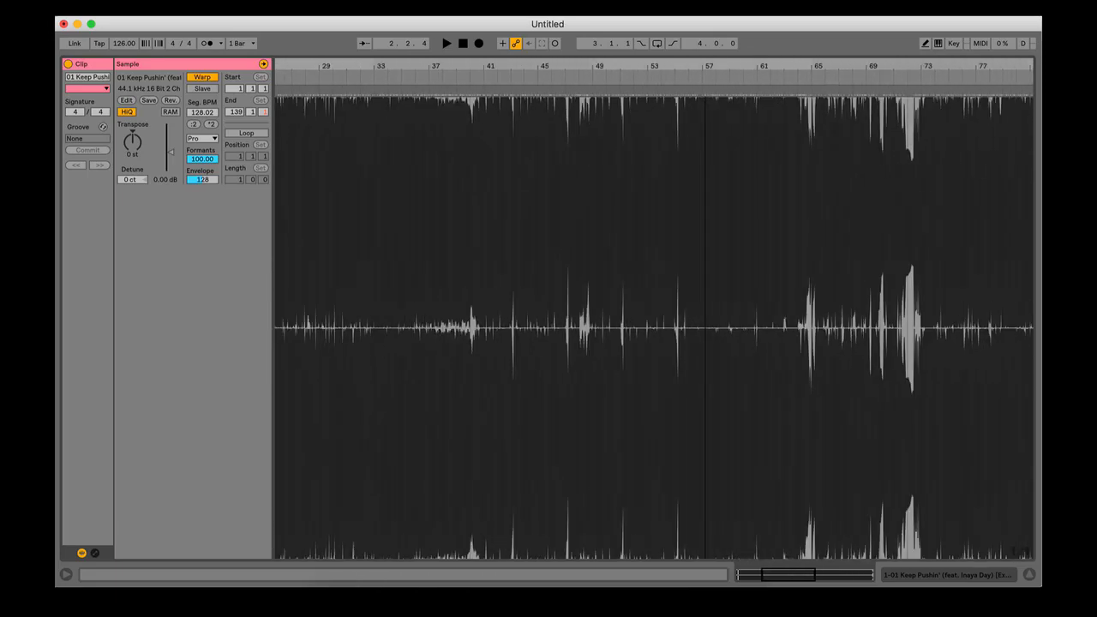
left_click(544, 77)
left_click_drag(547, 67, 454, 120)
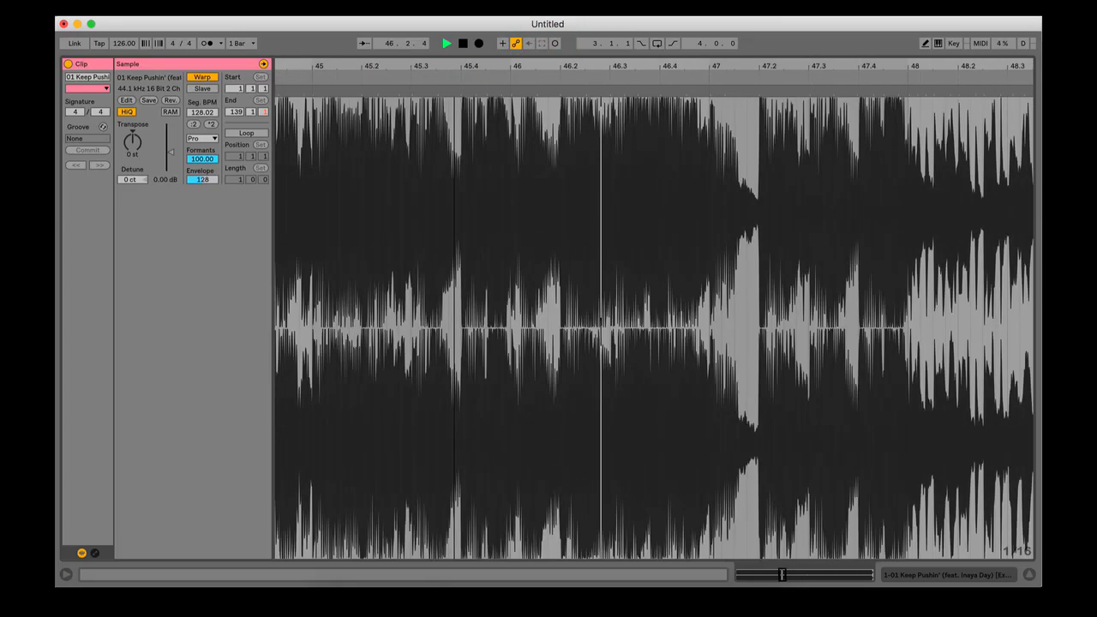
key("space")
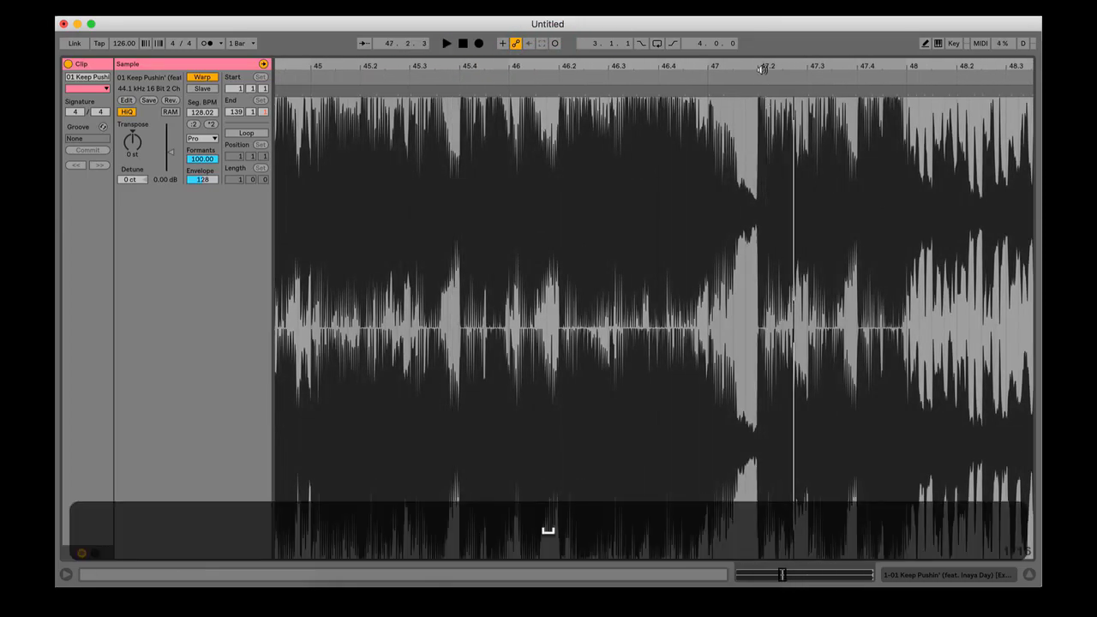
left_click_drag(762, 68, 693, 83)
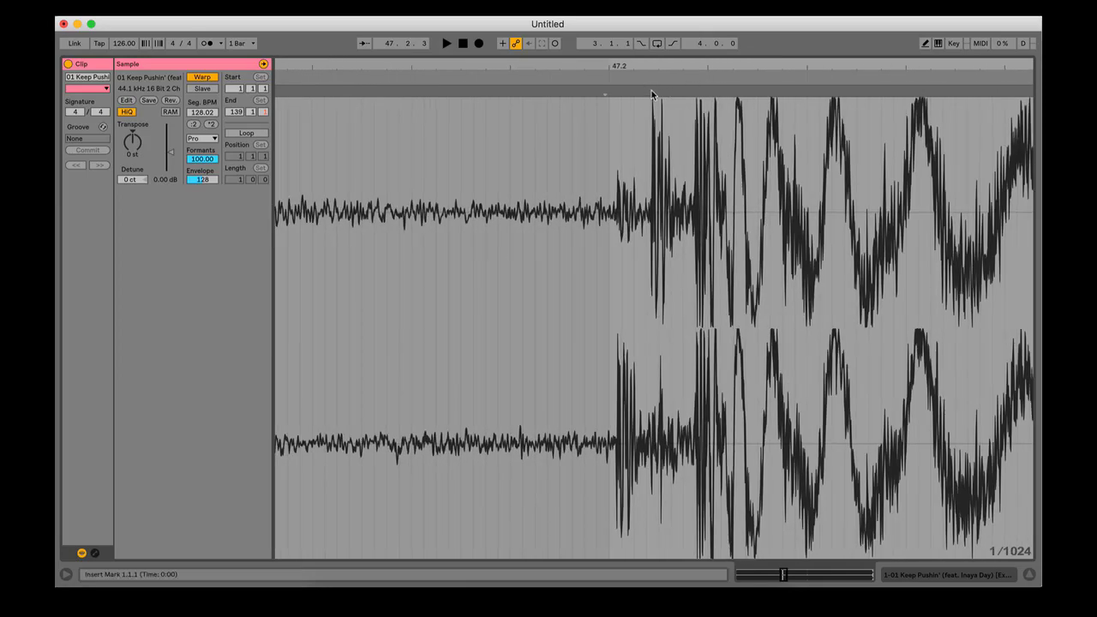
double_click(652, 90)
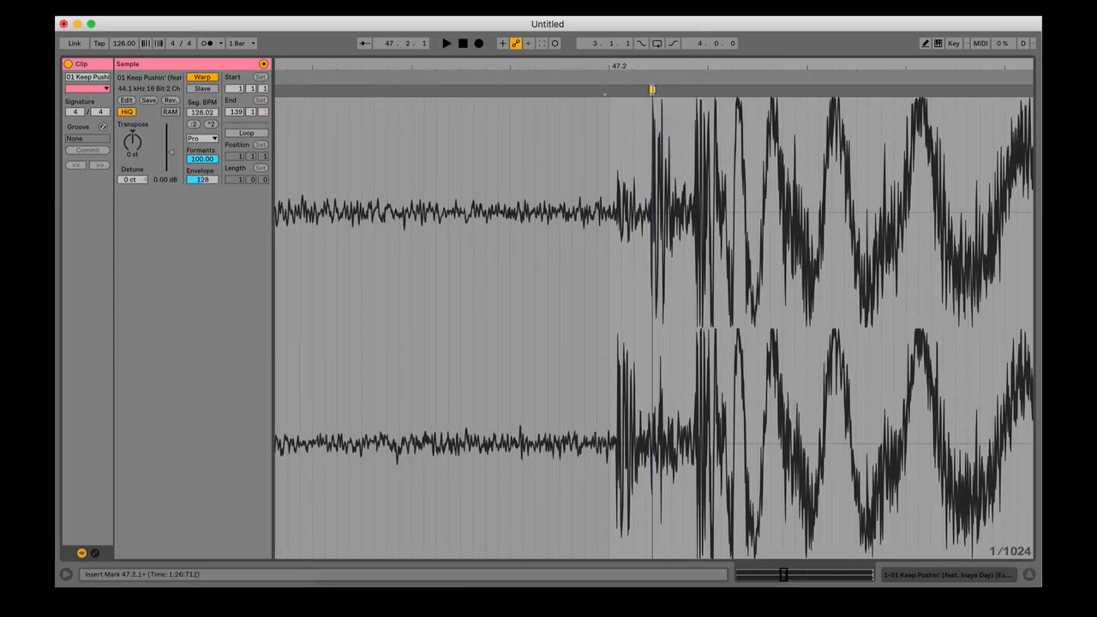
left_click_drag(652, 89, 609, 90)
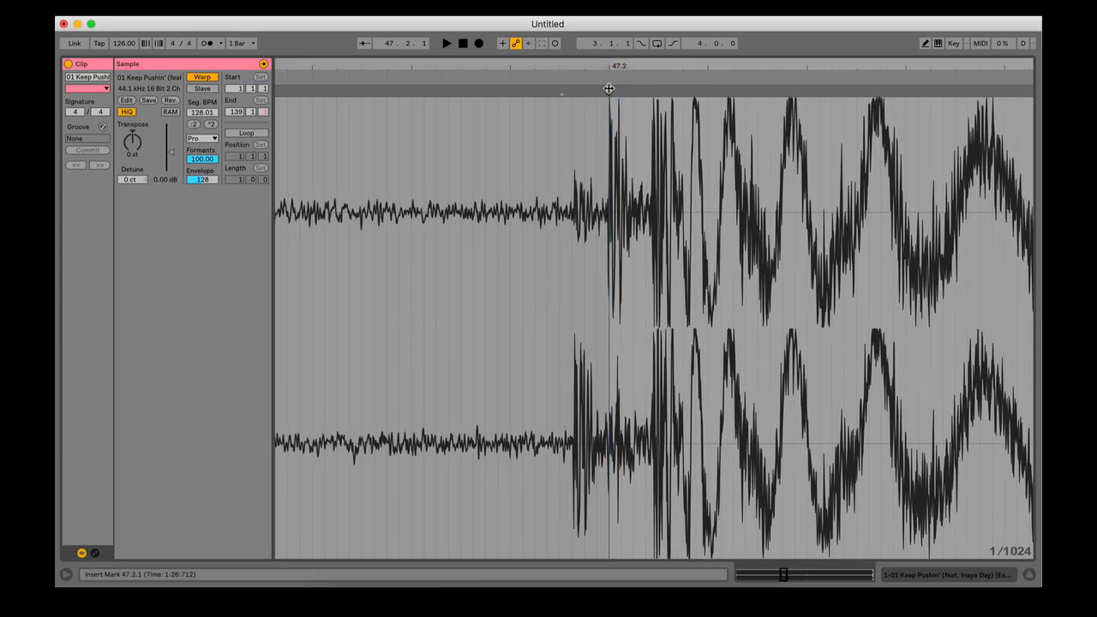
right_click(609, 89)
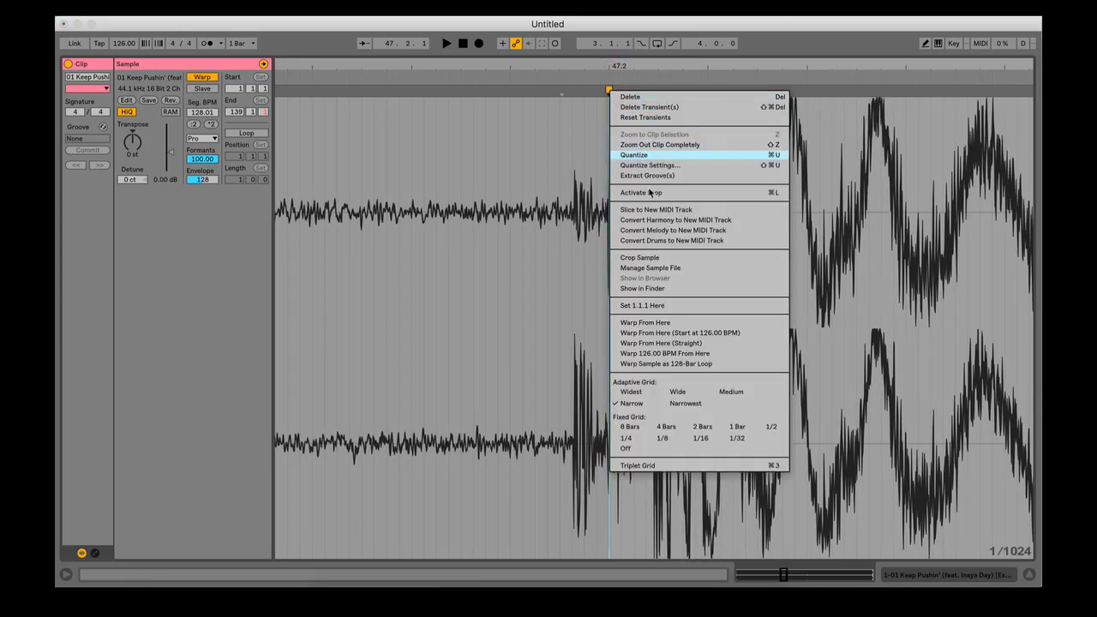
left_click(671, 332)
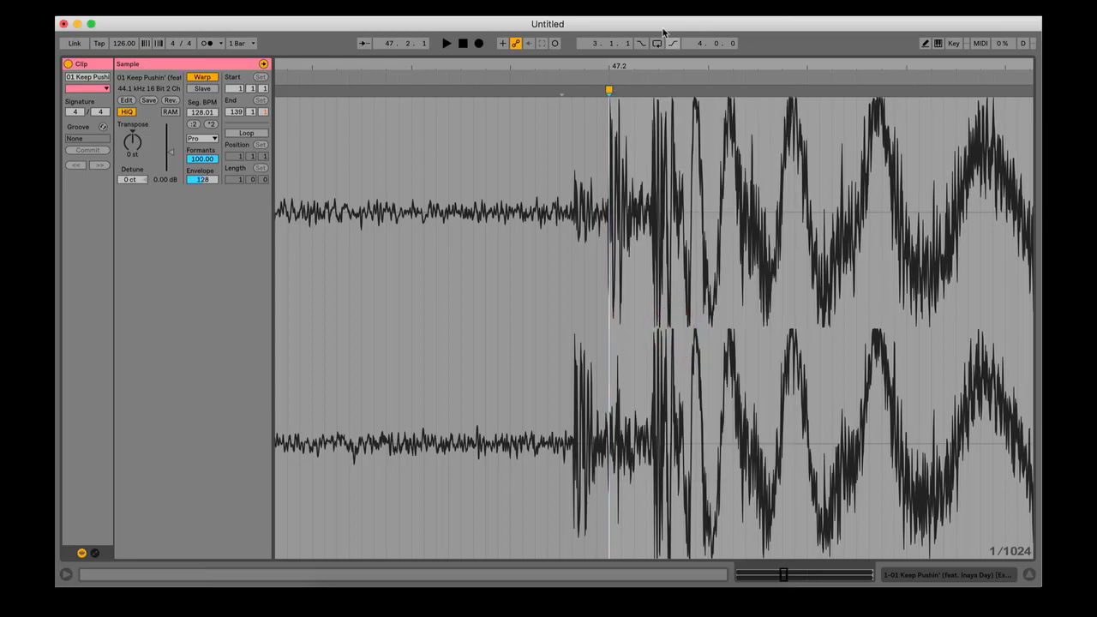
Step: Align the downbeat transient just after bar 130 of the Keep Pushin' clip to 130.1.1
left_click_drag(640, 64, 545, 6)
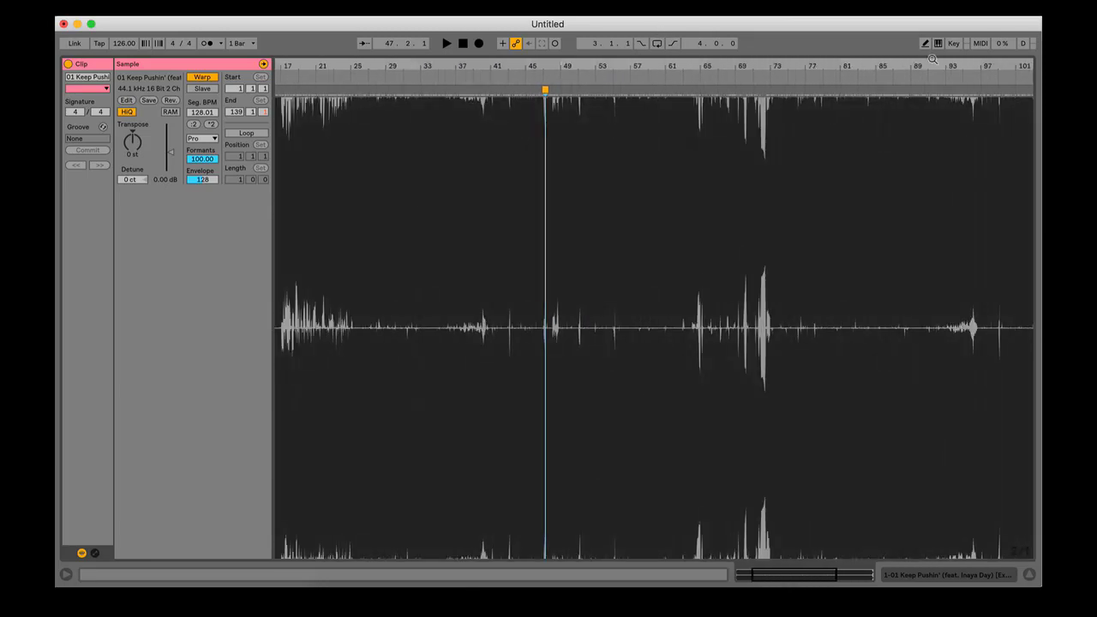
left_click_drag(934, 60, 768, 43)
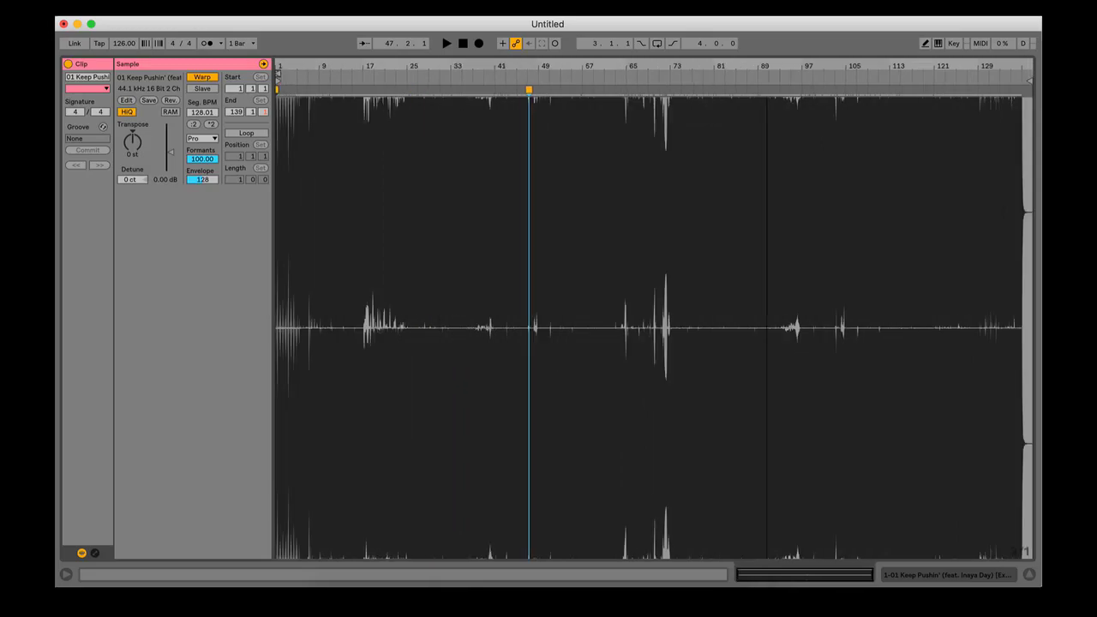
left_click_drag(984, 66, 821, 292)
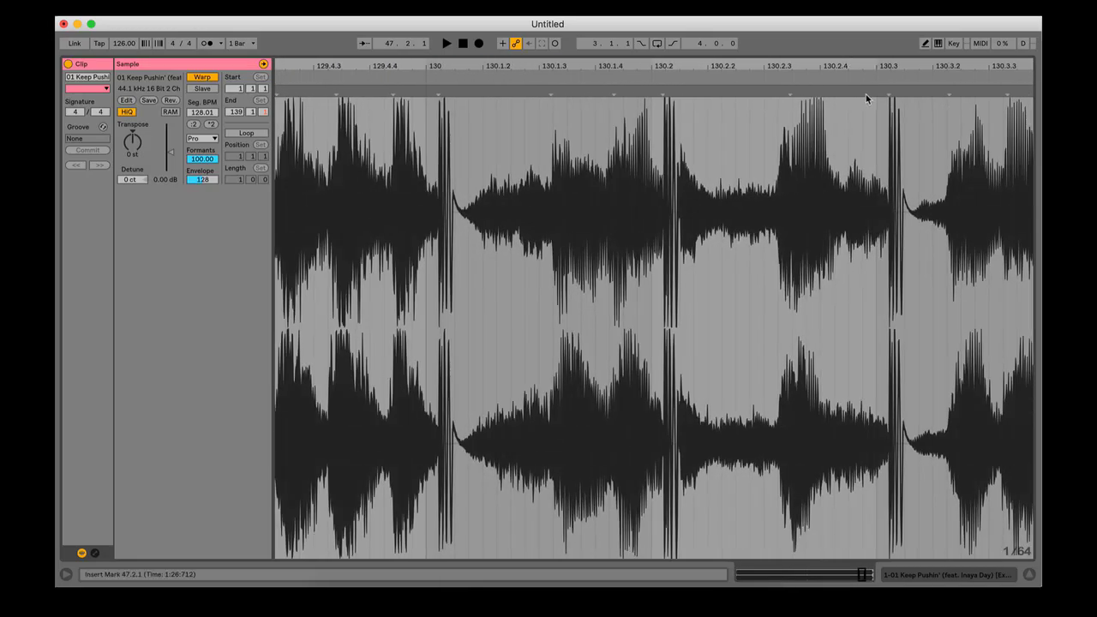
left_click_drag(549, 67, 557, 55)
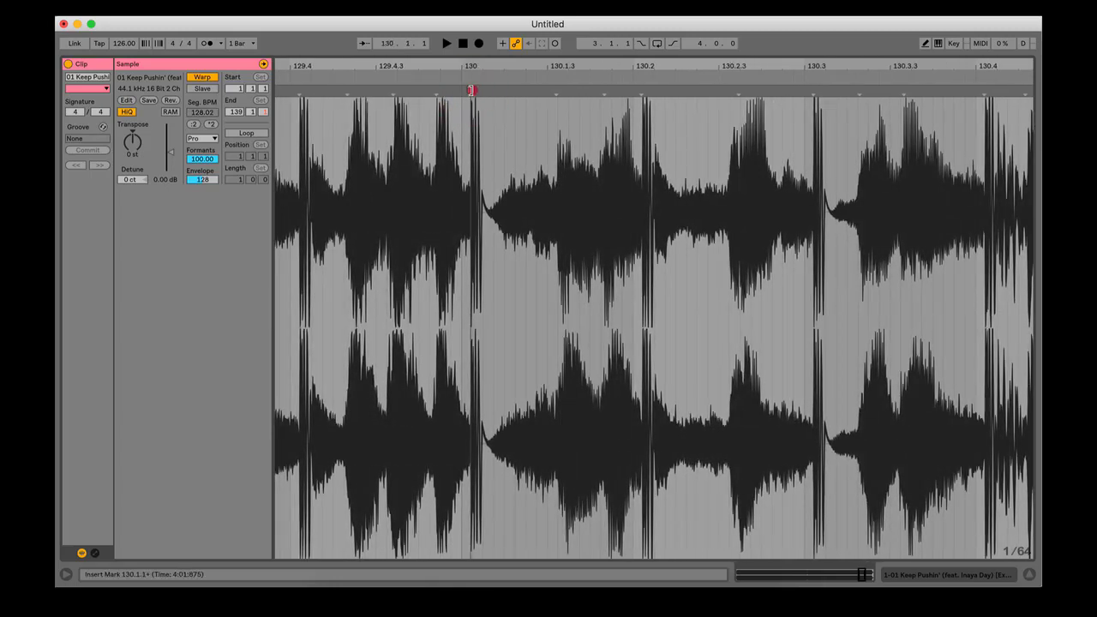
left_click_drag(471, 90, 462, 90)
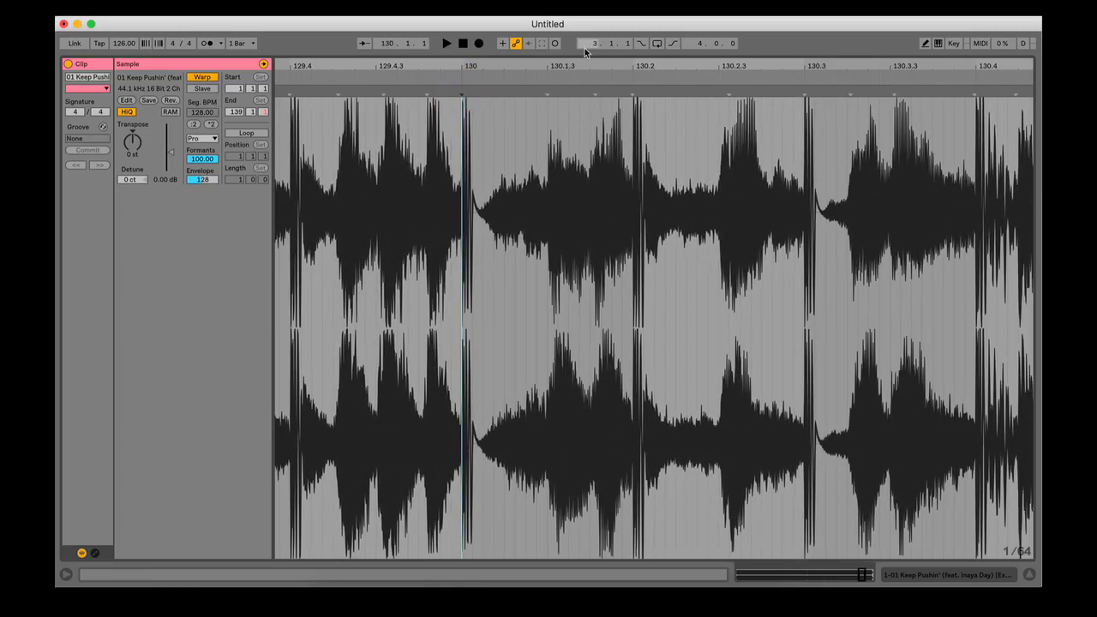
Step: Check the grid alignment of the Keep Pushin' transients around bars 130 and 121, and return to the arrangement
left_click_drag(463, 67, 928, 58)
left_click_drag(792, 66, 665, 79)
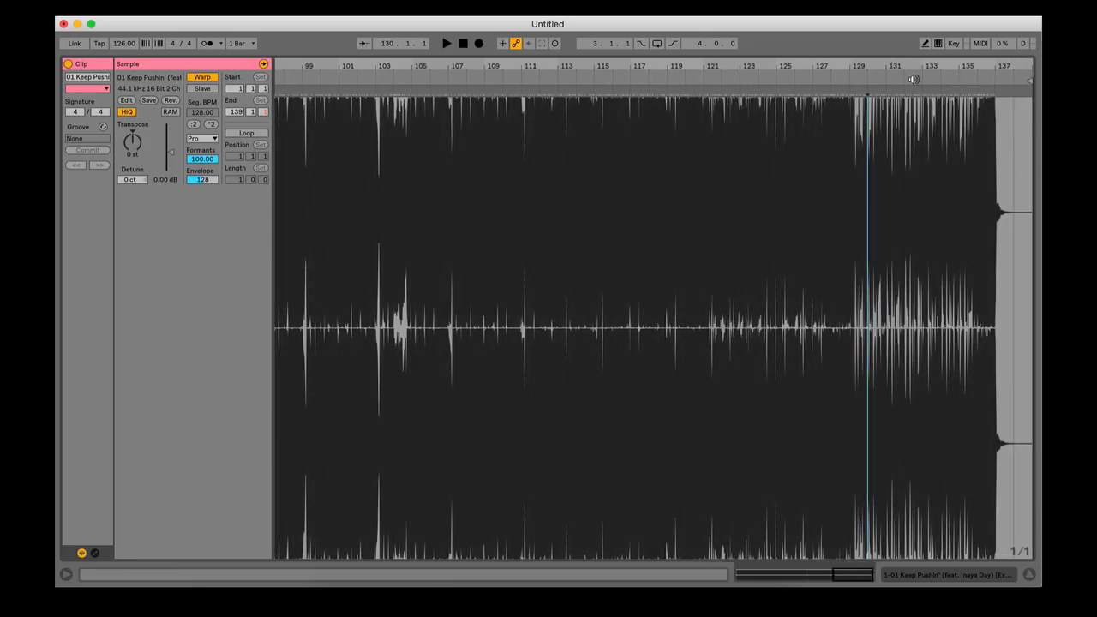
left_click_drag(944, 66, 964, 152)
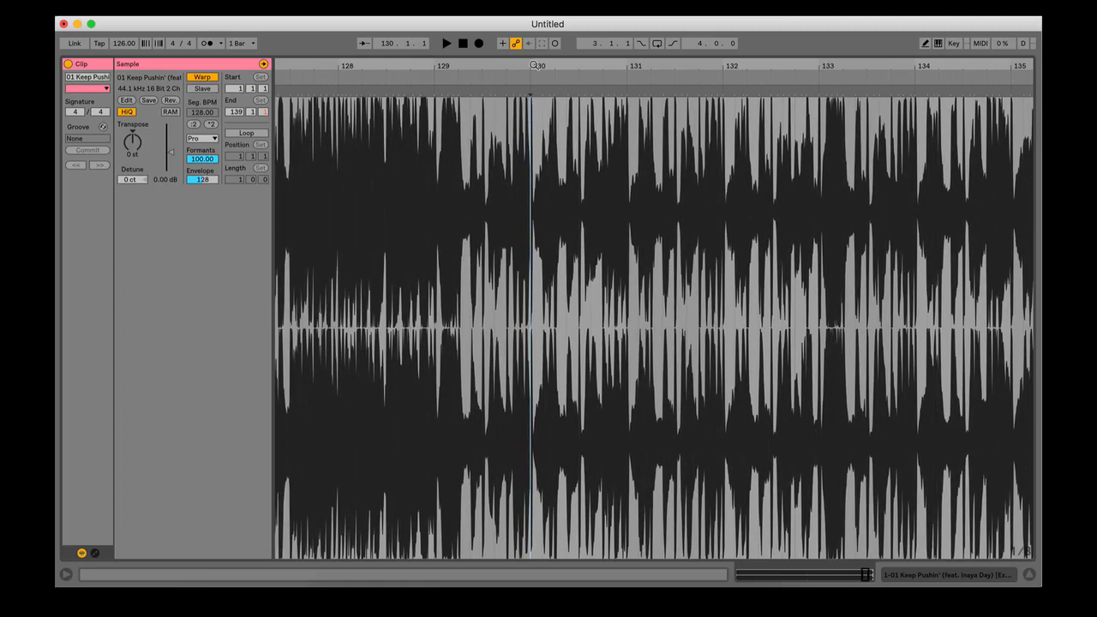
left_click_drag(532, 66, 575, 225)
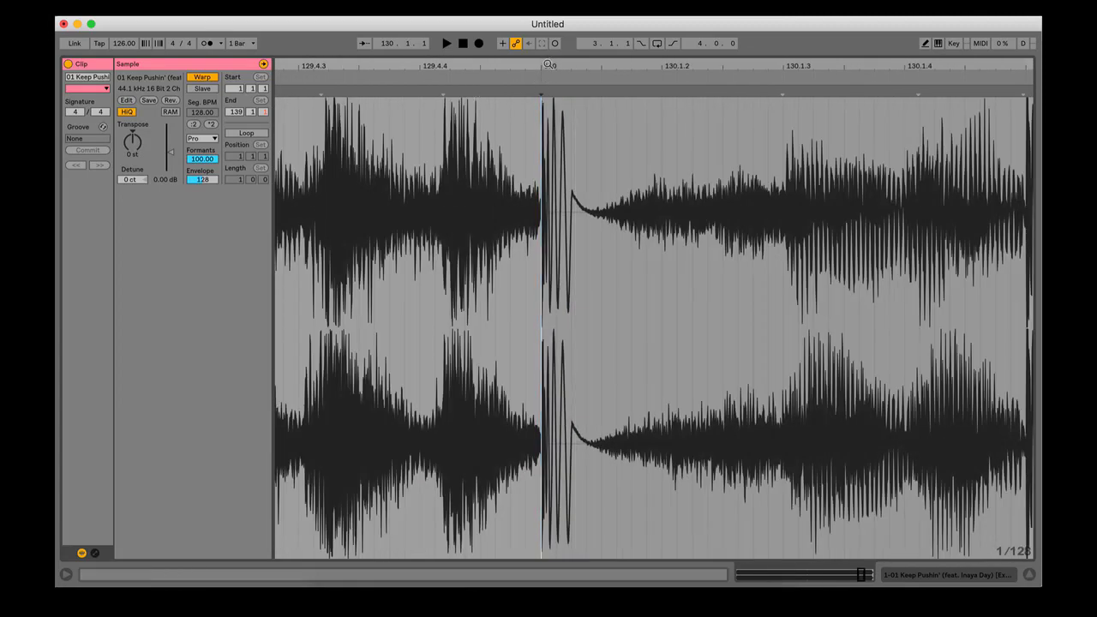
left_click_drag(534, 68, 800, 68)
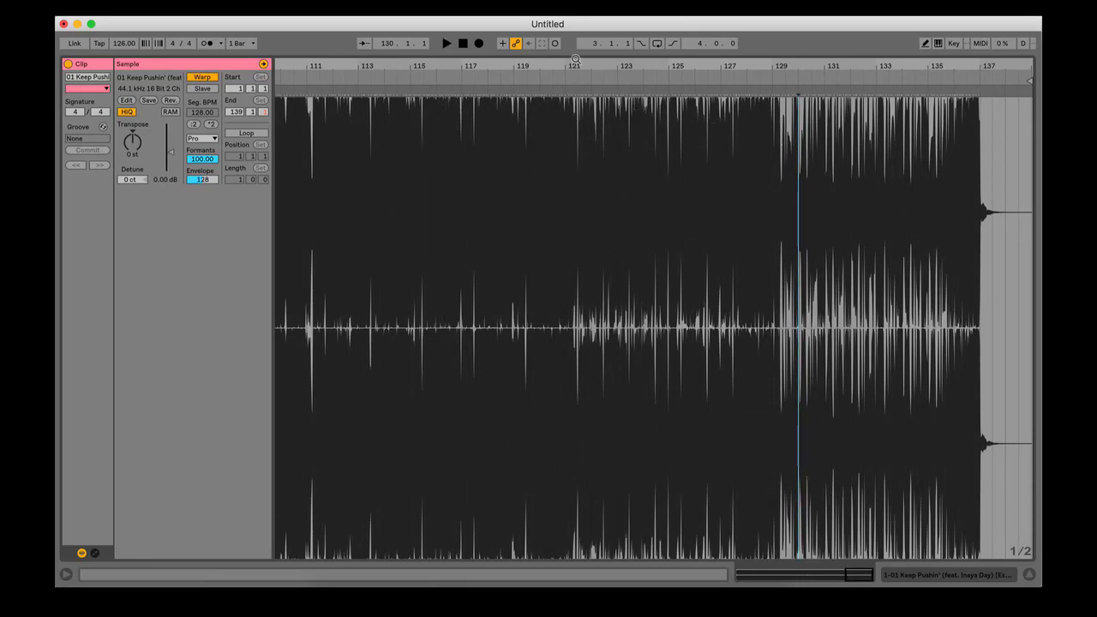
left_click_drag(583, 66, 583, 188)
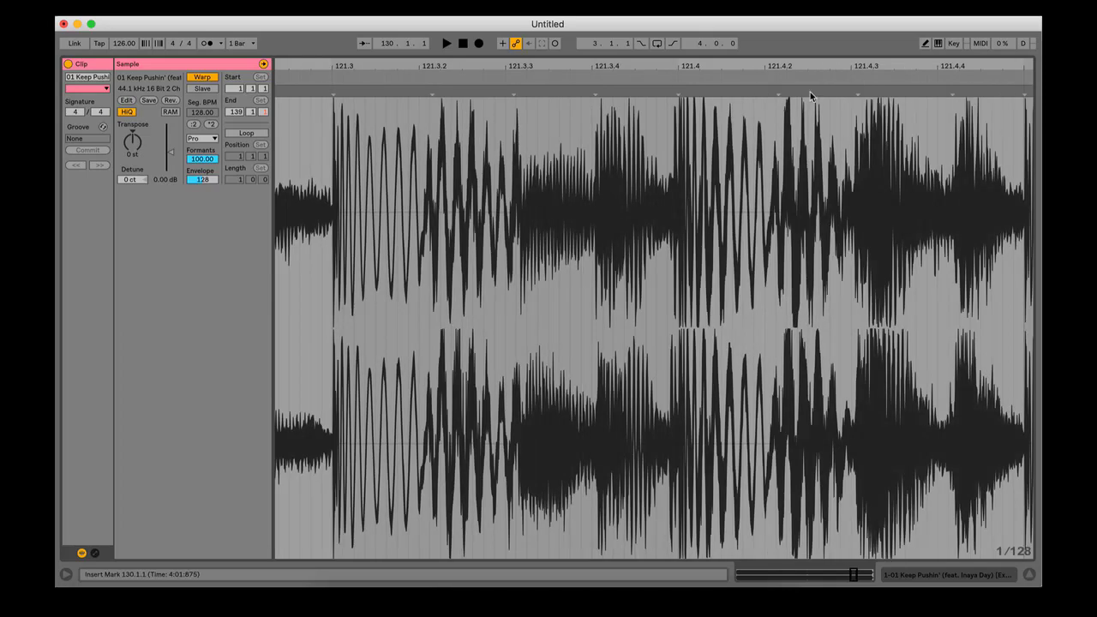
left_click_drag(818, 65, 819, 4)
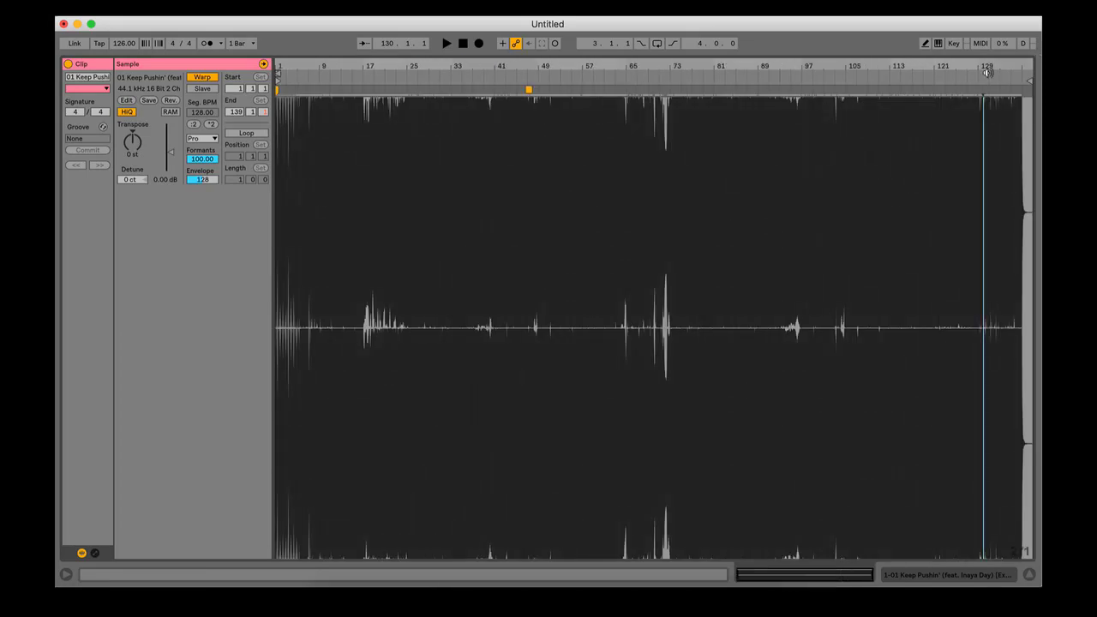
mouse_move(983, 69)
left_mouse_down()
mouse_move(982, 188)
mouse_move(983, 72)
left_mouse_up()
mouse_move(294, 65)
left_mouse_down()
mouse_move(294, 129)
mouse_move(294, 65)
left_mouse_up()
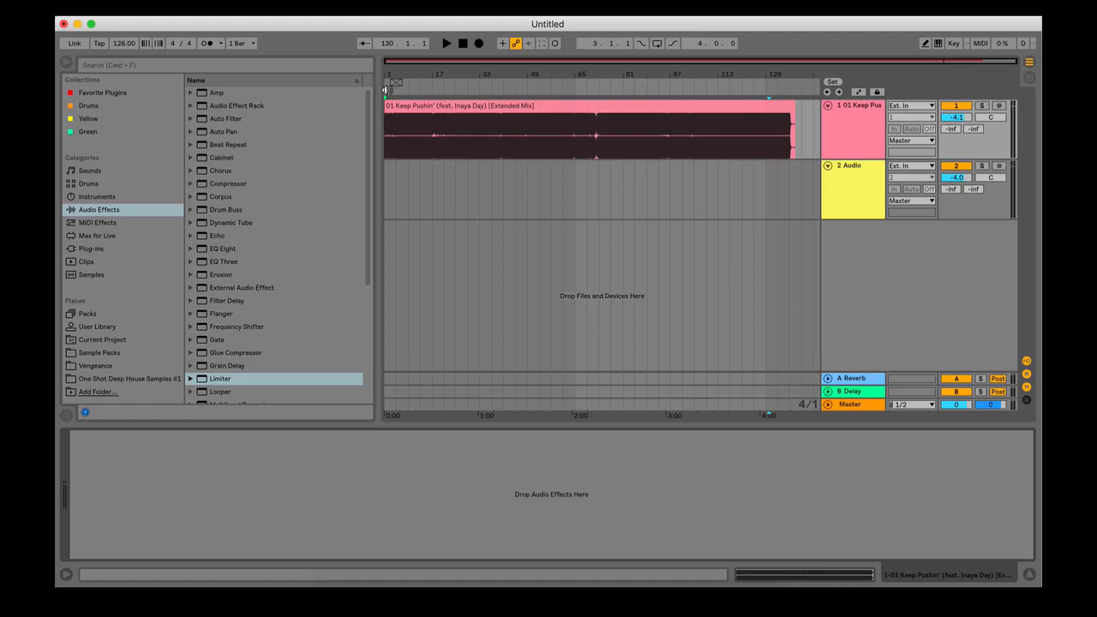
Step: Audition the warped Keep Pushin' track from its start and from around bars 33, 46 and 101
left_click(385, 90)
left_click_drag(395, 71, 432, 77)
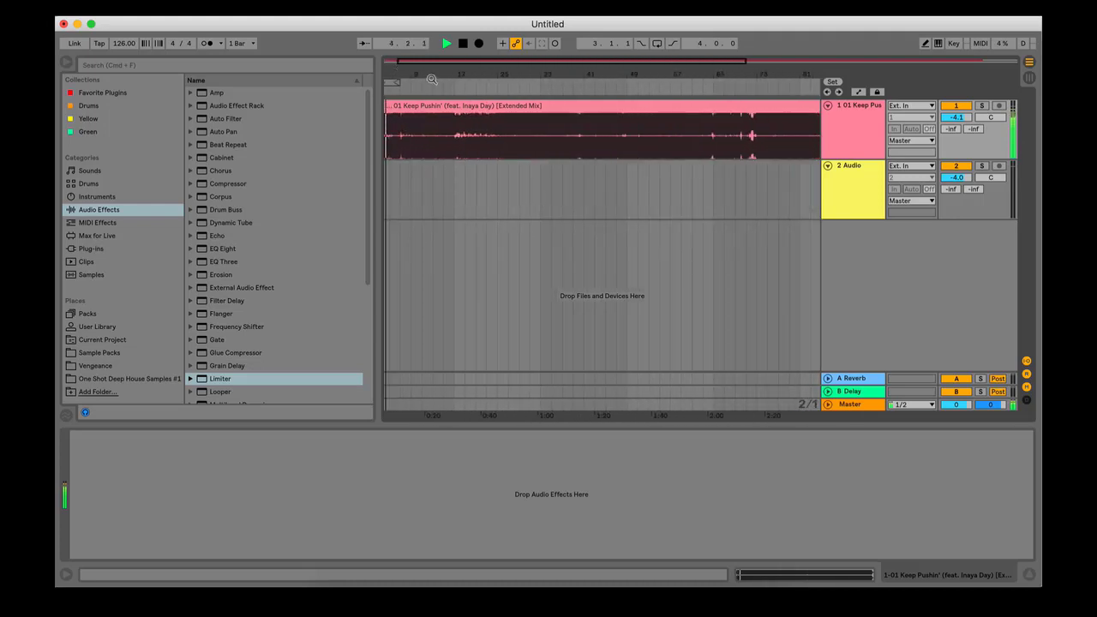
left_click(544, 89)
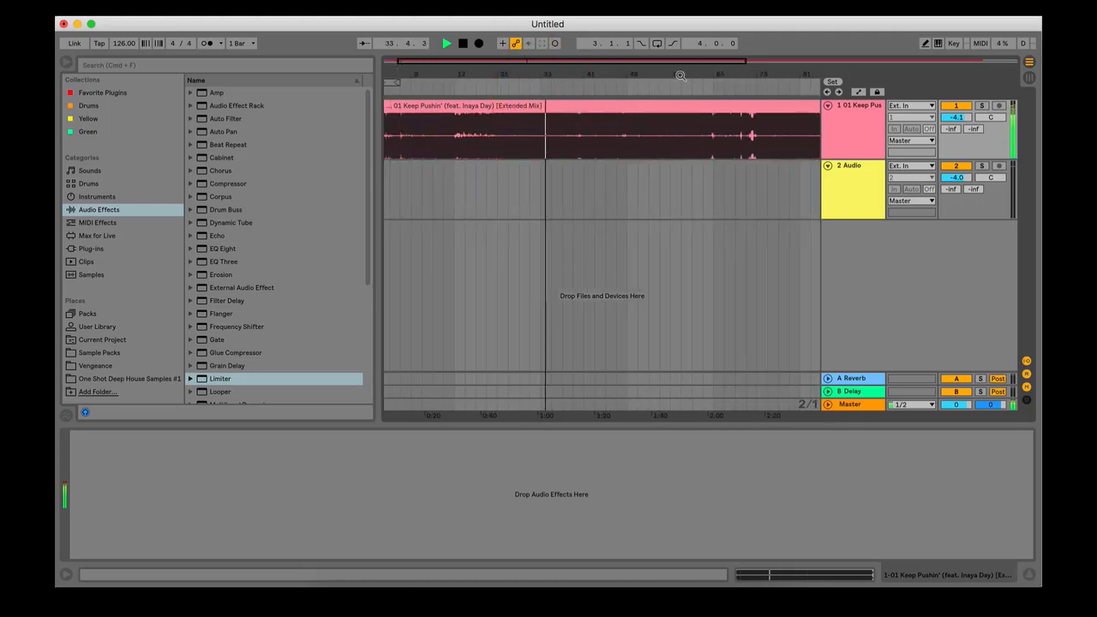
mouse_move(725, 76)
left_mouse_down()
mouse_move(501, 76)
mouse_move(581, 77)
left_mouse_up()
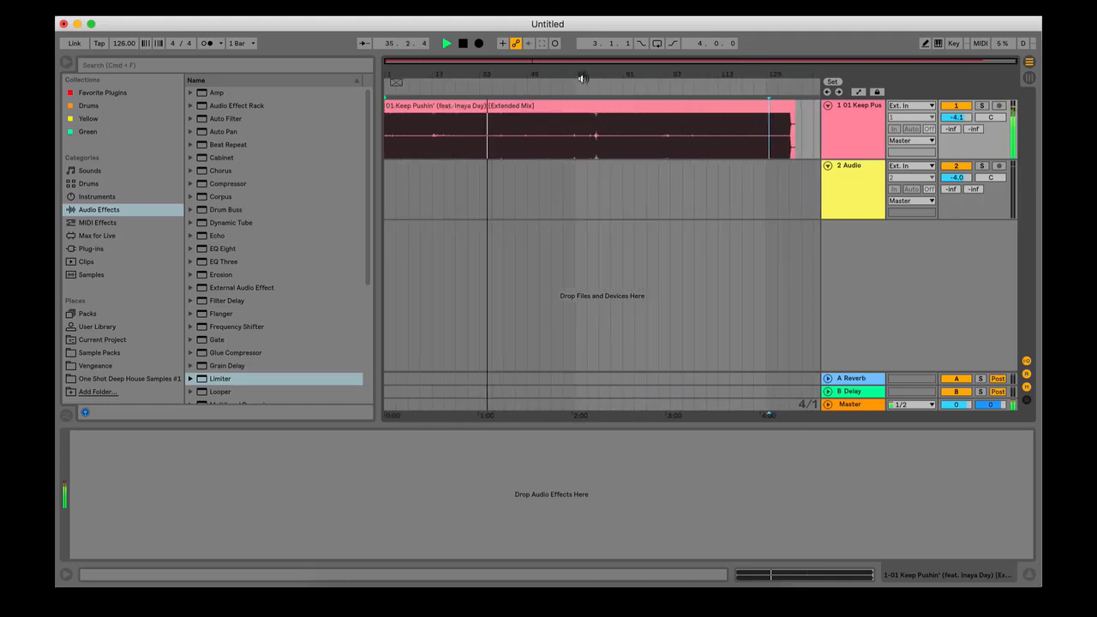
left_click(517, 91)
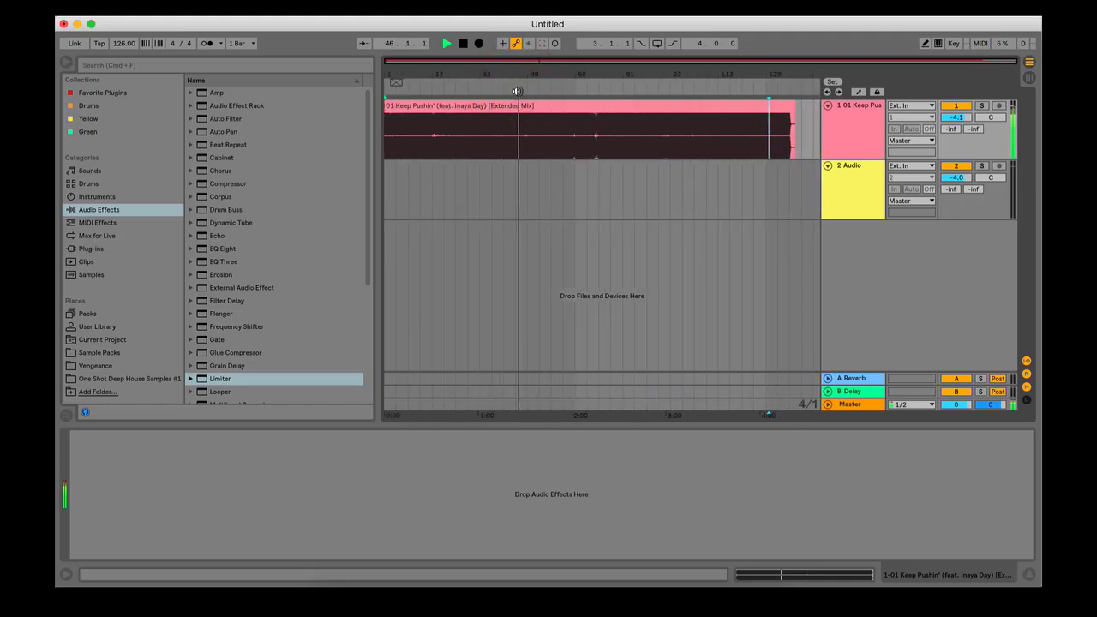
mouse_move(779, 76)
left_mouse_down()
mouse_move(748, 102)
mouse_move(778, 76)
left_mouse_up()
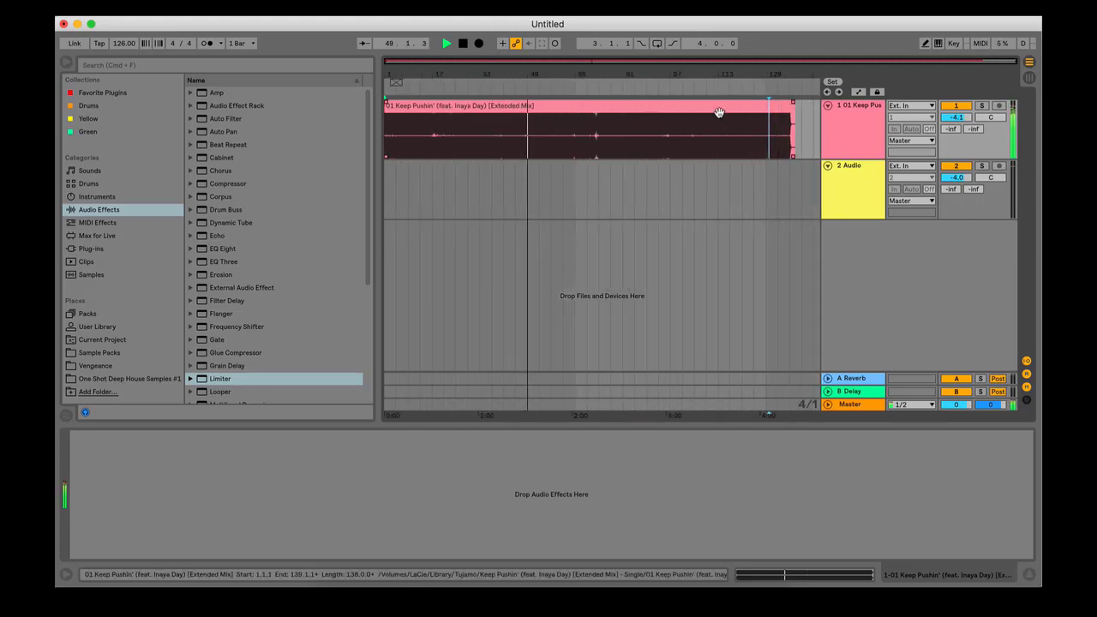
left_click_drag(713, 75, 697, 120)
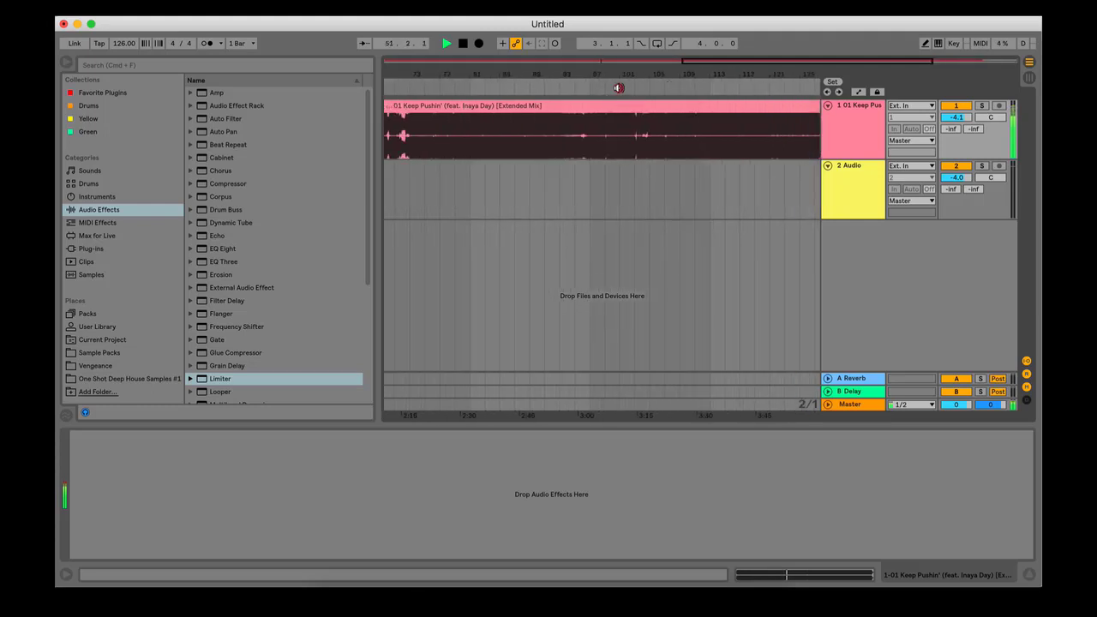
left_click_drag(619, 88, 619, 89)
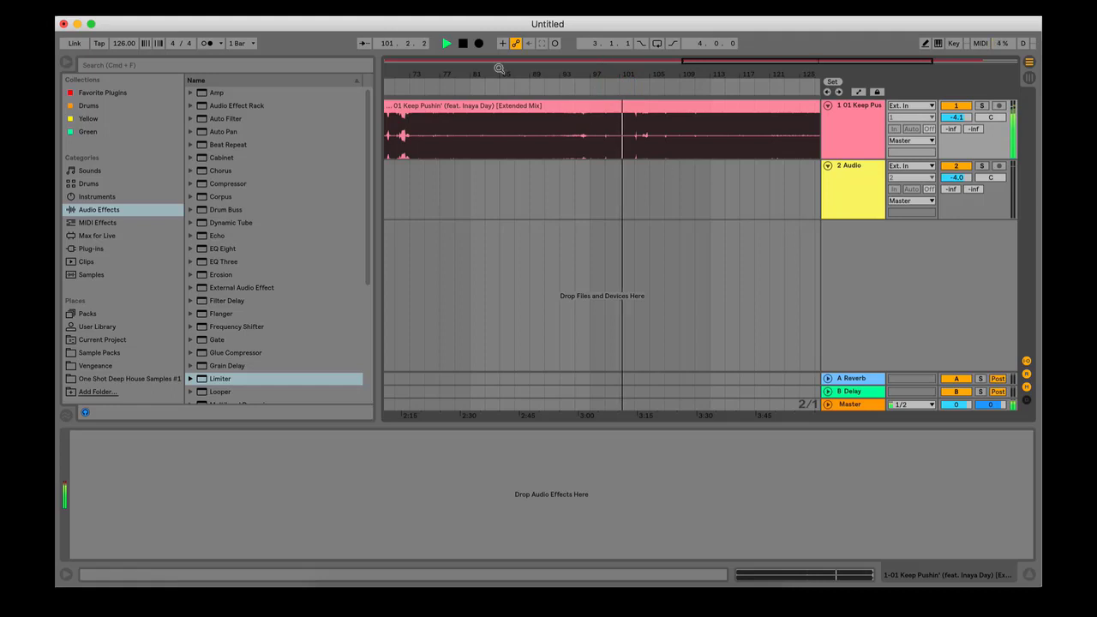
Step: Listen to short passages of Keep Pushin' between about bars 101 and 122 to find a transition point for the next song
left_click(463, 43)
scroll(729, 189, "right", 5)
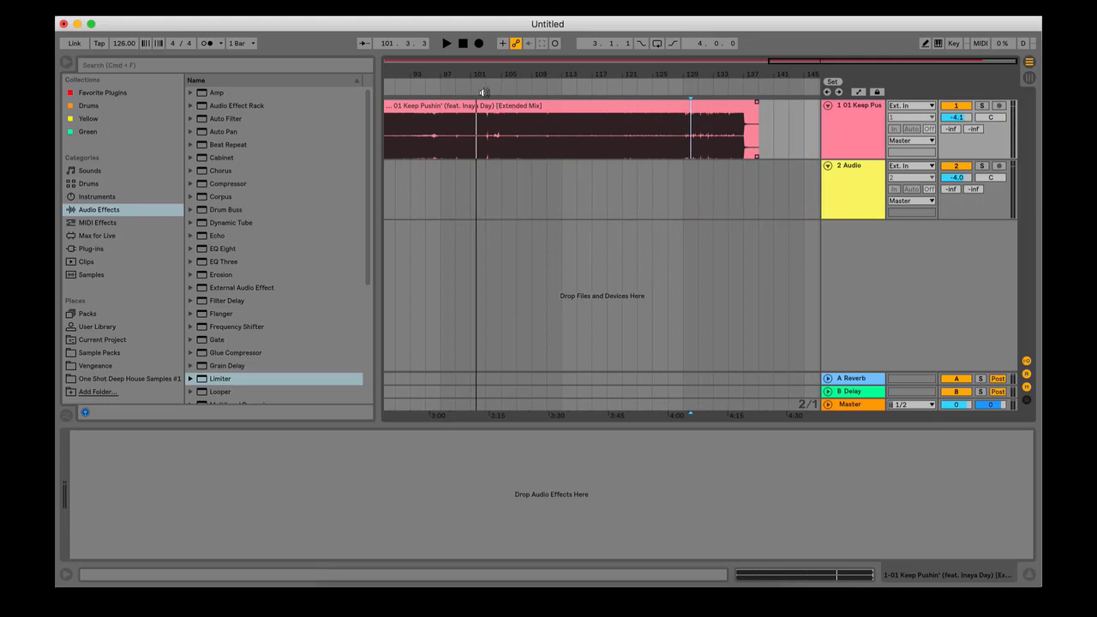
key("space")
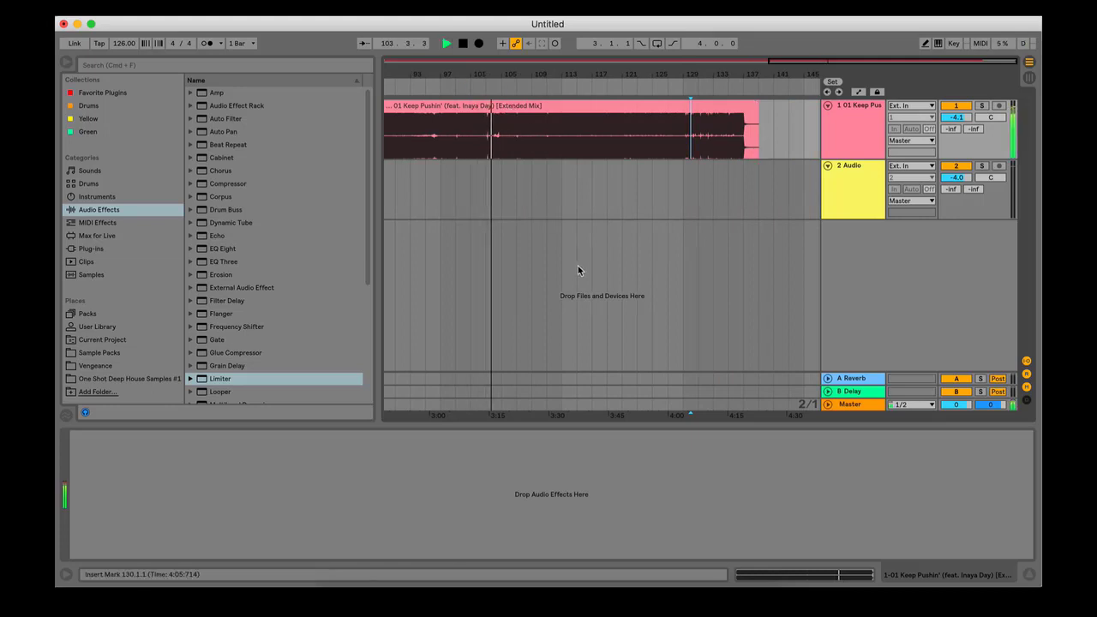
left_click(463, 43)
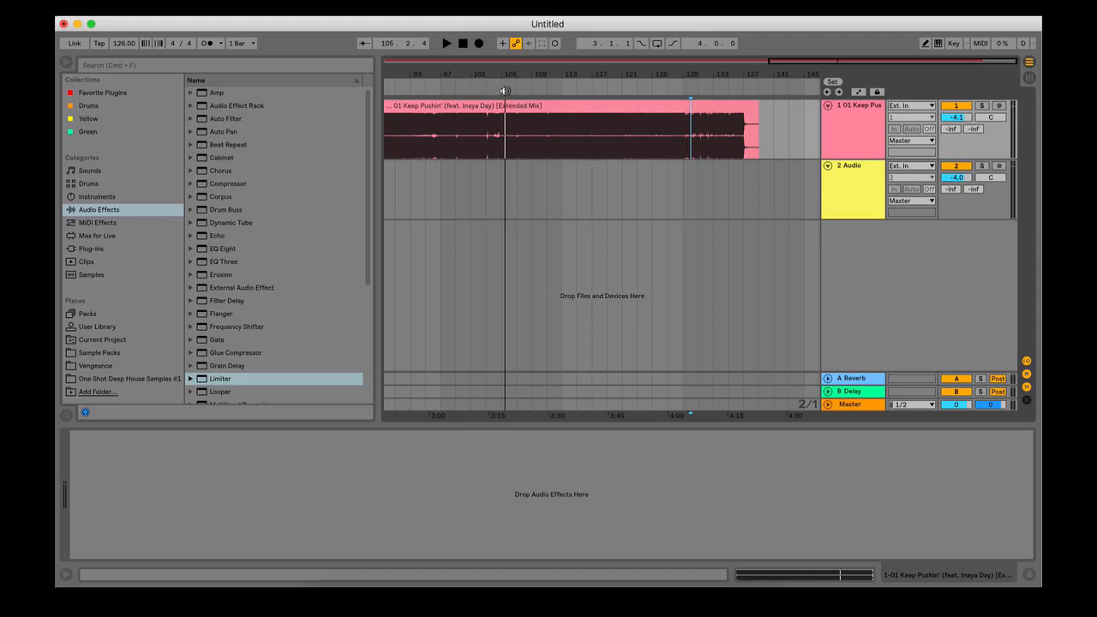
key("space")
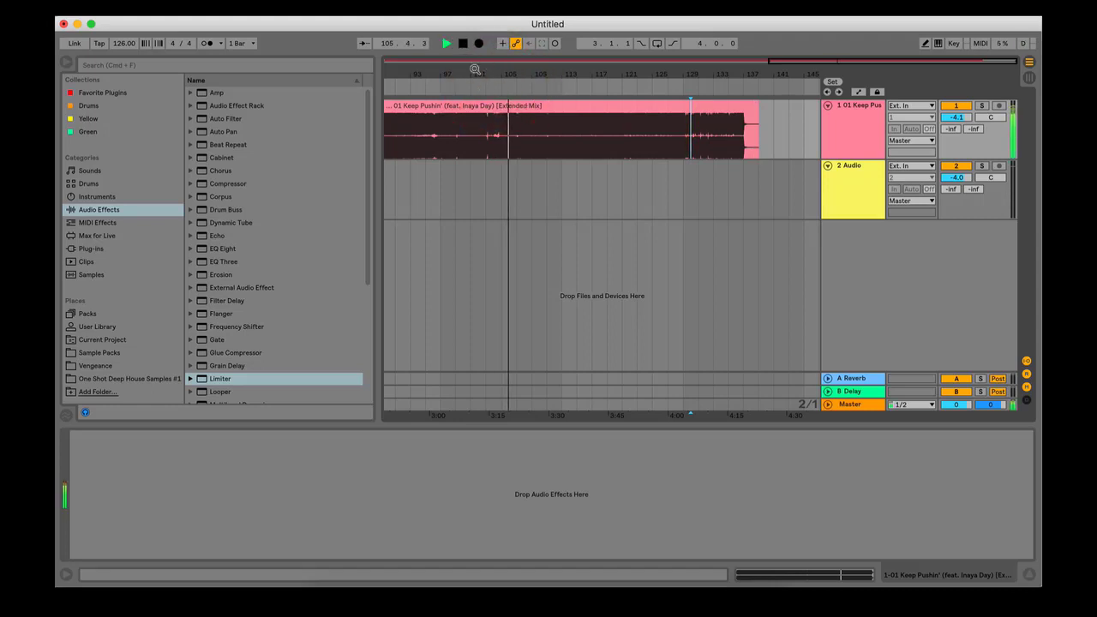
left_click(463, 43)
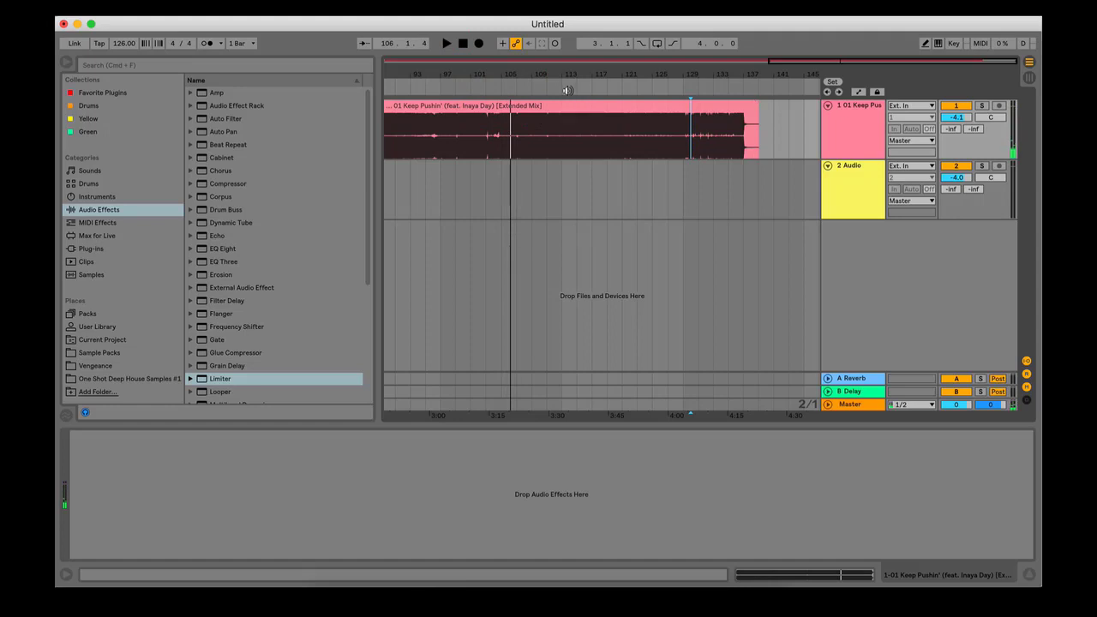
left_click(563, 90)
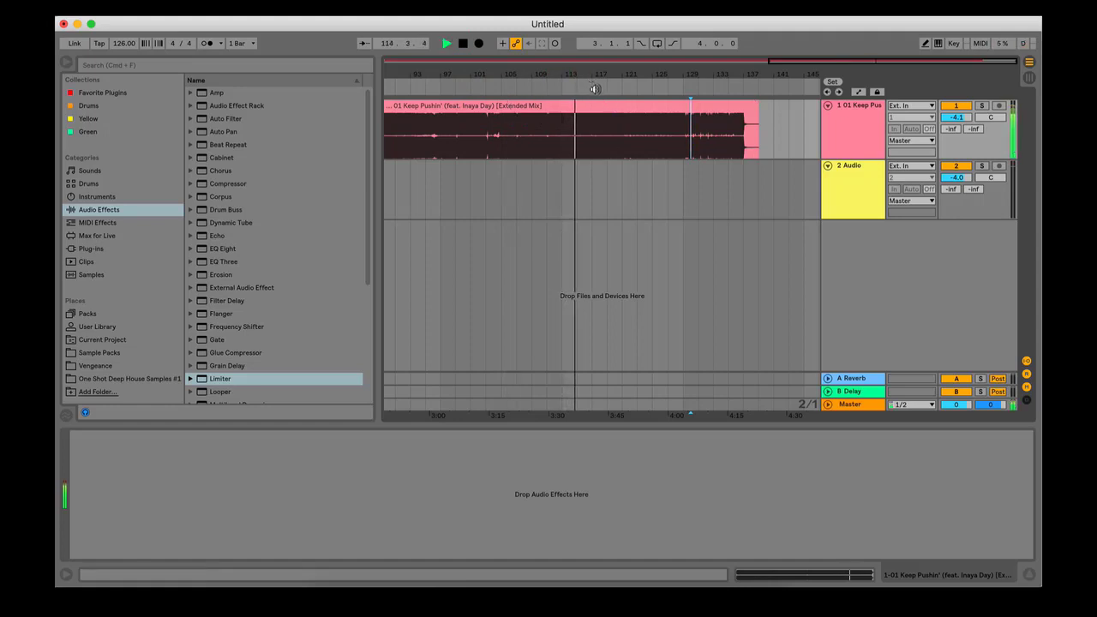
left_click(592, 90)
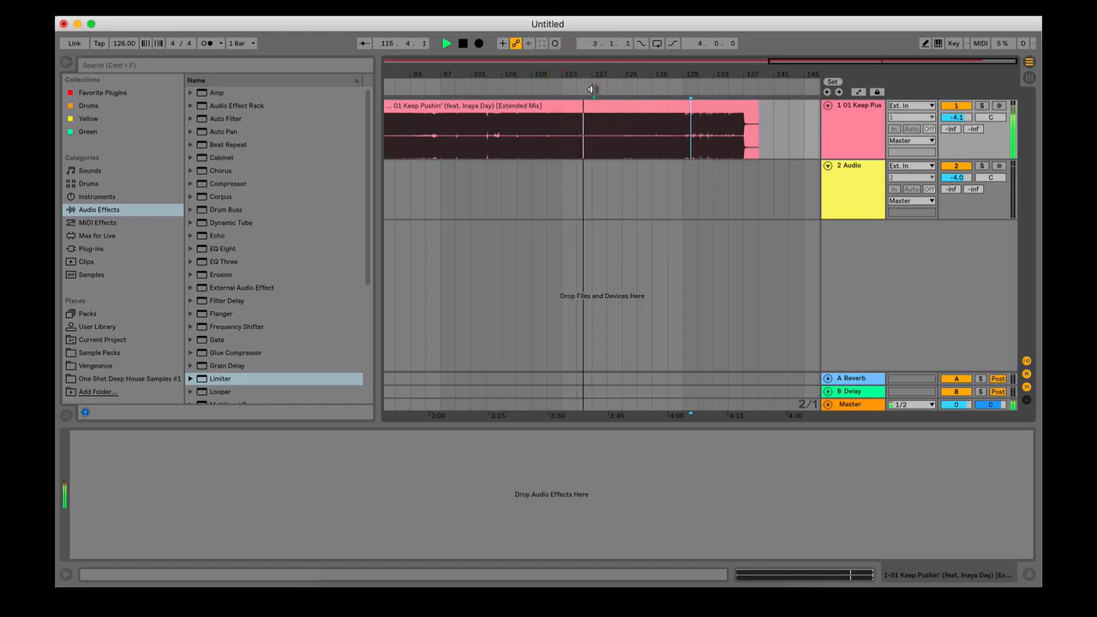
left_click(624, 90)
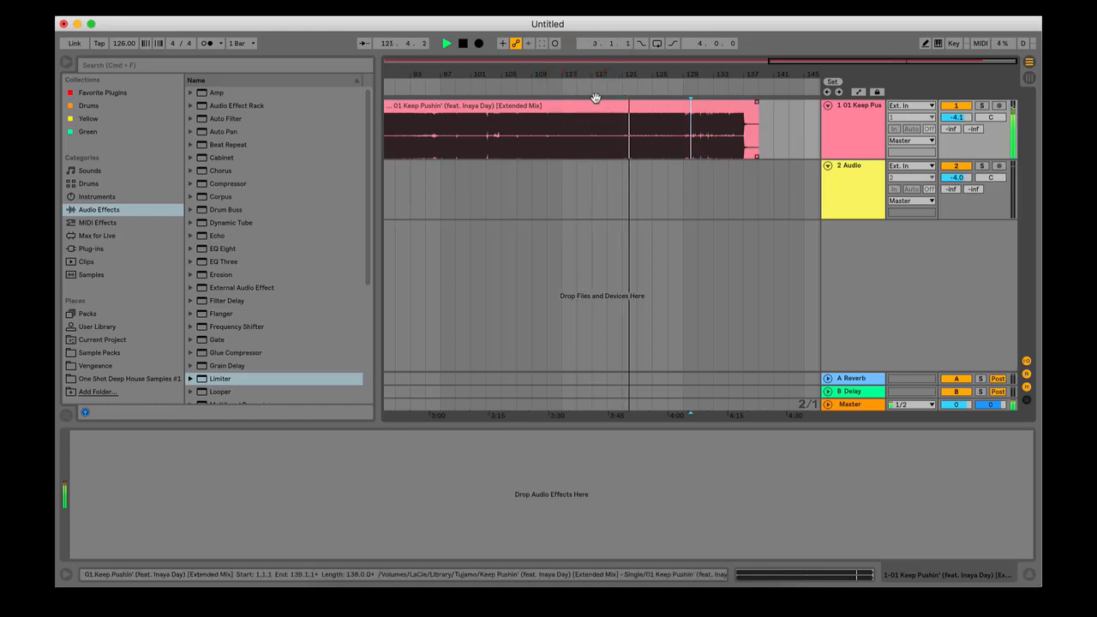
key("space")
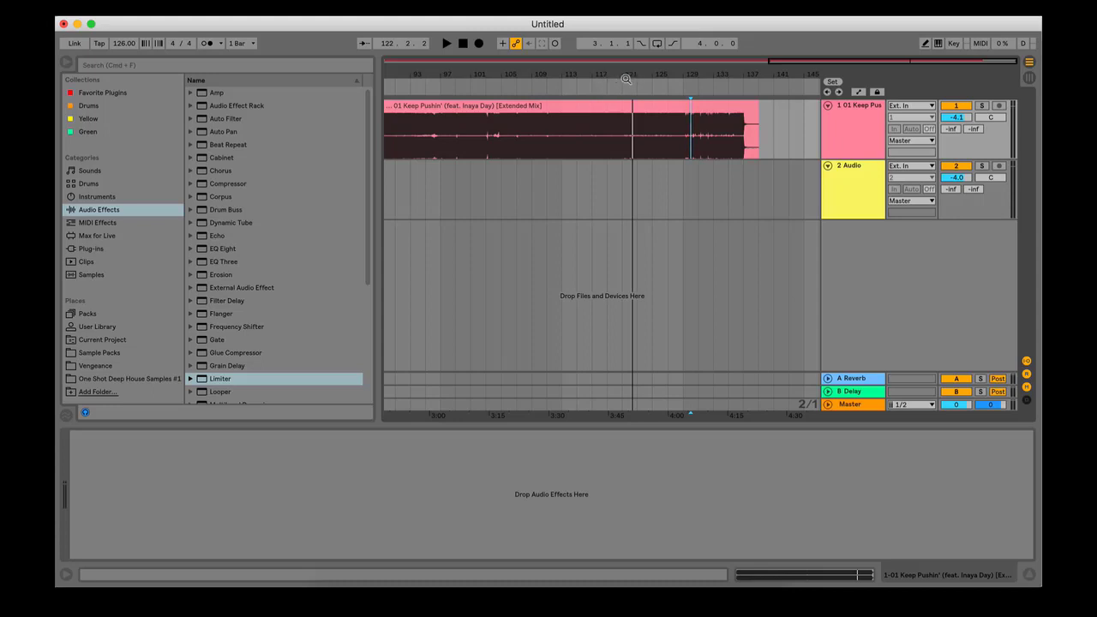
Step: Play Keep Pushin' from about bar 118 to bar 125 and inspect the waveform around bar 121
left_click(605, 86)
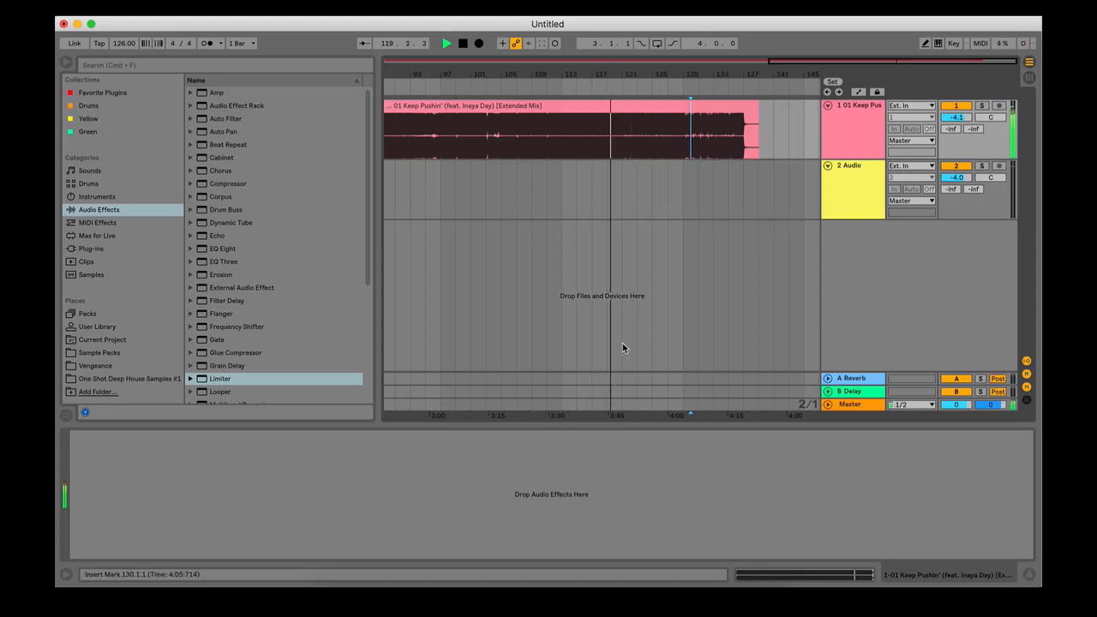
key("plus")
key("plus")
key("plus")
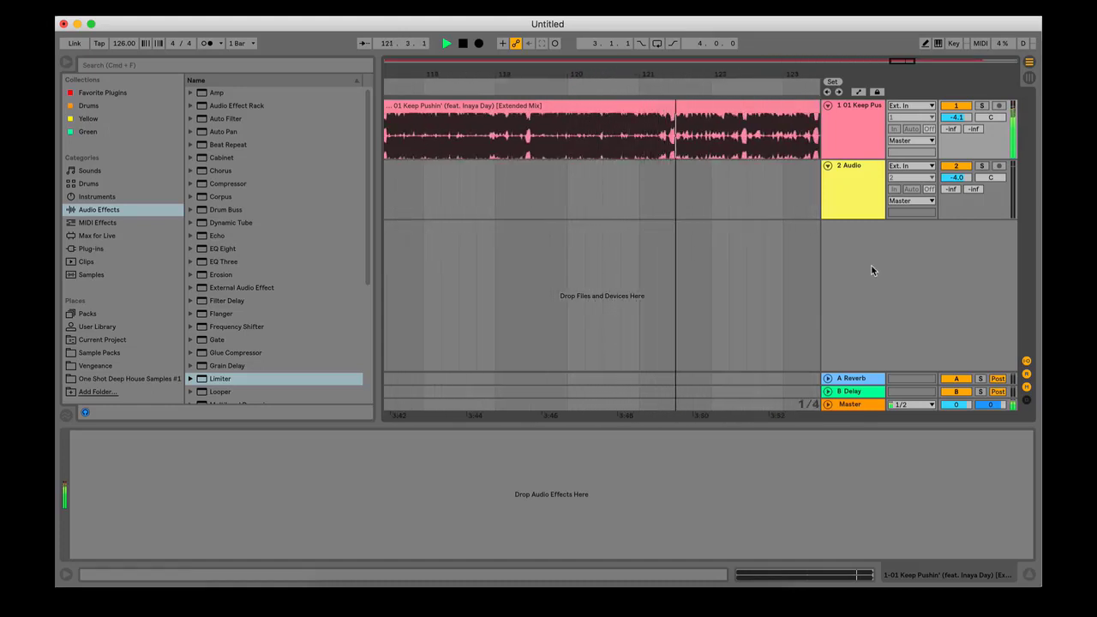
key("minus")
key("minus")
key("minus")
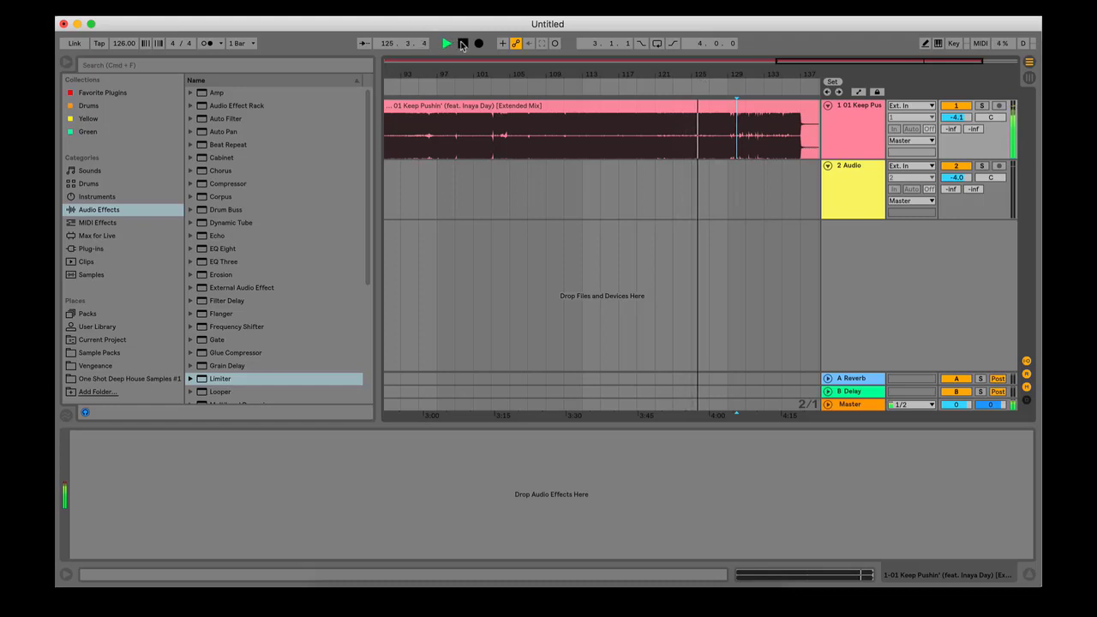
key("space")
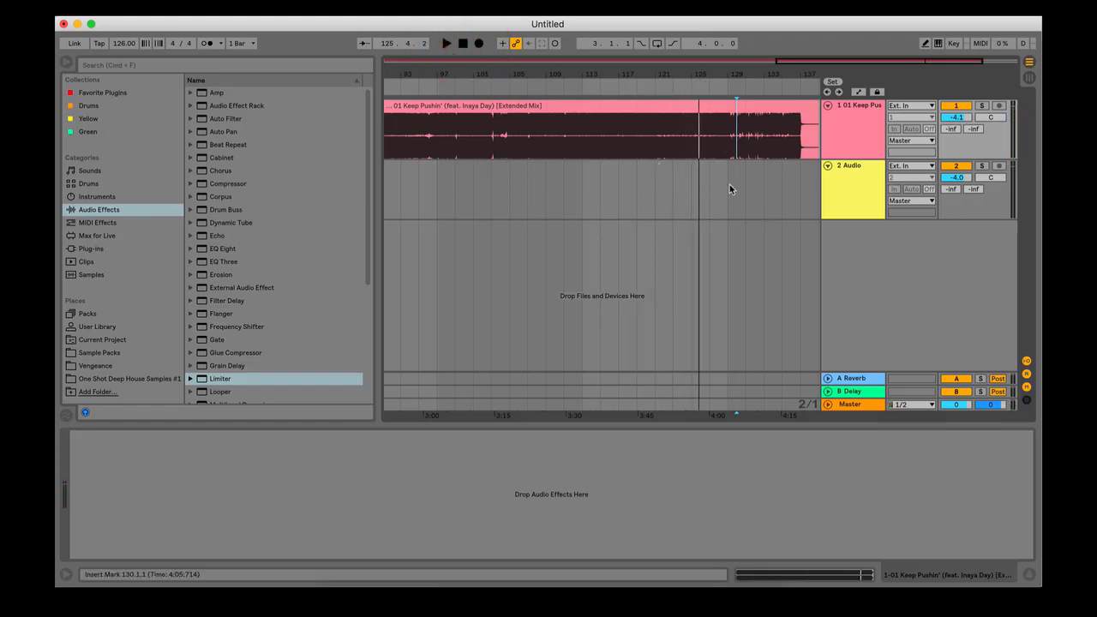
Step: Bring the song CNTRL from the iTunes library onto the second audio track and move its clip to start at bar 121
left_click(731, 544)
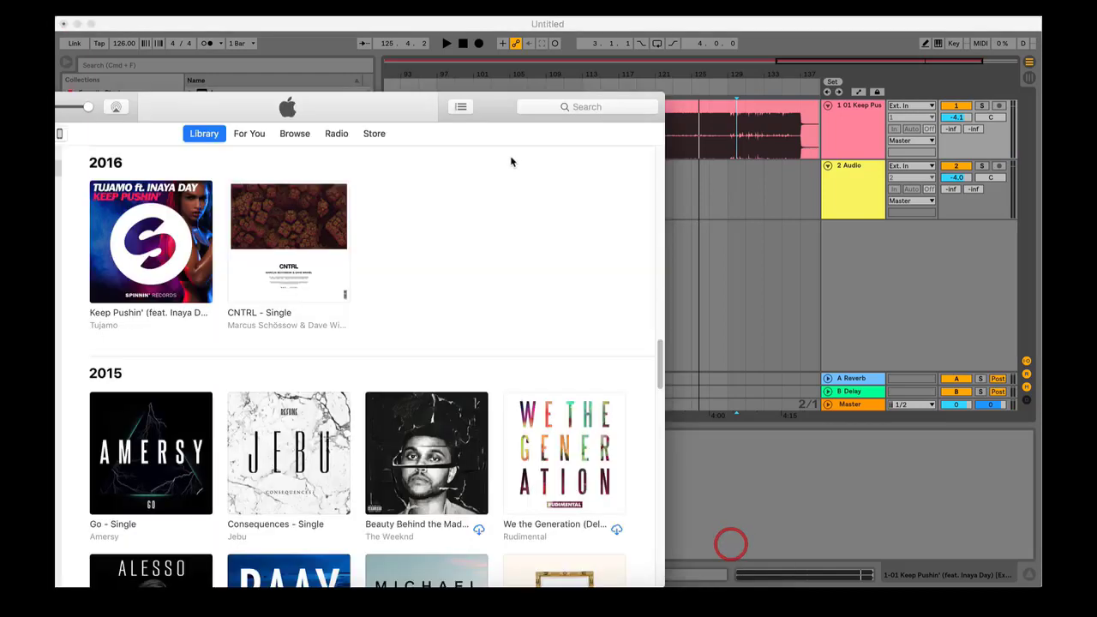
left_click_drag(276, 232, 711, 176)
left_click(757, 29)
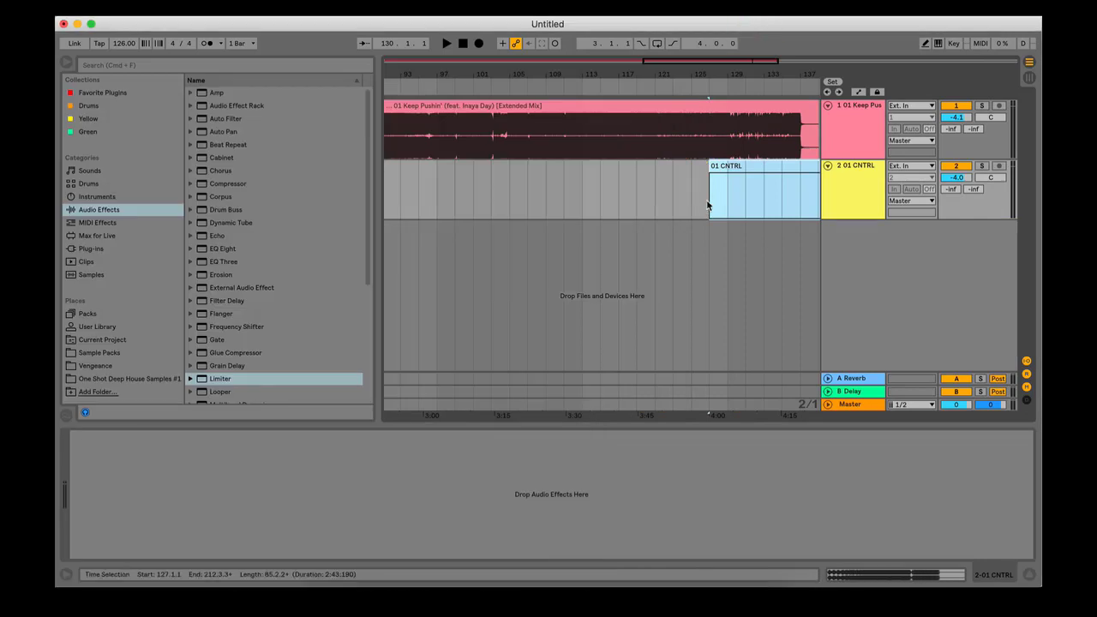
left_click_drag(739, 167, 689, 166)
Step: Examine and audition the first downbeat at 1.1.1 in the CNTRL clip, and return to the arrangement
double_click(692, 166)
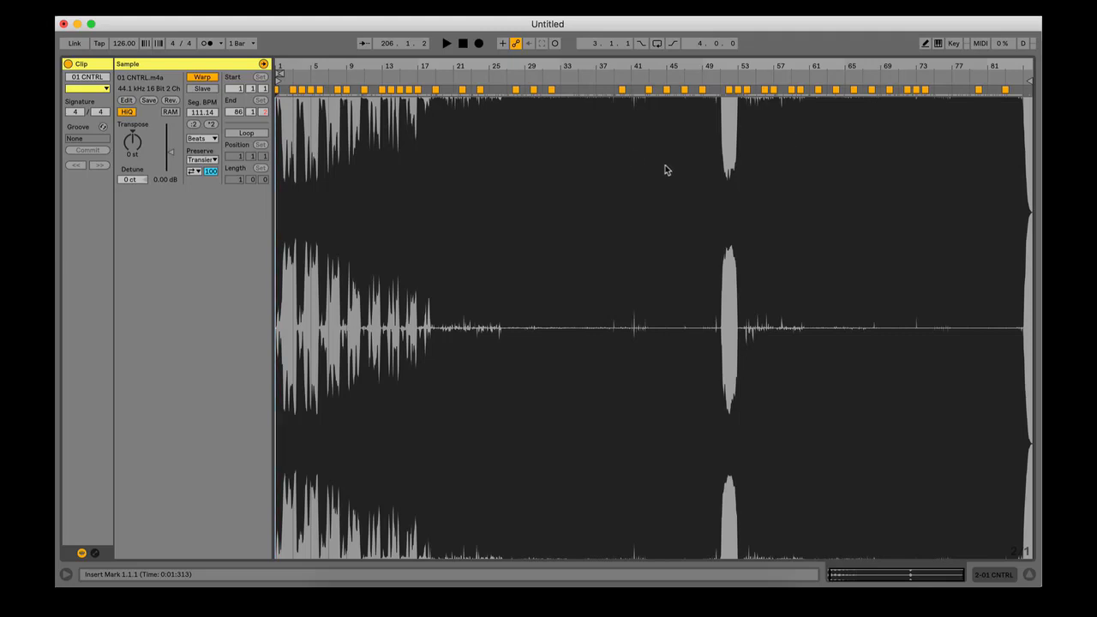
left_click_drag(512, 63, 512, 38)
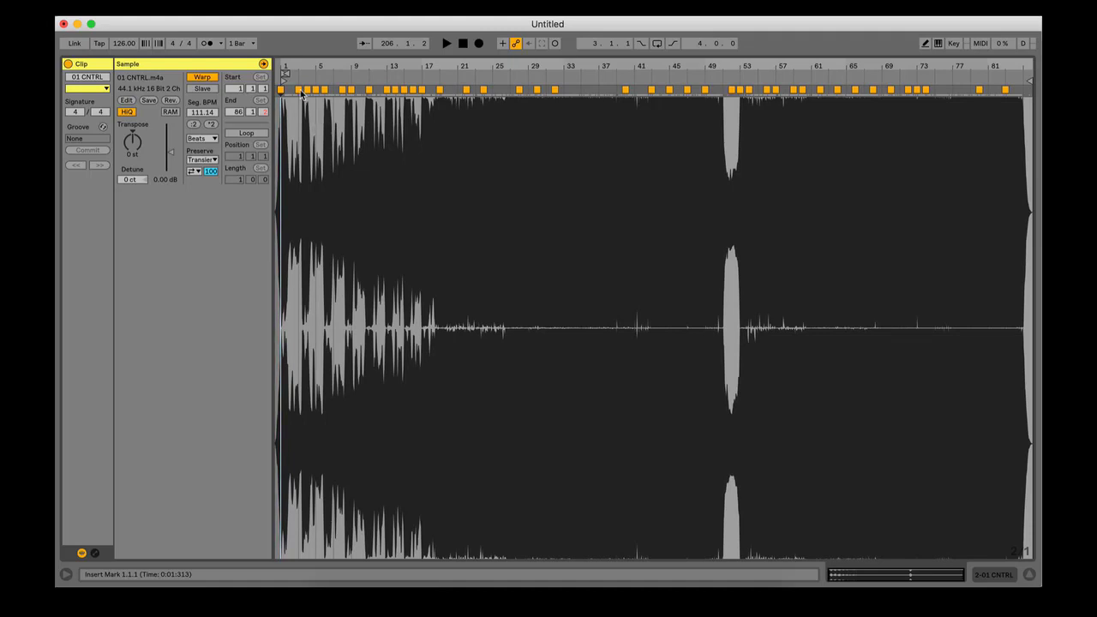
left_click_drag(298, 67, 302, 96)
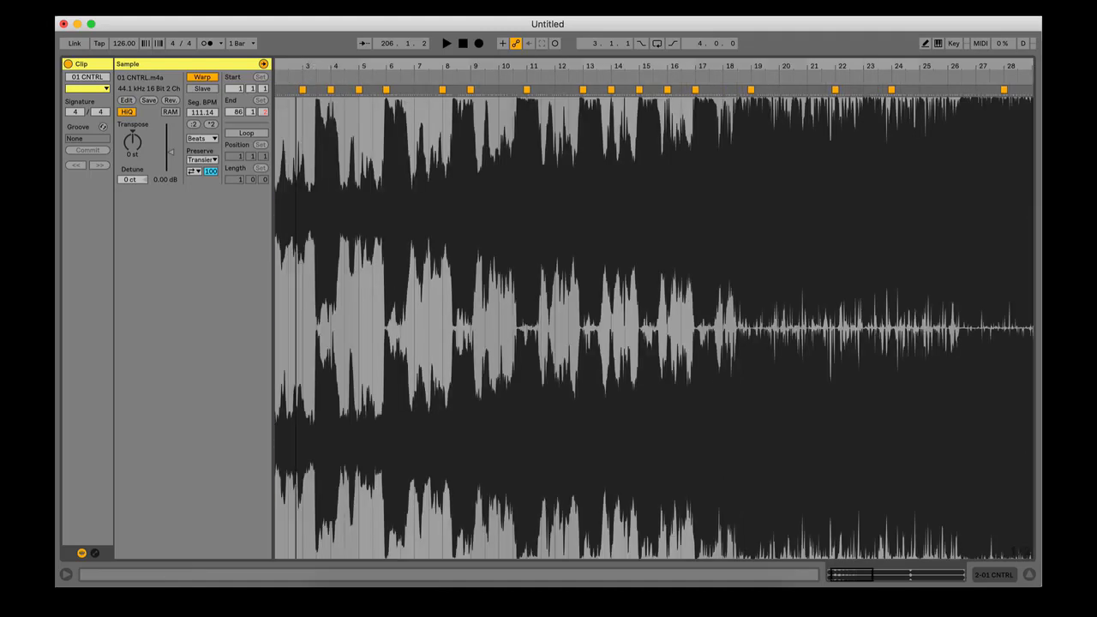
left_click_drag(302, 96, 683, 141)
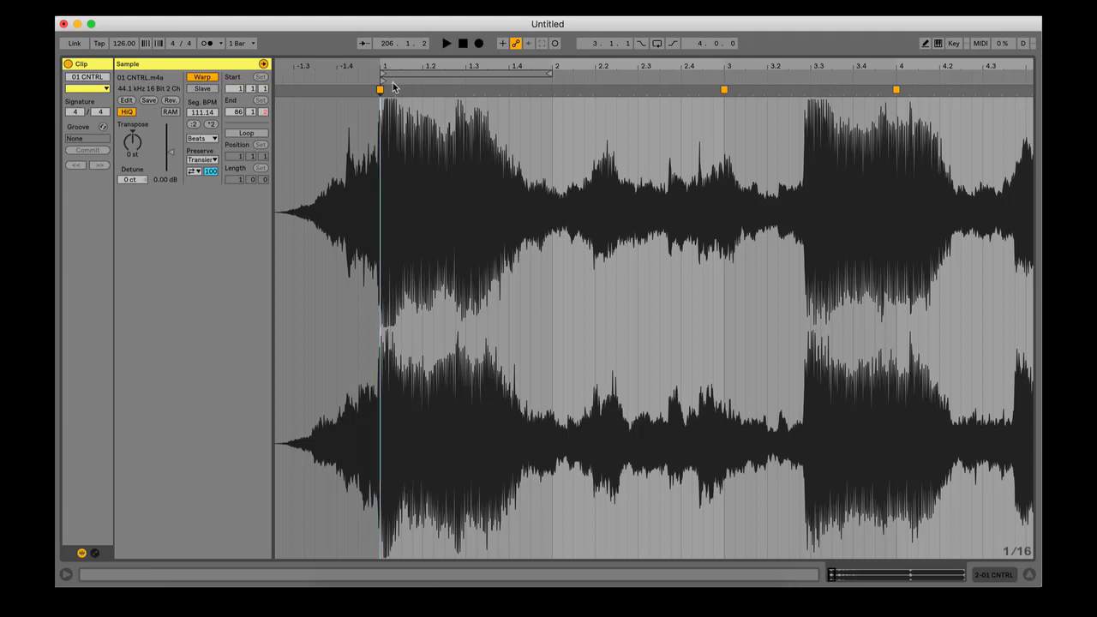
left_click_drag(391, 94, 379, 92)
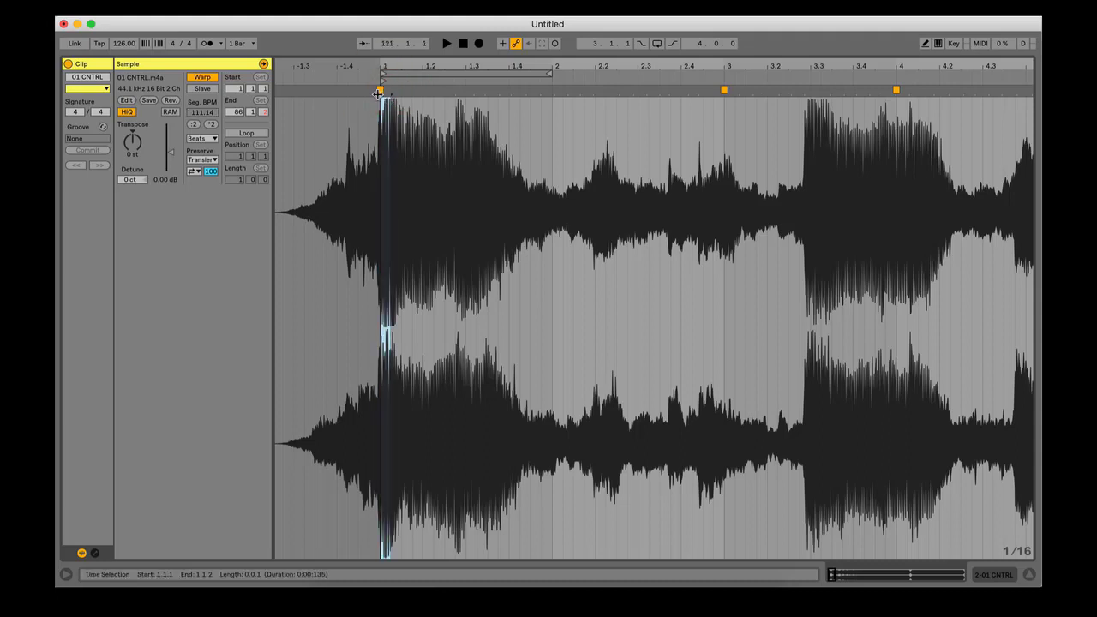
left_click(445, 44)
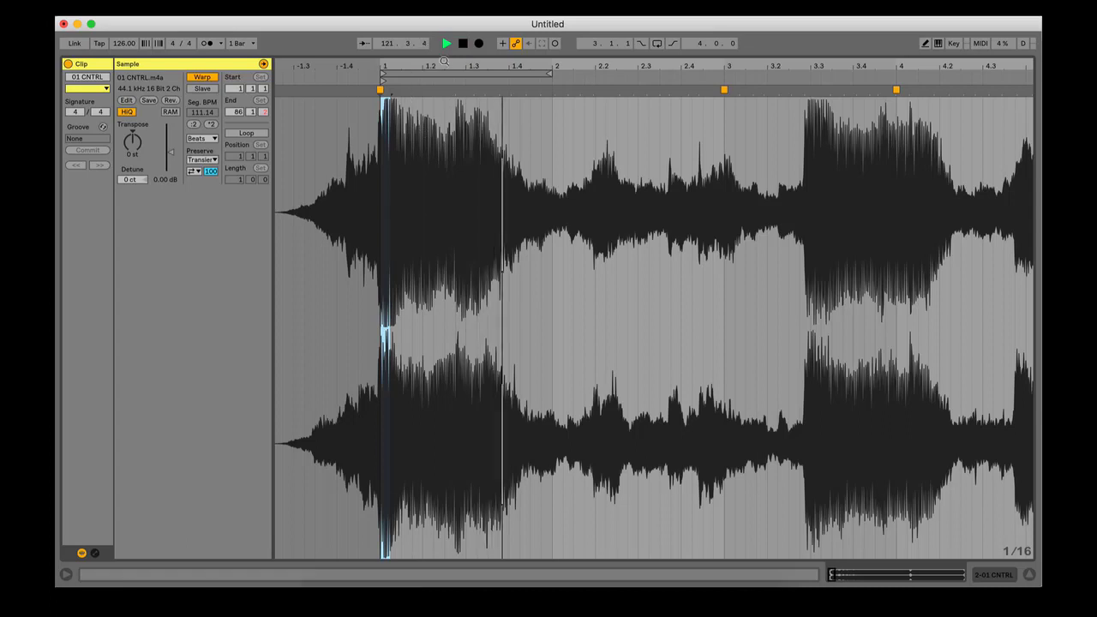
key("space")
left_click(996, 574)
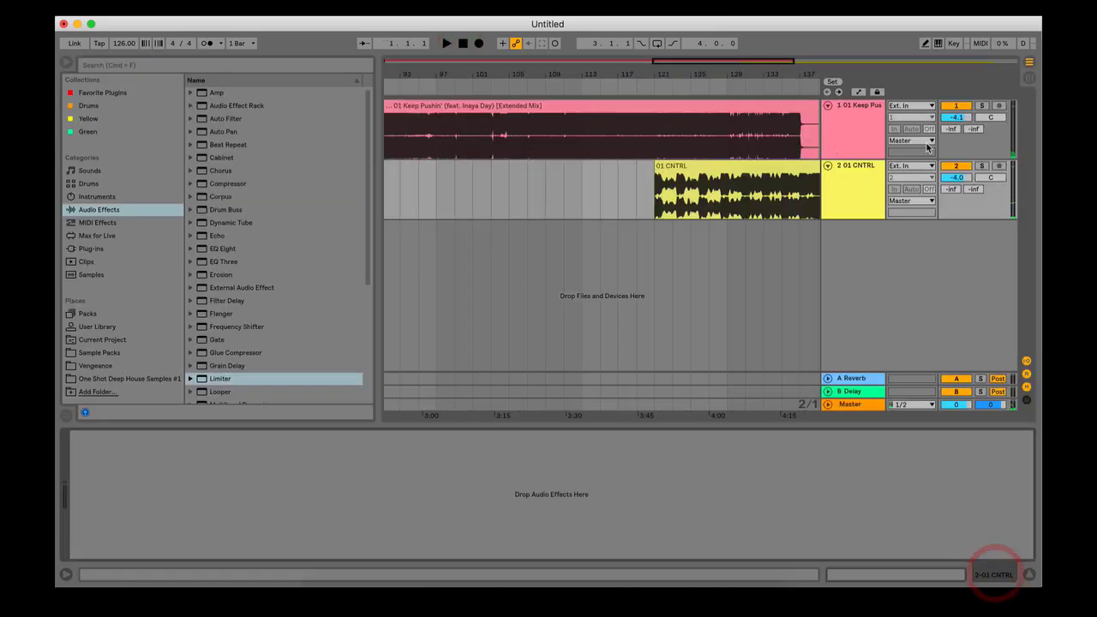
Step: Solo the CNTRL track and audition its clip from the first downbeat
left_click(982, 165)
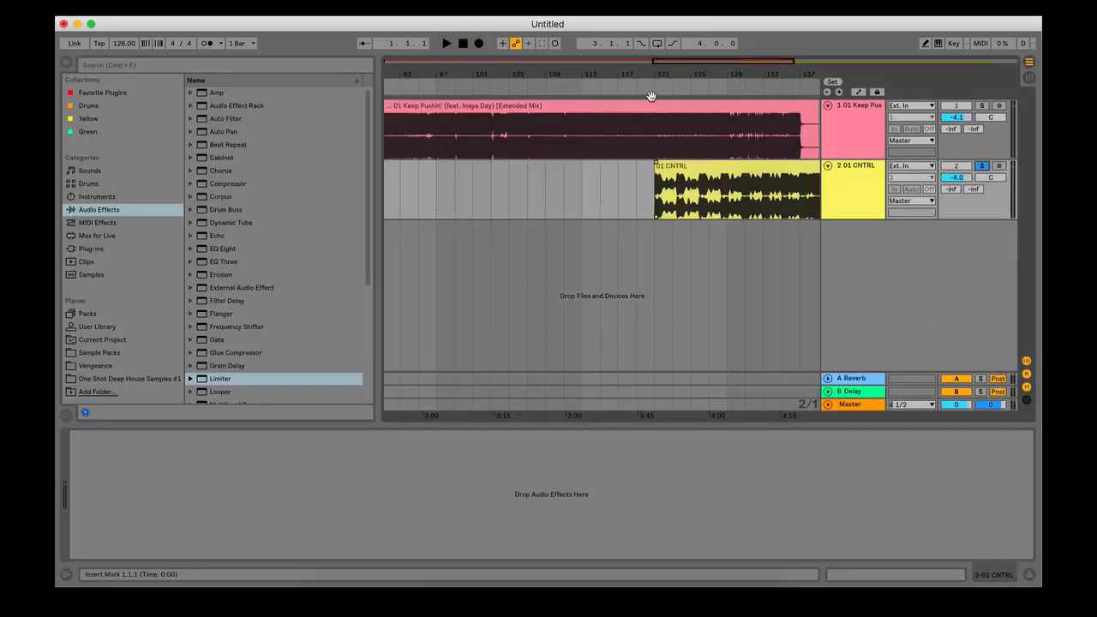
double_click(734, 167)
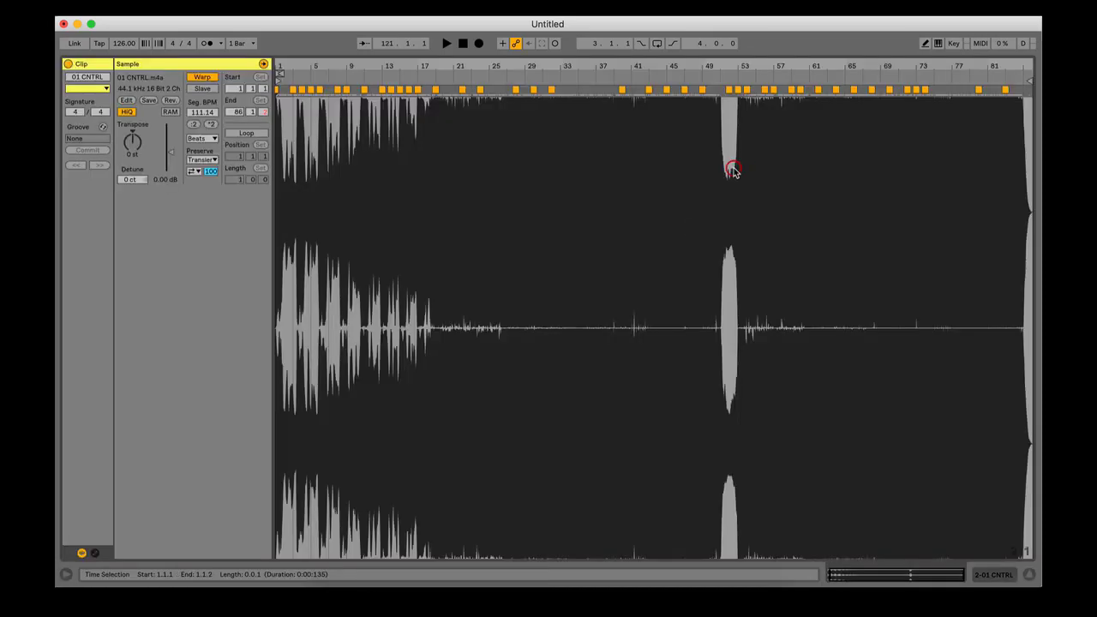
left_click_drag(287, 66, 781, 35)
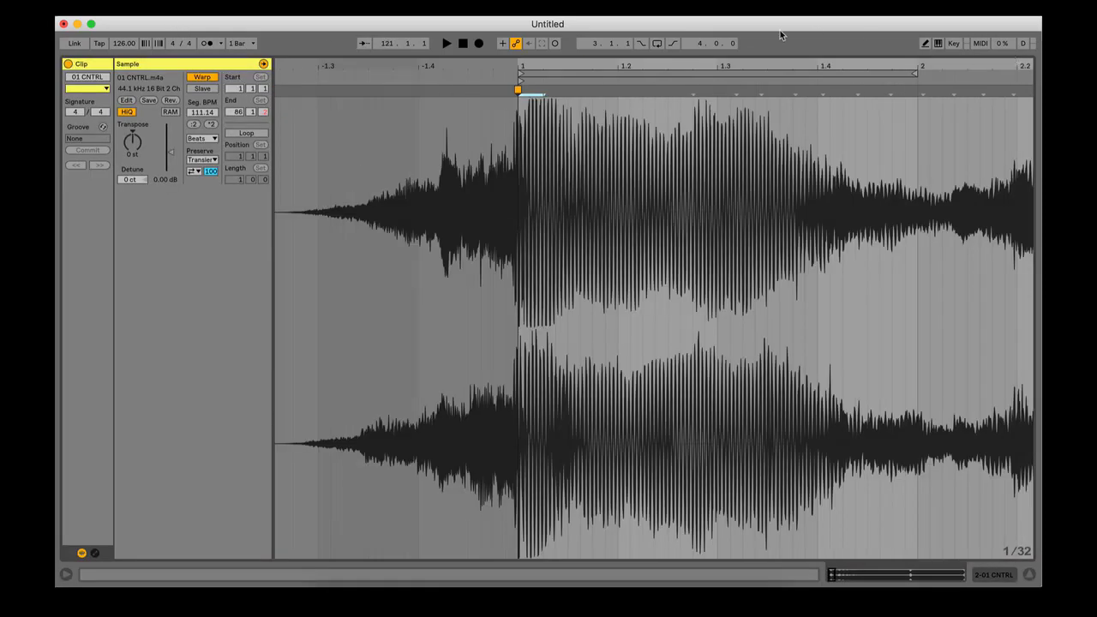
left_click(447, 43)
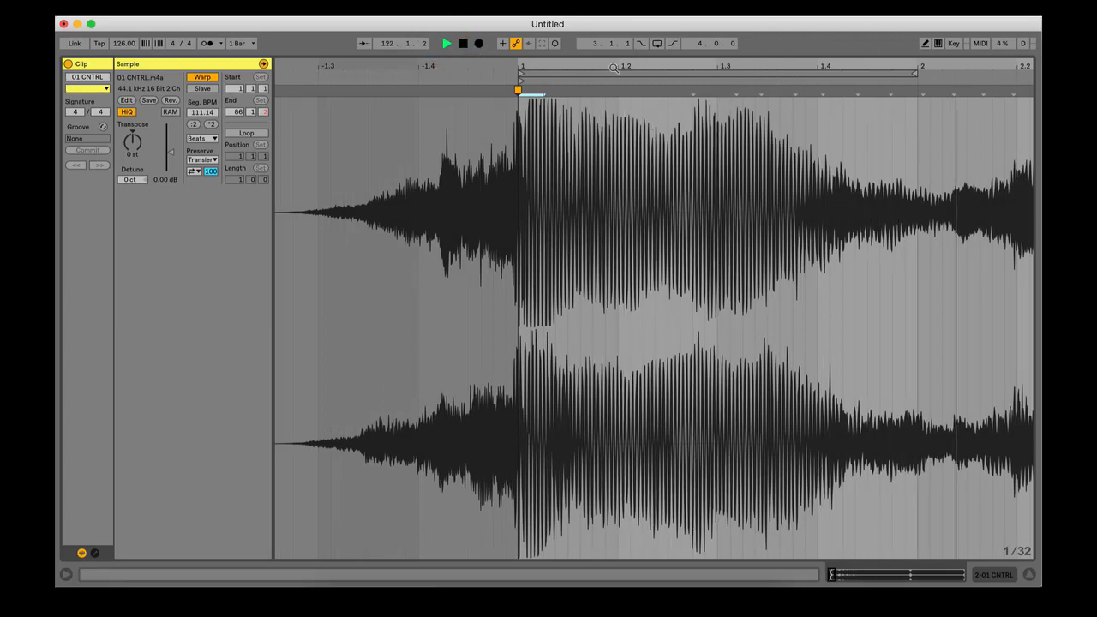
key("space")
Step: Audition the CNTRL clip's intro from beat 3.3.2 and on through about bar 21 to find a suitable entry point
left_click_drag(608, 66, 608, 18)
left_click(280, 113)
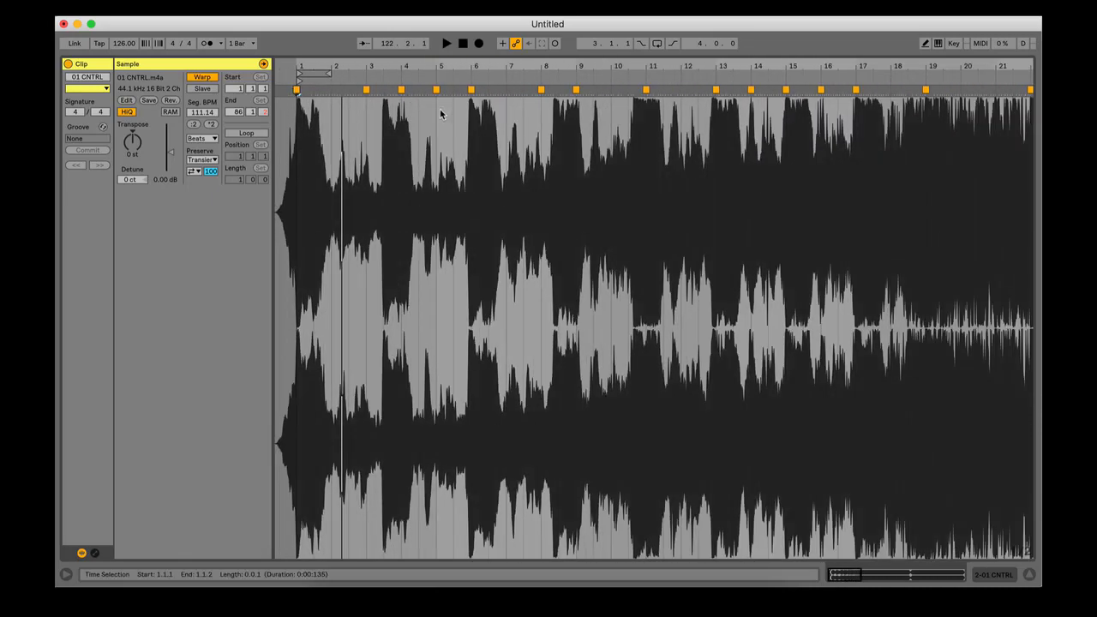
left_click(387, 95)
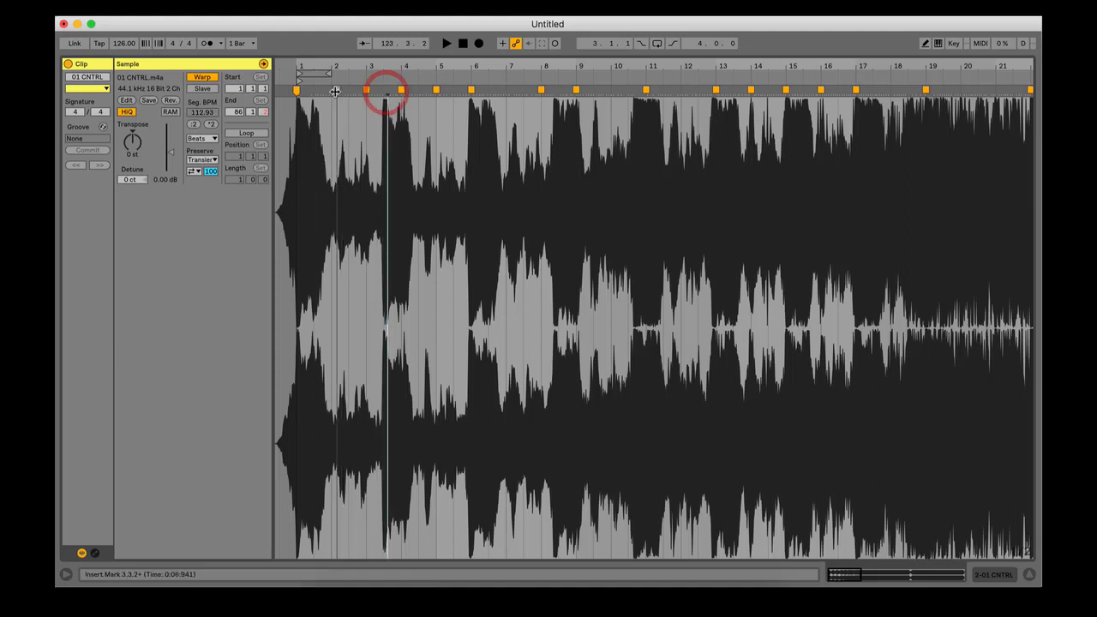
left_click(445, 43)
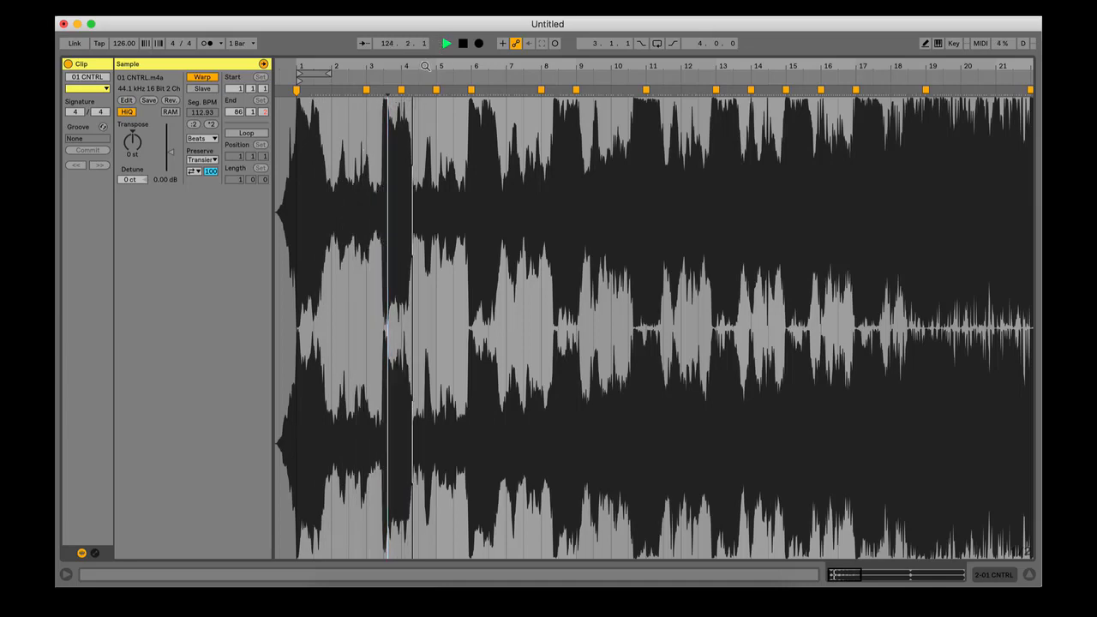
left_click_drag(426, 66, 319, 71)
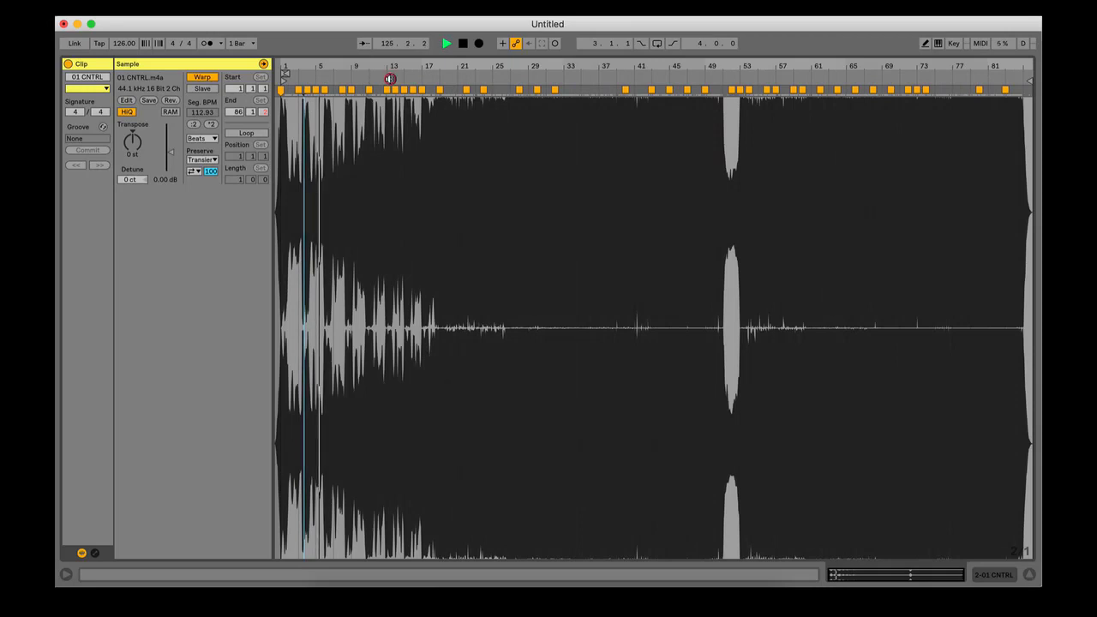
left_click(393, 79)
left_click(430, 79)
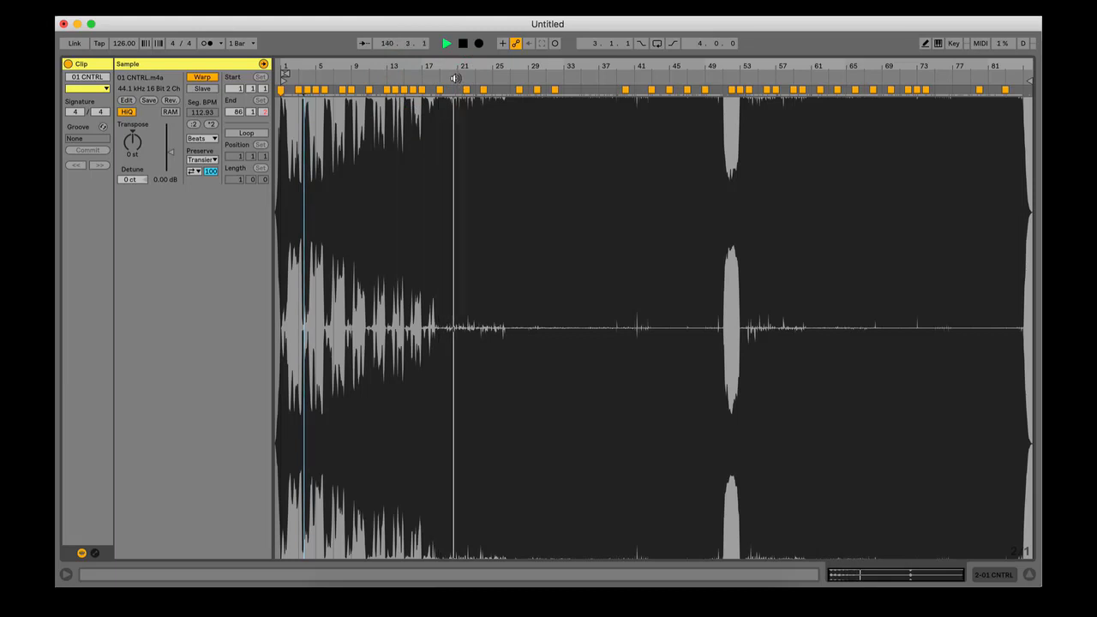
left_click_drag(436, 71, 433, 43)
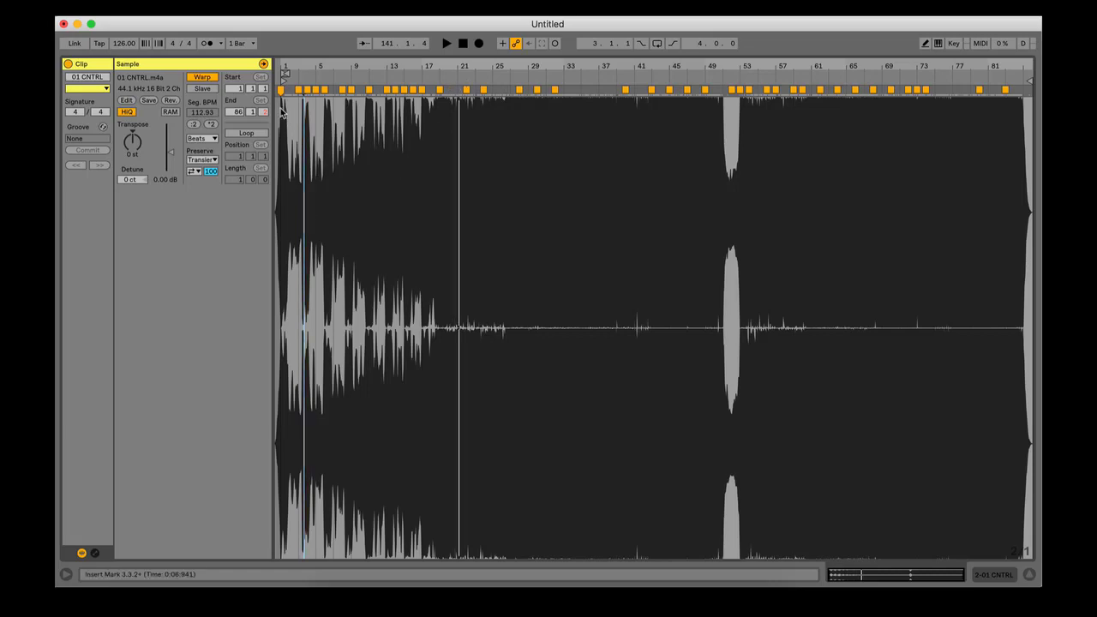
Step: Audition the CNTRL clip around bars 19 and 20, and set its 1.1.1 at the bar 19 warp marker
left_click_drag(455, 66, 458, 159)
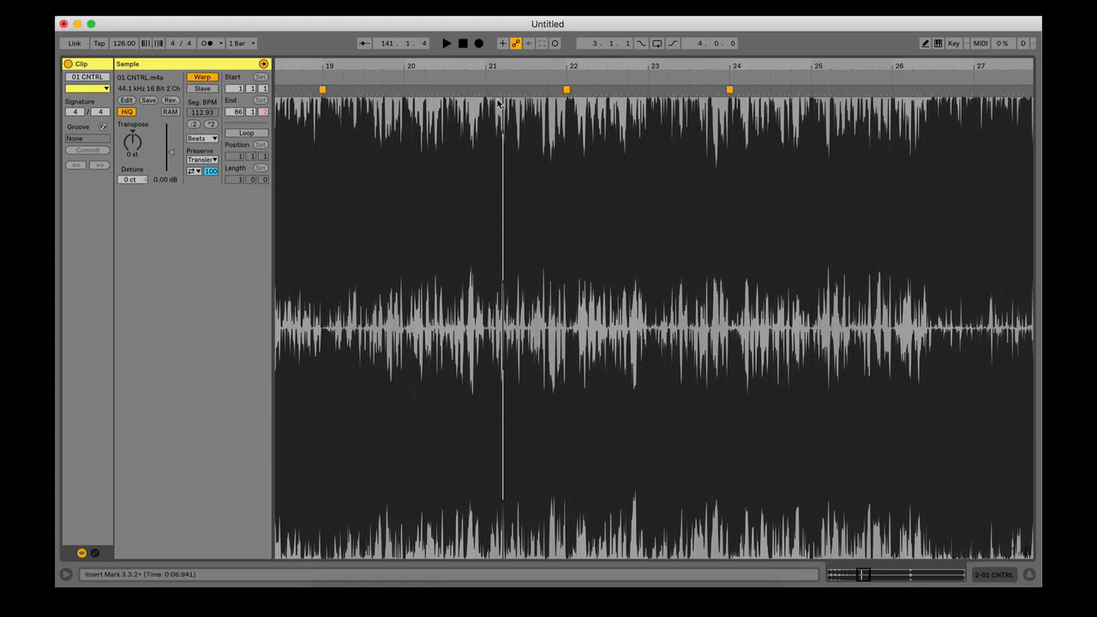
left_click(404, 77)
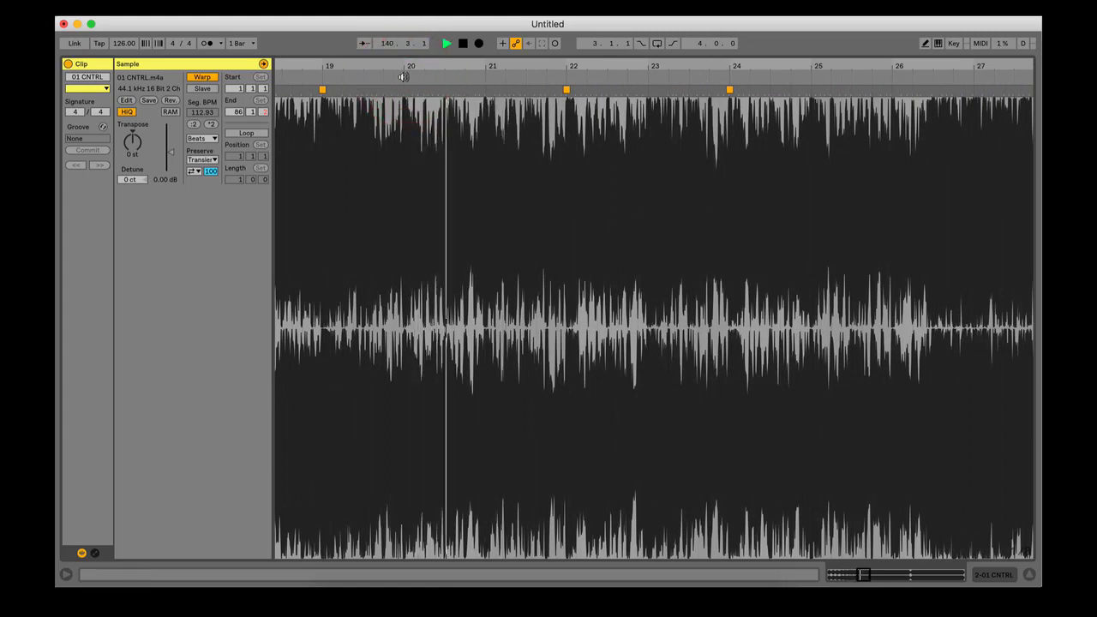
left_click(304, 77)
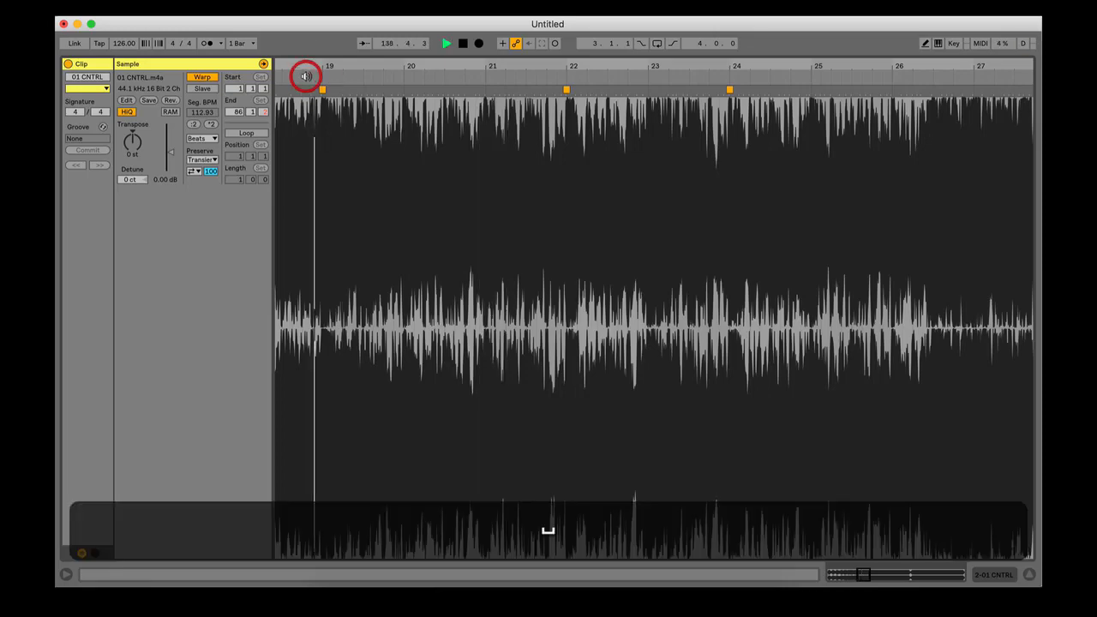
left_click(306, 76)
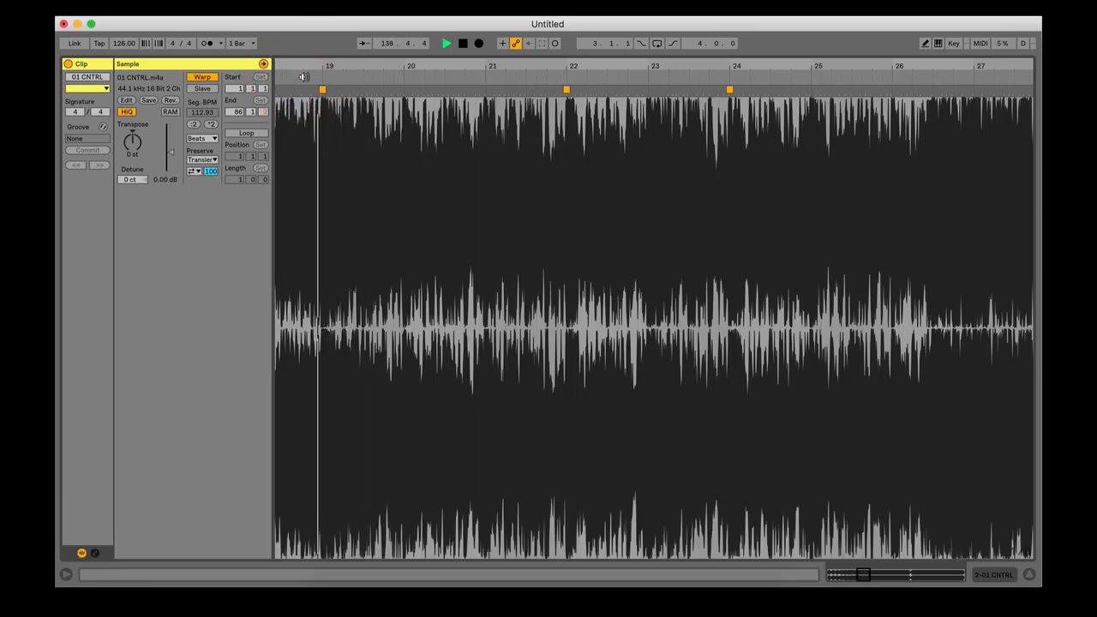
key("space")
left_click_drag(322, 67, 485, 77)
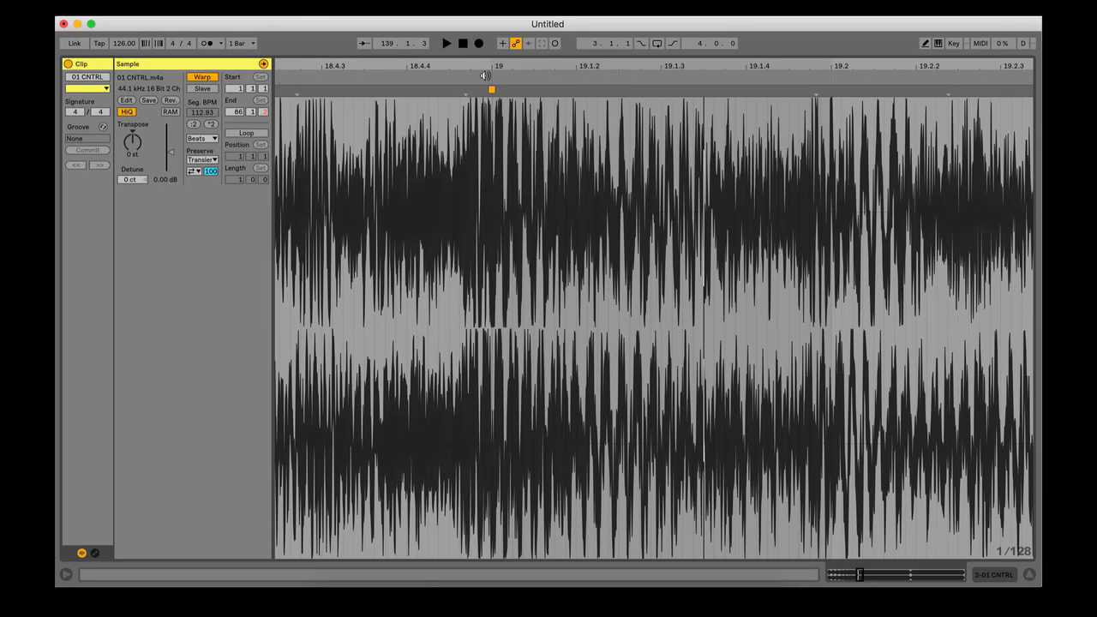
right_click(492, 89)
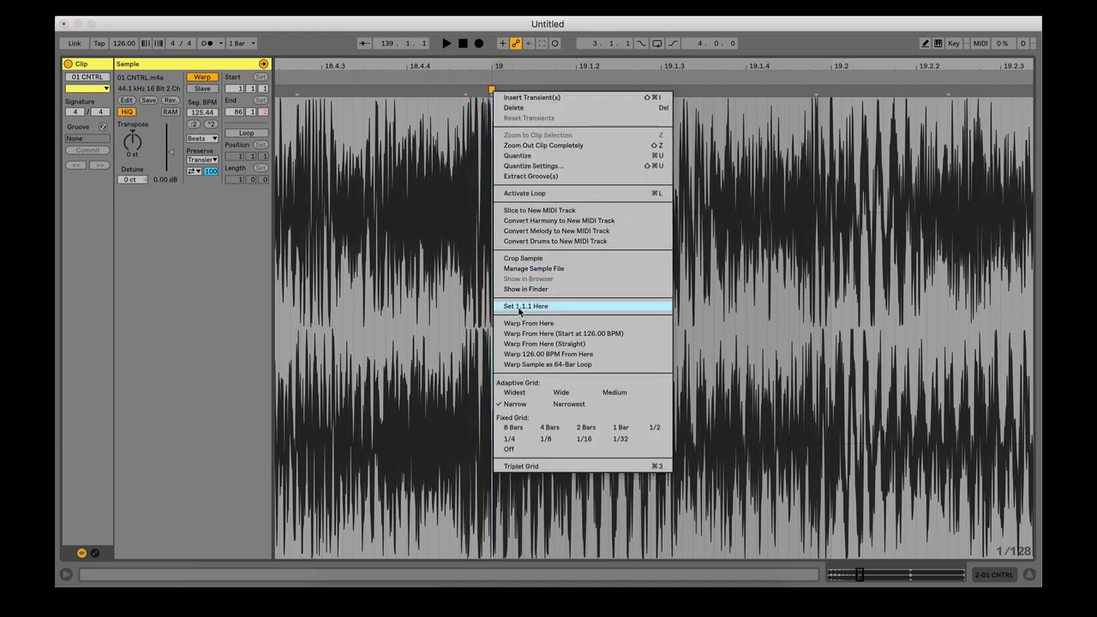
left_click(520, 311)
Step: Warp the CNTRL clip from its new 1.1.1 marker, starting at 126.00 BPM
mouse_move(508, 66)
left_mouse_down()
mouse_move(374, 43)
mouse_move(372, 4)
left_mouse_up()
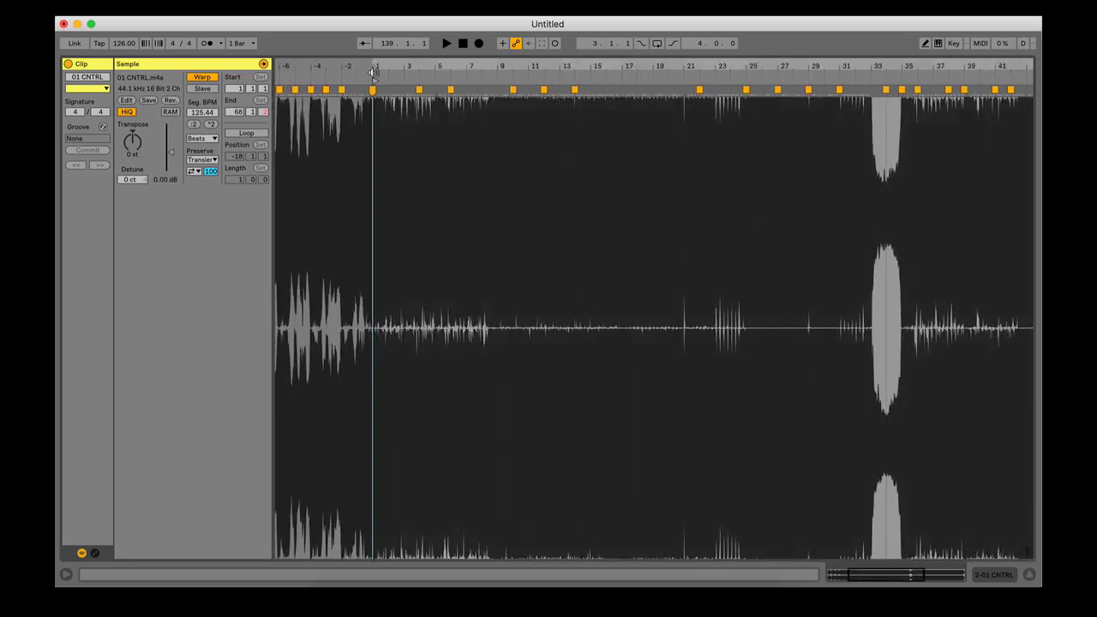
right_click(372, 90)
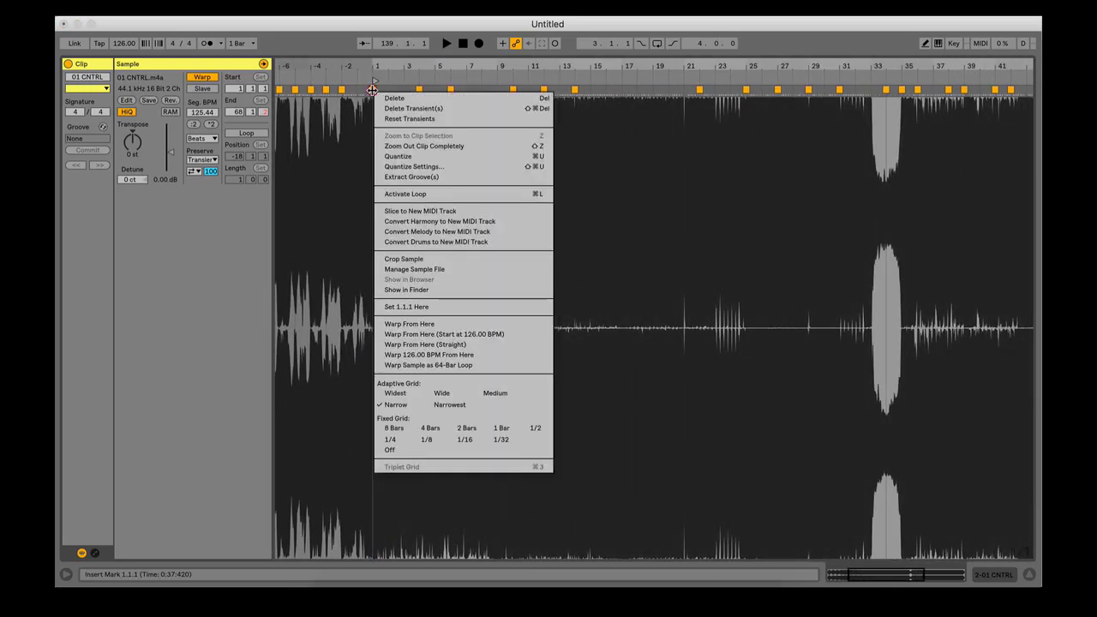
left_click(463, 308)
right_click(374, 90)
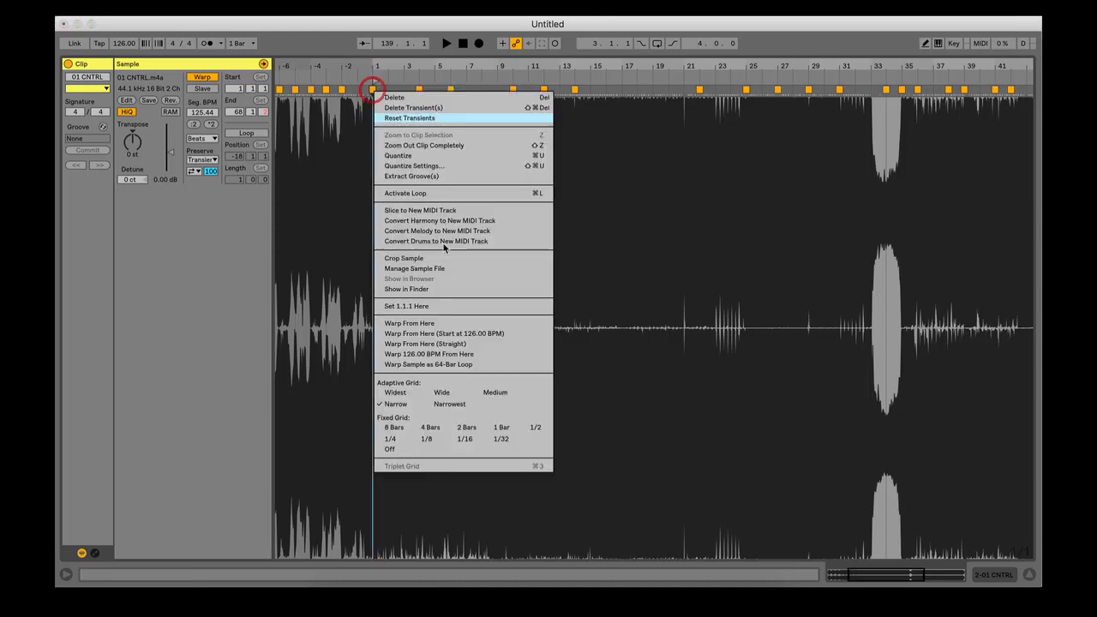
left_click(465, 335)
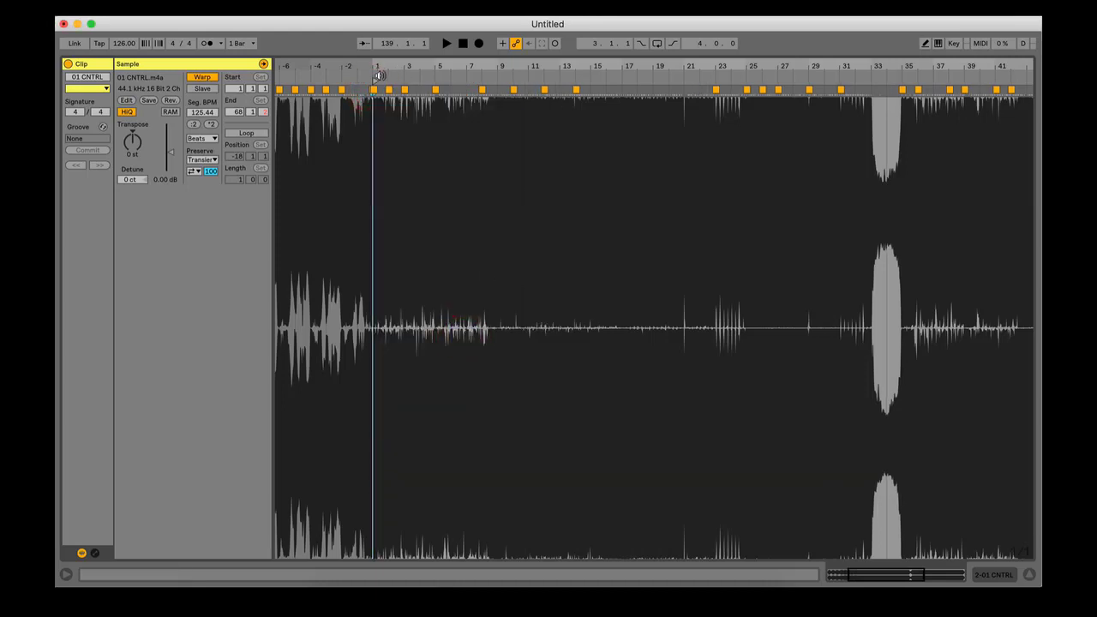
left_click_drag(500, 68, 512, 35)
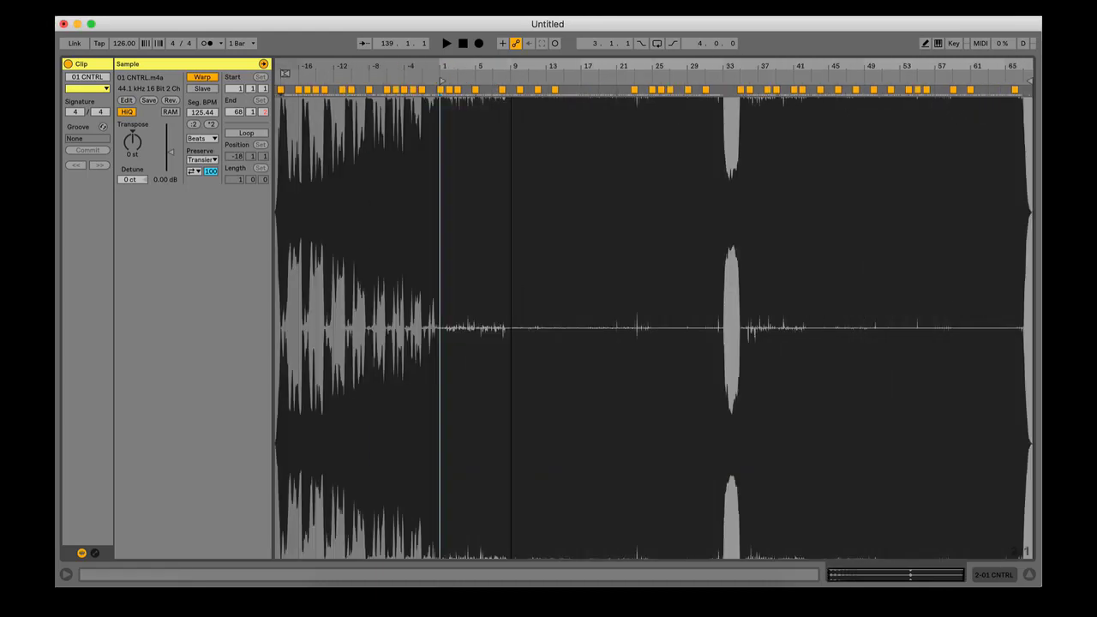
Step: Unsolo the CNTRL track in the arrangement and play both songs together from just before bar 121
left_click(984, 575)
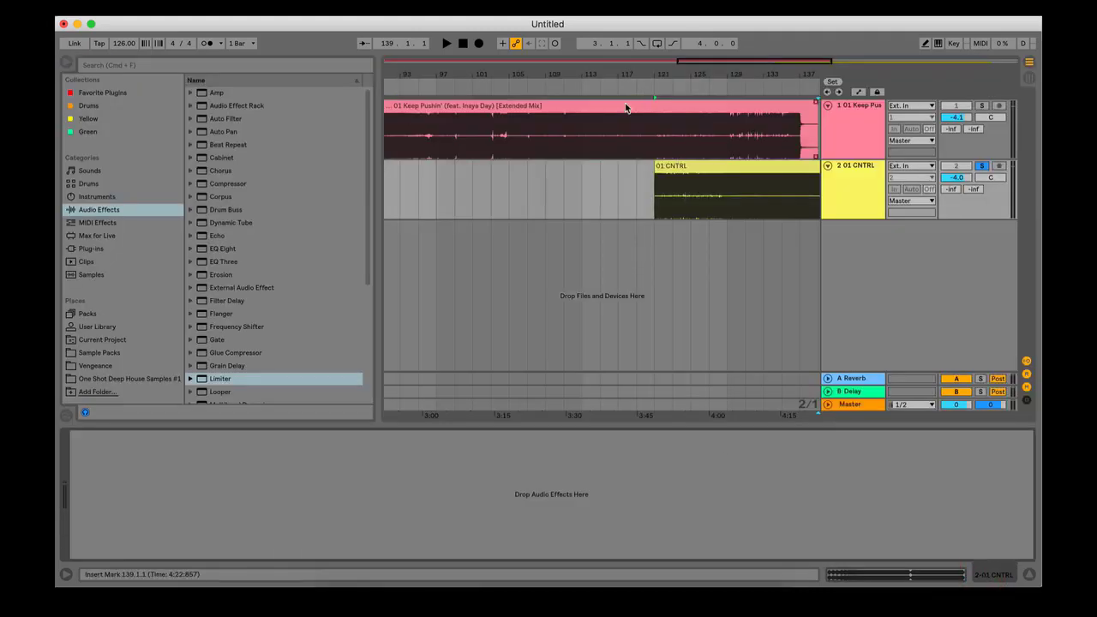
left_click(644, 85)
key("space")
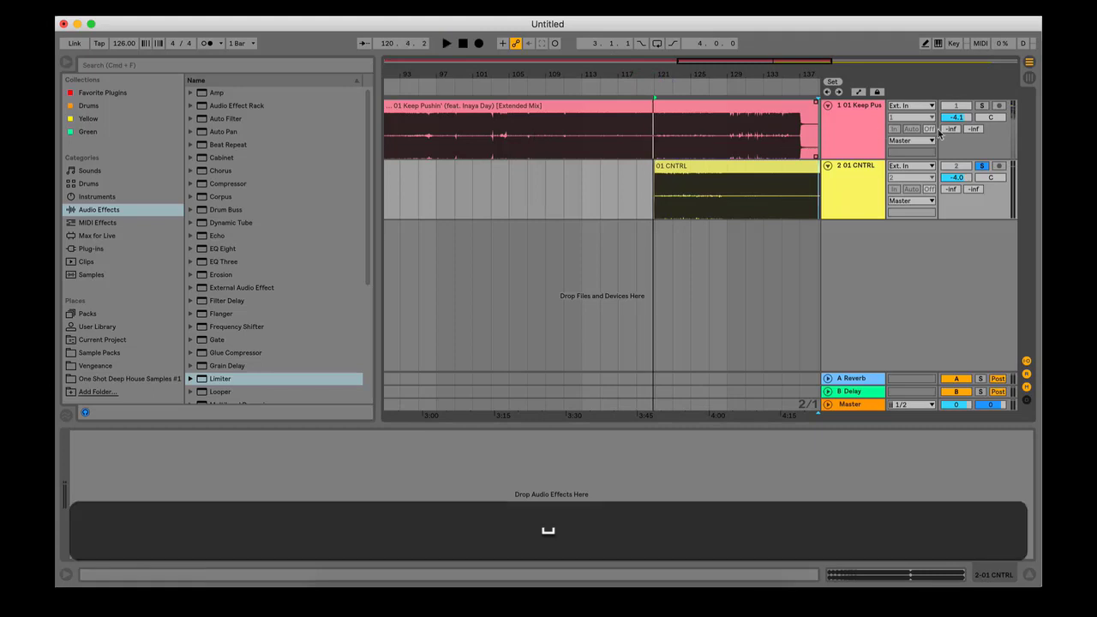
left_click(983, 168)
left_click(641, 81)
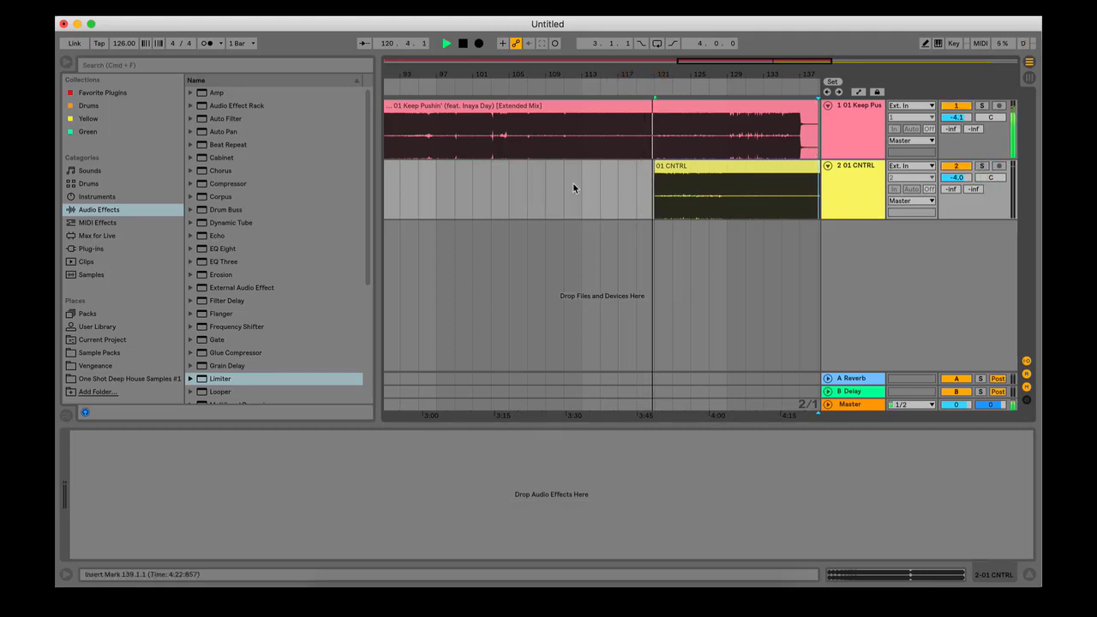
key("space")
Step: Warp the CNTRL clip straight from its 1.1.1 marker and return to the arrangement
double_click(671, 167)
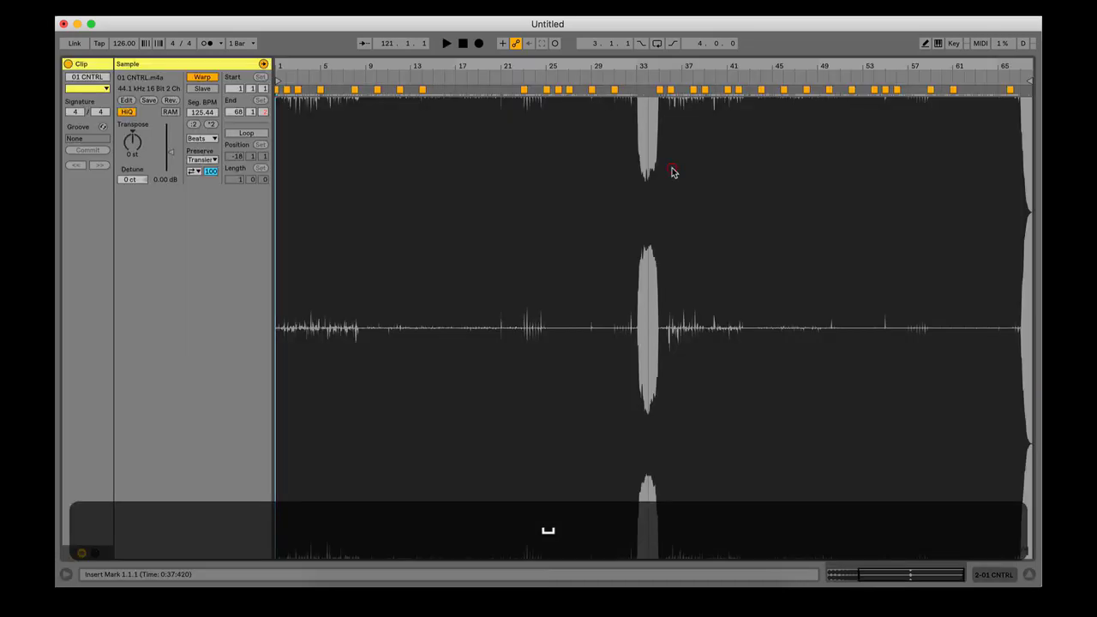
left_click_drag(281, 66, 507, 378)
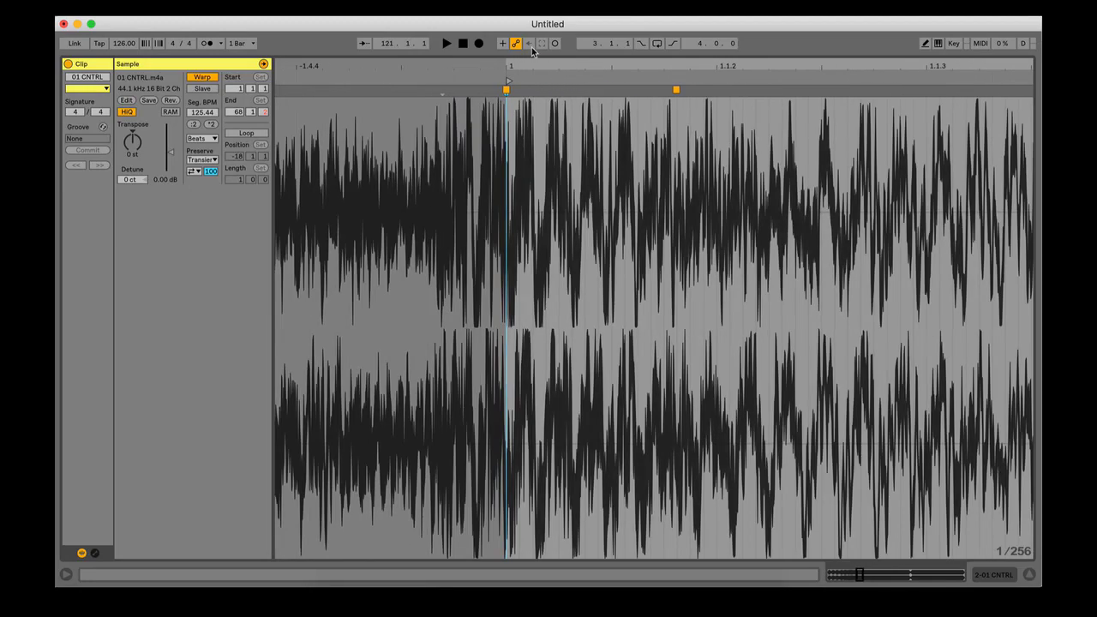
right_click(507, 88)
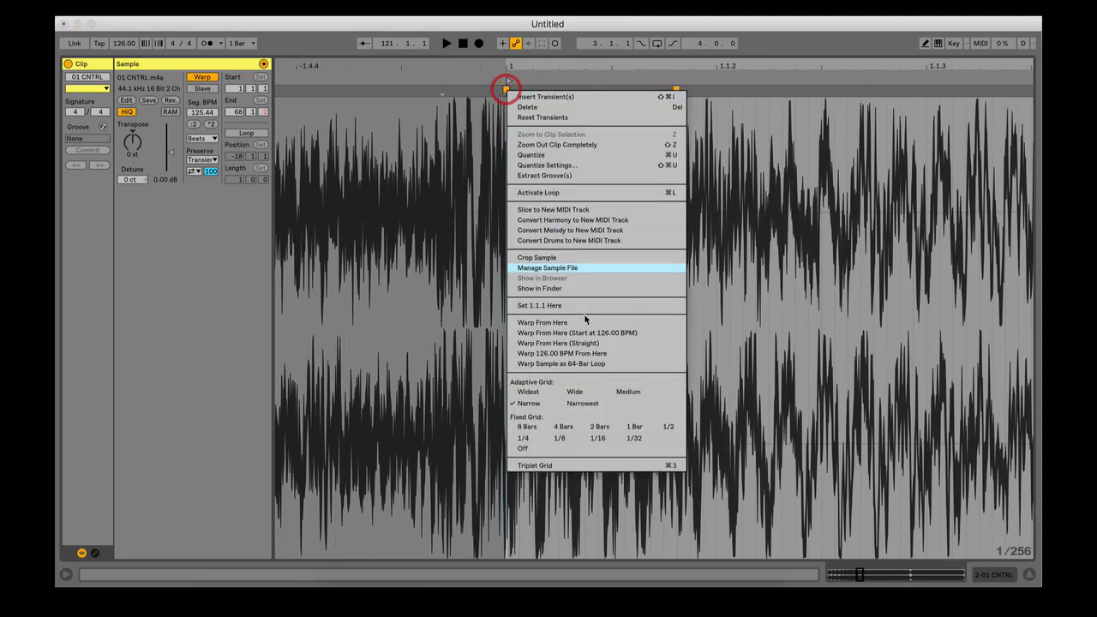
left_click(549, 344)
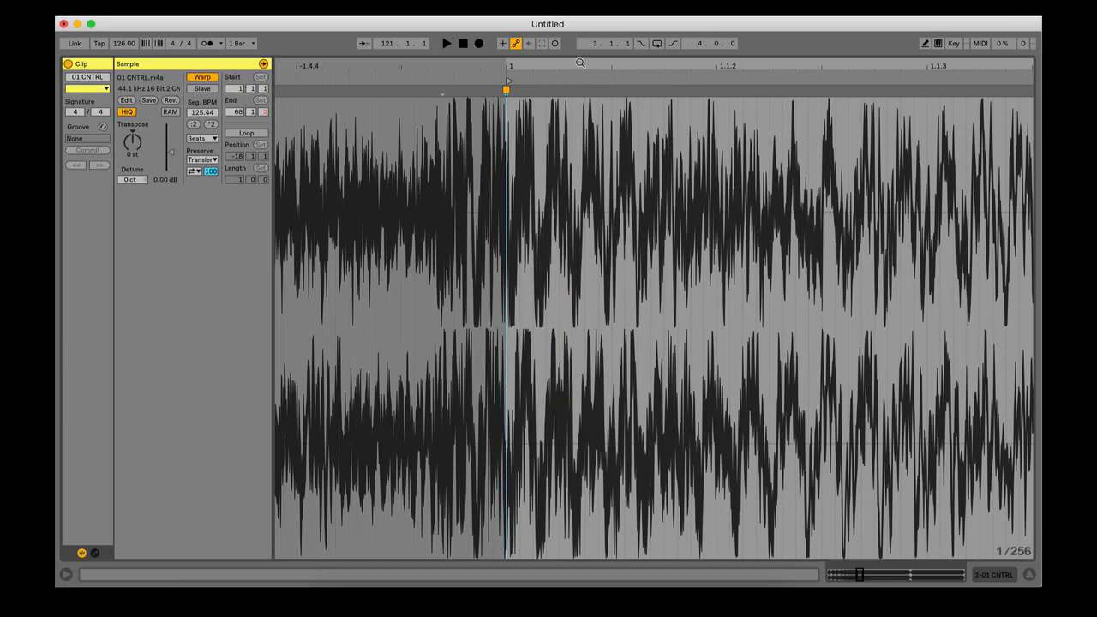
mouse_move(580, 63)
left_mouse_down()
mouse_move(574, 21)
mouse_move(557, 13)
left_mouse_up()
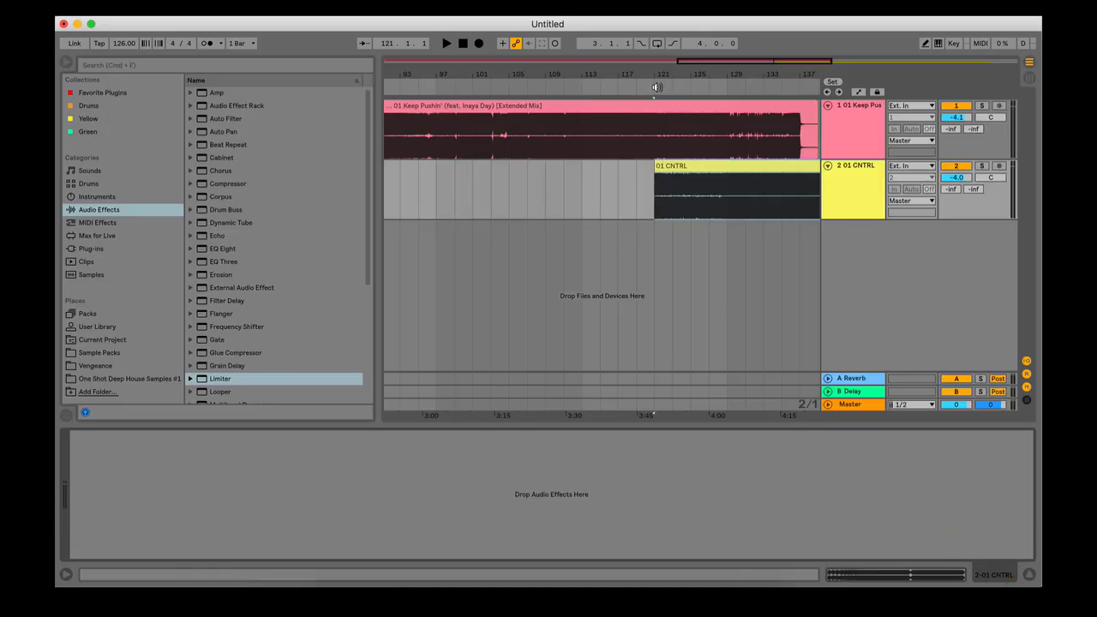
Step: Play the transition from bar 121, and move the CNTRL clip to start at bar 129
left_click(656, 86)
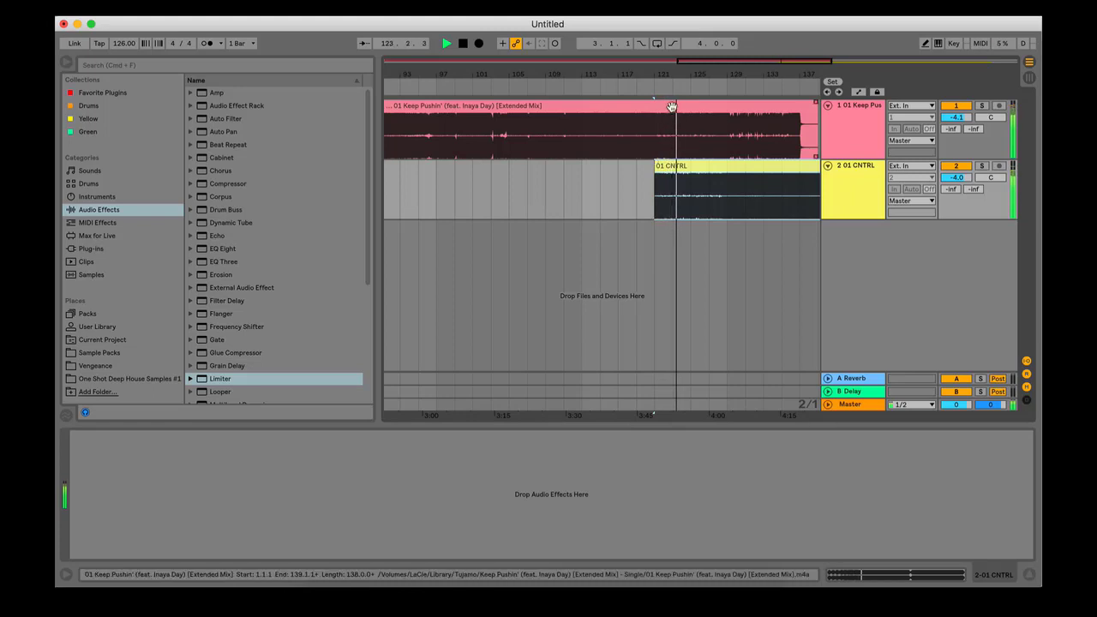
key("space")
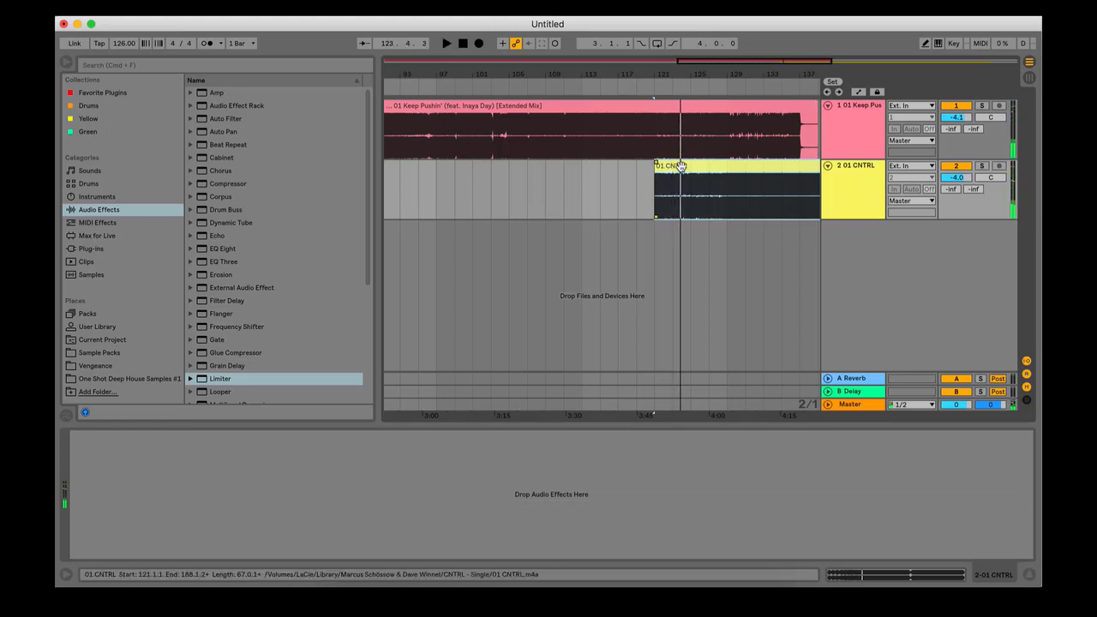
left_click_drag(671, 167, 734, 166)
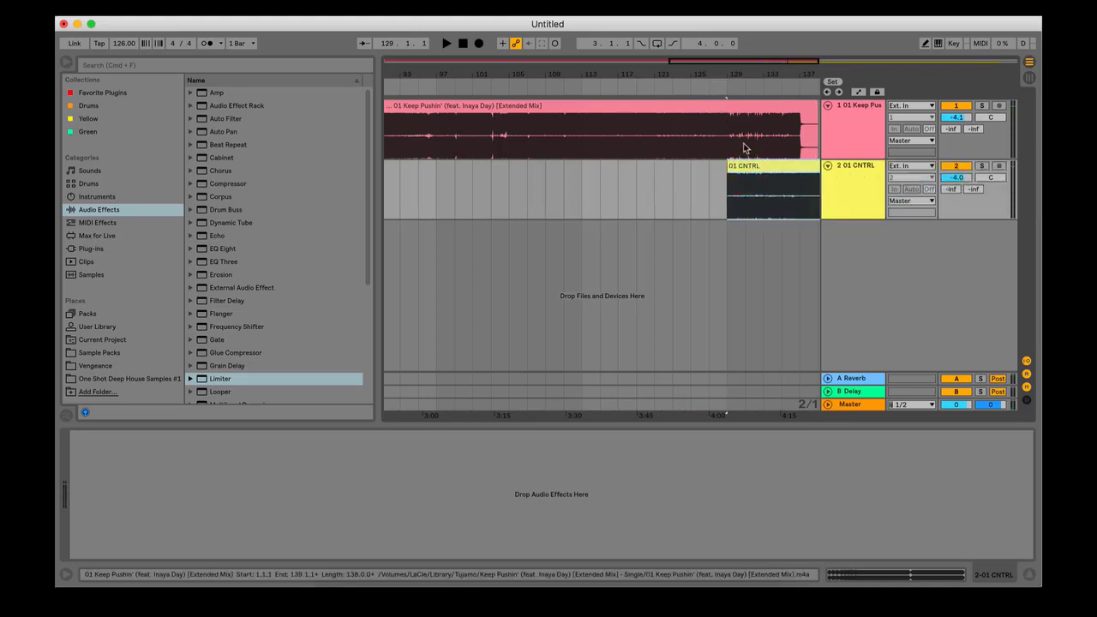
Step: Try the CNTRL clip at bar 133, play Keep Pushin' from bar 129, and move the clip back to bar 129
left_click(685, 109)
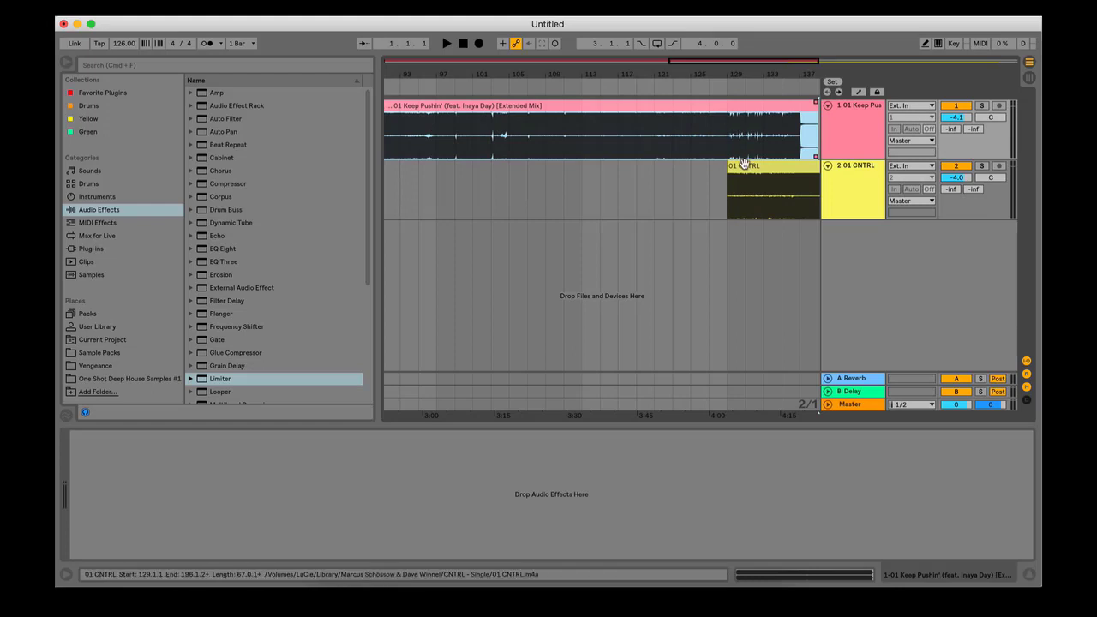
left_click_drag(745, 164, 782, 167)
key("space")
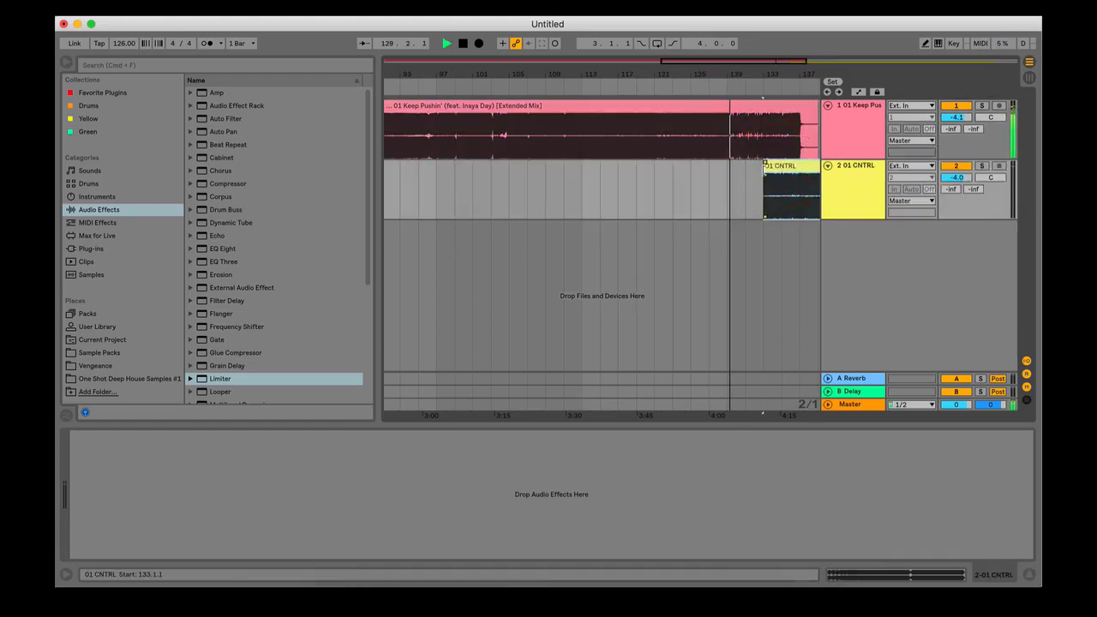
left_click(463, 43)
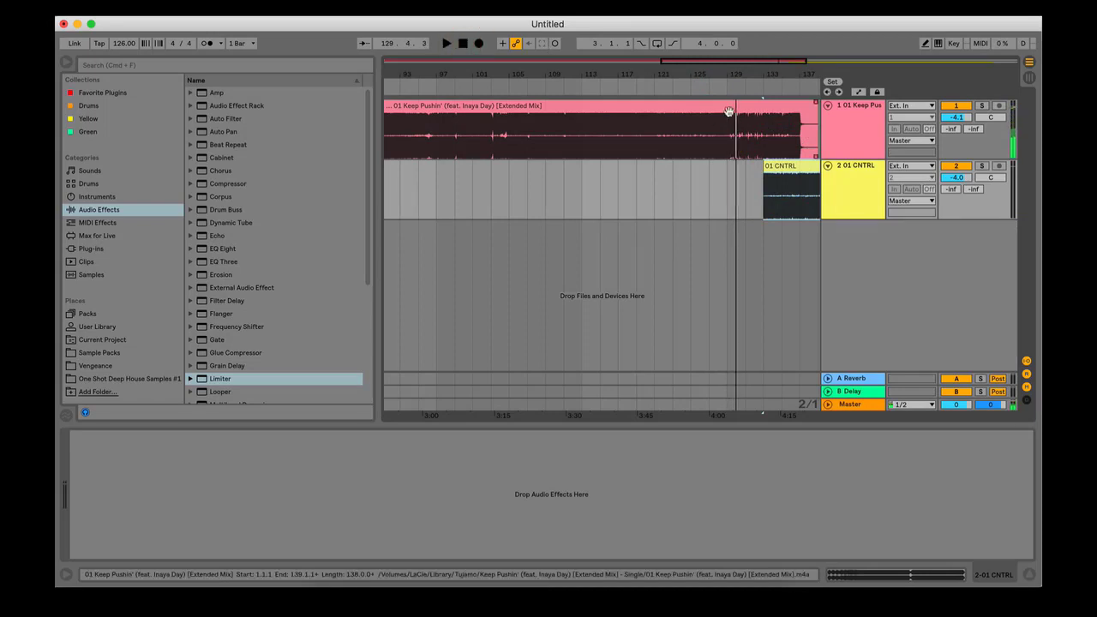
left_click_drag(779, 166, 733, 181)
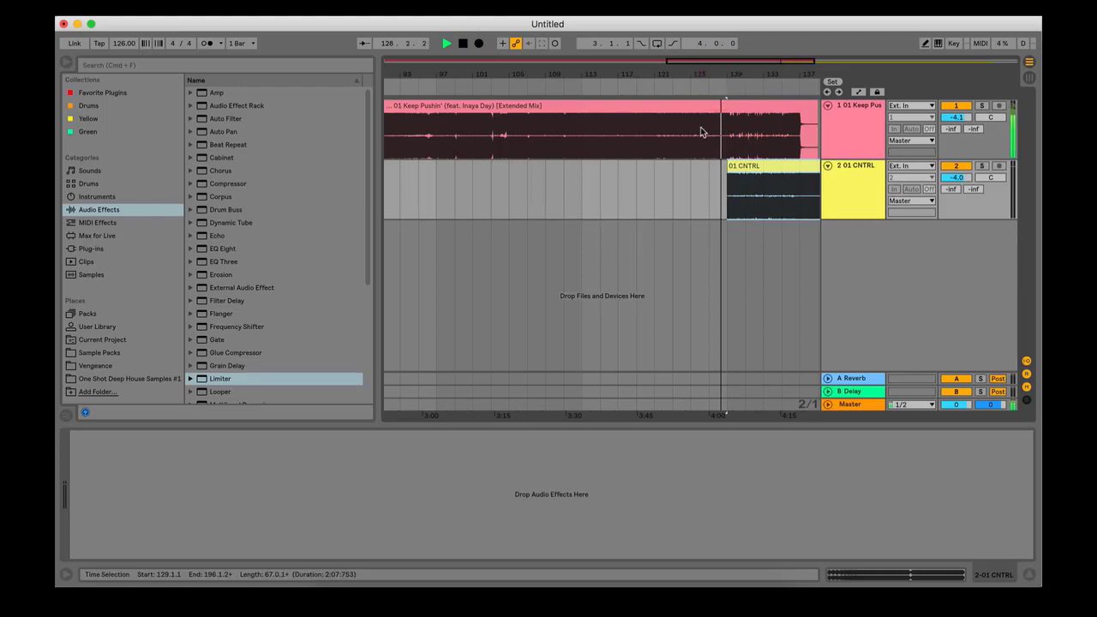
Step: Examine the CNTRL clip's waveform around the 1.1.1 marker and beat 1.2, and return to the arrangement
left_click_drag(733, 85, 670, 87)
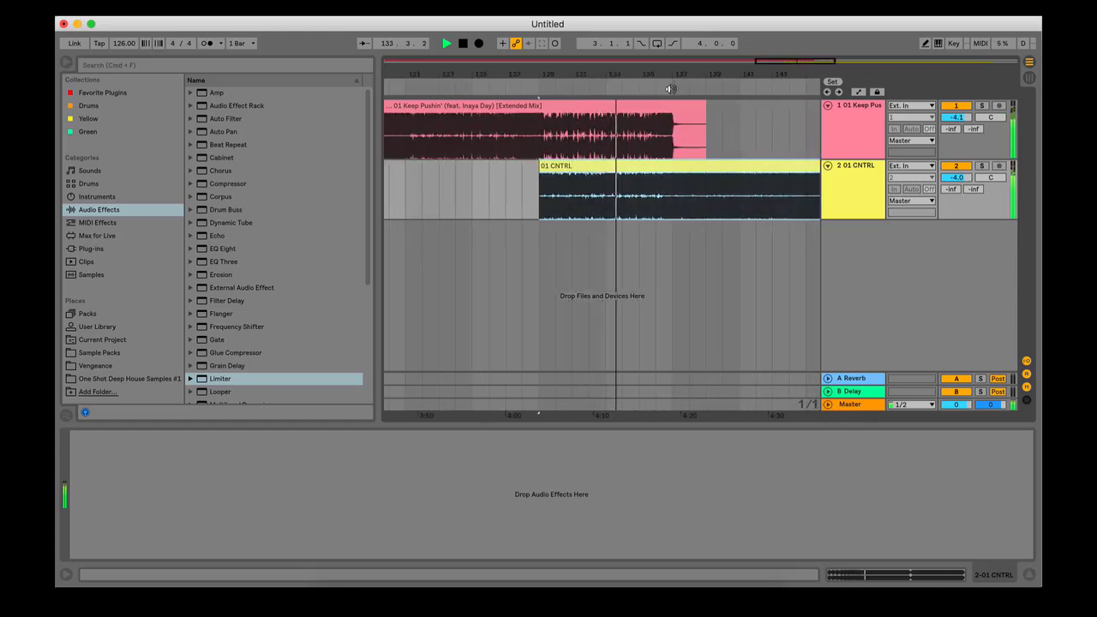
key("space")
double_click(611, 167)
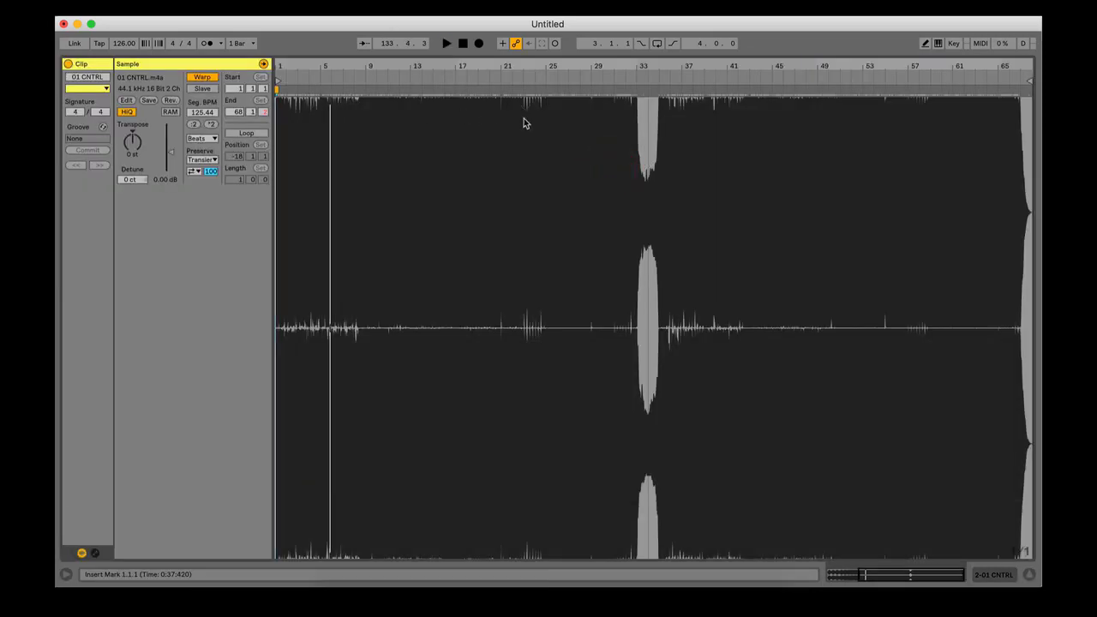
left_click_drag(330, 61, 487, 61)
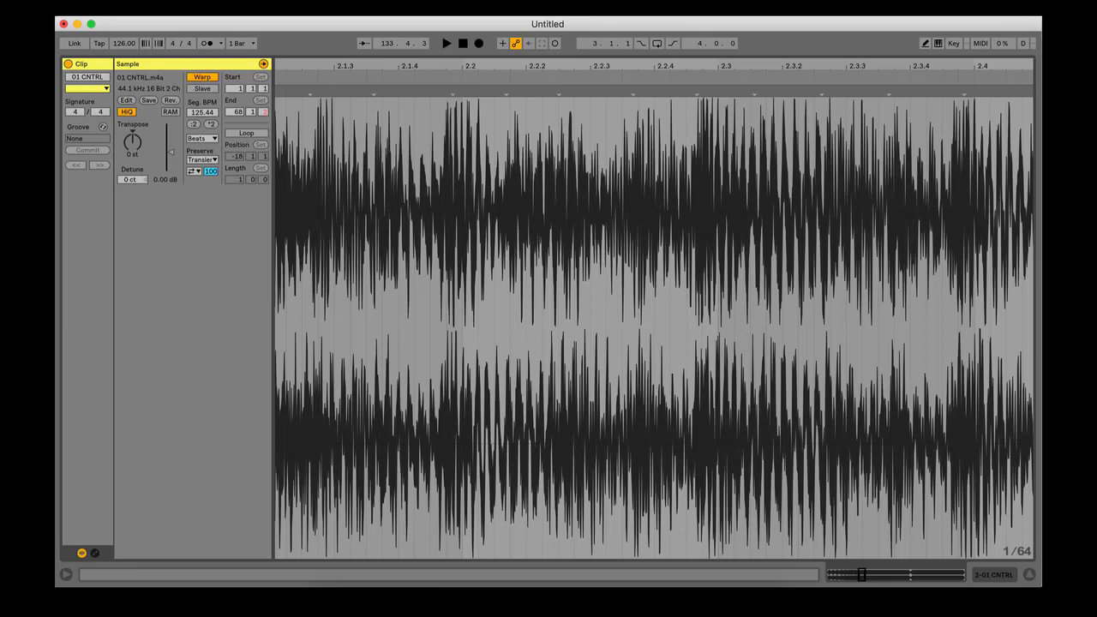
left_click_drag(720, 91, 820, 68)
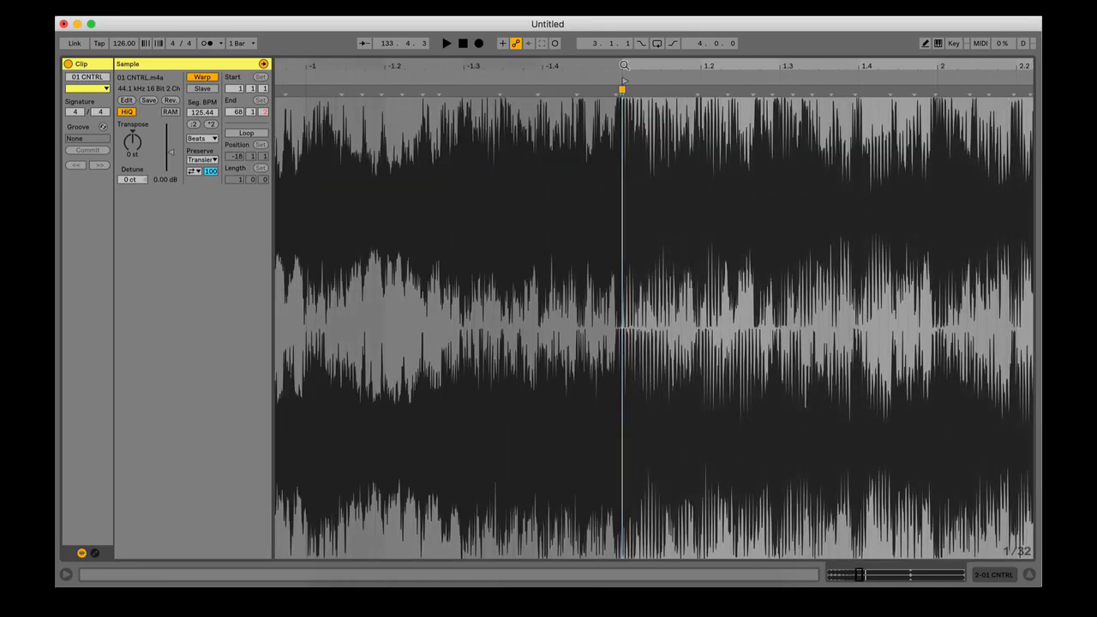
mouse_move(624, 65)
left_mouse_down()
mouse_move(374, 111)
mouse_move(437, 128)
mouse_move(320, 126)
mouse_move(375, 84)
left_mouse_up()
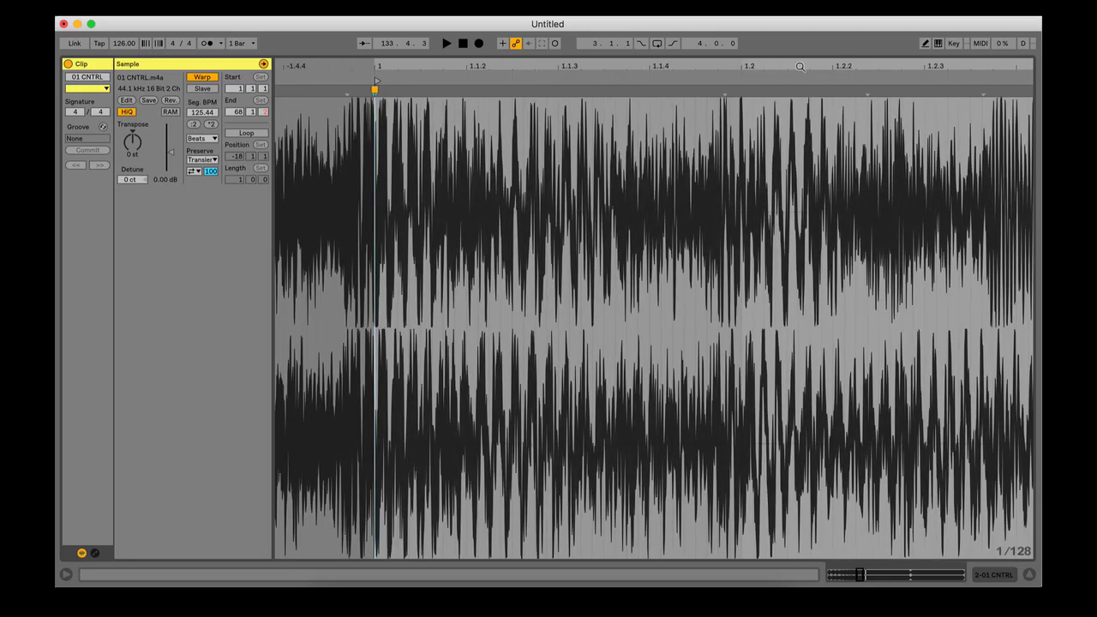
double_click(726, 90)
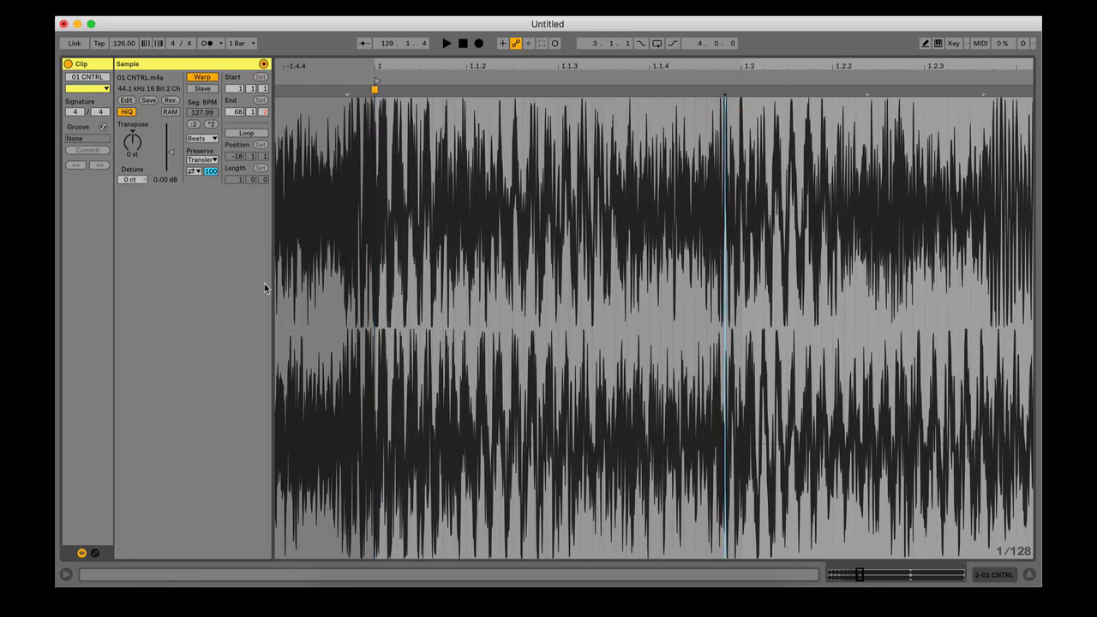
left_click(1002, 575)
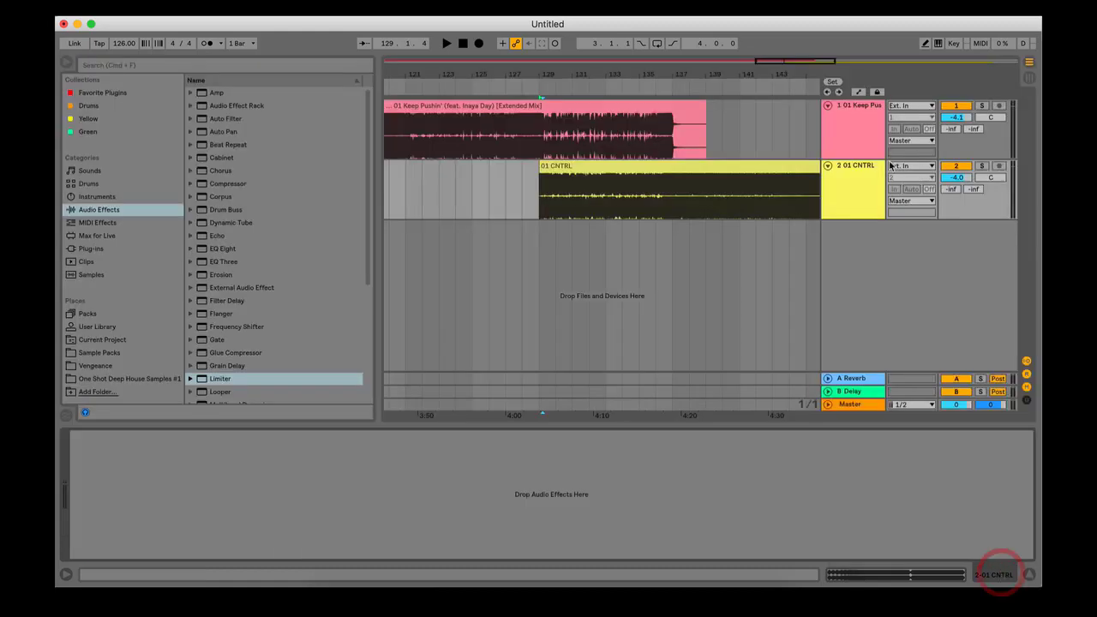
Step: Solo the CNTRL track, open its clip at the 1.1.1 marker, and play it from there
left_click(982, 166)
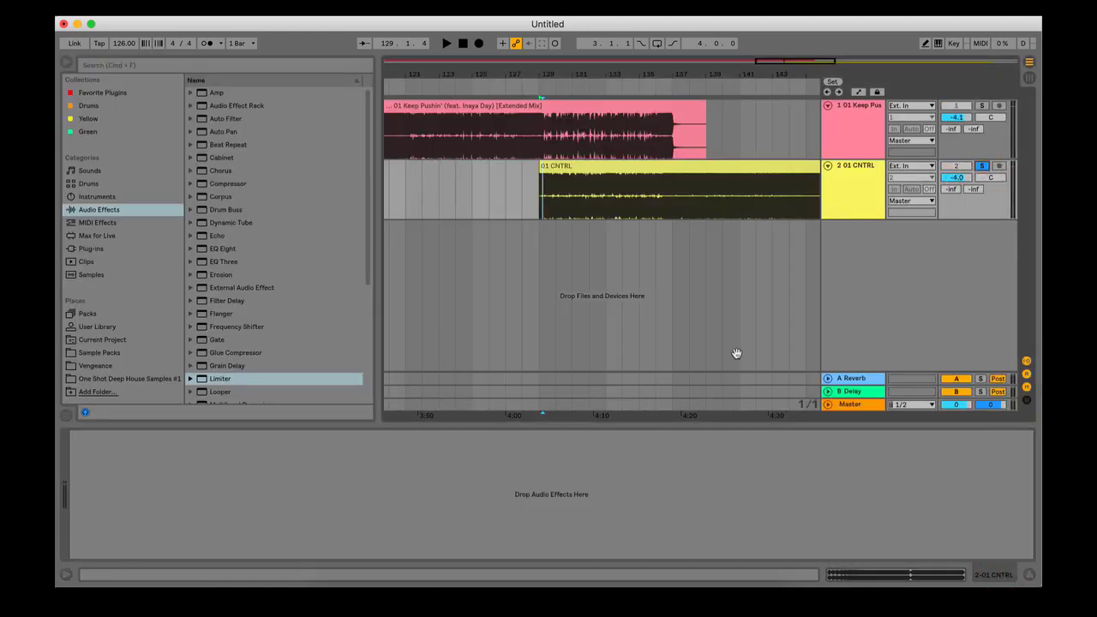
left_click(567, 166)
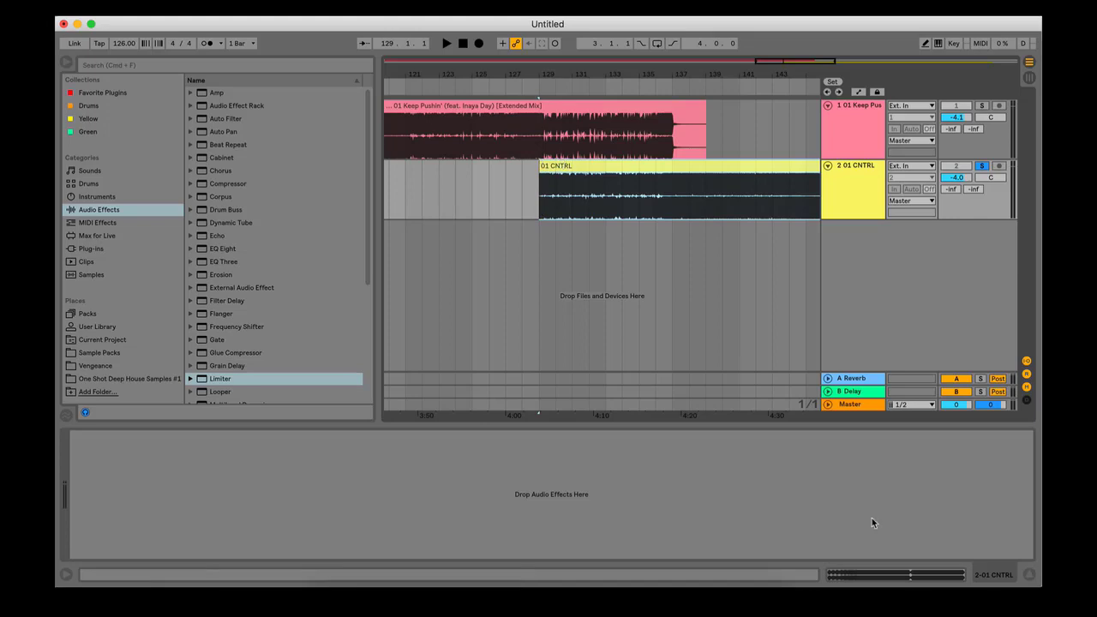
double_click(600, 165)
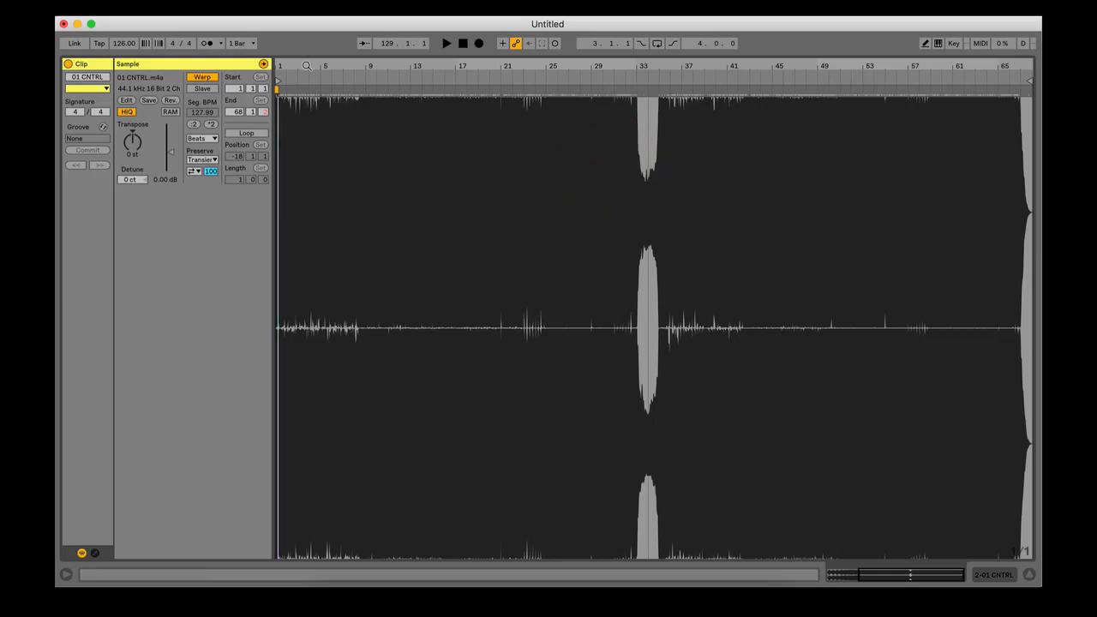
left_click_drag(309, 67, 621, 201)
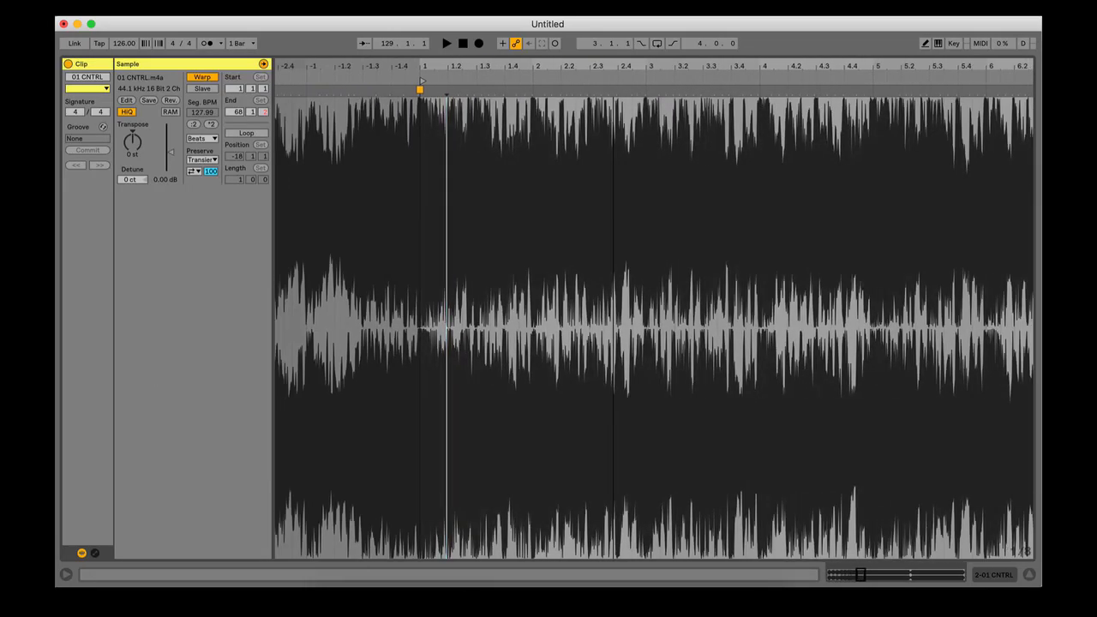
left_click(431, 73)
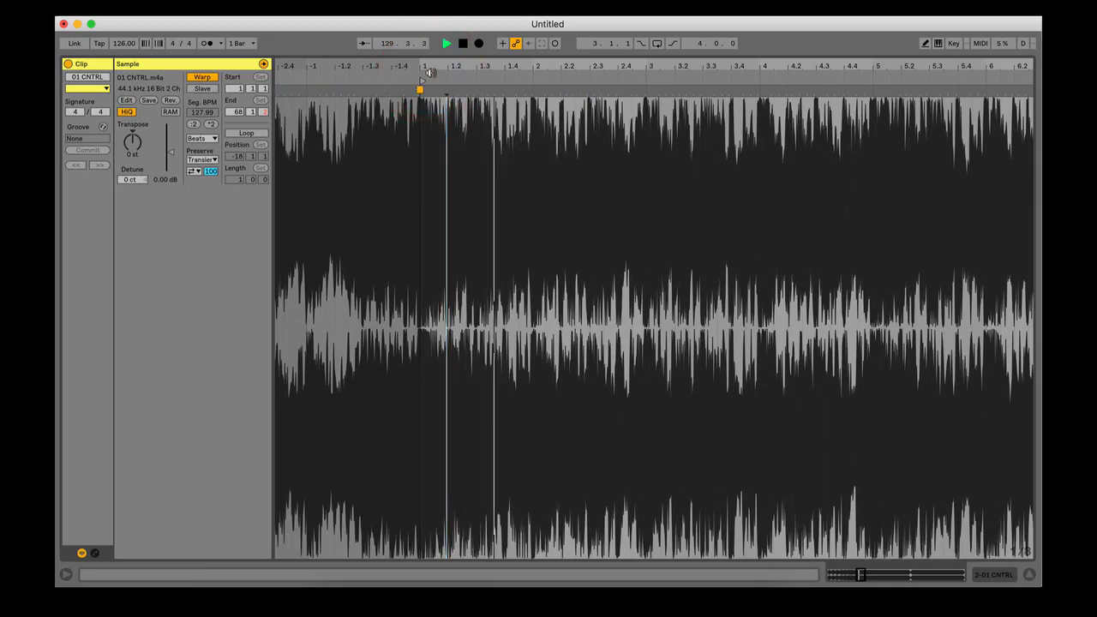
key("space")
Step: Align the CNTRL transient just before beat 1.2 with the 1.2.1 grid line and play the clip from bar 1
left_click_drag(431, 73, 431, 145)
left_click_drag(510, 90, 563, 64)
left_click(461, 75)
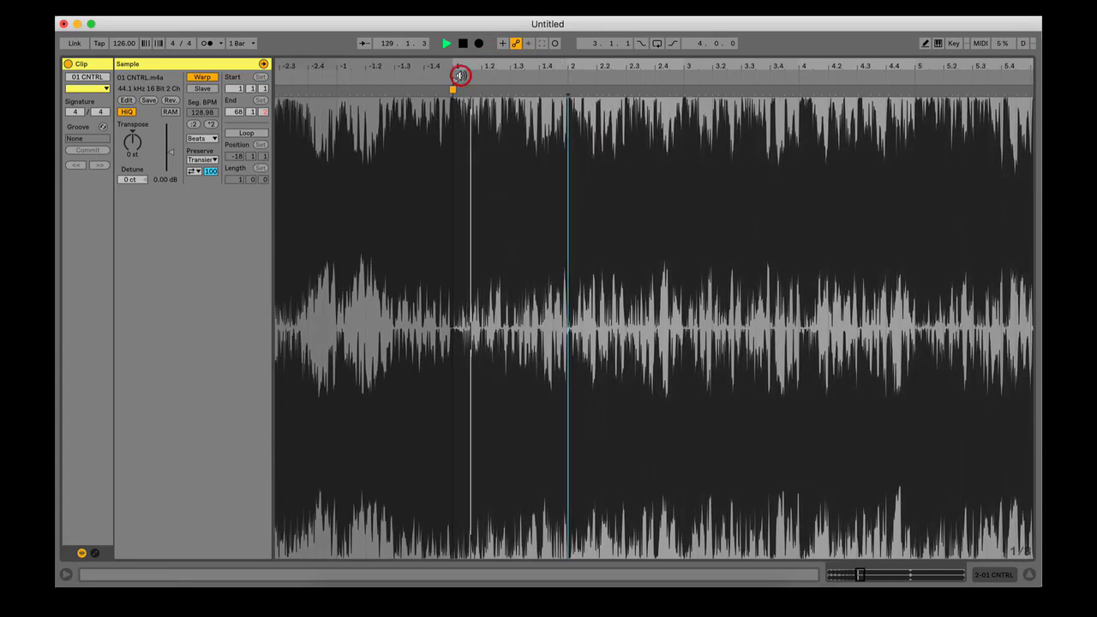
key("space")
mouse_move(475, 67)
left_mouse_down()
mouse_move(516, 111)
mouse_move(516, 132)
left_mouse_up()
left_click_drag(567, 91, 576, 89)
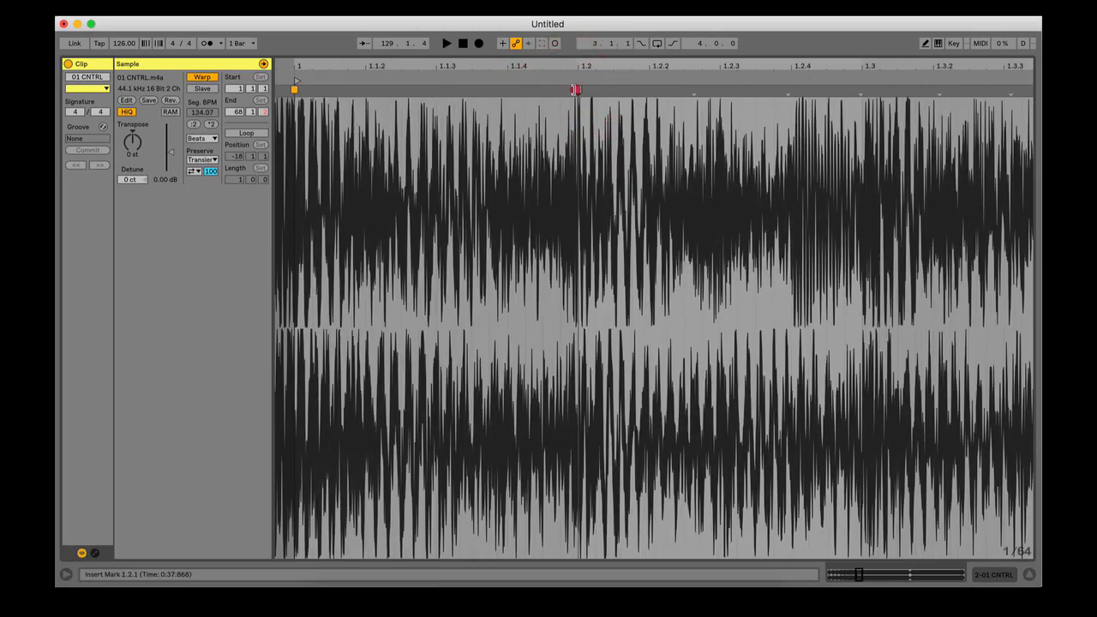
left_click_drag(518, 67, 497, 37)
left_click(457, 77)
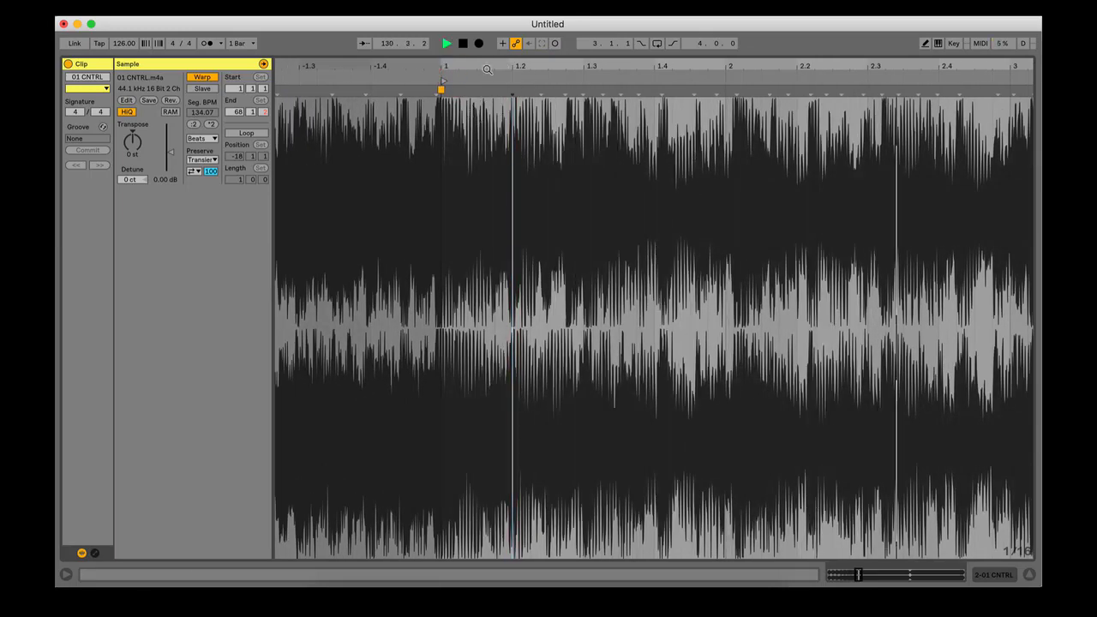
key("space")
Step: Set the CNTRL clip's warp mode to Complex Pro and play it from 1.1.1
left_click(205, 139)
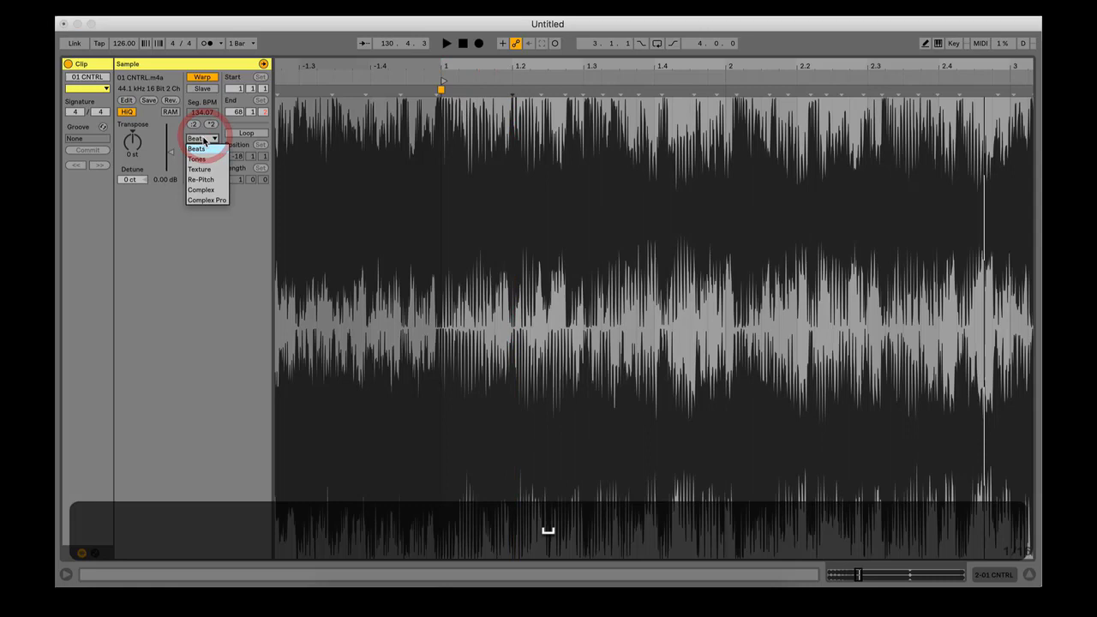
left_click(206, 204)
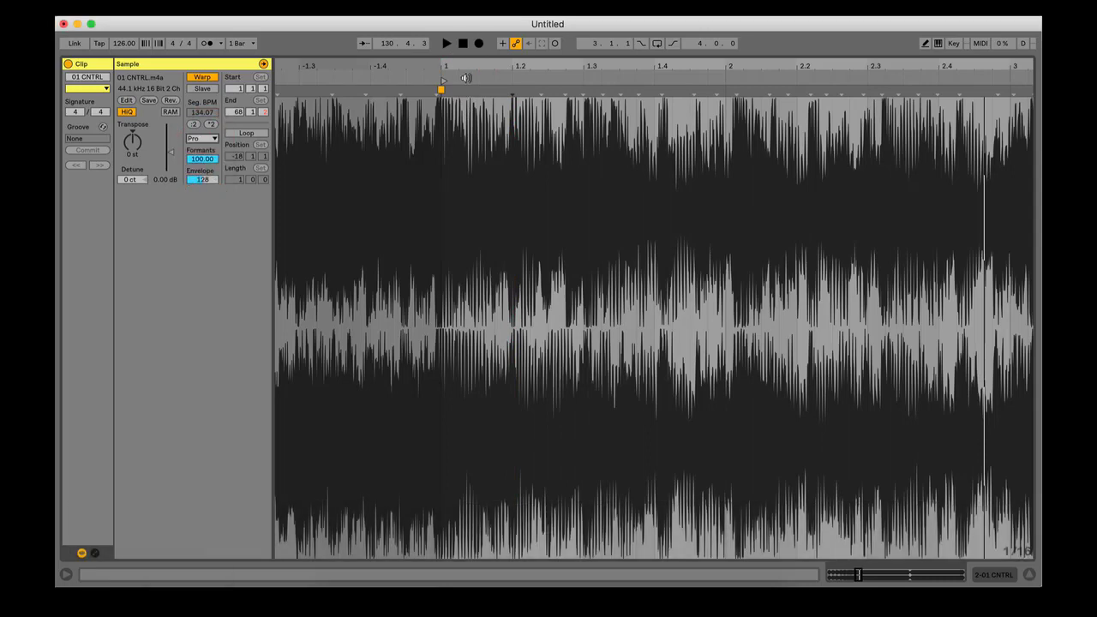
left_click(465, 78)
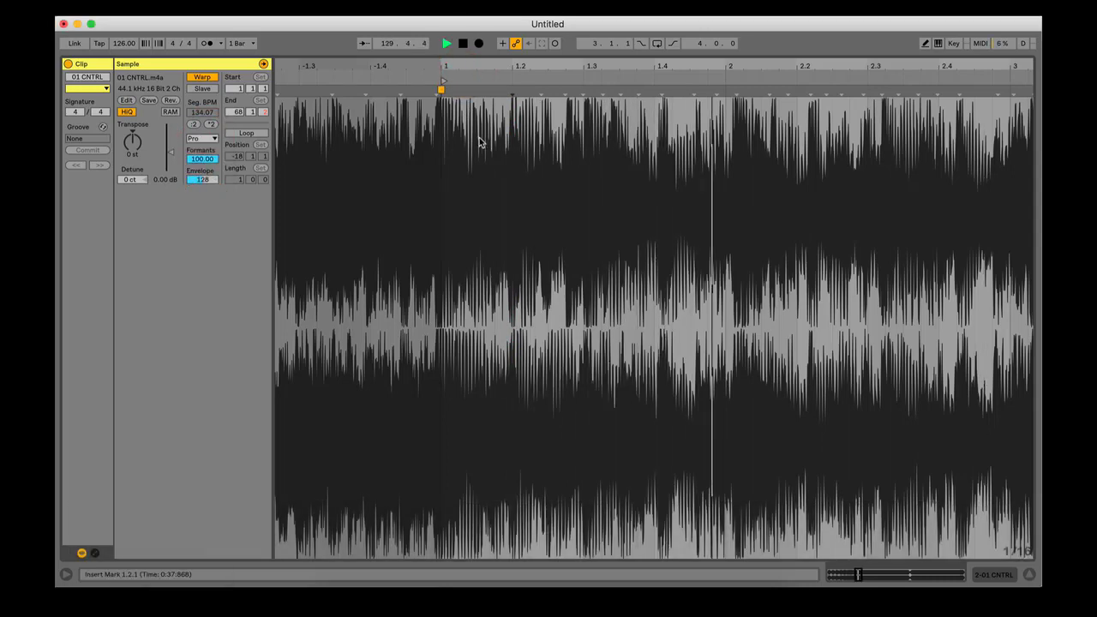
key("space")
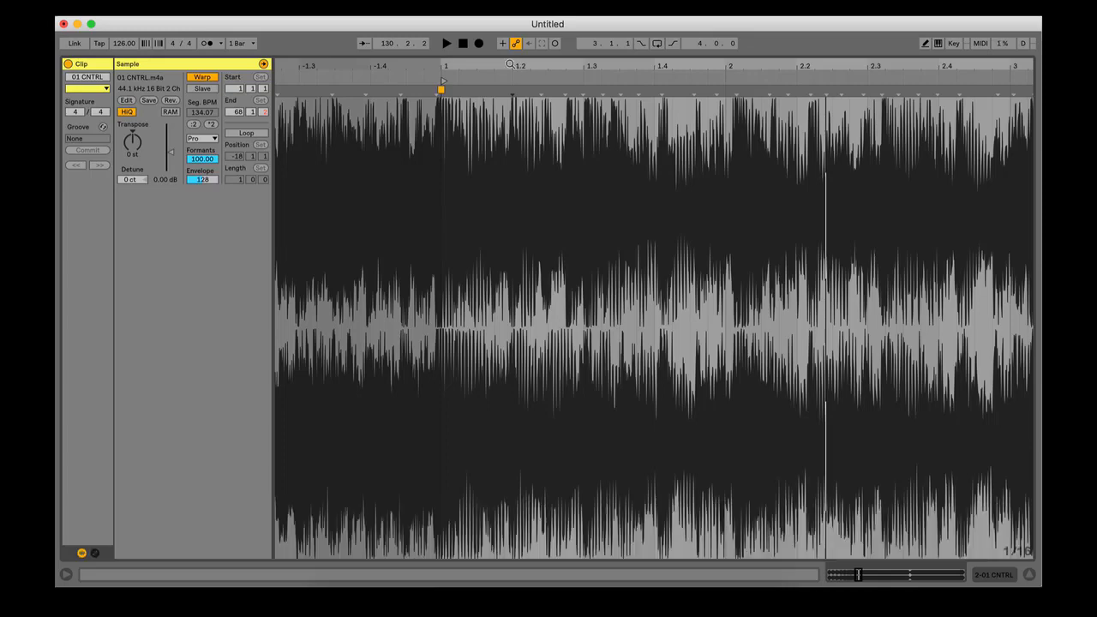
Step: Insert a warp marker at 1.2.1 in the CNTRL clip and warp straight from it
left_click_drag(514, 66, 551, 124)
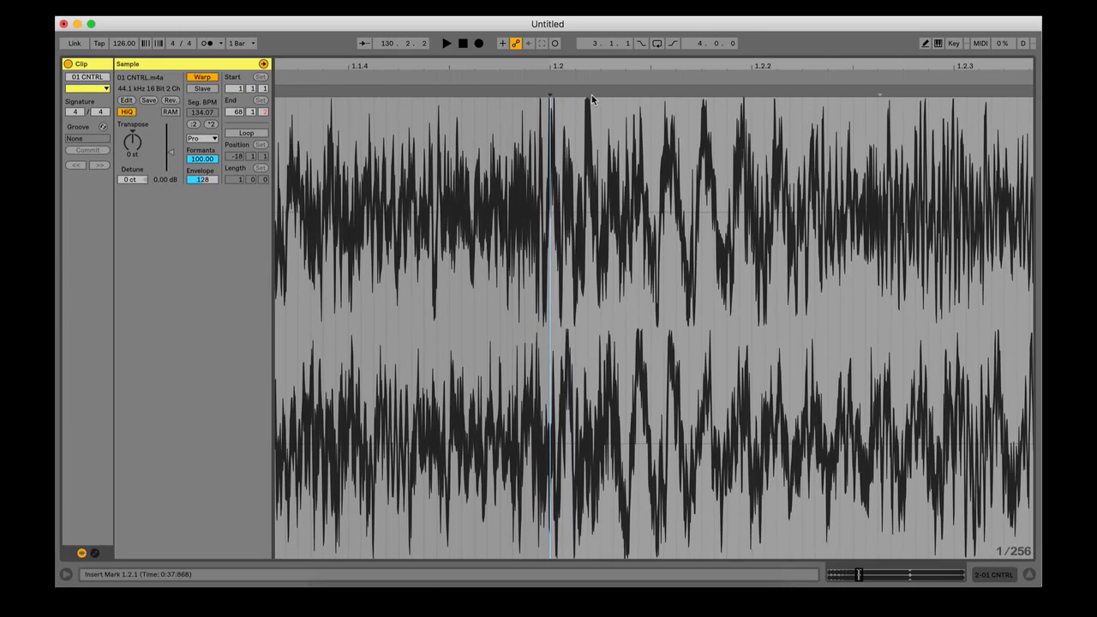
right_click(551, 94)
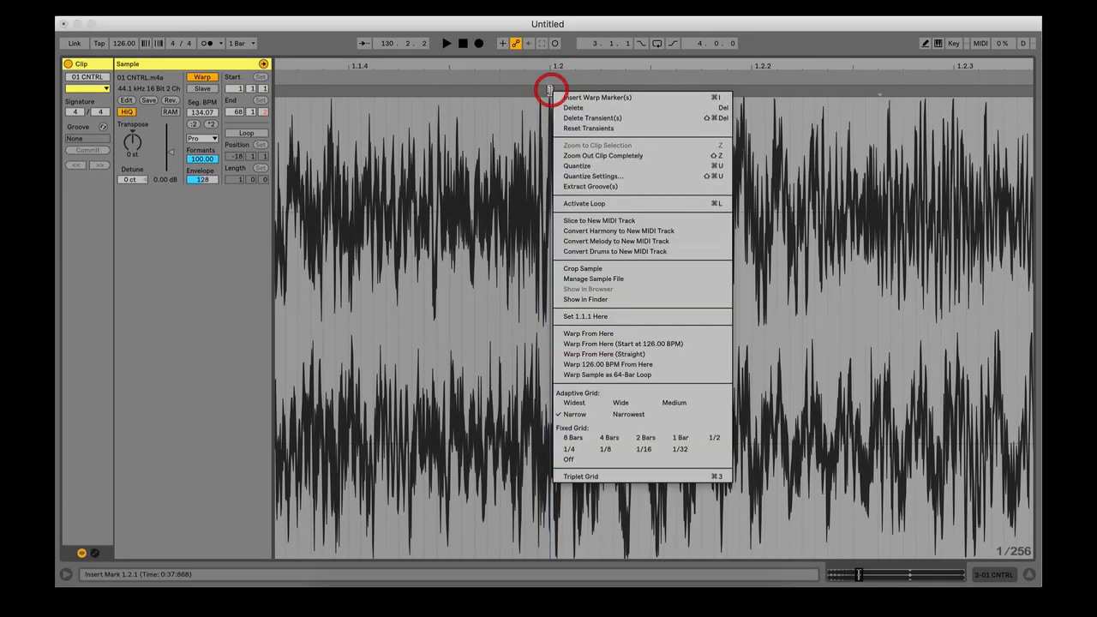
double_click(546, 88)
right_click(549, 89)
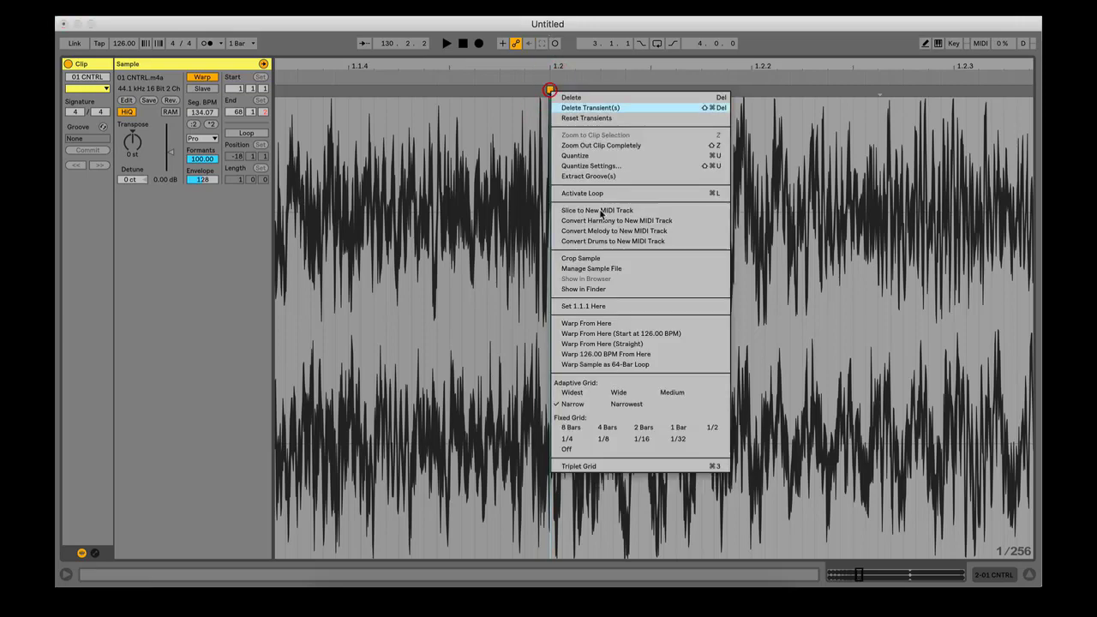
left_click(627, 343)
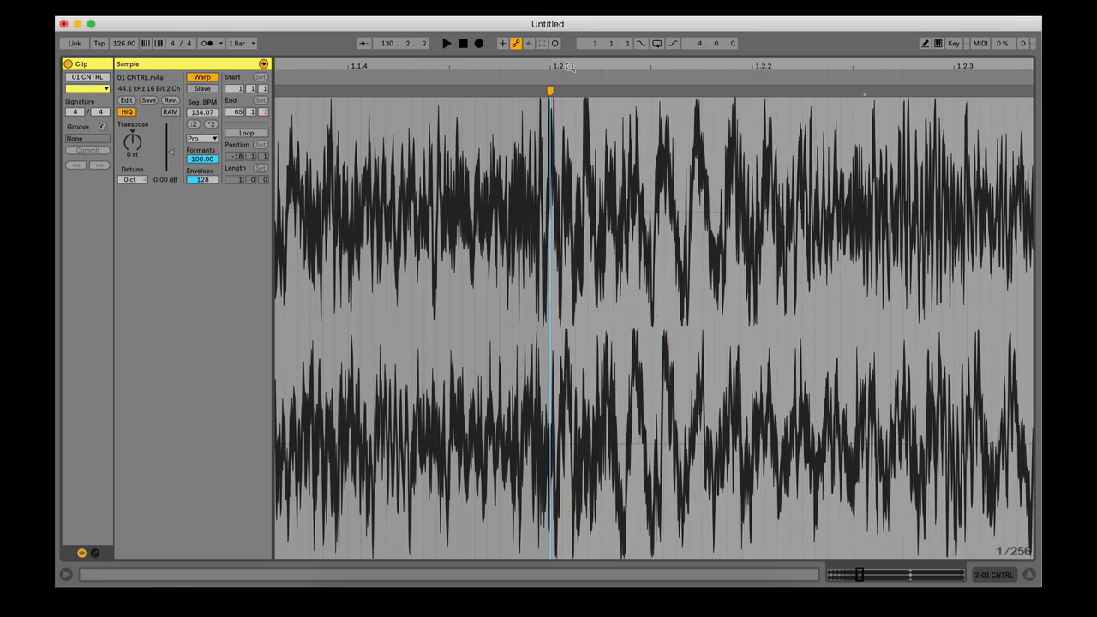
Step: Insert a warp marker at 2.3.1 in the CNTRL clip, warp straight from it, and return to the arrangement
key("minus")
left_click_drag(607, 72, 590, 64)
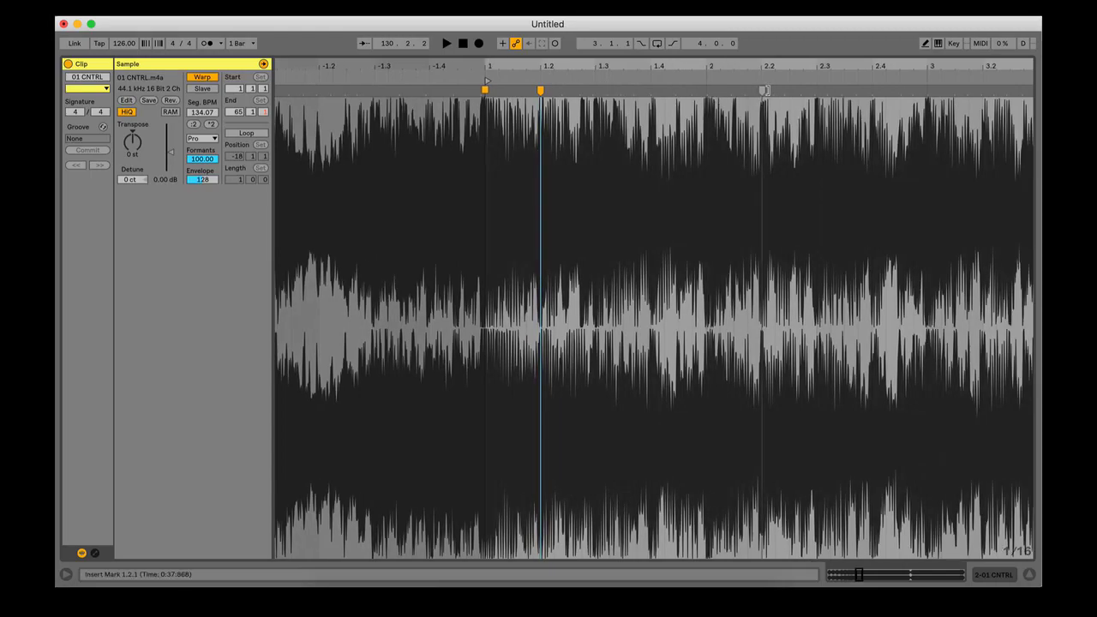
mouse_move(819, 66)
left_mouse_down()
mouse_move(751, 197)
mouse_move(751, 231)
mouse_move(743, 82)
mouse_move(714, 91)
mouse_move(729, 90)
left_mouse_up()
double_click(709, 89)
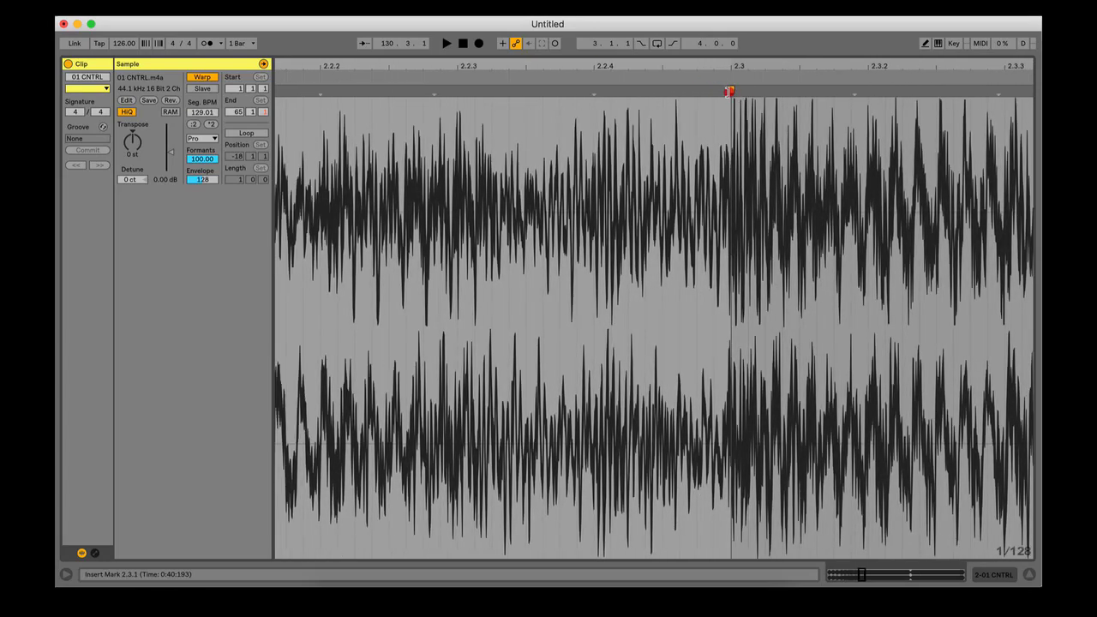
right_click(731, 89)
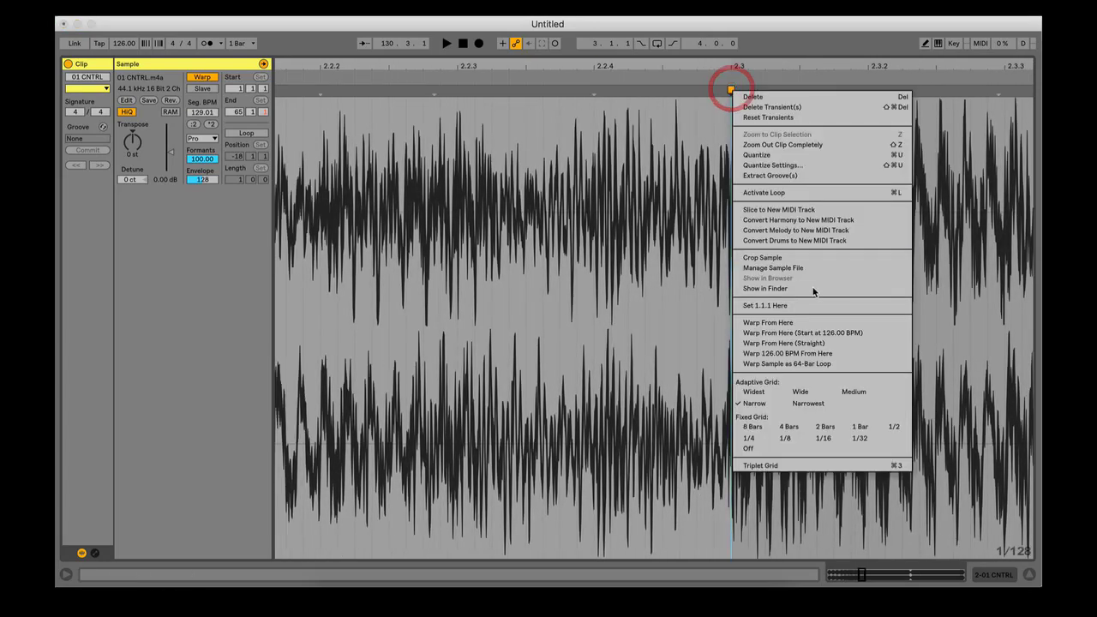
left_click(806, 341)
left_click_drag(727, 66, 727, 24)
left_click(986, 577)
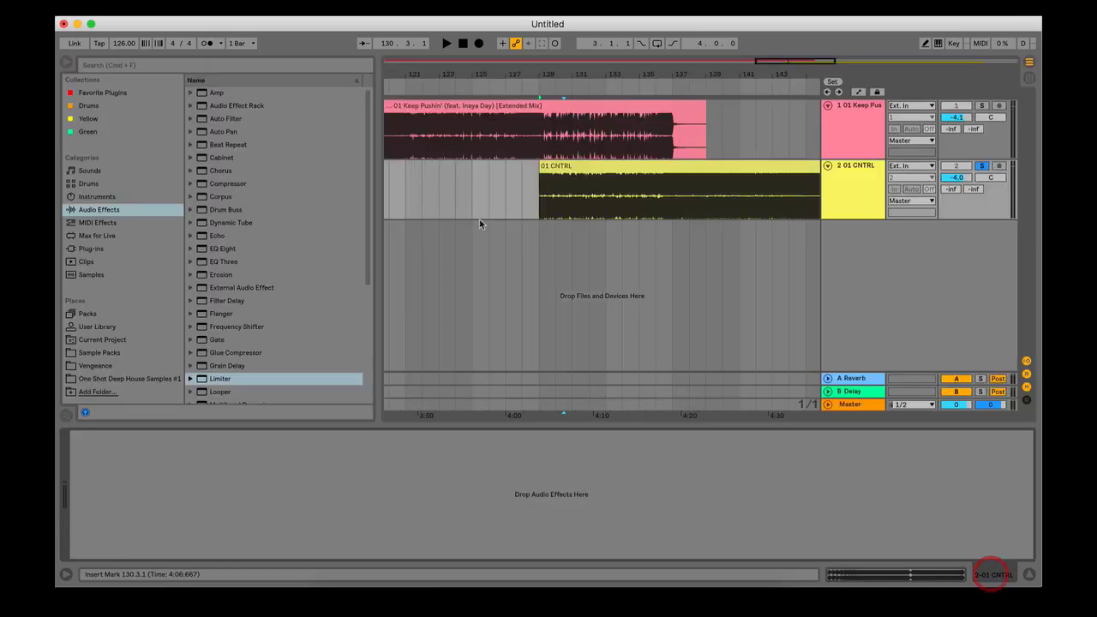
Step: Play CNTRL from bar 129, unsolo its track to hear both songs, and stop playback
left_click(532, 85)
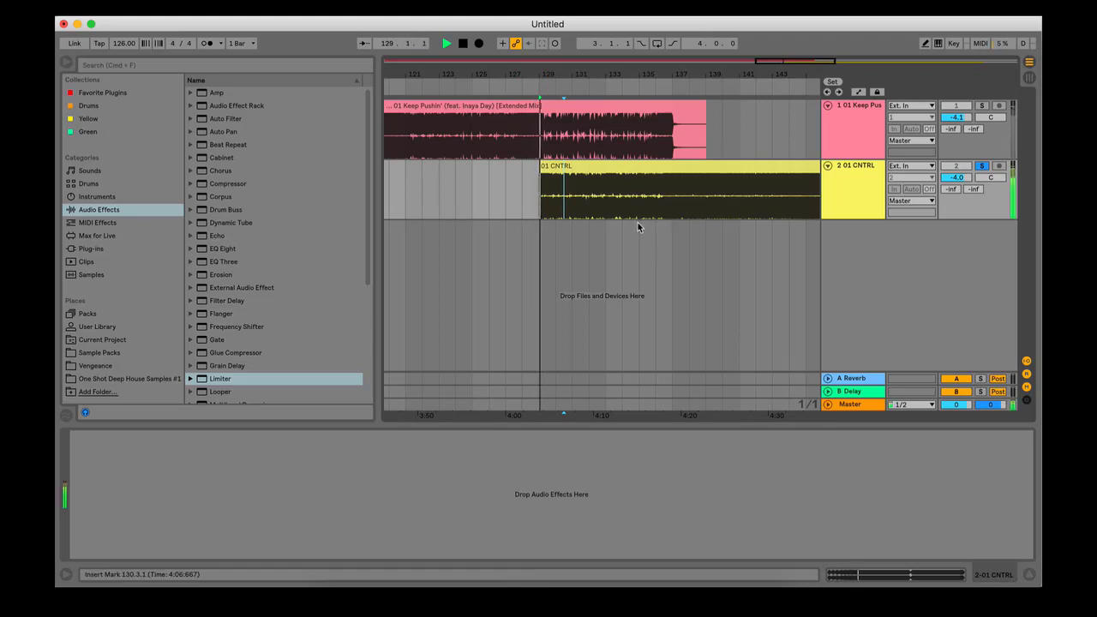
left_click(982, 165)
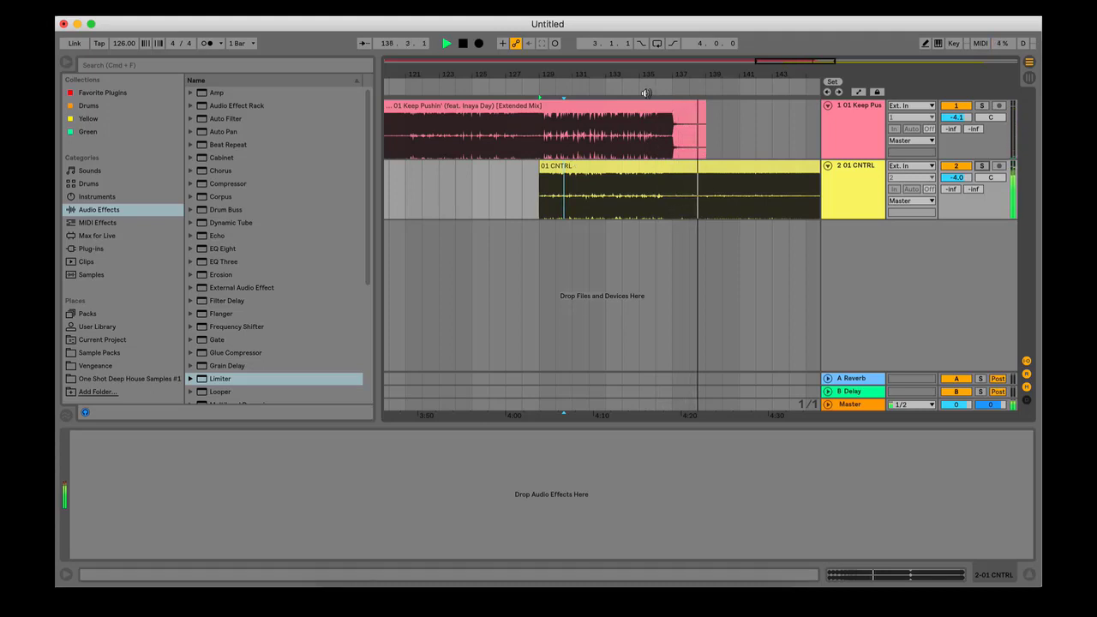
key("space")
Step: Insert an Auto Filter on the CNTRL track with its frequency at 30.0 Hz, and play the transition from bar 129
left_click(544, 166)
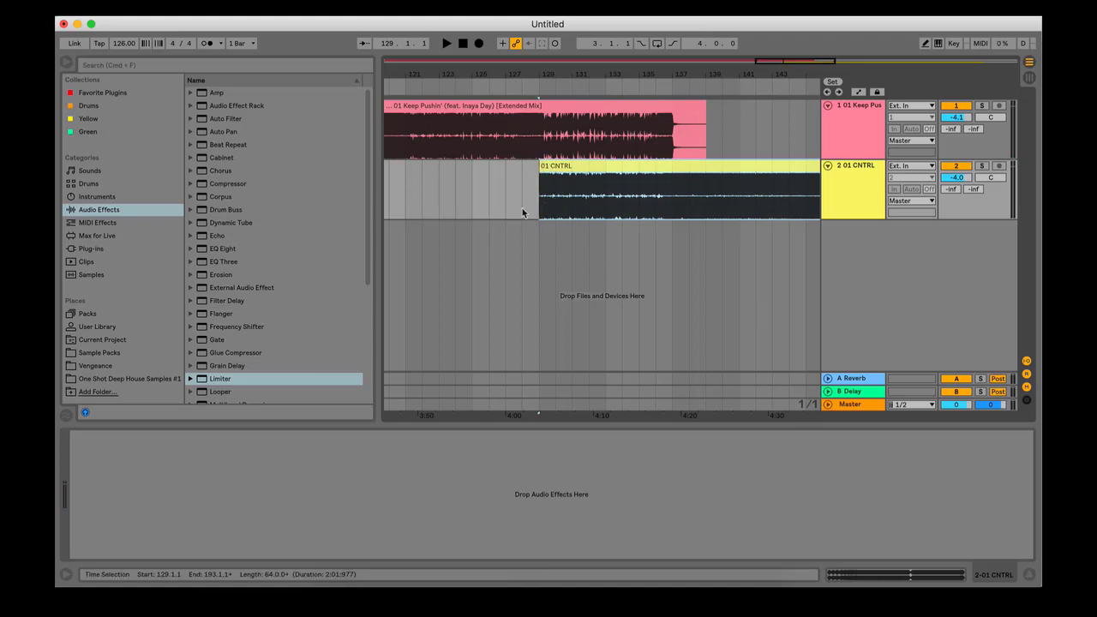
left_click(562, 186)
left_click(670, 105)
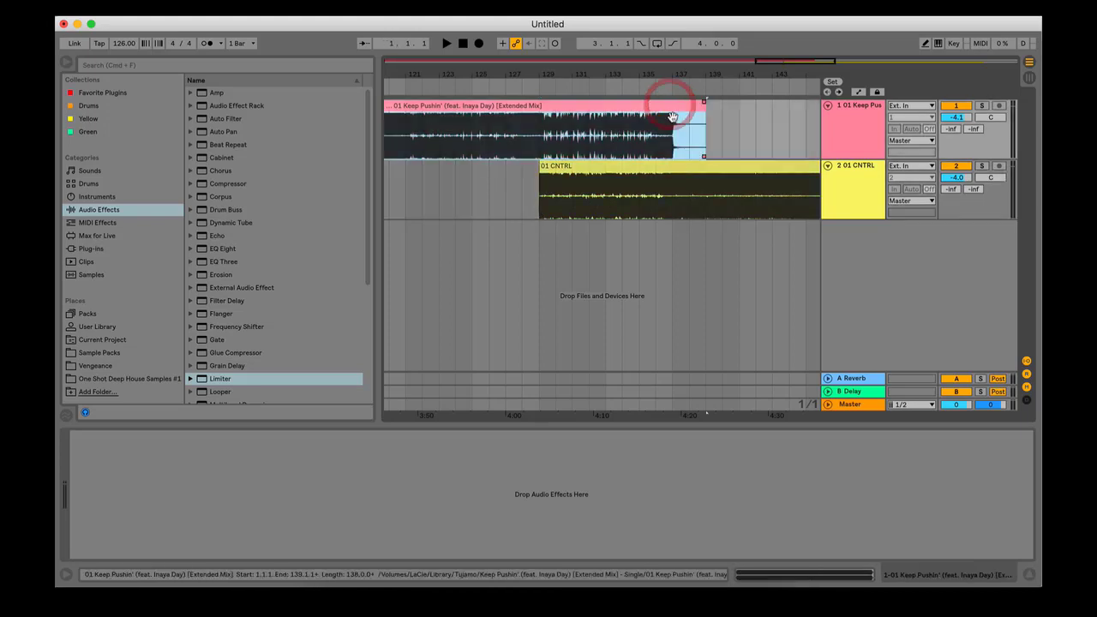
left_click(322, 148)
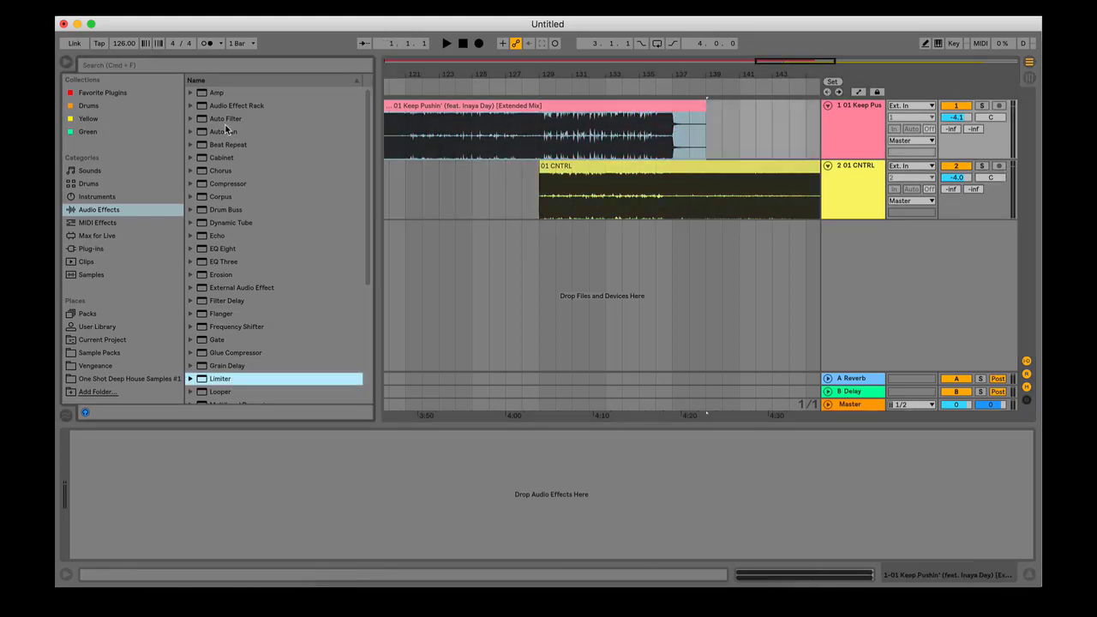
left_click(832, 179)
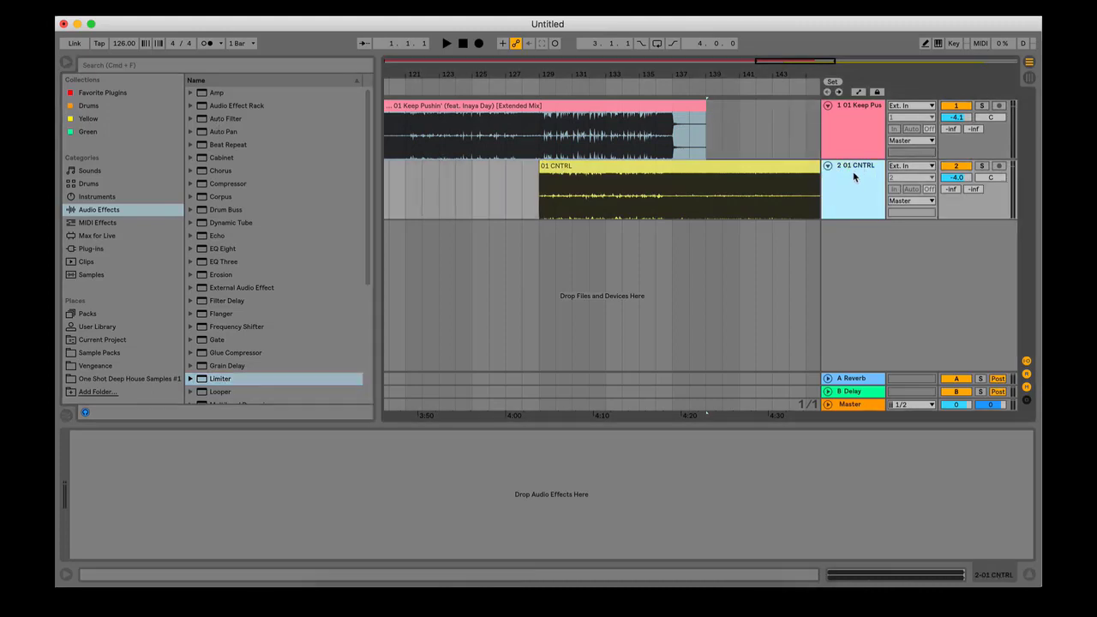
left_click_drag(236, 119, 265, 515)
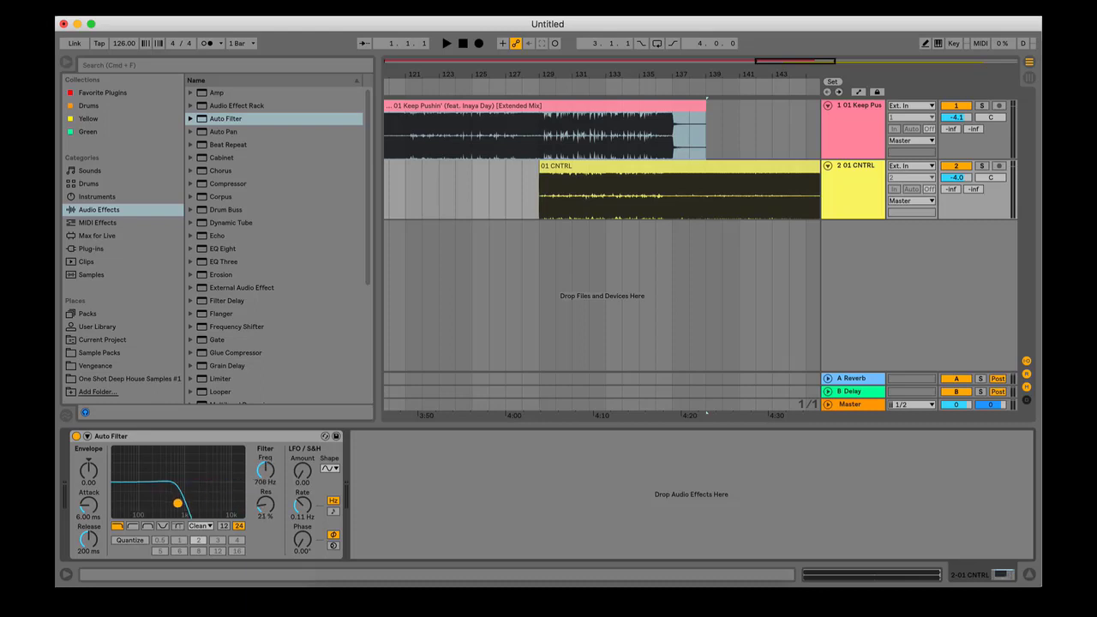
left_click(541, 81)
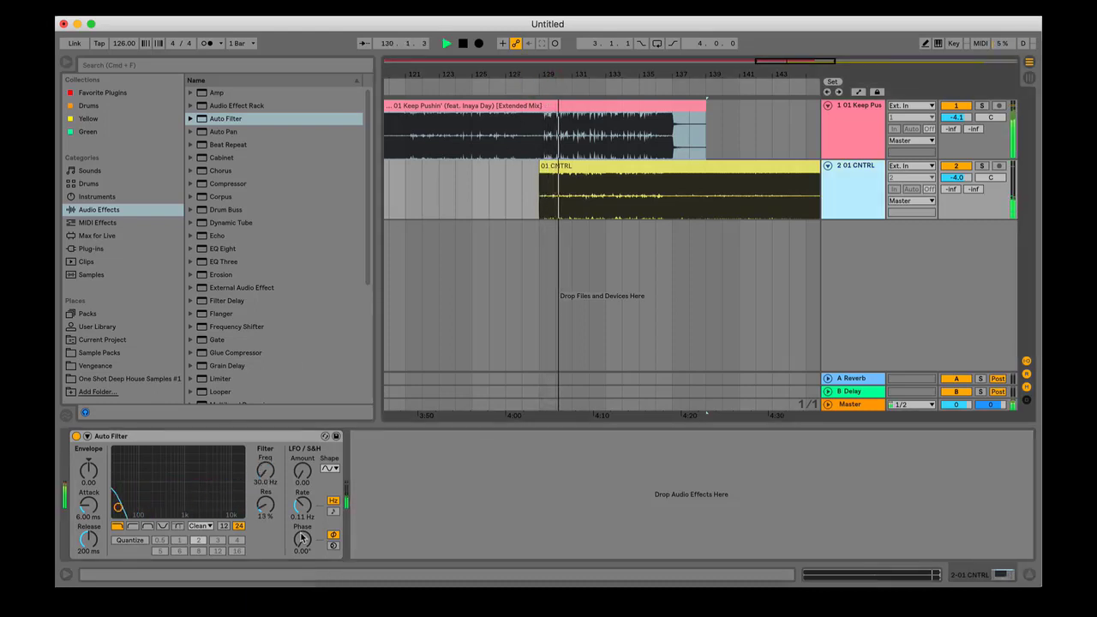
Step: Raise the CNTRL Auto Filter frequency to 19.9 kHz while both songs play, and stop playback
left_click_drag(303, 540, 302, 536)
left_click_drag(266, 471, 266, 382)
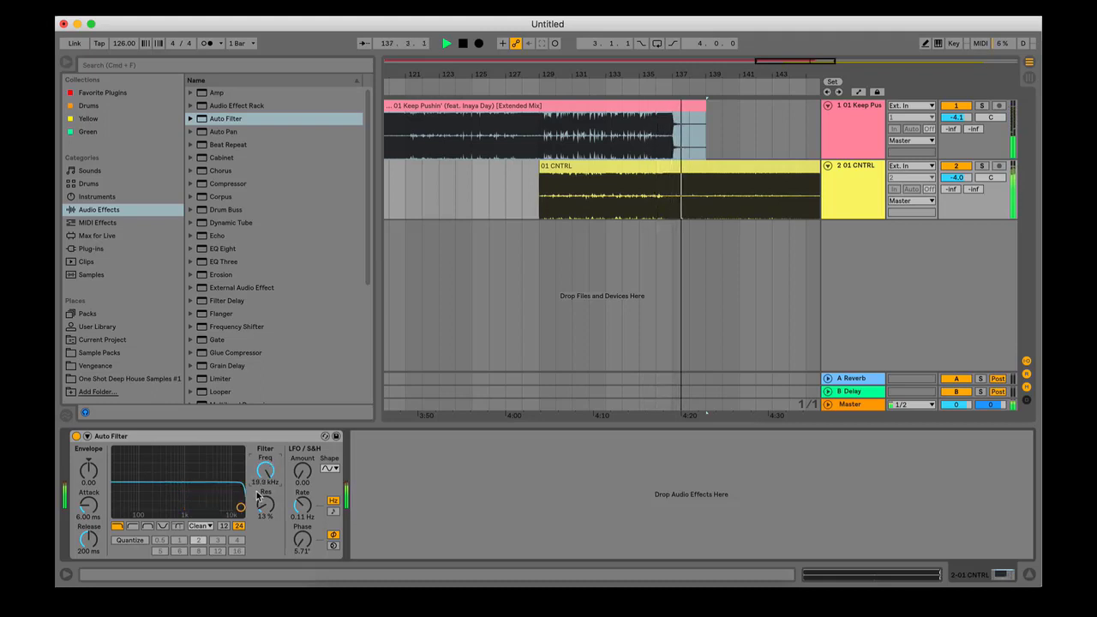
key("space")
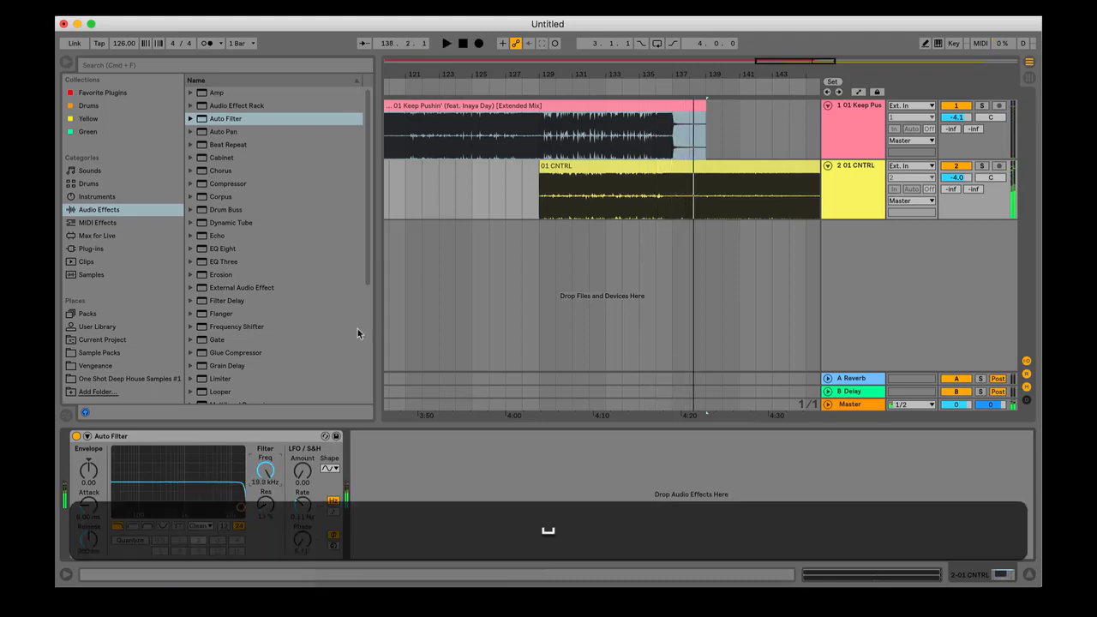
Step: Automate the CNTRL Auto Filter frequency from 26.0 Hz at bar 129 up to 19.9 kHz at bar 137, with a curved ramp
left_click(858, 92)
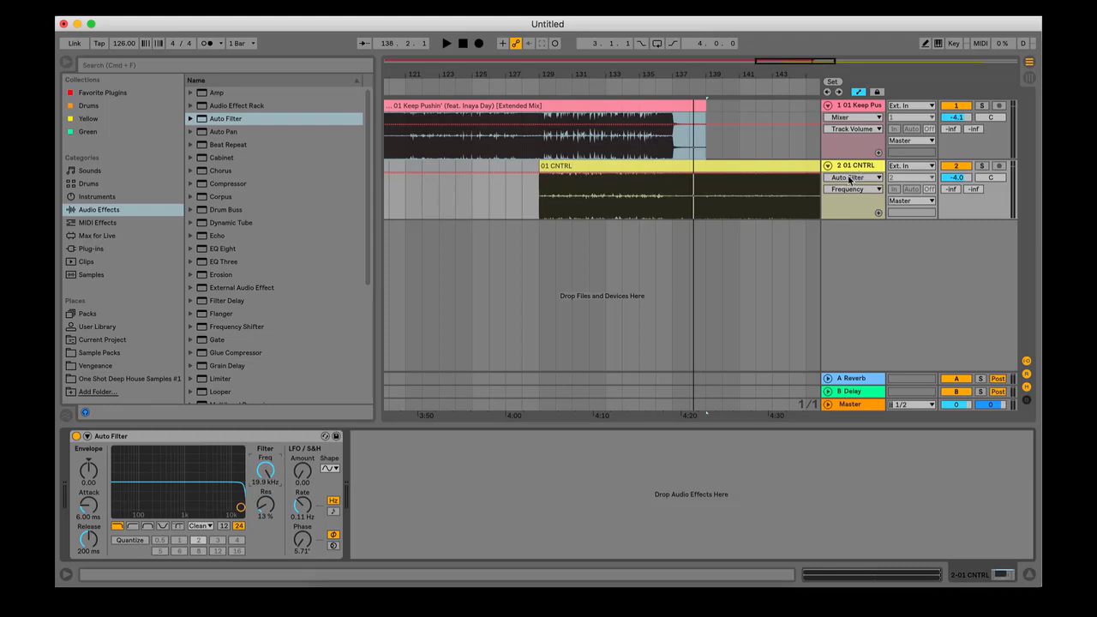
left_click_drag(539, 176, 672, 173)
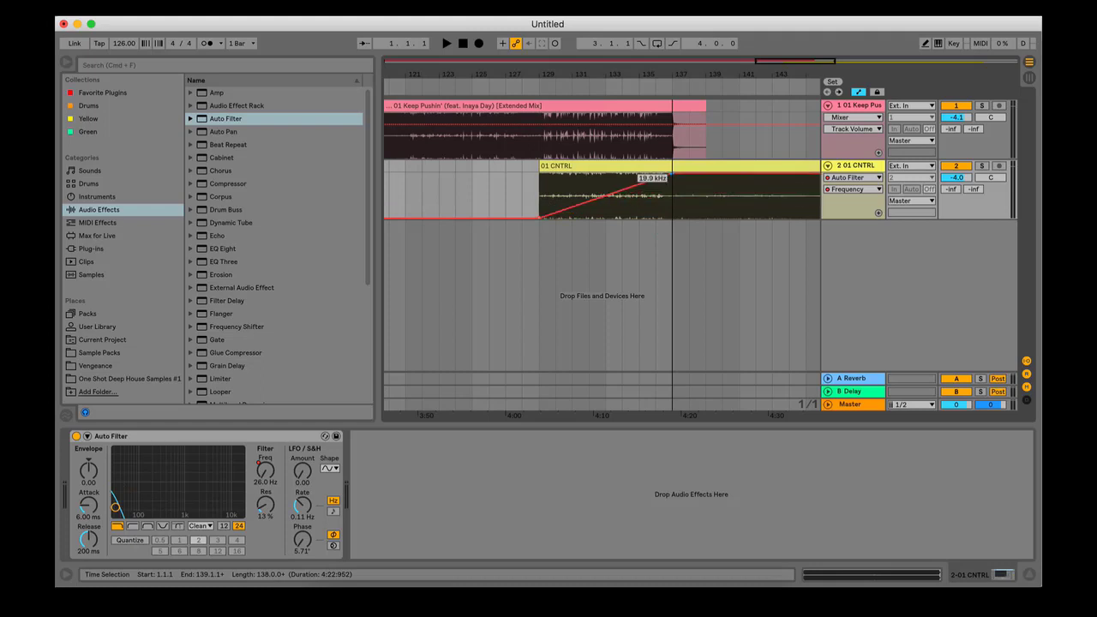
left_click(673, 177)
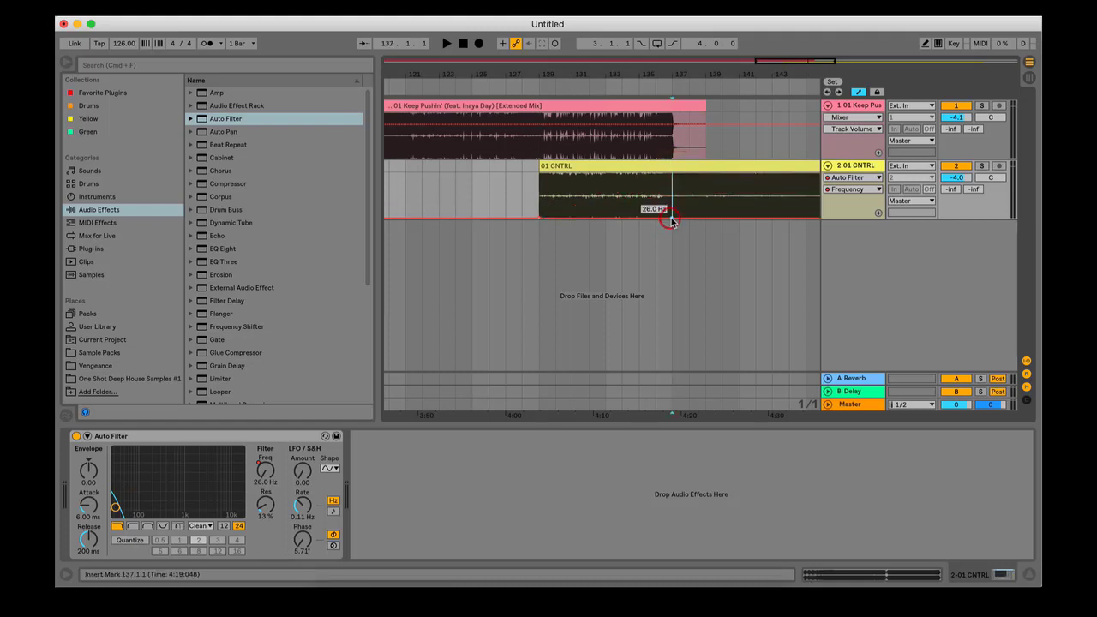
left_click_drag(672, 220, 672, 172)
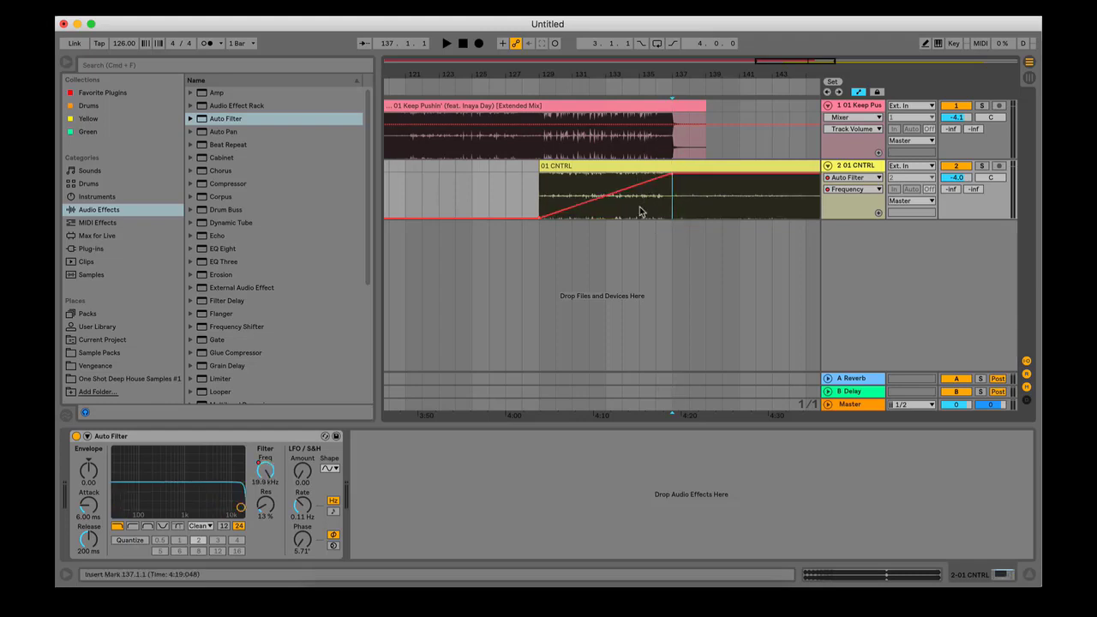
left_click_drag(590, 213, 591, 236)
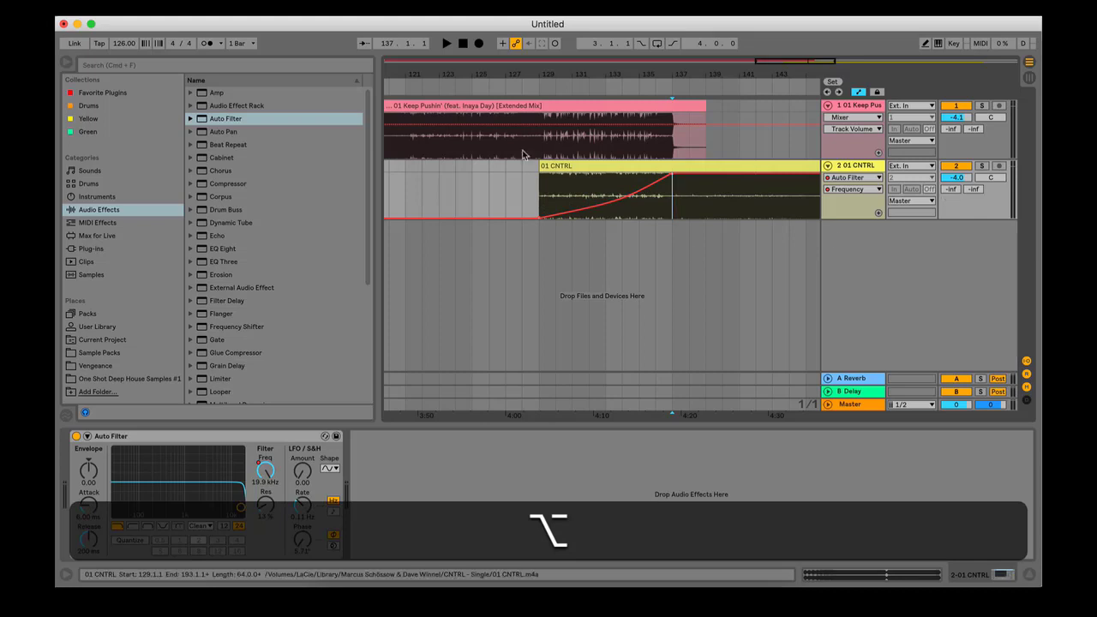
Step: Insert a Reverb on the Keep Pushin' track and set its Dry/Wet to 0%
left_click(858, 106)
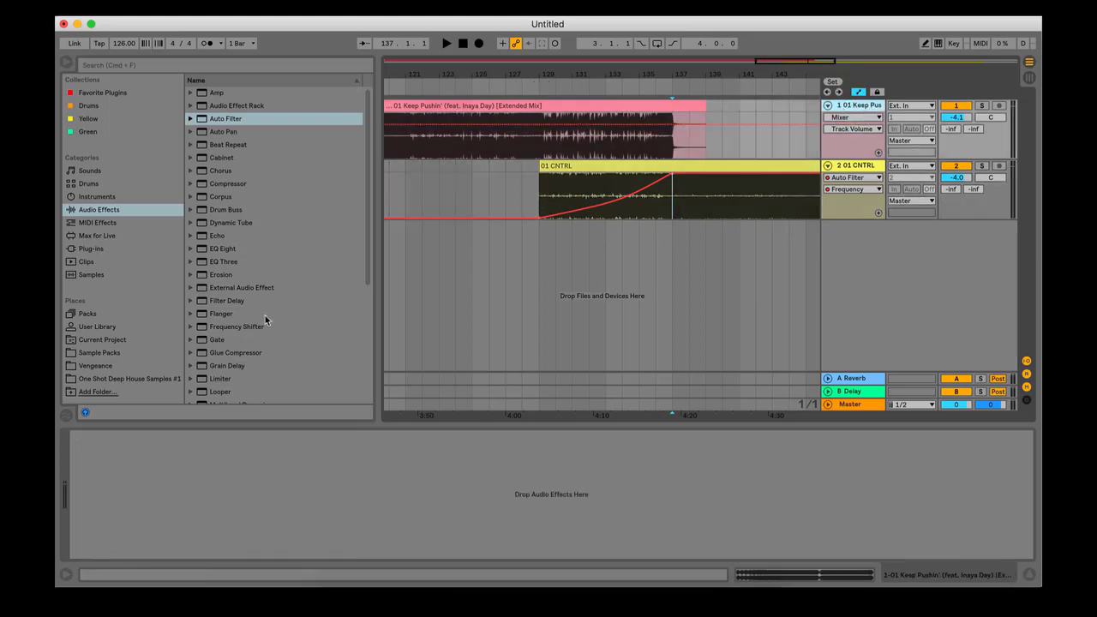
scroll(265, 320, "down", 3)
left_click(226, 380)
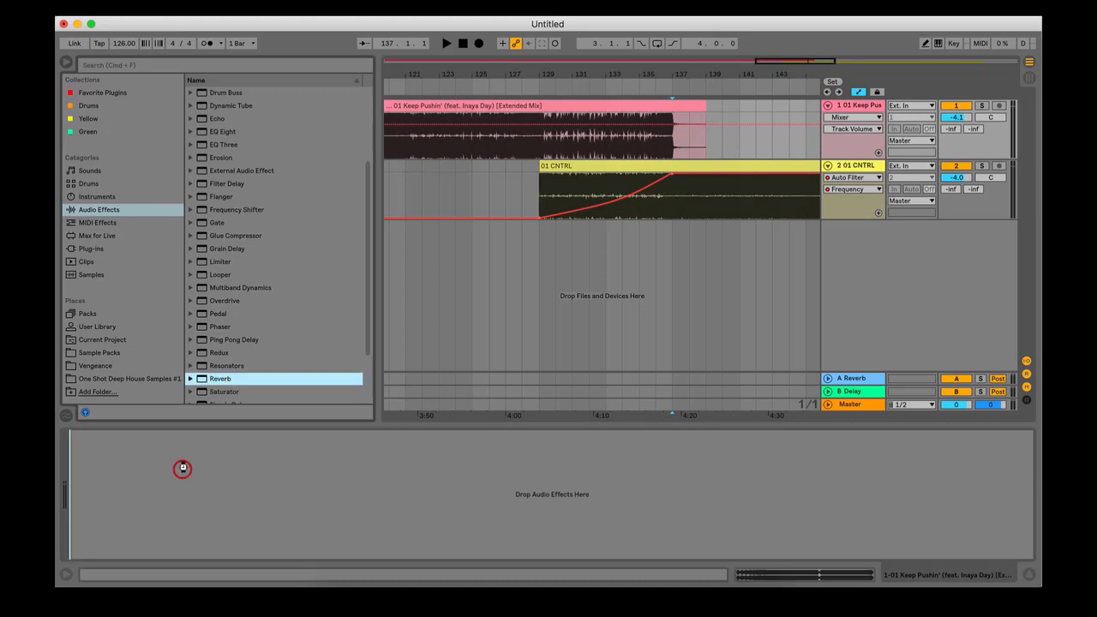
left_click_drag(183, 469, 182, 469)
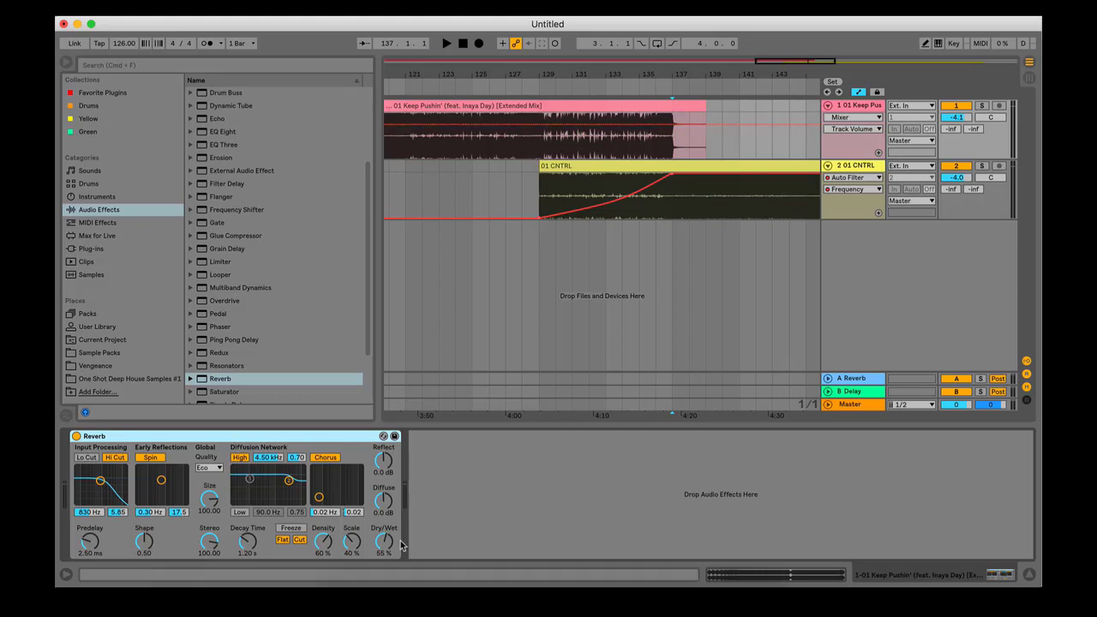
left_click_drag(386, 549, 387, 600)
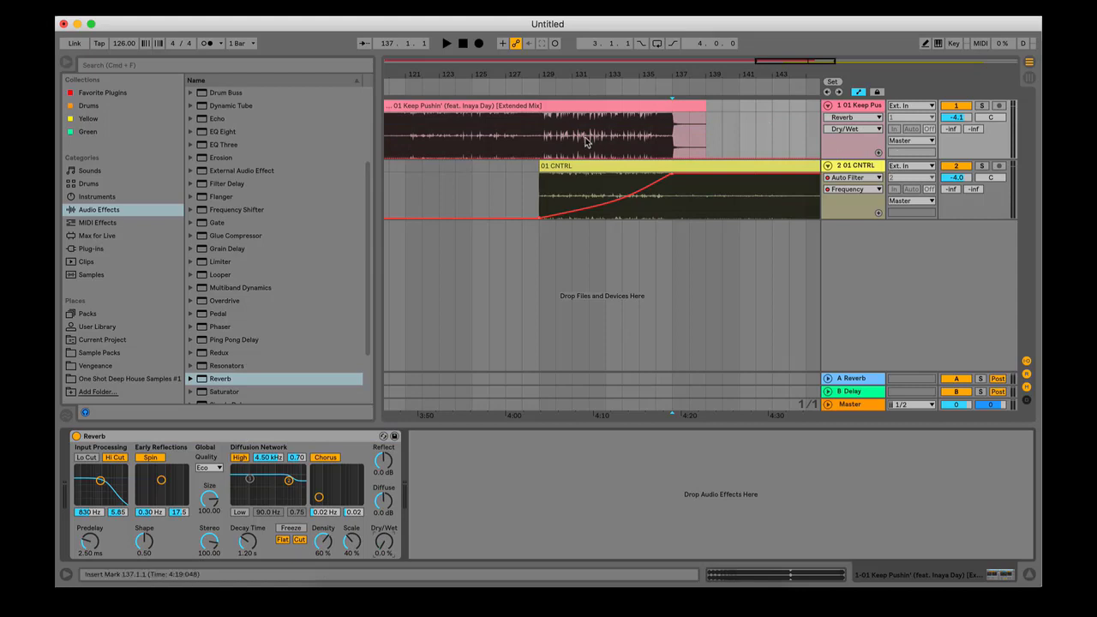
Step: Automate the Reverb Dry/Wet on Keep Pushin' from 0% at bar 129 along a curve to 100% at bar 137, and preview the transition
left_click(543, 160)
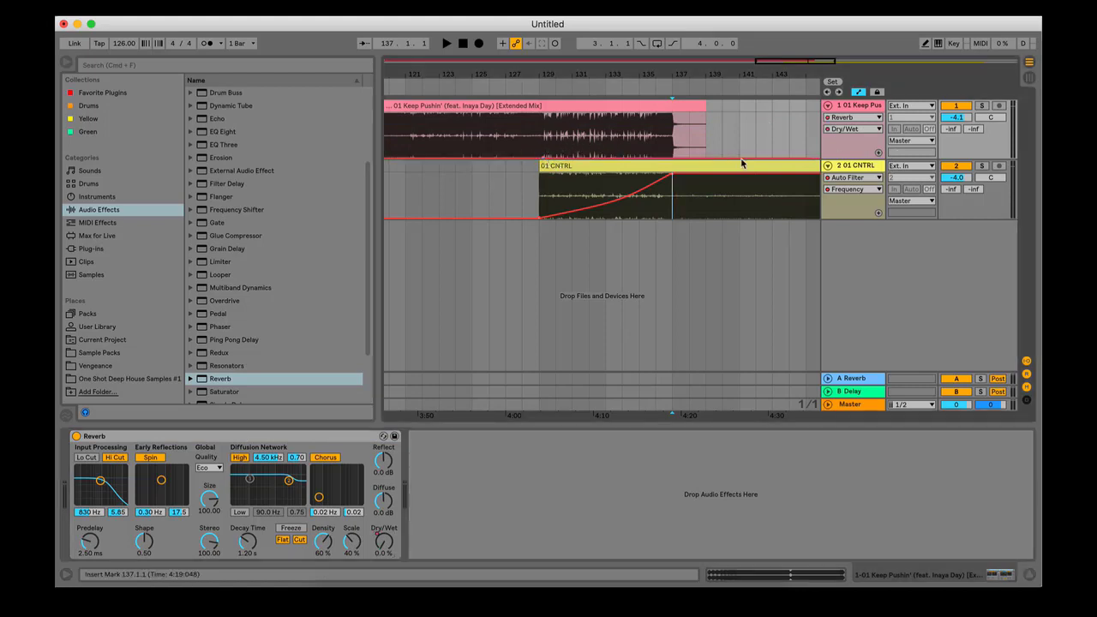
left_click_drag(674, 159, 672, 112)
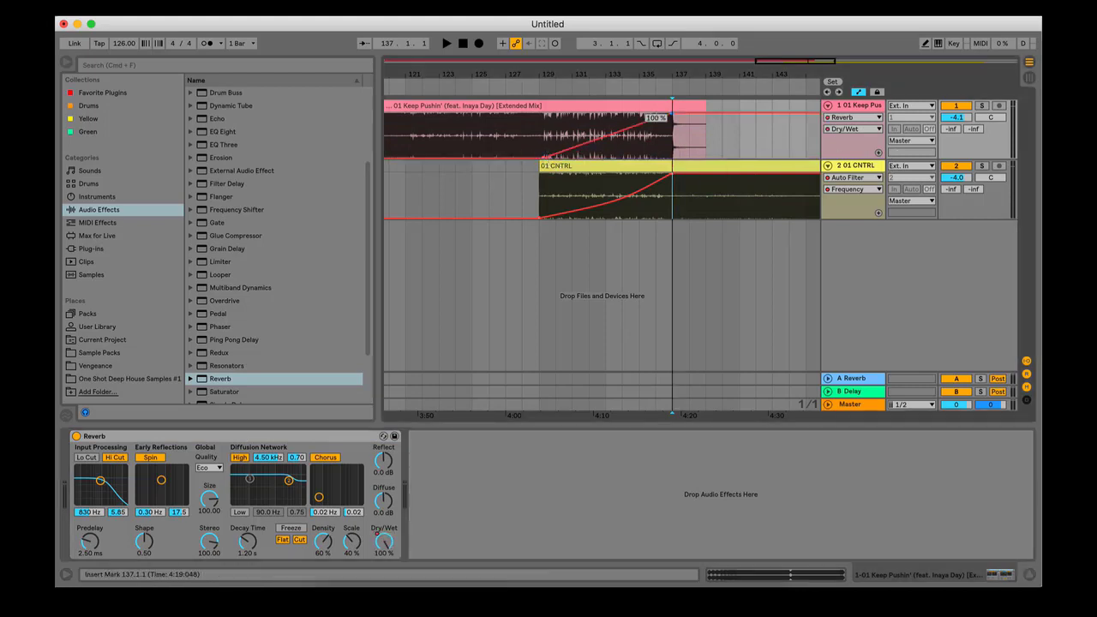
left_click_drag(613, 135, 613, 155, "alt")
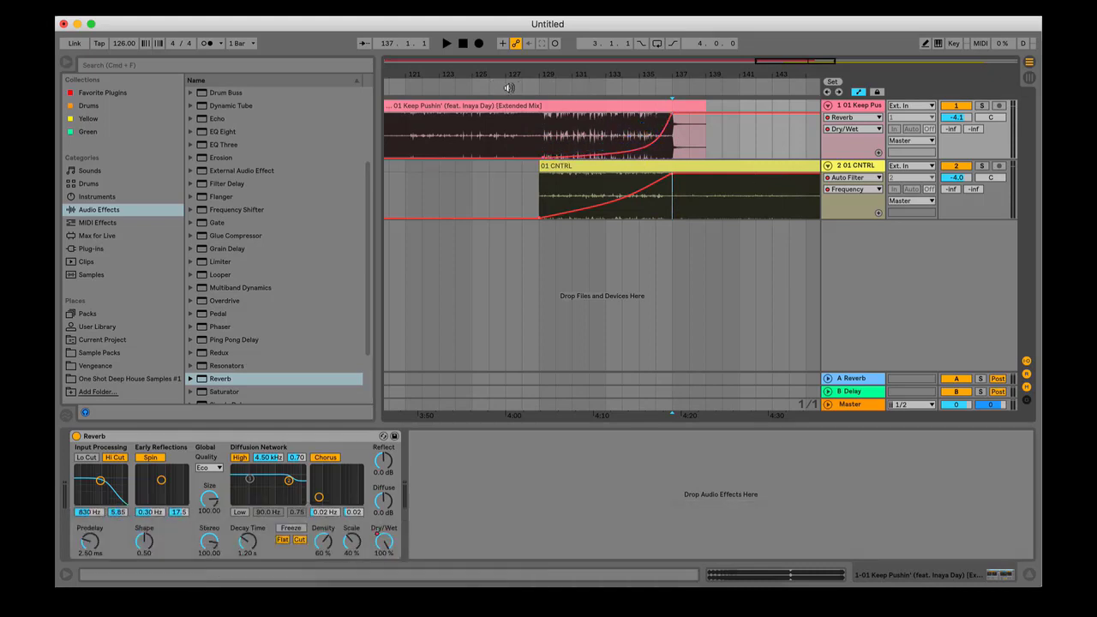
key("space")
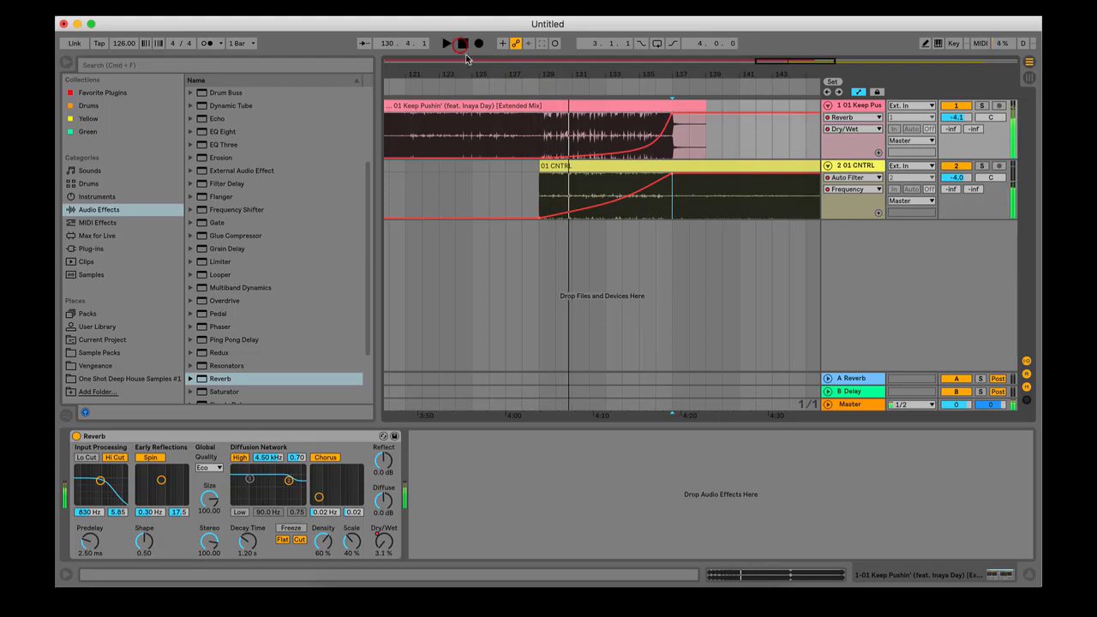
key("space")
Step: Insert an EQ Three on the Keep Pushin' track and automate GainLow along a curve from 0.92 dB near bar 129 to -inf at bar 137
left_click(608, 105)
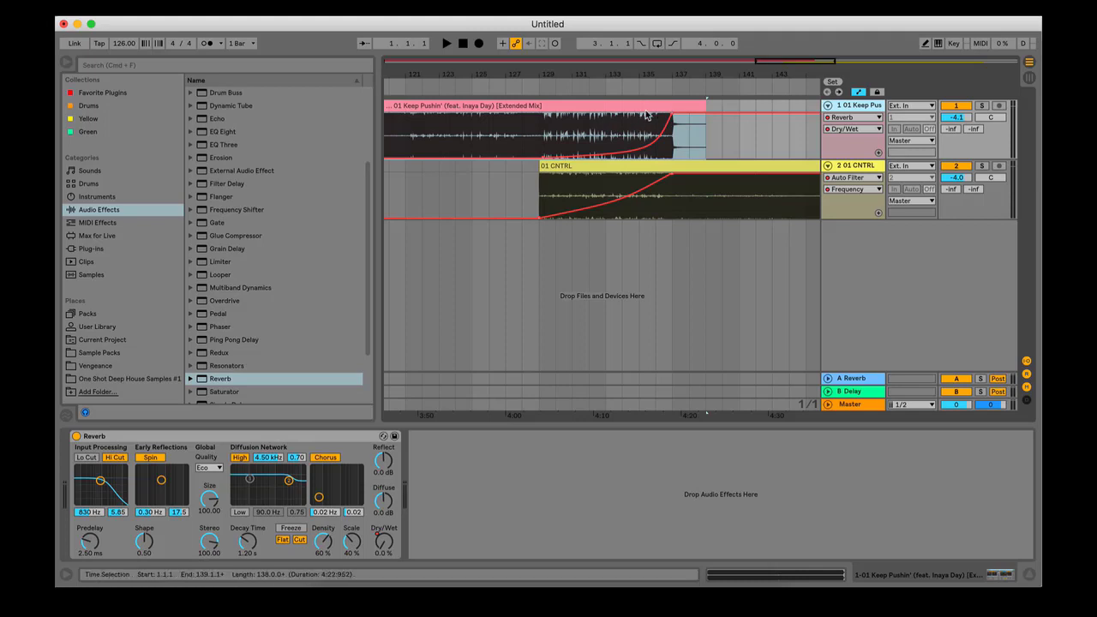
scroll(231, 202, "up", 3)
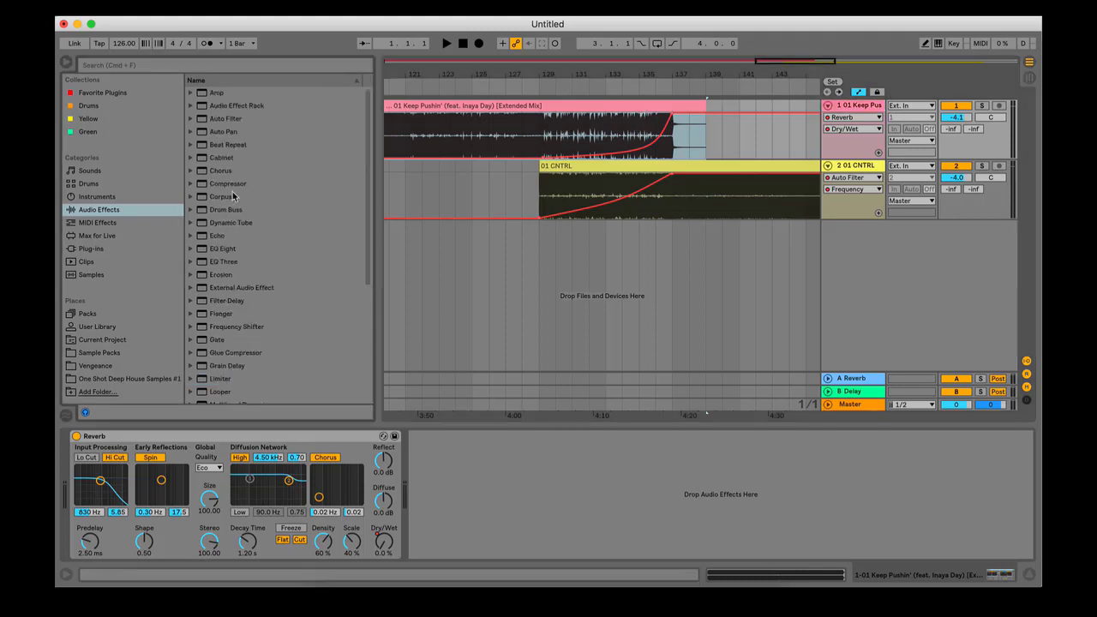
left_click_drag(230, 262, 427, 463)
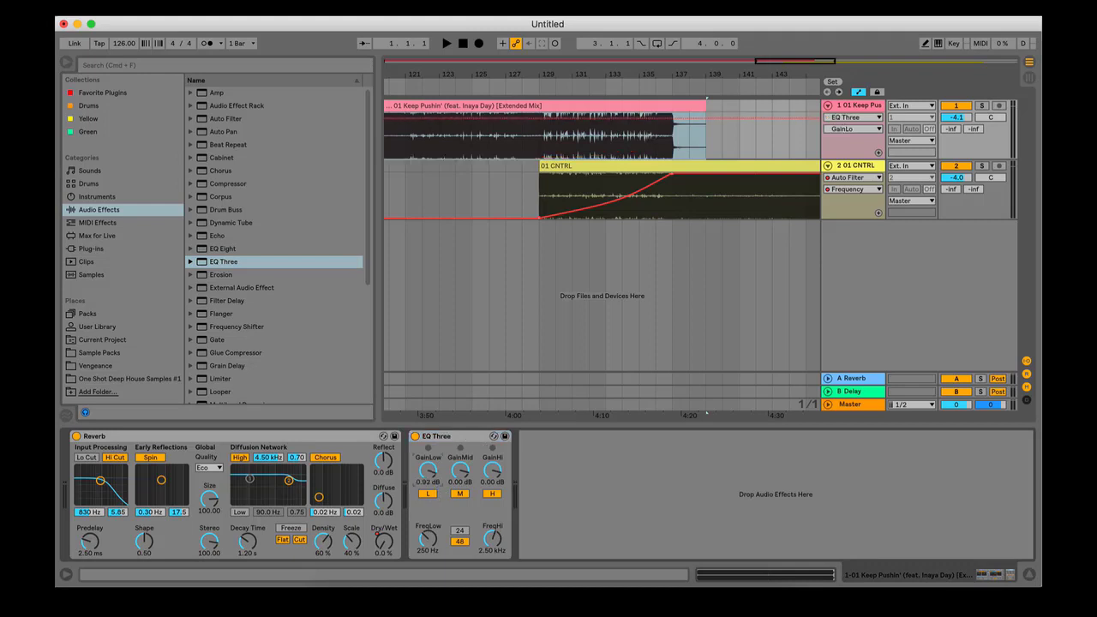
left_click(549, 119)
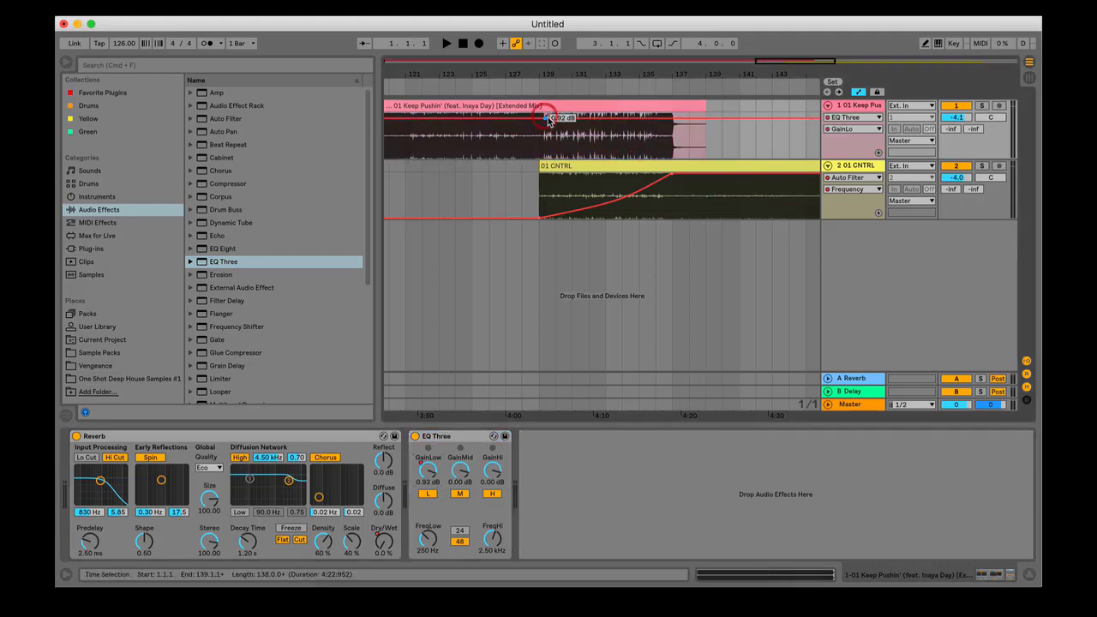
left_click_drag(558, 119, 615, 157)
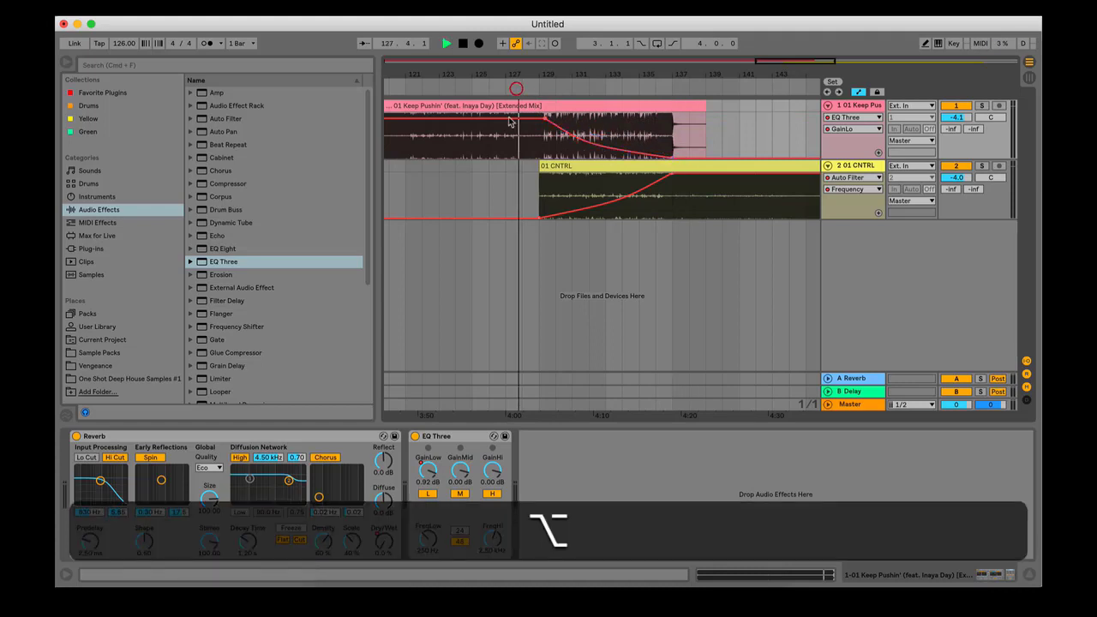
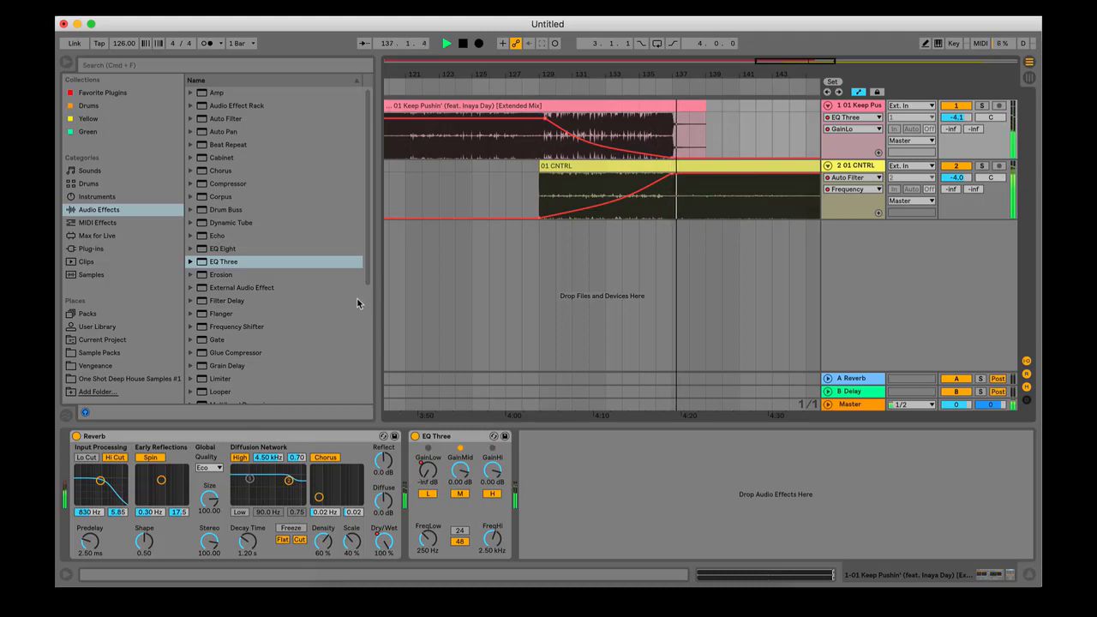
Step: Extend the end of the CNTRL clip to bar 196 to include the song's fade-out, and listen to its ending
mouse_move(529, 75)
left_mouse_down()
mouse_move(521, 53)
mouse_move(633, 36)
left_mouse_up()
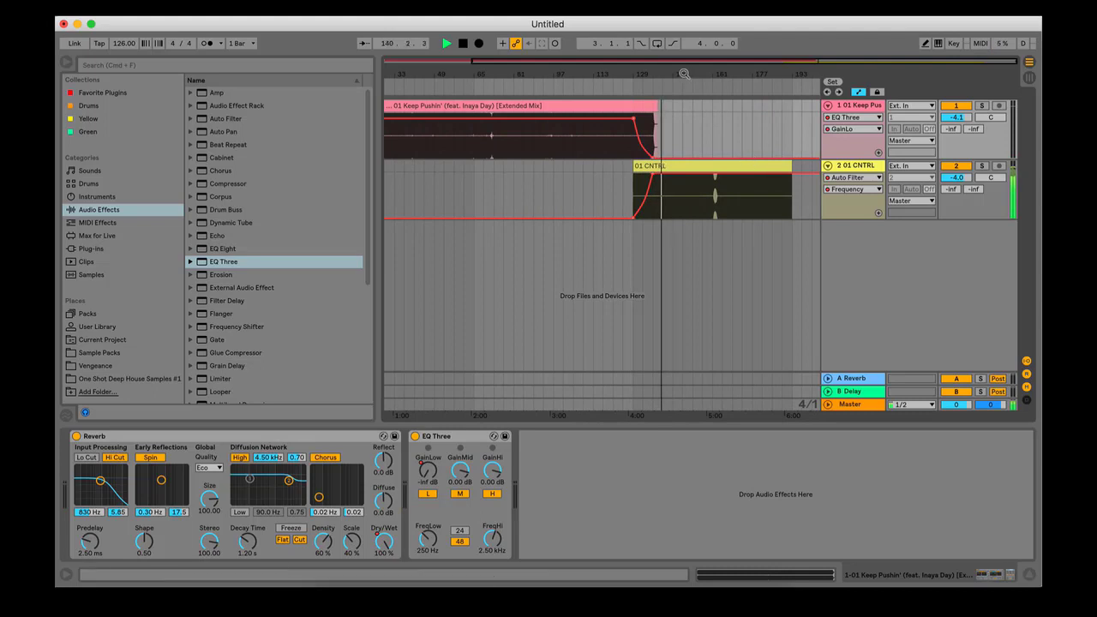
left_click_drag(701, 74, 696, 101)
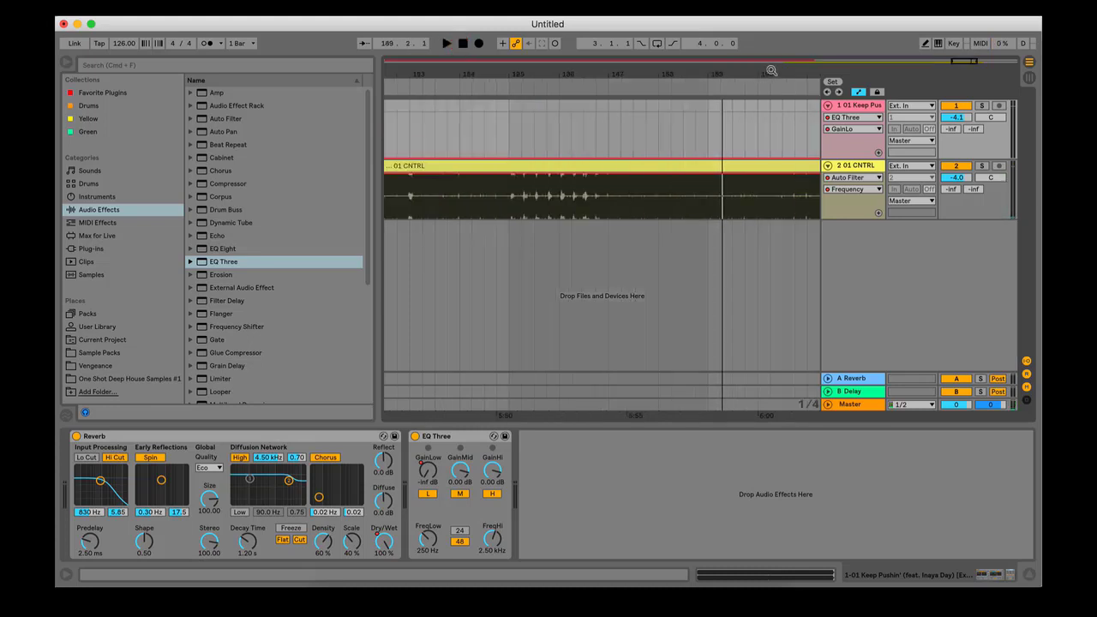
left_click_drag(772, 70, 588, 62)
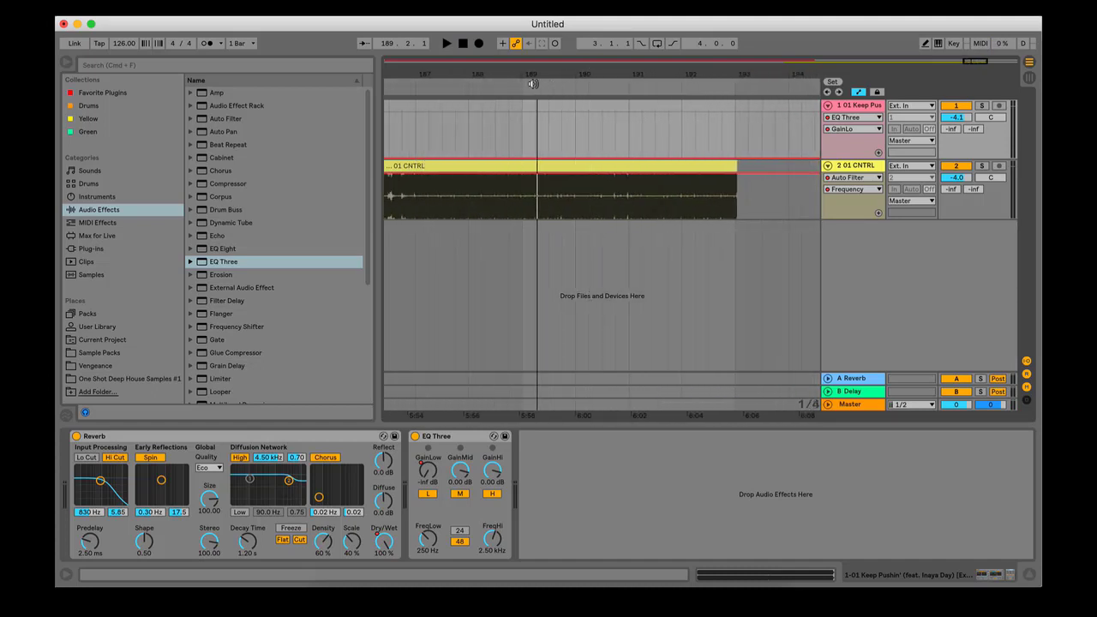
left_click(465, 89)
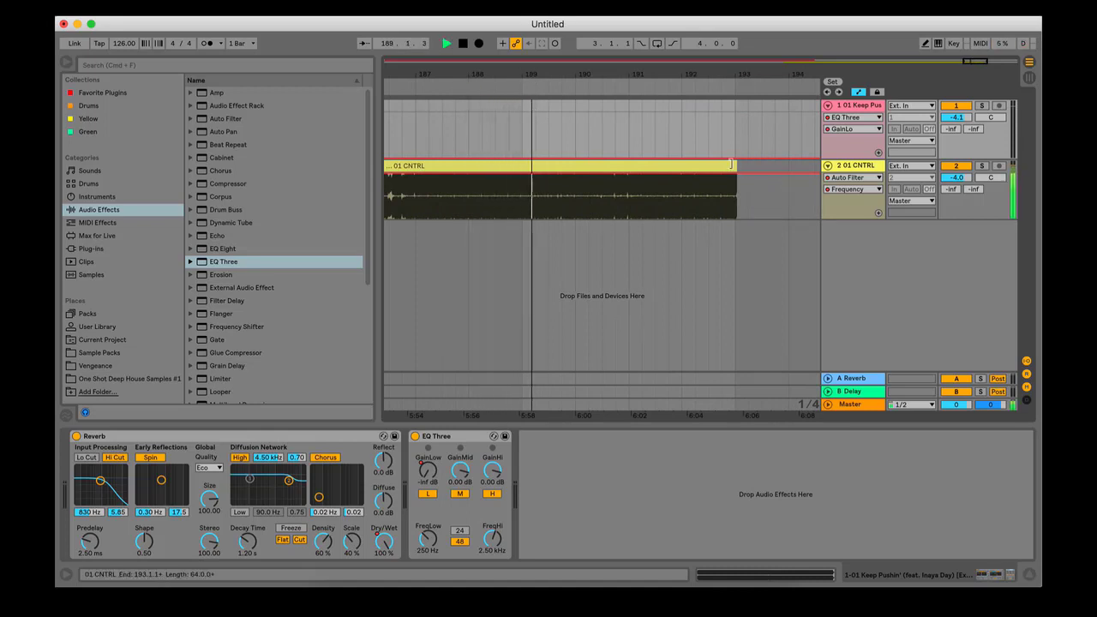
left_click_drag(737, 166, 907, 171)
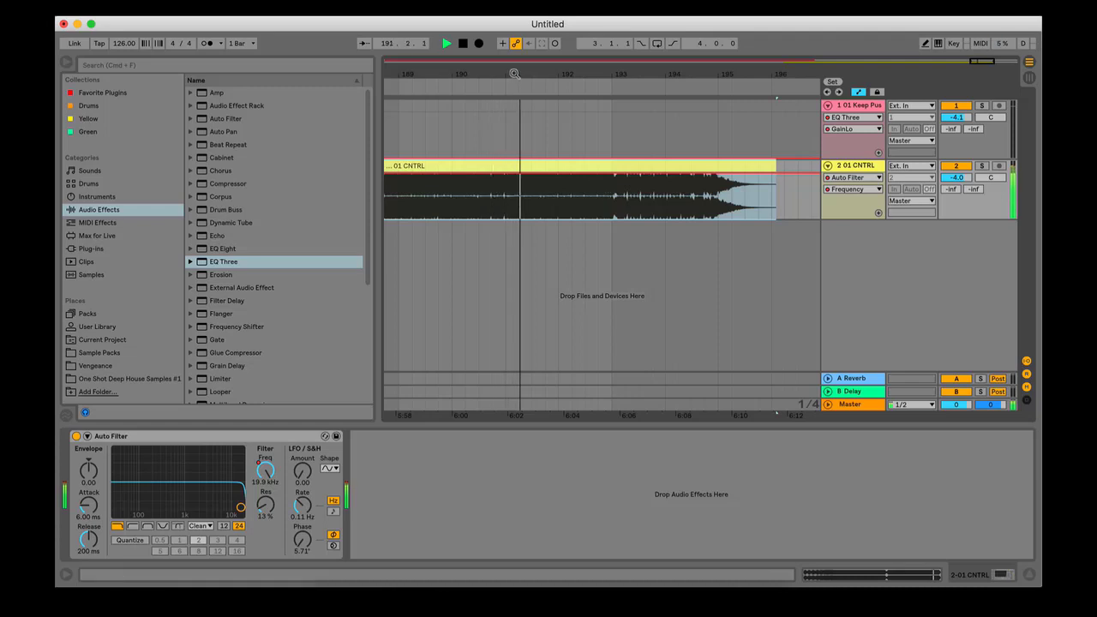
left_click_drag(514, 76, 604, 44)
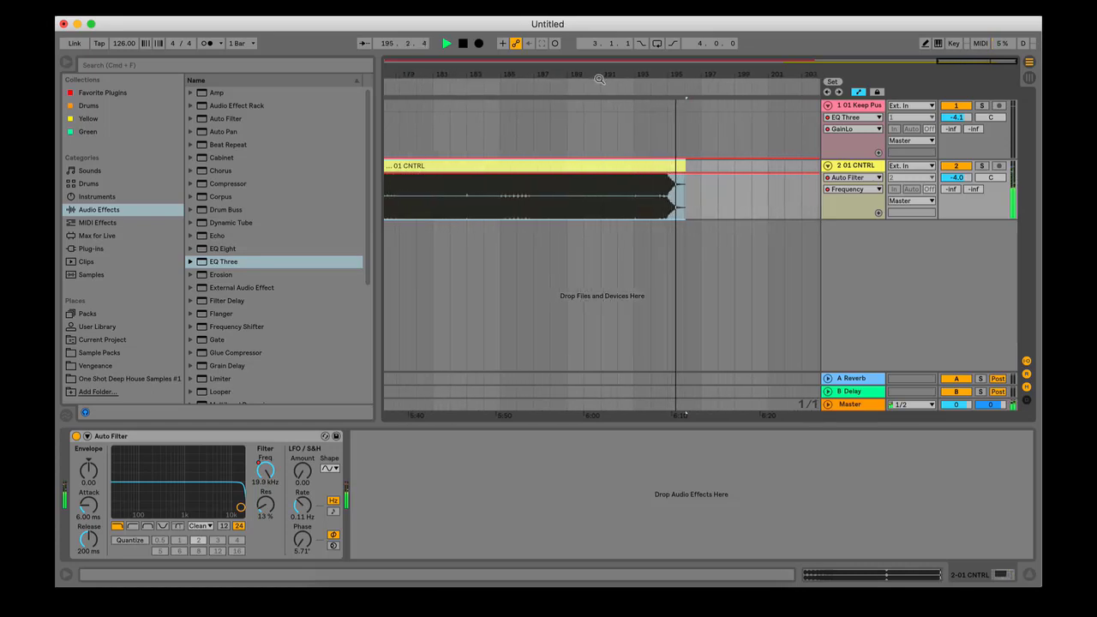
key("space")
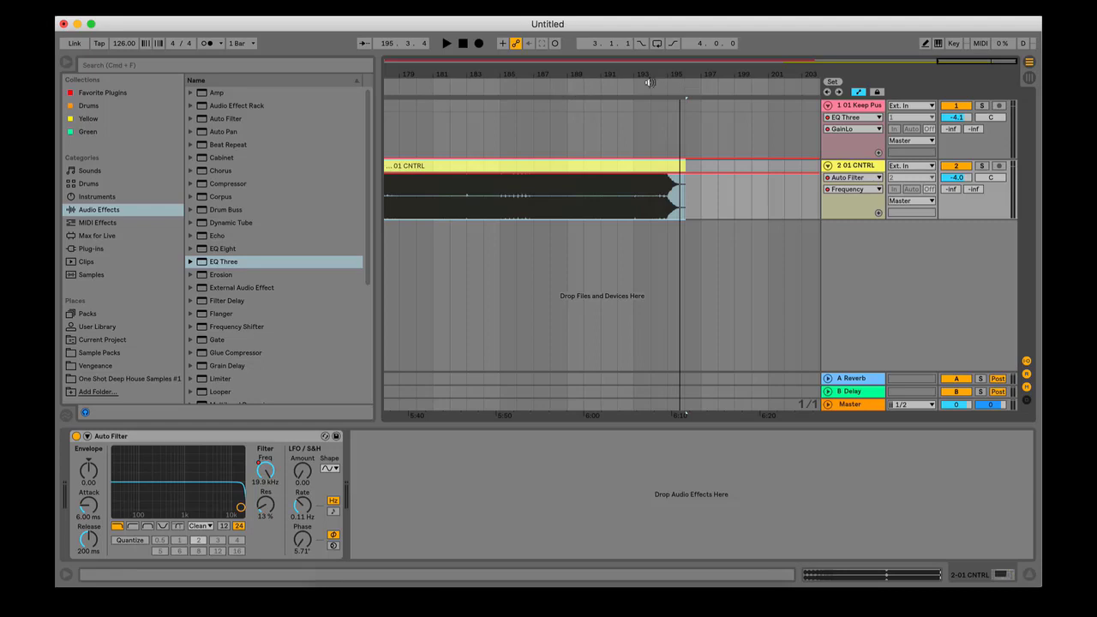
Step: Switch to iTunes, bring the song Go into the Keep Pushin' track, and move its clip to start at bar 187
mouse_move(576, 74)
left_mouse_down()
mouse_move(576, 88)
mouse_move(576, 77)
mouse_move(634, 77)
left_mouse_up()
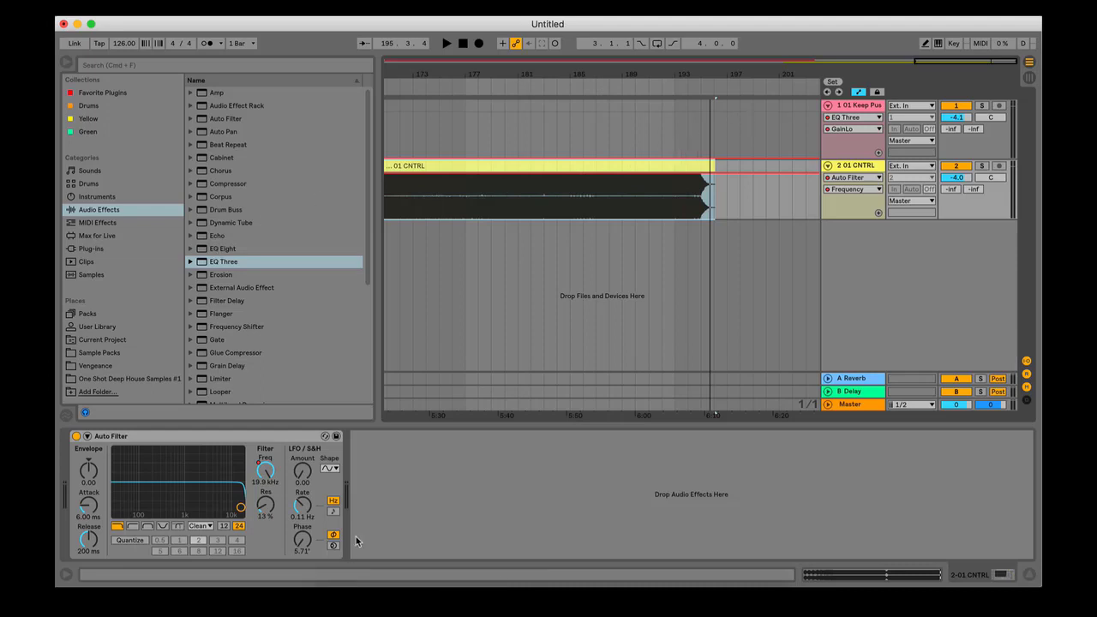
left_click(687, 599)
scroll(186, 454, "down", 1)
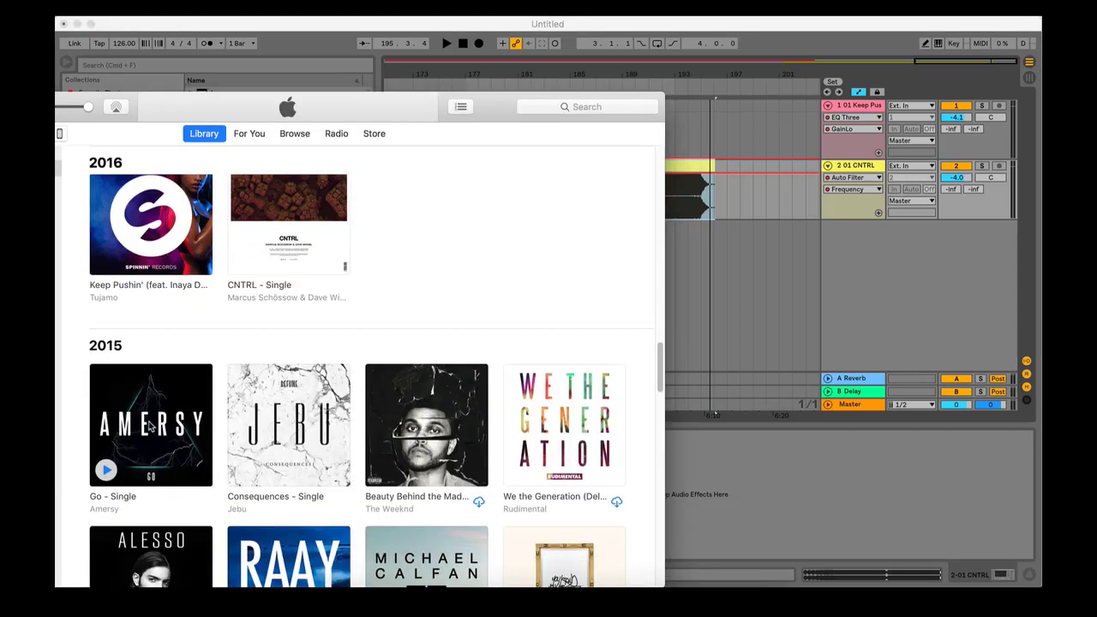
left_click_drag(145, 426, 654, 112)
left_click(781, 36)
left_click_drag(631, 72, 591, 104)
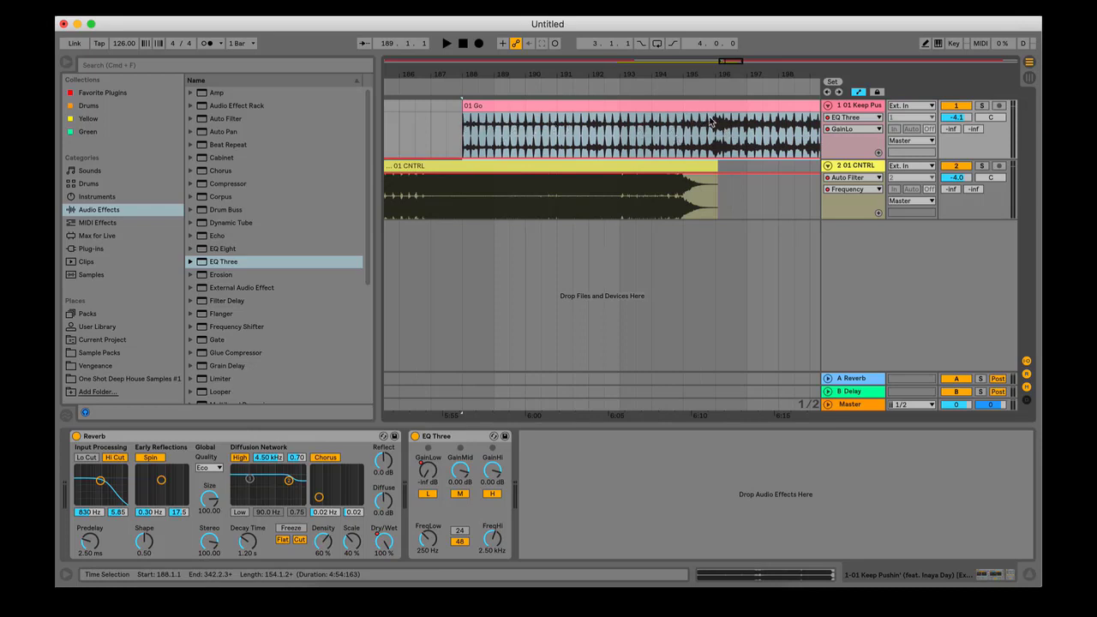
left_click_drag(723, 105, 693, 127)
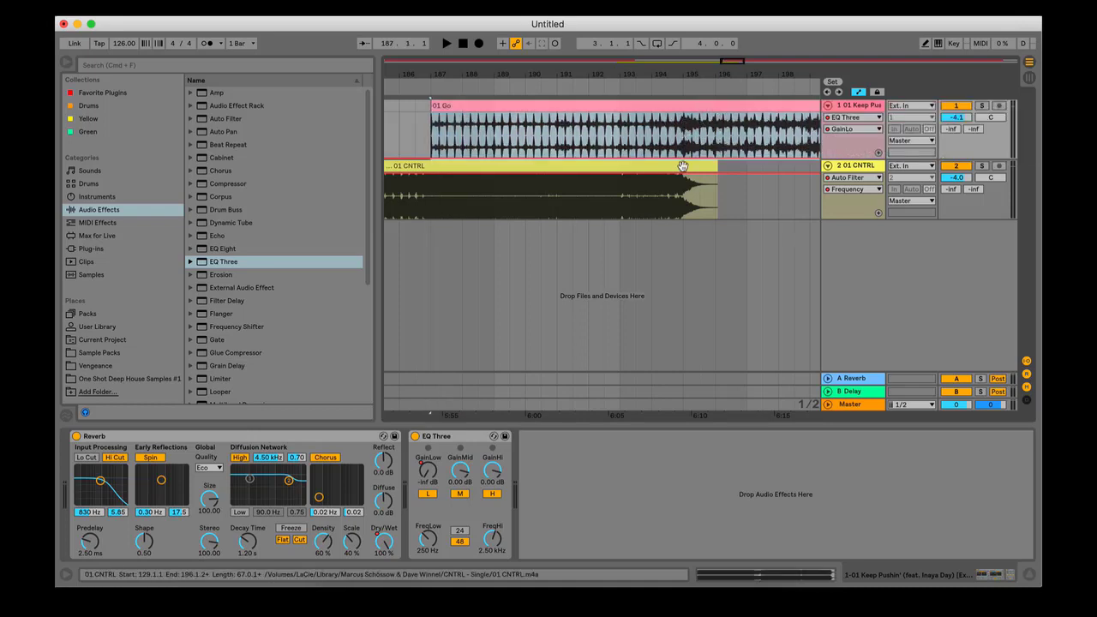
Step: Play the overlap of CNTRL and Go from around bar 186, and stop playback
left_click(684, 168)
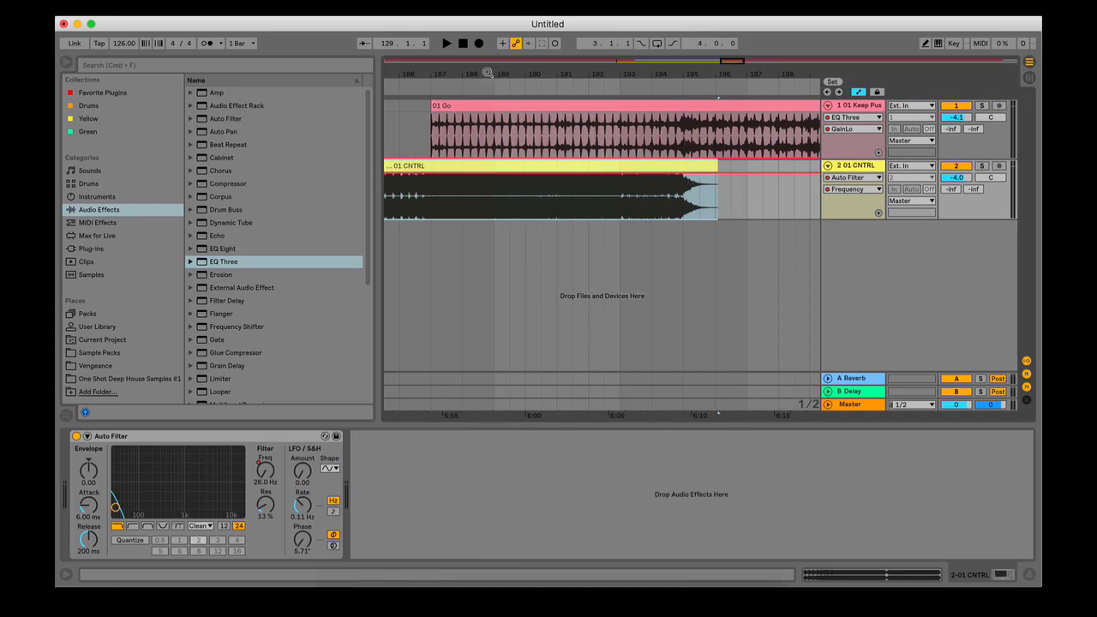
left_click(396, 89)
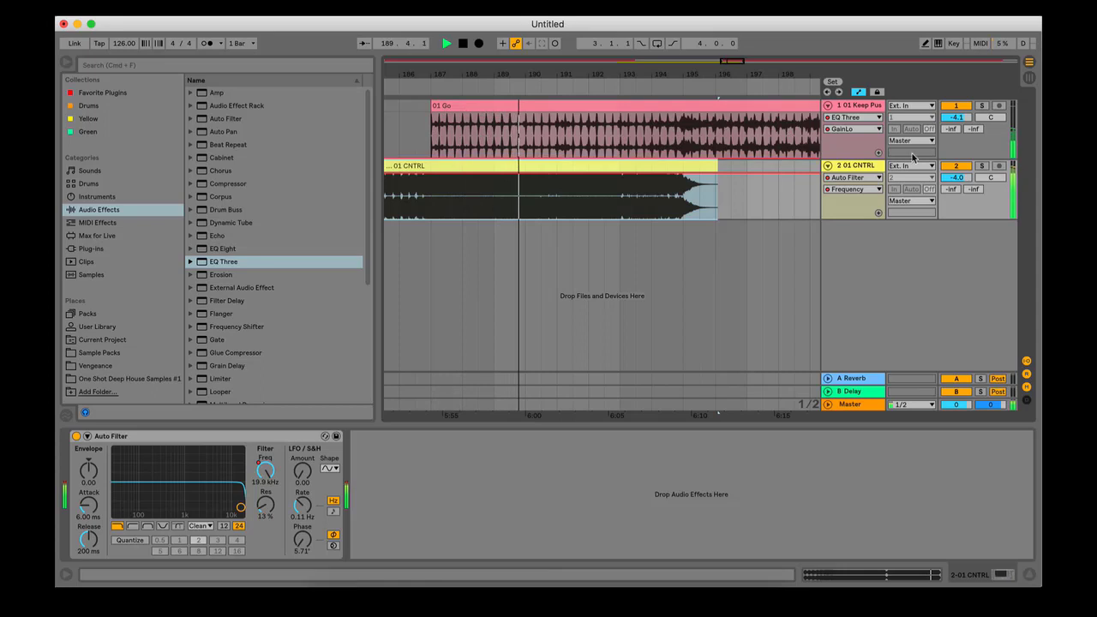
key("space")
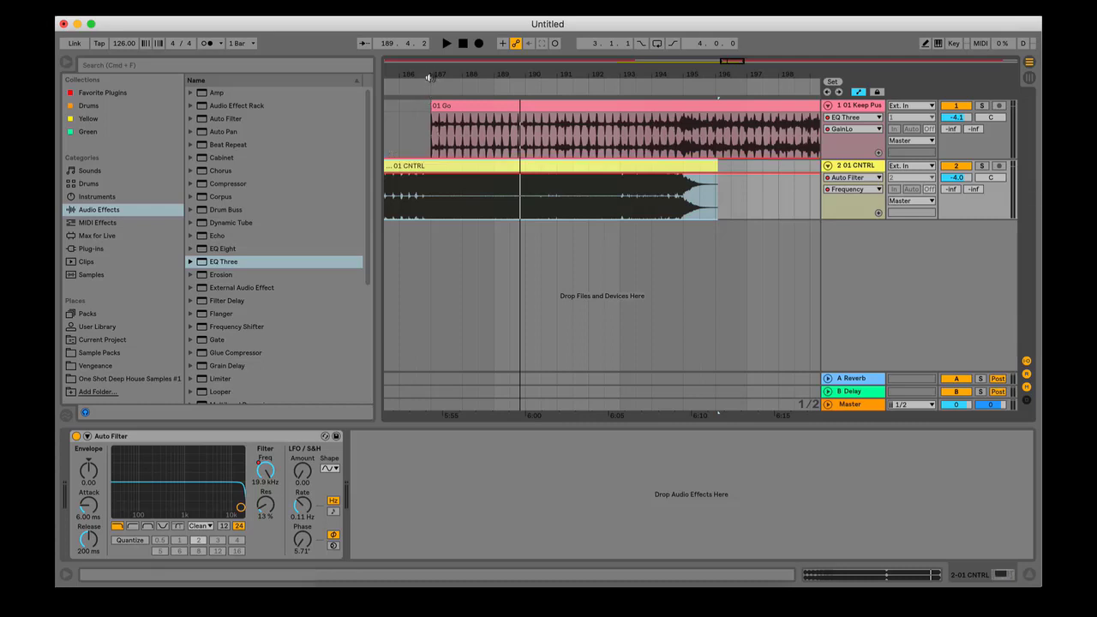
Step: Automate GainLow on the Keep Pushin' track to jump from -inf to -0.06 dB at bar 195 under Go, and listen to the transition
left_click_drag(432, 75, 891, 9)
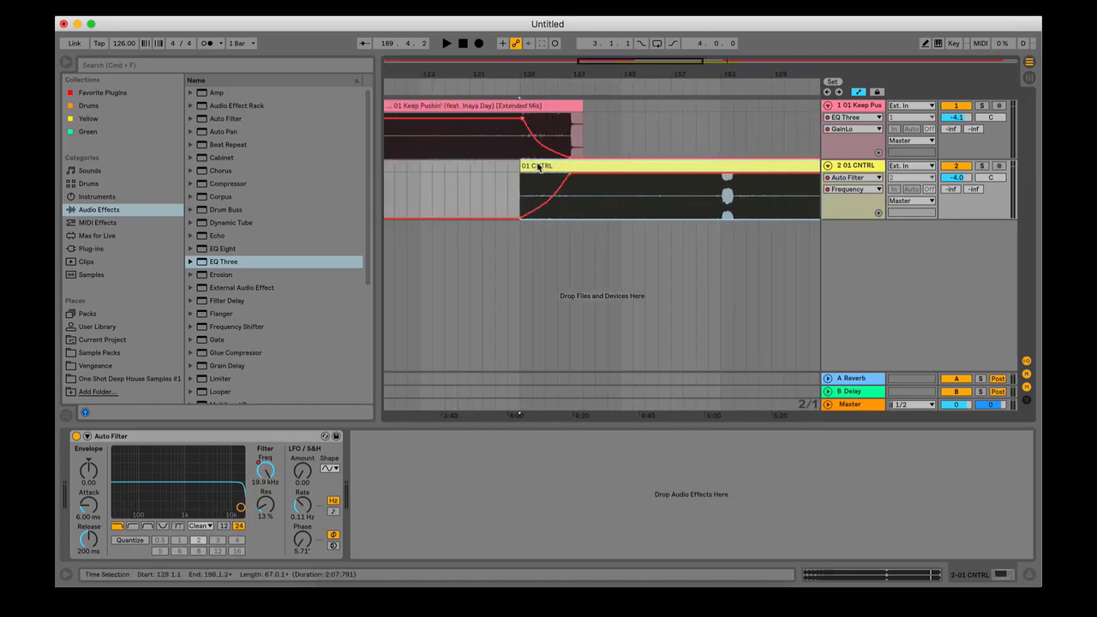
left_click_drag(677, 71, 518, 133)
left_click(504, 158)
left_click_drag(517, 116, 518, 119)
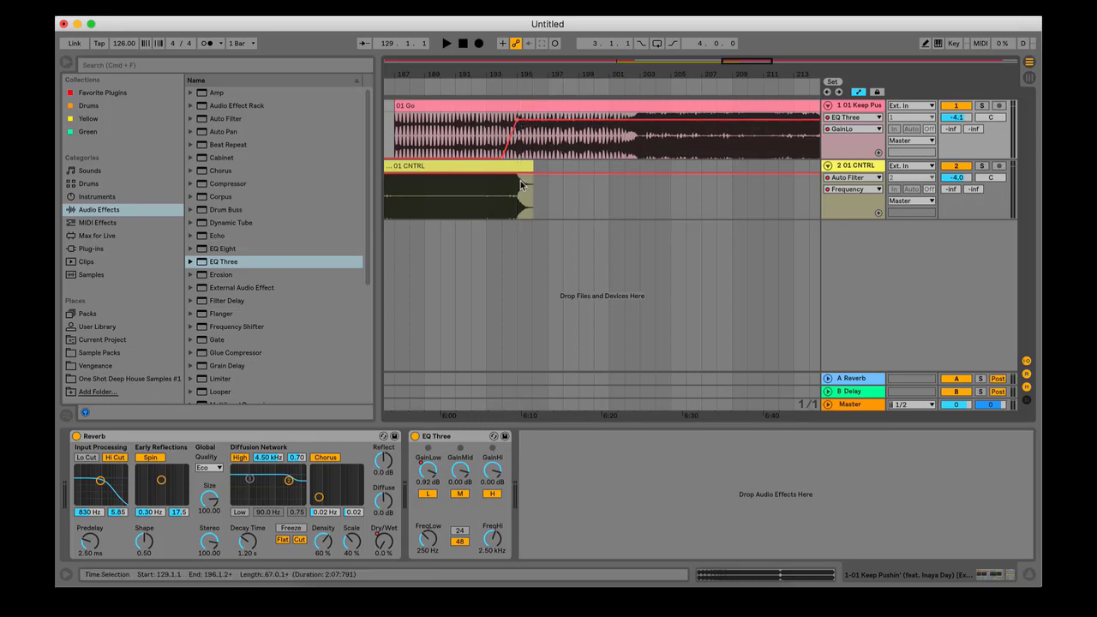
left_click_drag(501, 159, 517, 160)
key("space")
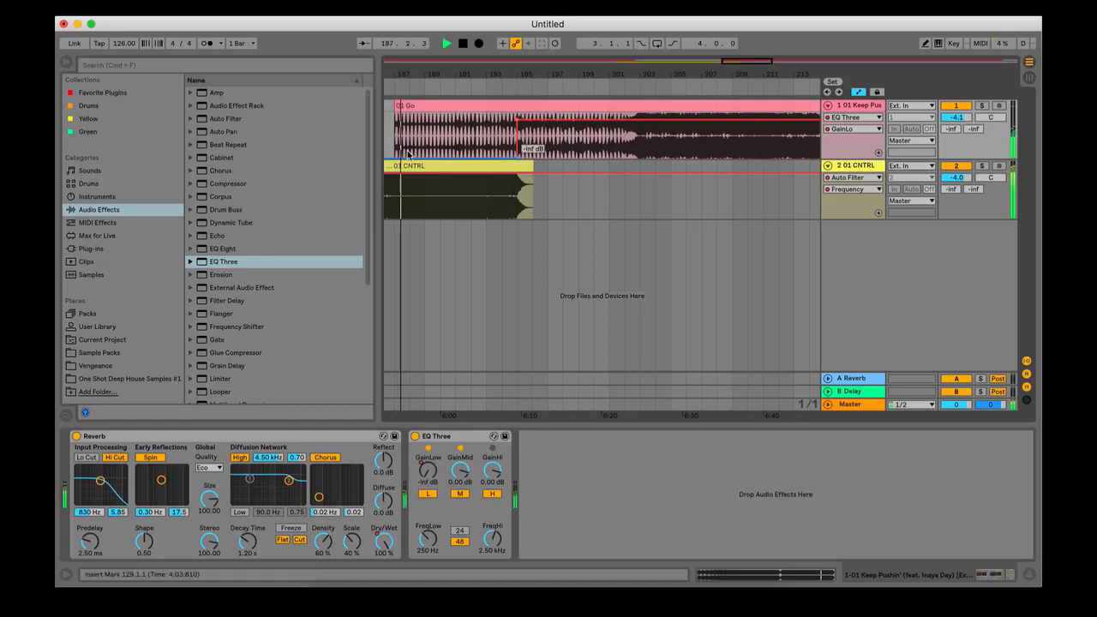
left_click_drag(462, 74, 523, 45)
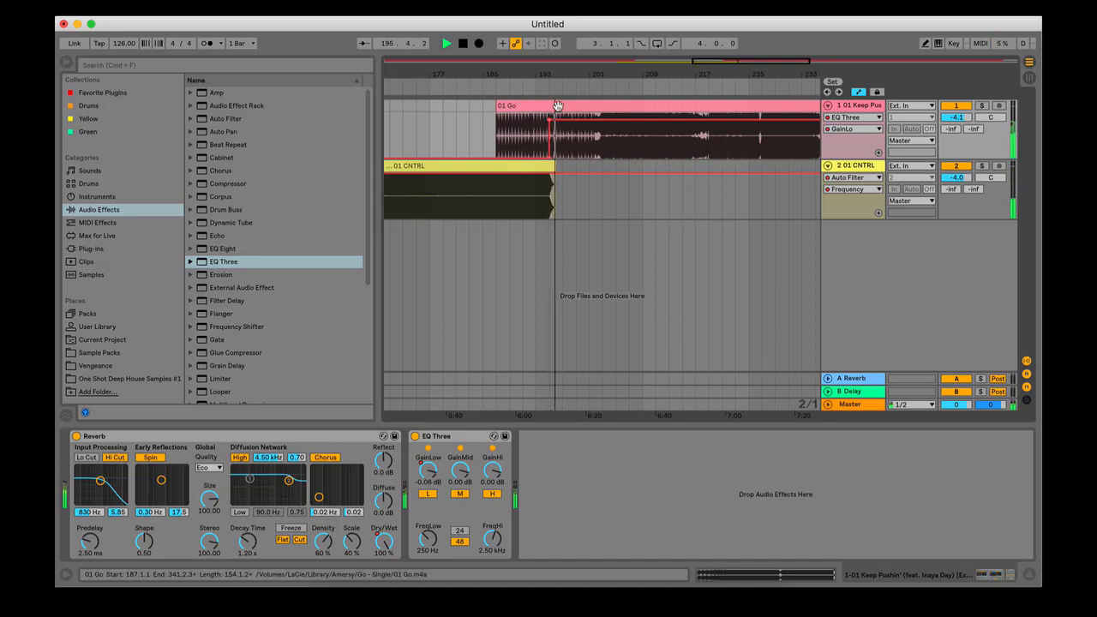
key("space")
Step: Automate the Keep Pushin' track's Reverb Dry/Wet from 100% around bar 177 to 0% around bar 186, and listen to Go's start
left_click(868, 129)
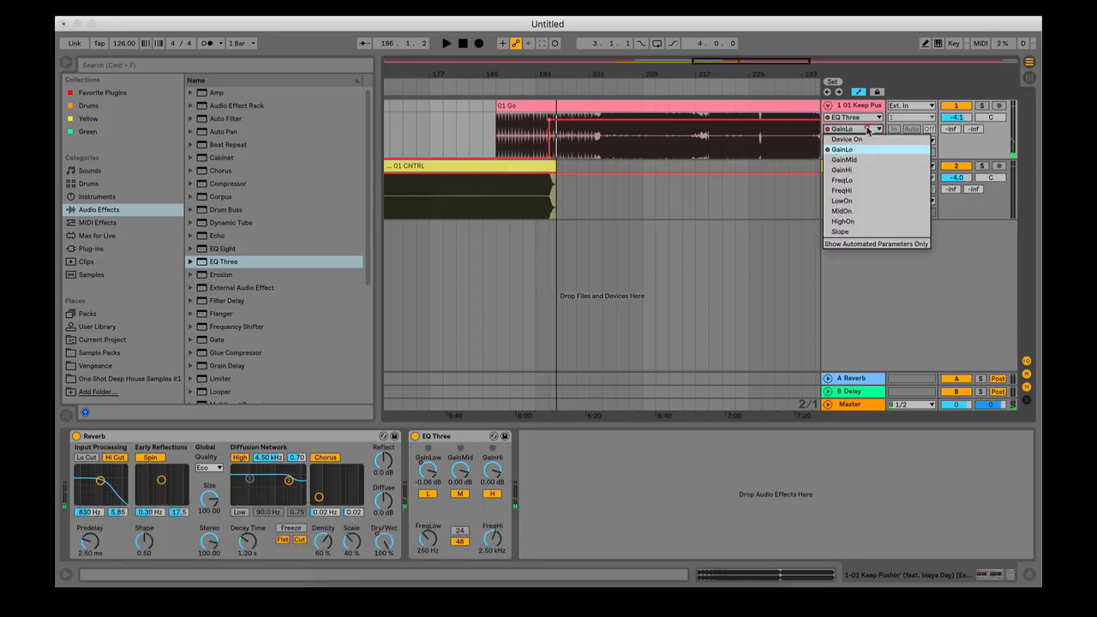
left_click(862, 117)
left_click(860, 117)
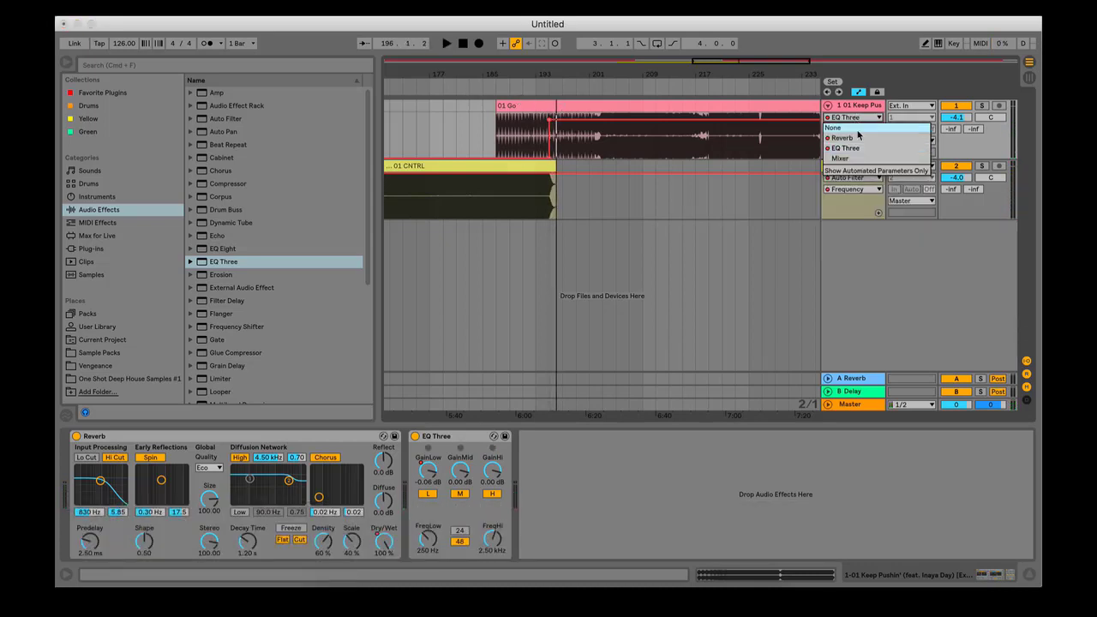
left_click(852, 136)
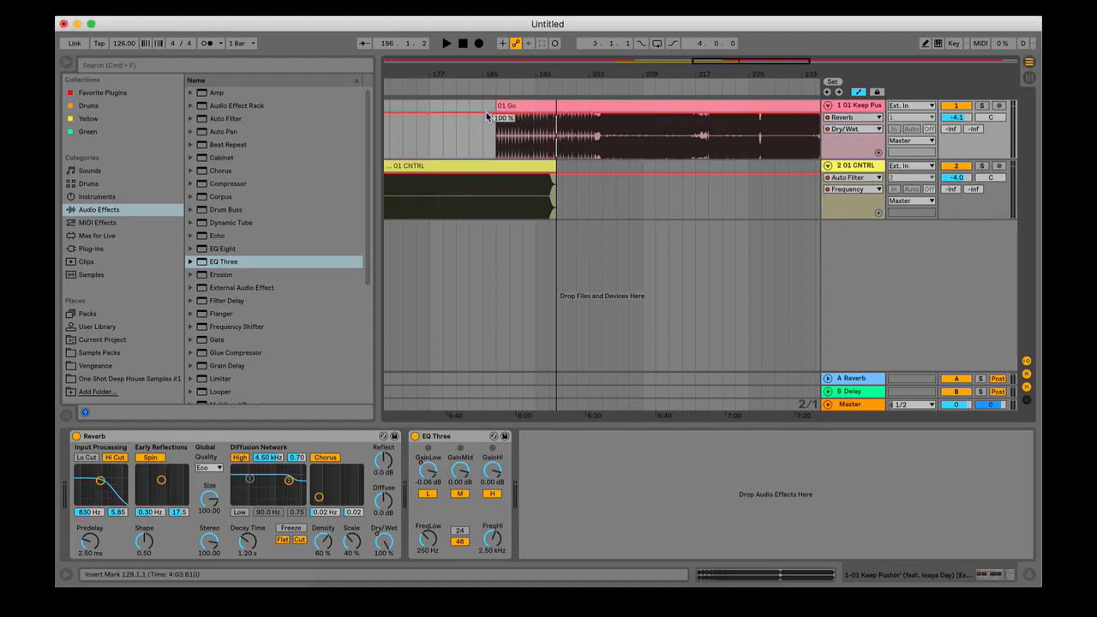
left_click_drag(490, 112, 498, 159)
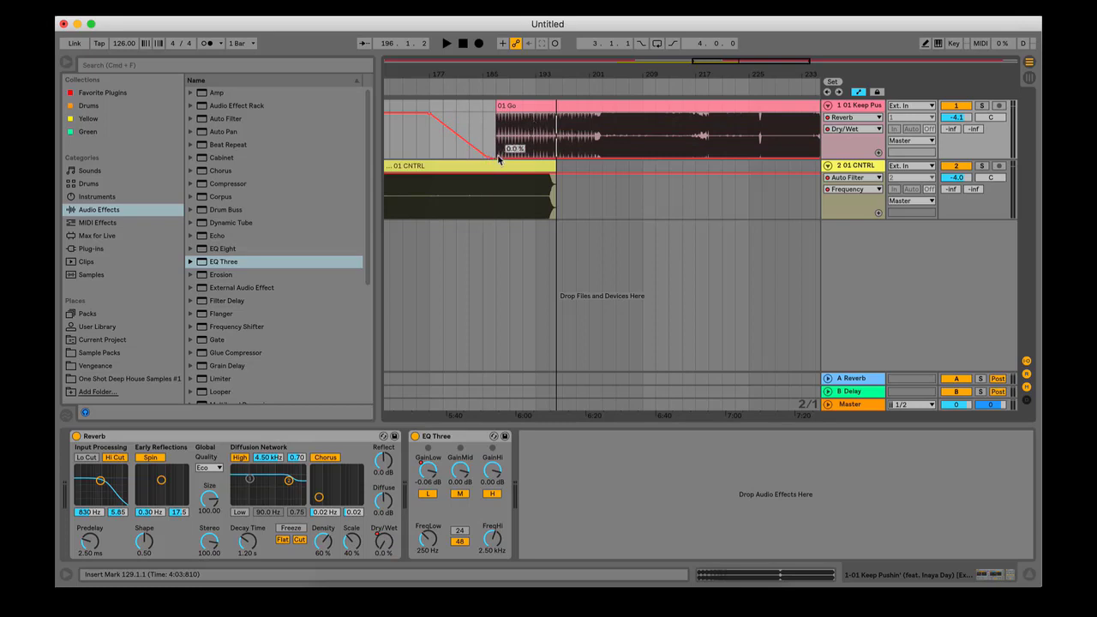
left_click(483, 84)
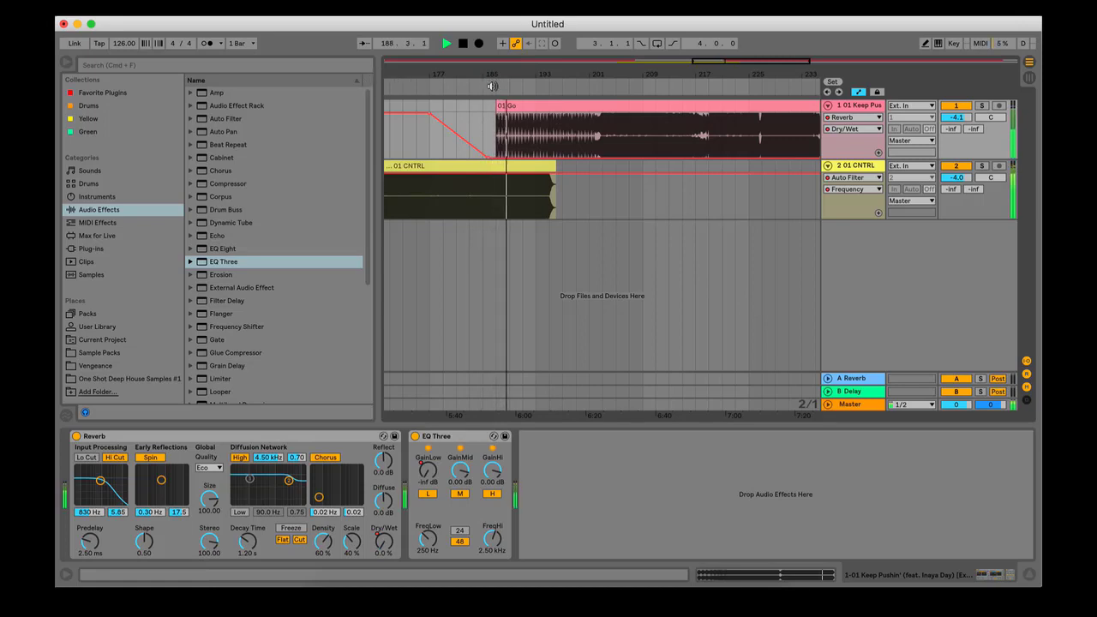
key("space")
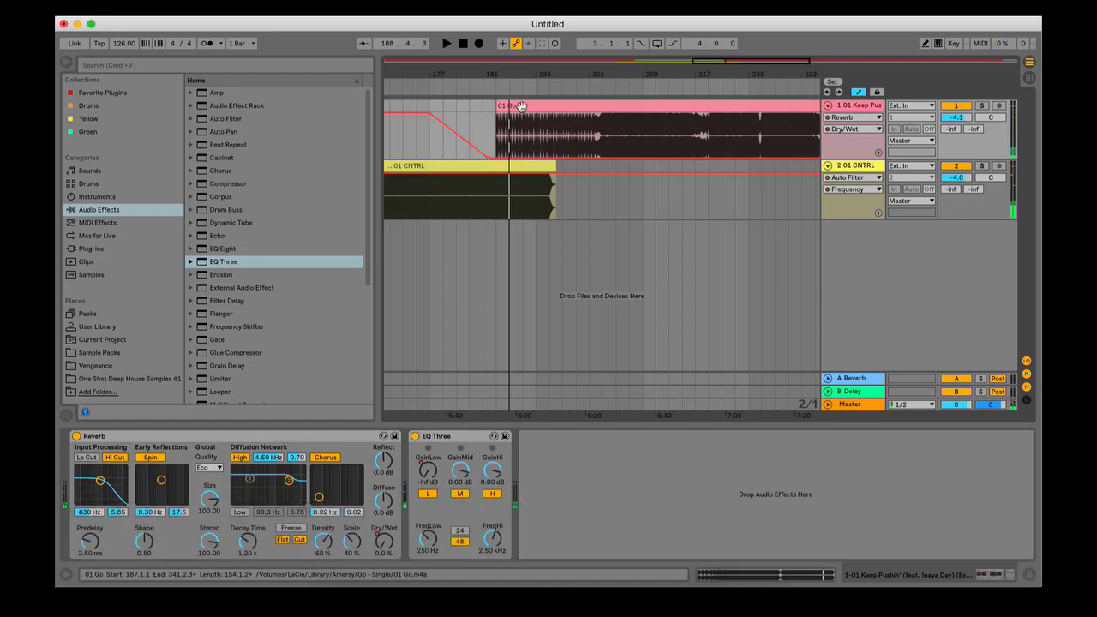
Step: Set the Go clip's warp mode to Complex Pro, and check how its opening beats line up with the grid
mouse_move(501, 76)
left_mouse_down()
mouse_move(501, 245)
mouse_move(500, 90)
left_mouse_up()
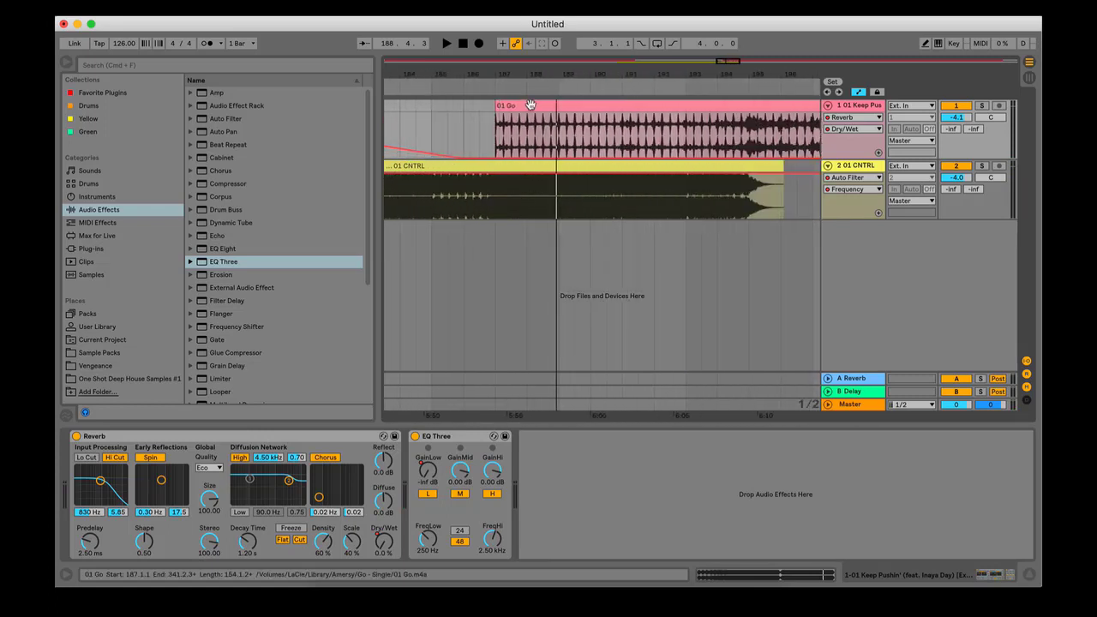
double_click(531, 106)
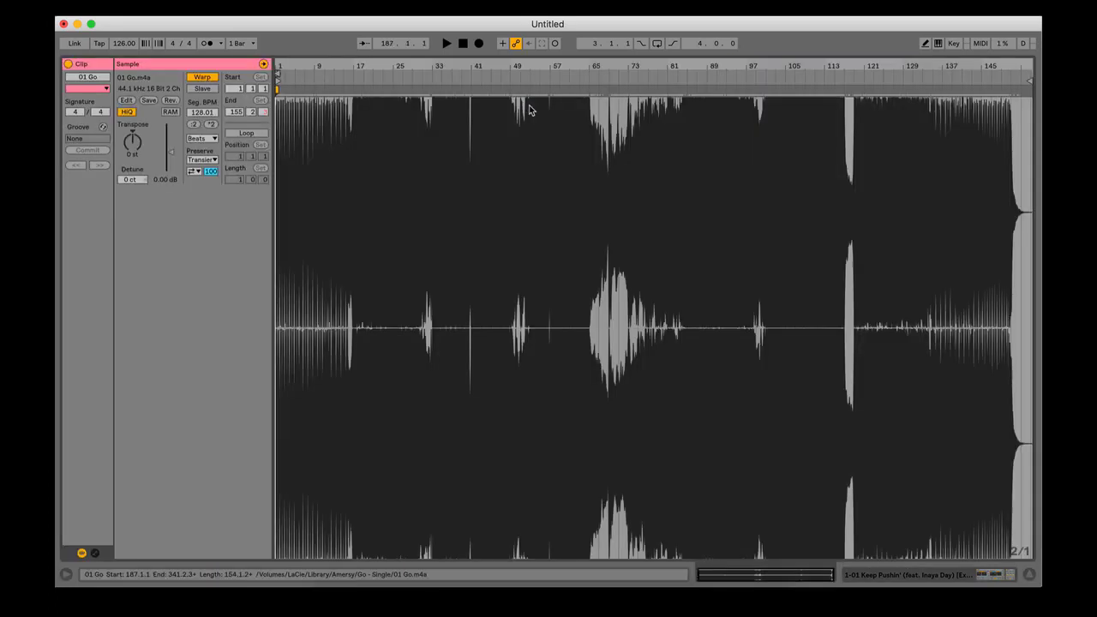
left_click(202, 139)
left_click(203, 200)
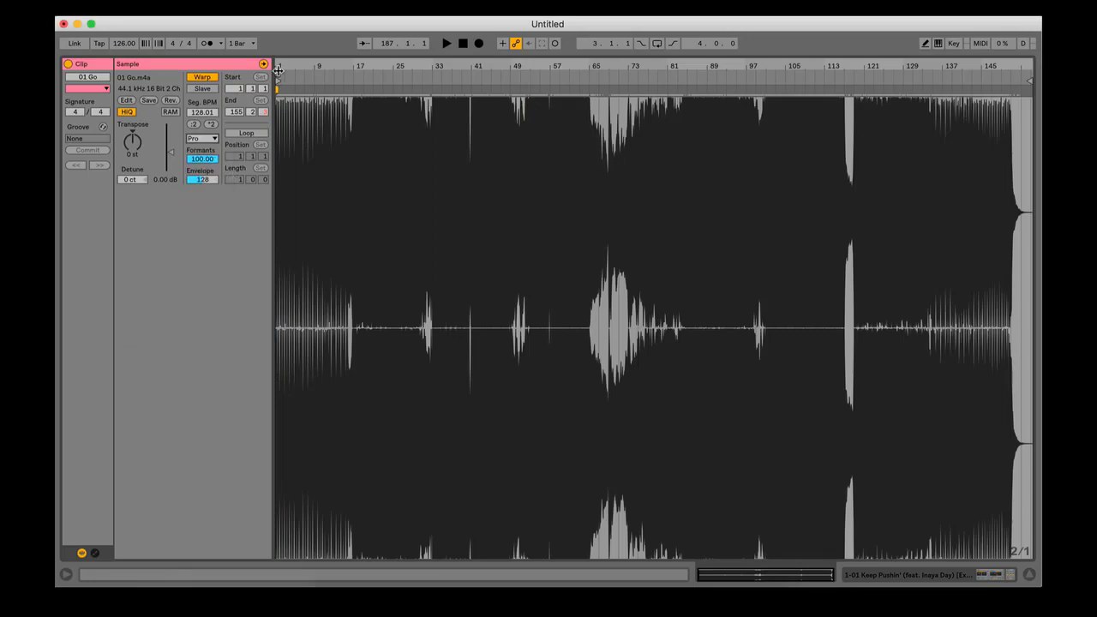
left_click_drag(277, 71, 278, 194)
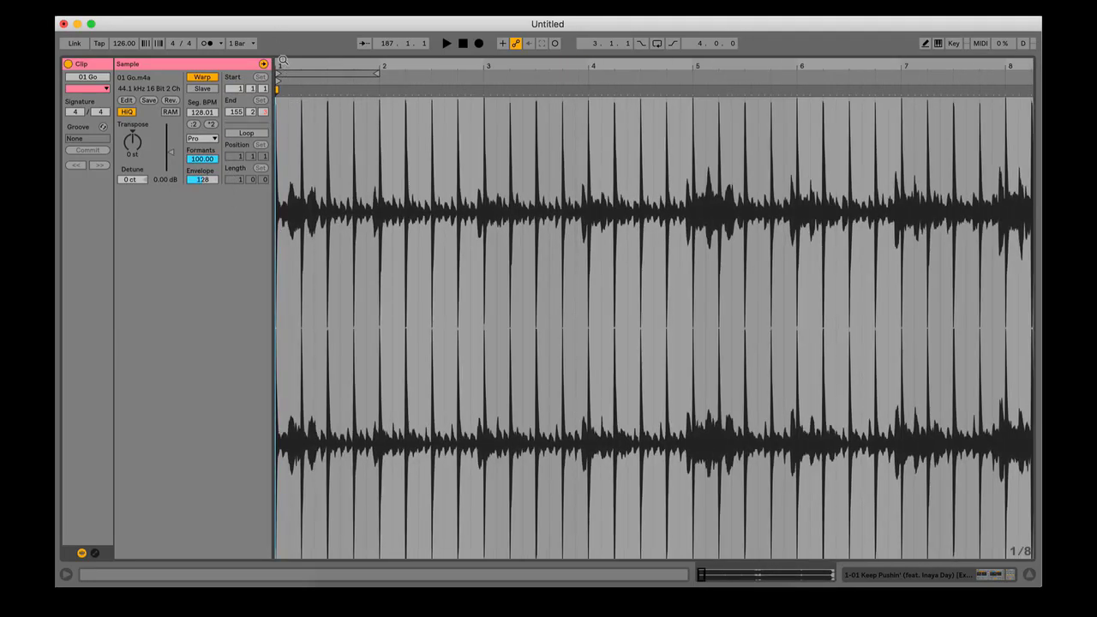
left_click_drag(282, 60, 280, 107)
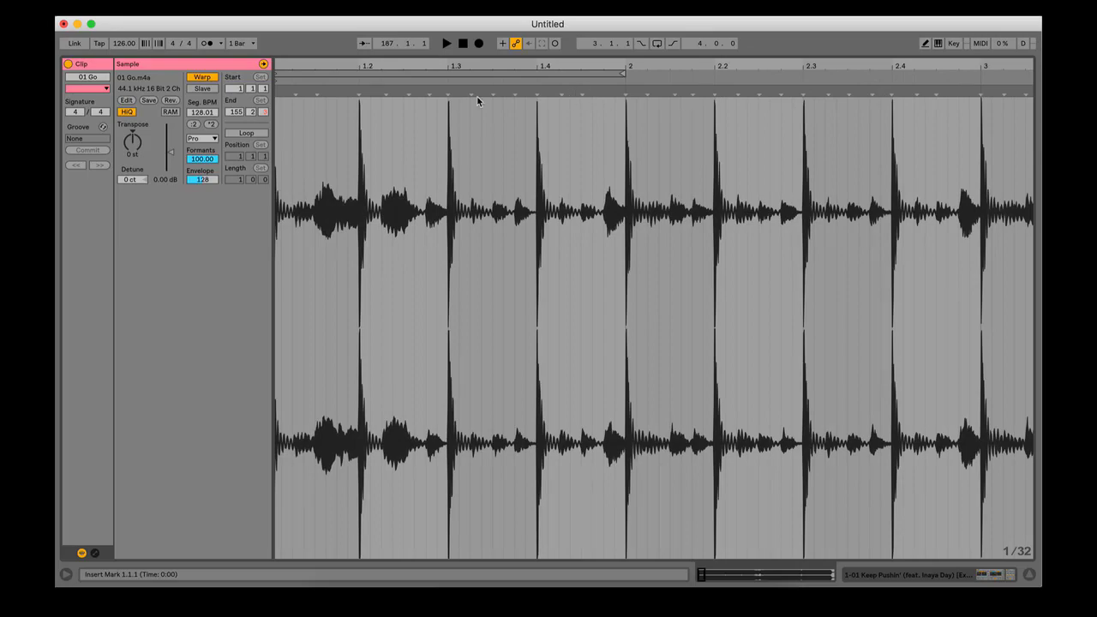
left_click_drag(950, 66, 951, 37)
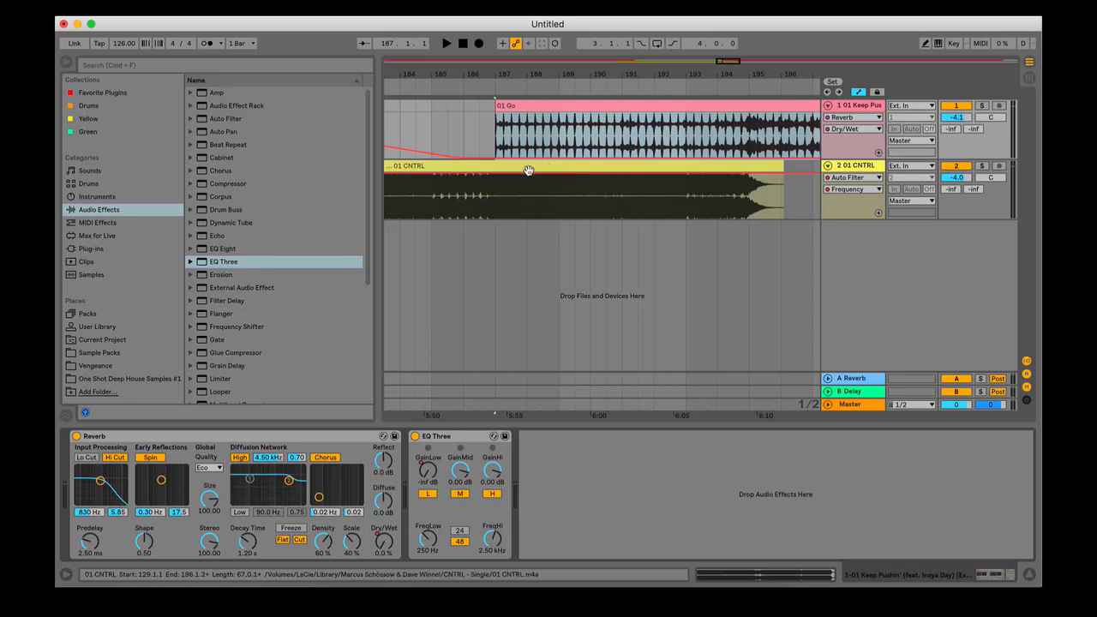
Step: Add a warp marker on the beat at 60.4 in the CNTRL clip, and apply Warp From Here (Straight) to it
left_click(490, 167)
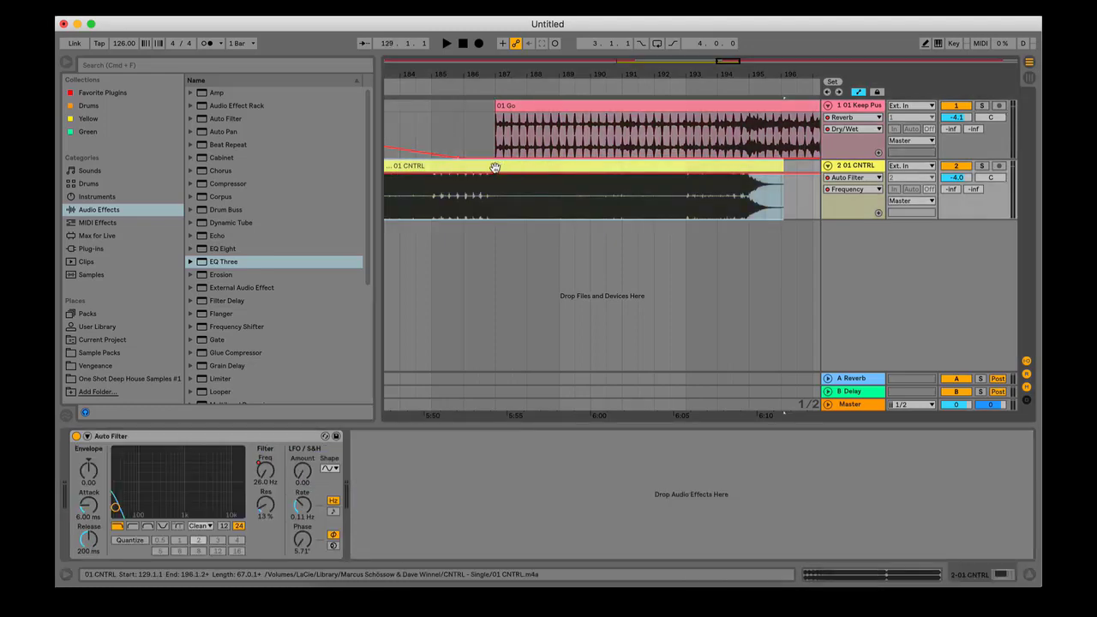
double_click(498, 167)
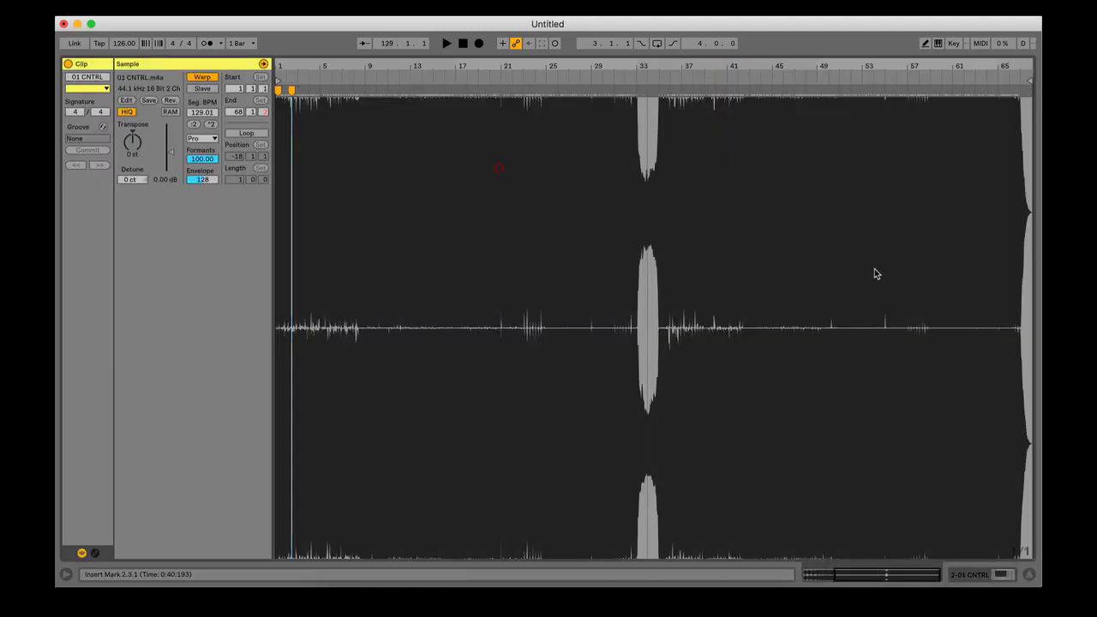
left_click_drag(959, 64, 955, 308)
mouse_move(639, 65)
left_mouse_down()
mouse_move(569, 91)
mouse_move(615, 91)
mouse_move(606, 28)
mouse_move(570, 82)
mouse_move(536, 83)
left_mouse_up()
double_click(592, 88)
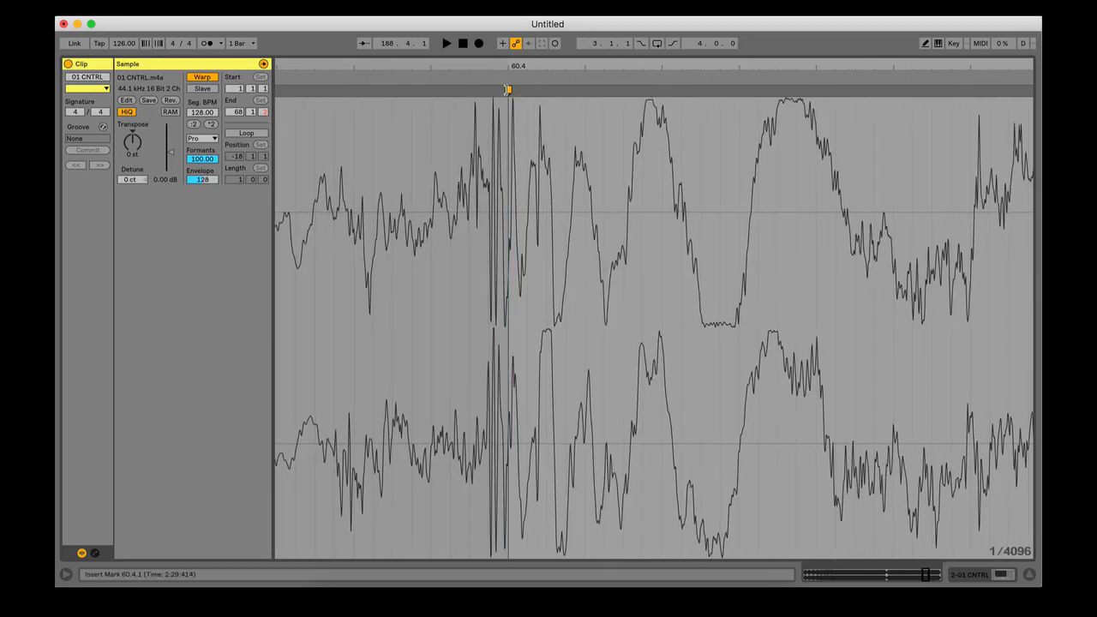
right_click(507, 90)
left_click(576, 343)
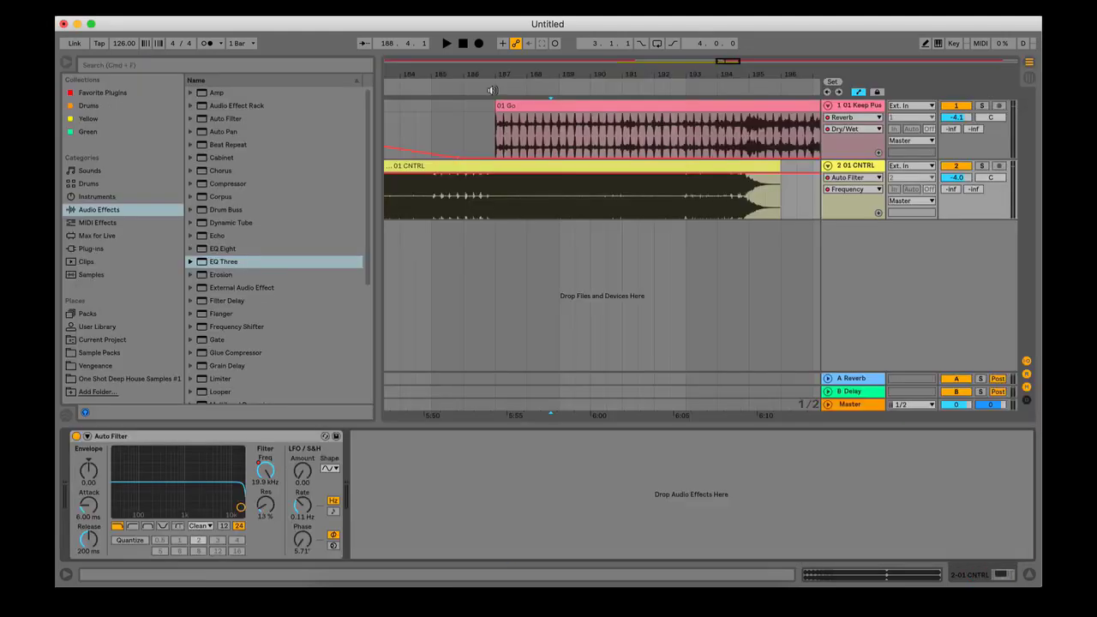
Step: Play the re-warped CNTRL against Go from around bar 186, and stop playback
left_click(476, 85)
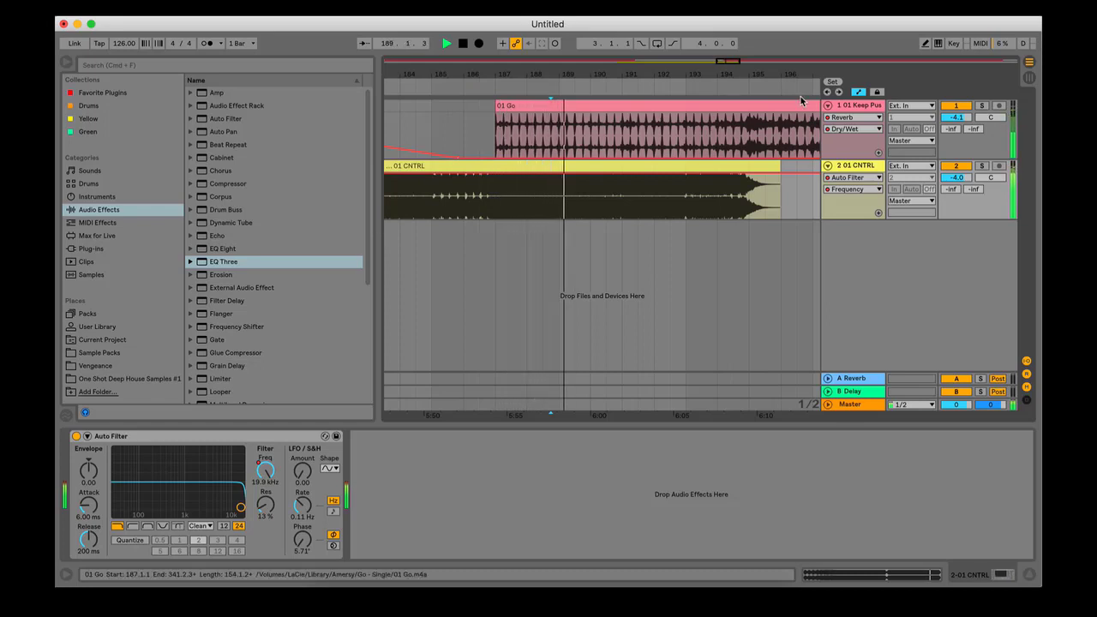
left_click_drag(758, 76, 719, 51)
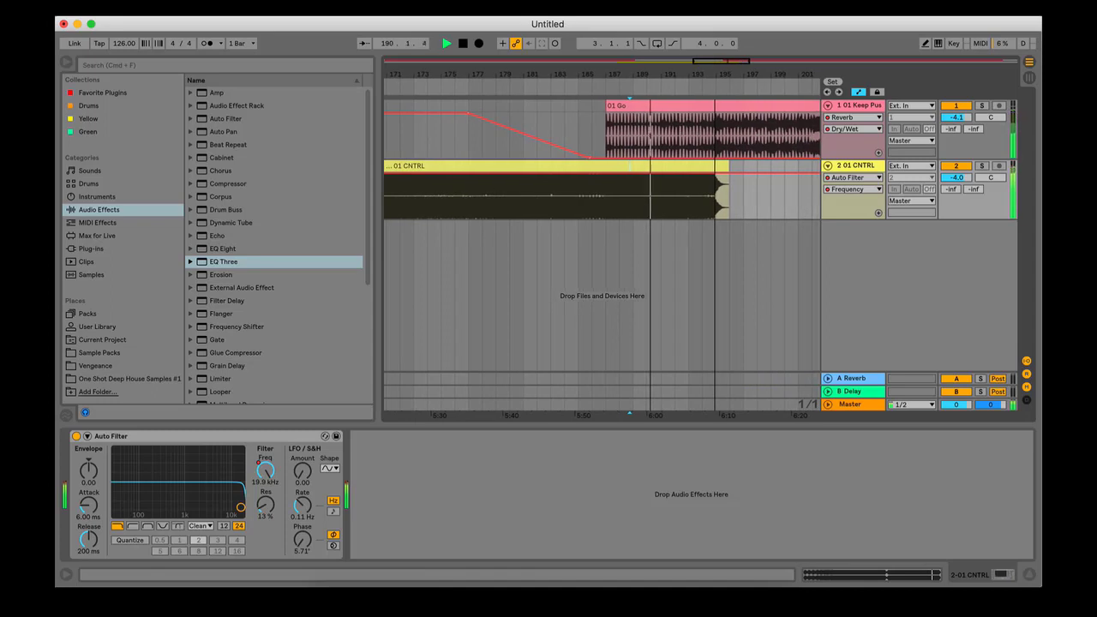
key("space")
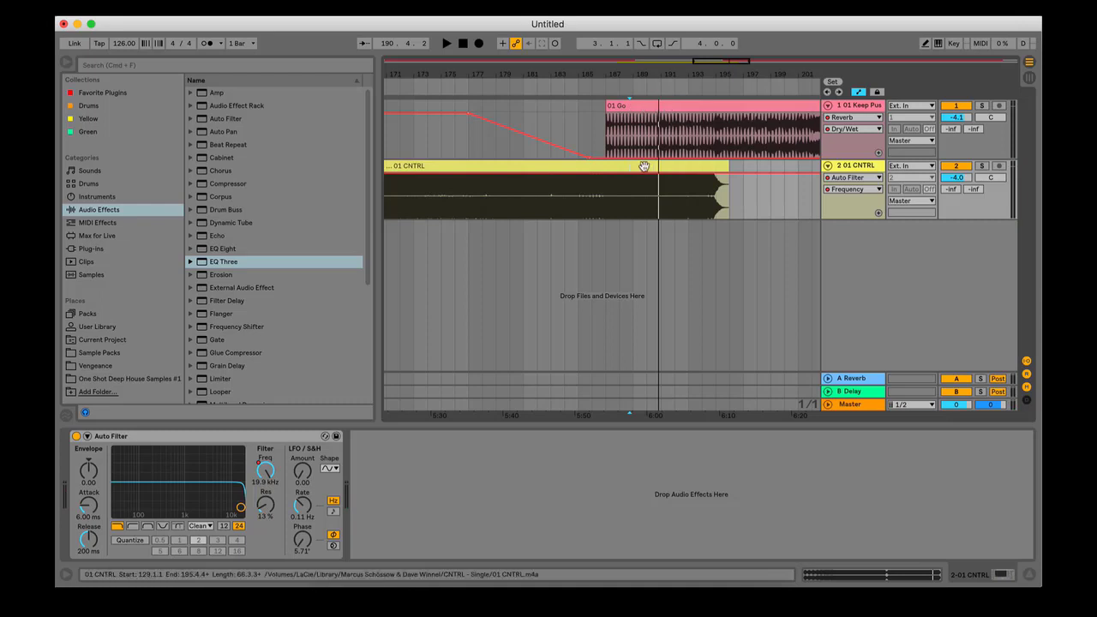
Step: Try to shift CNTRL's transients onto grid positions 61 and 61.1.3, and listen to the timing
left_click(633, 87)
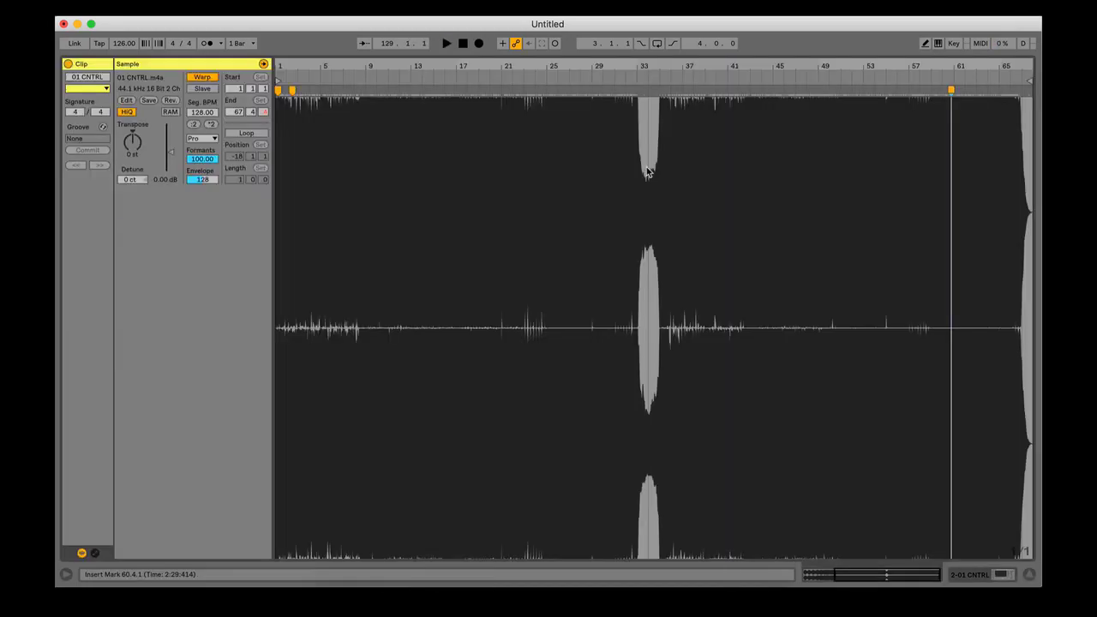
left_click_drag(966, 68, 986, 193)
left_click_drag(559, 71, 563, 71)
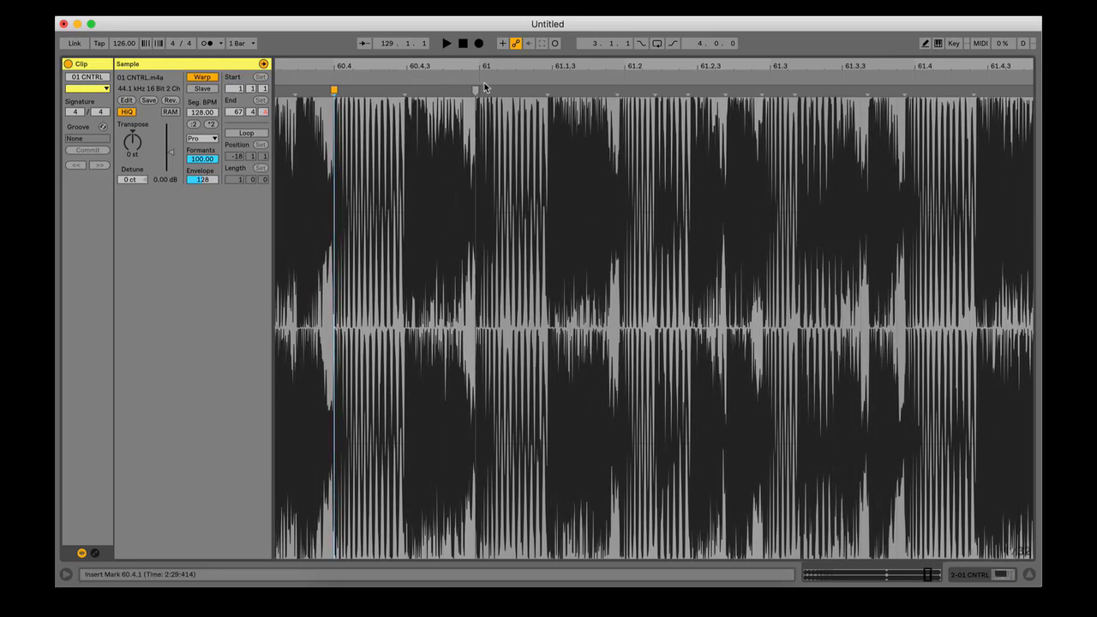
left_click_drag(482, 66, 482, 129)
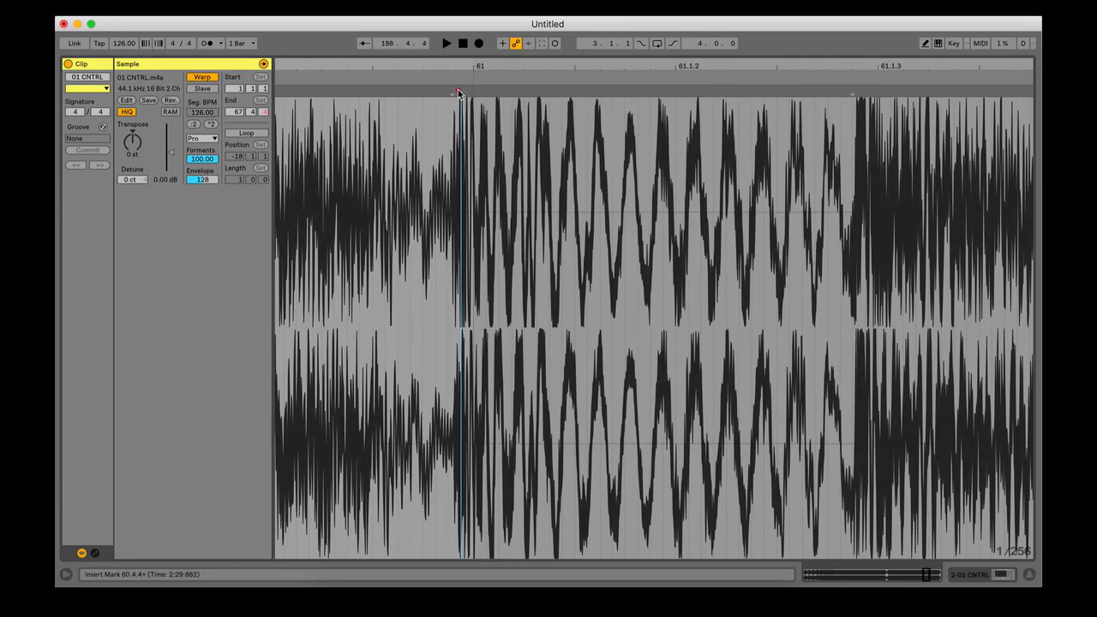
left_click_drag(457, 90, 474, 90)
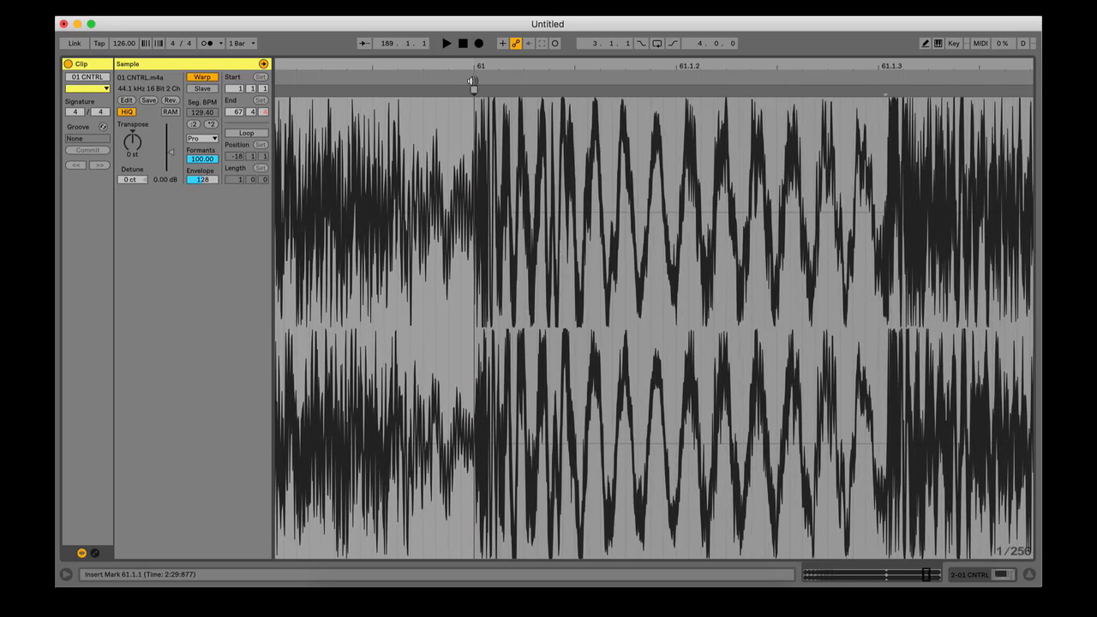
left_click_drag(888, 92, 881, 91)
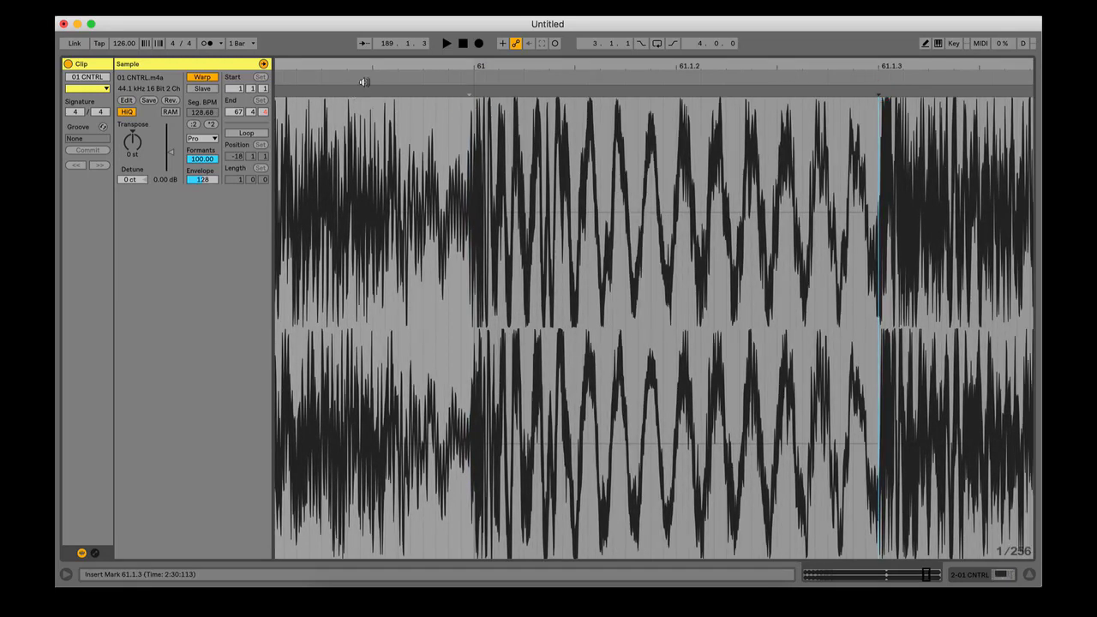
key("space")
left_click_drag(429, 68, 480, 97)
key("space")
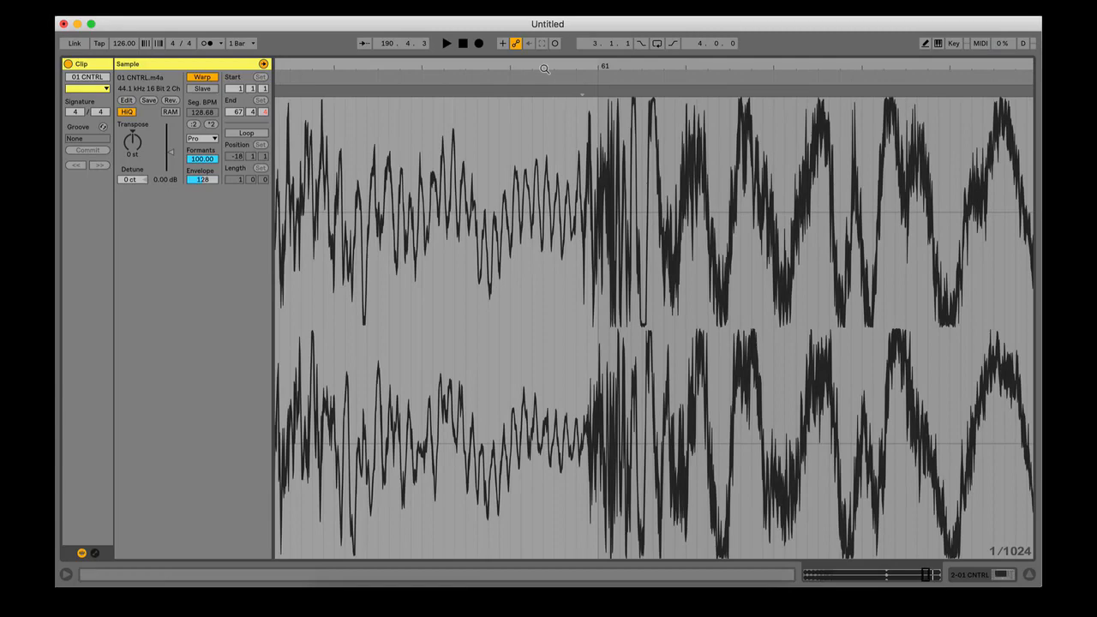
Step: Apply Warp From Here (Start at 126.00 BPM) to CNTRL's 60.4 marker, and check the beat alignment around bar 62 by eye and ear
left_click_drag(544, 69, 637, 26)
right_click(407, 87)
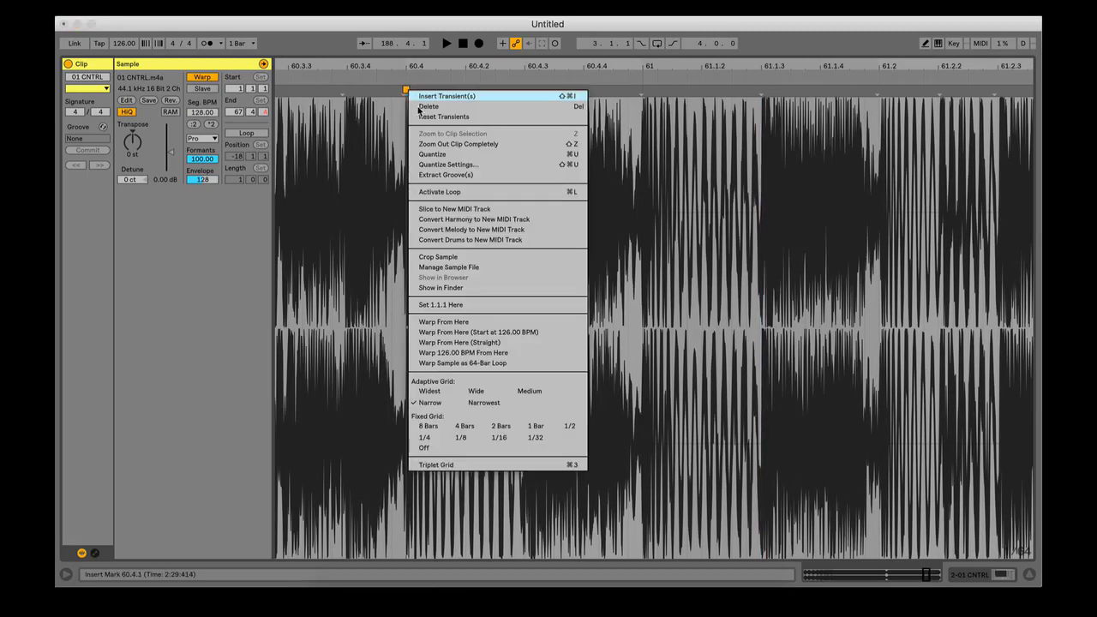
left_click(515, 332)
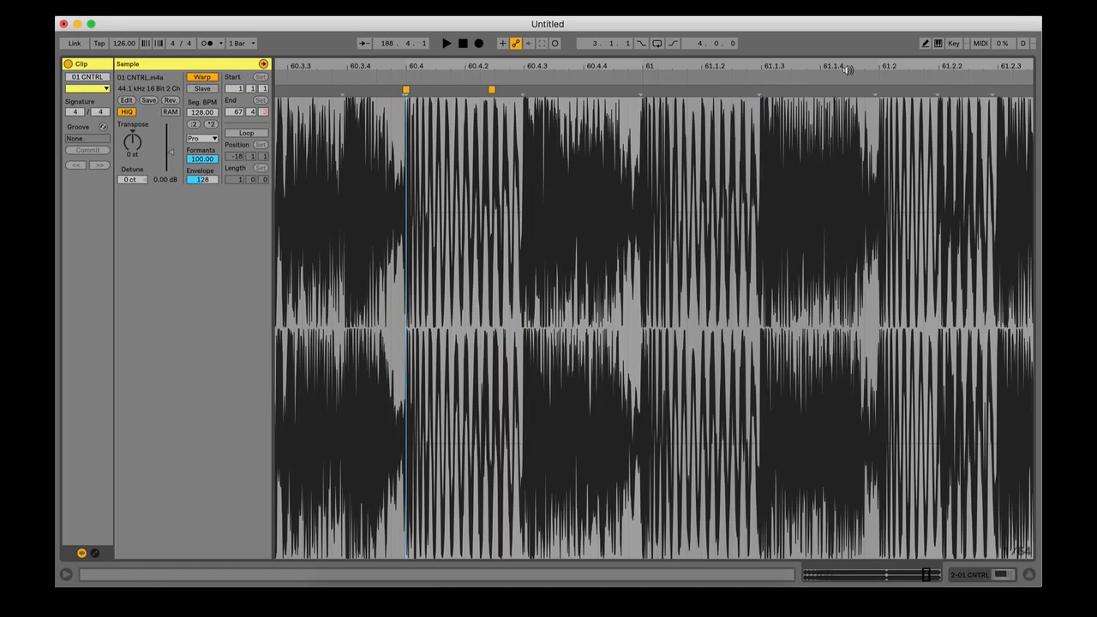
left_click_drag(773, 69, 613, 53)
left_click_drag(956, 61, 618, 185)
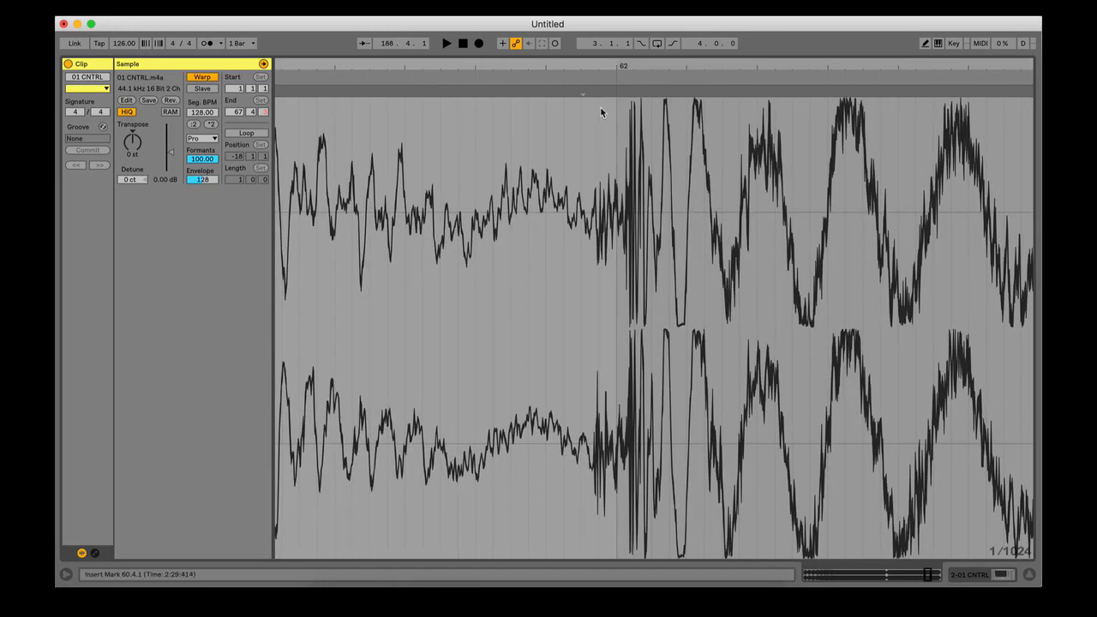
key("space")
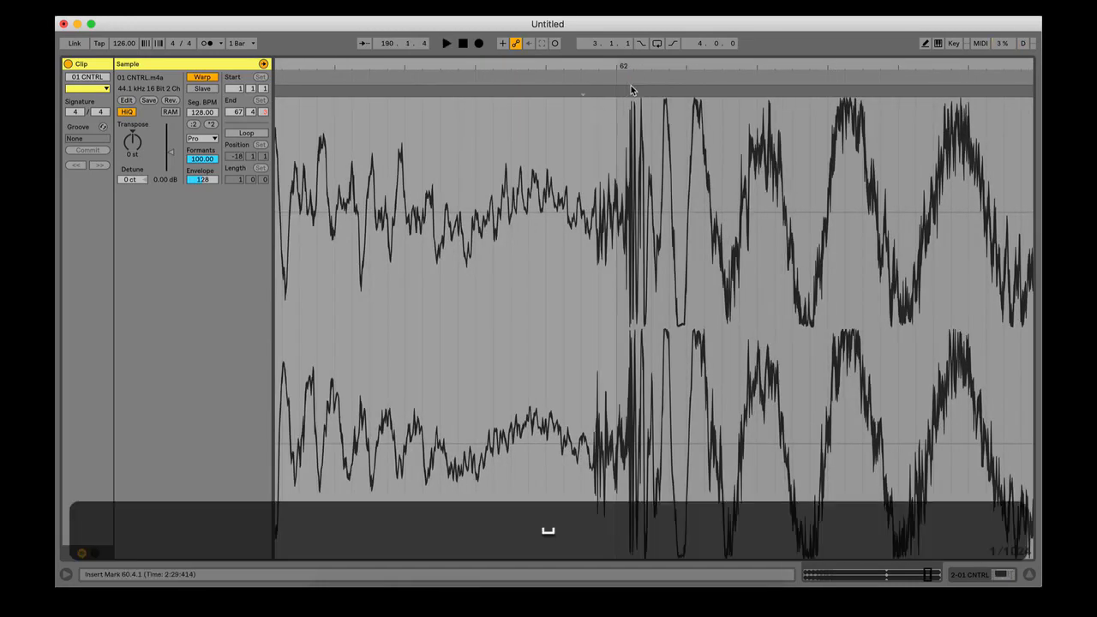
left_click(464, 44)
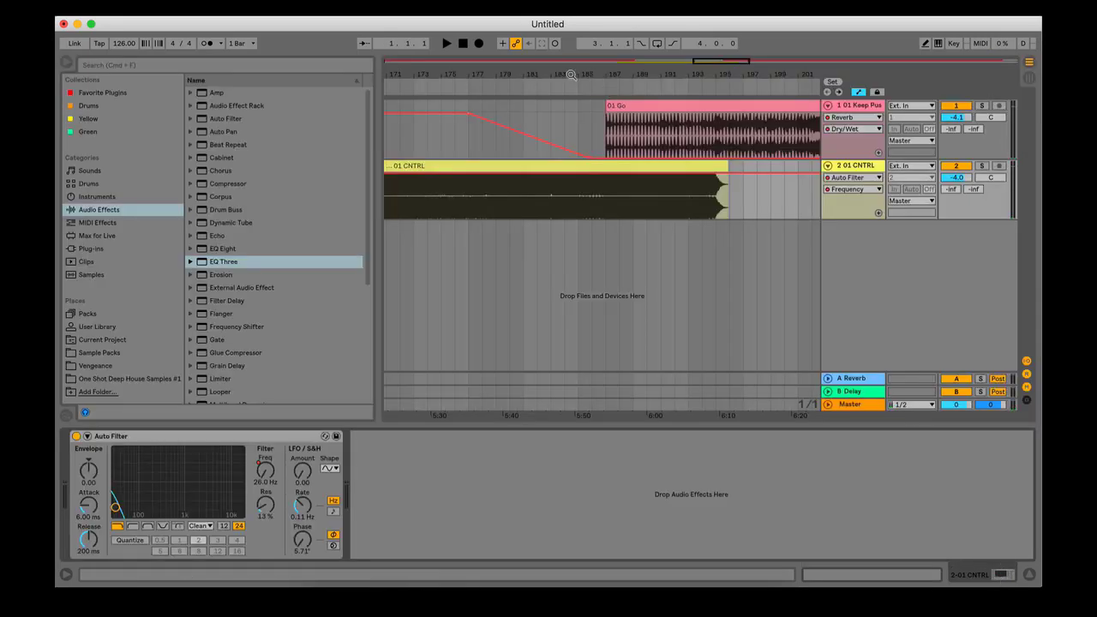
Step: Play the transition from CNTRL into Go starting around bar 184
left_click_drag(571, 76, 403, 75)
left_click_drag(783, 75, 607, 72)
left_click(420, 90)
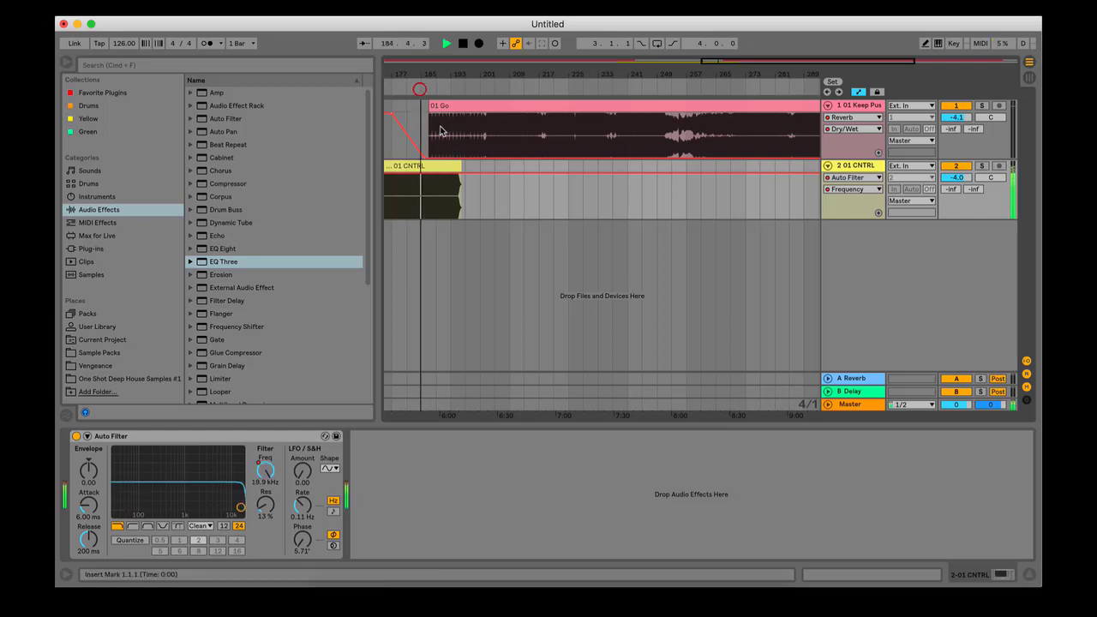
Step: Listen to CNTRL's ending over Go up to about bar 196, and stop playback
left_click_drag(436, 75, 507, 136)
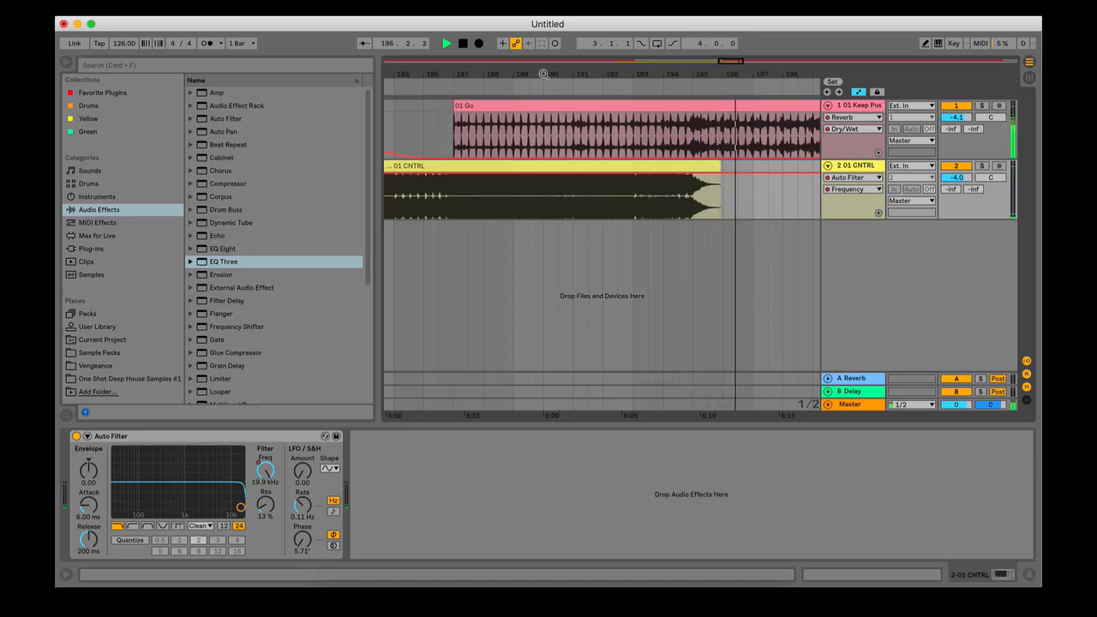
key("space")
left_click_drag(544, 74, 490, 22)
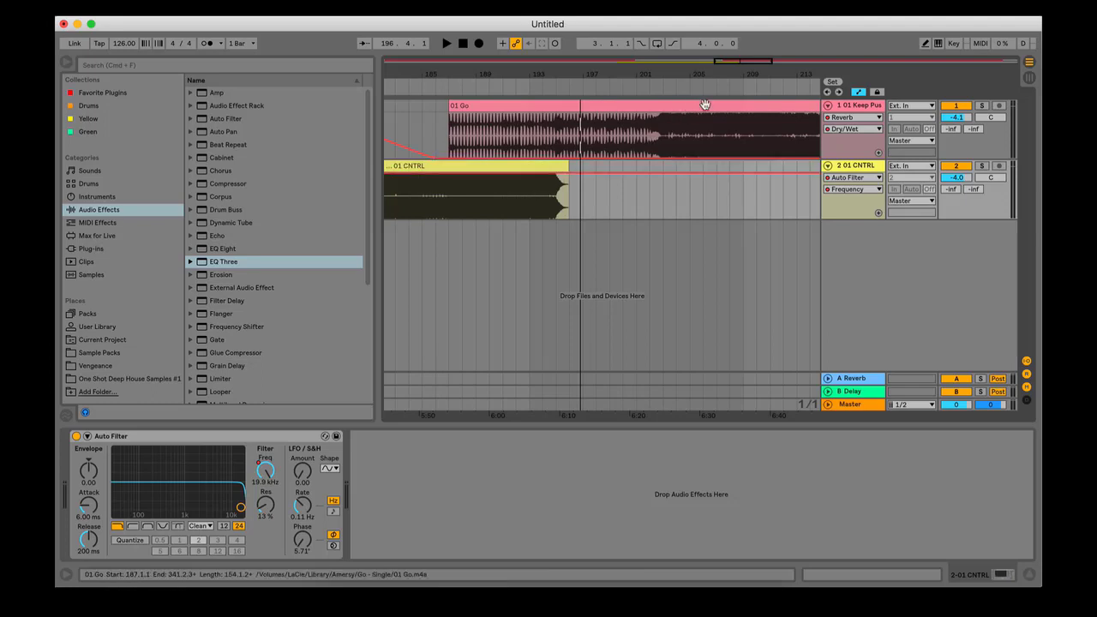
scroll(506, 112, "down", 5)
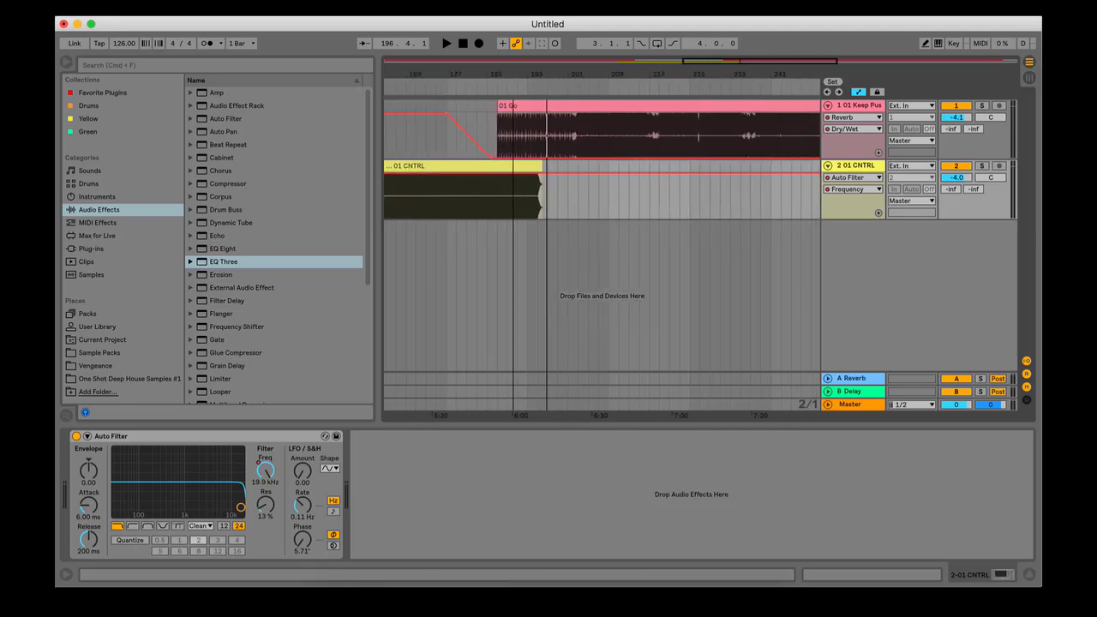
Step: Shorten the first track's Reverb Dry/Wet fade-out so the automation reaches 0.0 % around bar 161
left_click_drag(437, 75, 619, 65)
left_click(626, 113)
left_click_drag(626, 113, 540, 113)
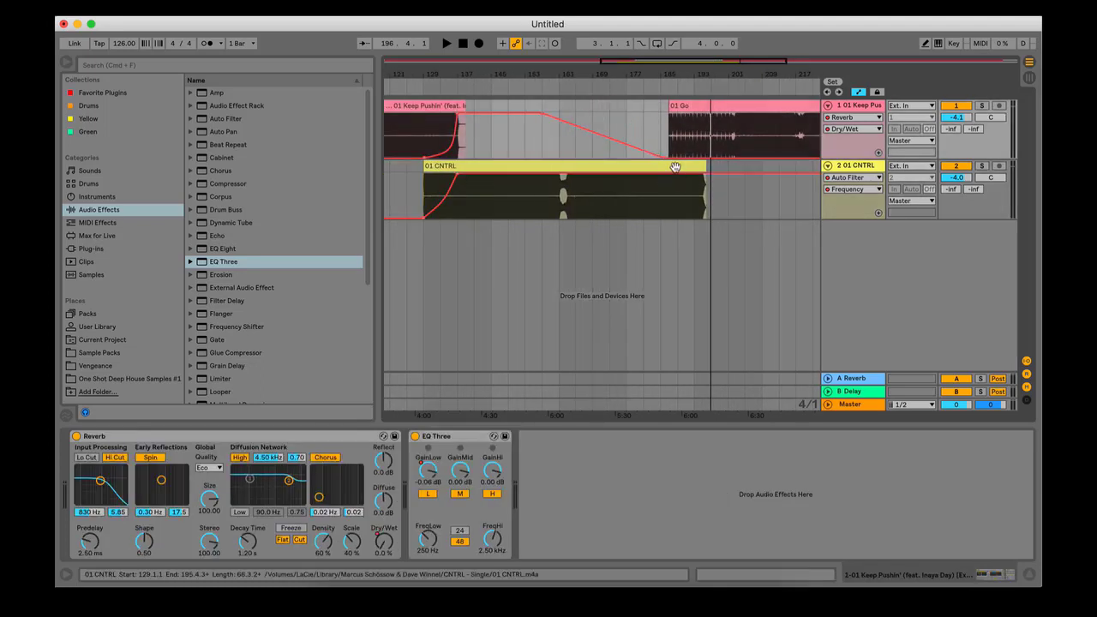
left_click_drag(665, 158, 560, 159)
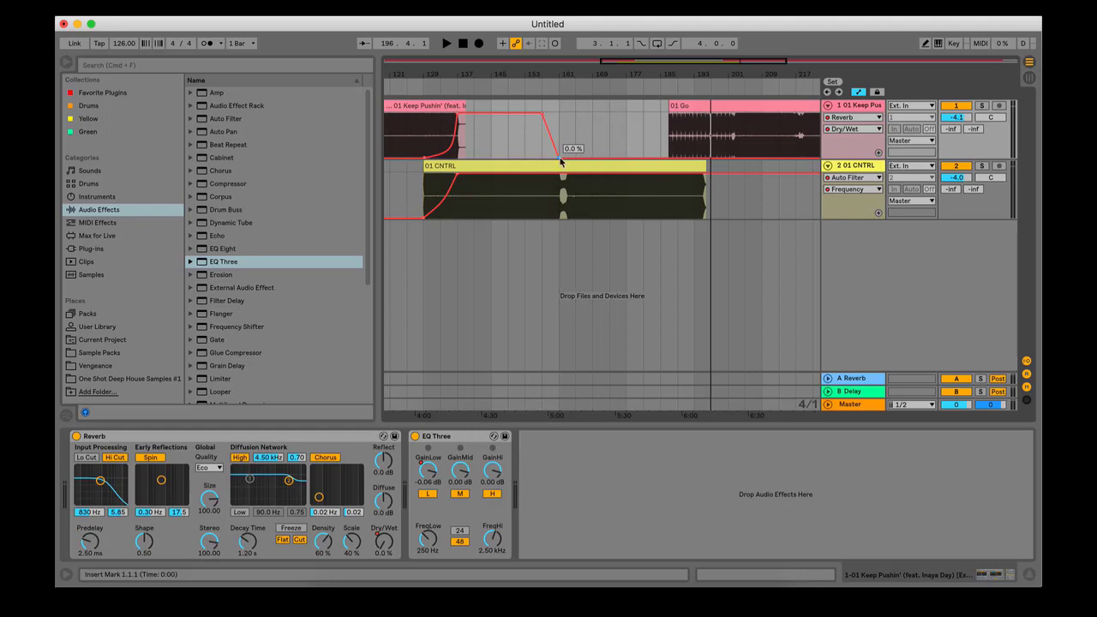
Step: Move the Go clip earlier so it starts at 179.1.1, and compare its breakdown with the end of CNTRL
left_click_drag(686, 105, 644, 107)
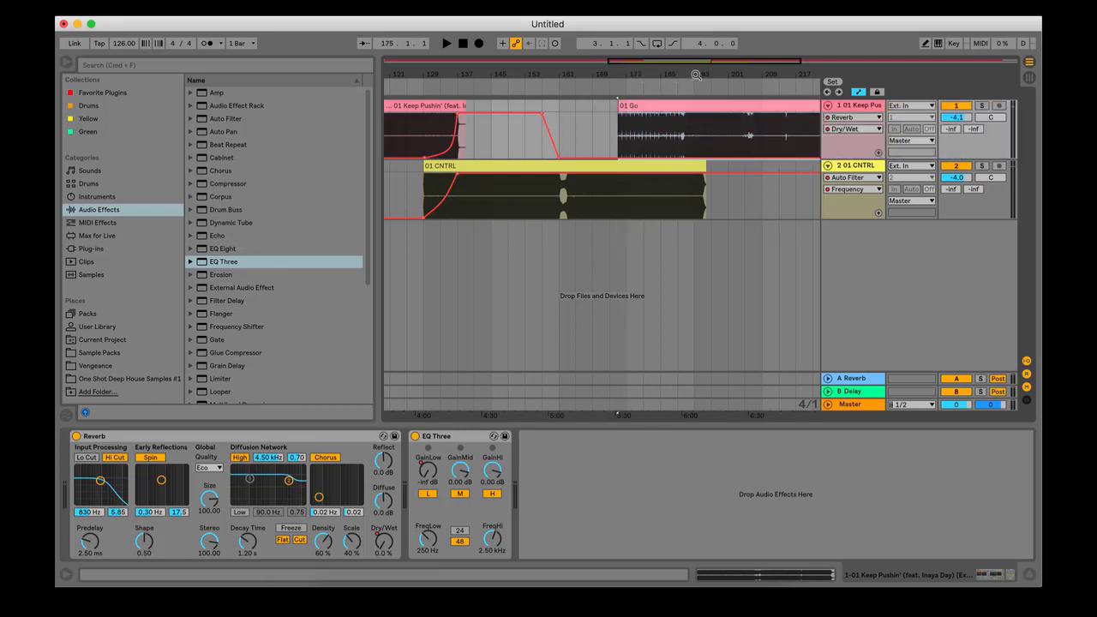
left_click_drag(696, 79, 616, 108)
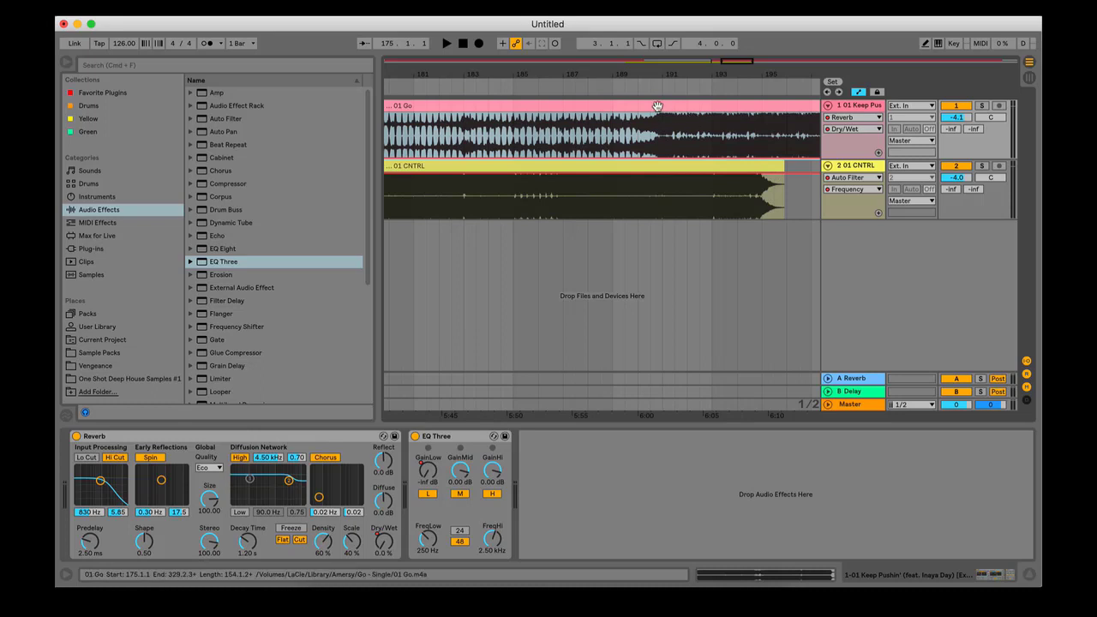
left_click_drag(660, 106, 769, 113)
left_click_drag(761, 74, 679, 127)
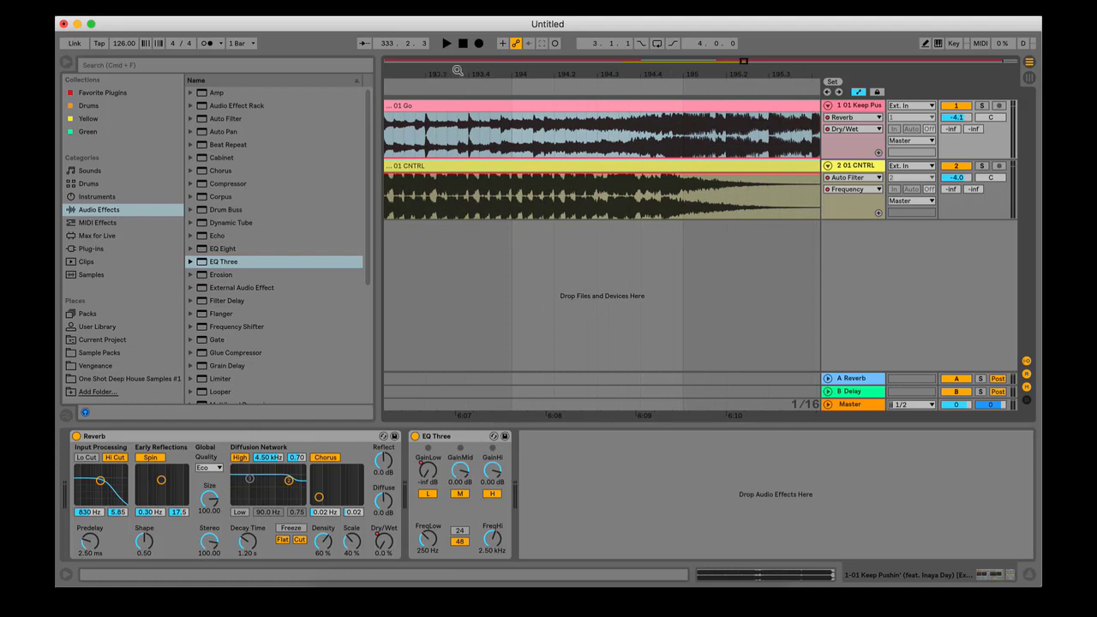
left_click_drag(458, 70, 493, 69)
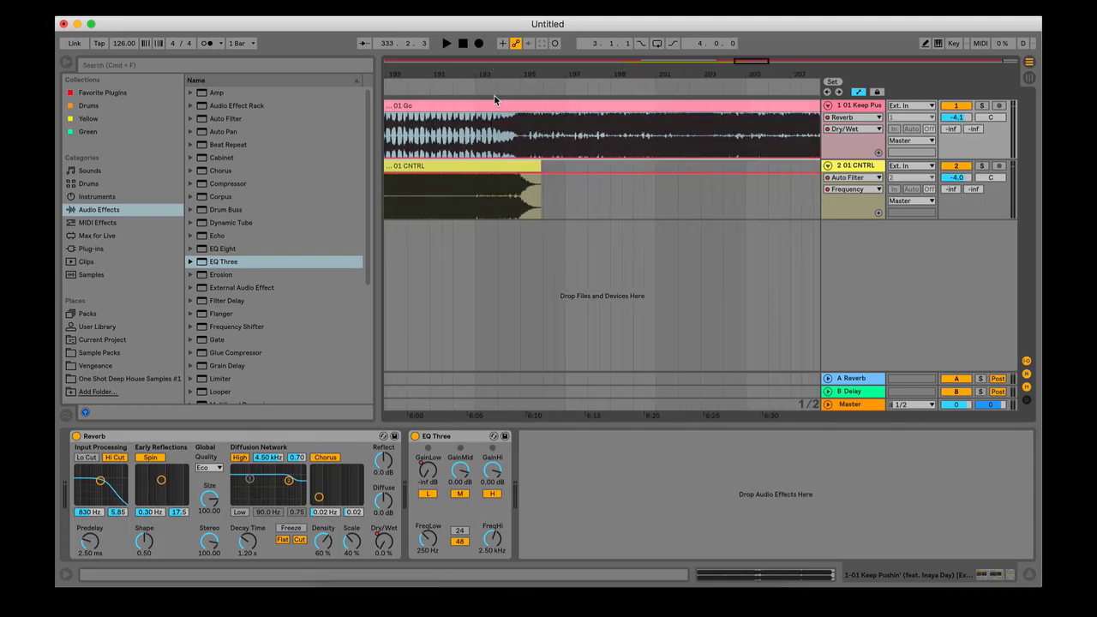
Step: Play CNTRL's ending against Go's breakdown twice from around bar 193 to check how they line up
left_click(477, 90)
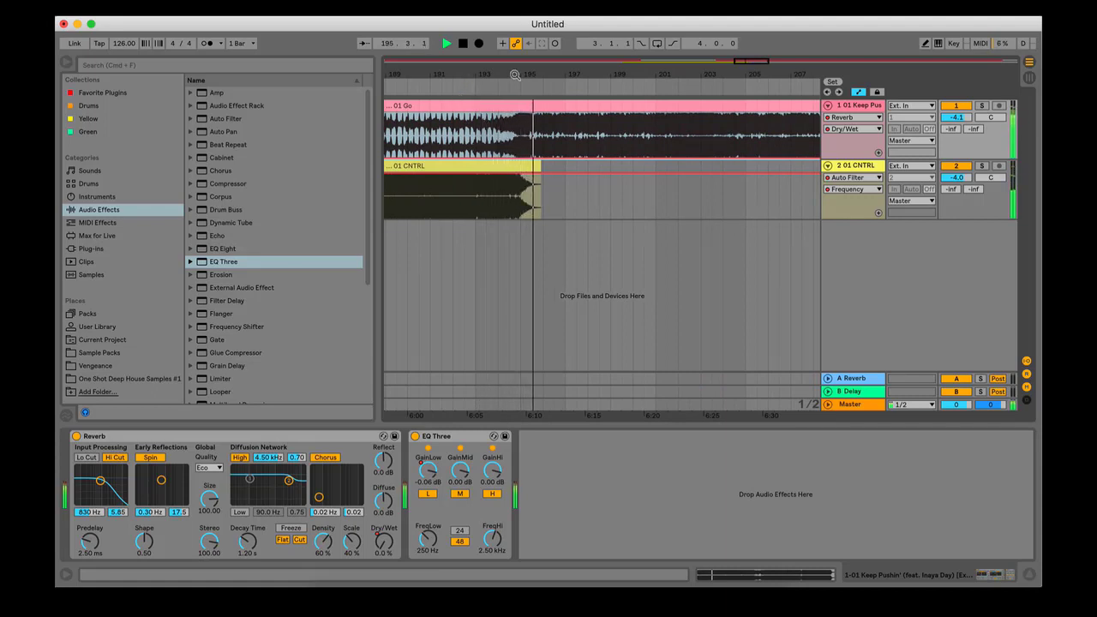
key("space")
left_click_drag(515, 75, 524, 113)
left_click(484, 84)
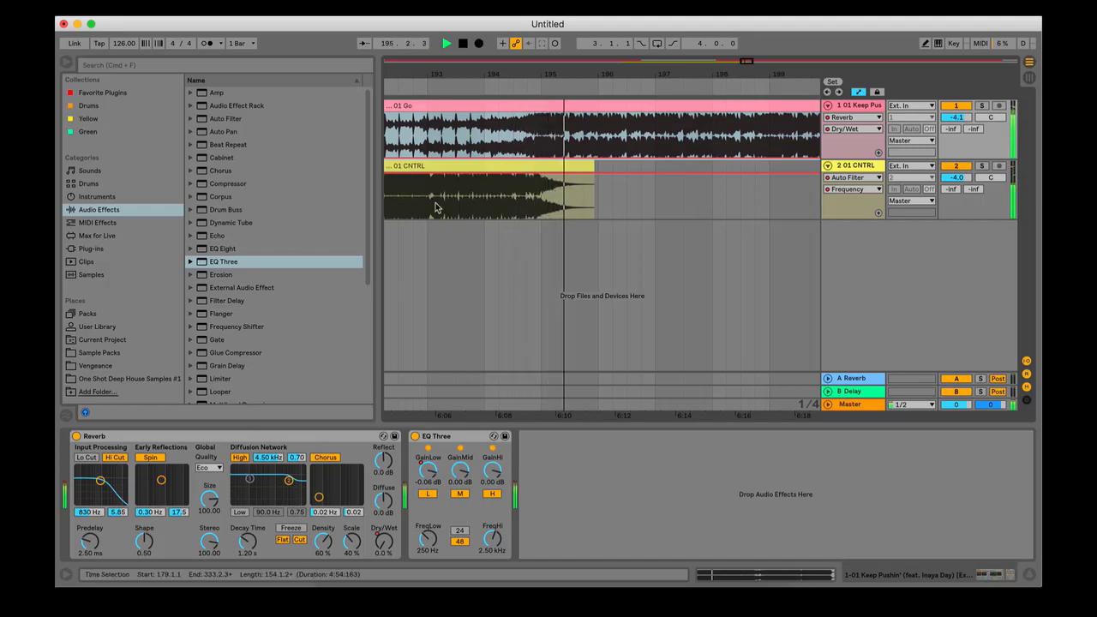
Step: Play the whole overlap of CNTRL and Go from bar 179 to about bar 204, and stop playback
left_click_drag(472, 75, 664, 19)
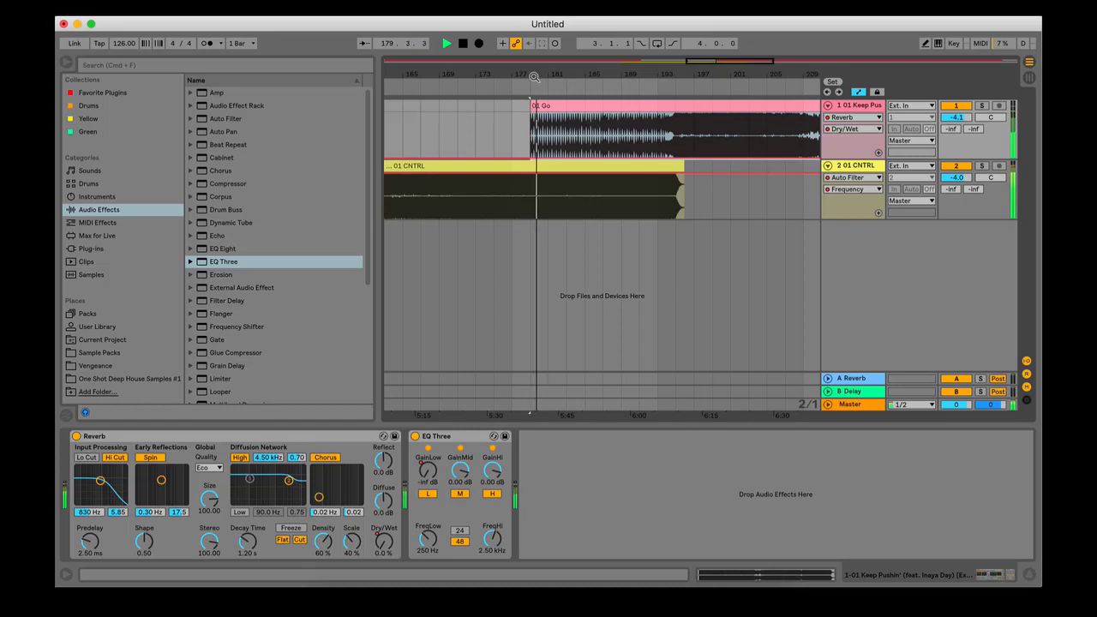
left_click_drag(534, 76, 451, 78)
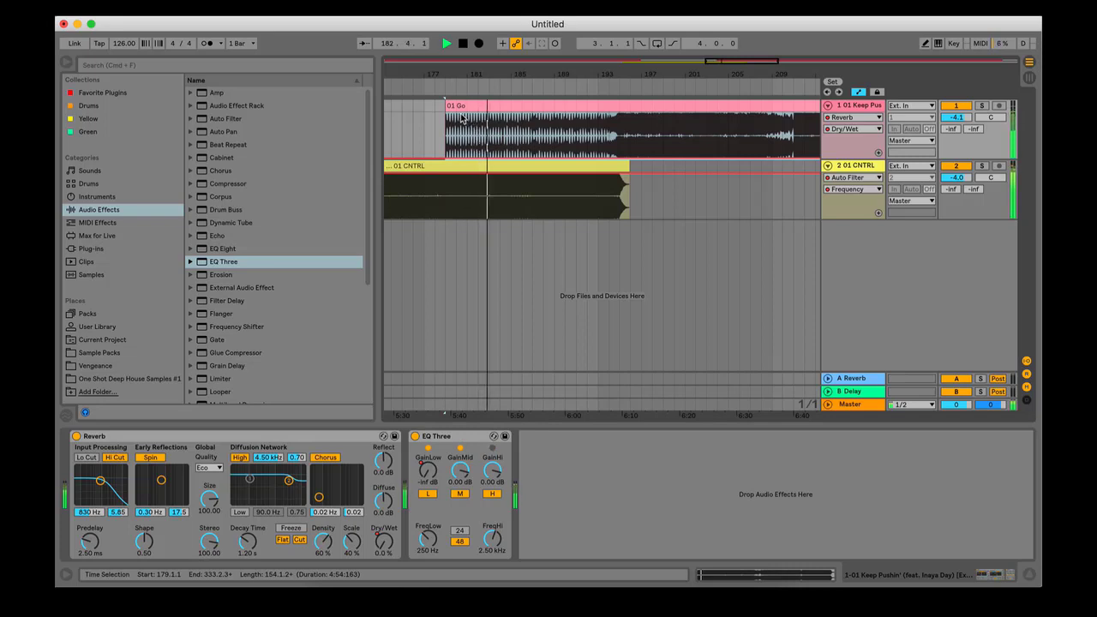
left_click_drag(471, 74, 470, 64)
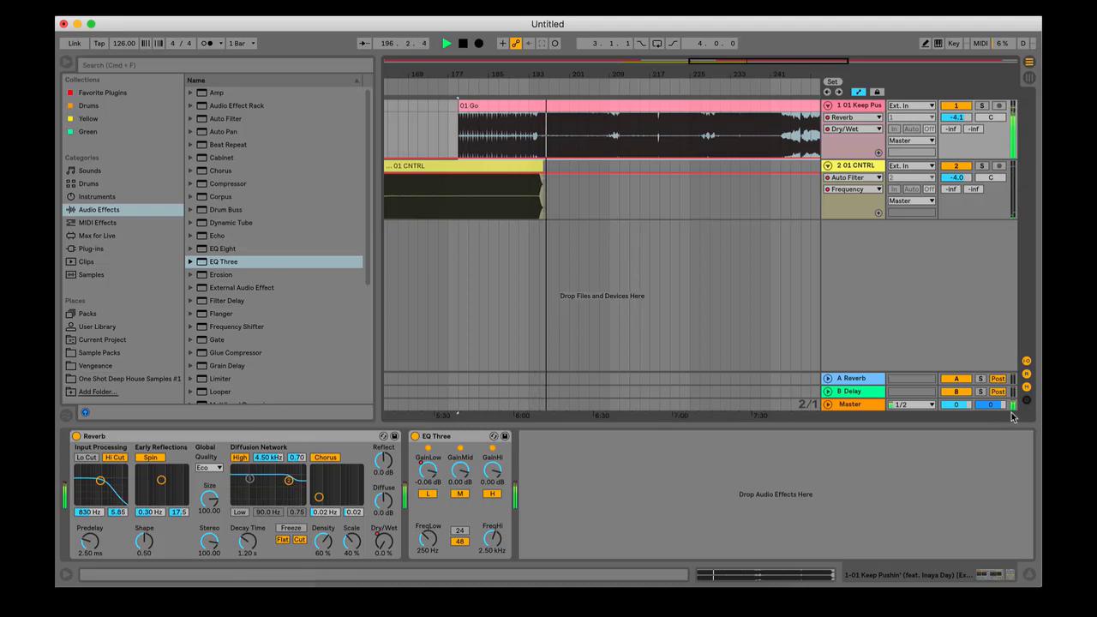
left_click_drag(676, 74, 647, 60)
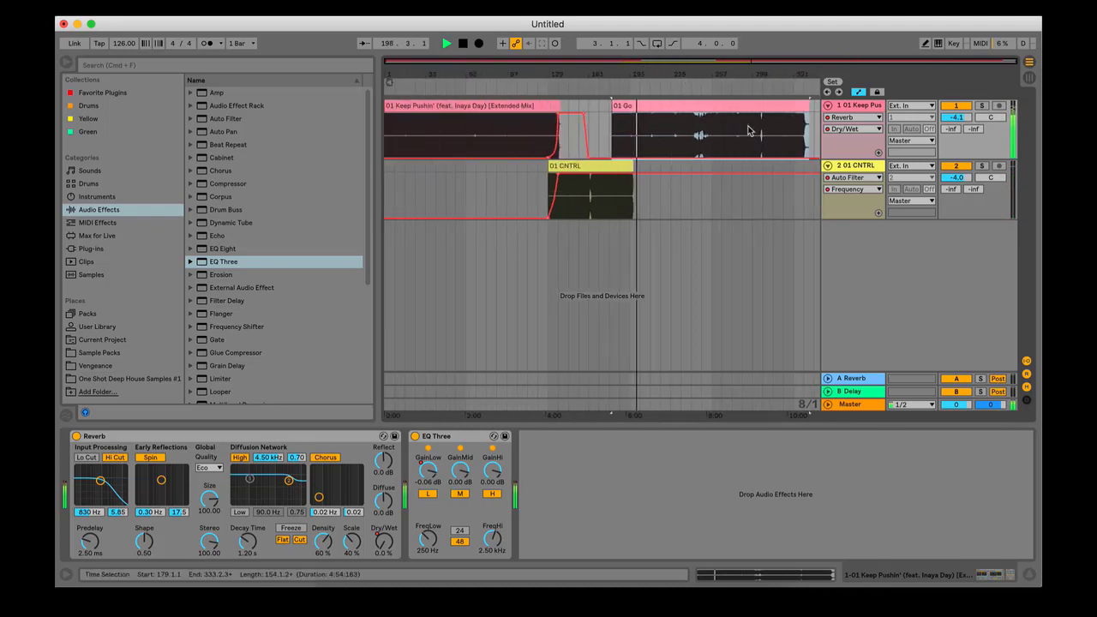
left_click_drag(708, 75, 848, 129)
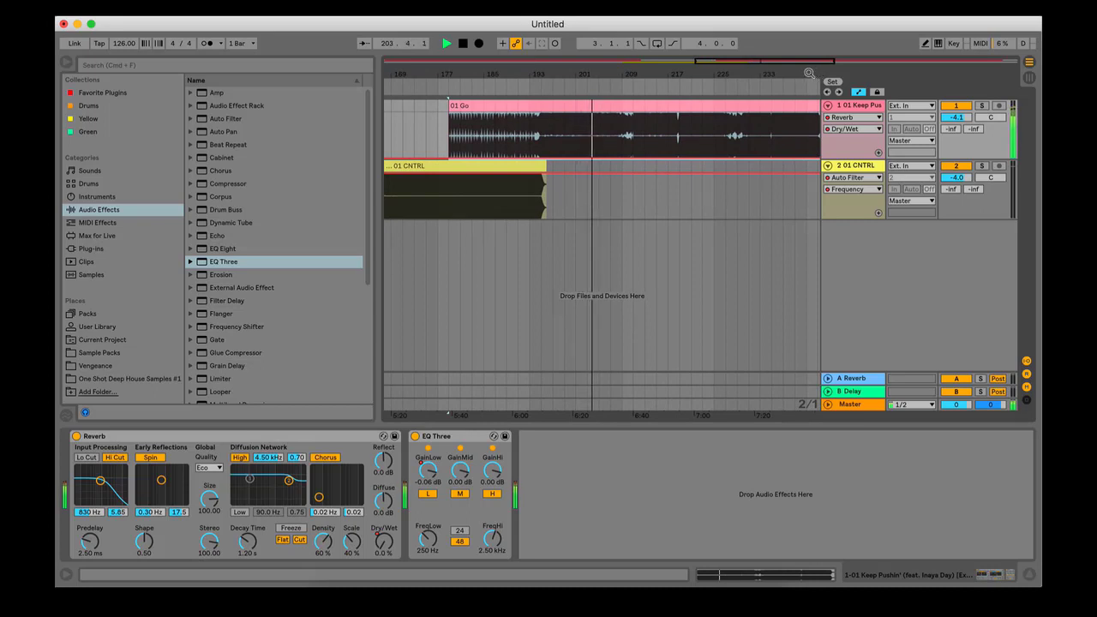
key("space")
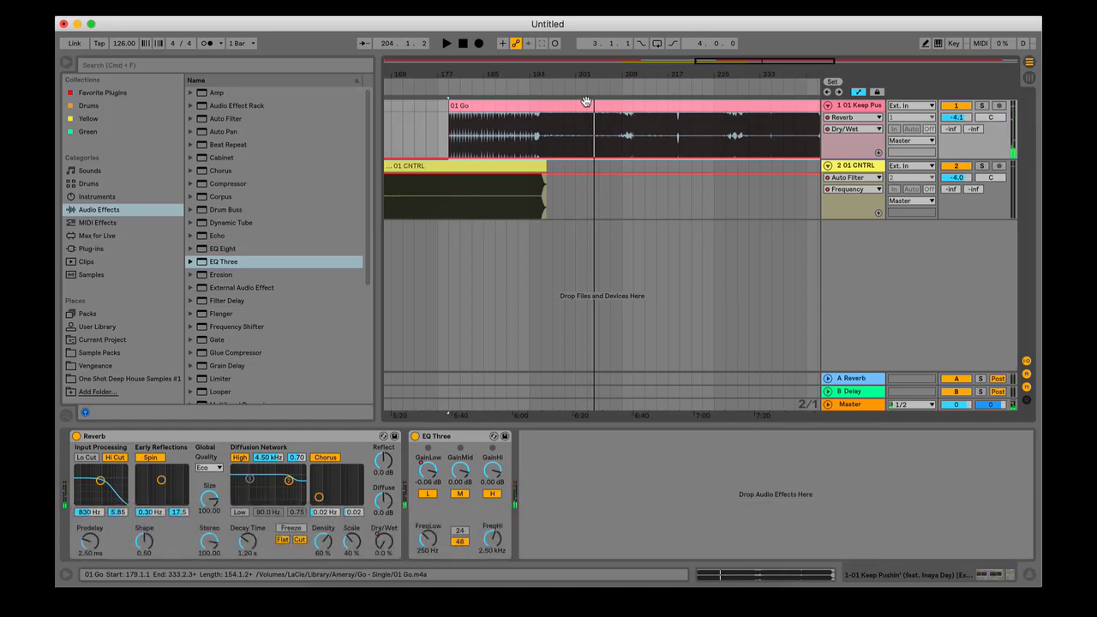
Step: Move the 01 Go clip eight bars earlier to start at bar 171, auditioning it before and after the move
left_click_drag(454, 76, 516, 75)
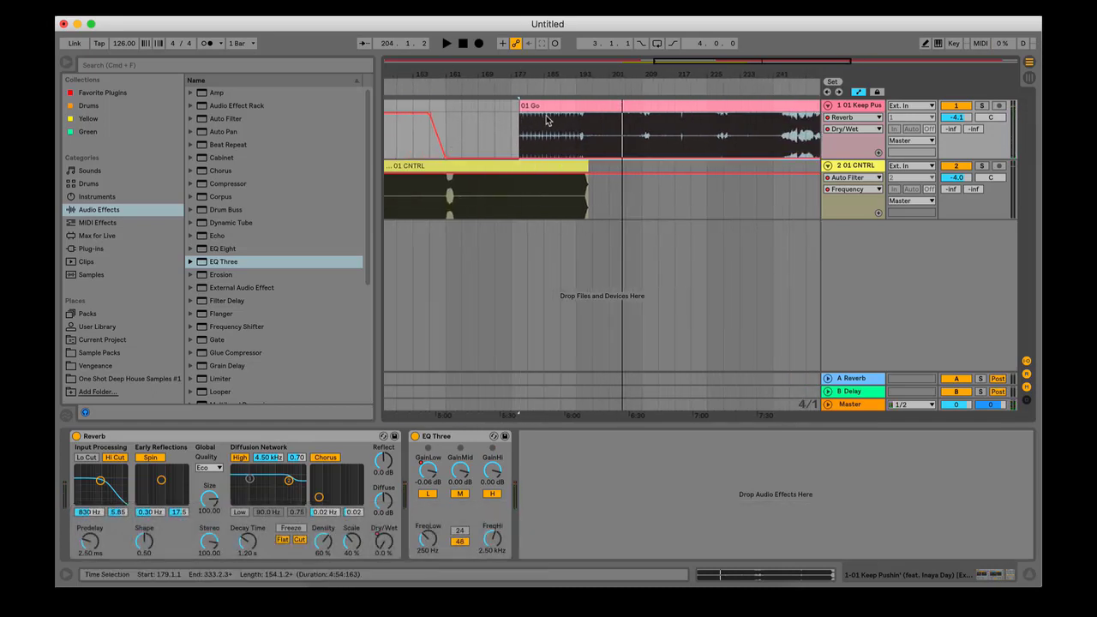
left_click_drag(569, 75, 569, 104)
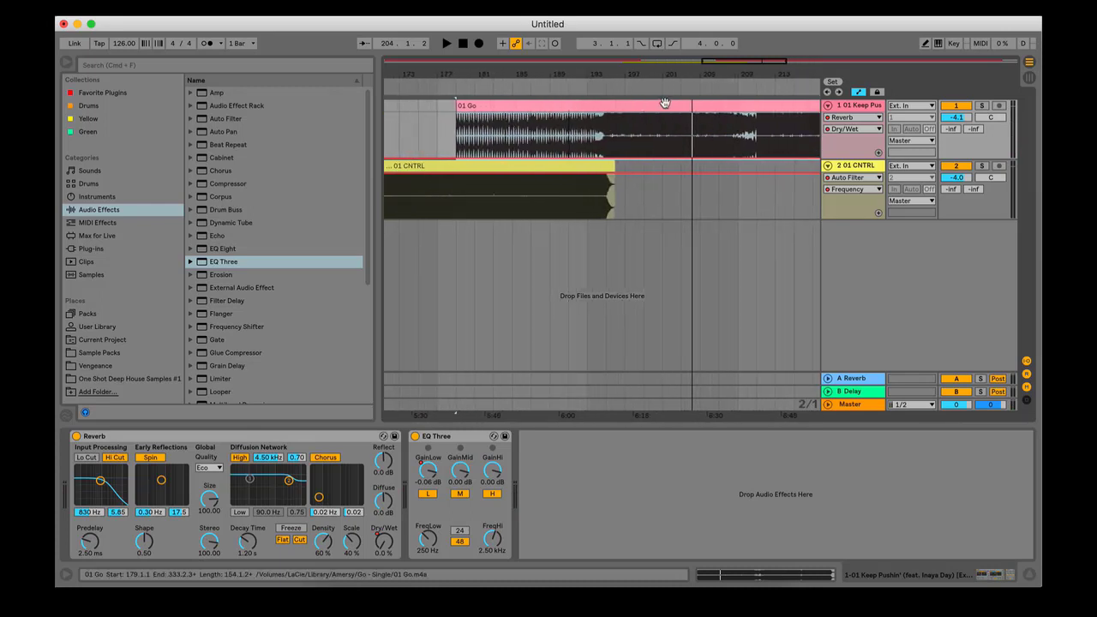
left_click(650, 88)
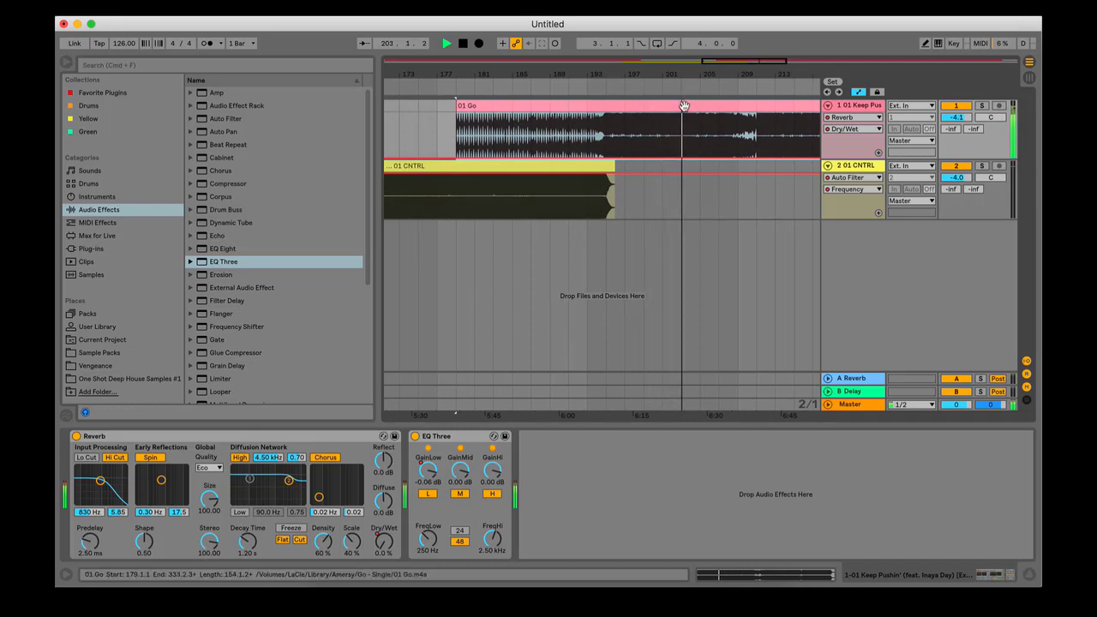
key("space")
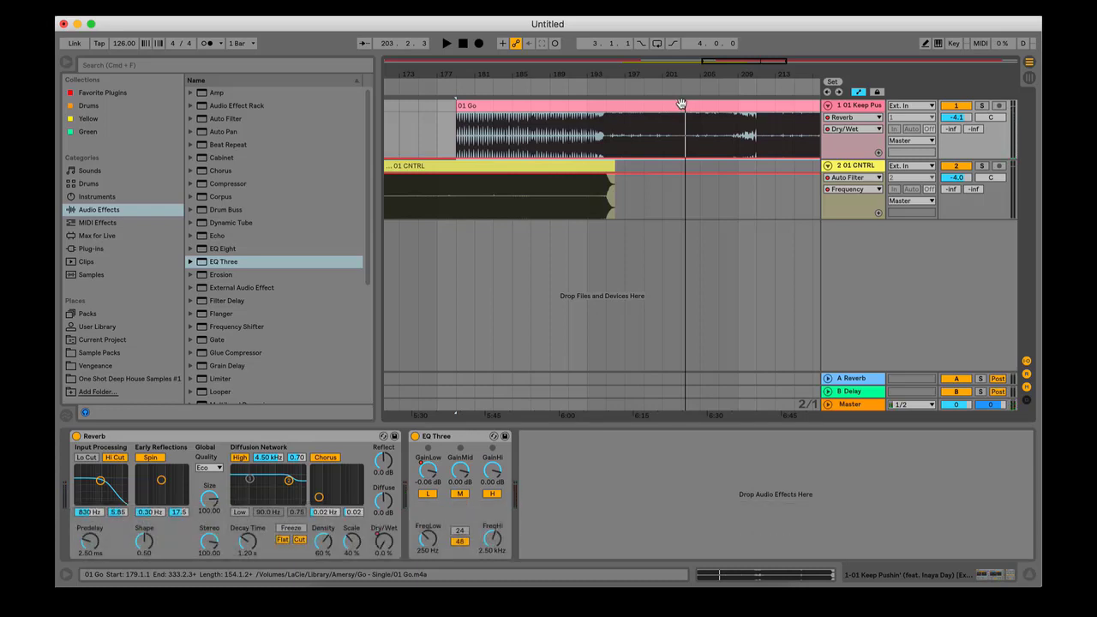
left_click_drag(679, 104, 606, 104)
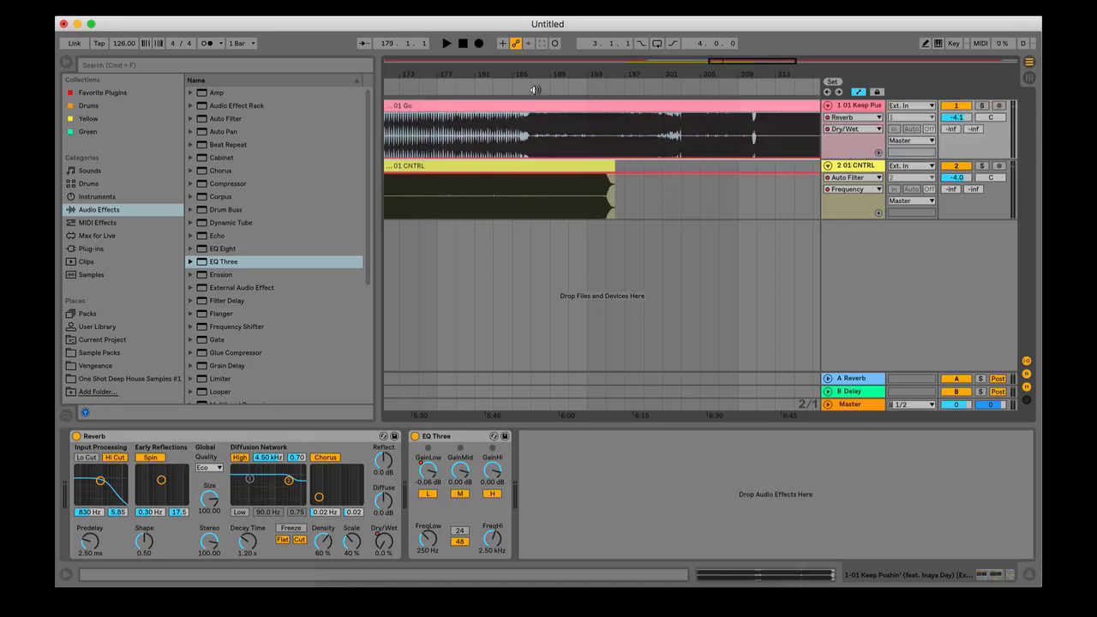
left_click(511, 87)
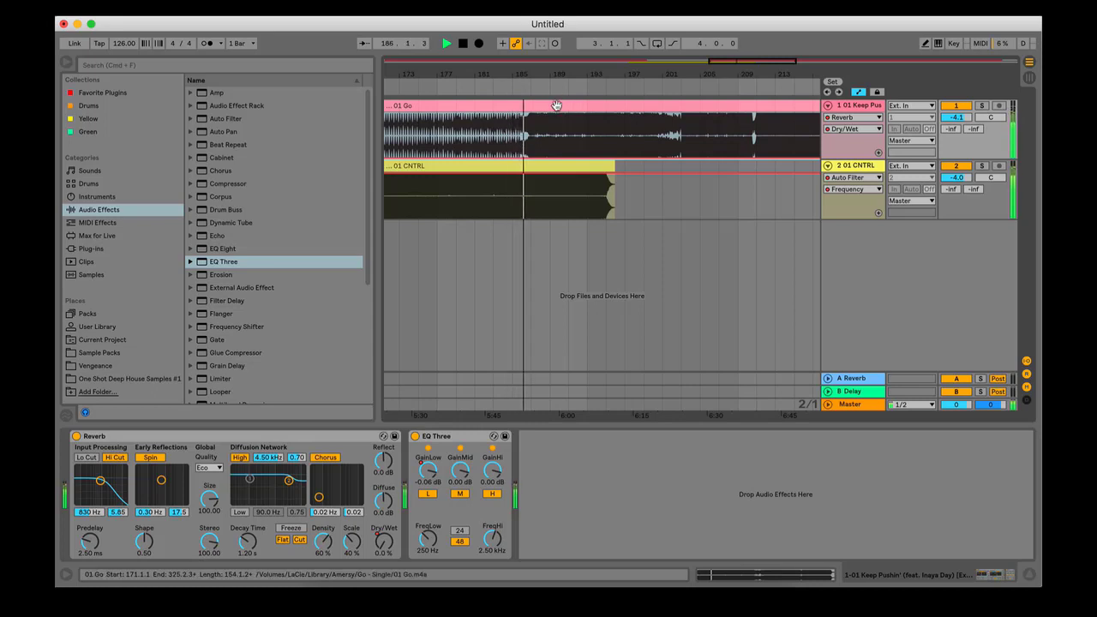
left_click(605, 164)
key("space")
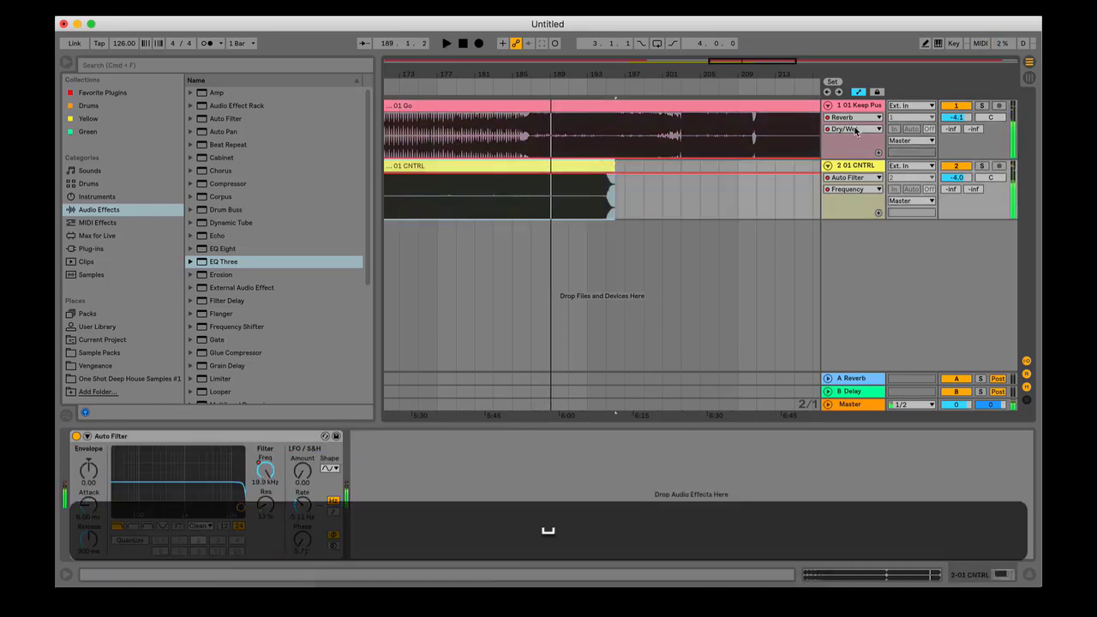
Step: Show the first track's EQ Three GainLo automation and shift its jump from -inf dB to about bar 195, near the CNTRL clip's end
left_click(854, 129)
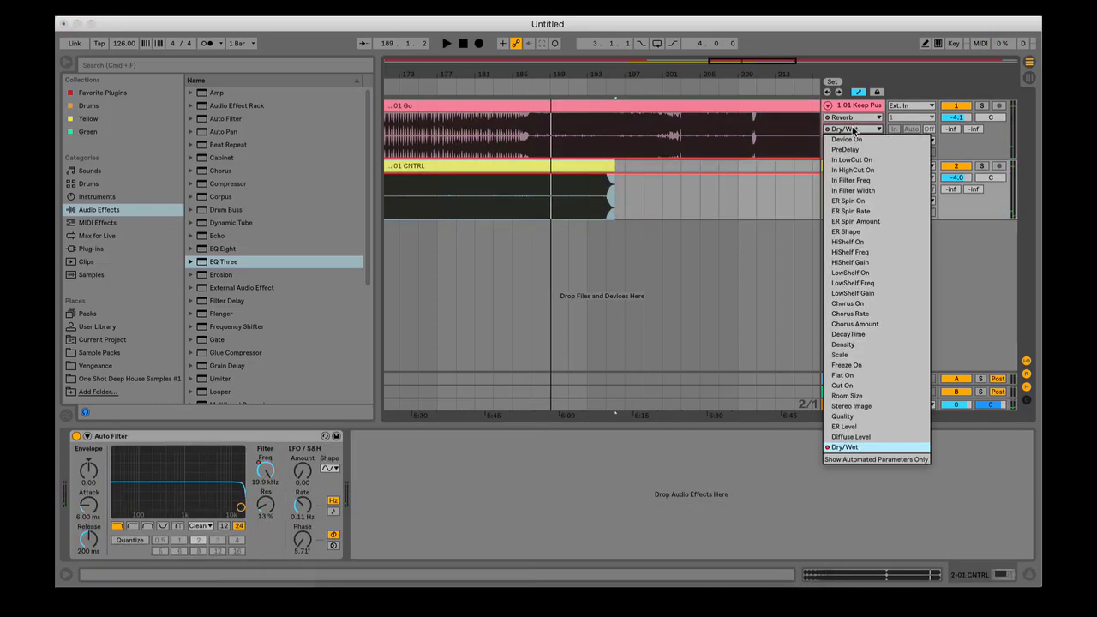
left_click(854, 129)
left_click(852, 118)
left_click(851, 148)
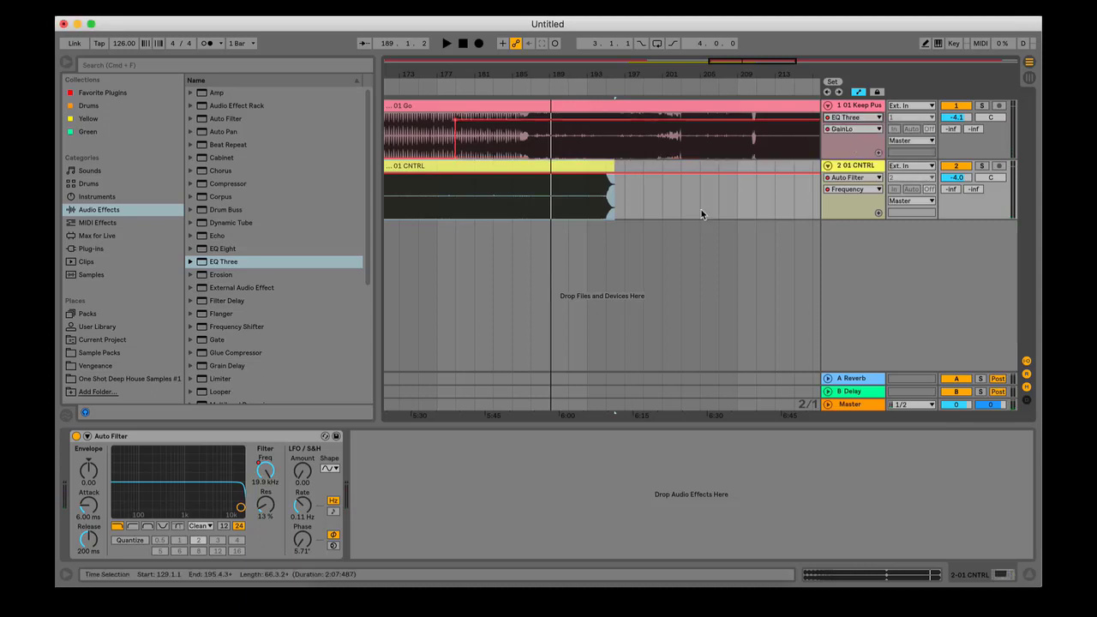
left_click_drag(456, 125, 606, 119)
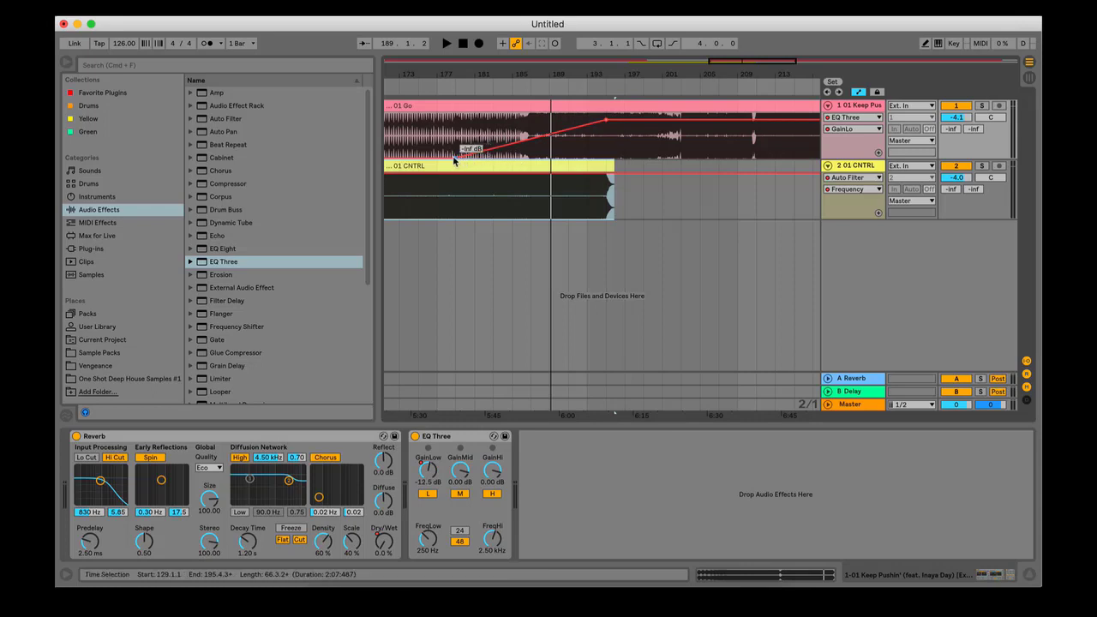
left_click_drag(456, 161, 606, 159)
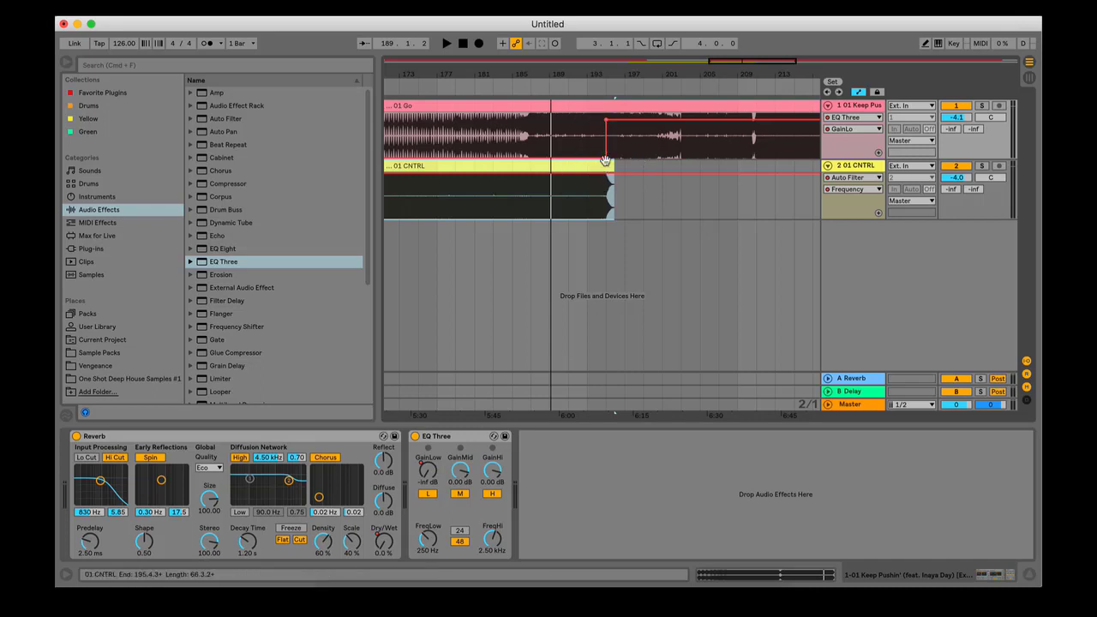
Step: Automate EQ Three GainHi on the first track to ramp from -45.6 dB at about bar 186 to -0.06 dB at about bar 195
left_click(606, 108)
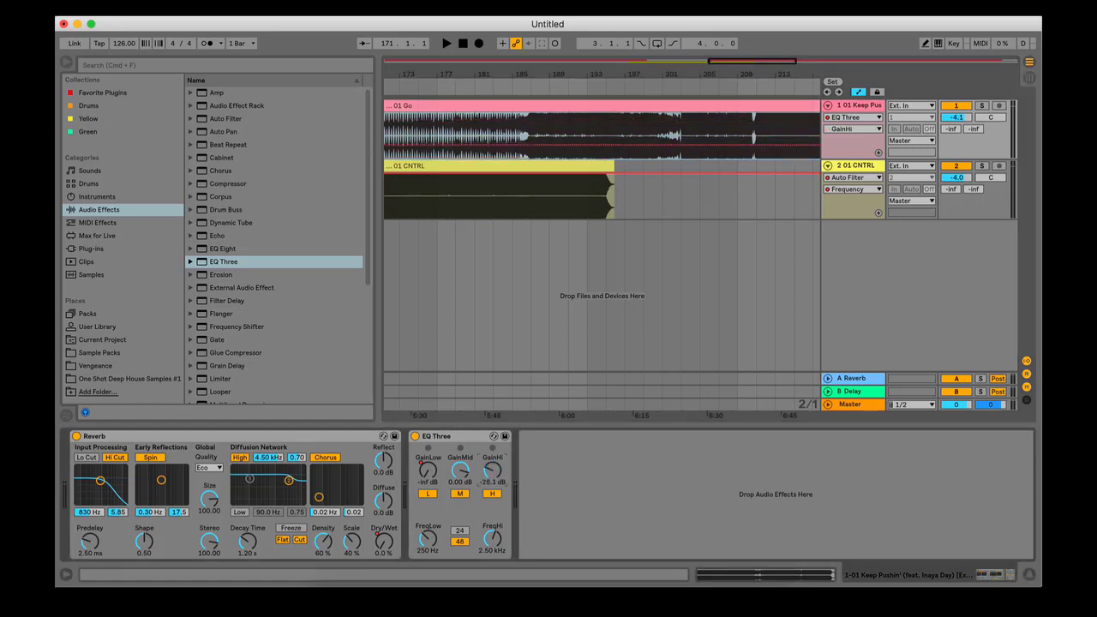
left_click(493, 471)
left_click_drag(493, 470, 493, 457)
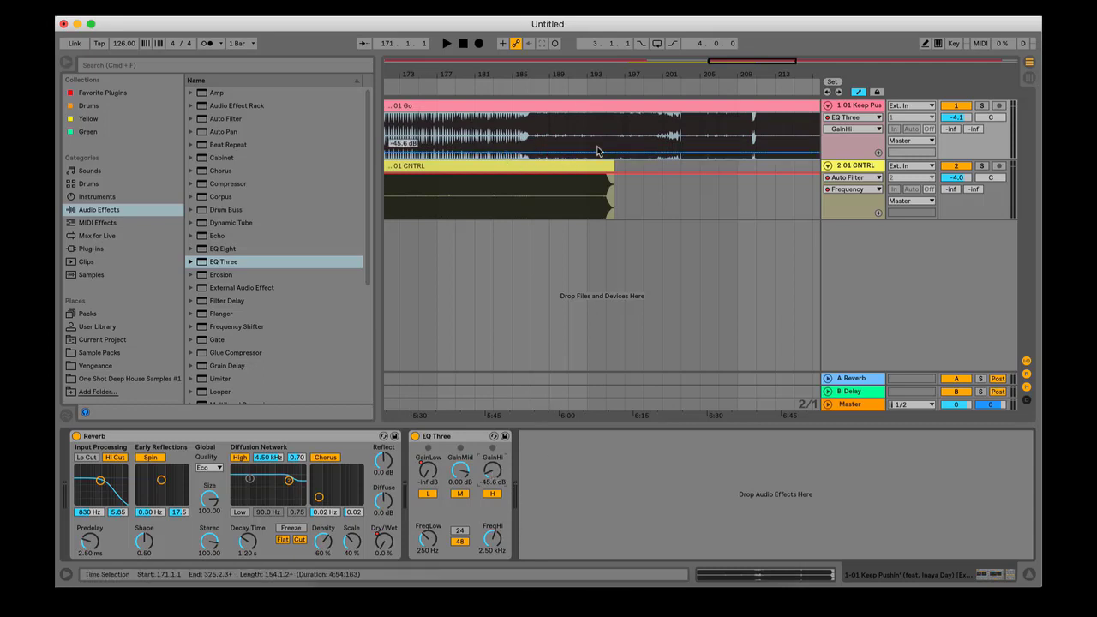
left_click_drag(606, 155, 606, 119)
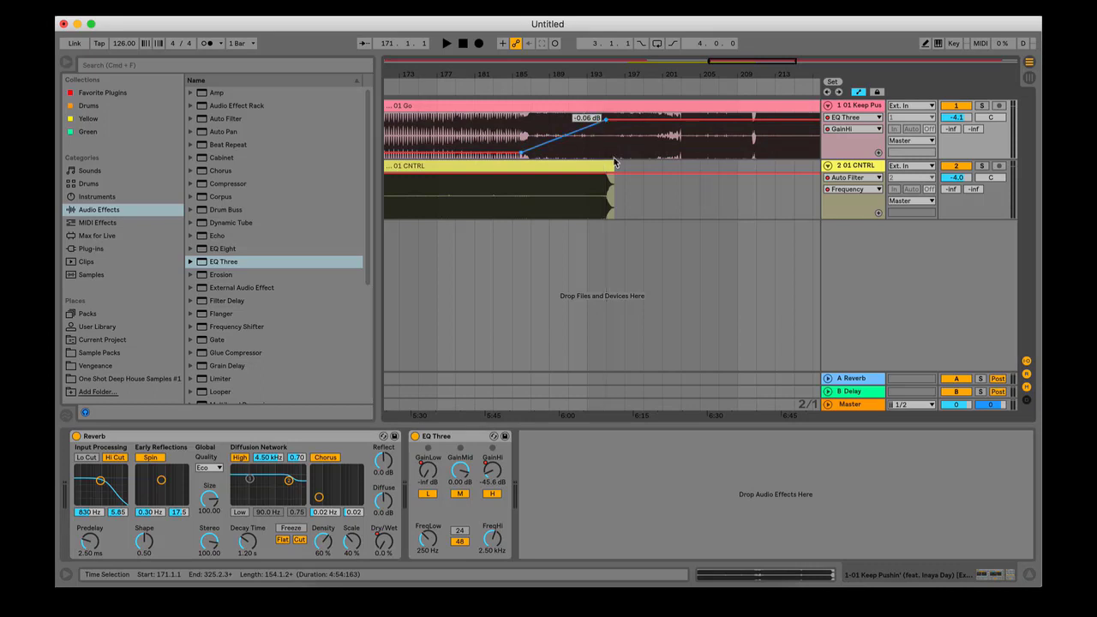
Step: Audition the transition from about bar 186, toggling solo on the first track on and off
left_click(518, 91)
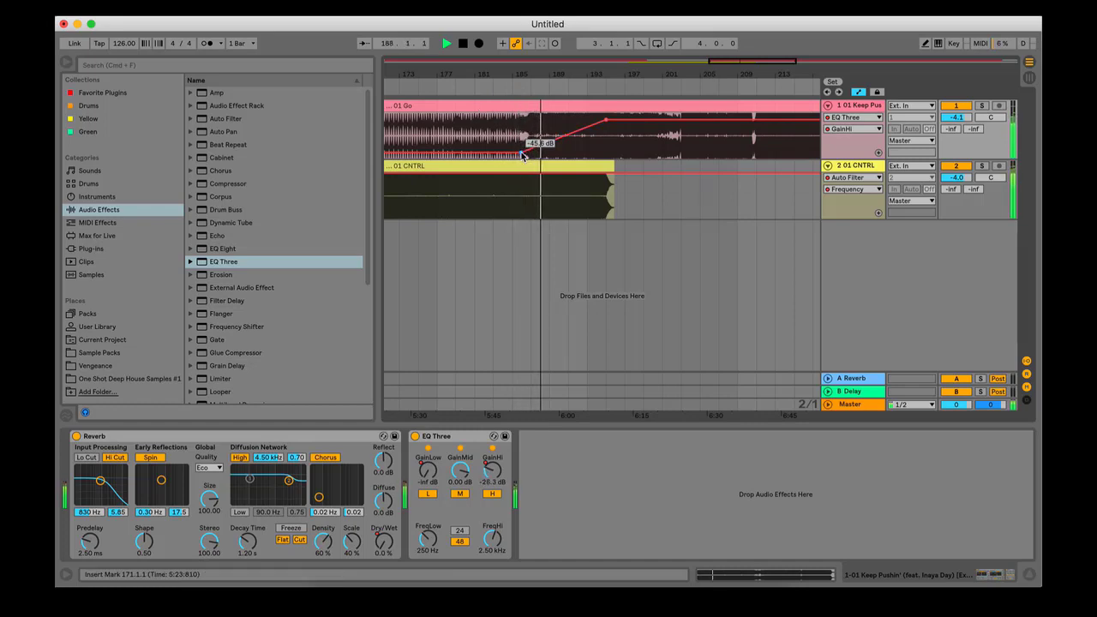
left_click(982, 107)
left_click(982, 106)
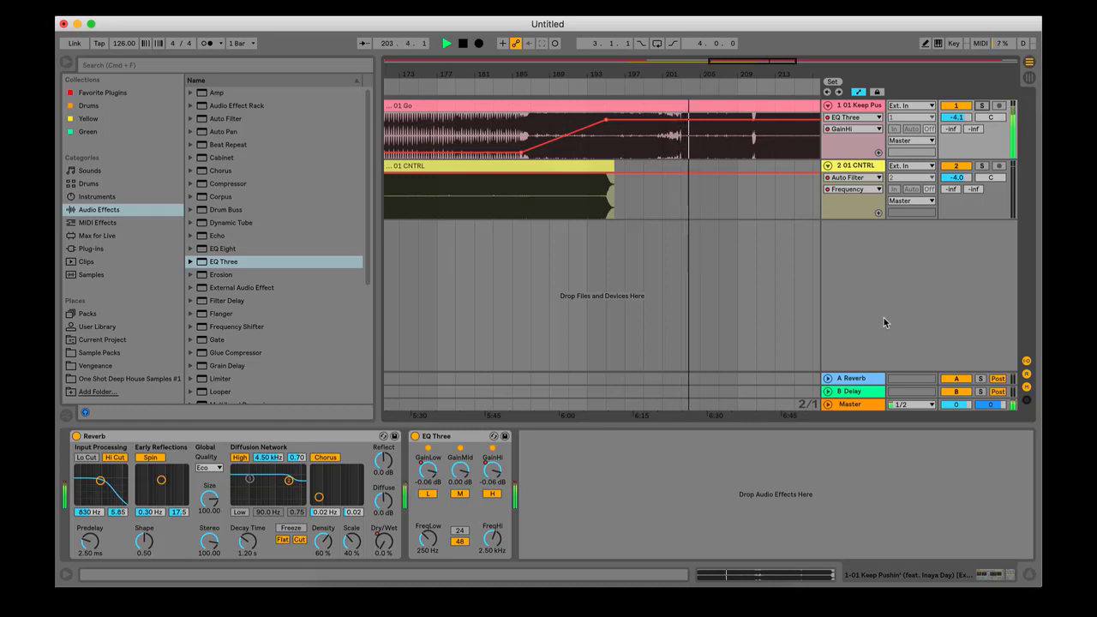
key("space")
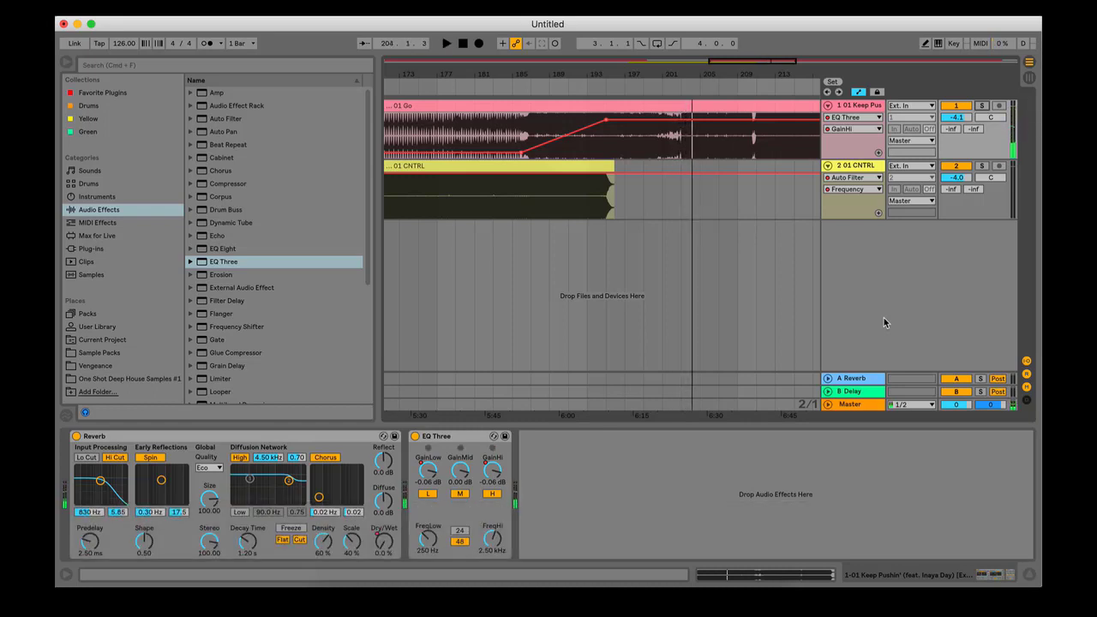
Step: Audition the 01 Go clip's entry over the CNTRL clip around bar 171
left_click_drag(500, 75, 499, 53)
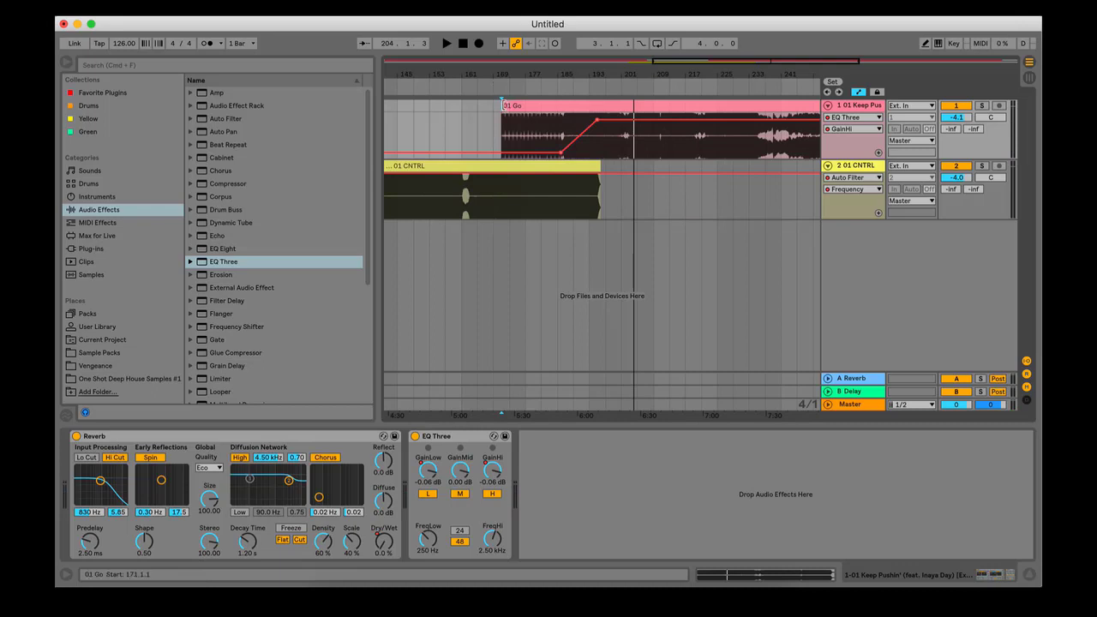
left_click_drag(506, 73, 552, 108)
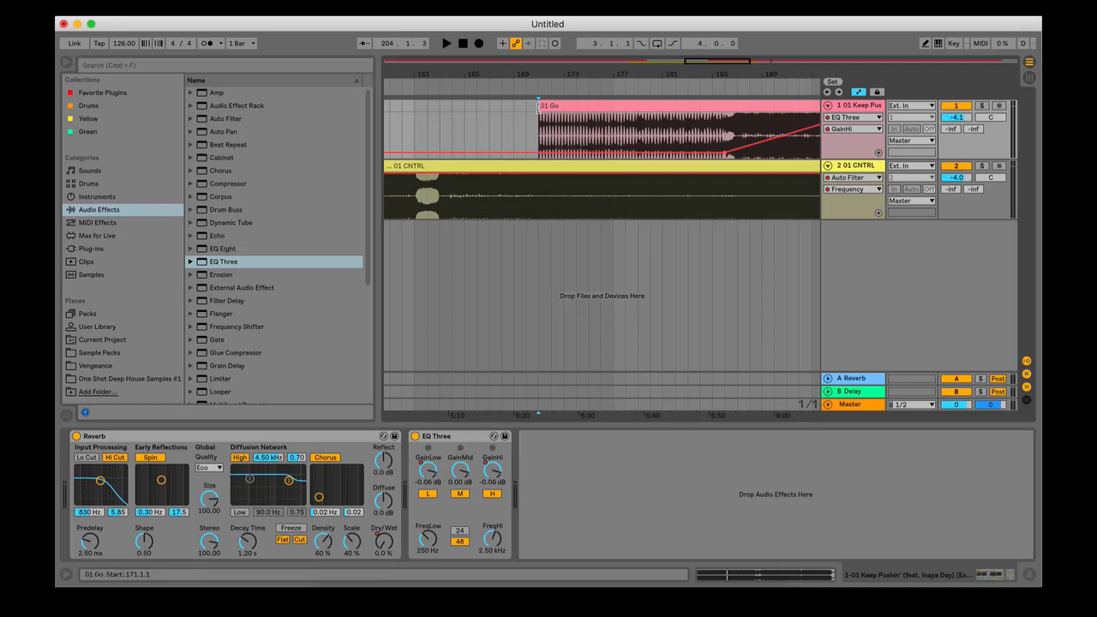
left_click(504, 91)
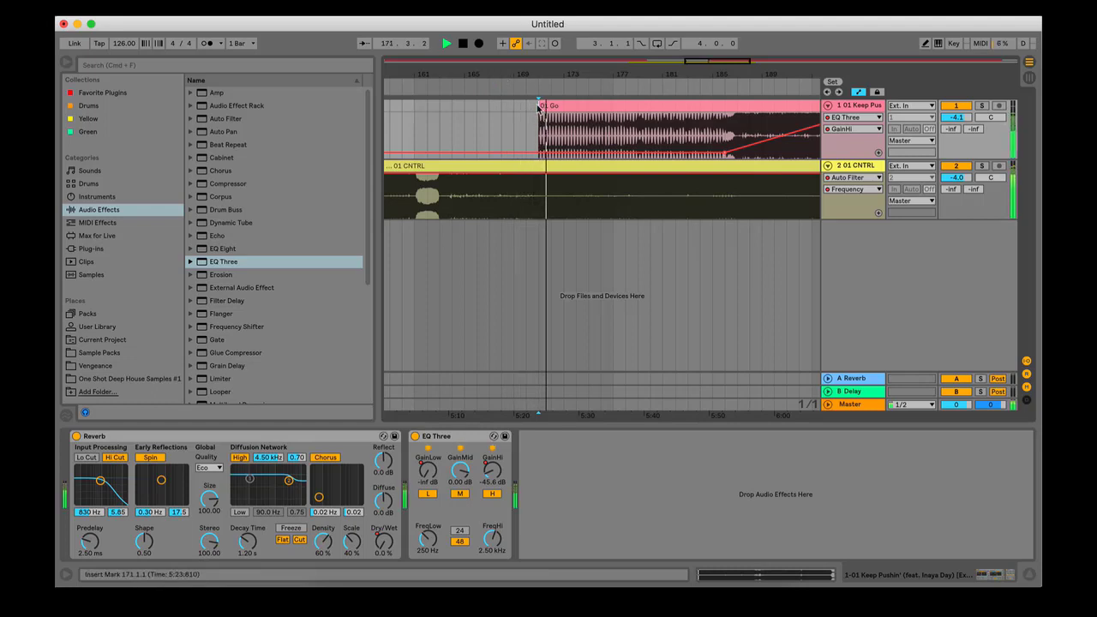
key("space")
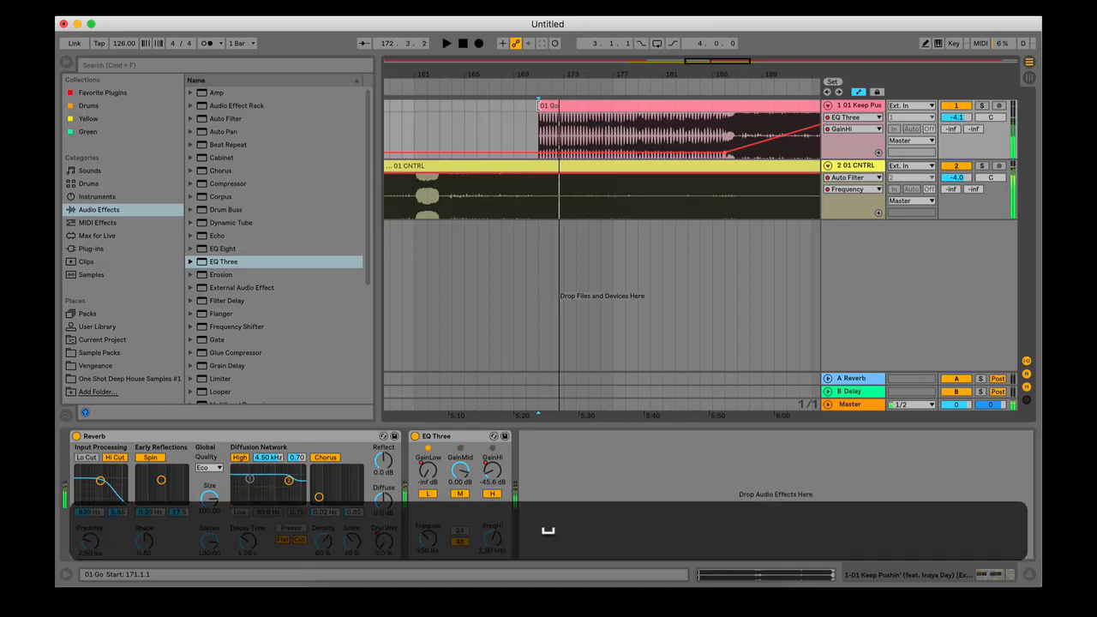
left_click(569, 167)
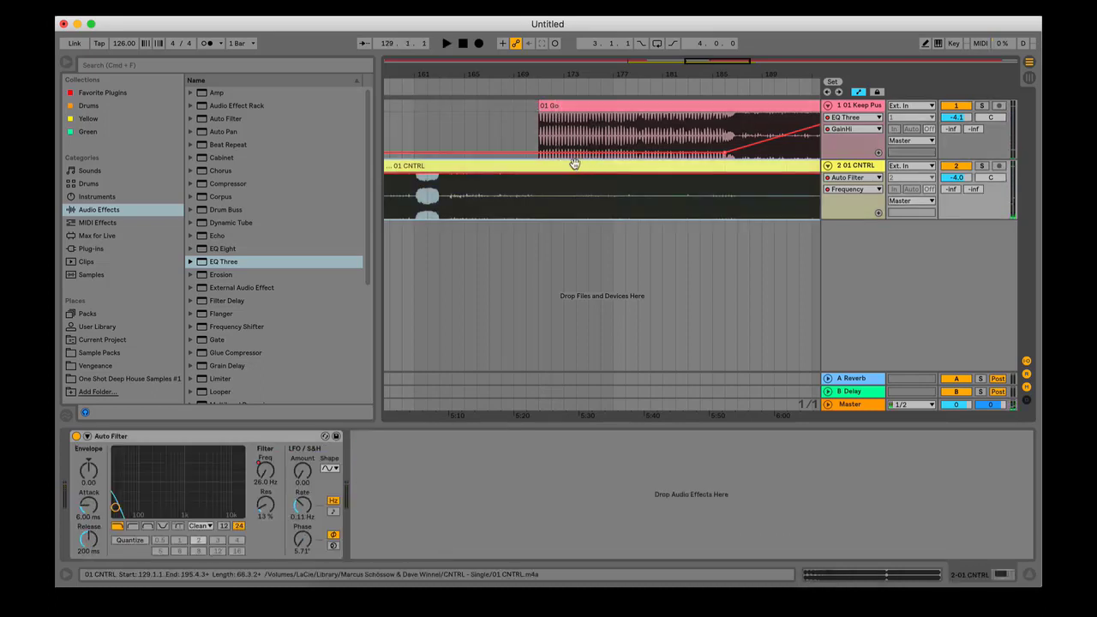
left_click(540, 86)
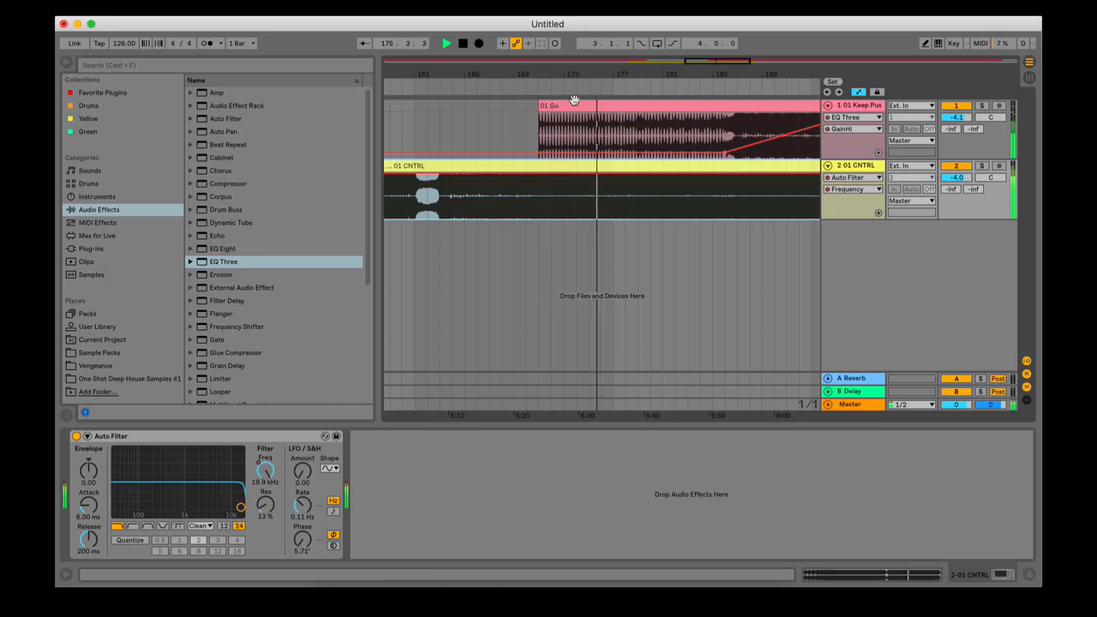
Step: Trim the 01 Go clip to start at bar 187 with the GainHi ramp starting there, and play the transition
left_click_drag(541, 104, 636, 109)
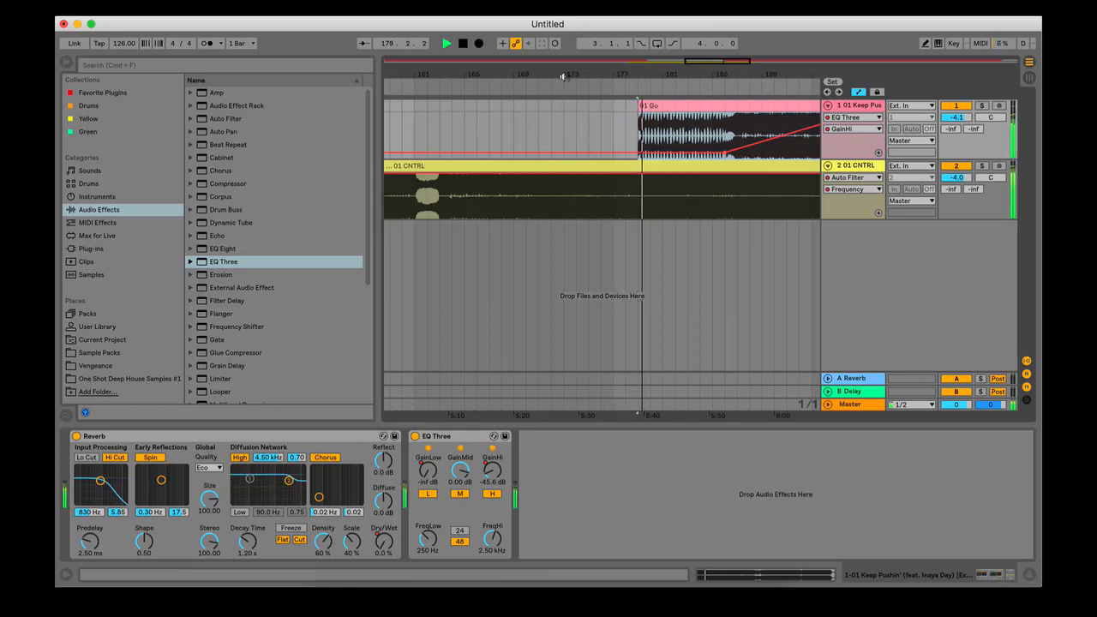
left_click_drag(581, 73, 438, 55)
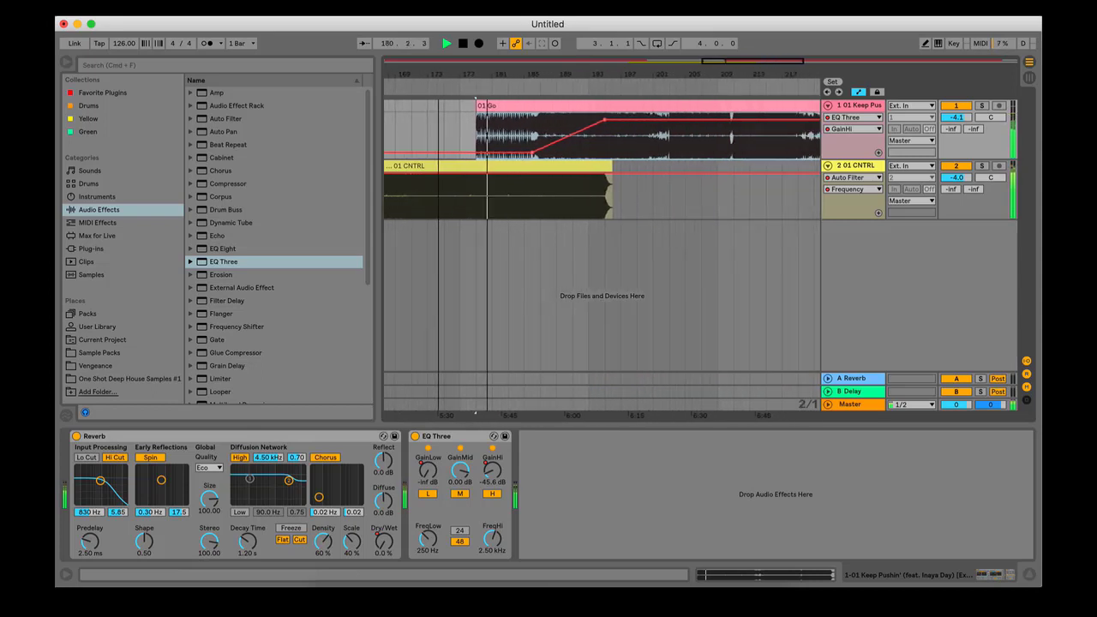
key("space")
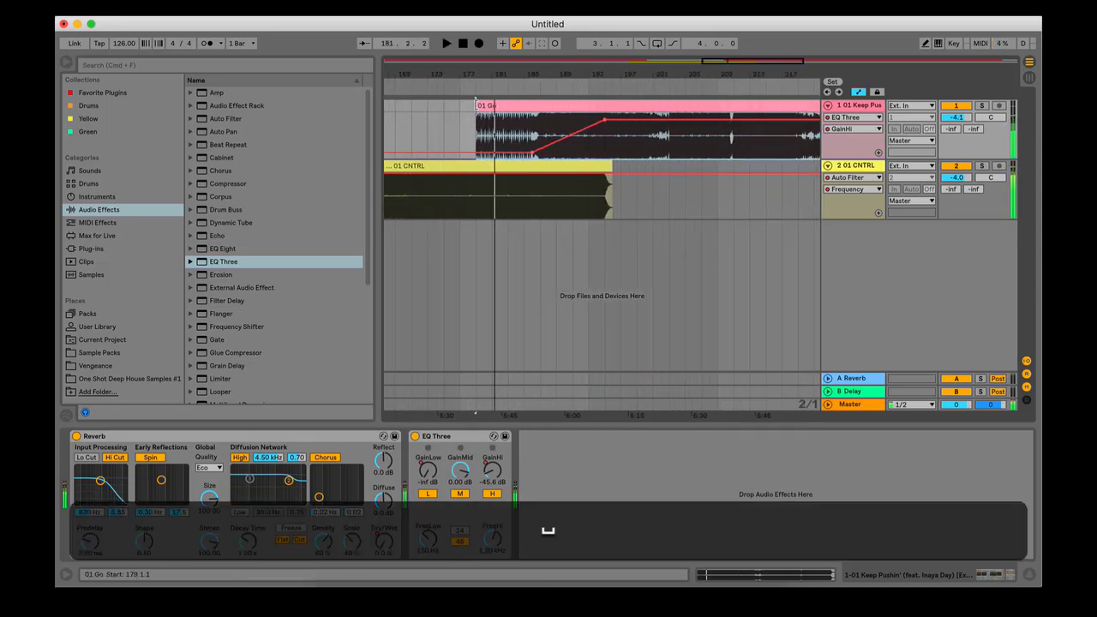
left_click_drag(477, 104, 538, 109)
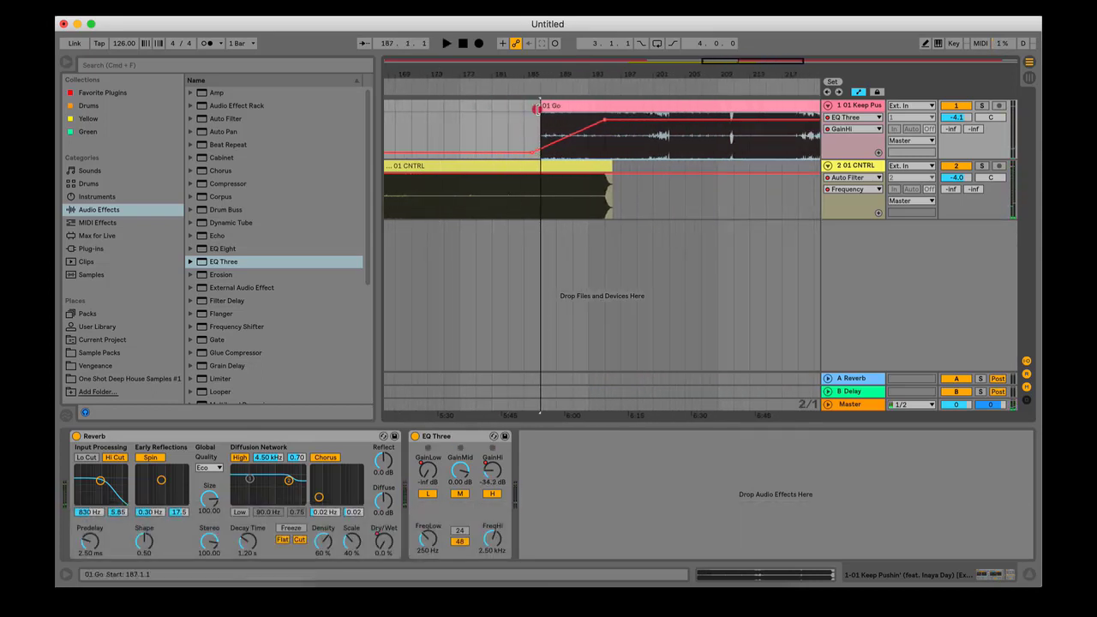
key("space")
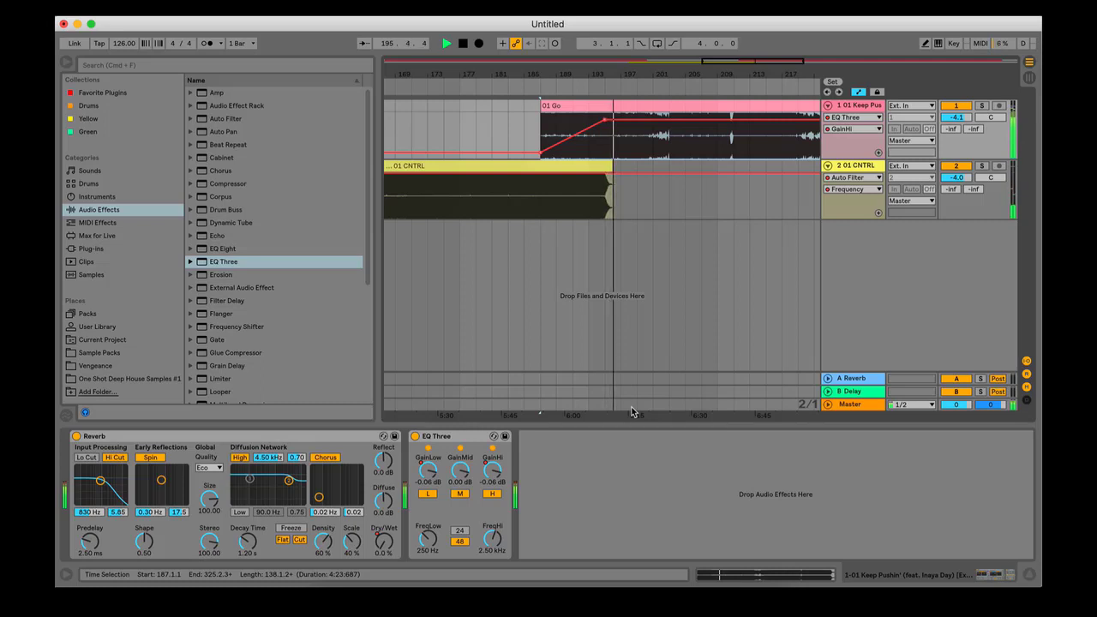
key("space")
Step: Switch to iTunes and preview the song Consequences from the 2015 releases in the library
left_click_drag(612, 76, 638, 76)
left_click(685, 600)
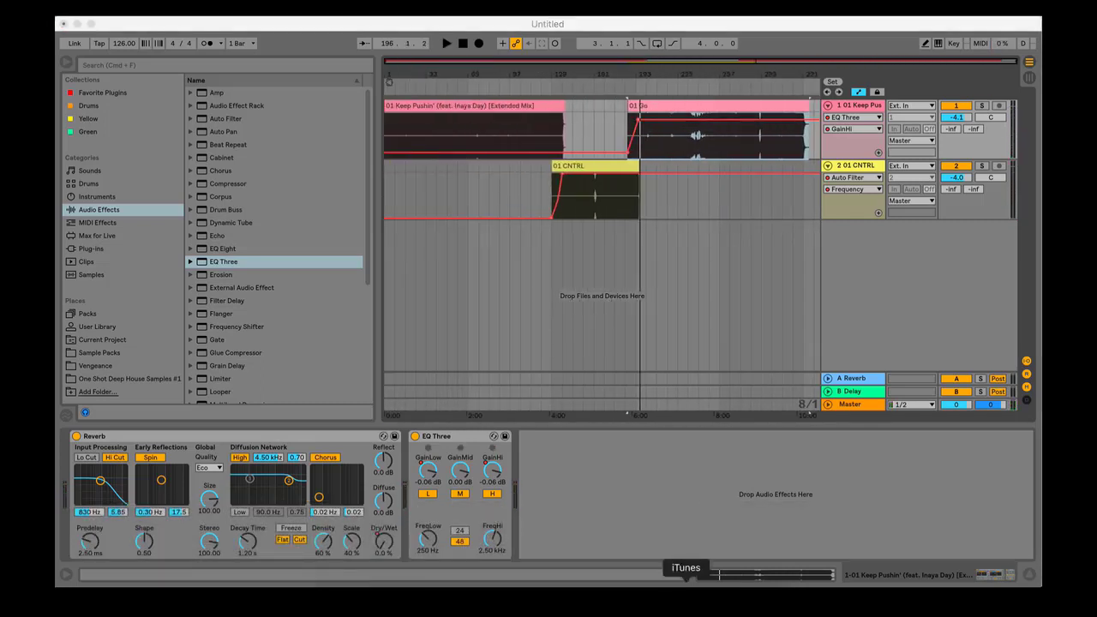
scroll(383, 328, "down", 3)
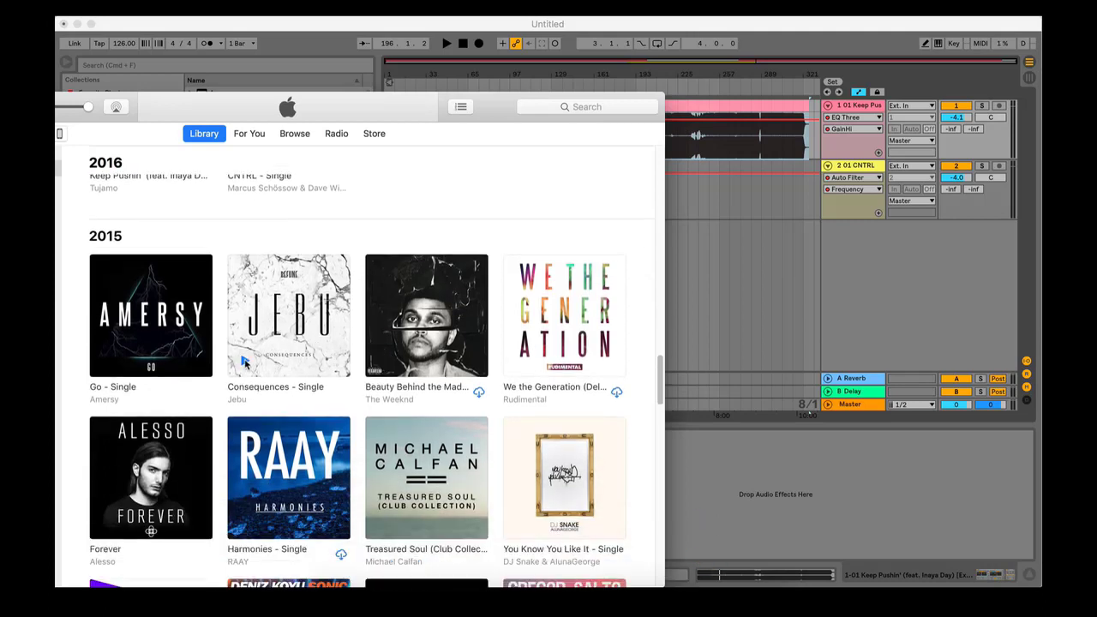
left_click(244, 362)
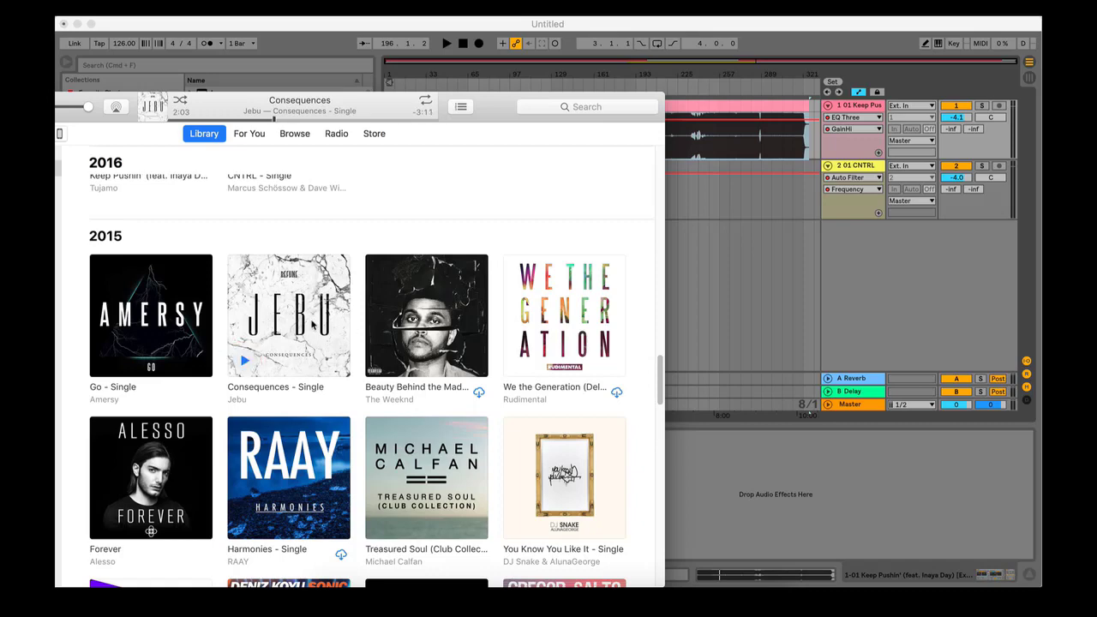
Step: Add Consequences from the iTunes library to the 01 CNTRL track at bar 289 in Ableton Live and open its clip view
left_click(611, 23)
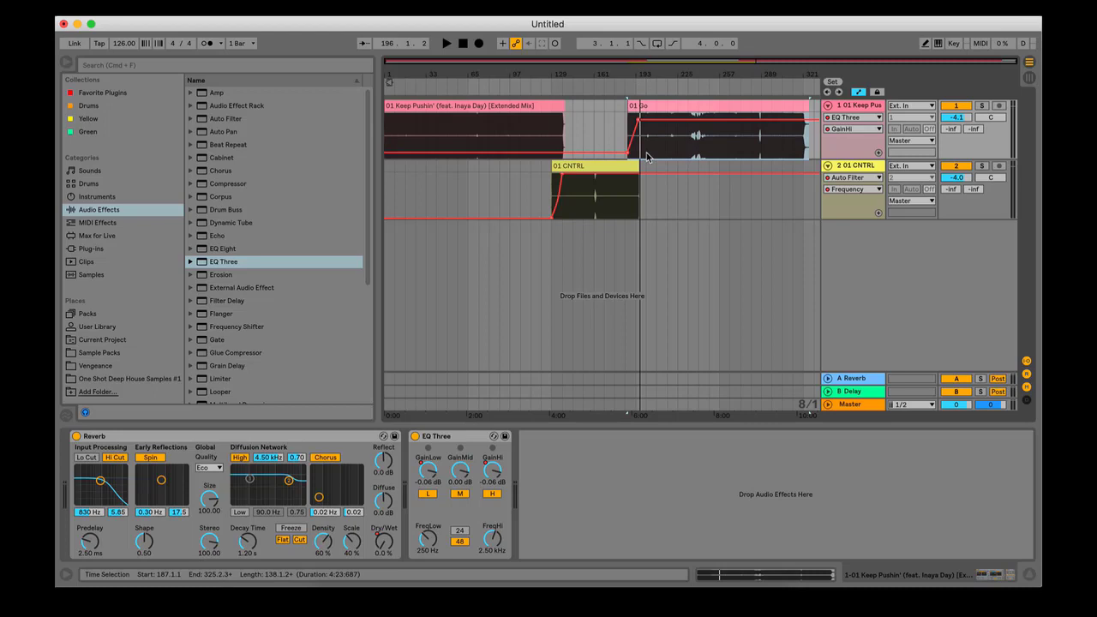
left_click(682, 572)
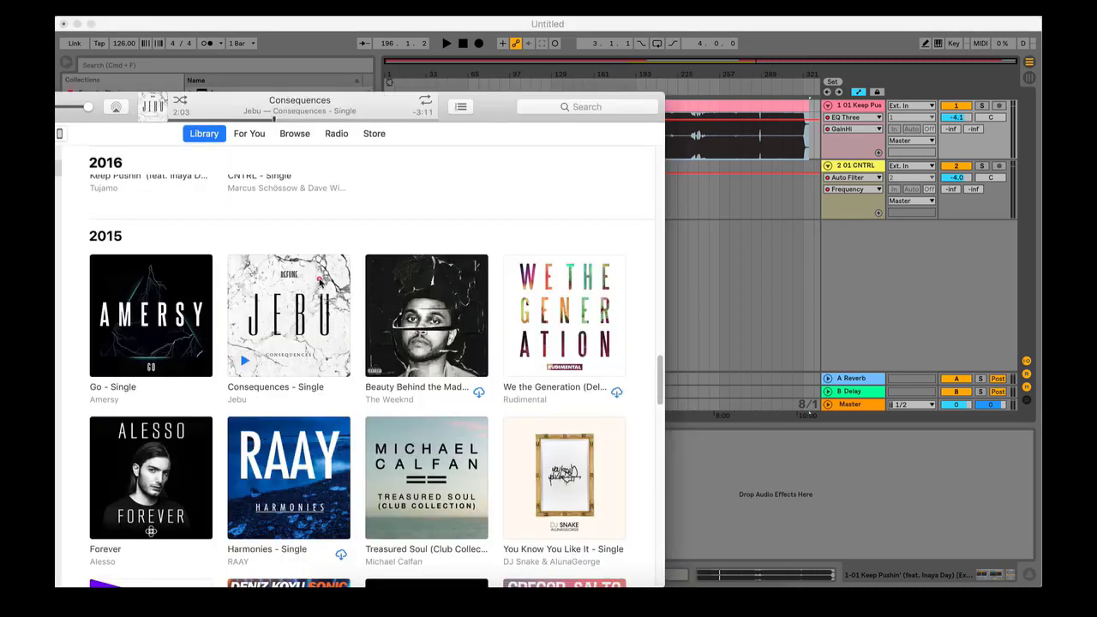
left_click_drag(319, 280, 761, 170)
left_click(771, 72)
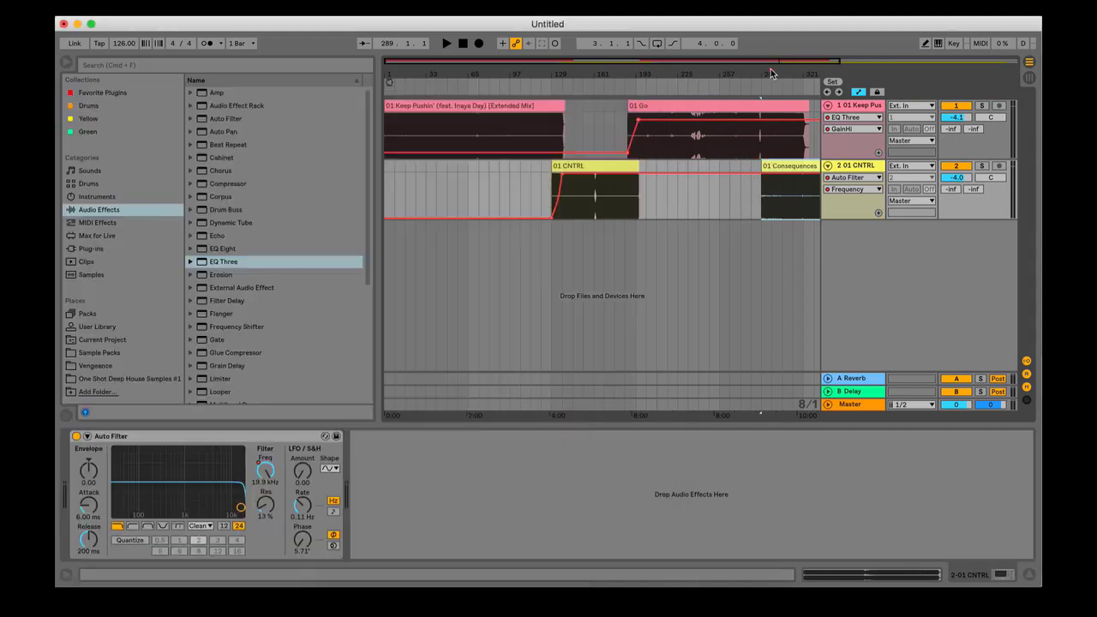
double_click(788, 167)
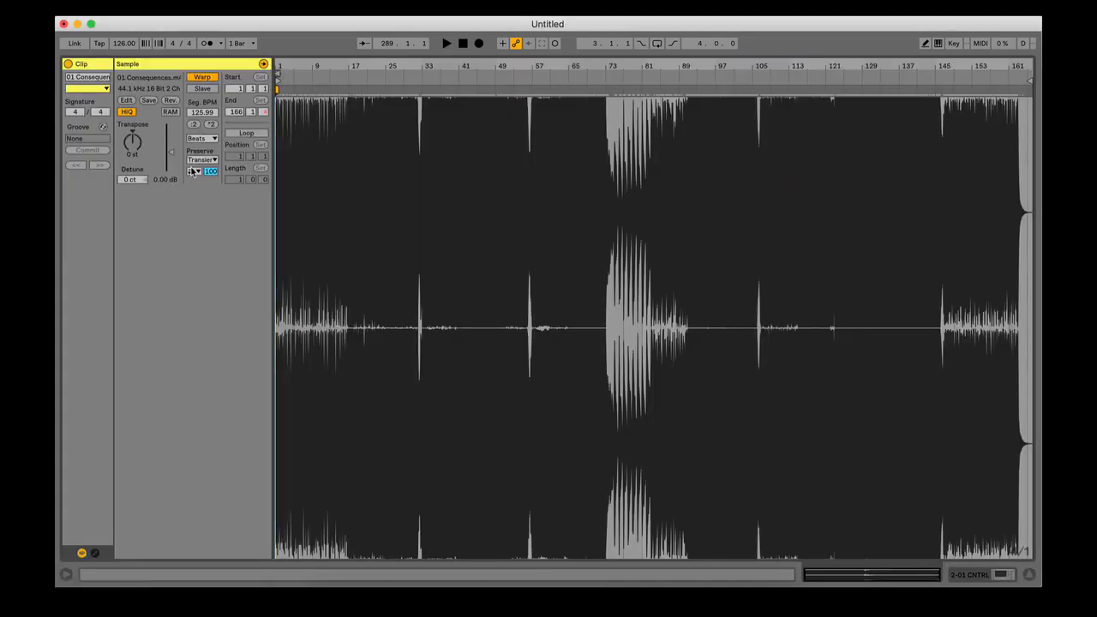
Step: Set the Consequences clip's warp mode to Complex Pro and check its opening transients against the beat grid
left_click(196, 160)
left_click(204, 140)
left_click(204, 140)
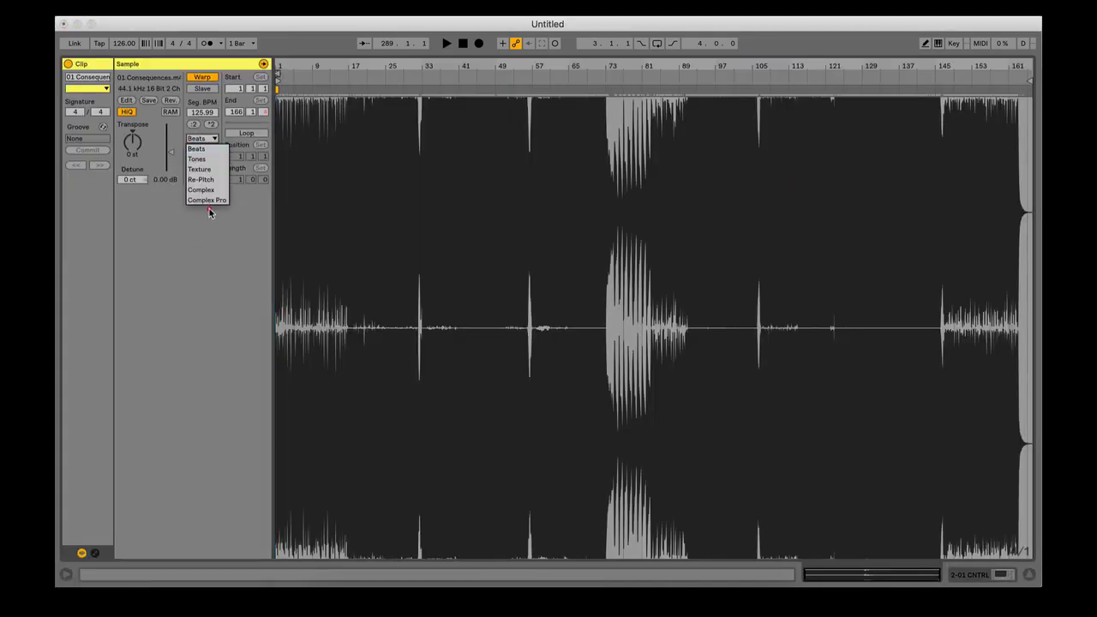
left_click(212, 202)
left_click_drag(294, 65, 294, 154)
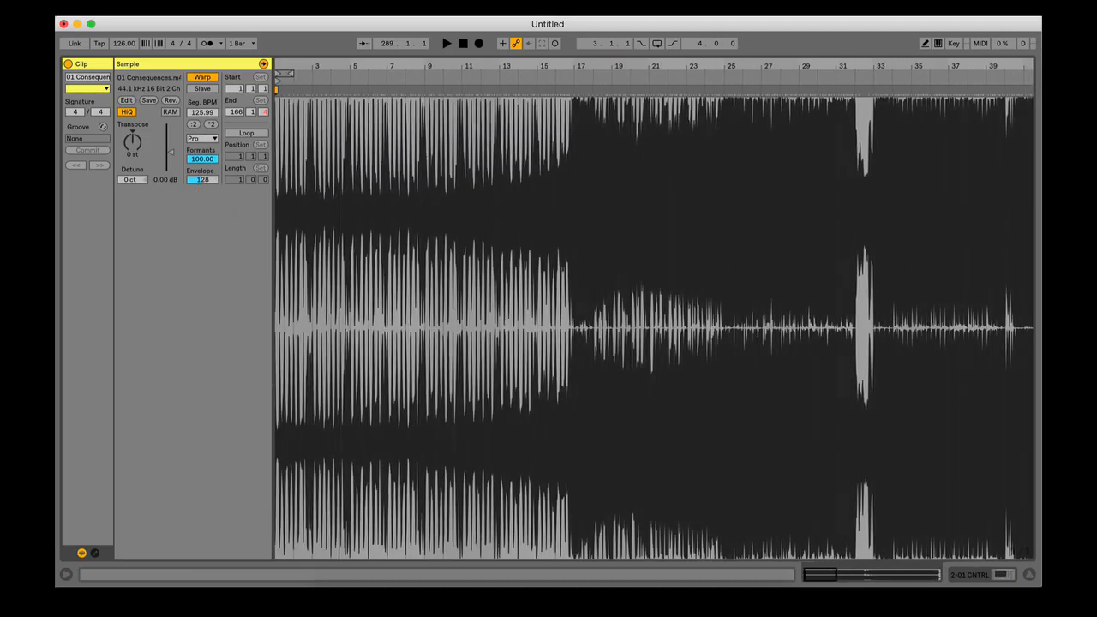
left_click_drag(323, 63, 381, 122)
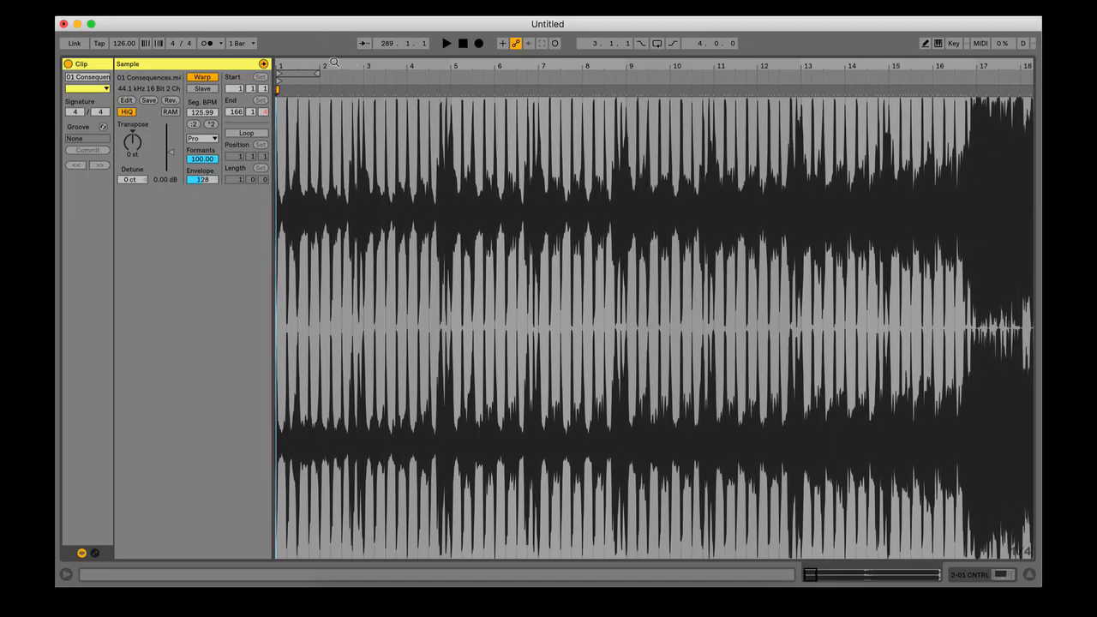
left_click_drag(335, 62, 312, 118)
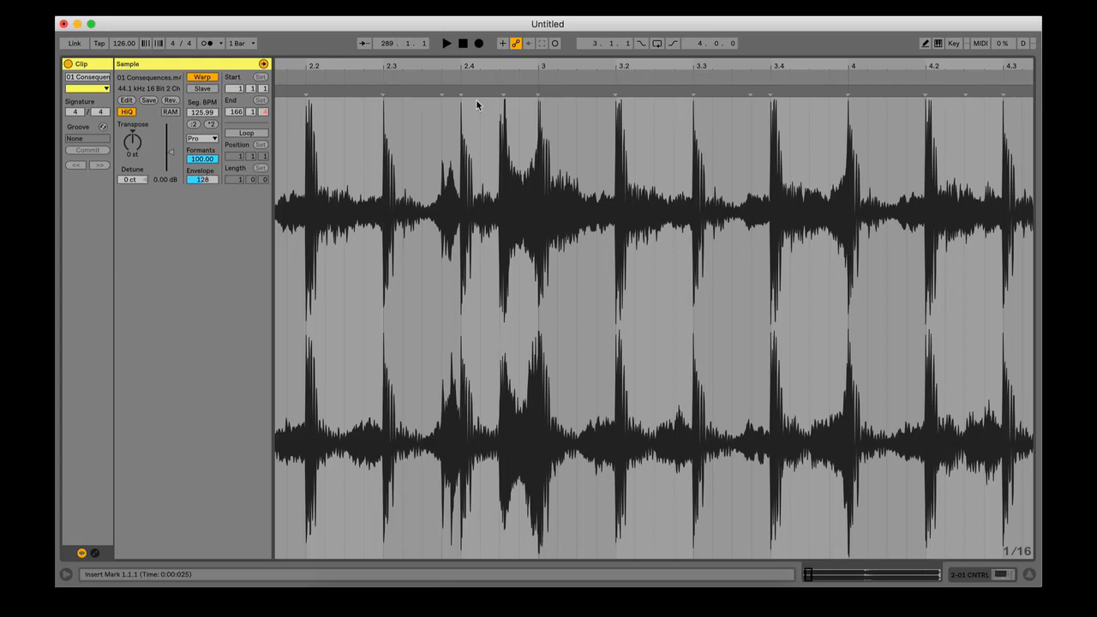
left_click_drag(500, 129, 360, 70)
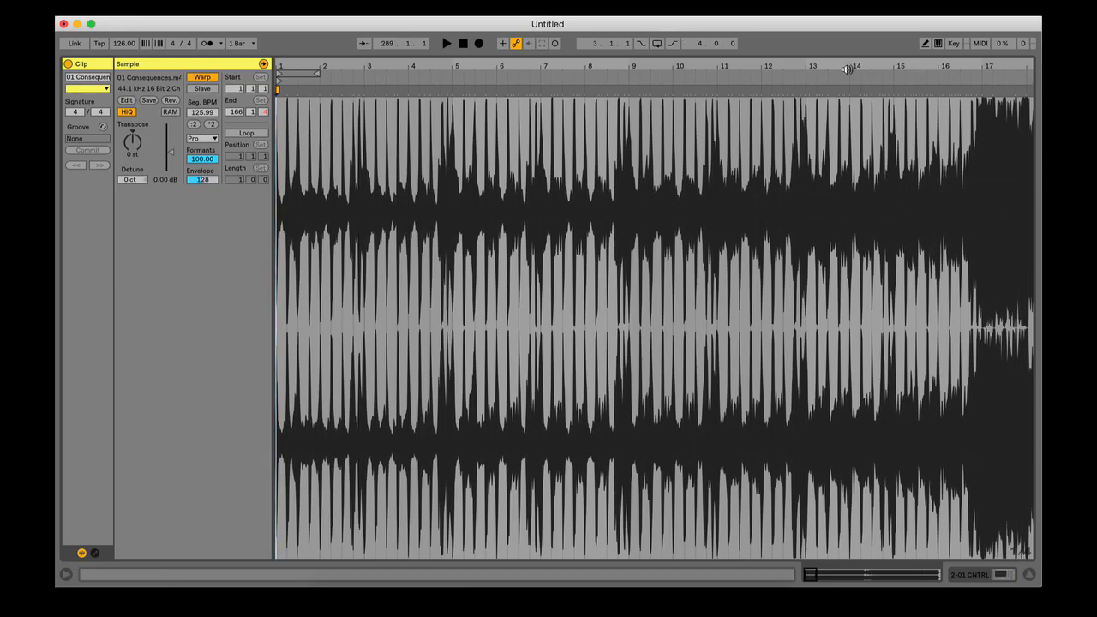
left_click_drag(847, 68, 440, 69)
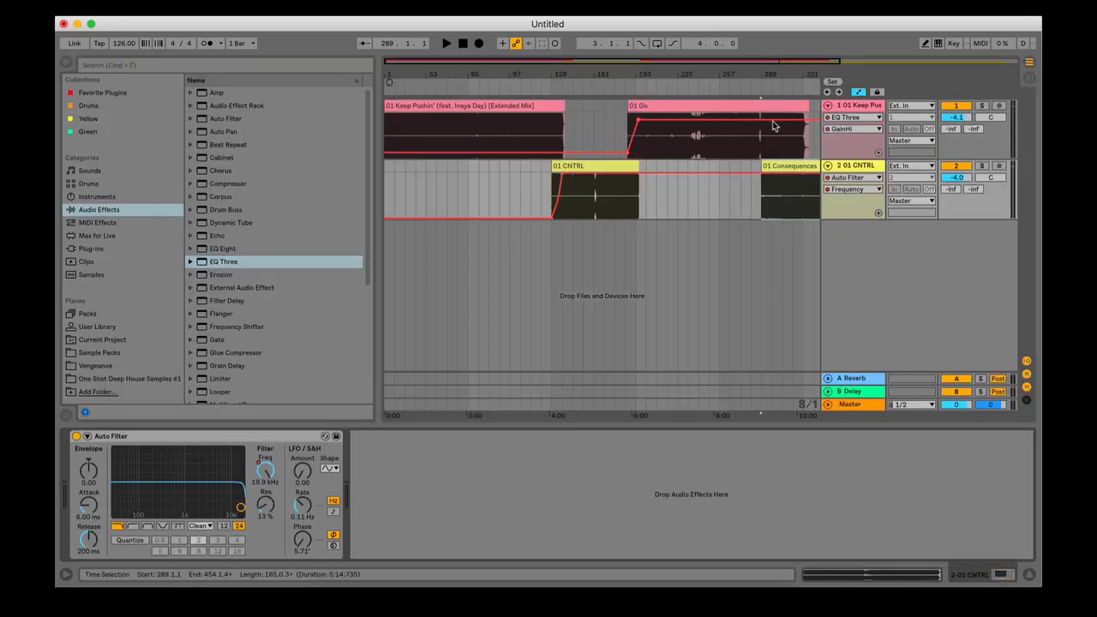
Step: Audition the Consequences clip's entry over the 01 Go clip around bar 289
left_click_drag(768, 74, 575, 129)
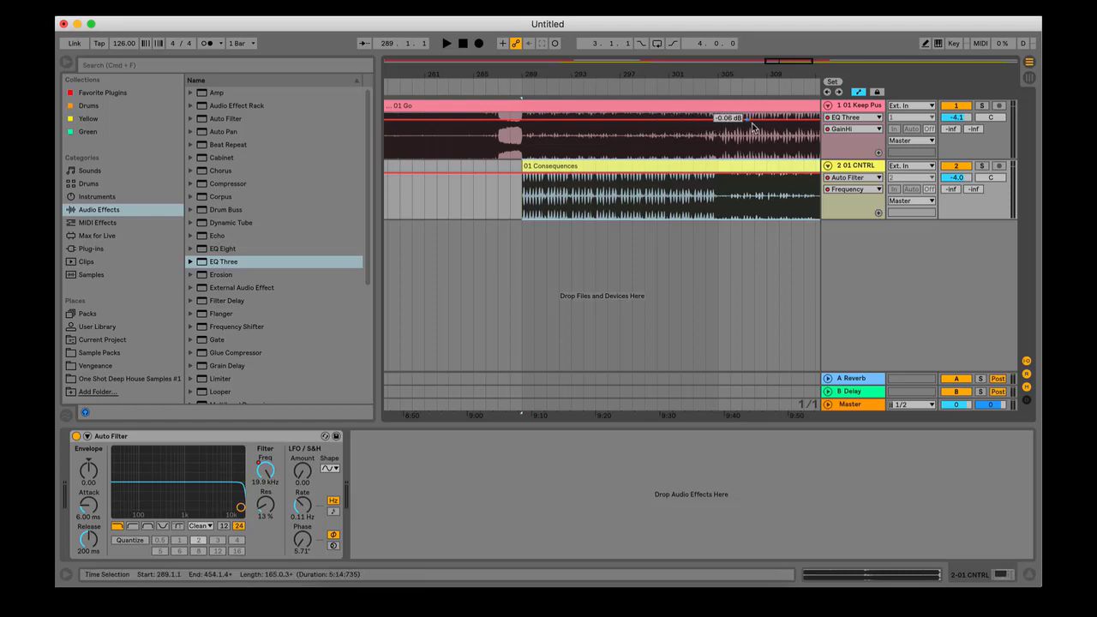
left_click(430, 91)
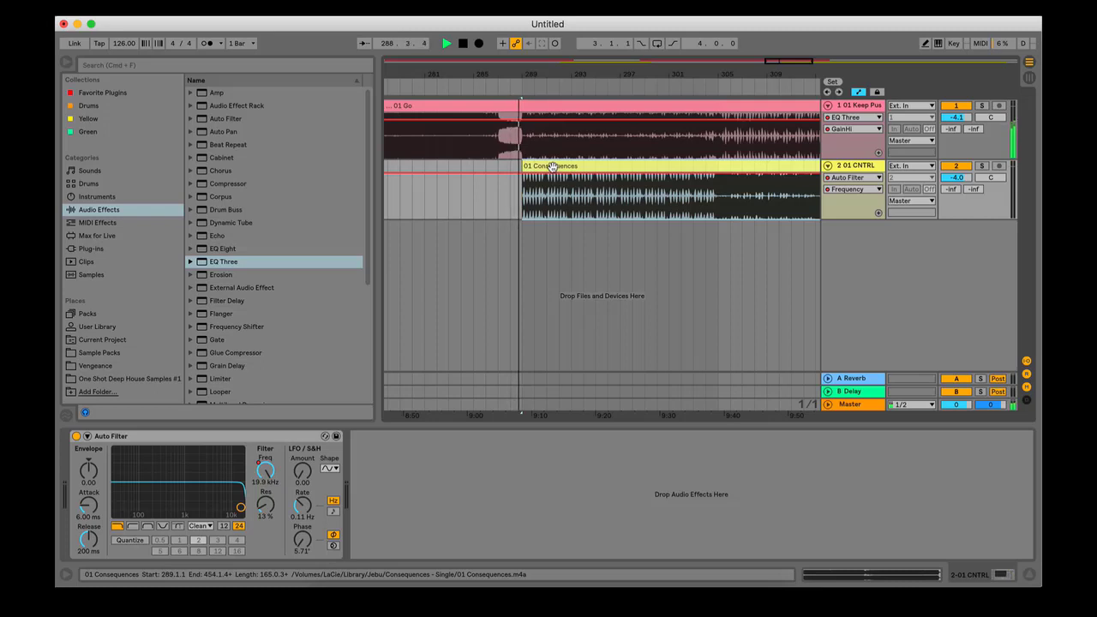
left_click(462, 42)
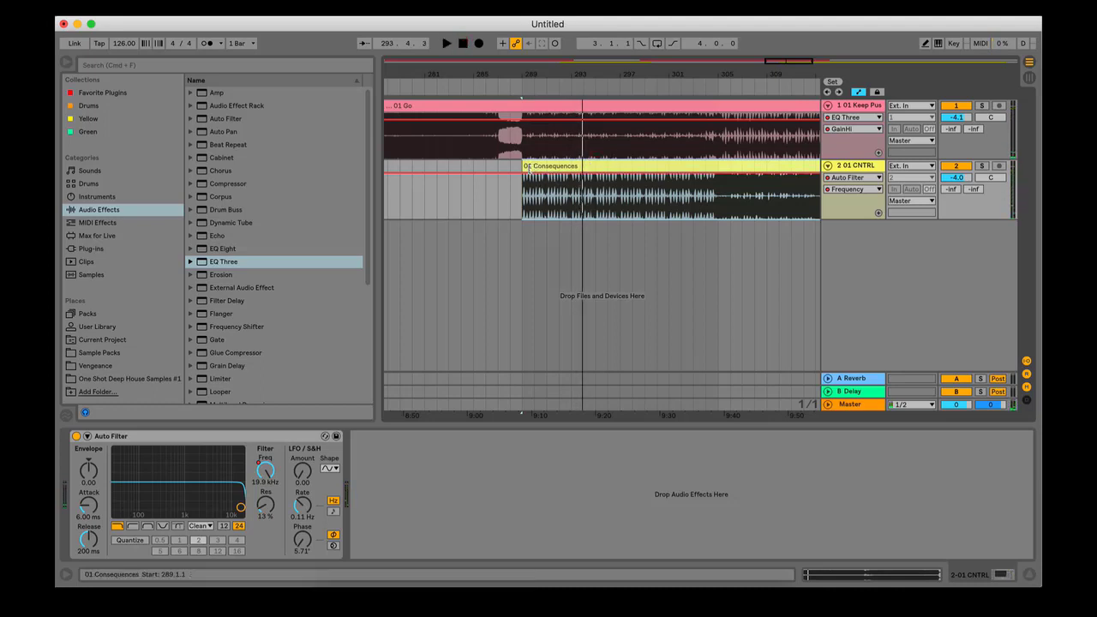
Step: Add an EQ Three to the 01 CNTRL track after the Auto Filter and show its GainLow automation
left_click(847, 190)
left_click(847, 180)
left_click(847, 178)
left_click(847, 175)
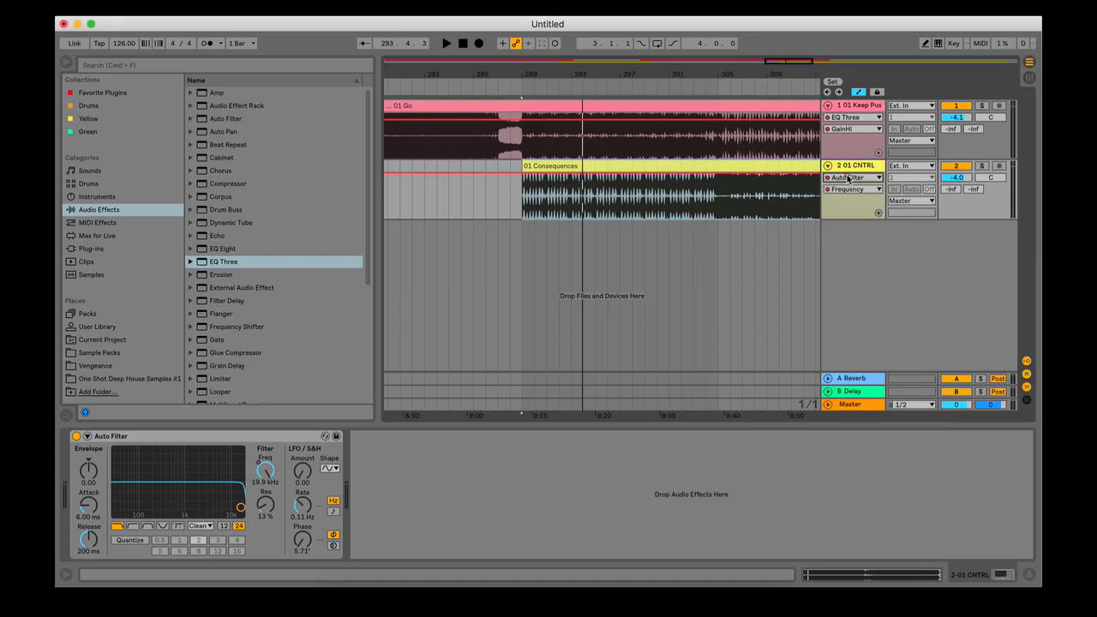
left_click(858, 165)
left_click_drag(225, 263, 383, 477)
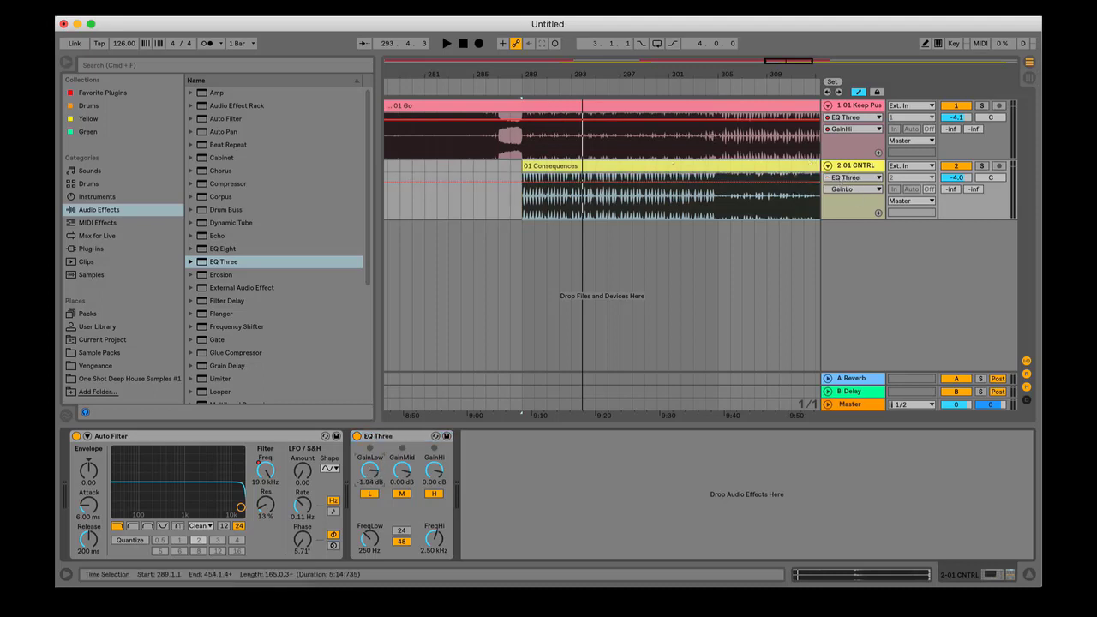
Step: Automate GainLow on the 01 CNTRL track to drop to -inf dB by about bar 288, just before the Consequences clip starts
mouse_move(520, 185)
left_mouse_down()
mouse_move(506, 183)
mouse_move(522, 219)
left_mouse_up()
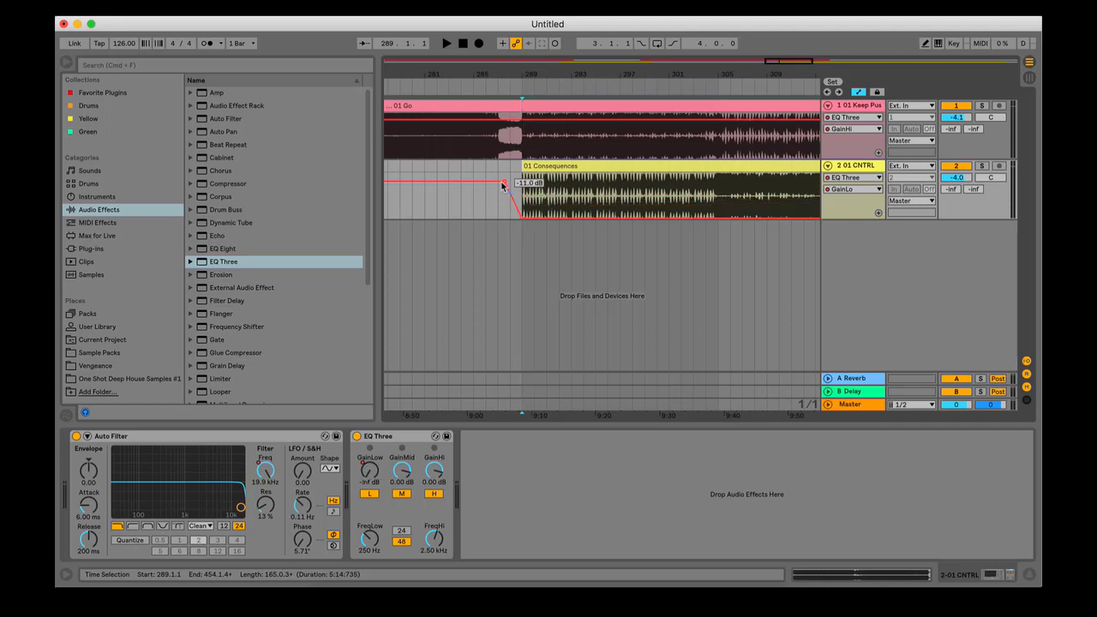
left_click_drag(494, 76, 820, 51)
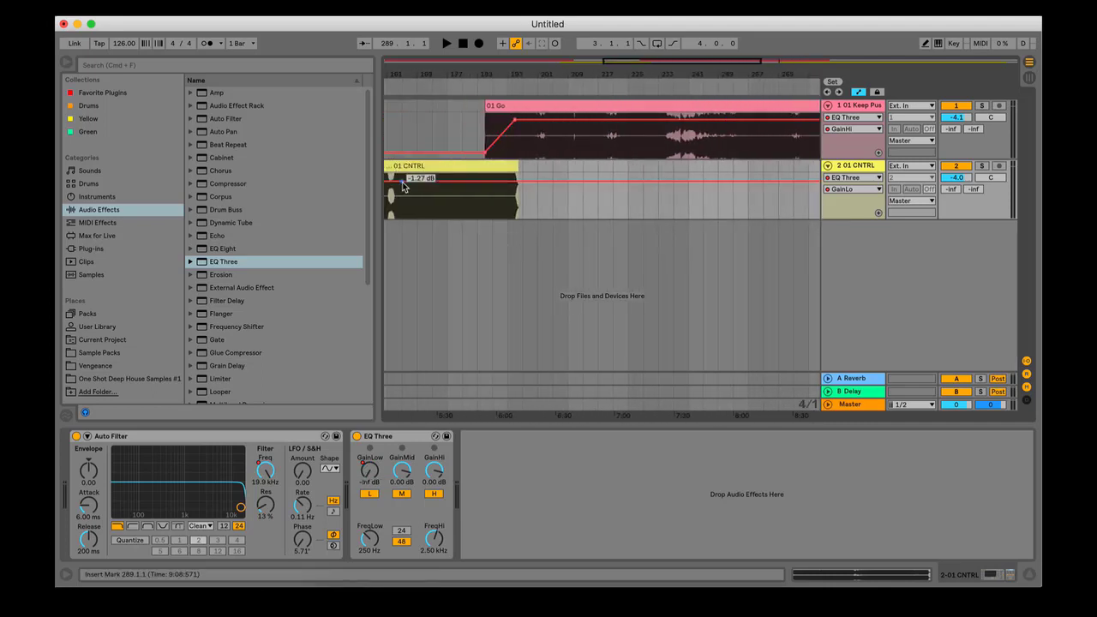
left_click_drag(402, 182, 402, 179)
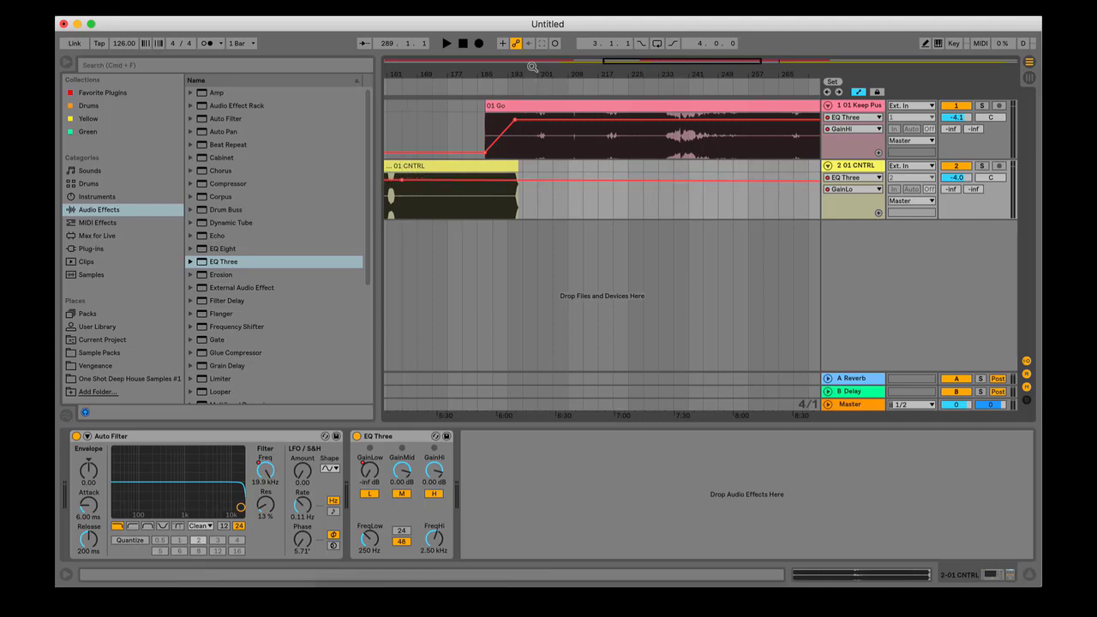
left_click_drag(532, 67, 384, 53)
left_click_drag(575, 65, 554, 98)
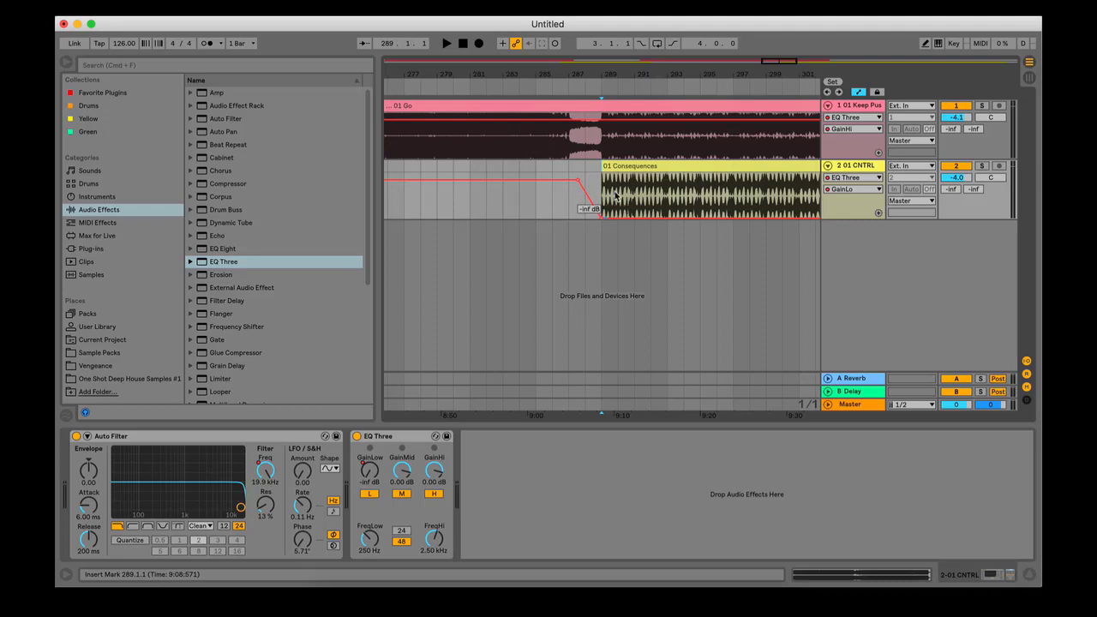
left_click_drag(601, 216, 585, 217)
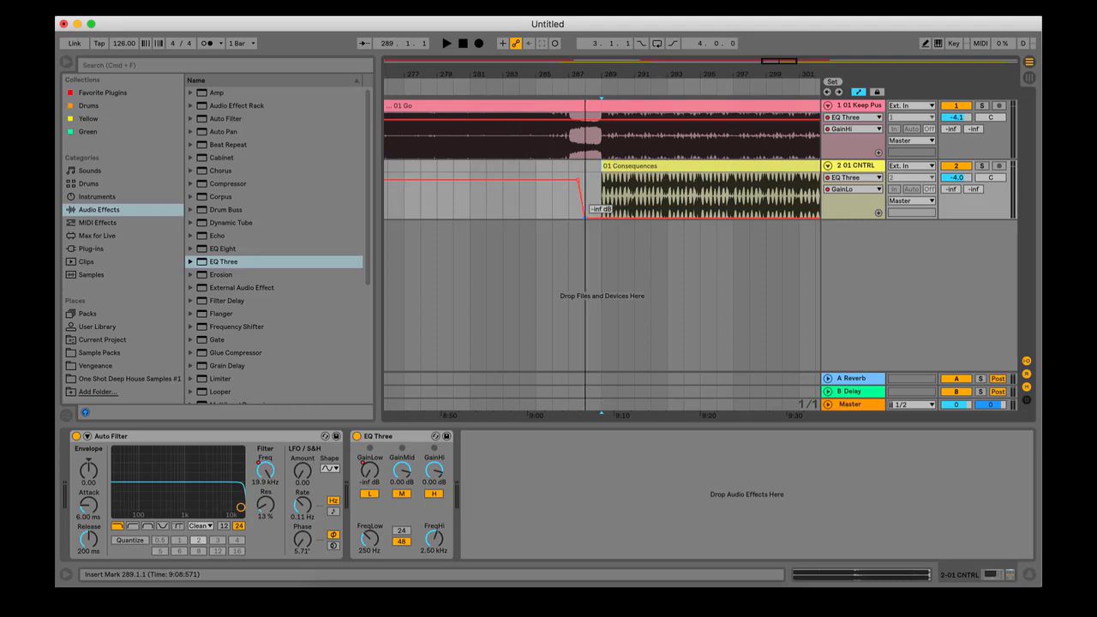
Step: Play the transition from the start of the Consequences clip with its low end cut
left_click(623, 166)
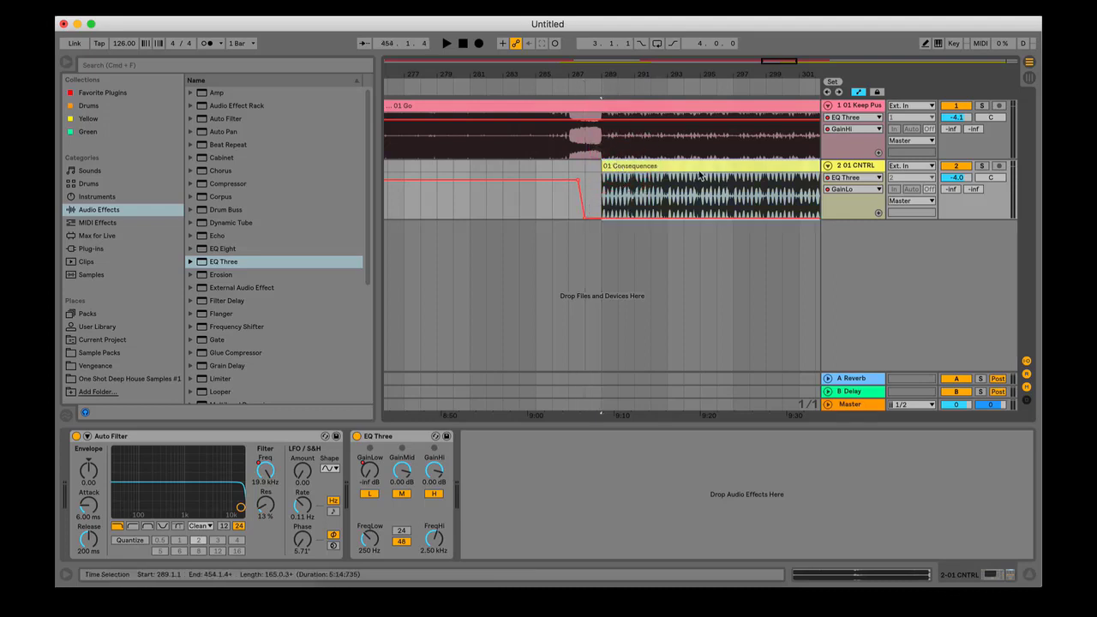
key("space")
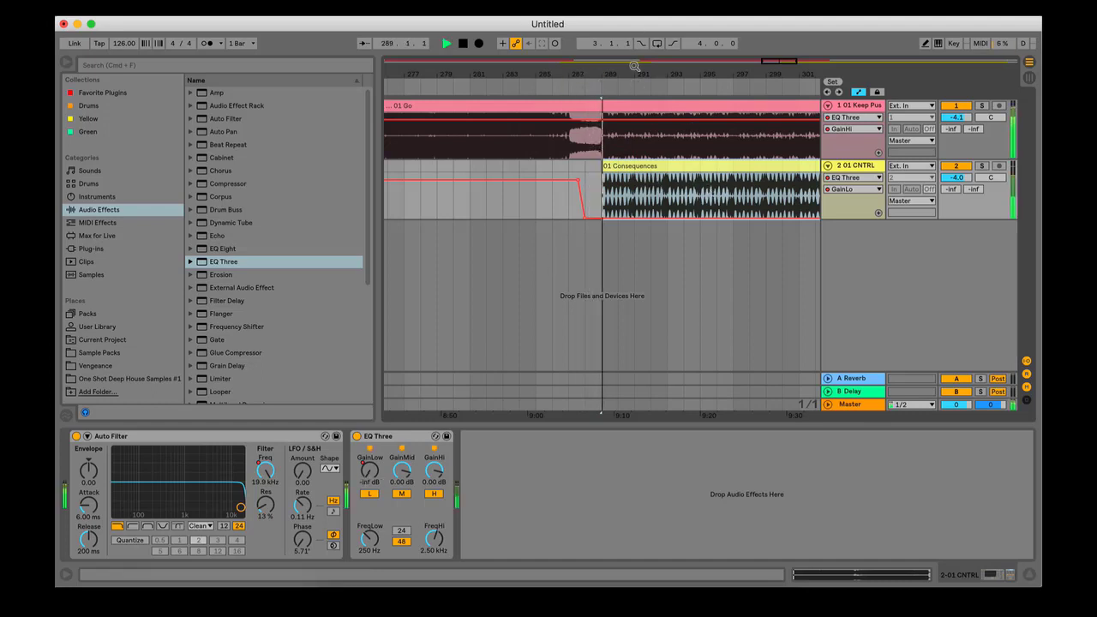
left_click_drag(781, 75, 749, 75)
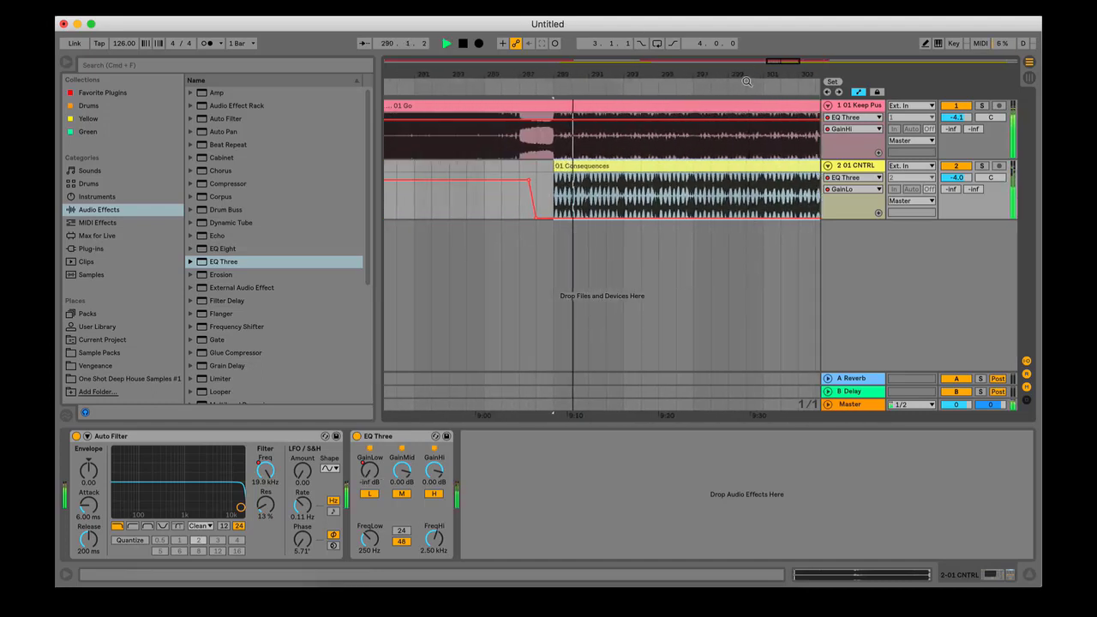
key("space")
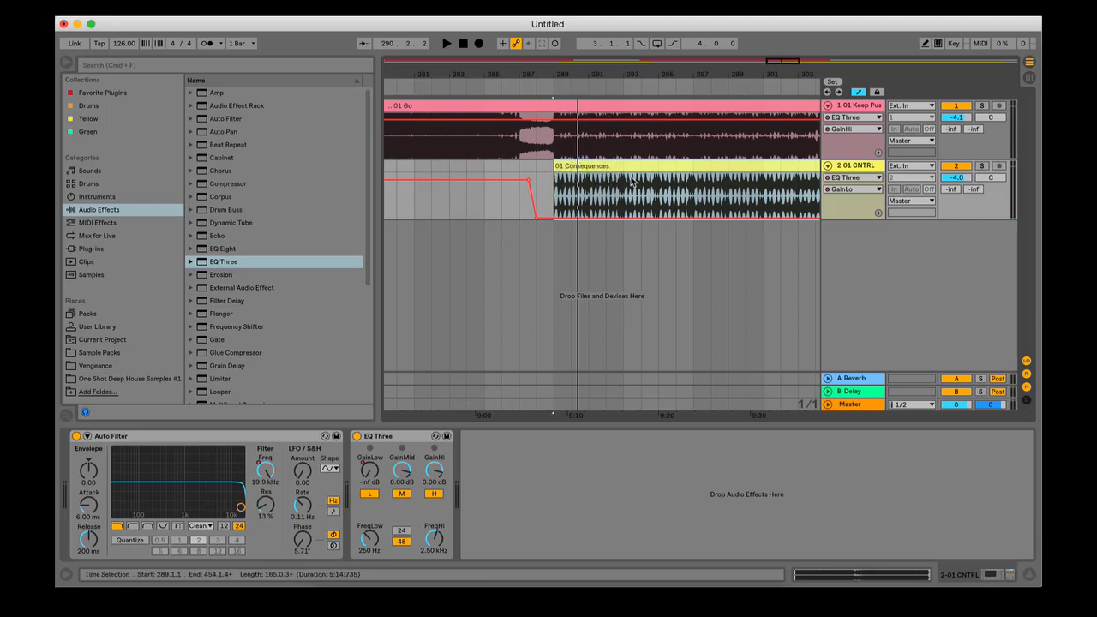
Step: Align the 01 Go clip's kick near bar 127 to the grid with a warp marker and apply Warp From Here (Straight)
double_click(566, 105)
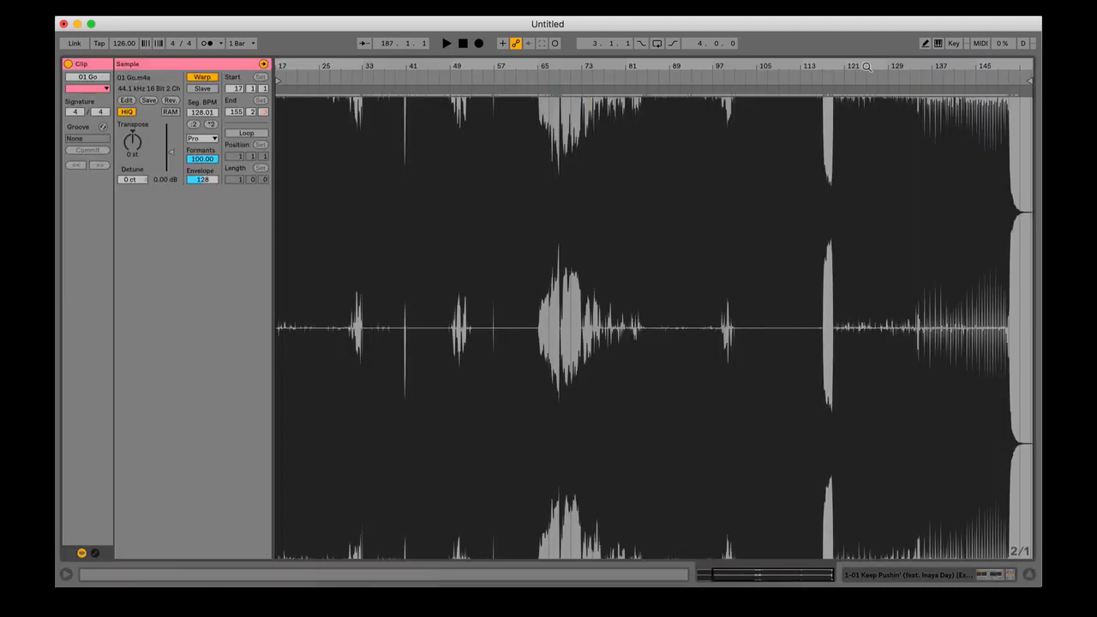
mouse_move(886, 67)
left_mouse_down()
mouse_move(883, 79)
mouse_move(877, 64)
left_mouse_up()
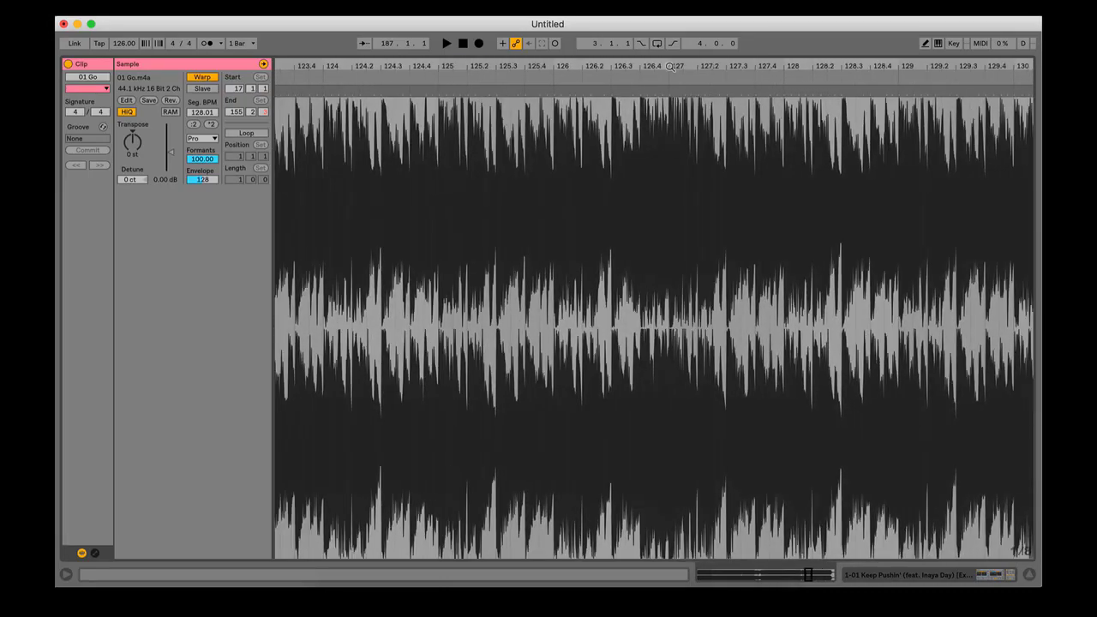
mouse_move(671, 67)
left_mouse_down()
mouse_move(671, 82)
mouse_move(672, 53)
left_mouse_up()
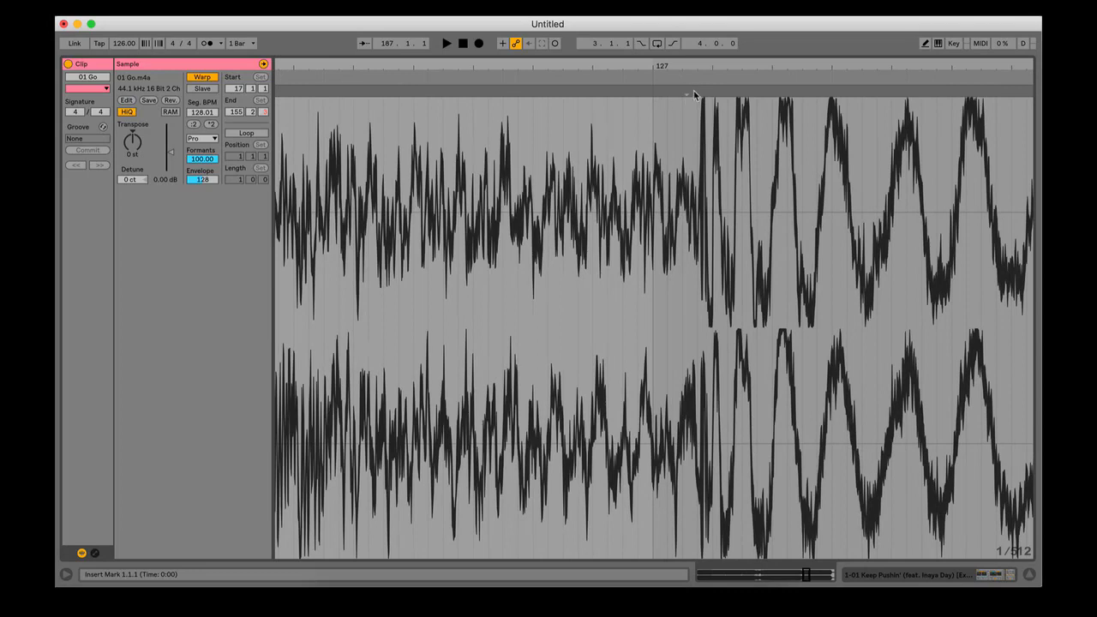
left_click_drag(700, 89, 652, 89)
right_click(652, 89)
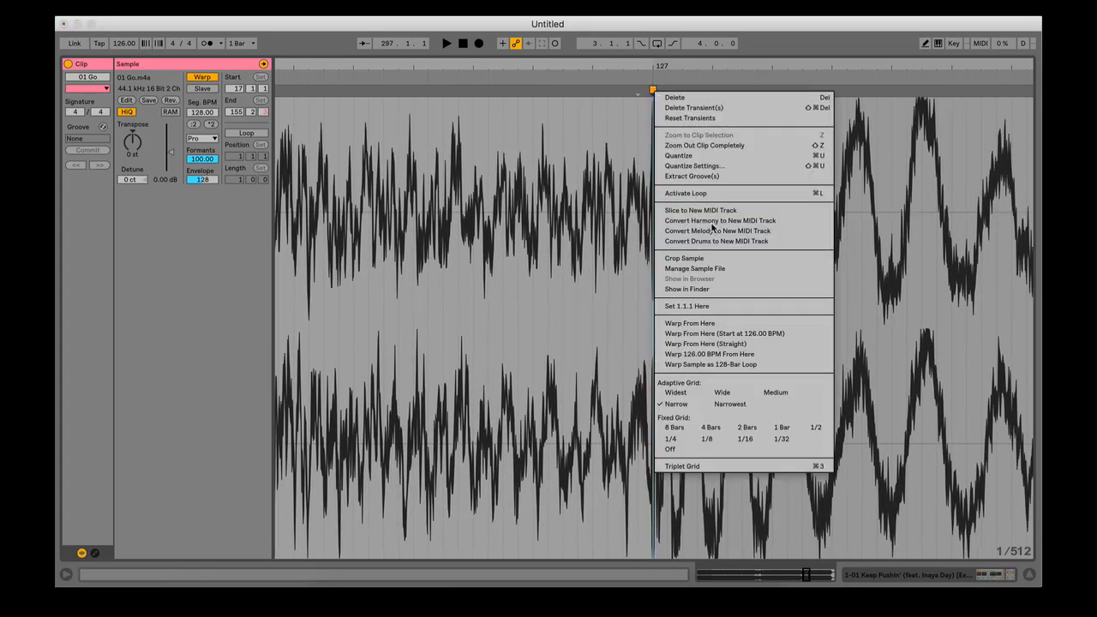
left_click(732, 345)
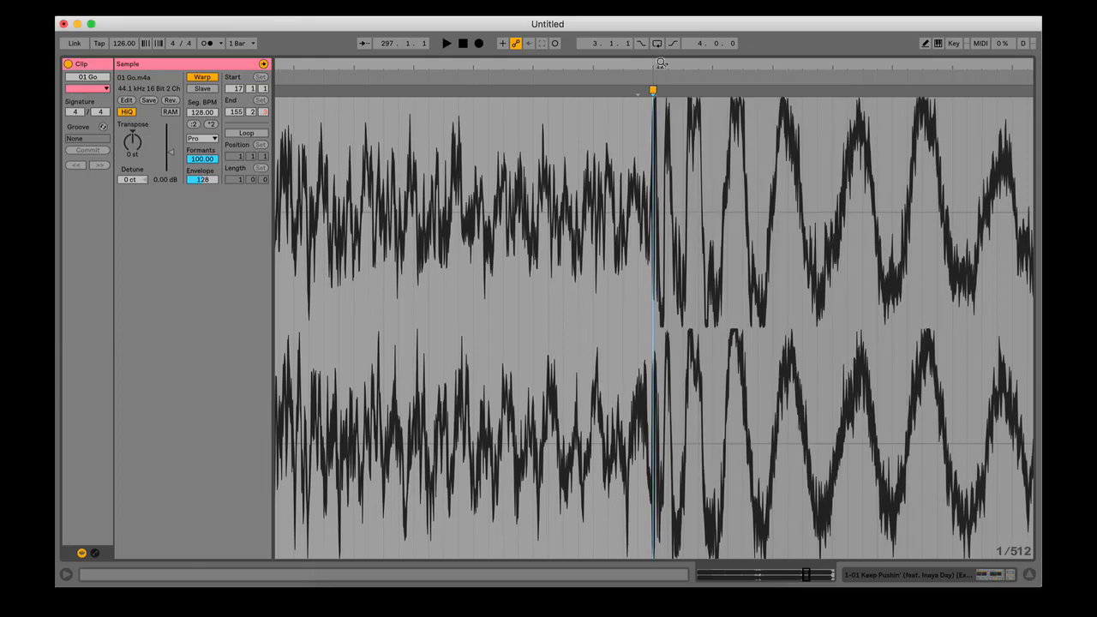
key("shift+z")
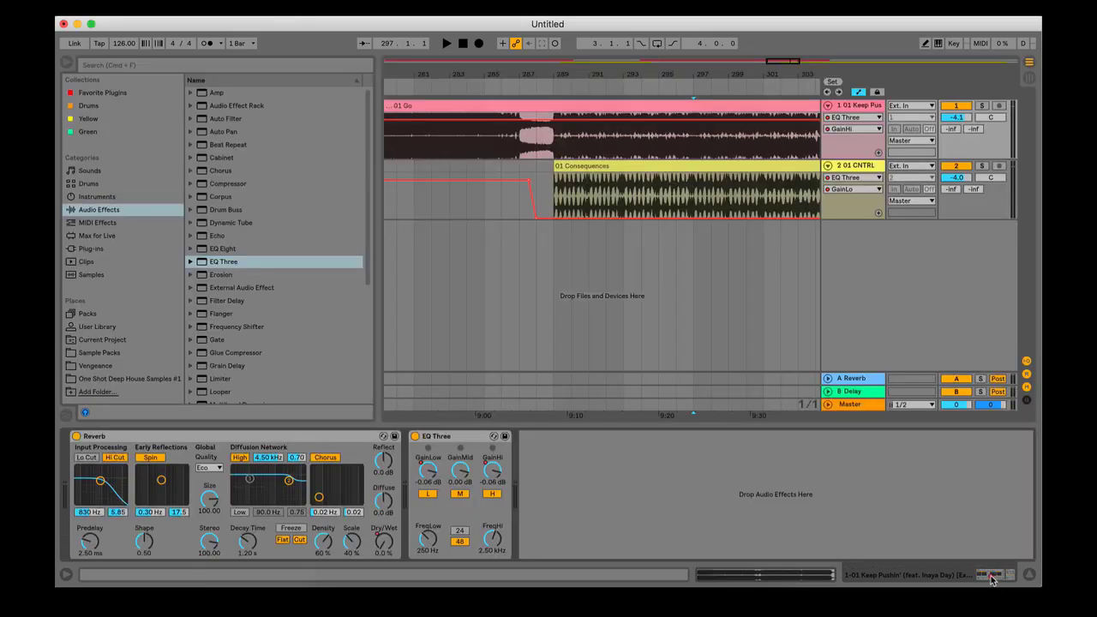
Step: Play the transition from about bar 288, then audition the 01 Go clip around its bar 127 warp marker
left_click(540, 87)
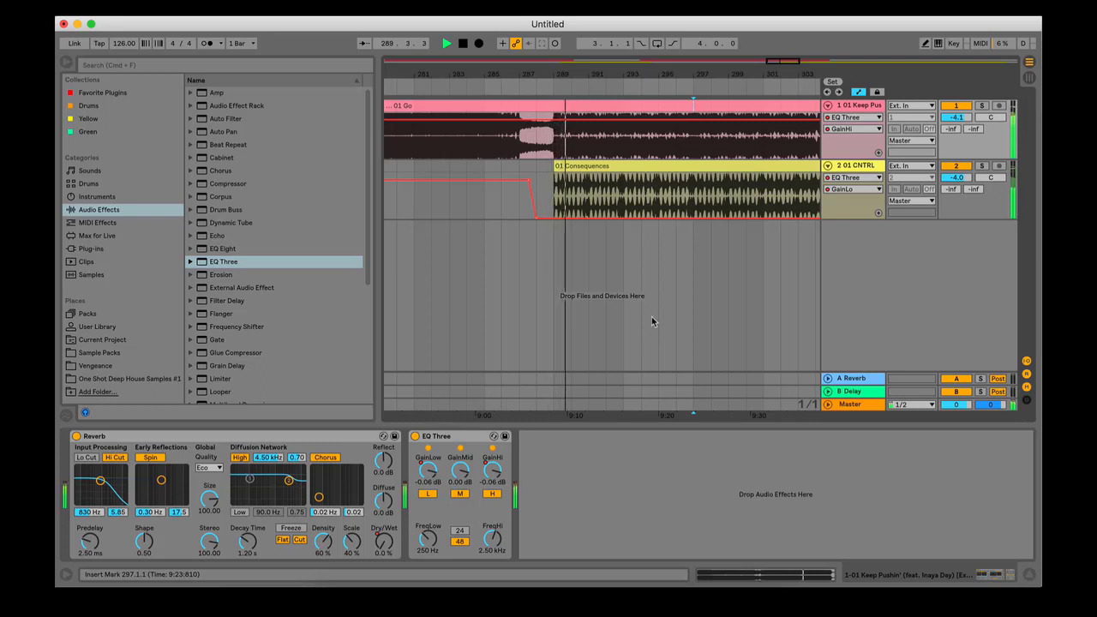
key("space")
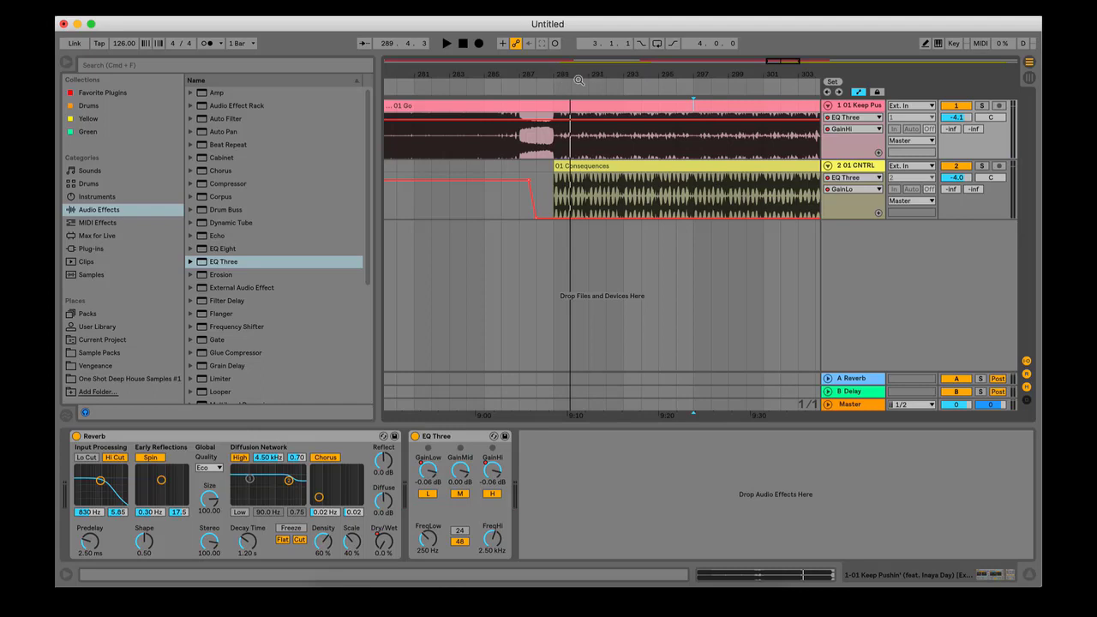
double_click(559, 104)
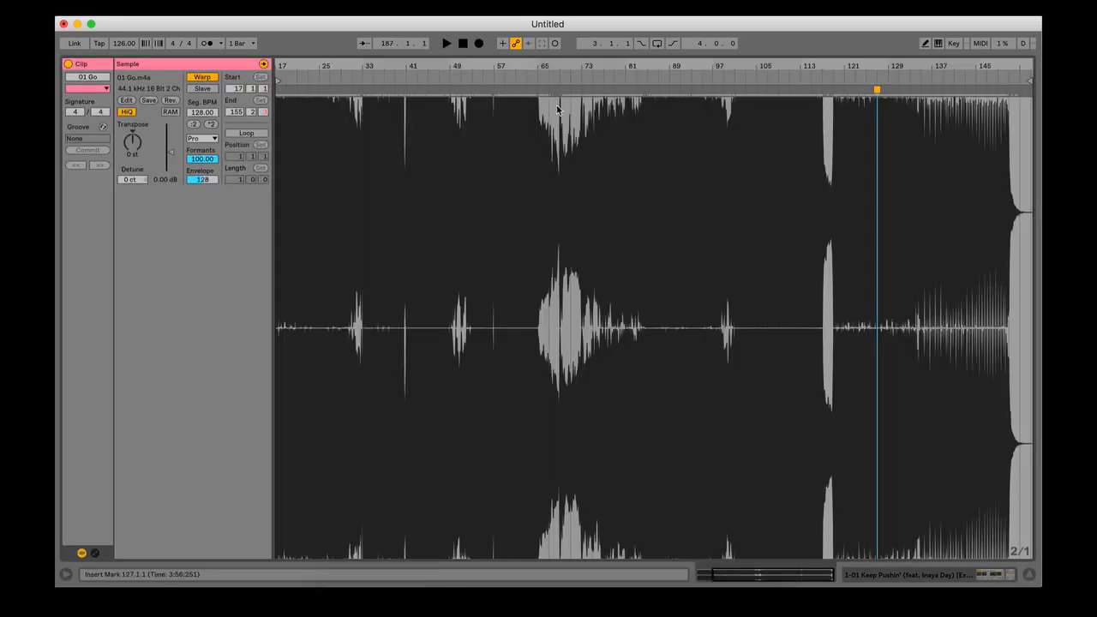
left_click(884, 77)
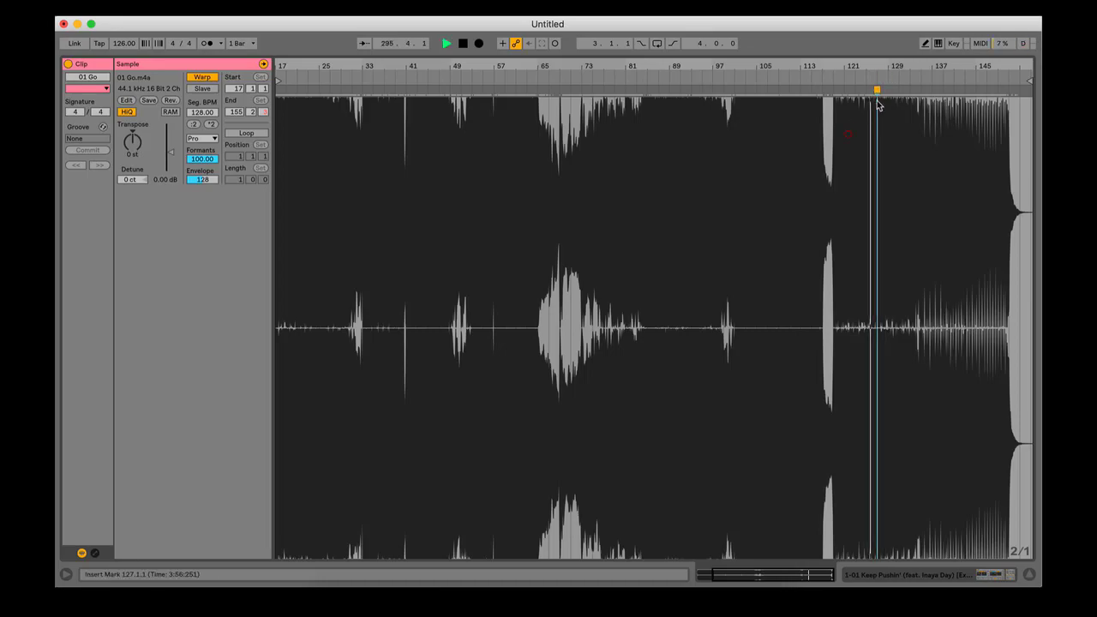
left_click_drag(886, 66, 845, 169)
key("space")
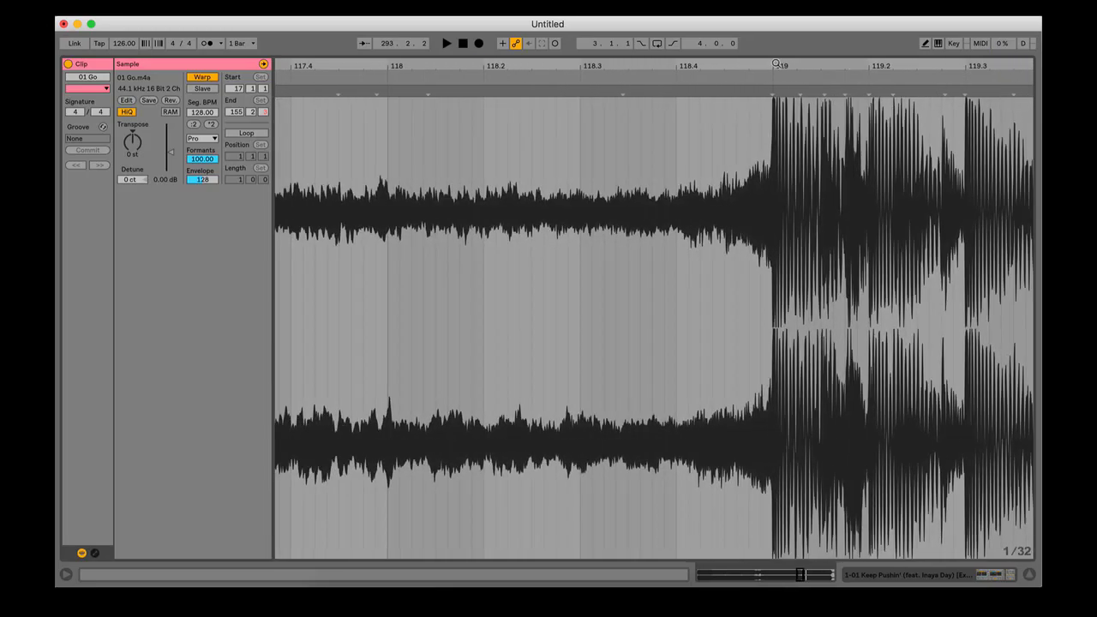
Step: Add a warp marker on the 01 Go clip's kick at bar 119, align it to the beat, and replay the transition
left_click_drag(775, 64, 747, 87)
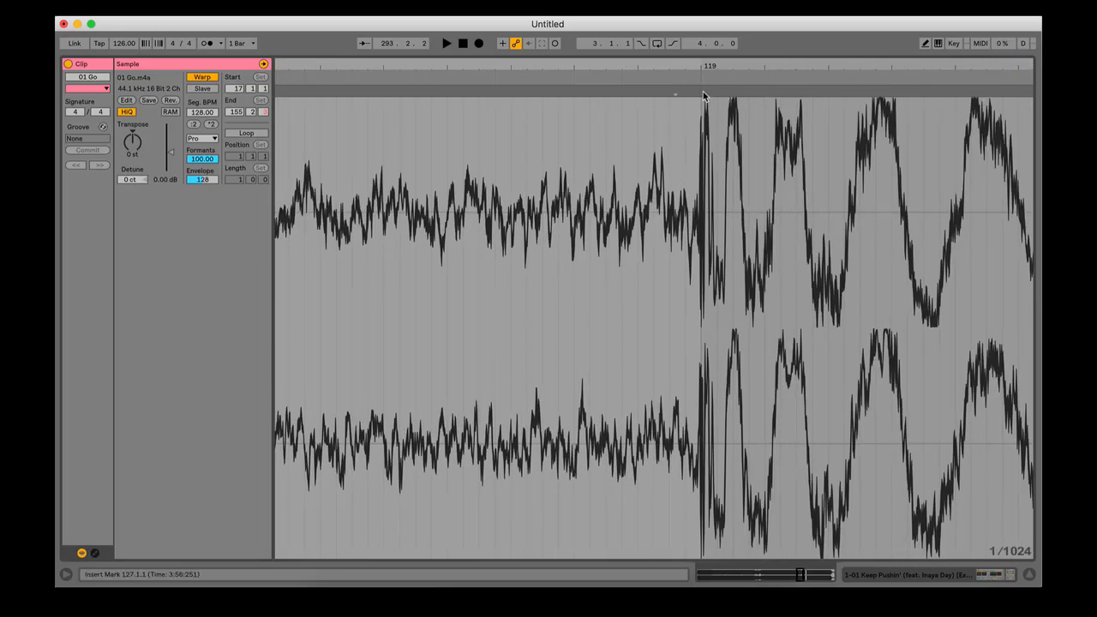
double_click(705, 92)
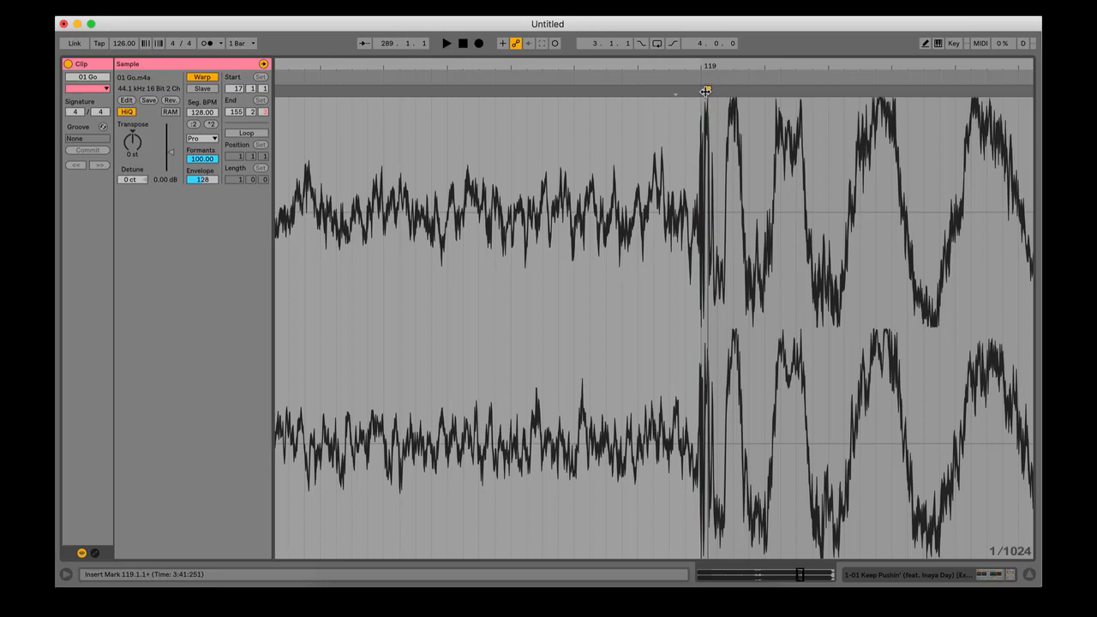
mouse_move(705, 91)
left_mouse_down()
mouse_move(702, 65)
mouse_move(647, 36)
mouse_move(540, 19)
left_mouse_up()
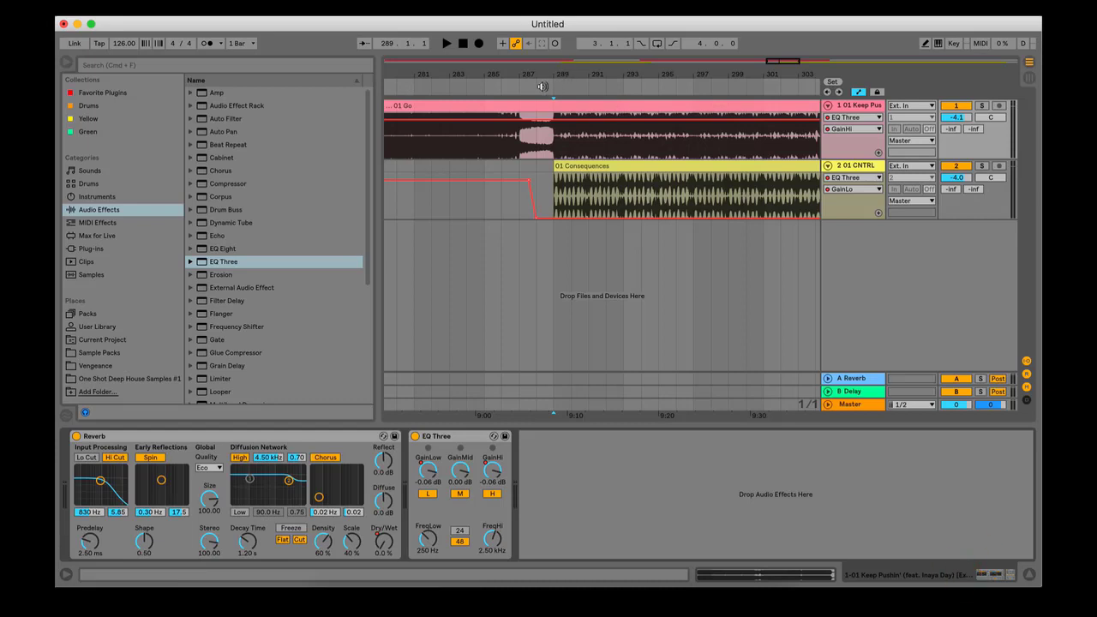
left_click(543, 87)
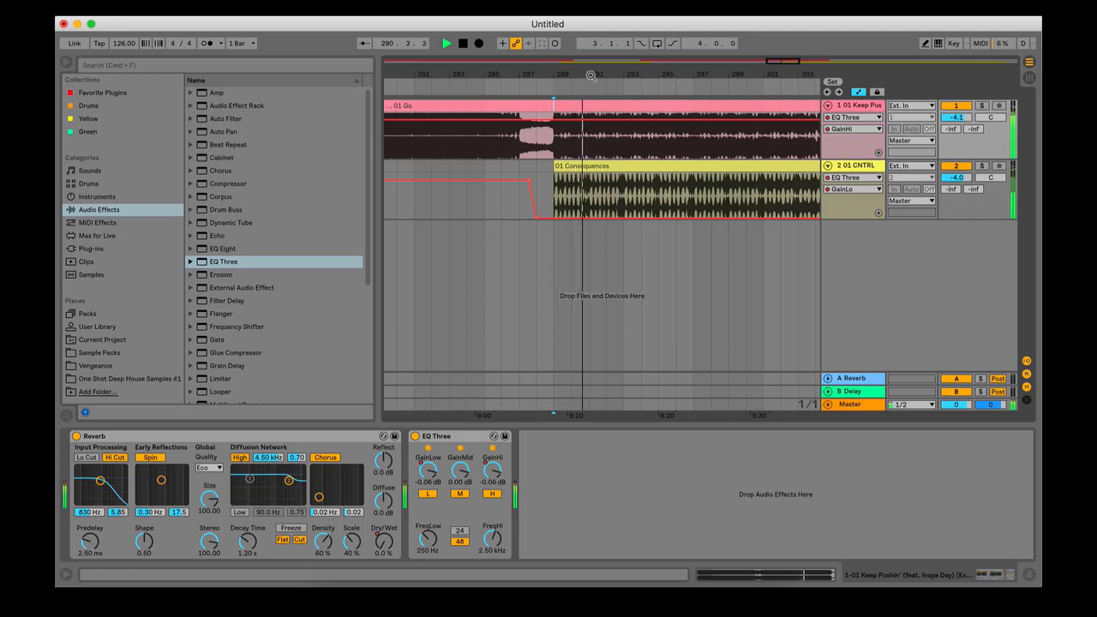
Step: Automate the 01 Consequences track's EQ Three GainLo to rise from -inf dB back to its normal level at about bar 304
left_click_drag(591, 75, 390, 57)
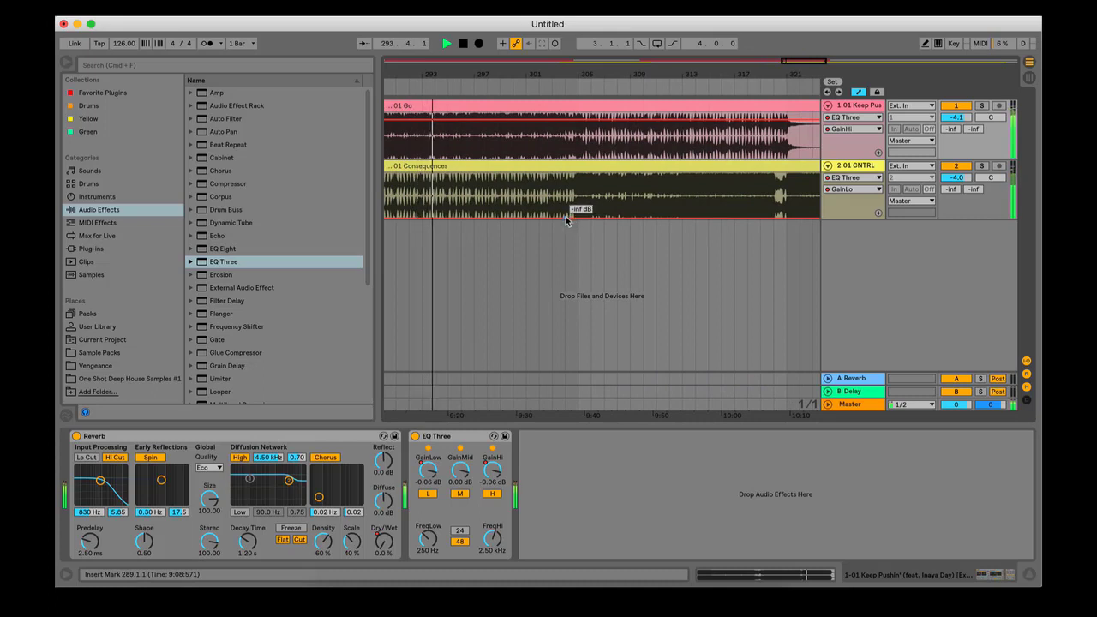
left_click(574, 220)
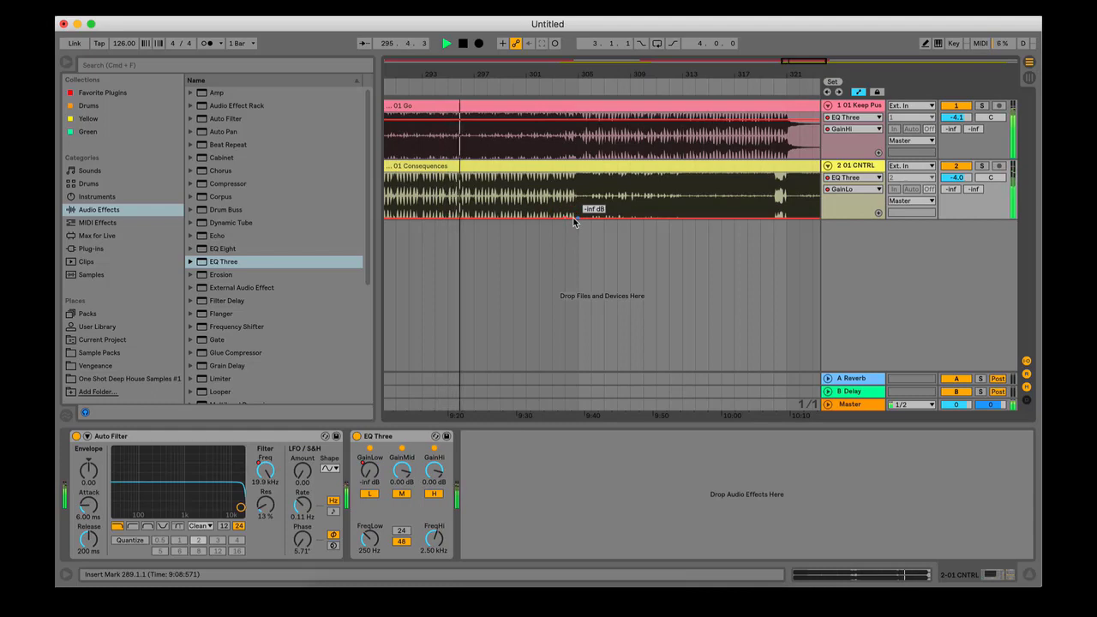
key("space")
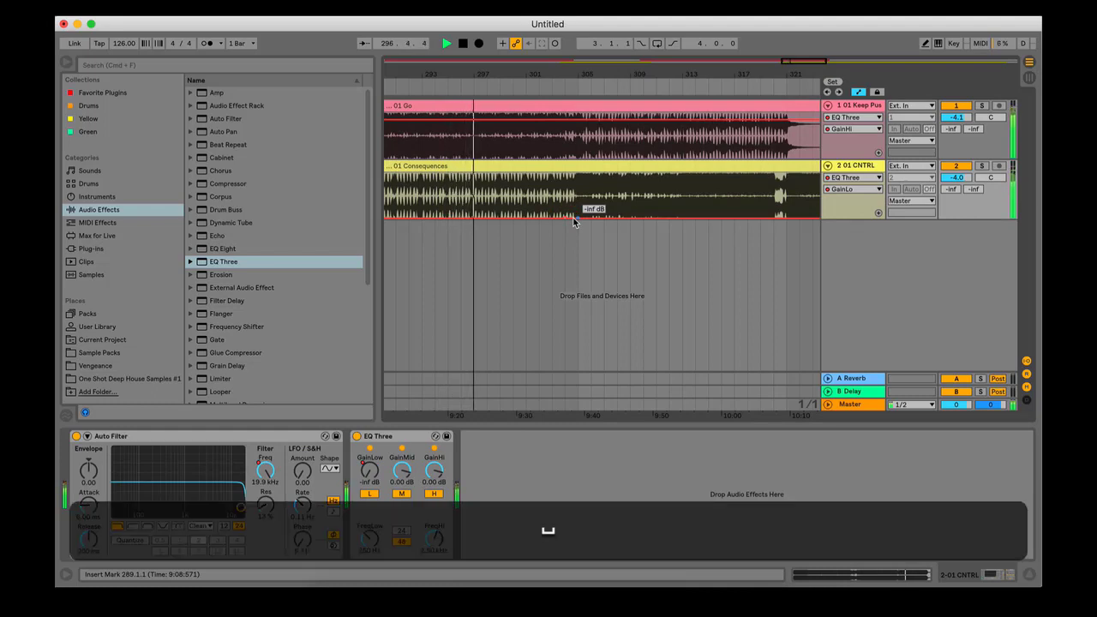
left_click_drag(575, 222, 579, 177)
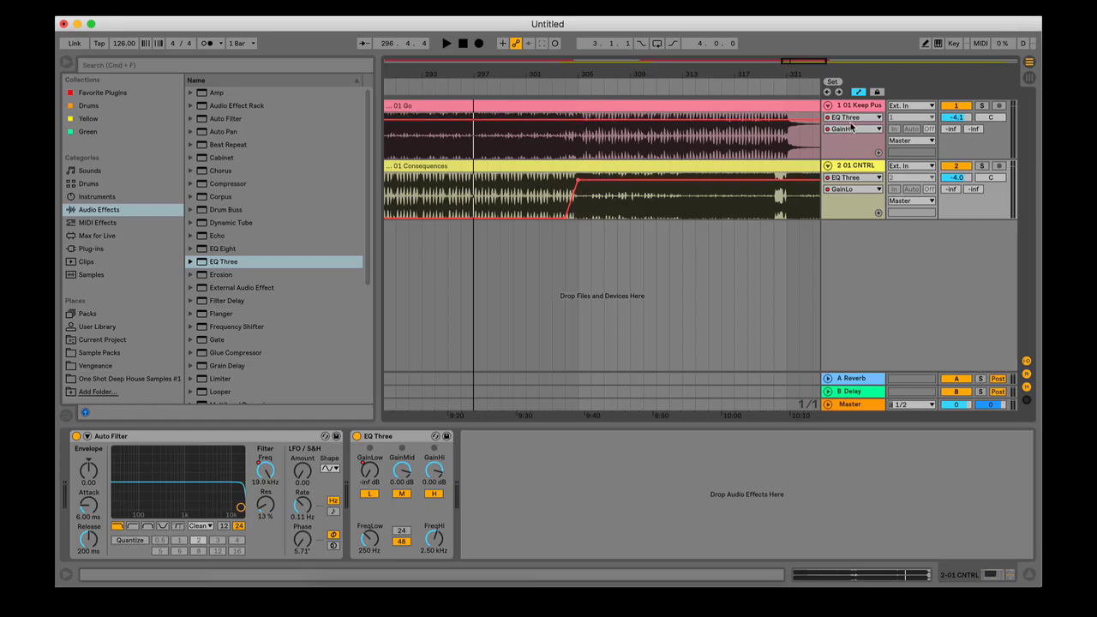
Step: Automate the 01 Go track's EQ Three GainLo to drop to -inf dB at about bar 304 and hold to about bar 321
left_click(852, 129)
left_click(853, 149)
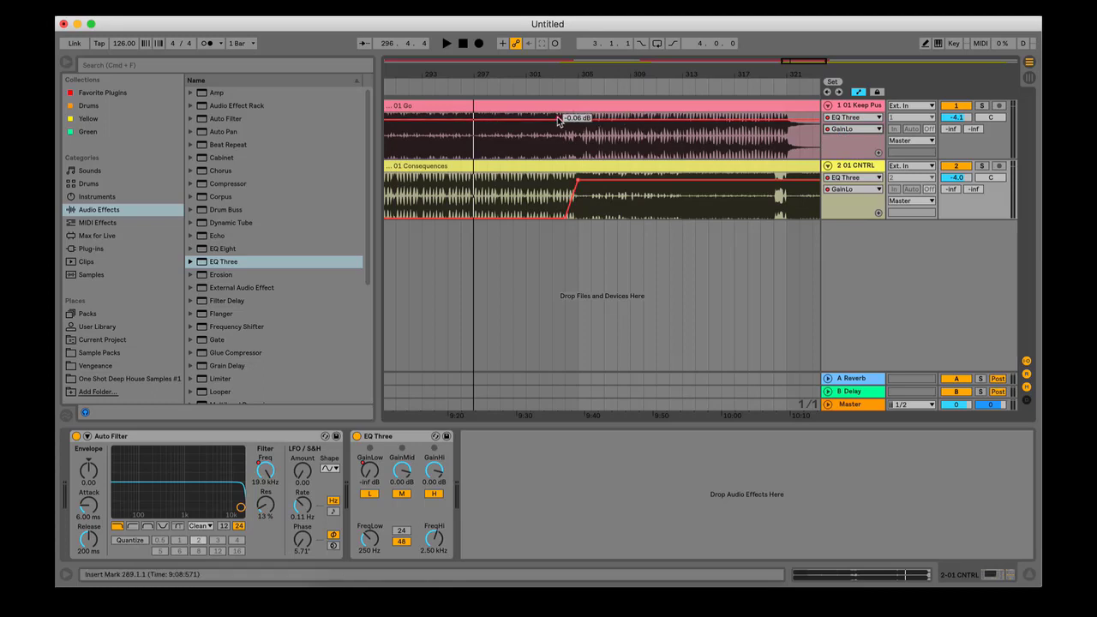
left_click(558, 119)
left_click_drag(579, 120, 579, 157)
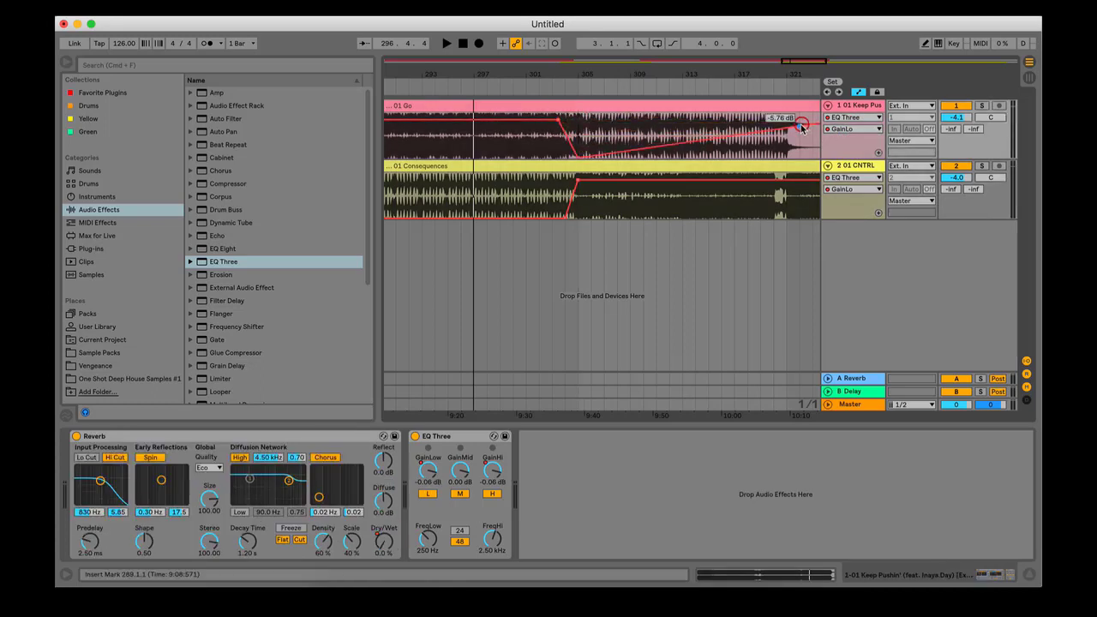
left_click(801, 127)
Step: Play the bass swap from about bar 301 and flatten the leftover GainLo rise near the end of the 01 Go clip
left_click(530, 86)
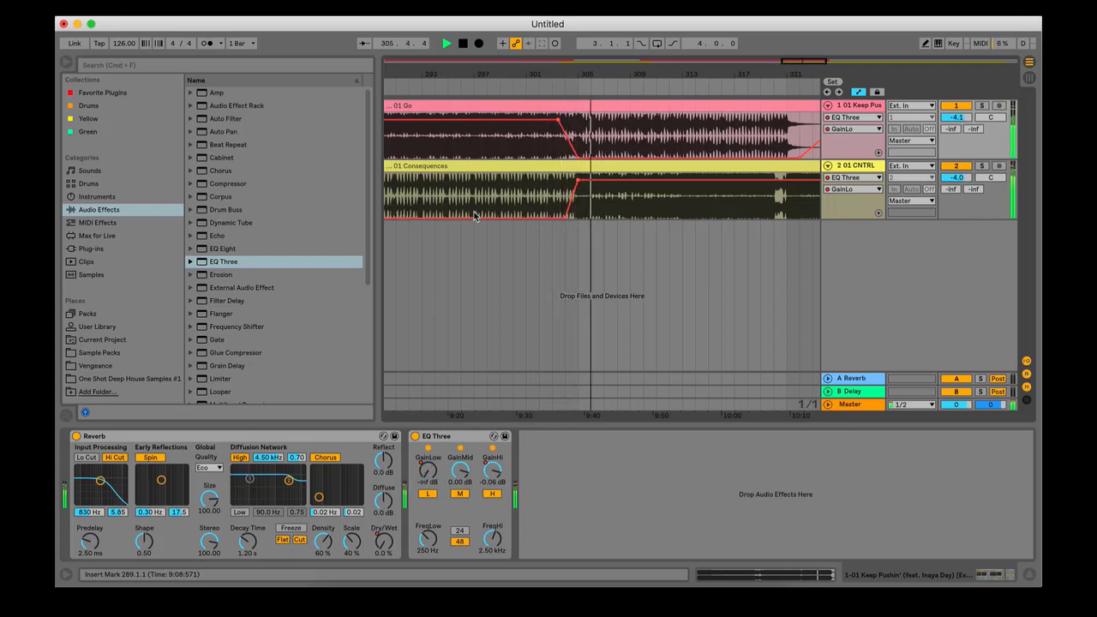
left_click_drag(588, 74, 551, 70)
left_click(644, 121)
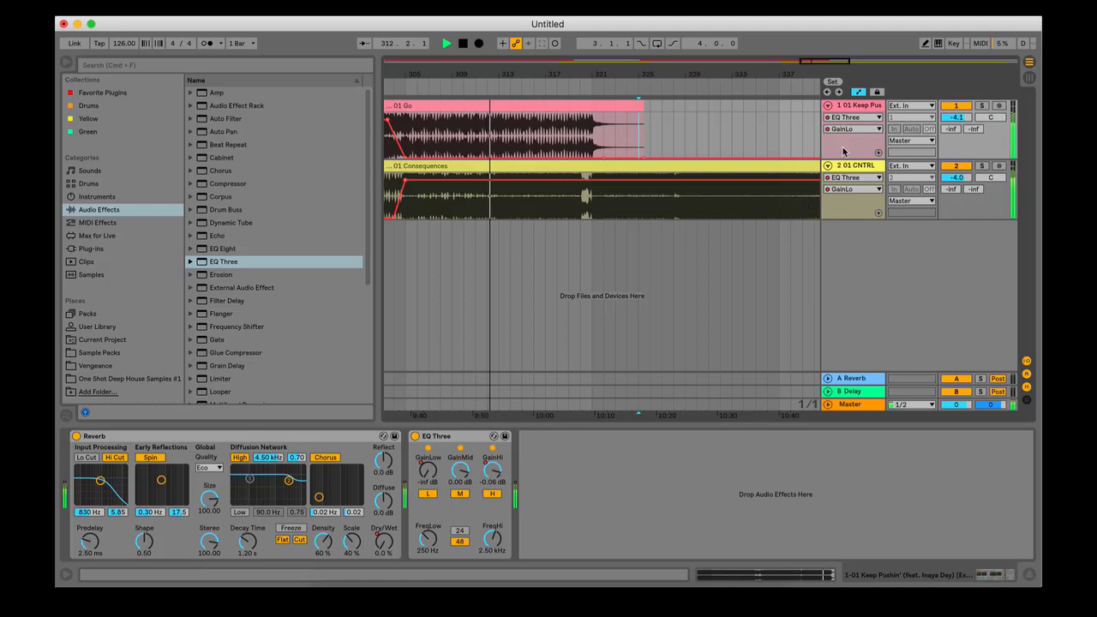
key("space")
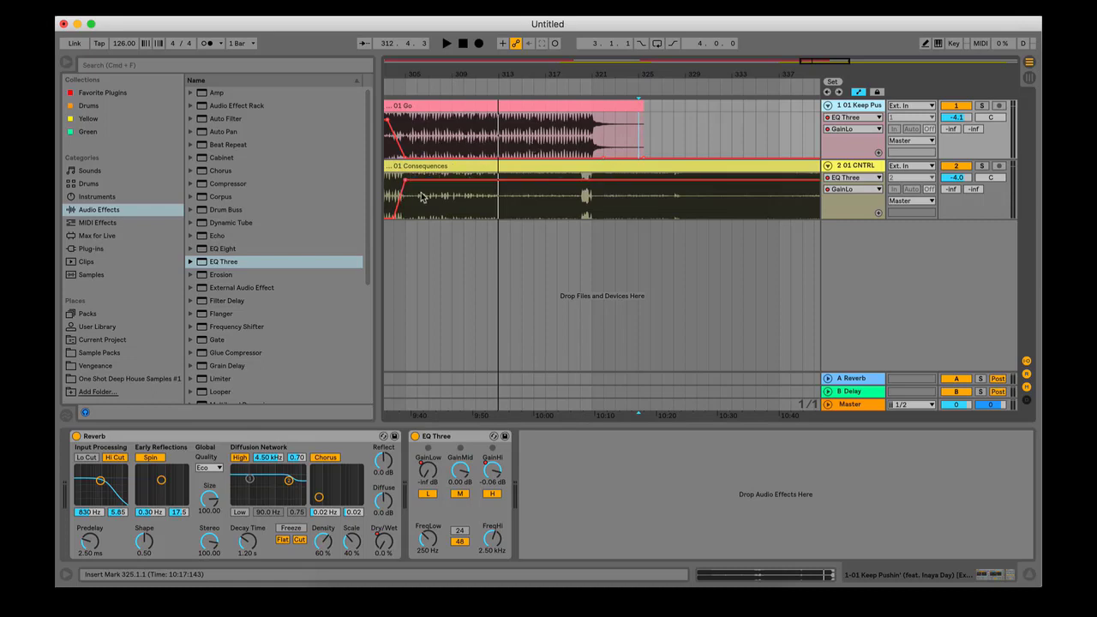
Step: Add a Ping Pong Delay after EQ Three on the 01 Go track with its Dry/Wet at 0%
scroll(239, 276, "down", 3)
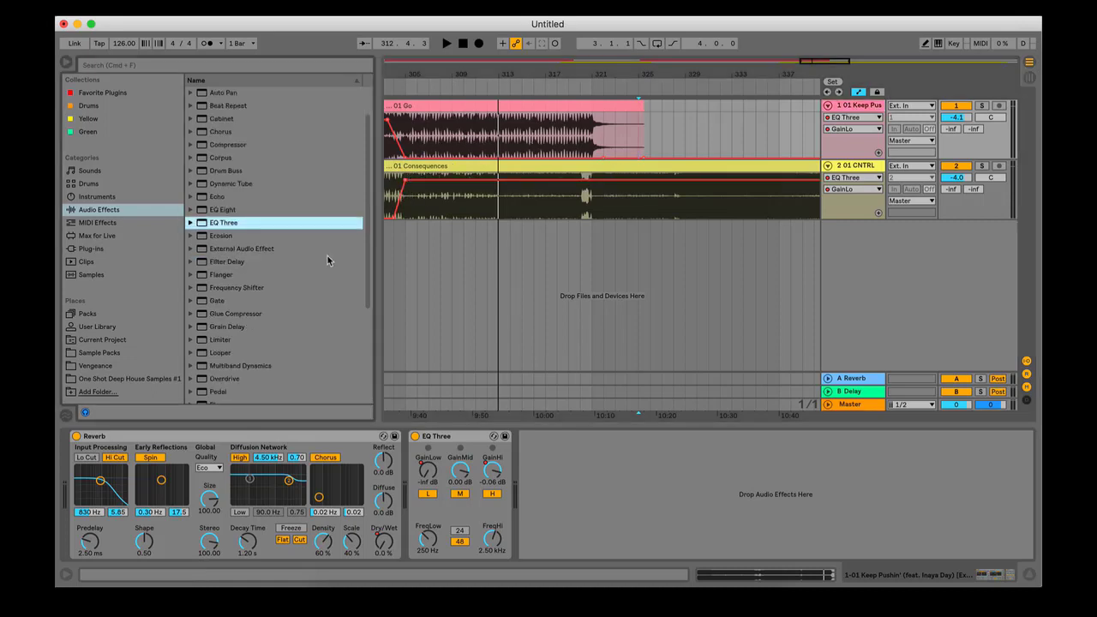
scroll(244, 304, "down", 9)
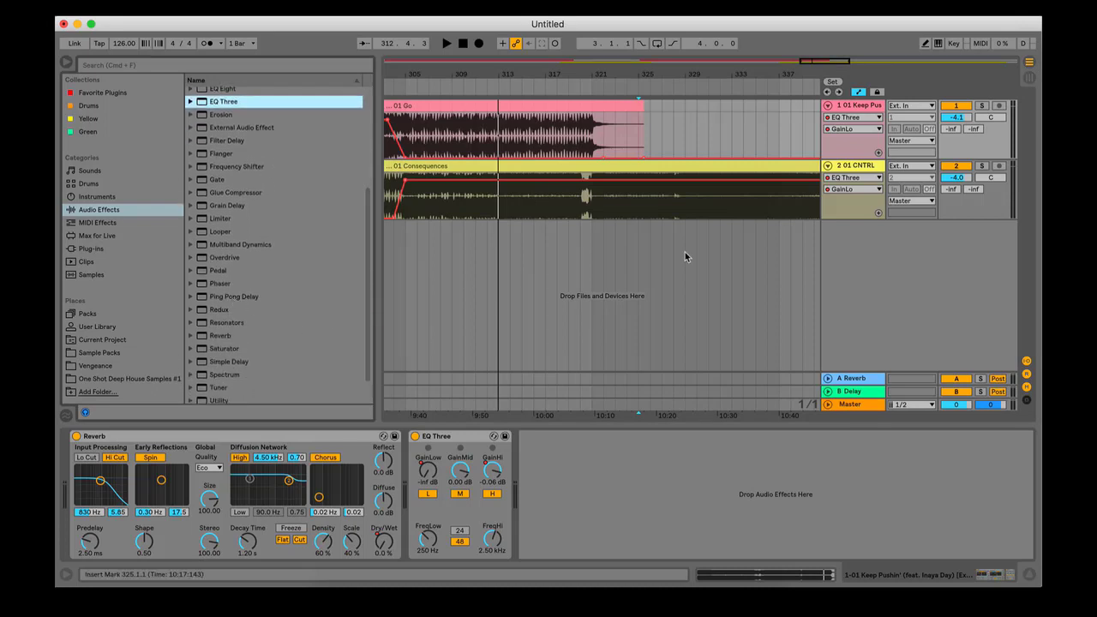
left_click(856, 105)
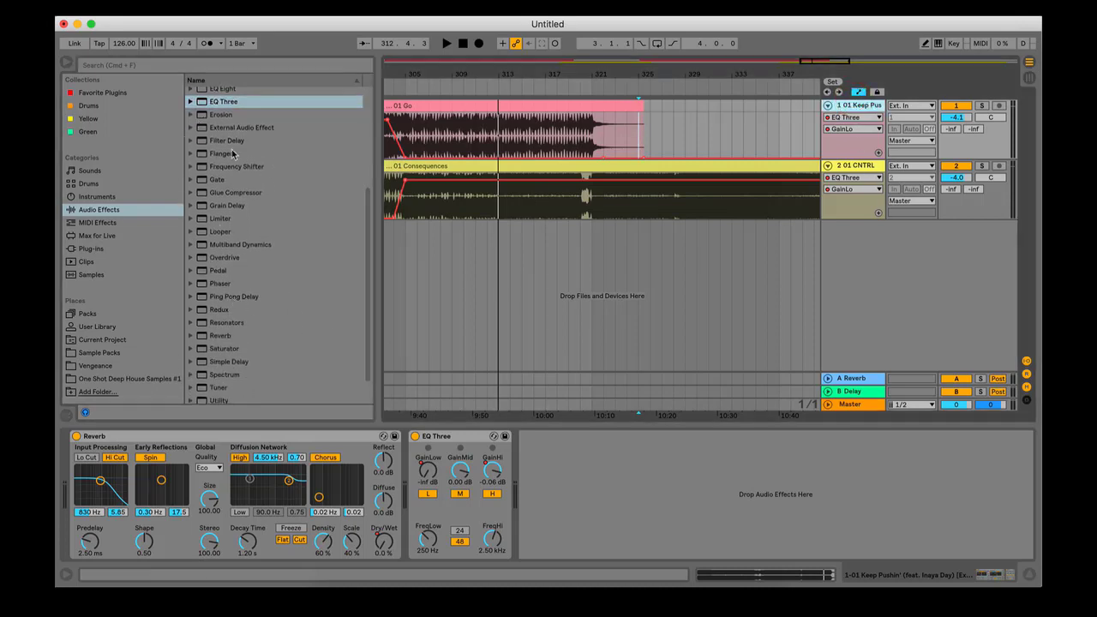
left_click_drag(226, 301, 583, 470)
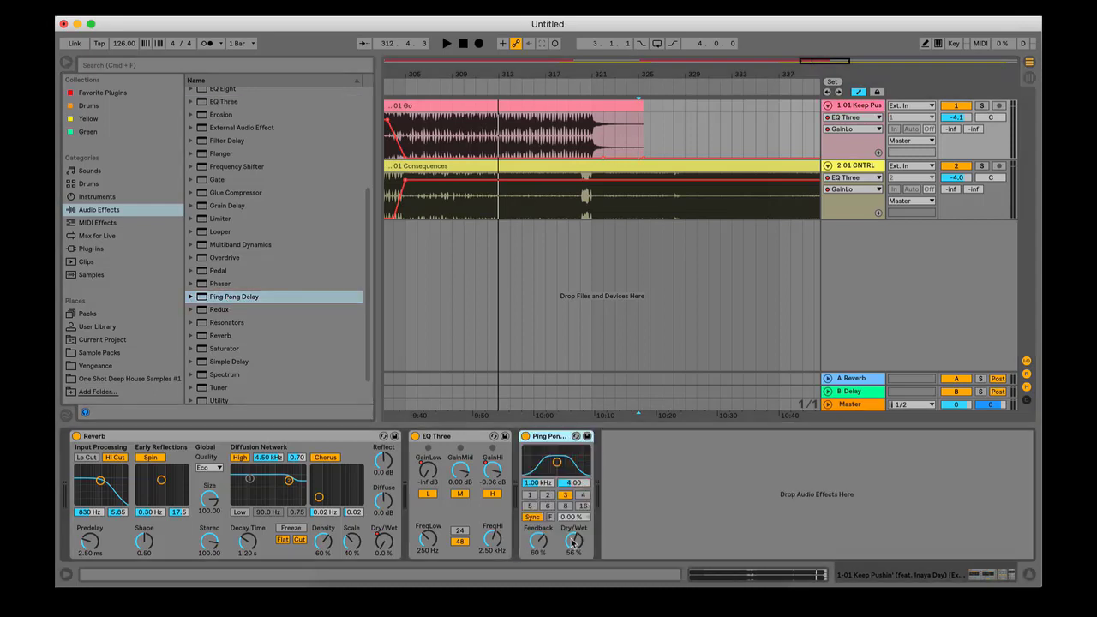
left_click_drag(574, 545, 574, 591)
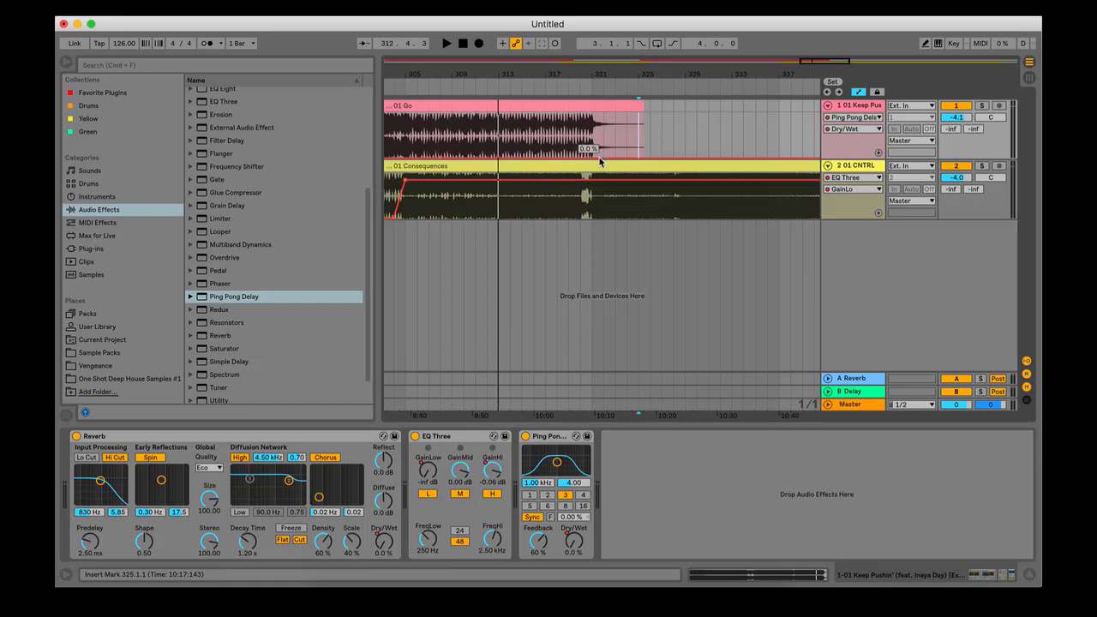
Step: Automate the delay's Dry/Wet as a curved rise to 86% at about bar 321, adjusting the curve during playback
left_click_drag(593, 155, 592, 120)
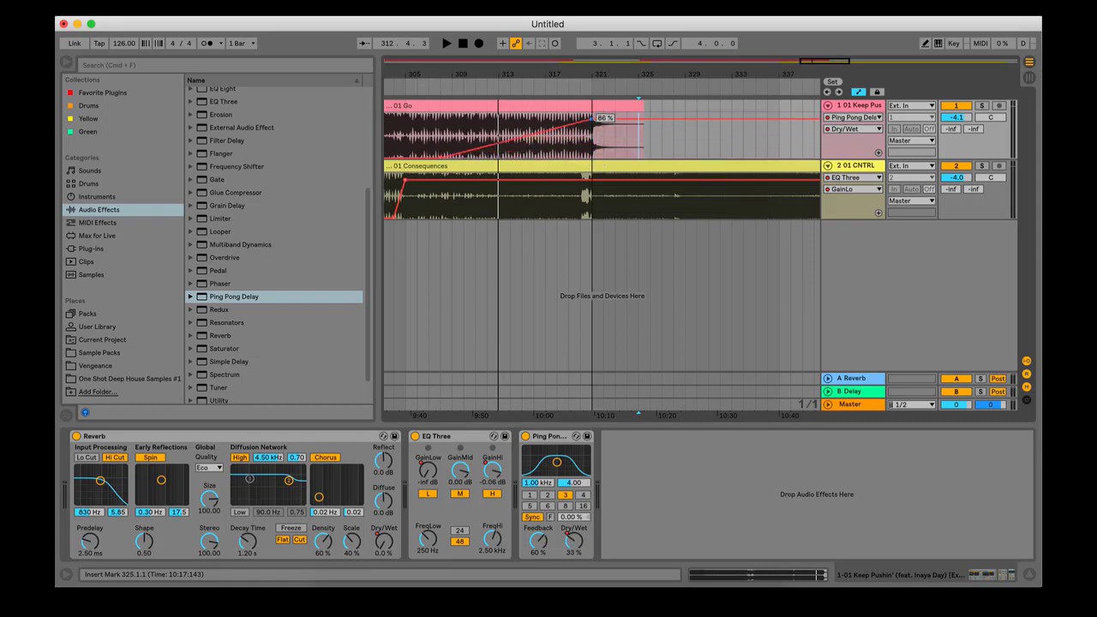
key("alt")
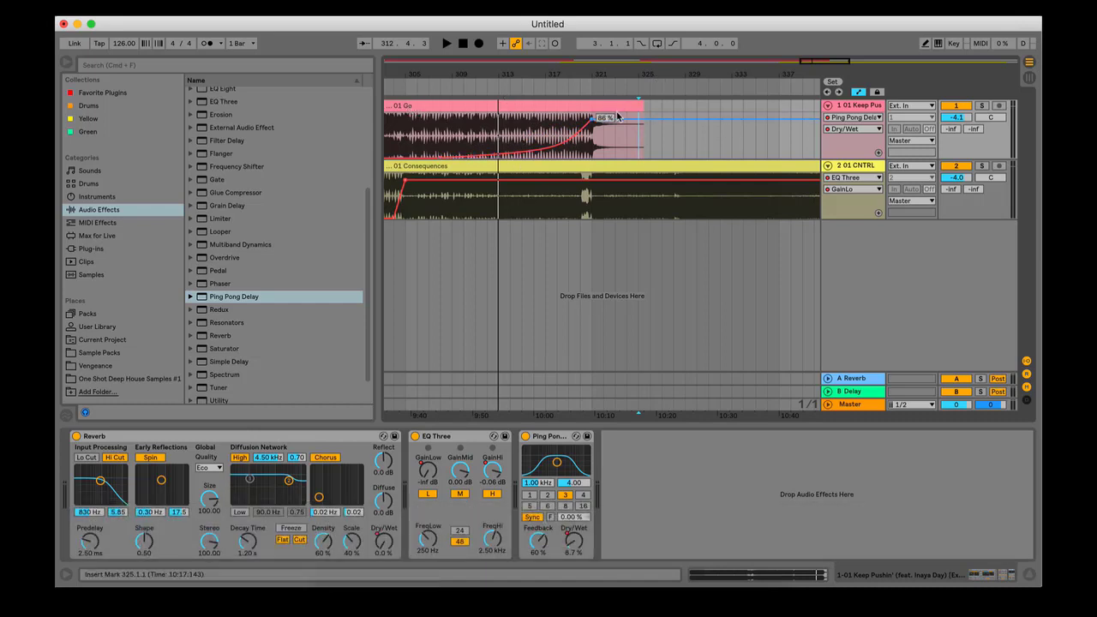
left_click(457, 89)
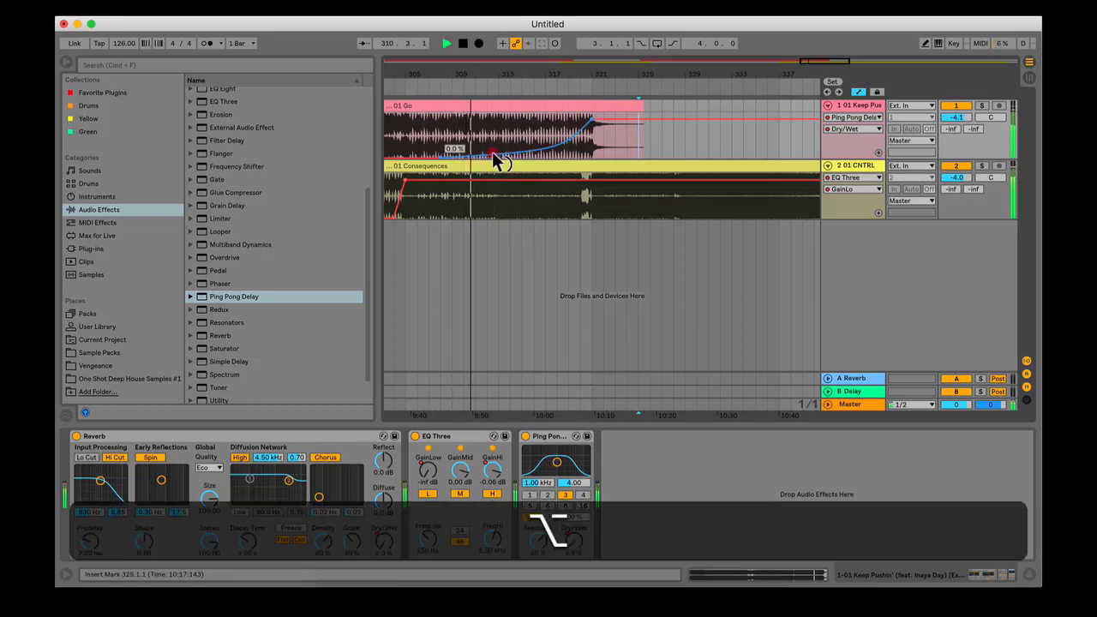
left_click_drag(497, 158, 497, 145)
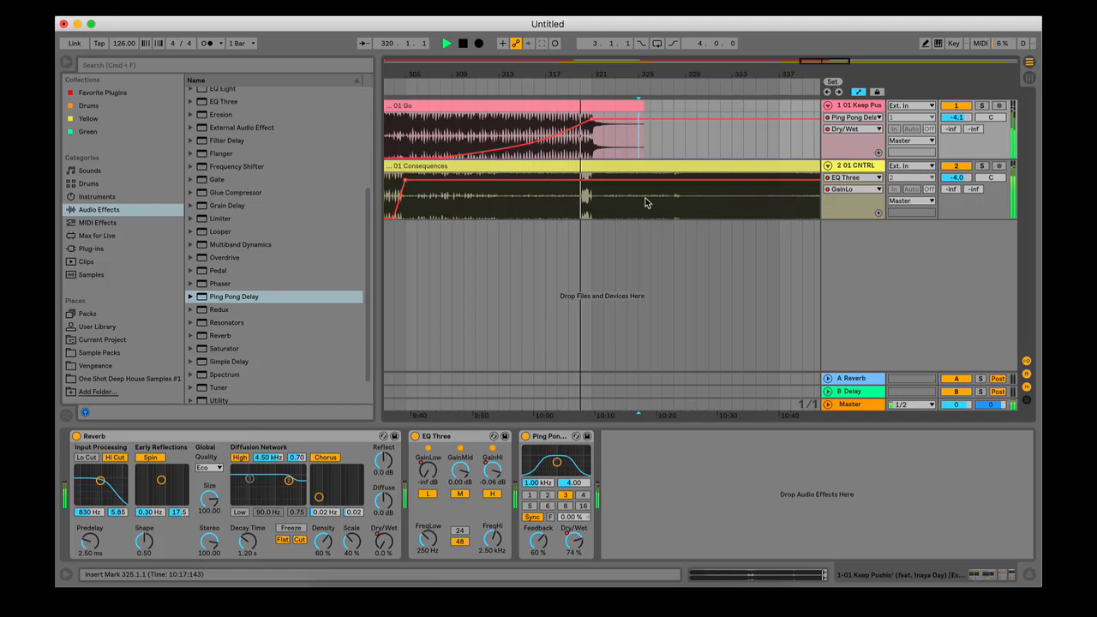
key("space")
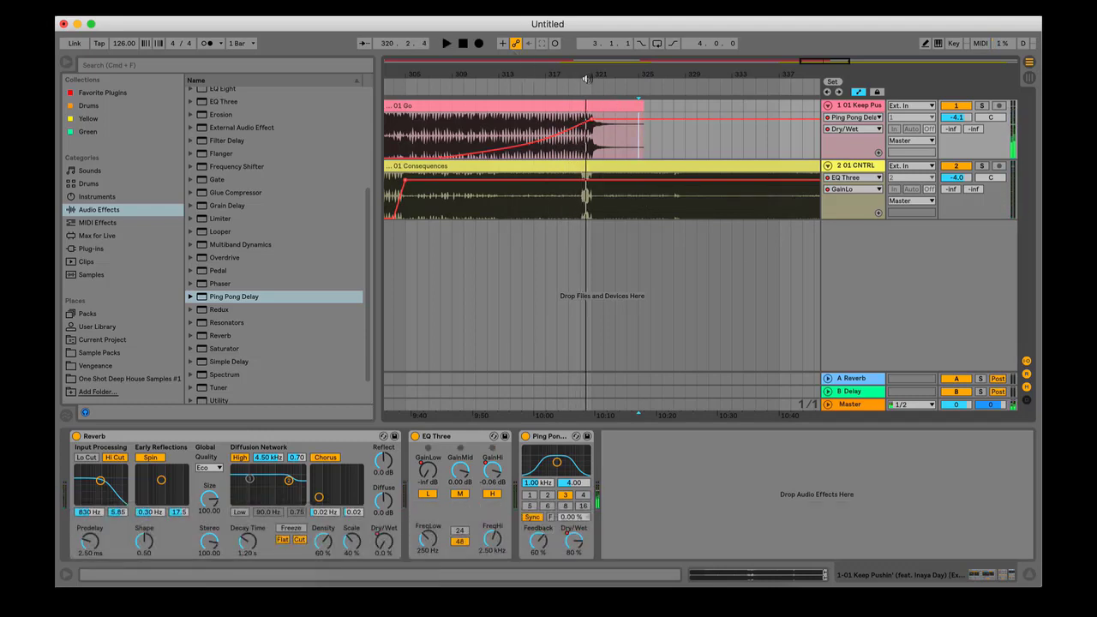
Step: Remove the 01 Go clip's tail from bar 320 onward, drop the delay to 0% there, and play the transition
left_click_drag(587, 79, 588, 110)
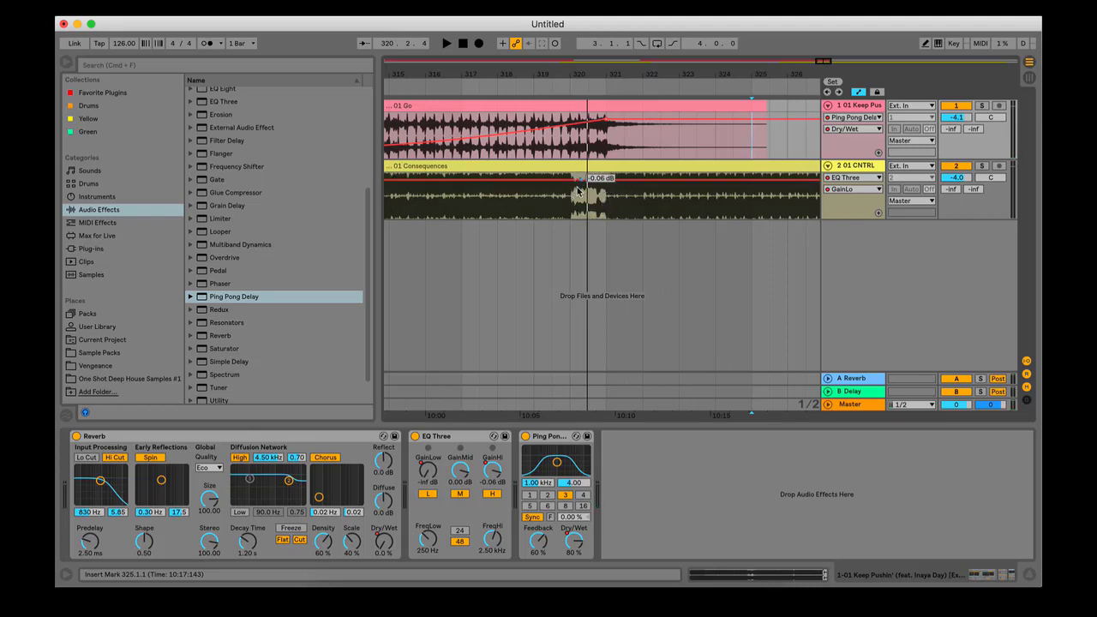
left_click_drag(712, 111, 574, 157)
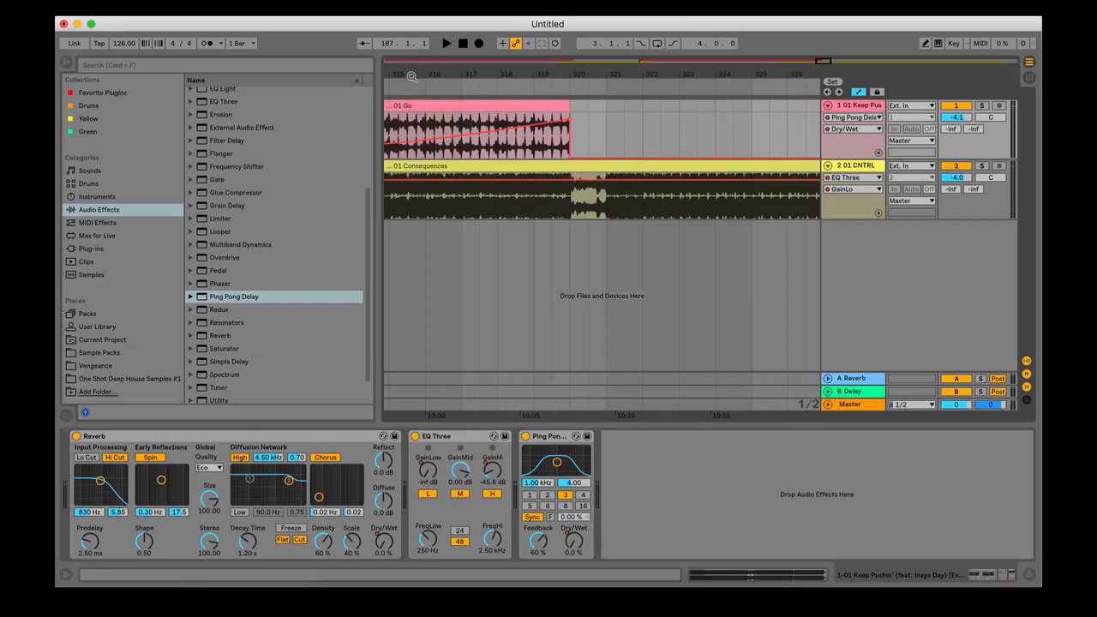
key("space")
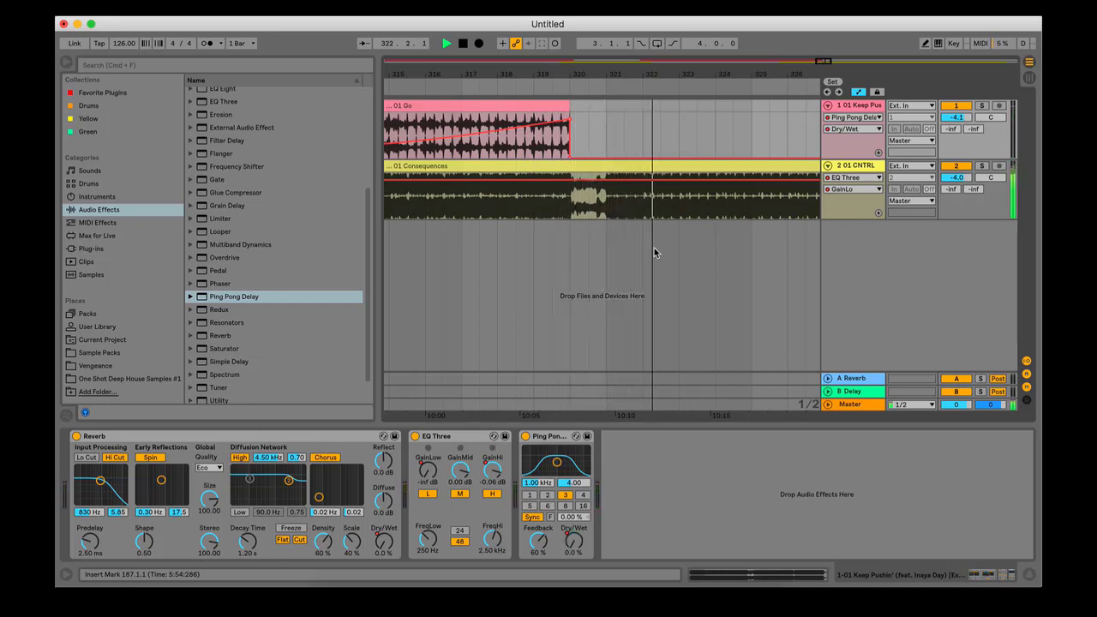
key("space")
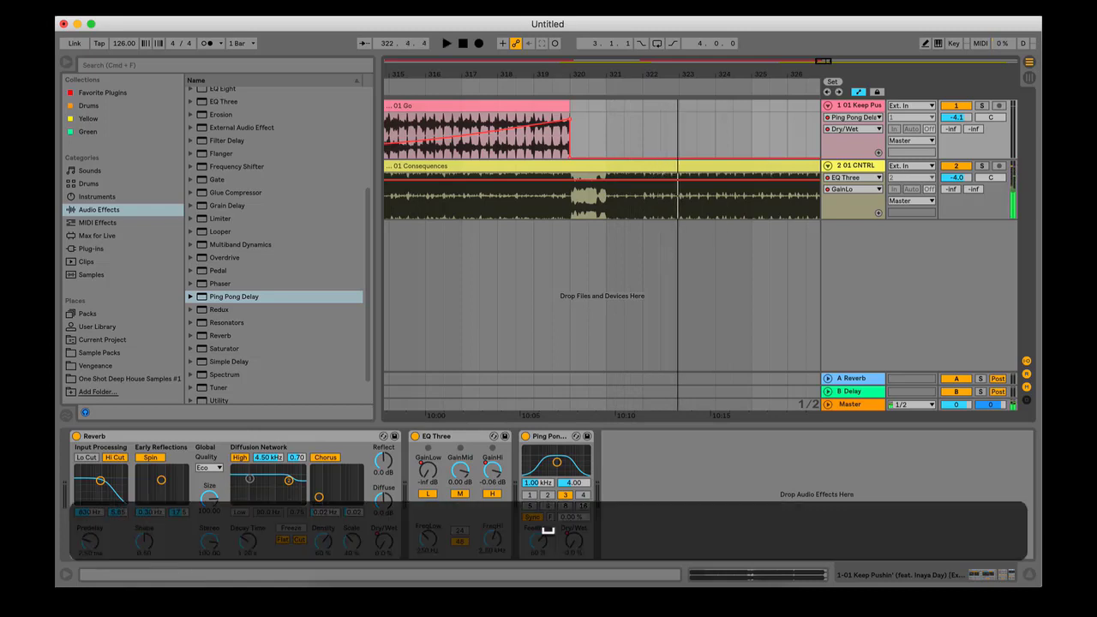
Step: Switch to iTunes and bring You Know You Like It into the first track, starting at bar 377
left_click_drag(665, 75, 595, 20)
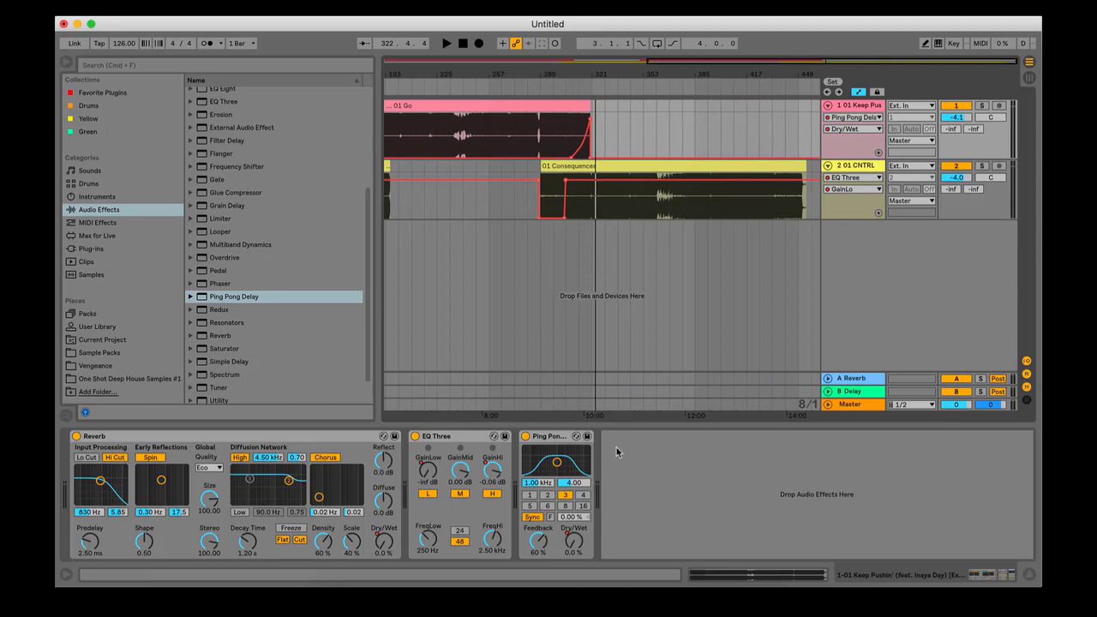
left_click(672, 553)
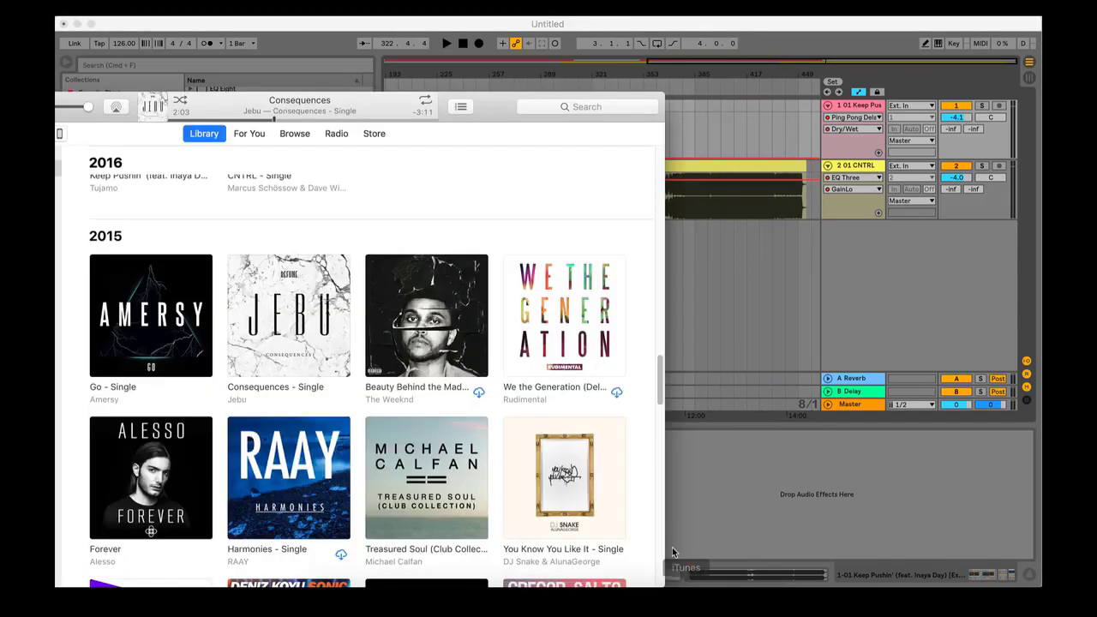
scroll(600, 506, "down", 2)
scroll(579, 490, "down", 1)
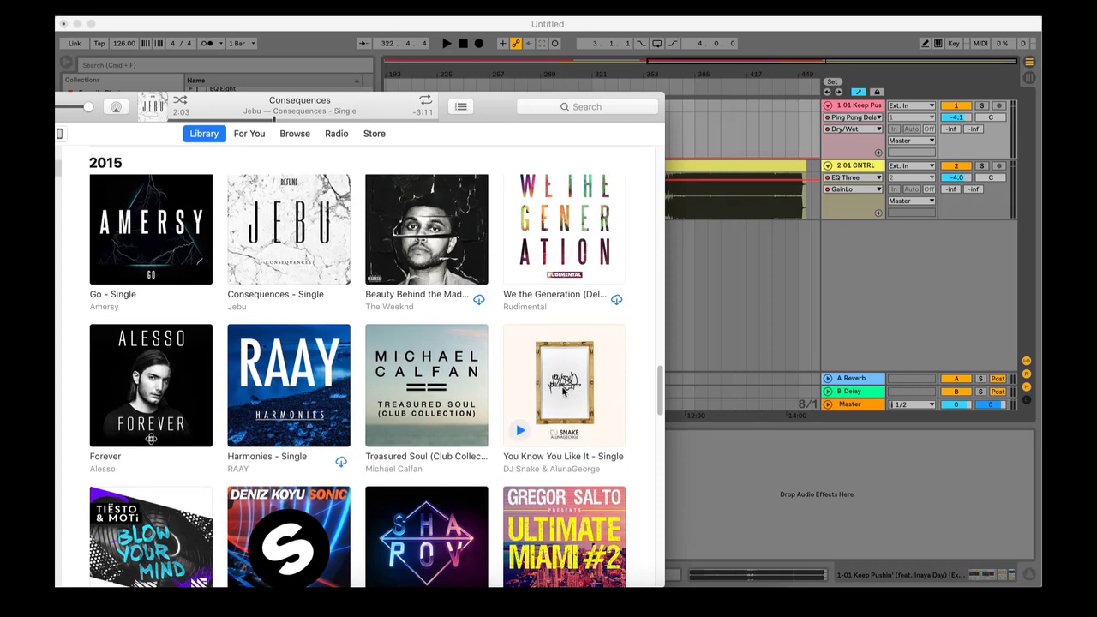
left_click_drag(563, 391, 729, 120)
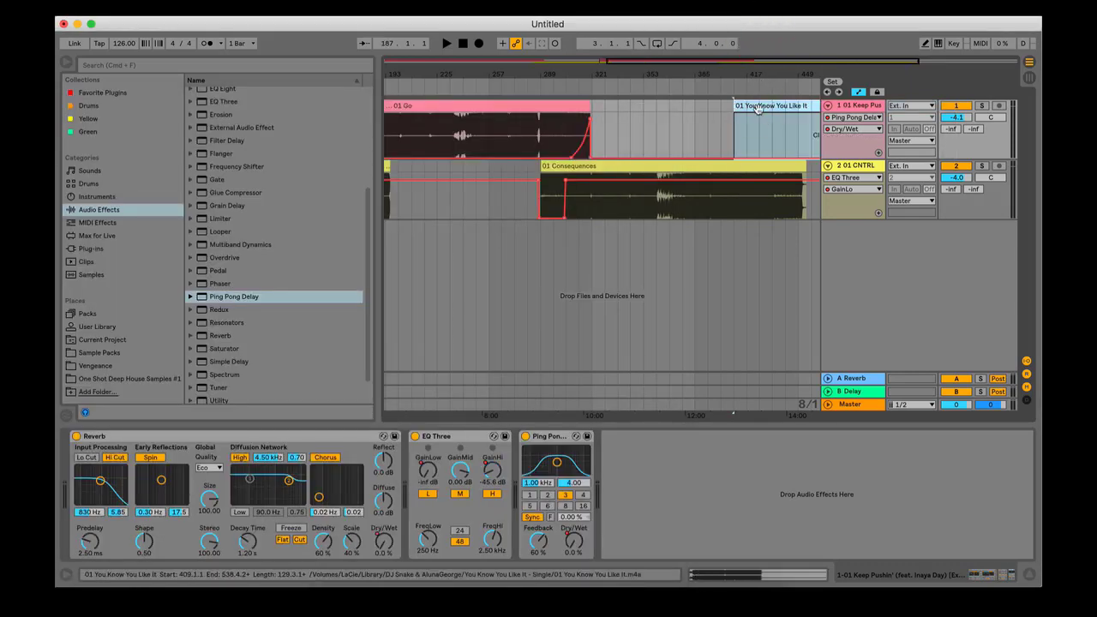
left_click_drag(756, 107, 728, 118)
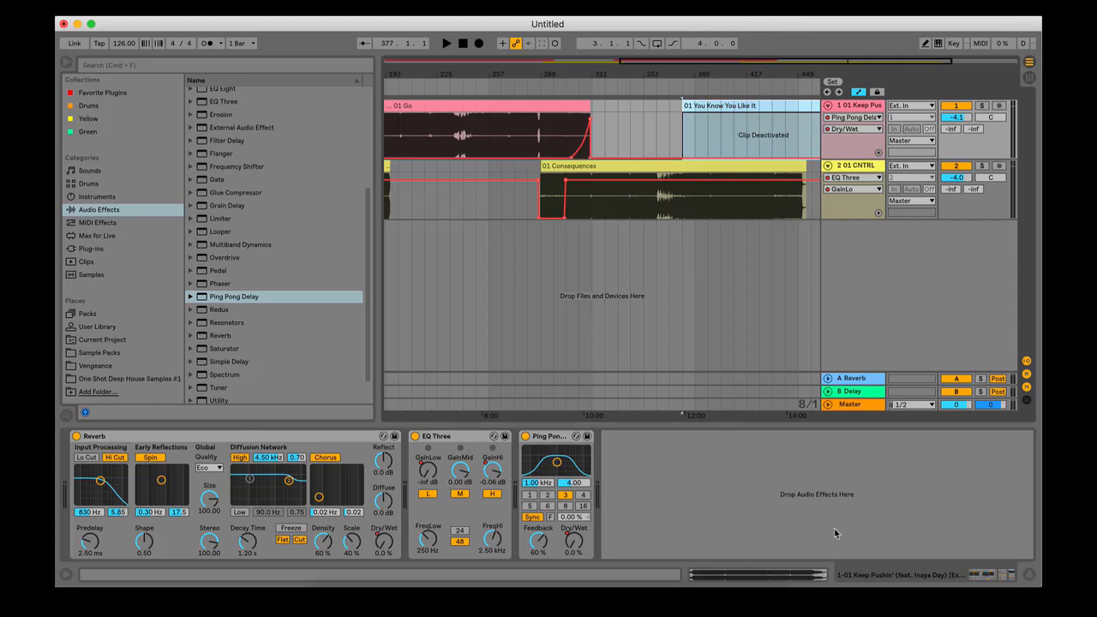
Step: Activate the 01 You Know You Like It clip and open its sample view to inspect the warped waveform
right_click(723, 103)
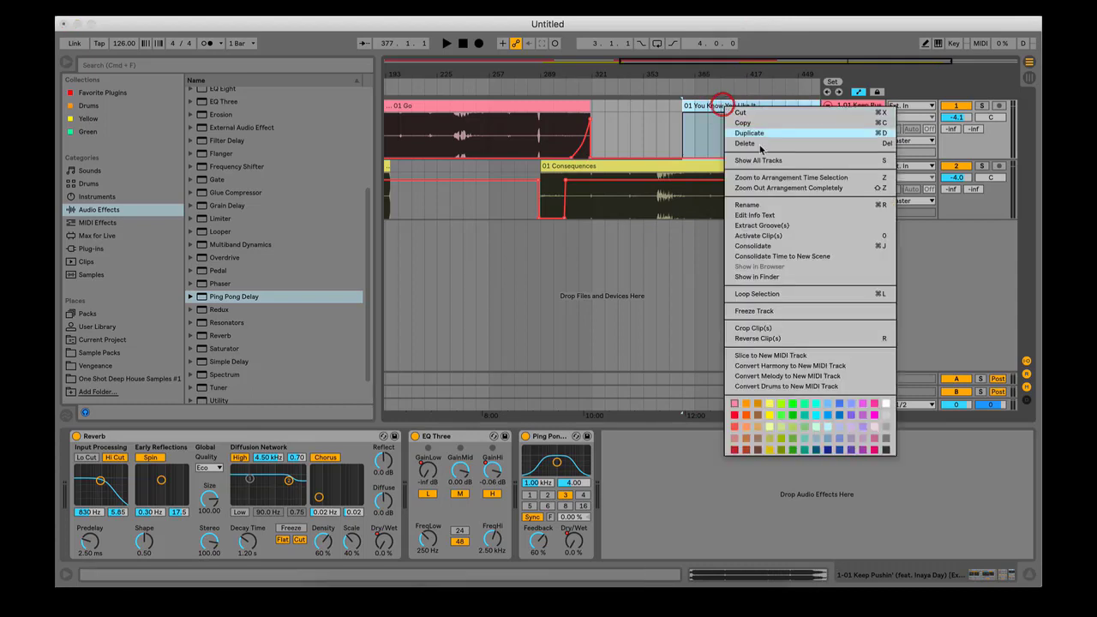
left_click(764, 239)
left_click_drag(705, 105, 769, 106)
double_click(769, 106)
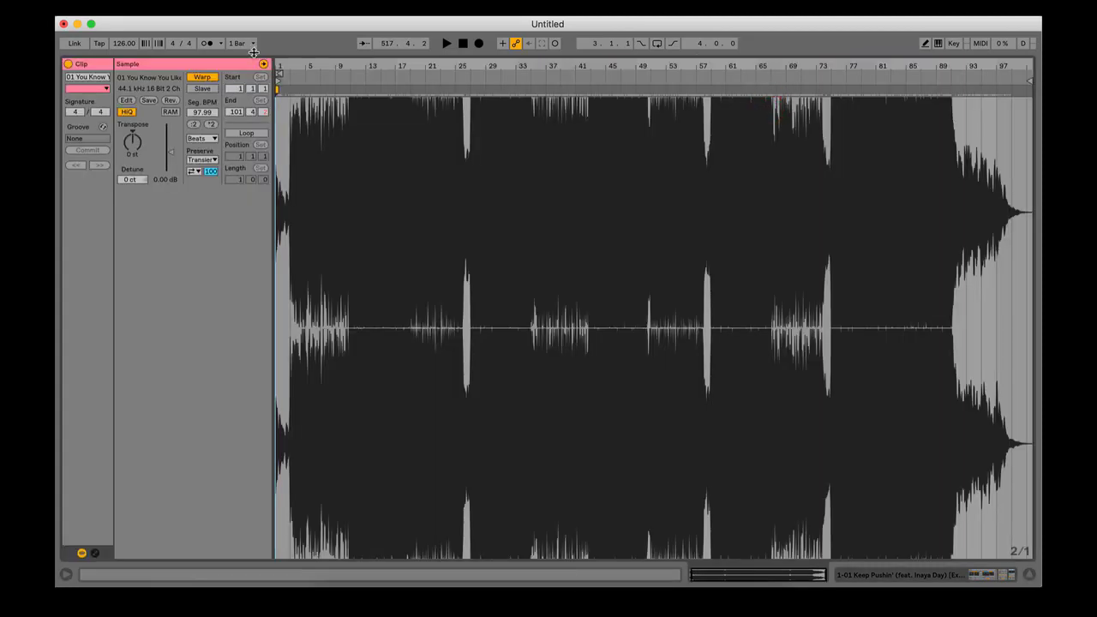
left_click_drag(297, 66, 473, 103)
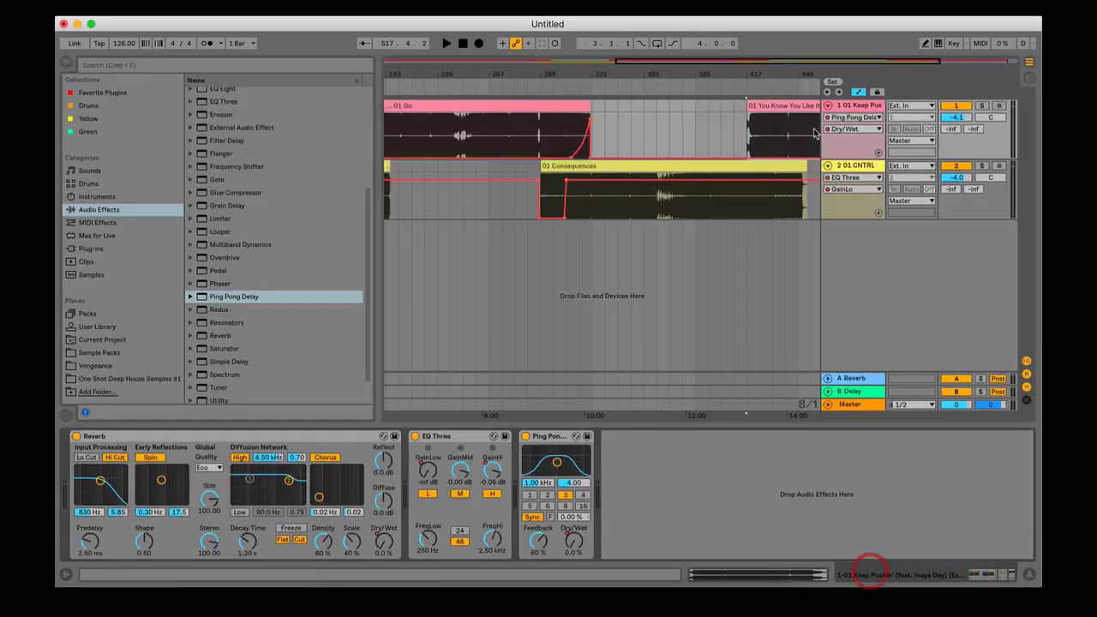
Step: Move the 01 You Know You Like It clip to start at bar 457 and play it from there
mouse_move(755, 107)
left_mouse_down()
mouse_move(818, 112)
mouse_move(765, 109)
left_mouse_up()
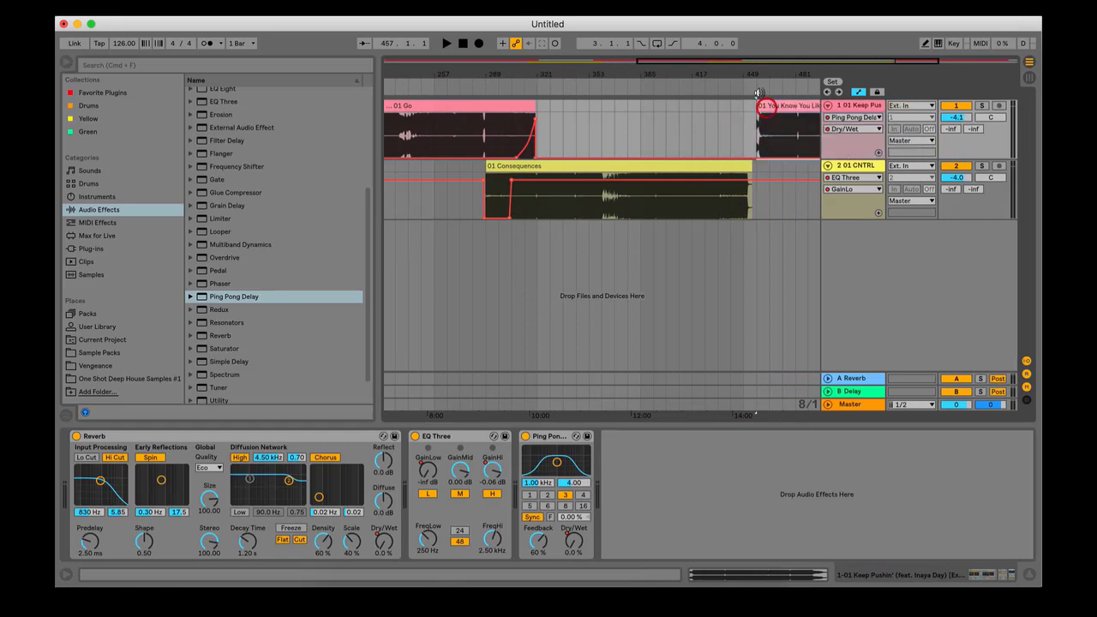
left_click(756, 91)
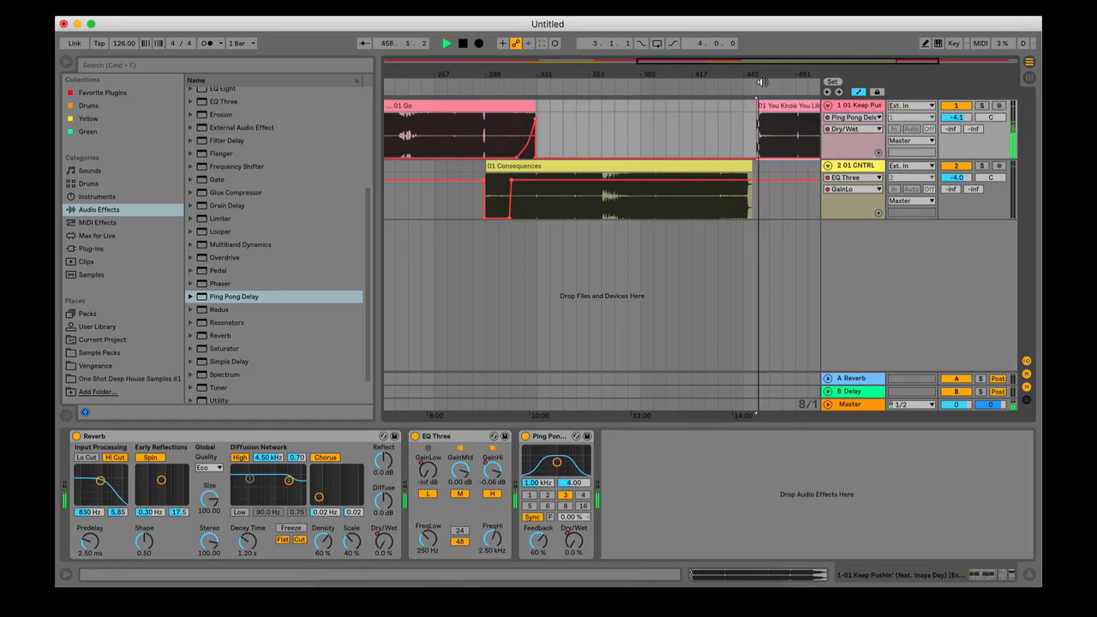
left_click_drag(767, 74, 640, 146)
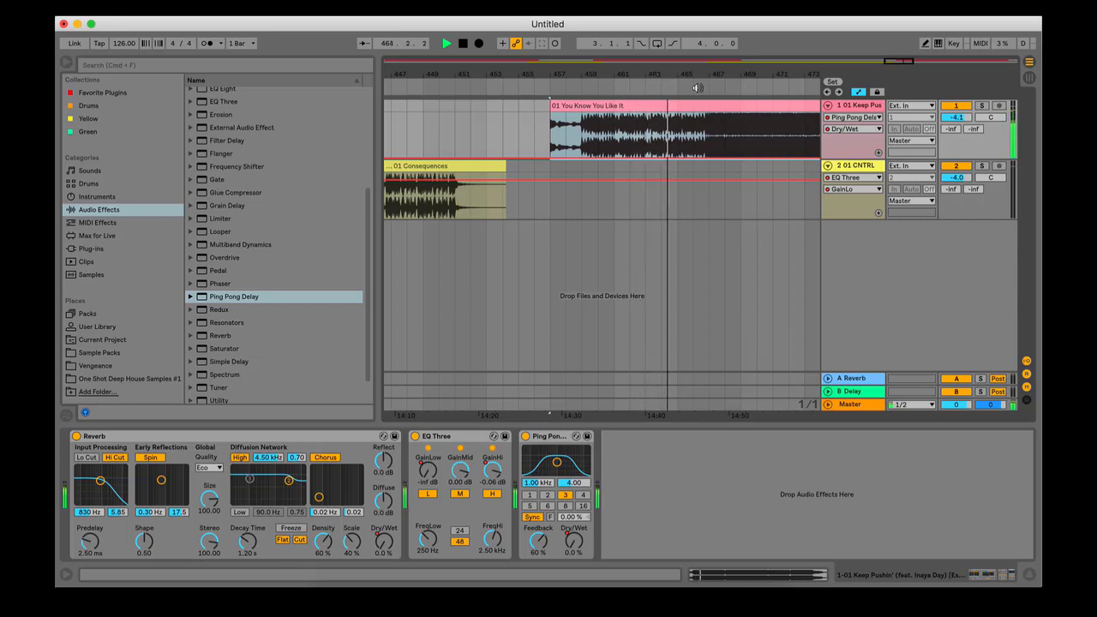
Step: Show the first track's EQ Three GainLow automation, raise it to about 0 dB ahead of 01 You Know You Like It, and play the clip
left_click(855, 117)
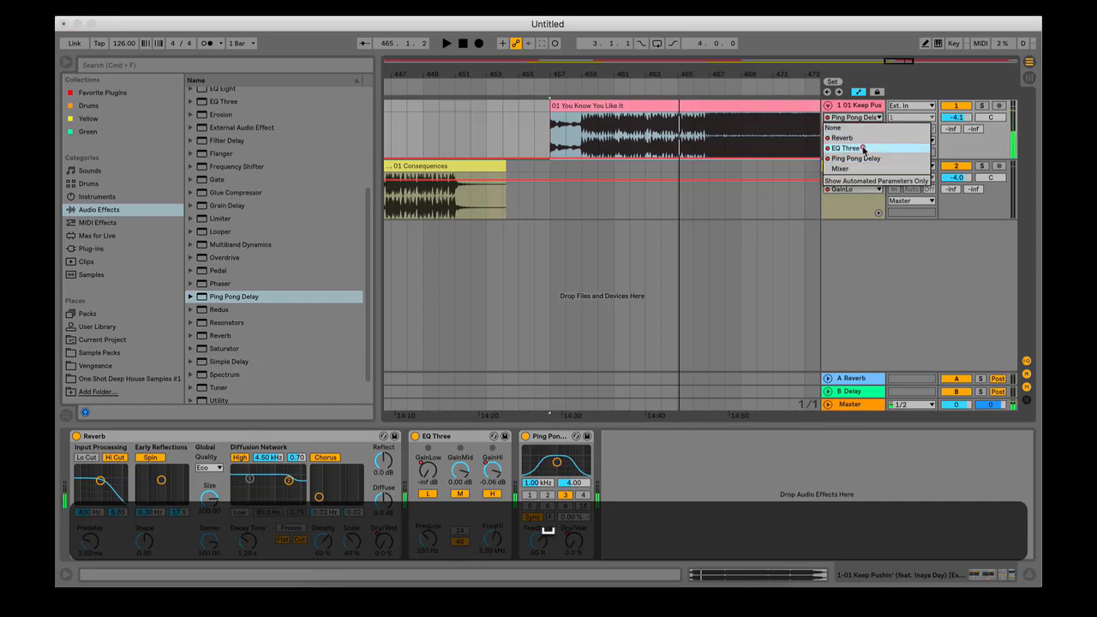
left_click(863, 149)
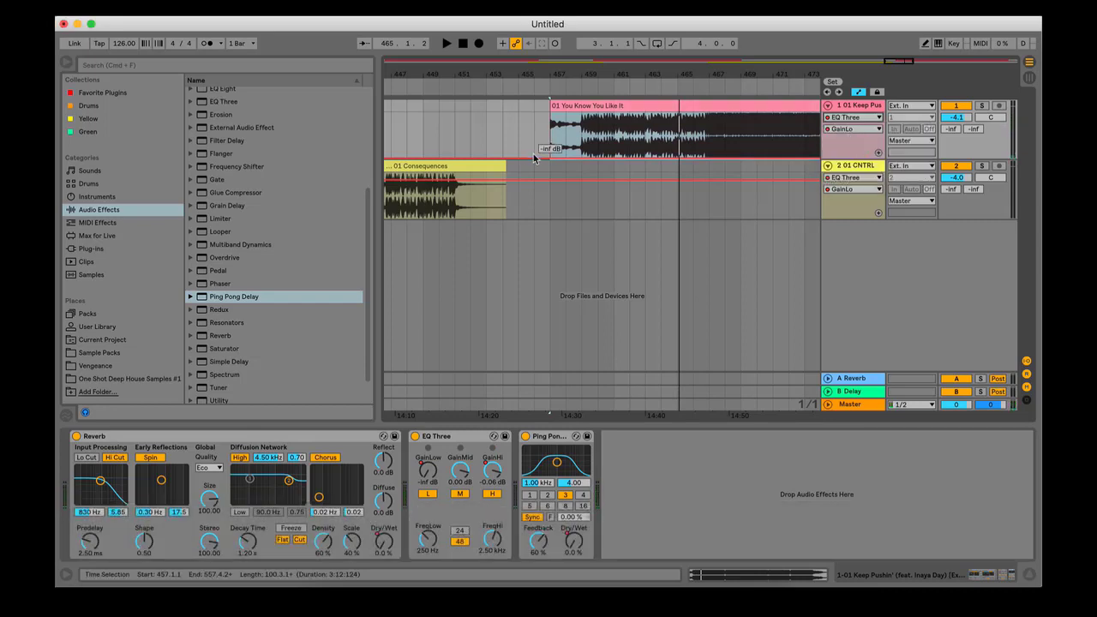
key("space")
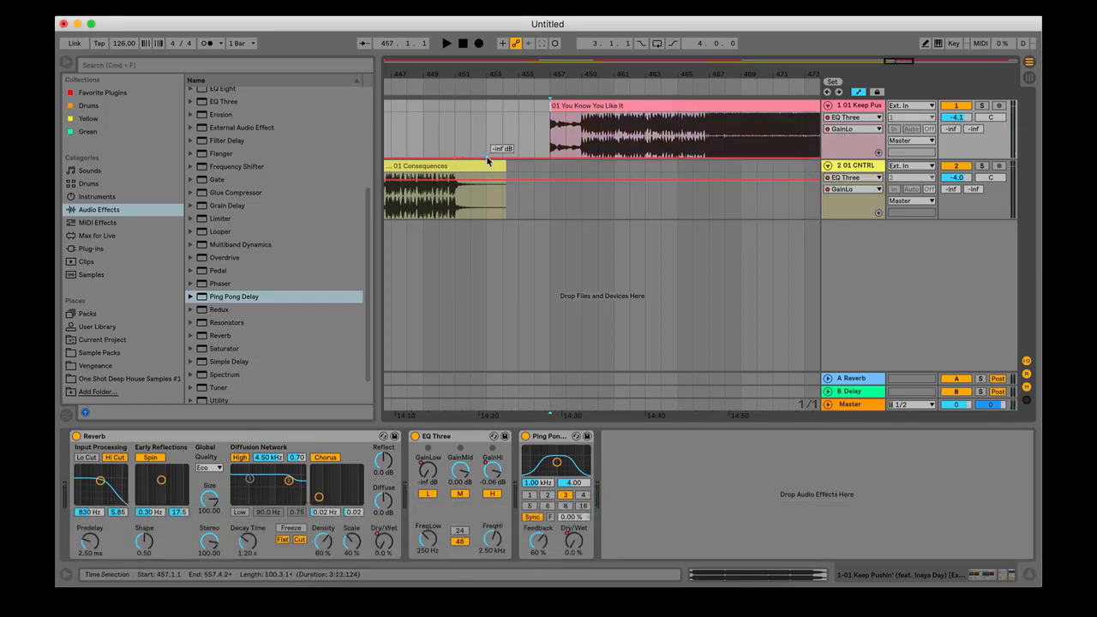
left_click_drag(487, 159, 486, 118)
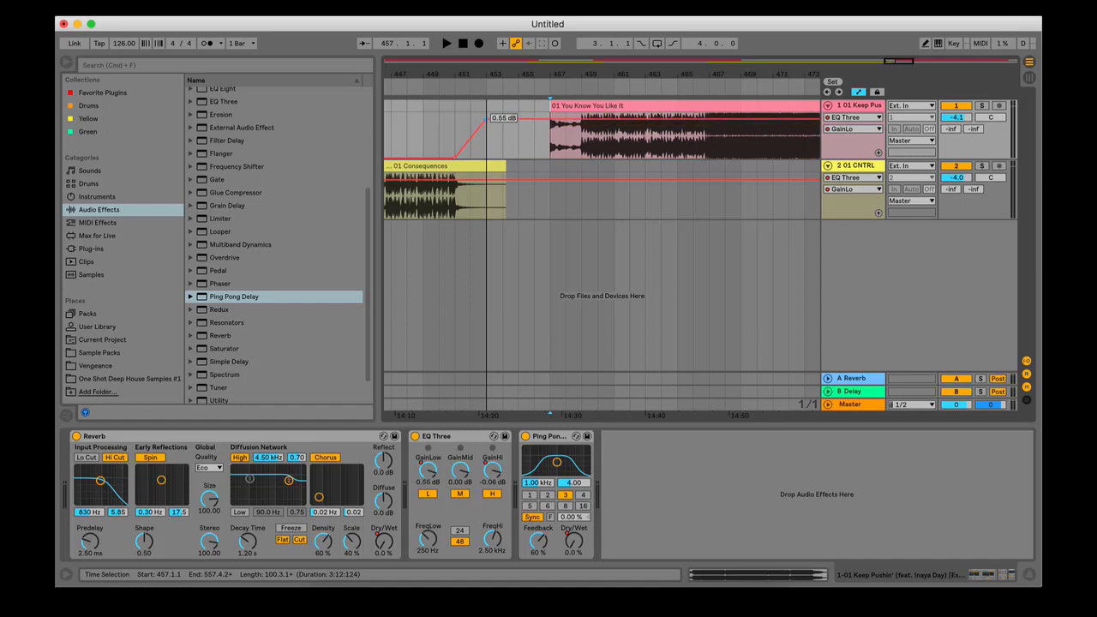
key("space")
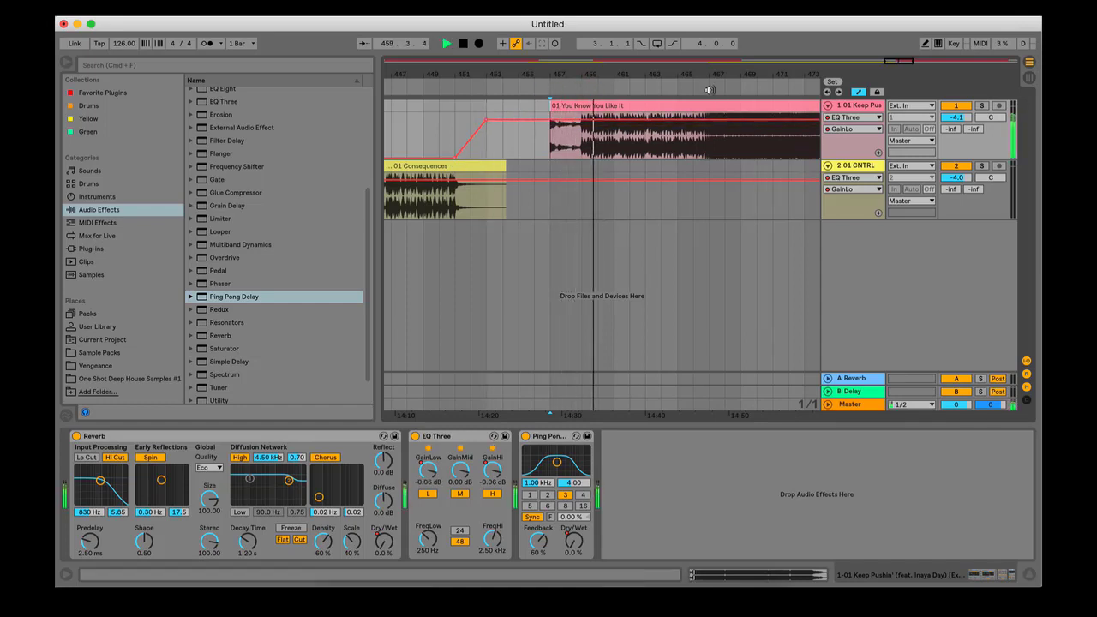
left_click(708, 87)
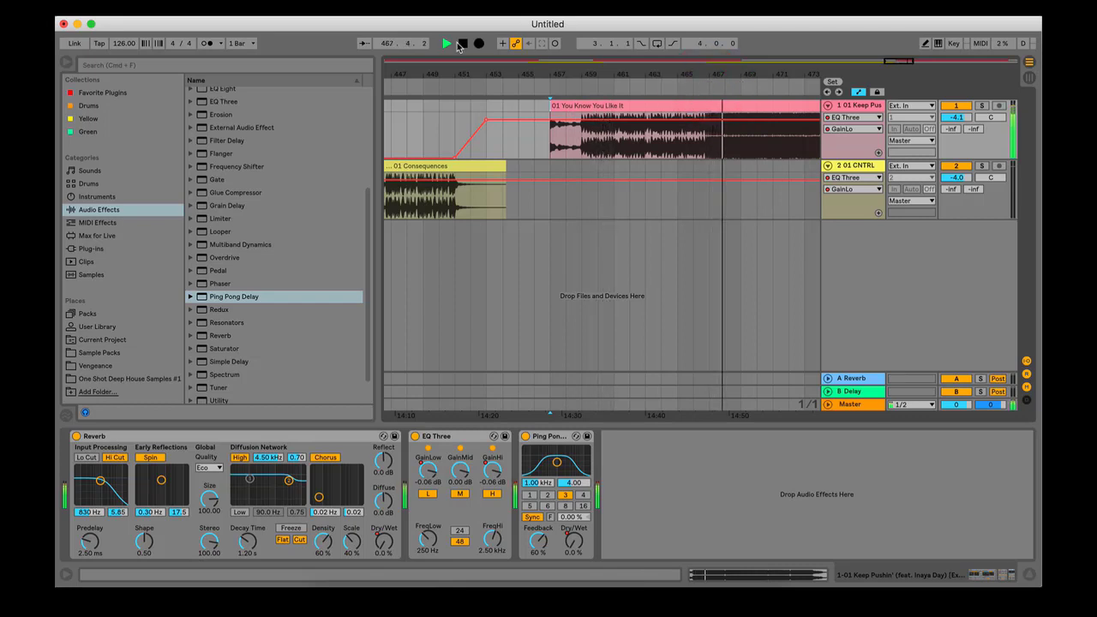
left_click(463, 45)
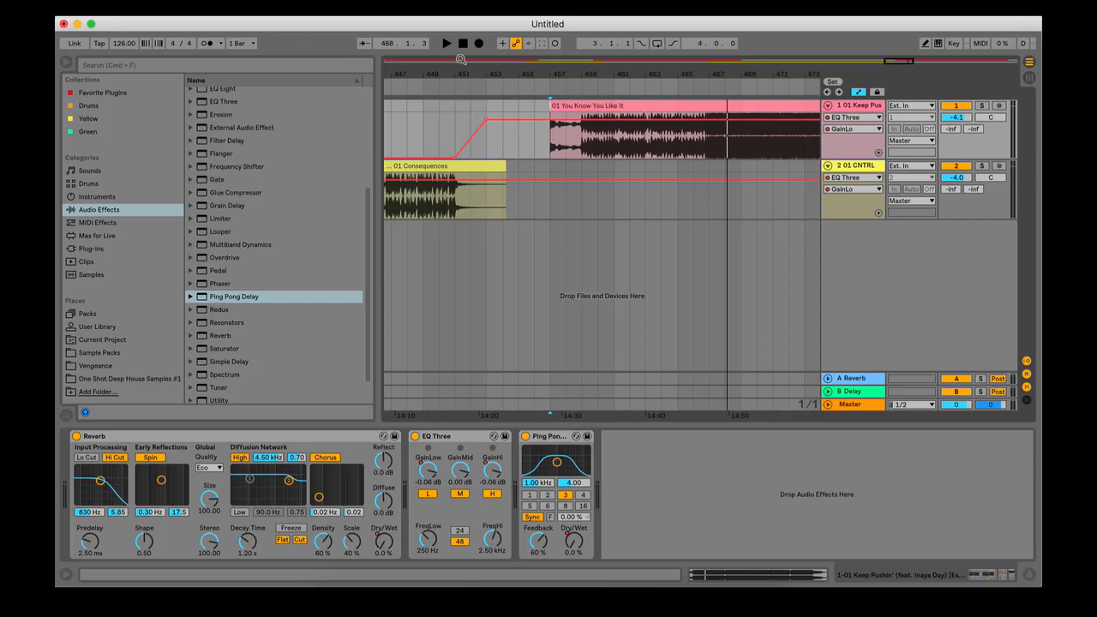
Step: Show the Song Tempo automation on the Master track
right_click(123, 47)
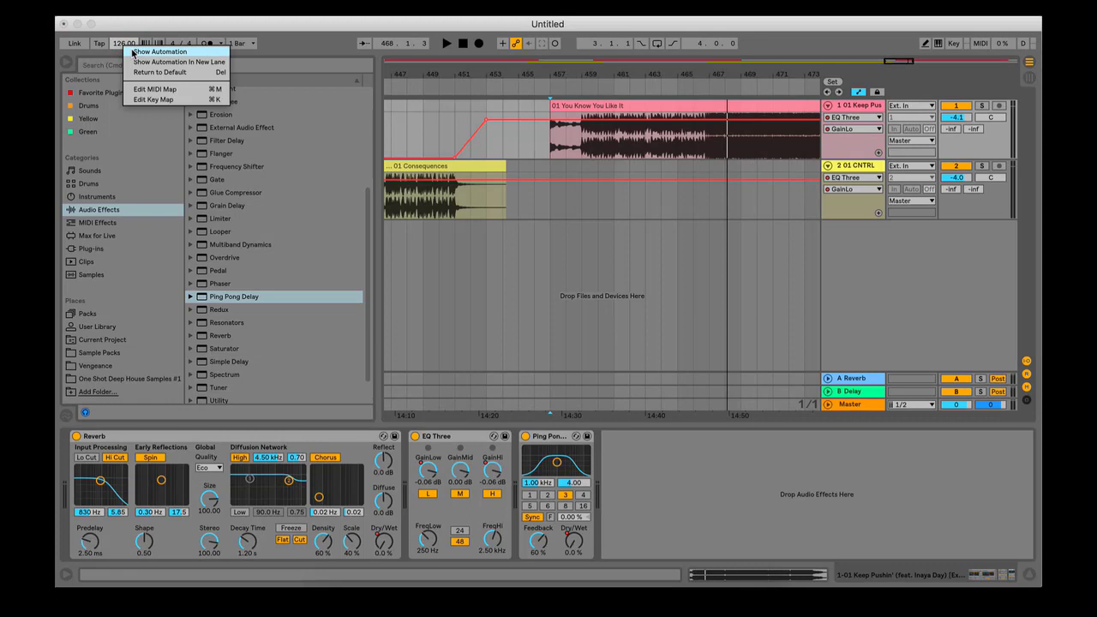
left_click(132, 52)
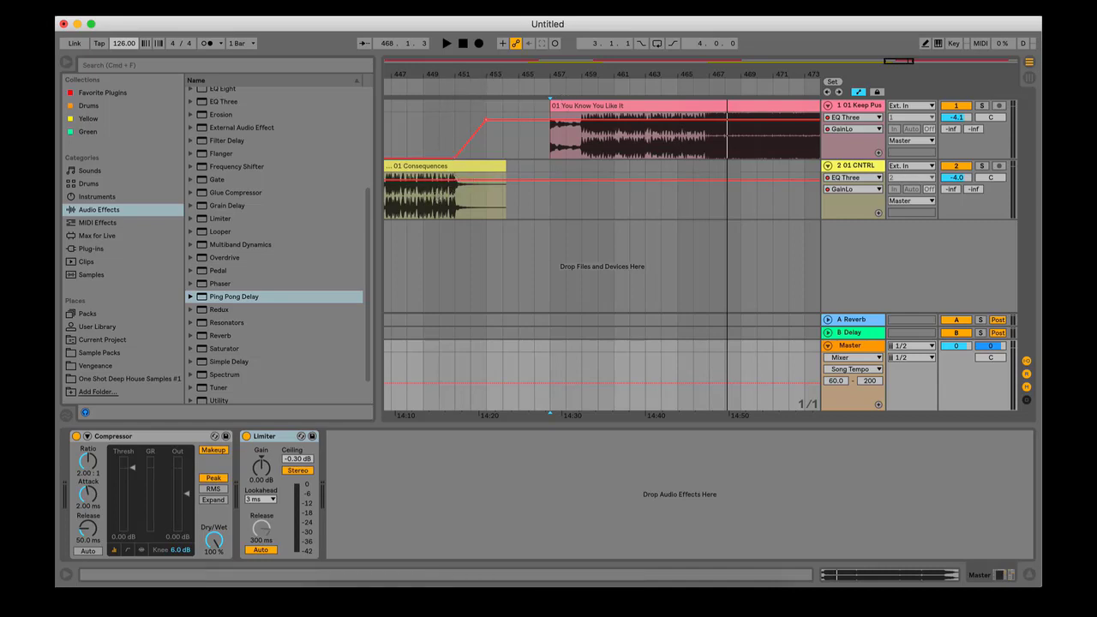
Step: Move the 01 You Know You Like It clip to start at bar 449 and play the overlap with 01 Consequences
left_click_drag(639, 76, 628, 112)
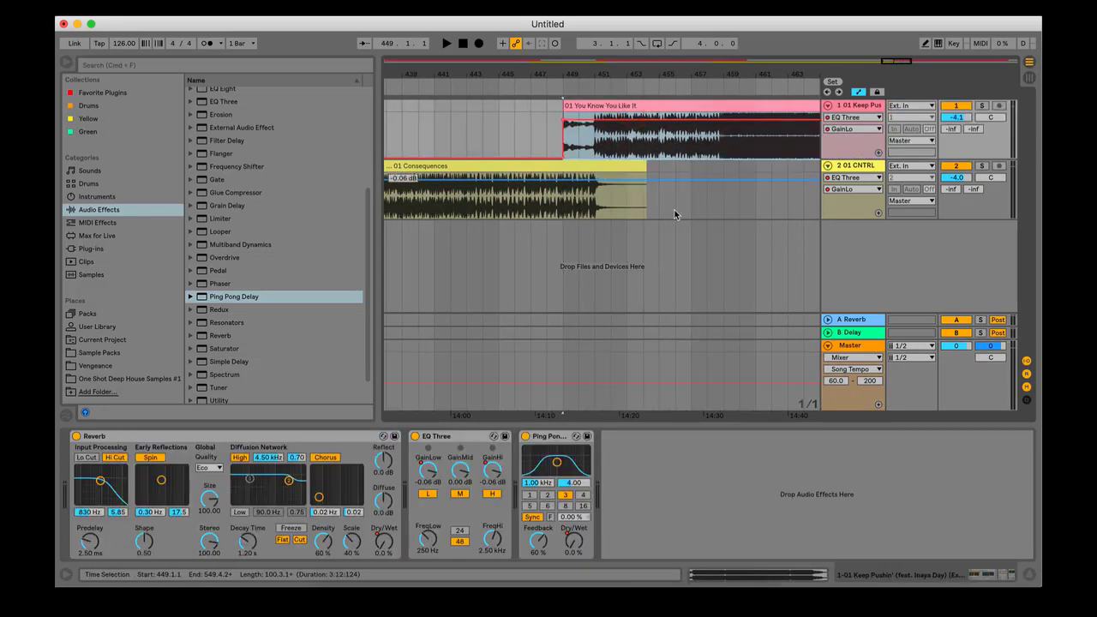
left_click(489, 89)
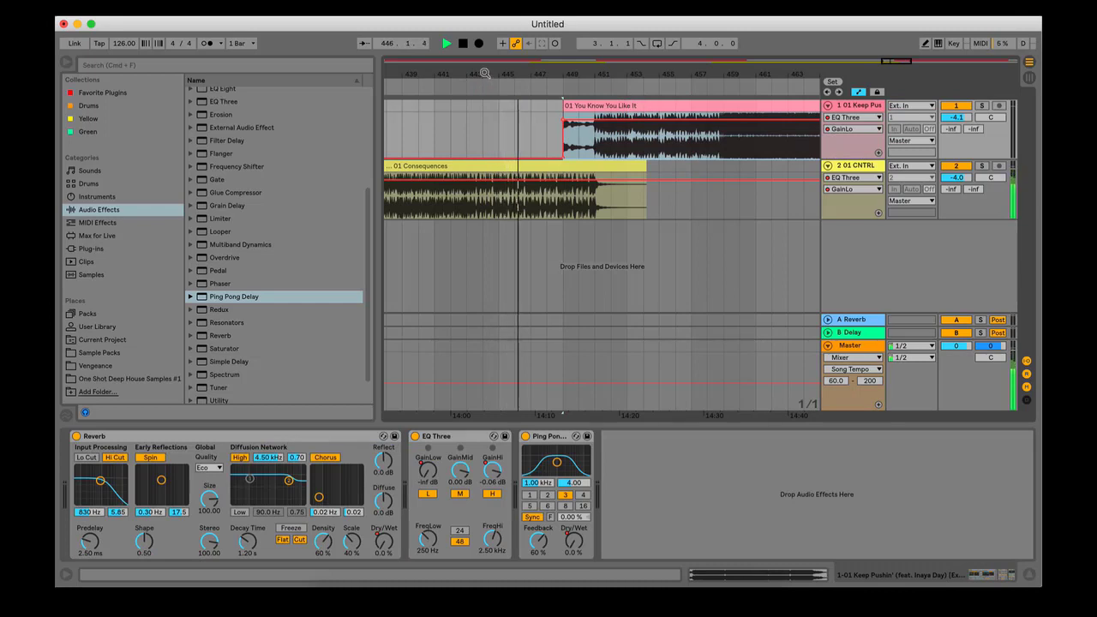
key("space")
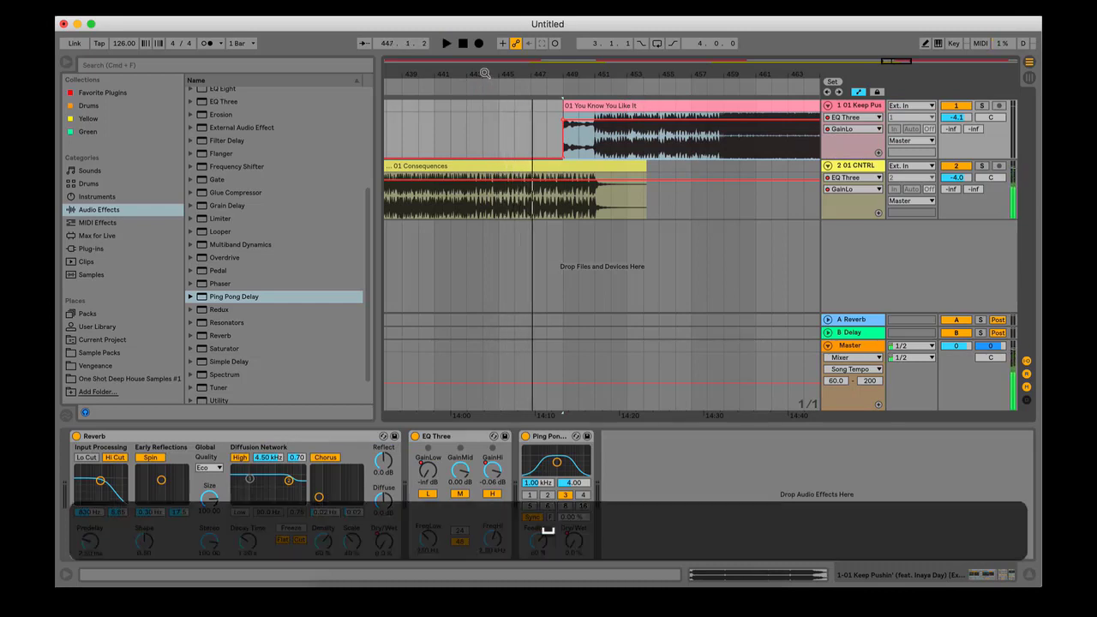
Step: Move the 01 You Know You Like It clip to start at bar 433, where the late section of 01 Consequences begins
left_click_drag(484, 74, 609, 41)
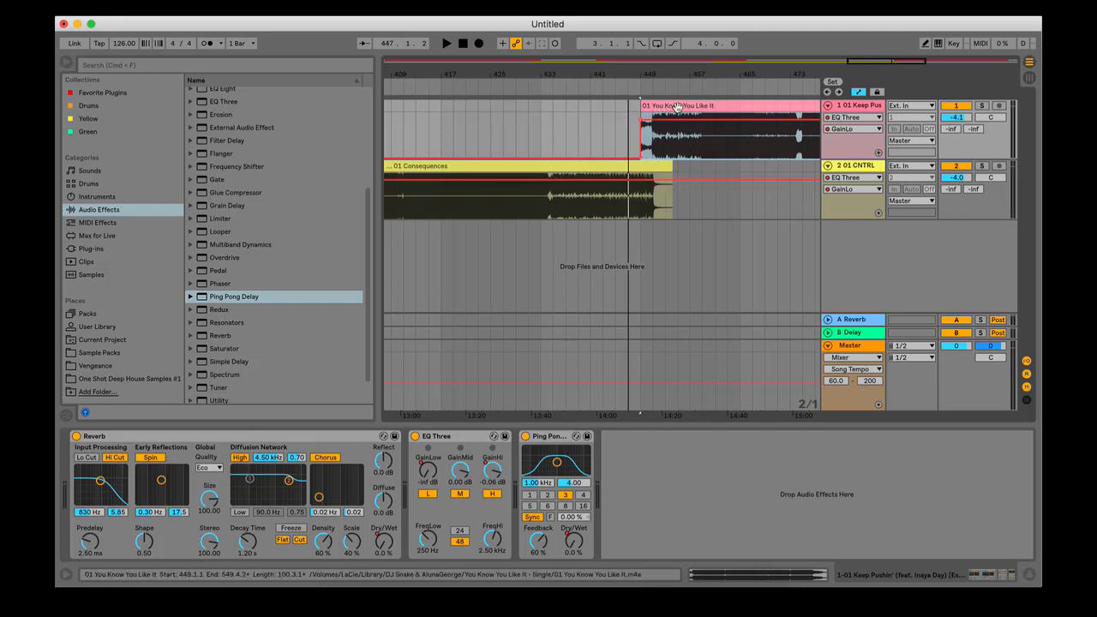
left_click_drag(550, 75, 554, 69)
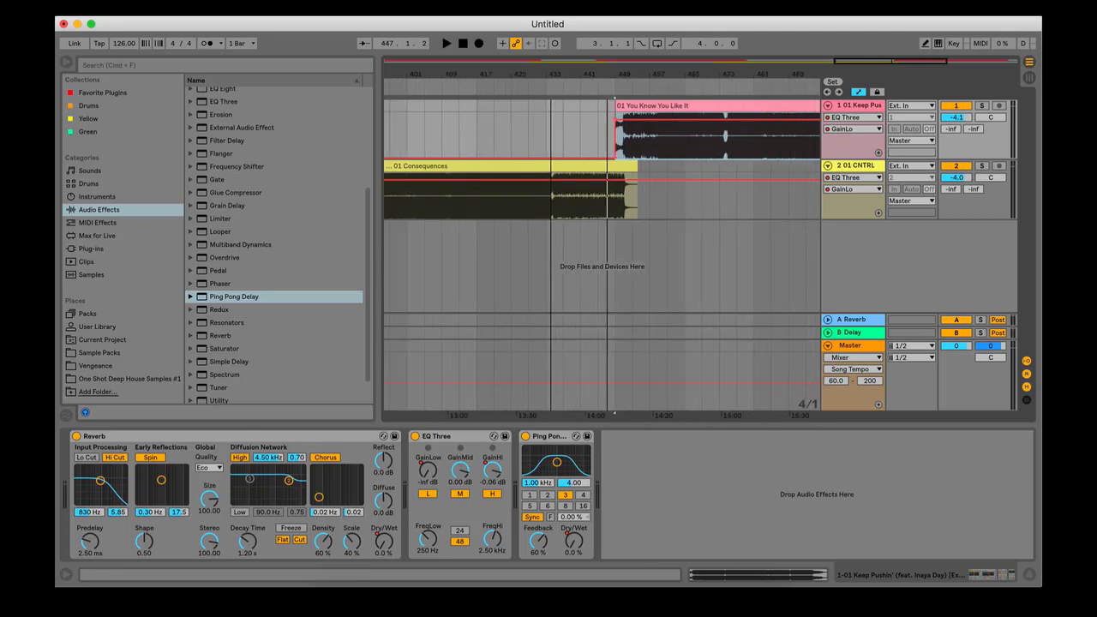
left_click_drag(642, 104, 576, 104)
mouse_move(525, 75)
left_mouse_down()
mouse_move(527, 108)
mouse_move(528, 96)
left_mouse_up()
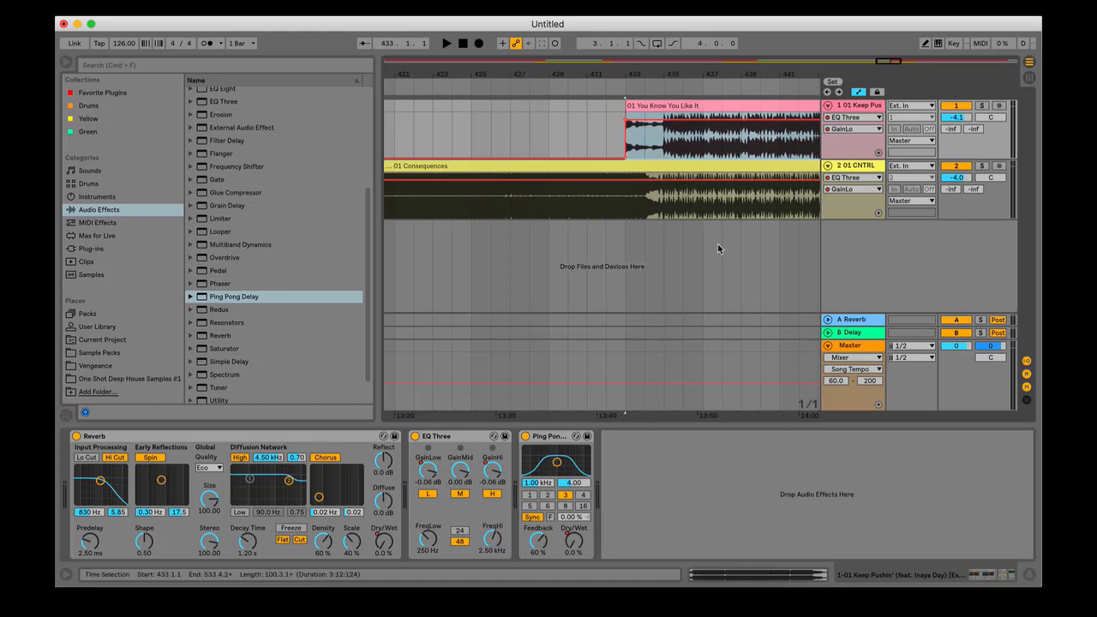
Step: Trim the end of the 01 Consequences clip back to bar 435 and play the transition
left_click(641, 167)
left_click_drag(622, 75, 594, 53)
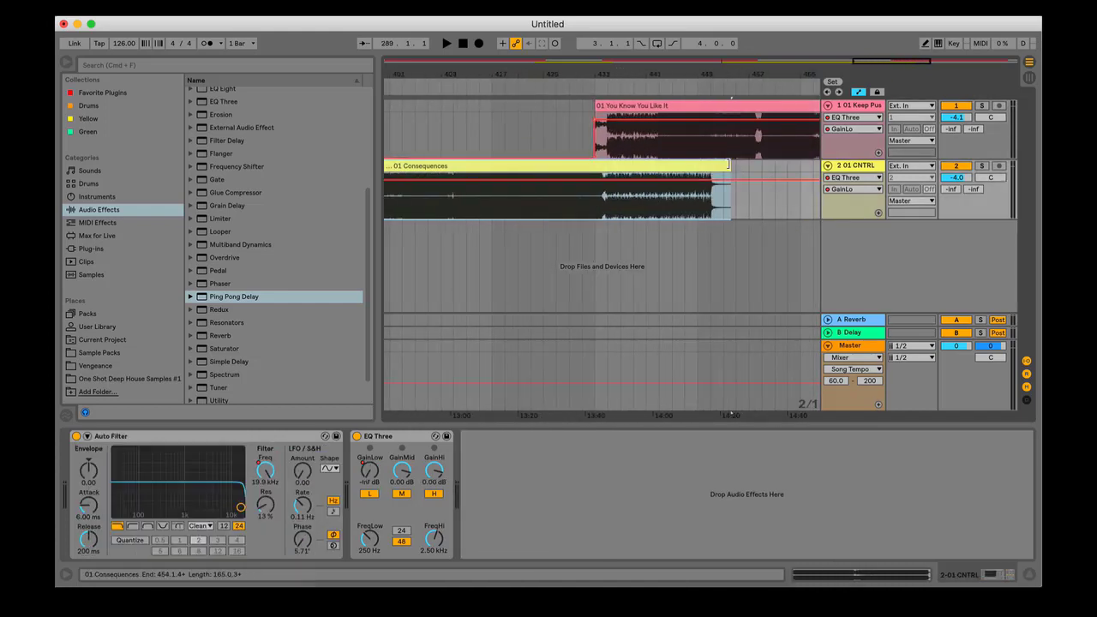
left_click_drag(733, 171, 611, 183)
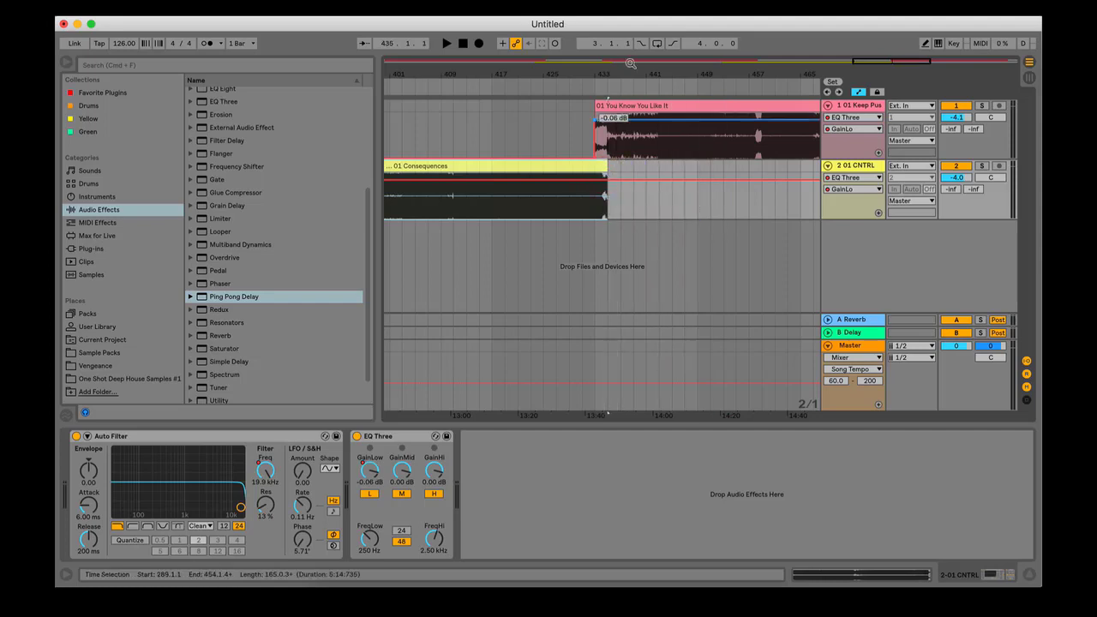
left_click_drag(588, 73, 593, 95)
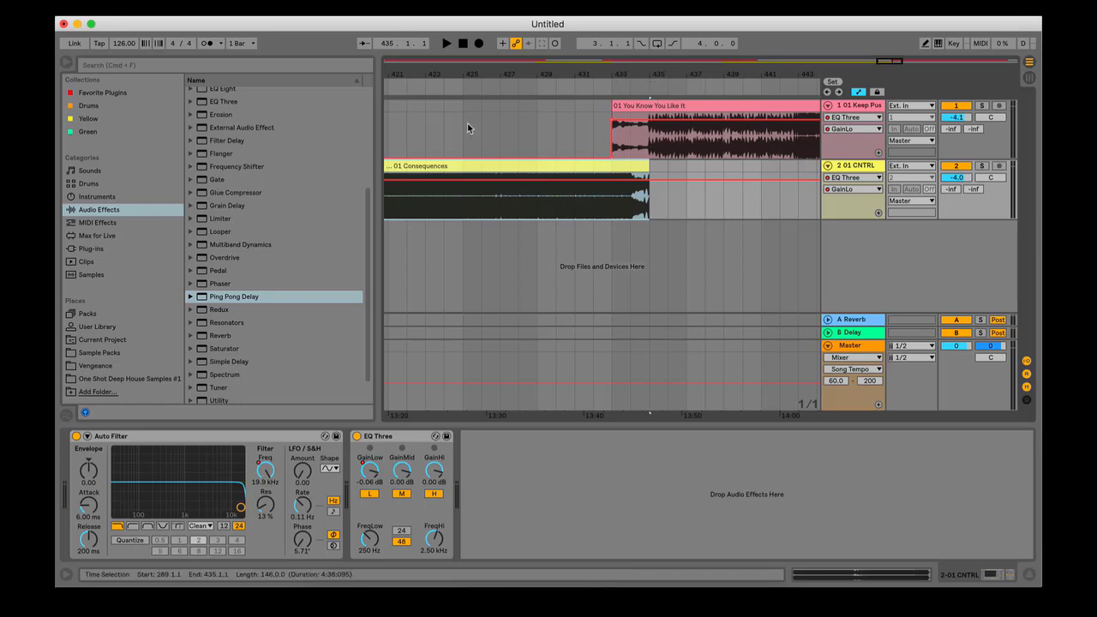
left_click(536, 88)
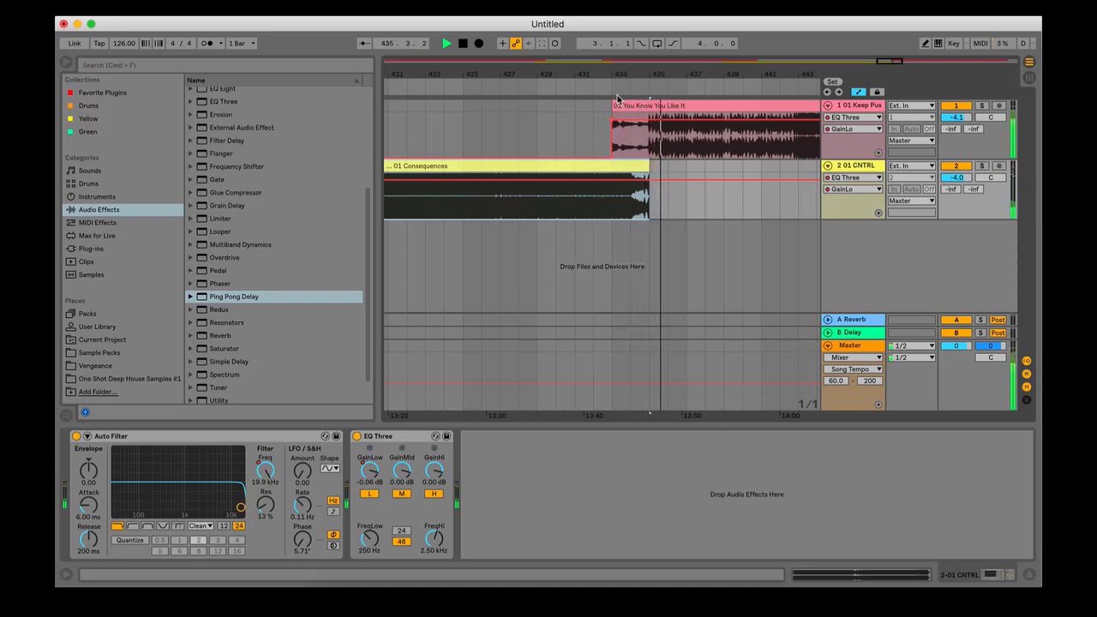
key("space")
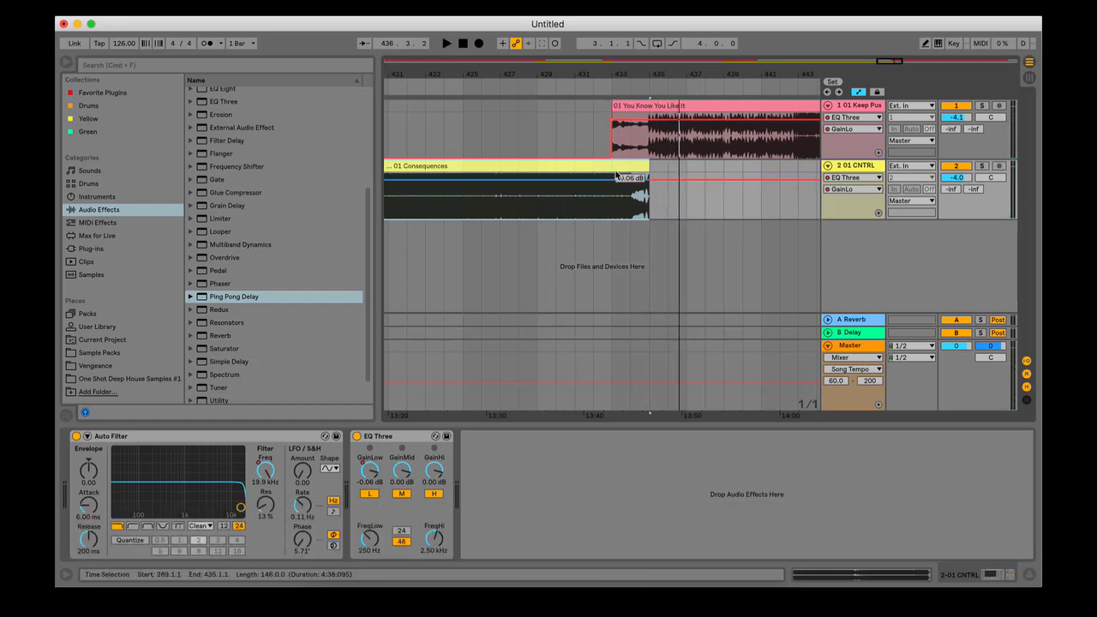
Step: Automate the Master's Song Tempo to drop from 126 to 94 BPM at bar 435 and play the tempo change
left_click_drag(646, 74, 646, 163)
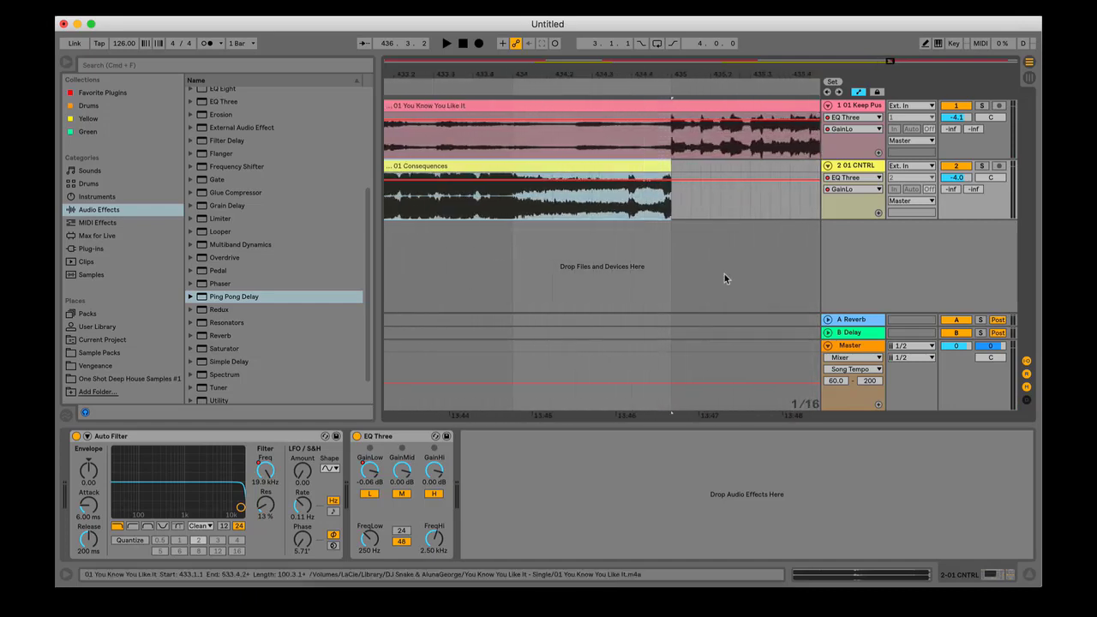
left_click(665, 384)
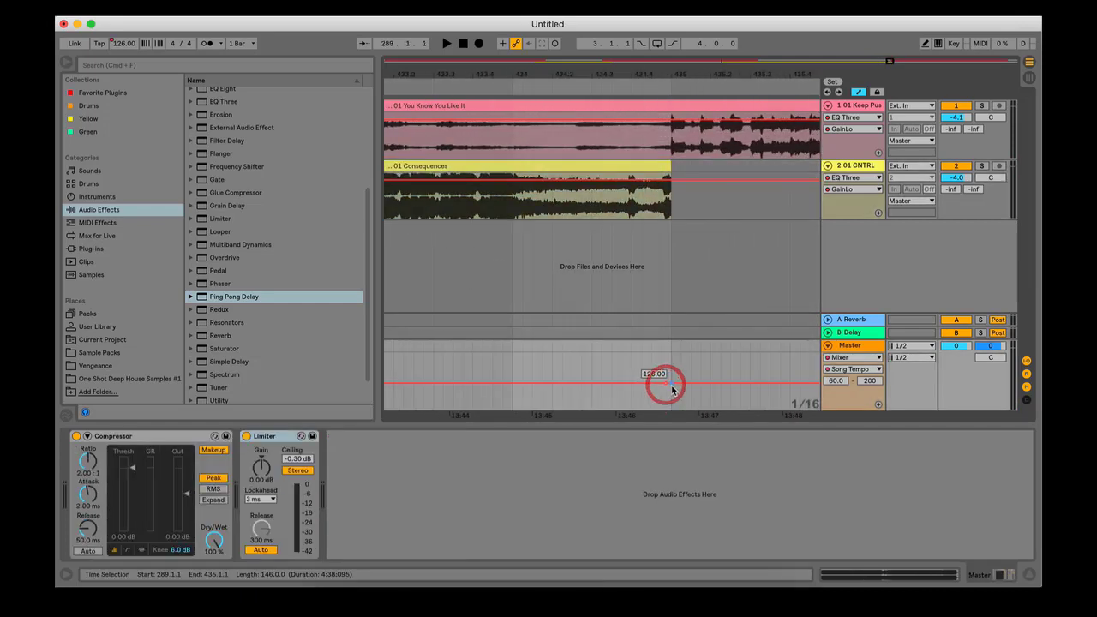
left_click_drag(671, 383, 670, 400)
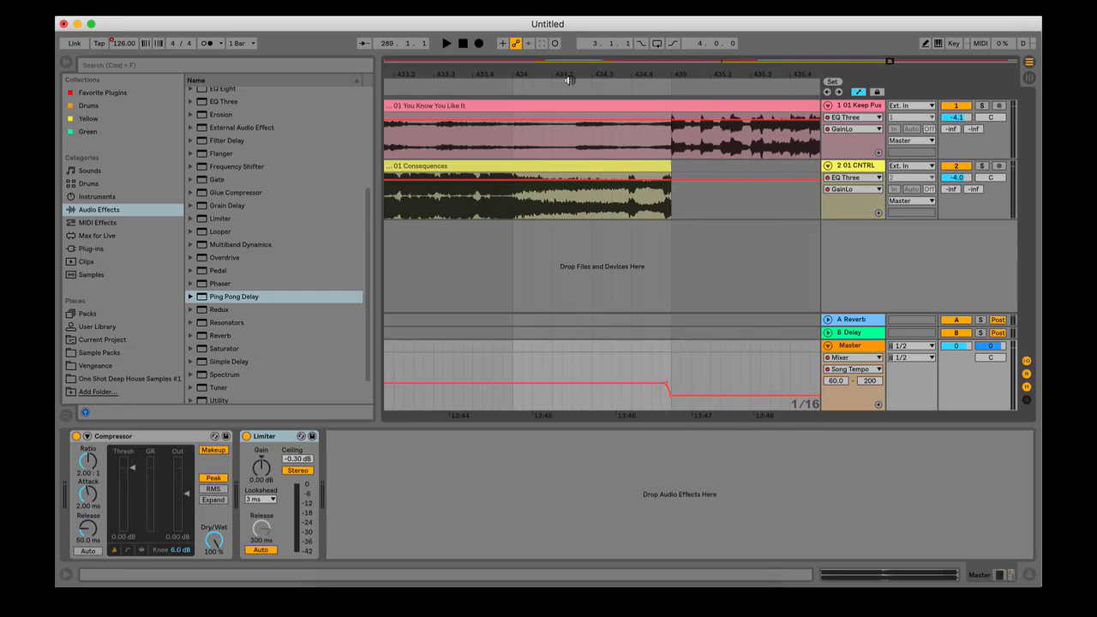
left_click(538, 82)
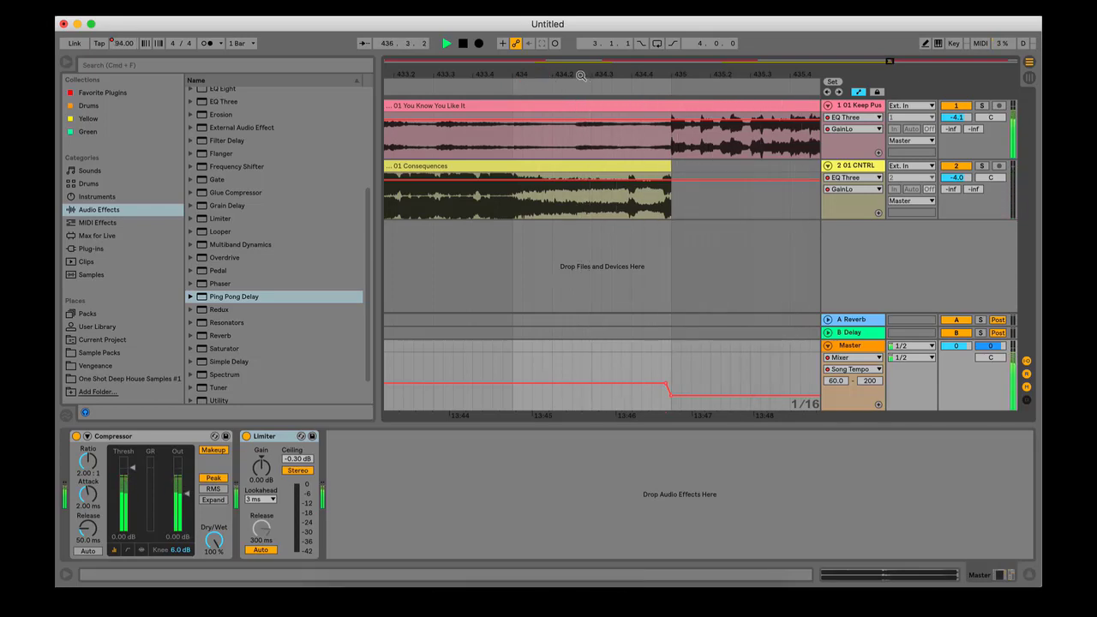
key("space")
Step: Add a Reverb after EQ Three on the 01 CNTRL track and set its Dry/Wet to 0%
left_click_drag(581, 75, 582, 53)
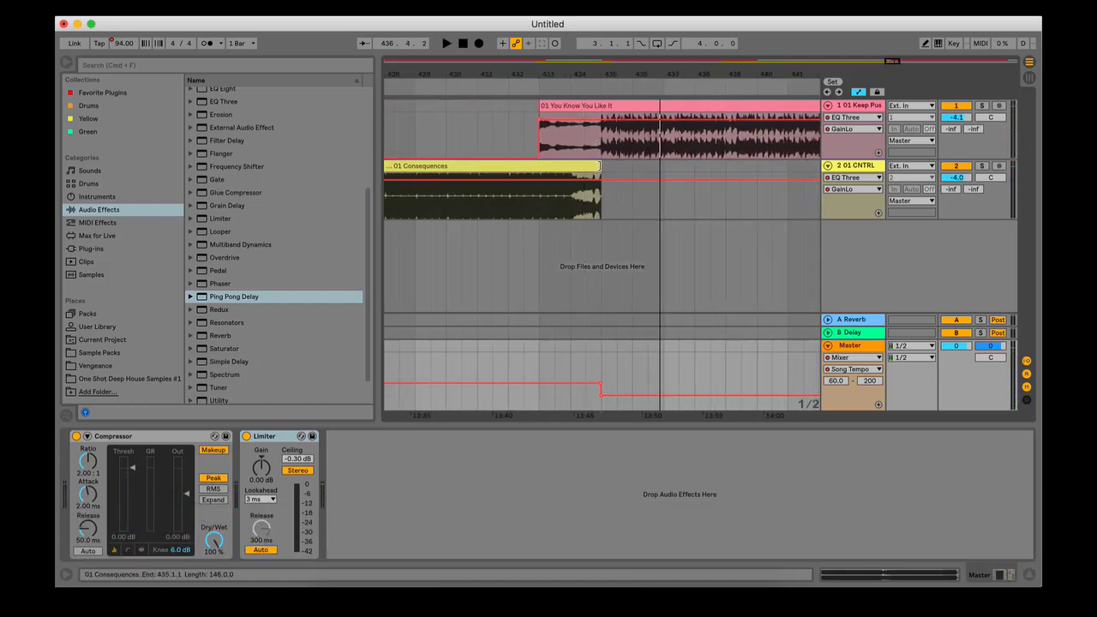
left_click(599, 165)
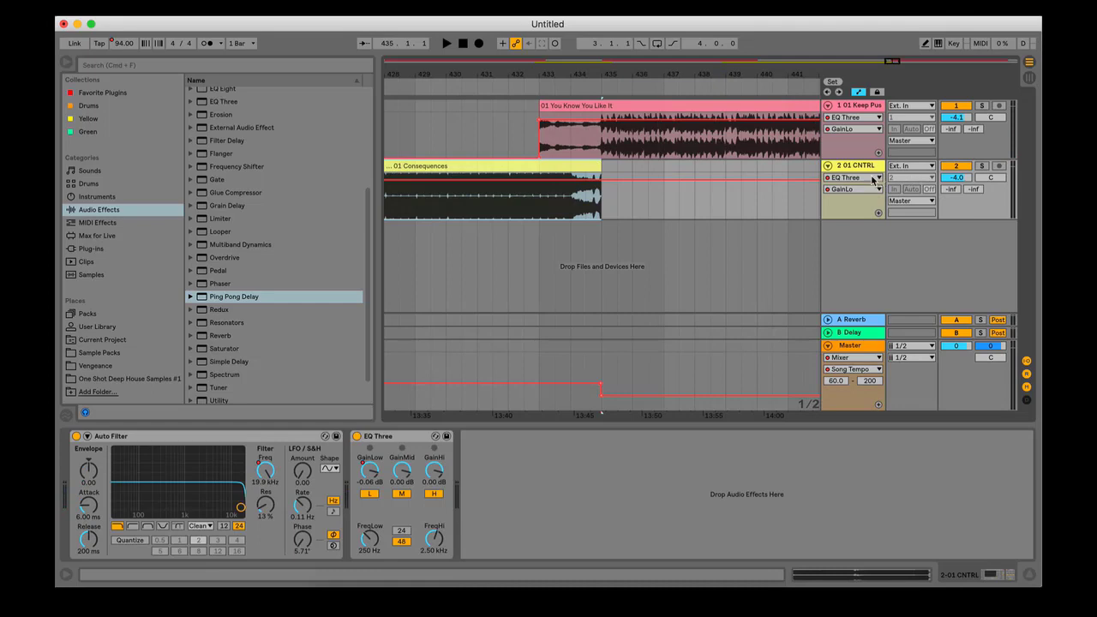
left_click(859, 180)
left_click(855, 169)
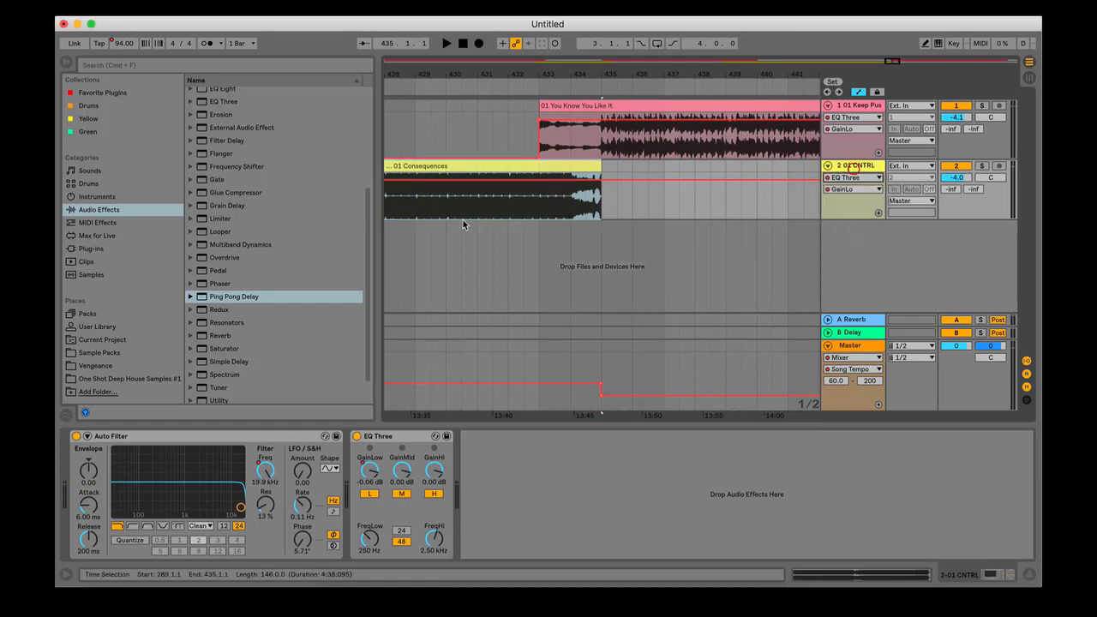
scroll(286, 353, "down", 2)
left_click_drag(246, 307, 537, 512)
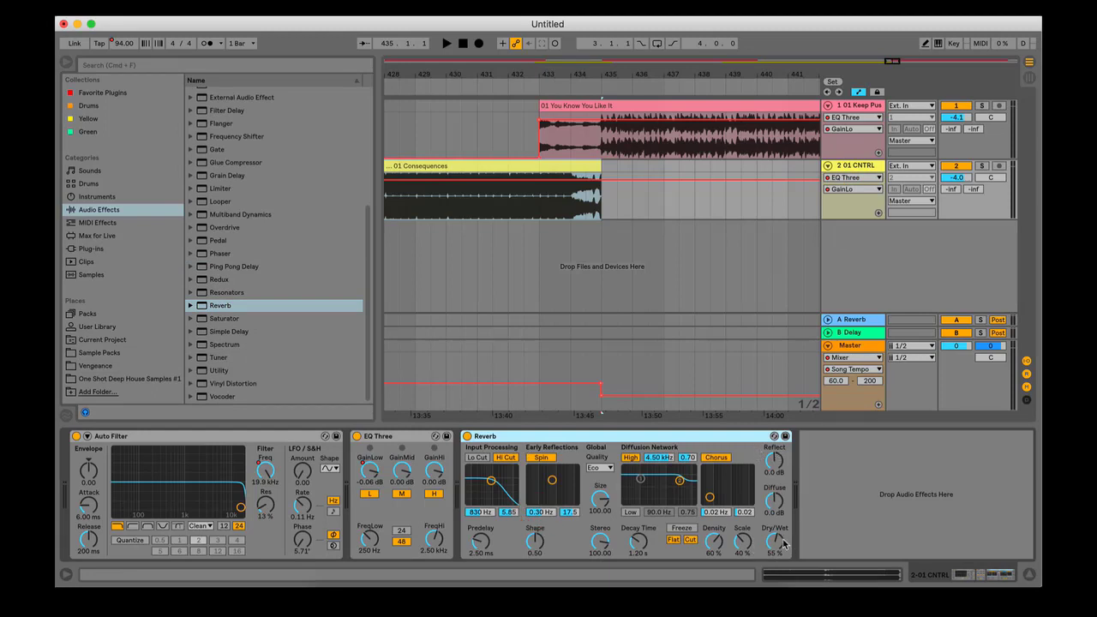
left_click_drag(782, 544, 782, 600)
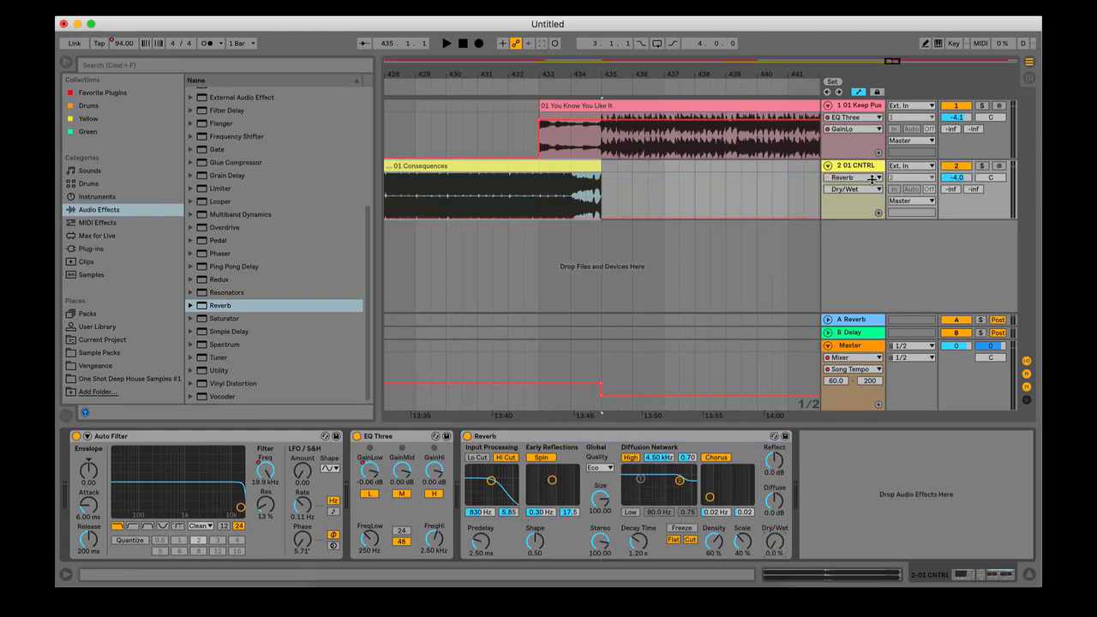
Step: Automate the 01 CNTRL track's Reverb Dry/Wet from 0% at bar 433 up to 100% at bar 435 and play the transition
left_click(540, 218)
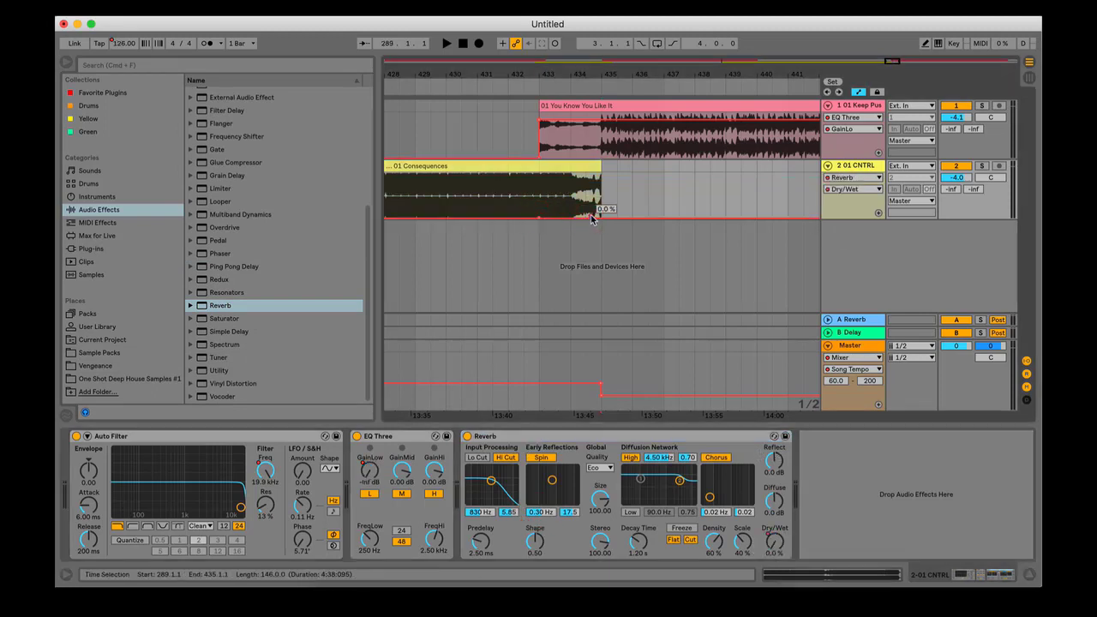
left_click_drag(591, 219, 596, 174)
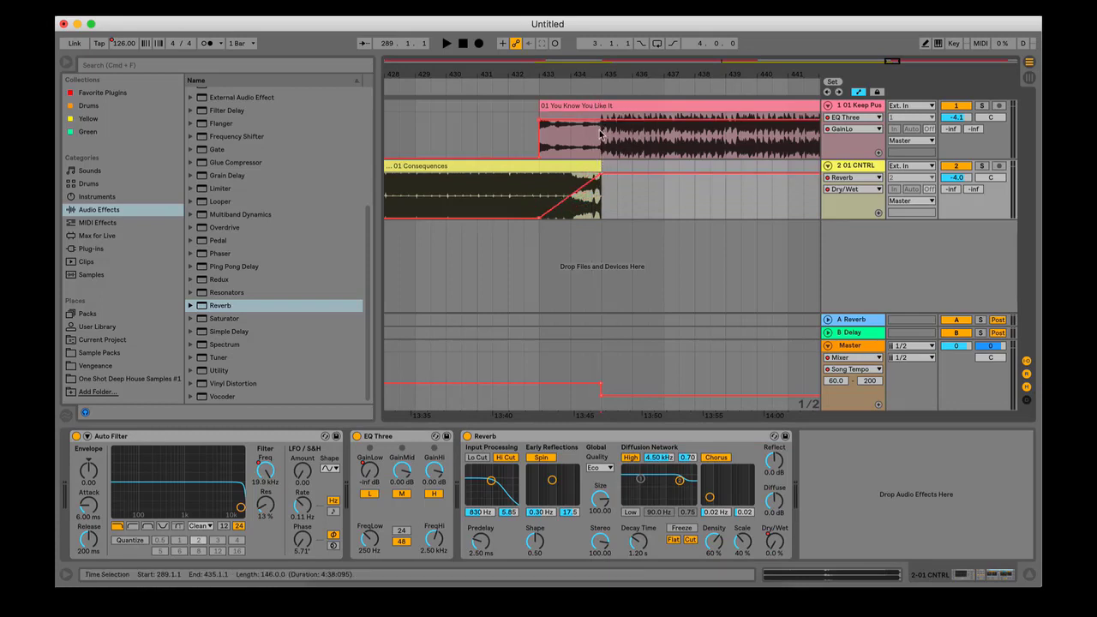
left_click(535, 85)
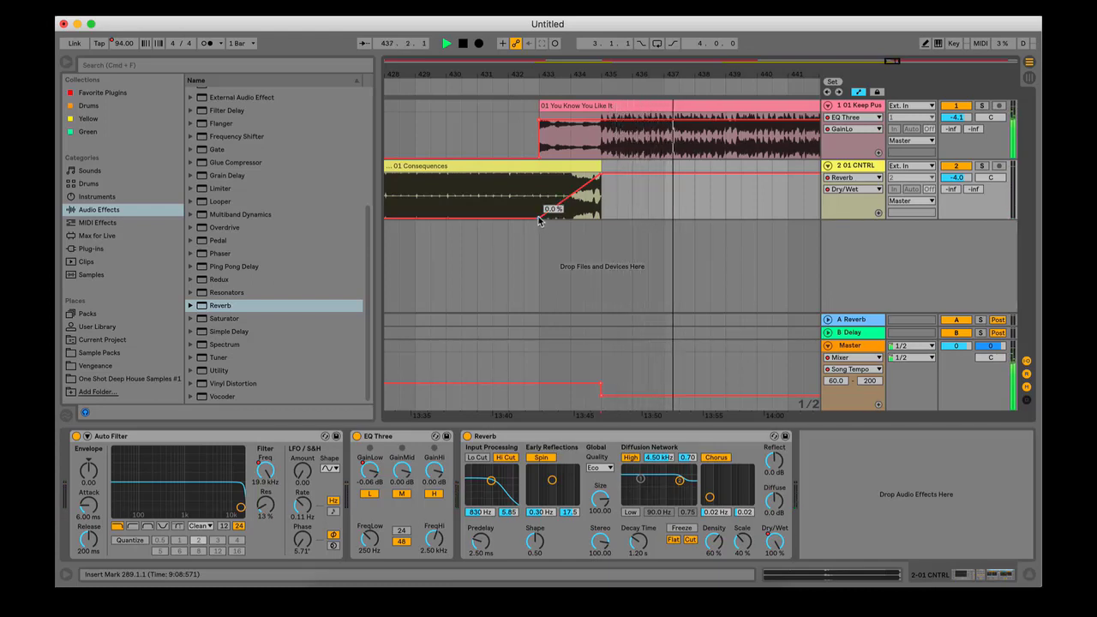
key("space")
Step: Raise the Master's Song Tempo from bar 435 onward to 106 BPM
left_click(602, 390)
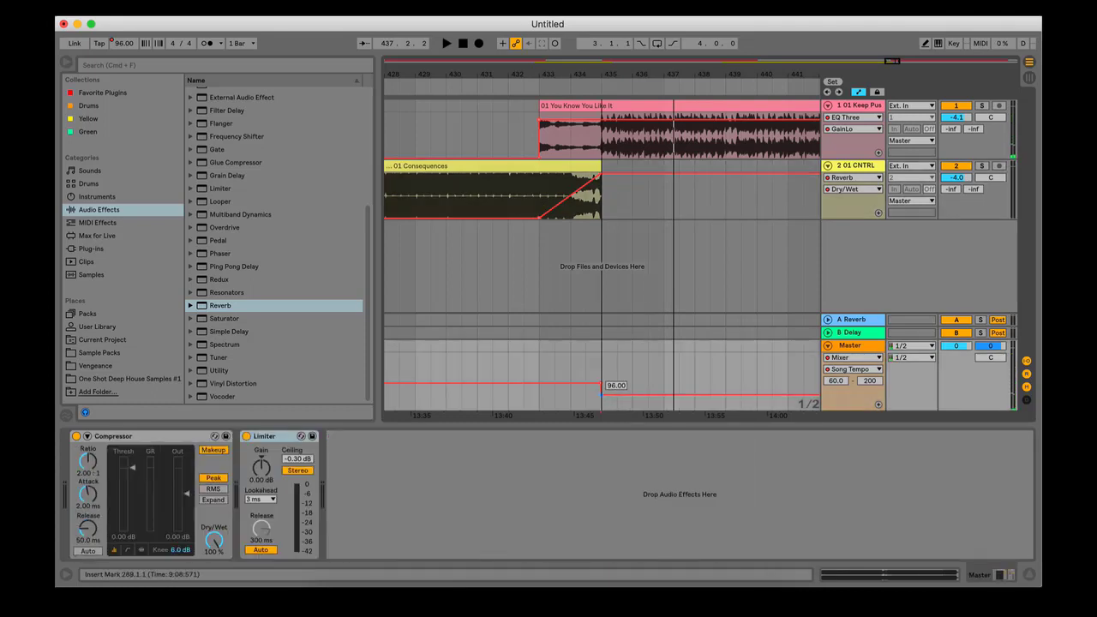
left_click_drag(602, 394, 602, 390)
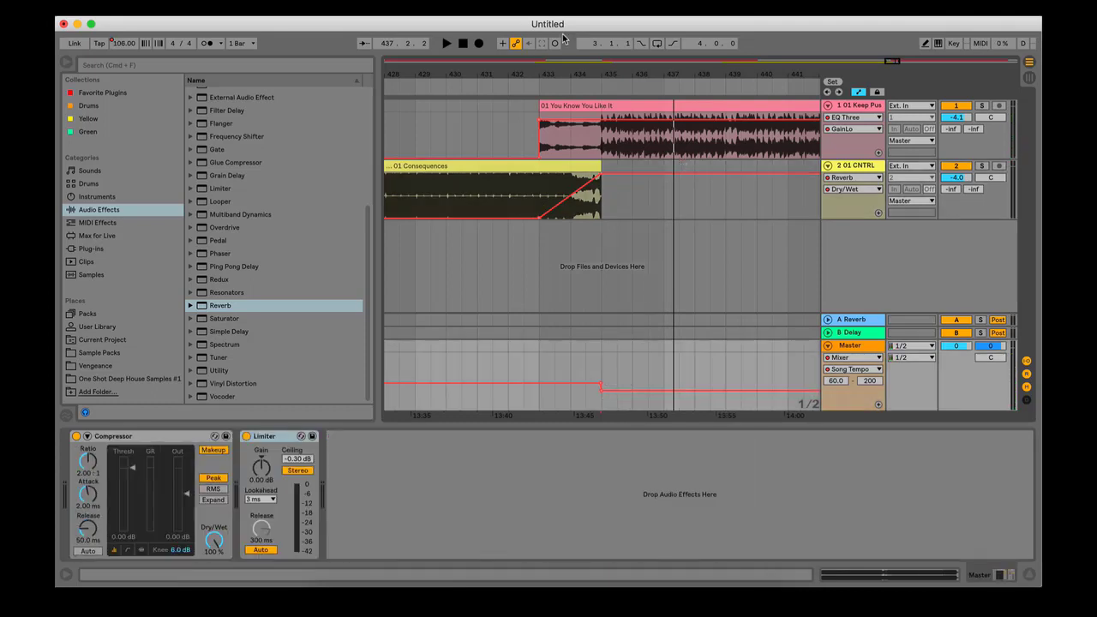
left_click(846, 179)
left_click(846, 180)
scroll(246, 238, "up", 5)
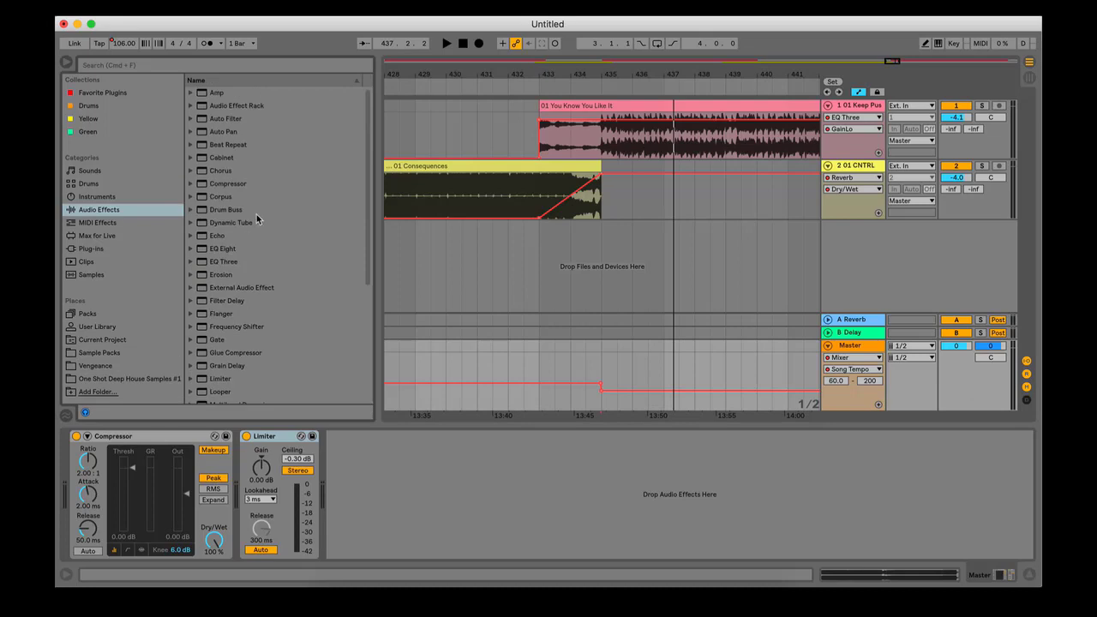
left_click_drag(214, 240, 355, 476)
left_click_drag(655, 542, 655, 604)
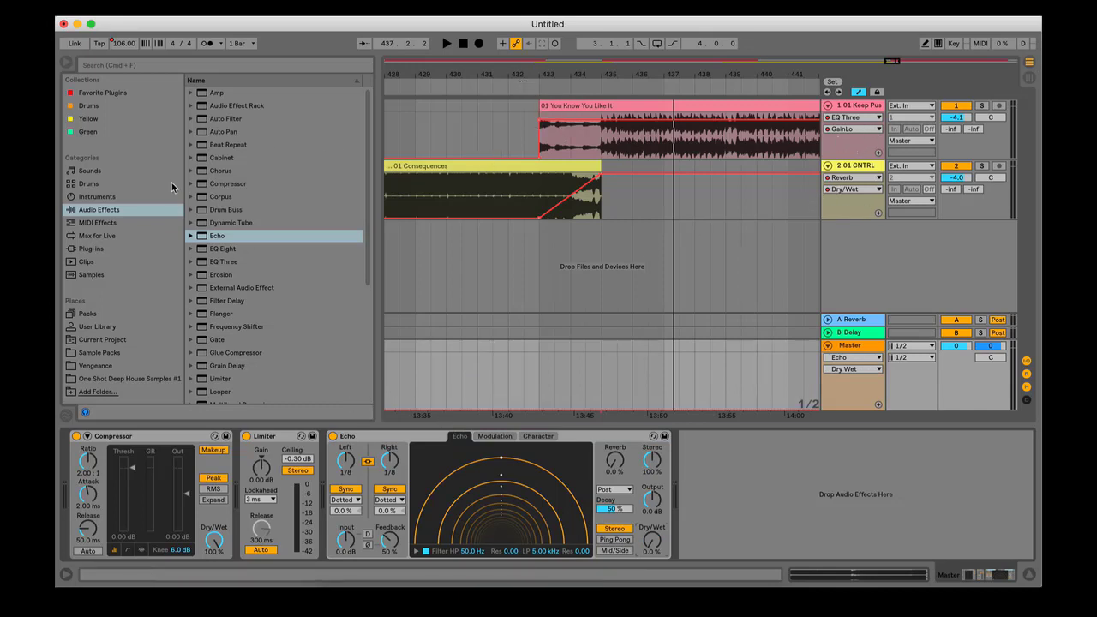
scroll(294, 355, "down", 5)
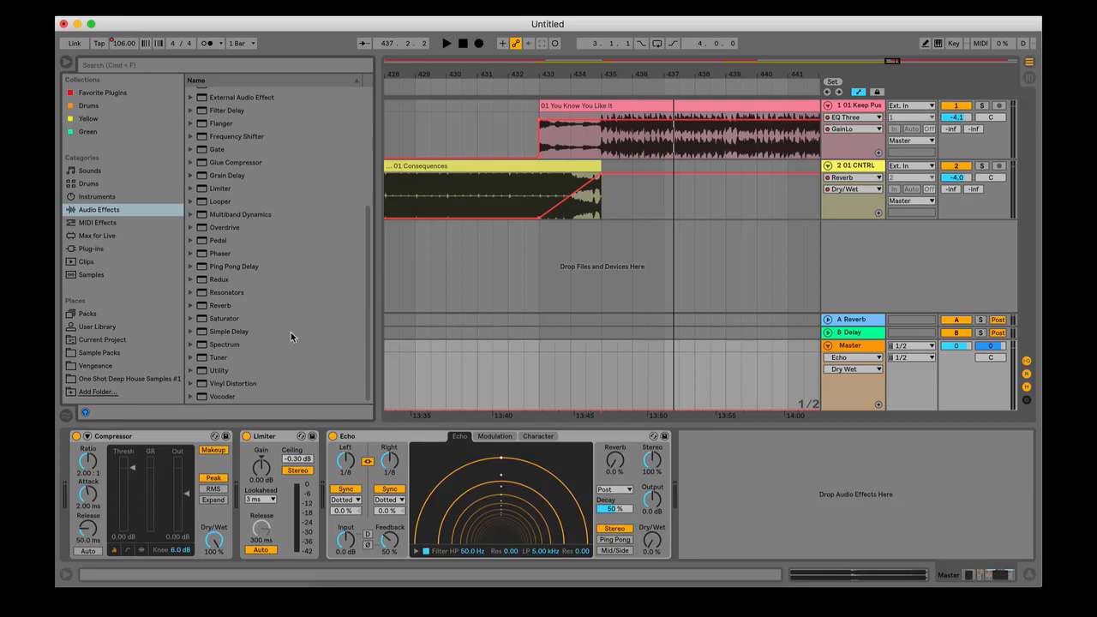
left_click(611, 436)
key("BackSpace")
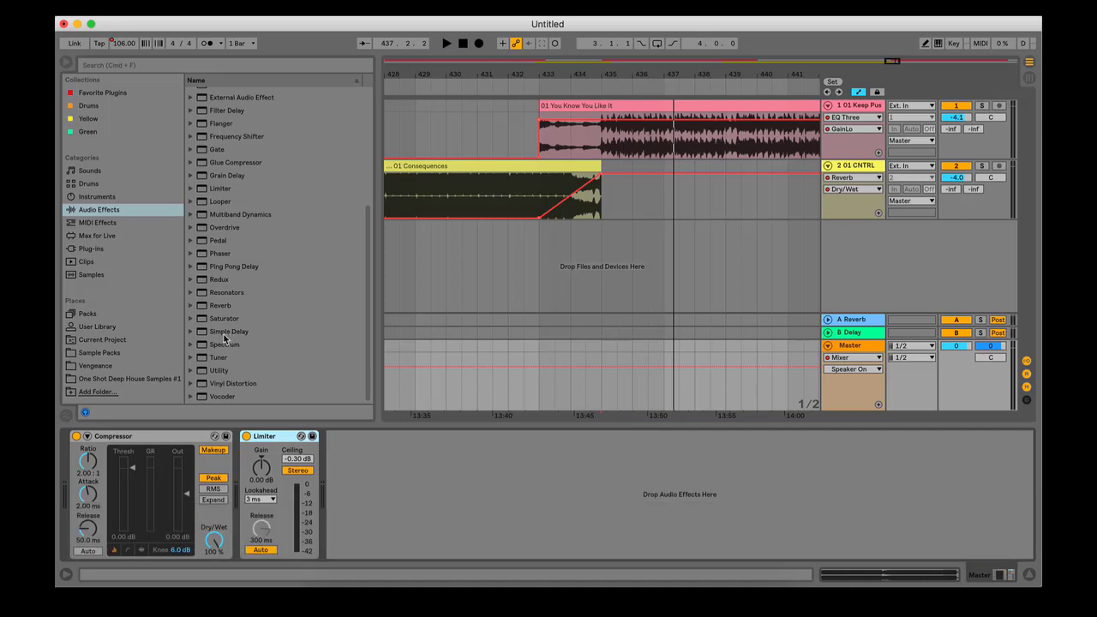
left_click_drag(225, 334, 358, 454)
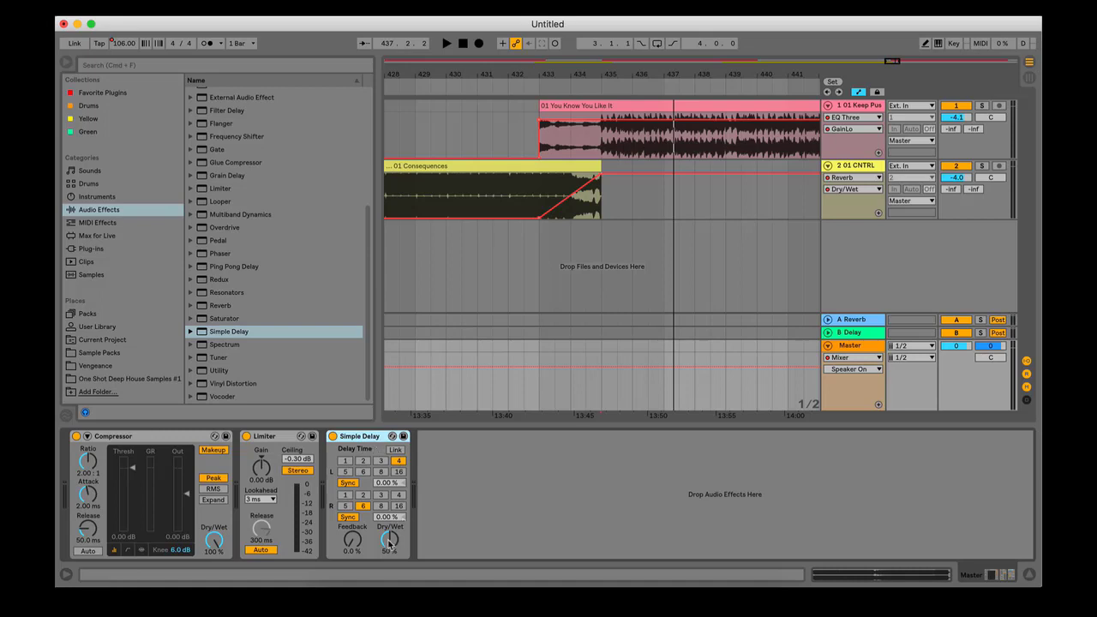
left_click_drag(388, 542, 388, 583)
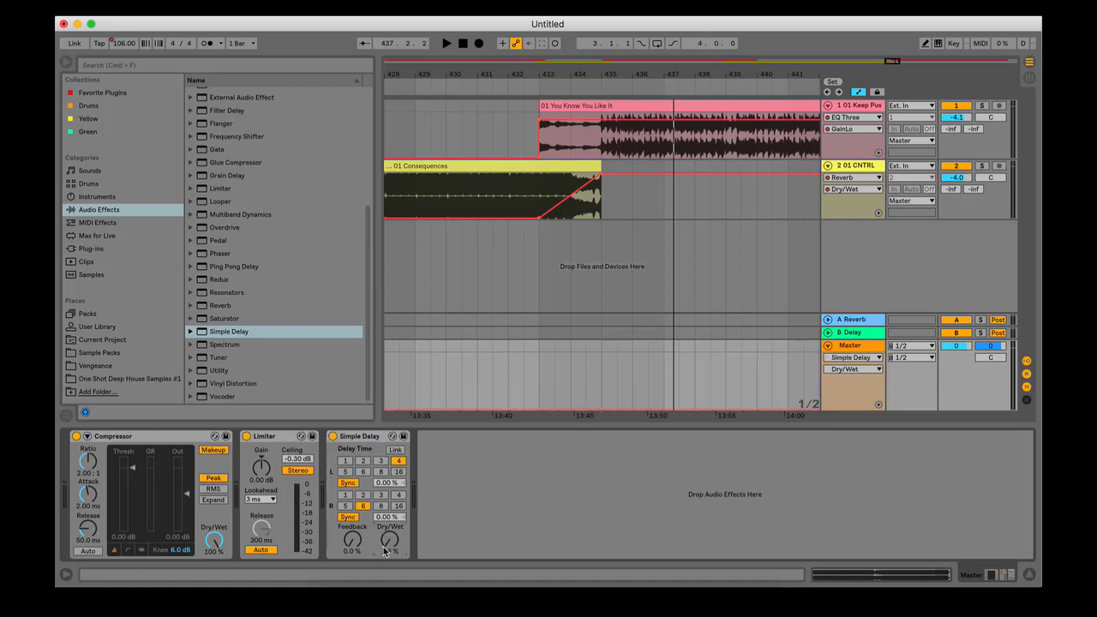
left_click(848, 165)
left_click(854, 107)
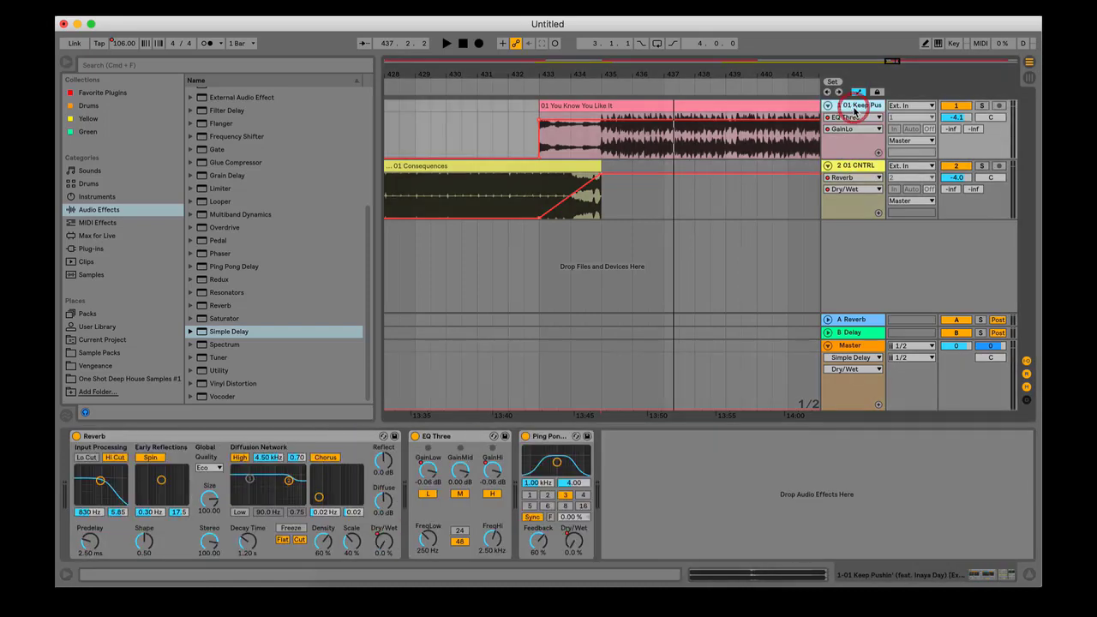
left_click(854, 171)
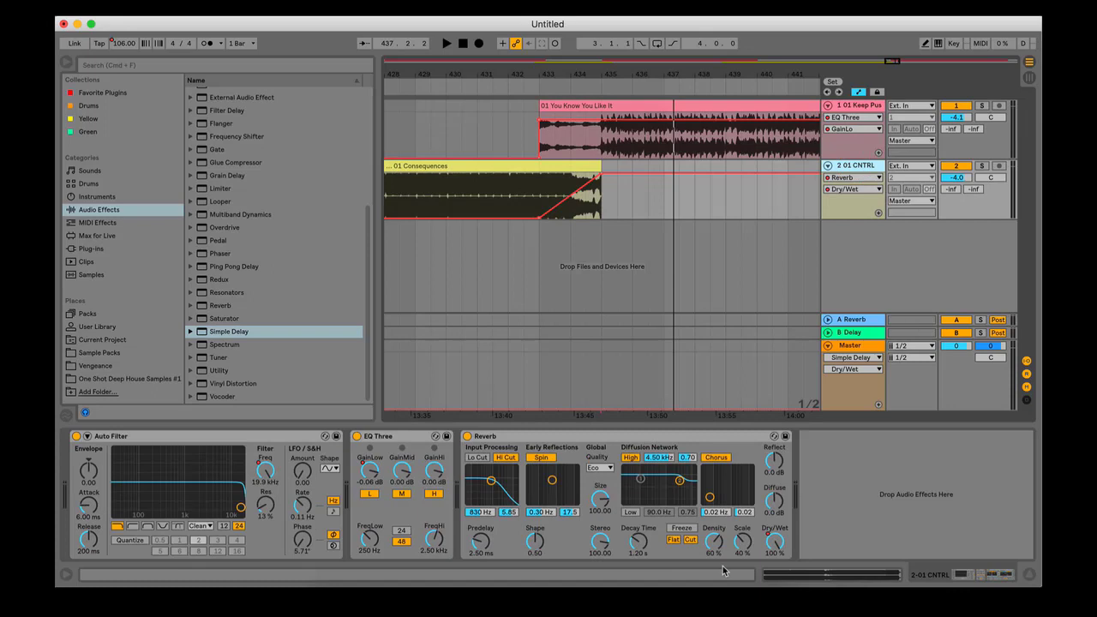
left_click(854, 347)
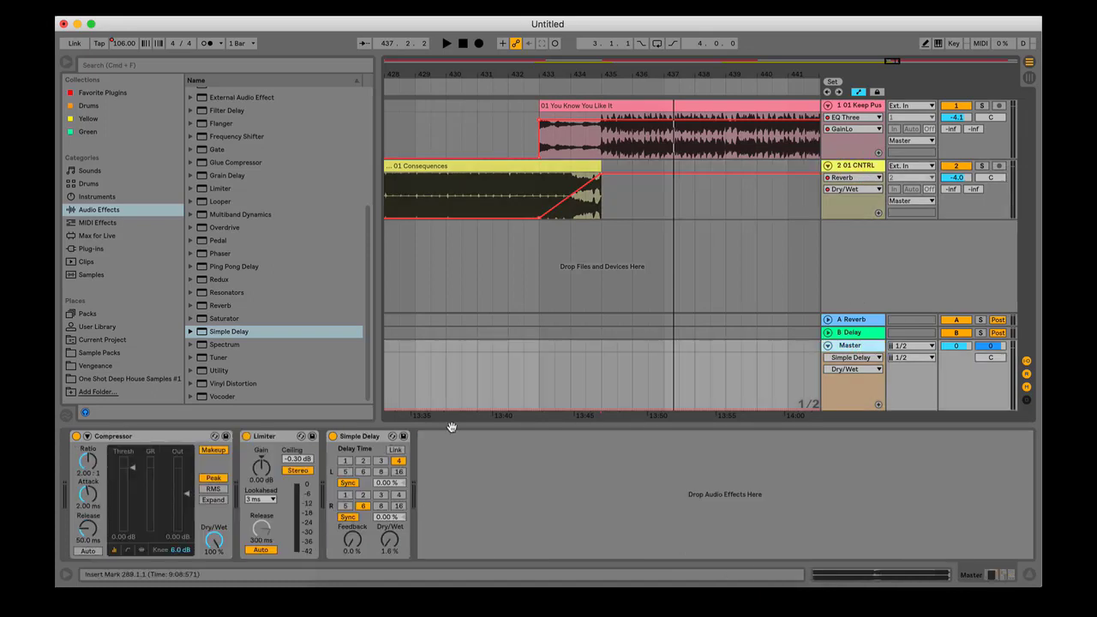
left_click(364, 437)
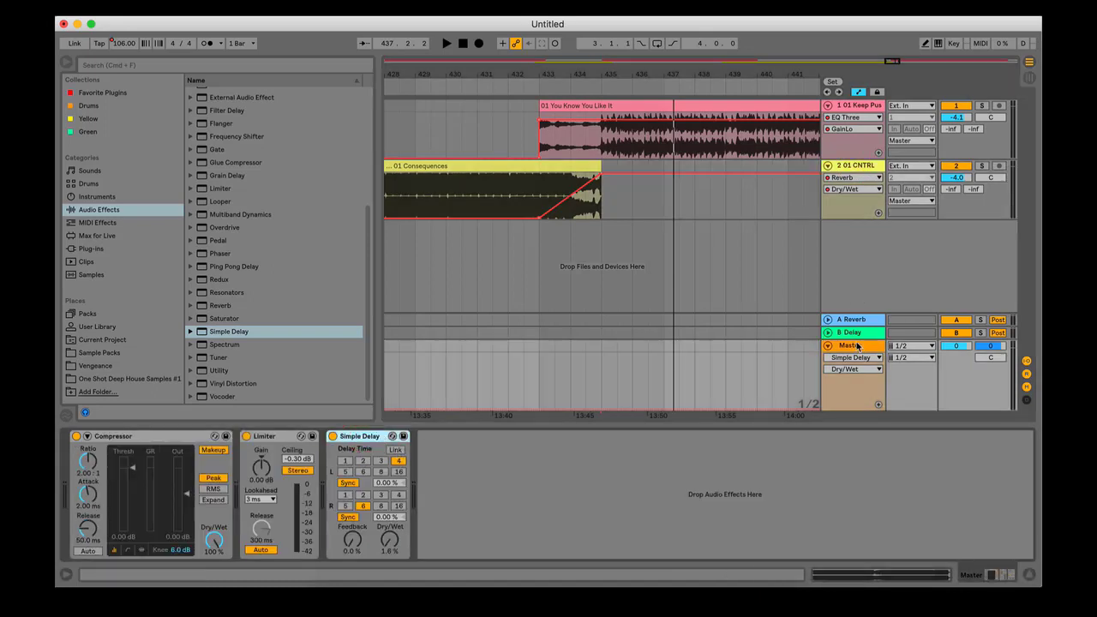
key("BackSpace")
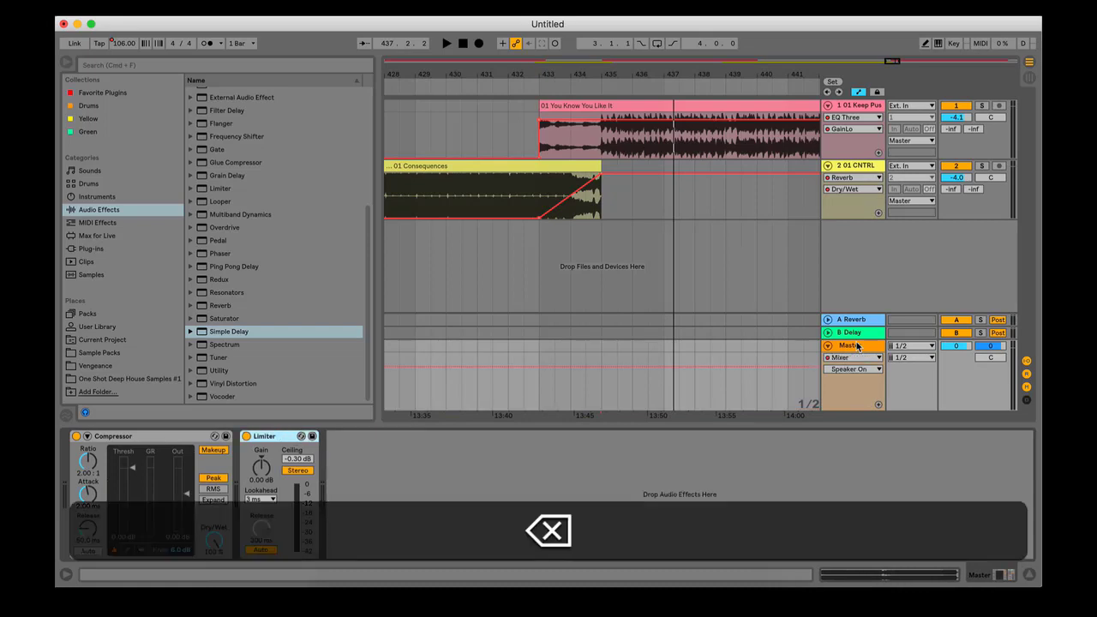
Step: Add a Simple Delay after the Reverb on the 01 CNTRL track and set its Dry/Wet to 0%
left_click(846, 168)
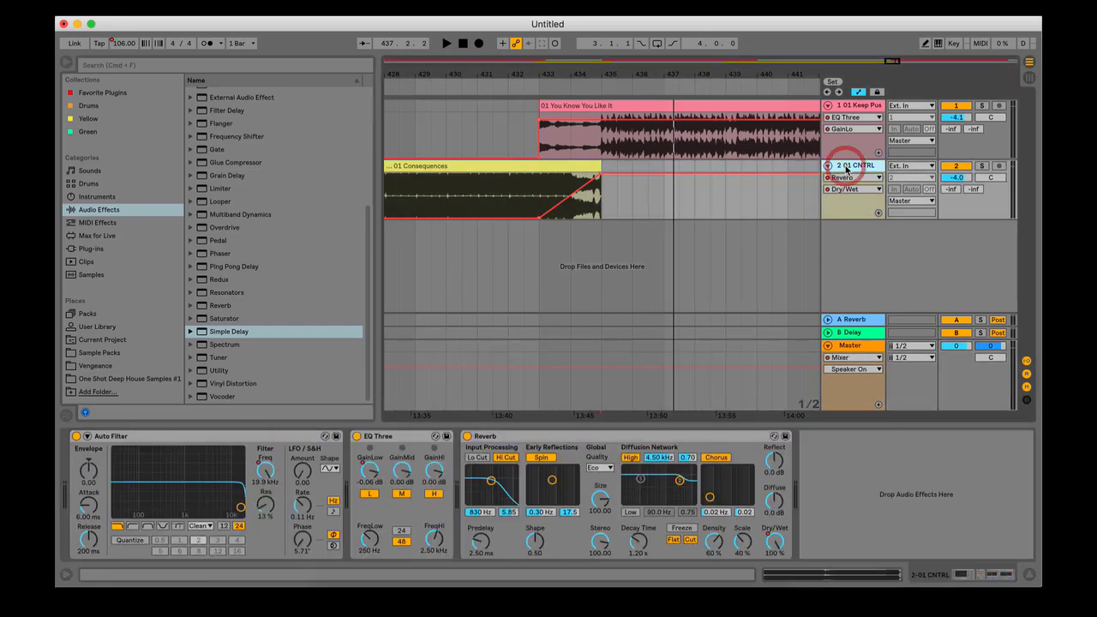
left_click_drag(234, 336, 746, 518)
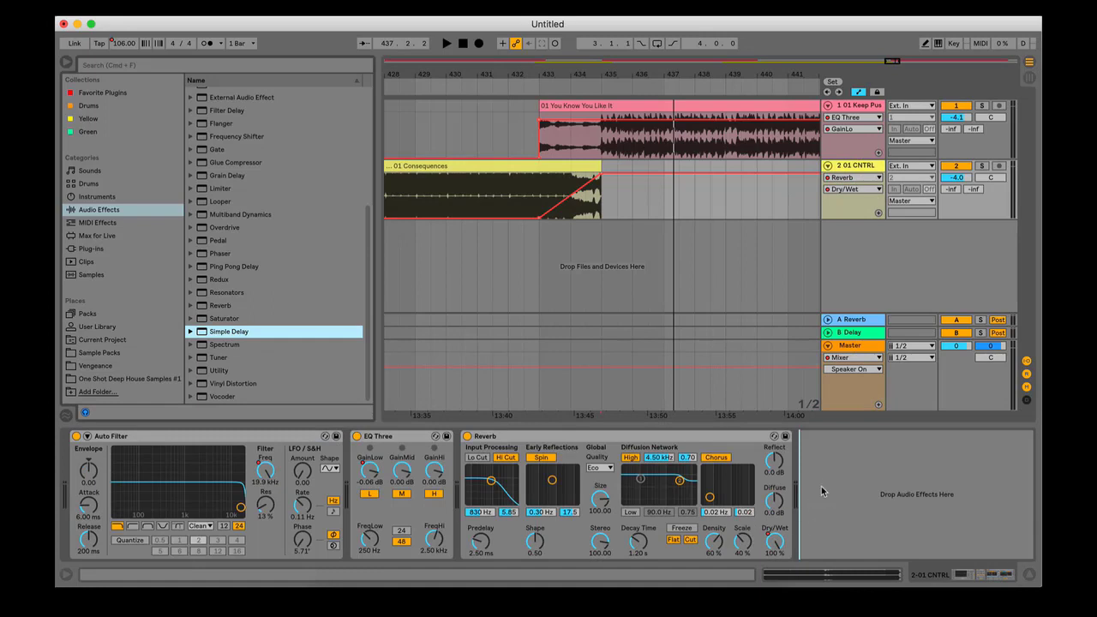
left_click_drag(822, 491, 821, 492)
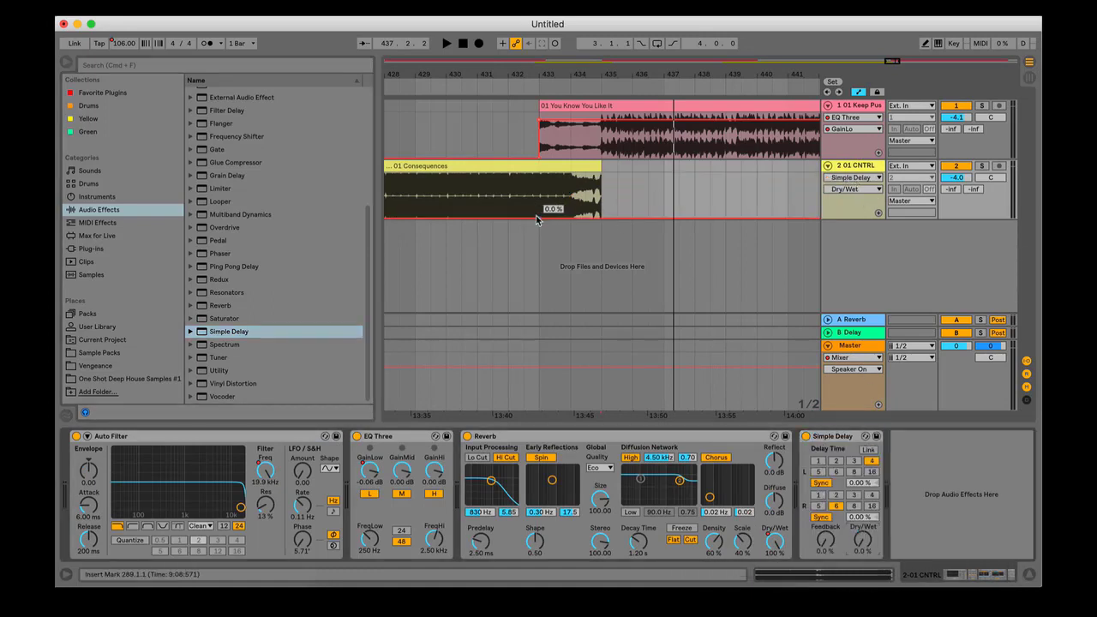
Step: Automate the 01 CNTRL track's Simple Delay Dry/Wet from 0% at bar 433 up to 92% at bar 435 and play the transition
left_click_drag(598, 220, 602, 177)
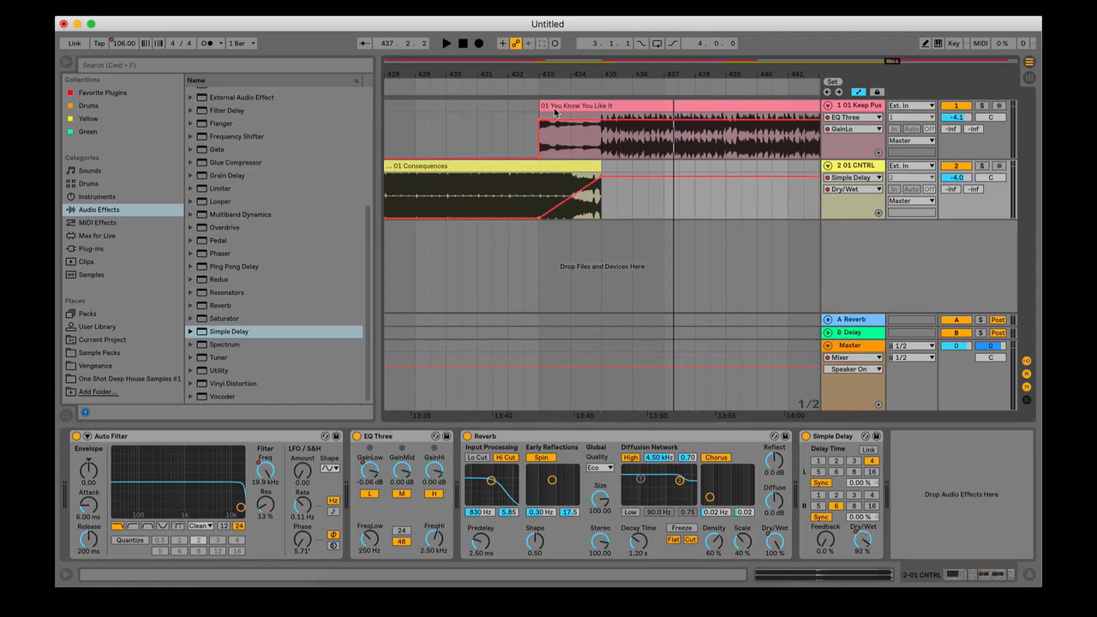
left_click(517, 87)
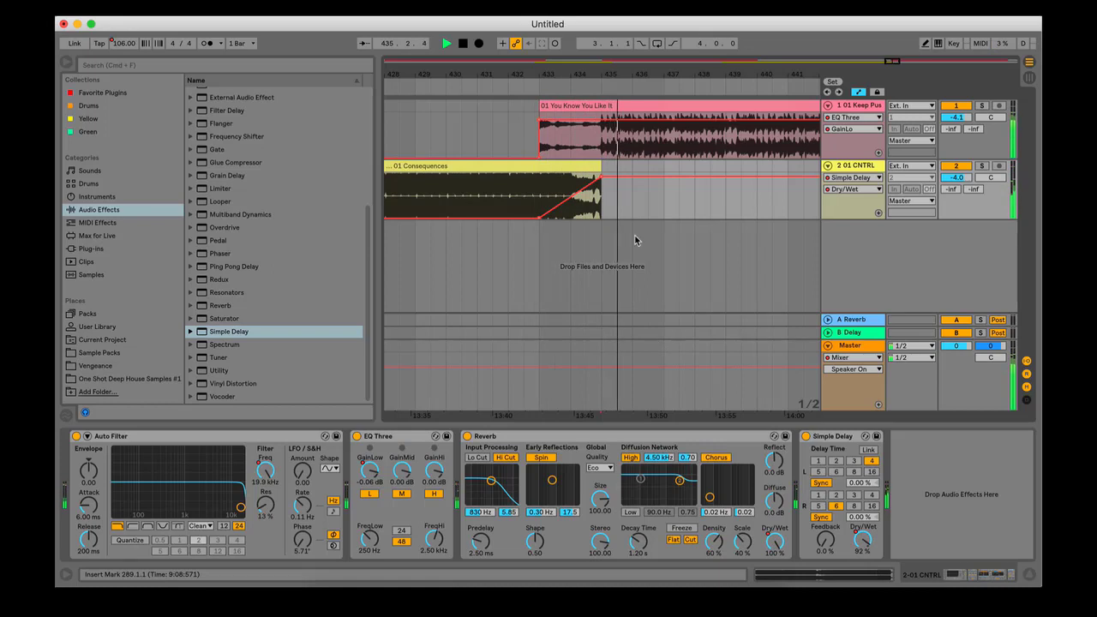
key("space")
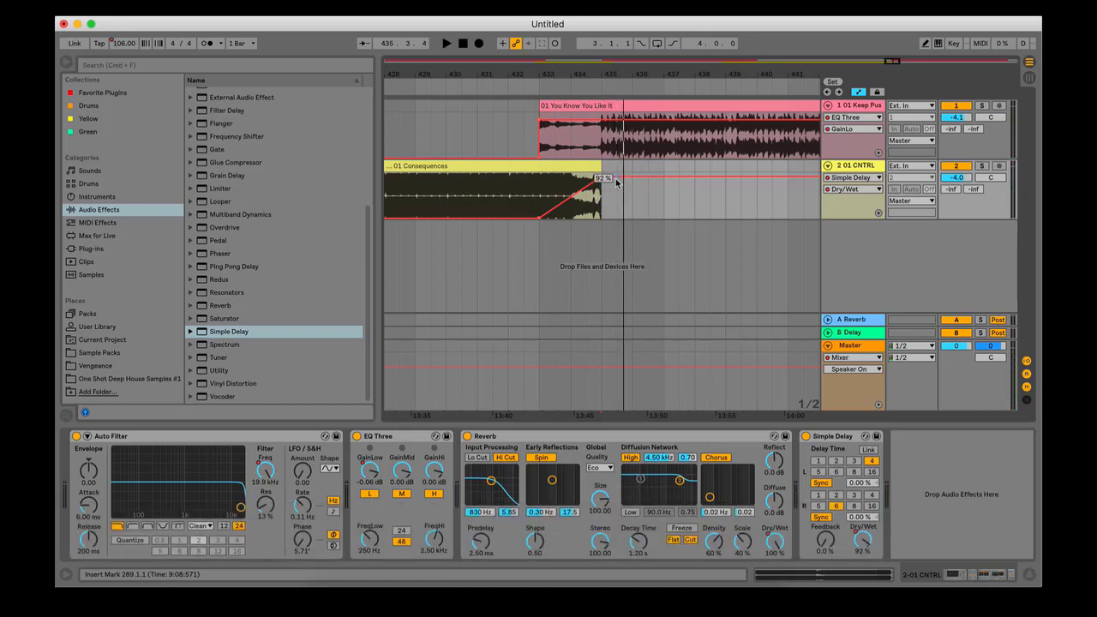
Step: Drop the Simple Delay and Reverb Dry/Wet automation on the 01 CNTRL track to 0% from bar 435 onward
left_click_drag(618, 178, 602, 218)
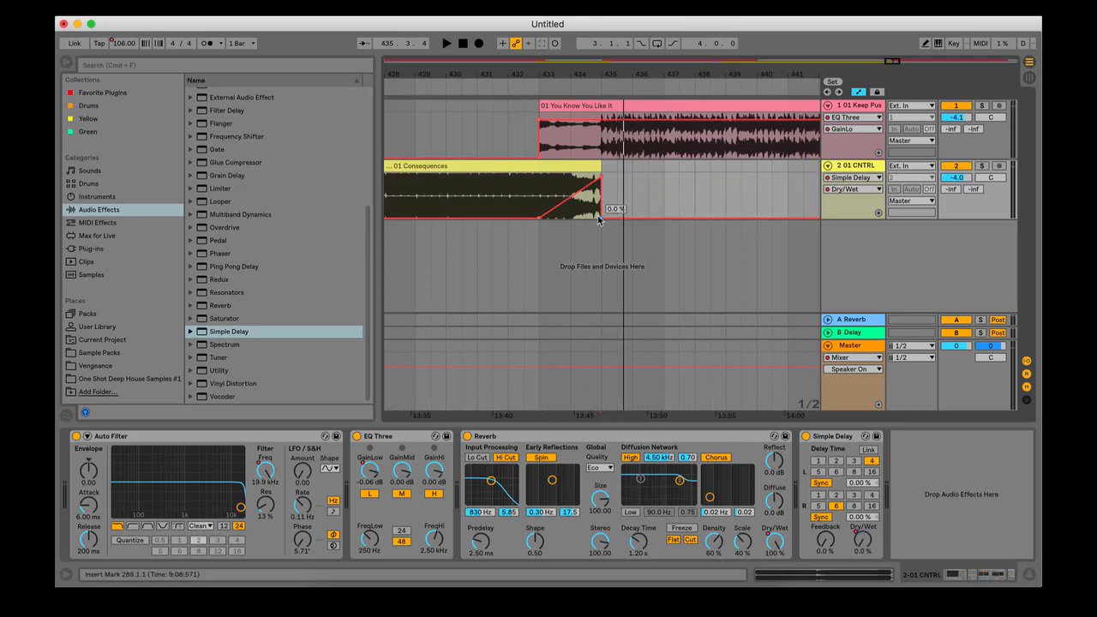
left_click(853, 178)
left_click(855, 215)
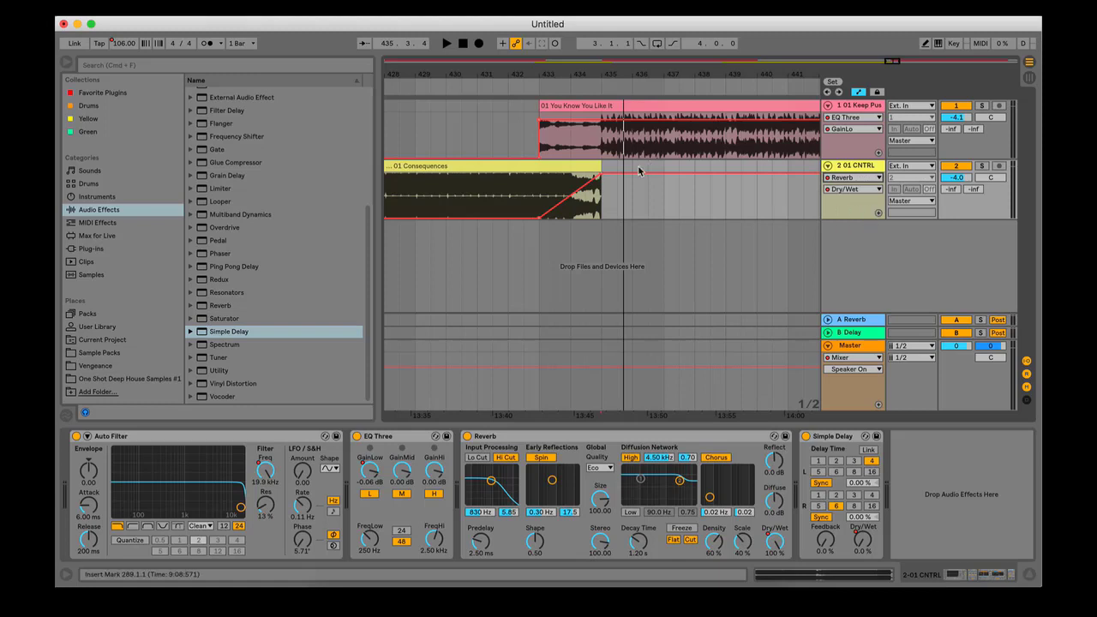
left_click_drag(609, 175, 611, 219)
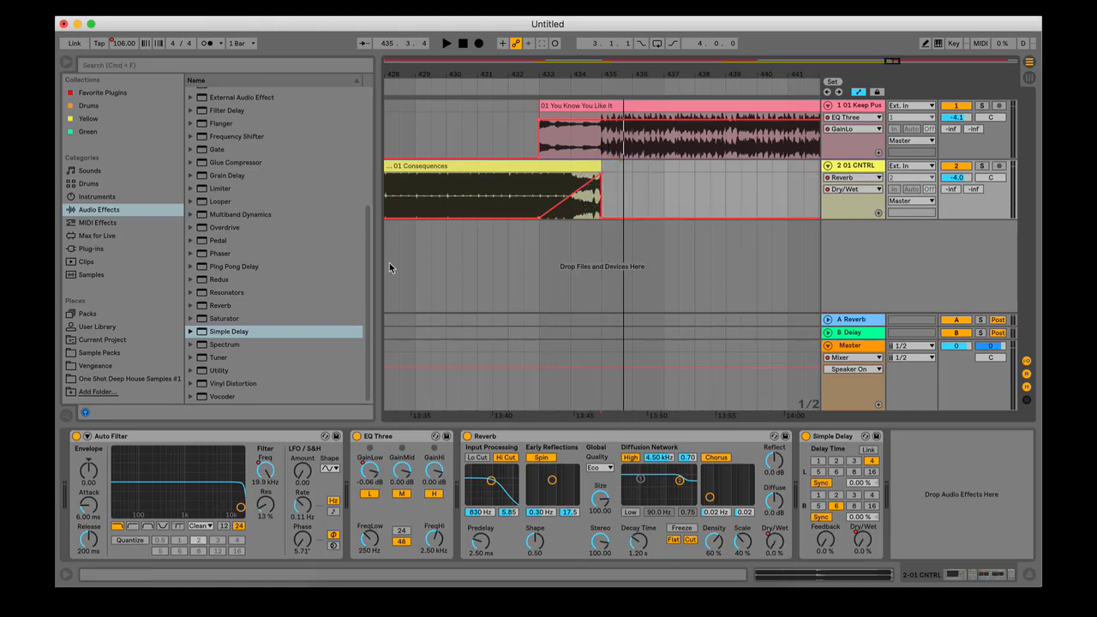
Step: Automate the 01 CNTRL track's EQ Three GainLo from -0.06 dB at bar 433 down to -inf dB at bar 435 and play the transition
left_click(853, 178)
left_click(848, 209)
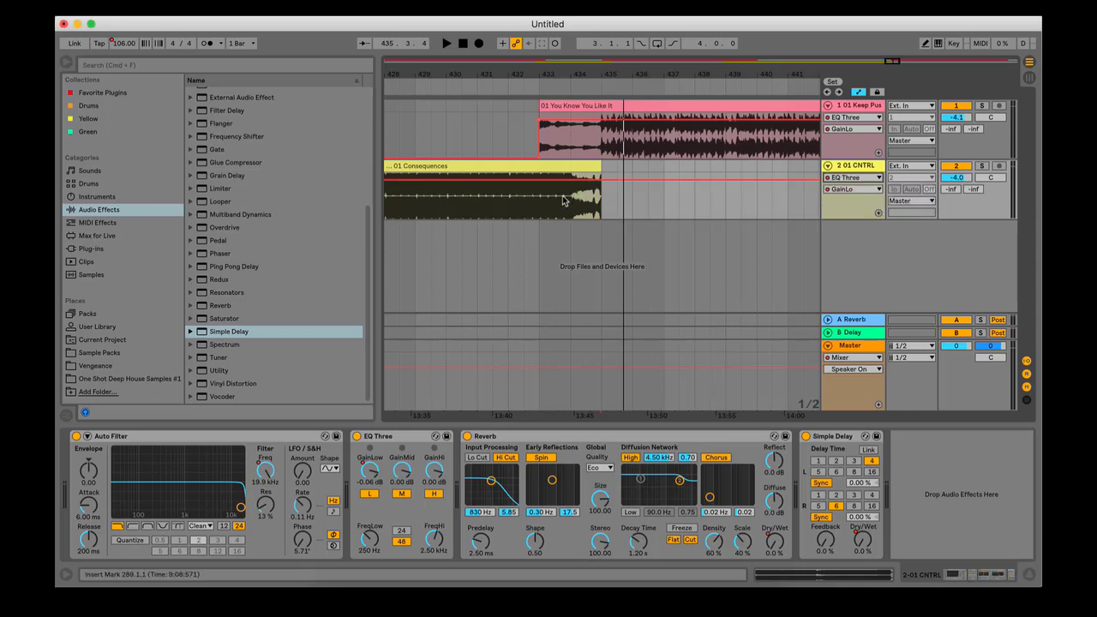
left_click(540, 181)
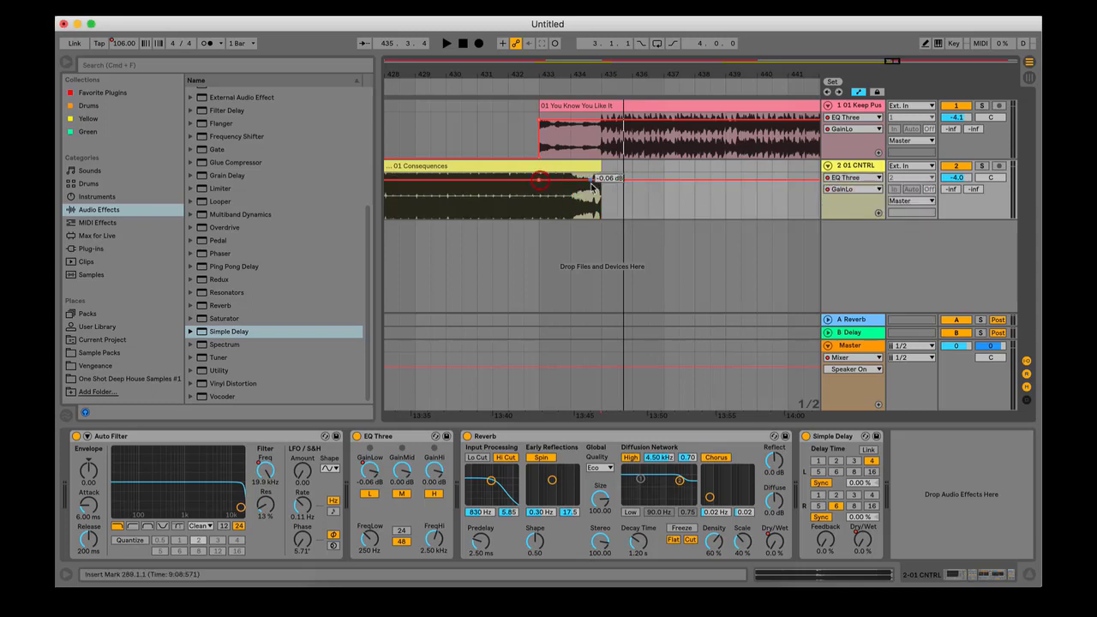
left_click_drag(602, 182, 606, 217)
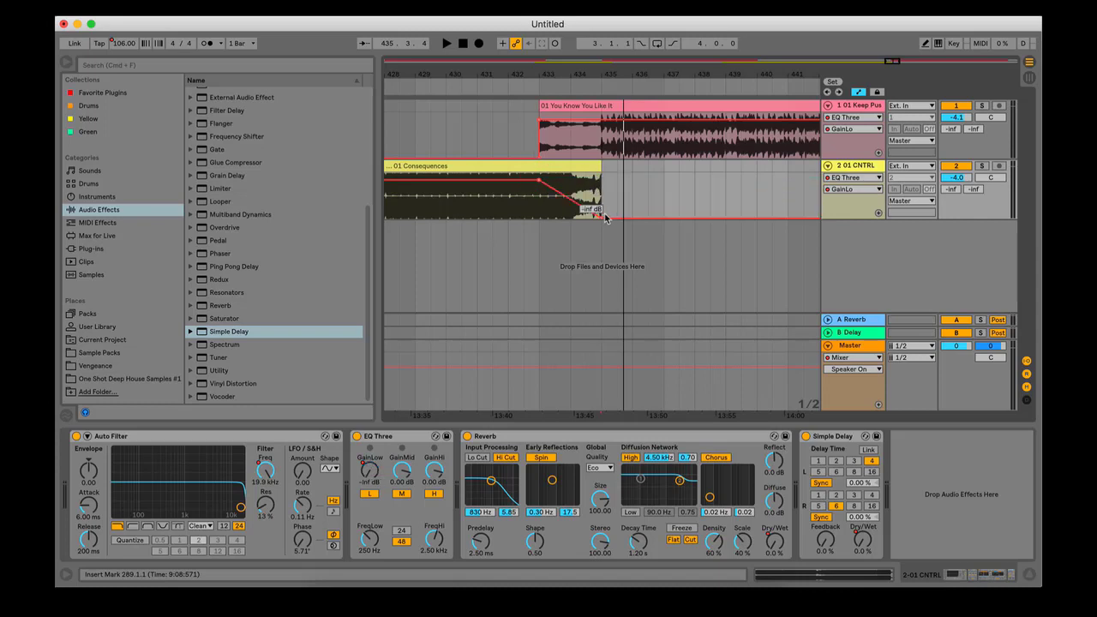
left_click(512, 86)
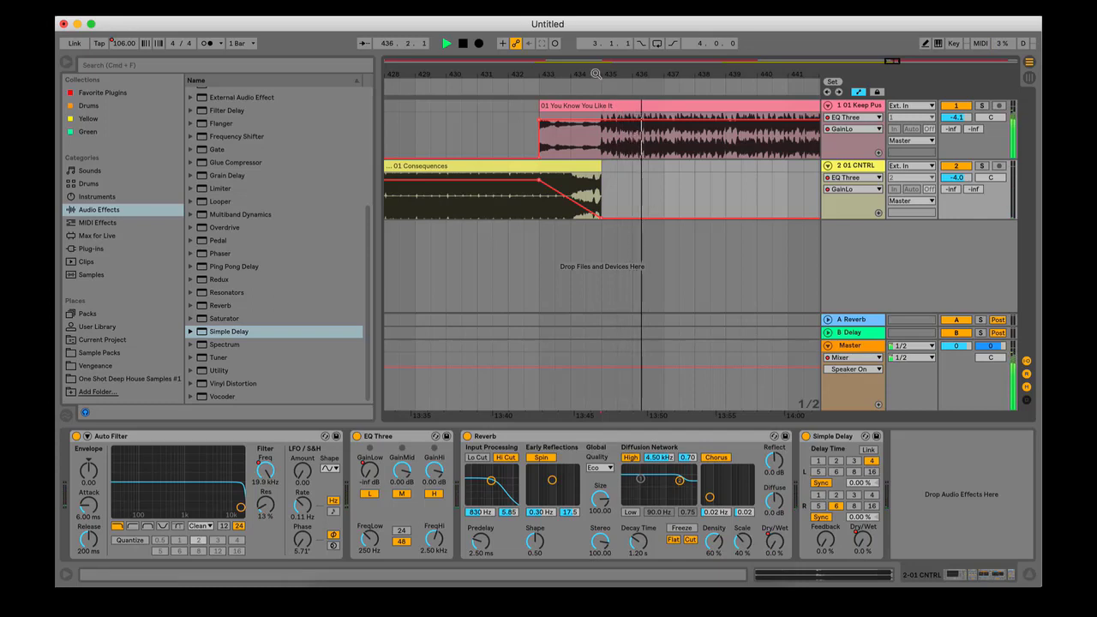
left_click_drag(596, 75, 586, 43)
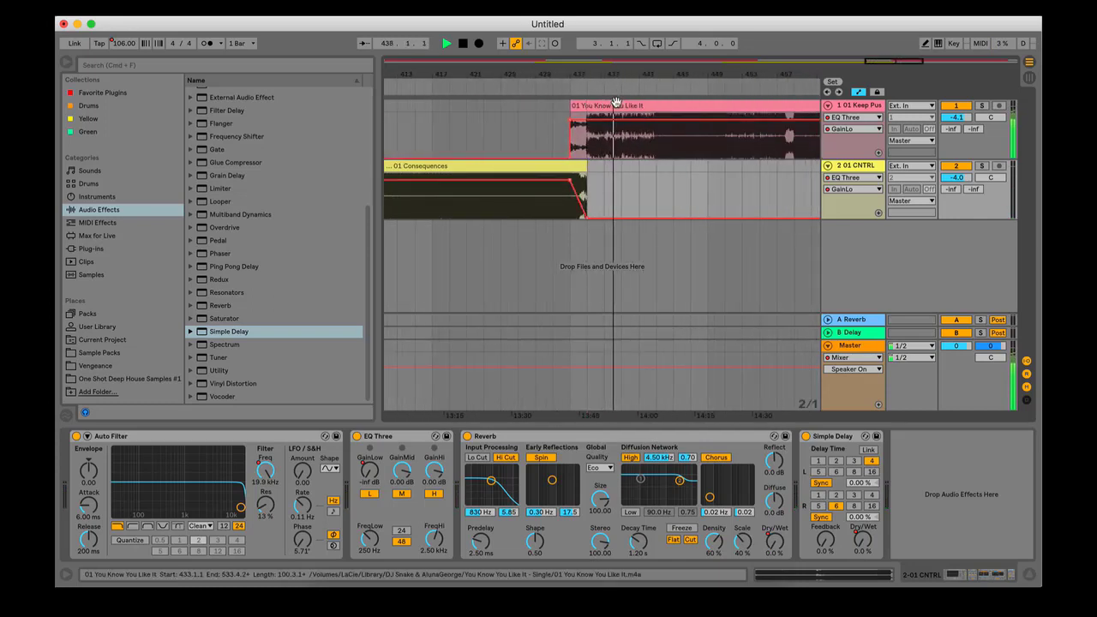
key("space")
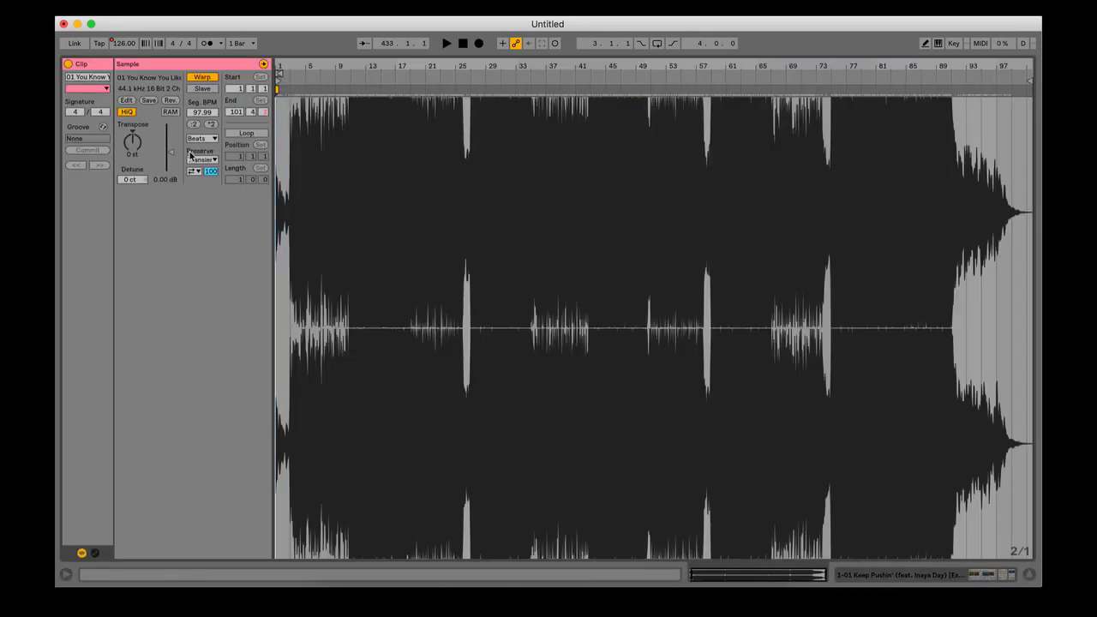
Step: Set the 01 You Know You Like It clip's warp mode to Complex Pro and play the transition from just before bar 433
left_click(203, 138)
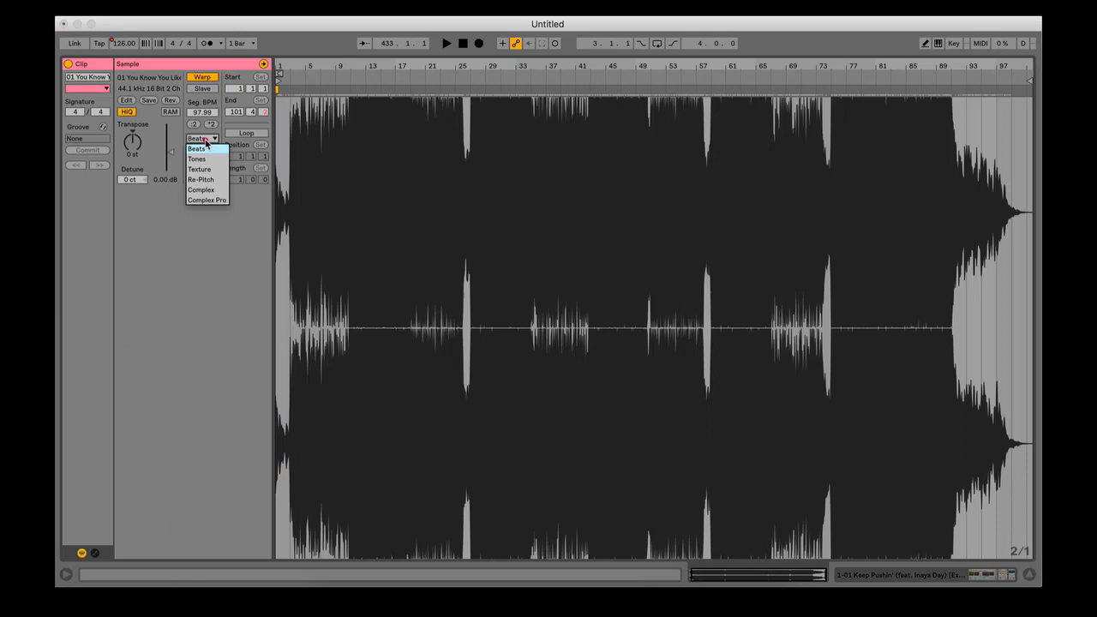
left_click(212, 201)
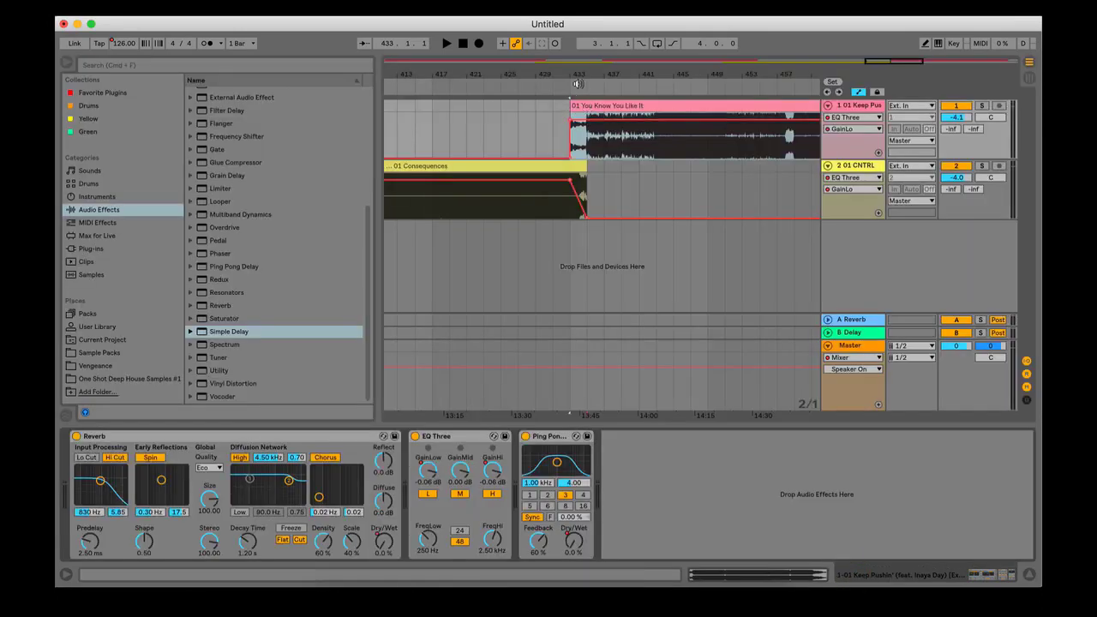
left_click(567, 86)
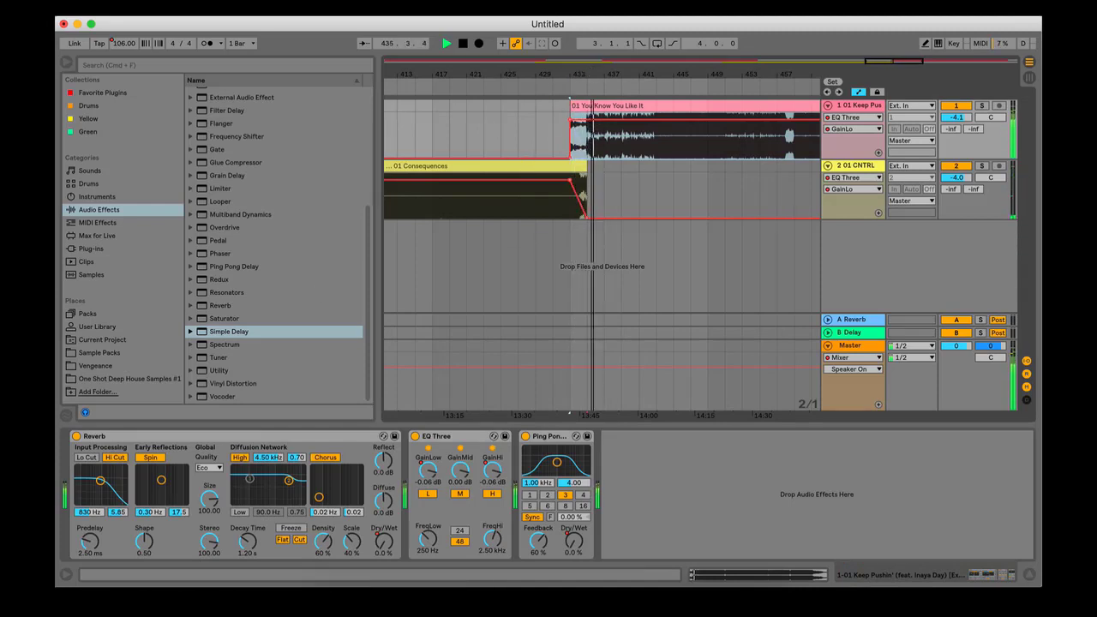
Step: Audition the 01 You Know You Like It clip in the arrangement, playing from around bars 451 and 458
left_click_drag(590, 76, 507, 79)
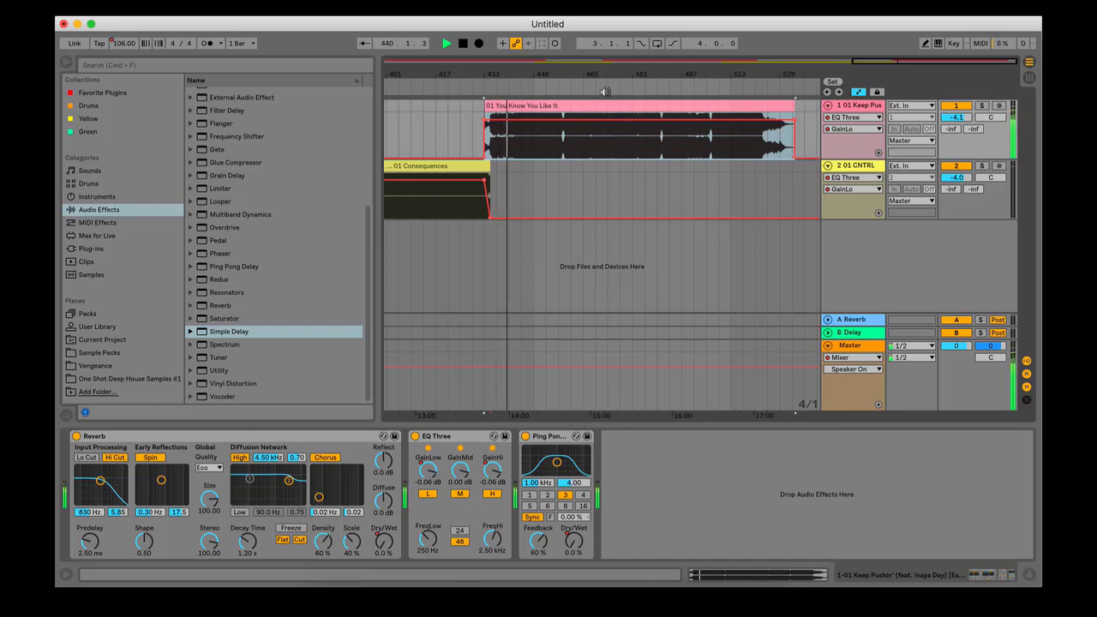
left_click_drag(572, 76, 561, 121)
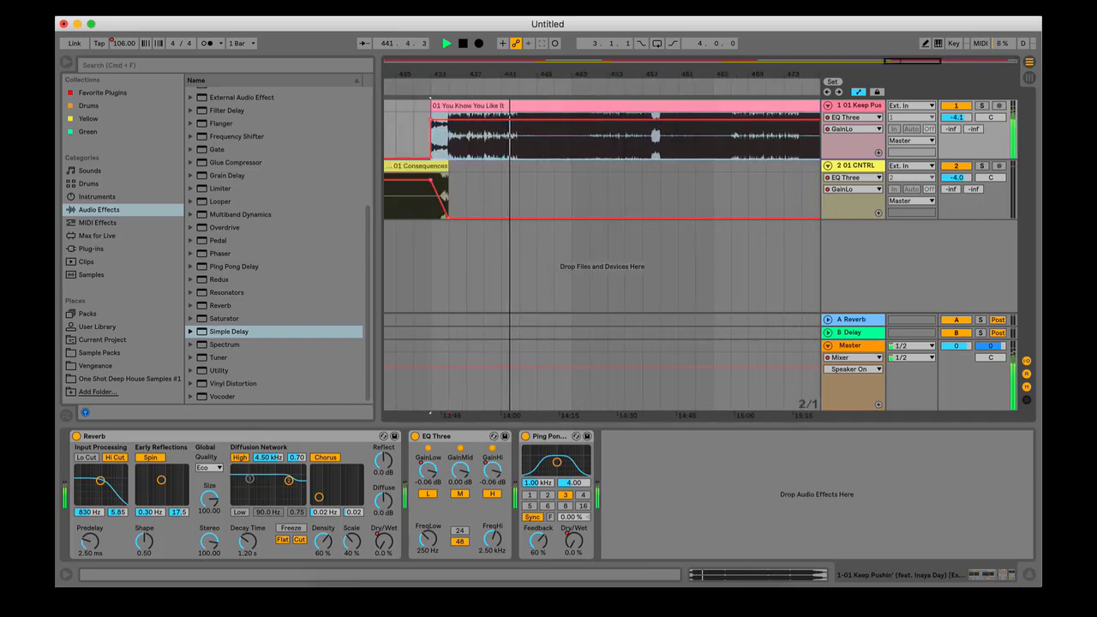
left_click_drag(536, 77, 403, 96)
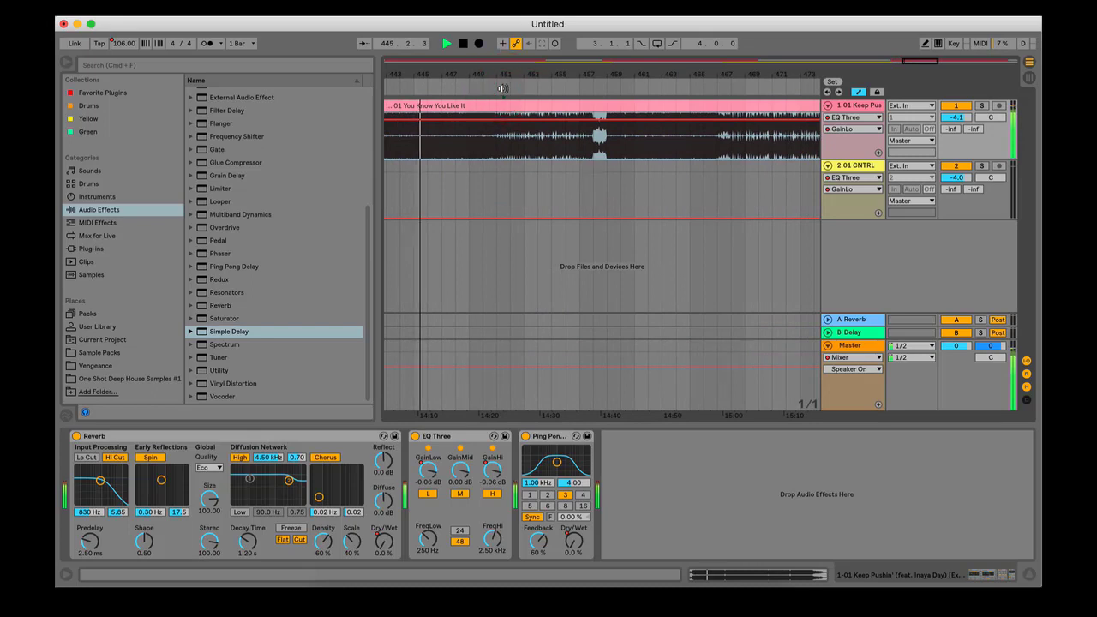
left_click(503, 89)
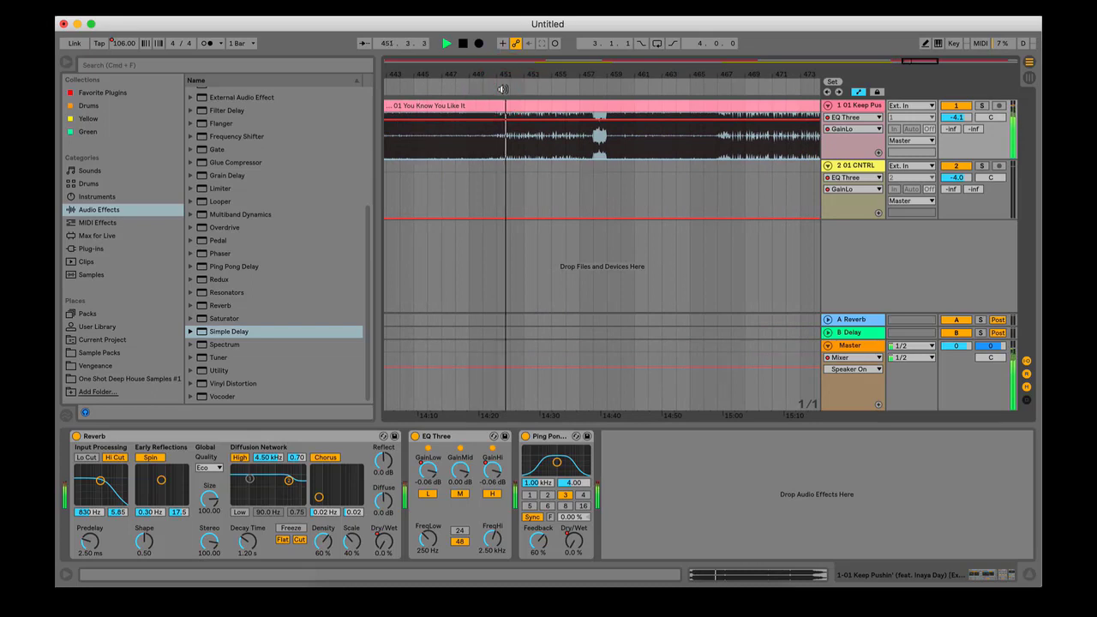
left_click(600, 89)
left_click_drag(591, 76, 408, 64)
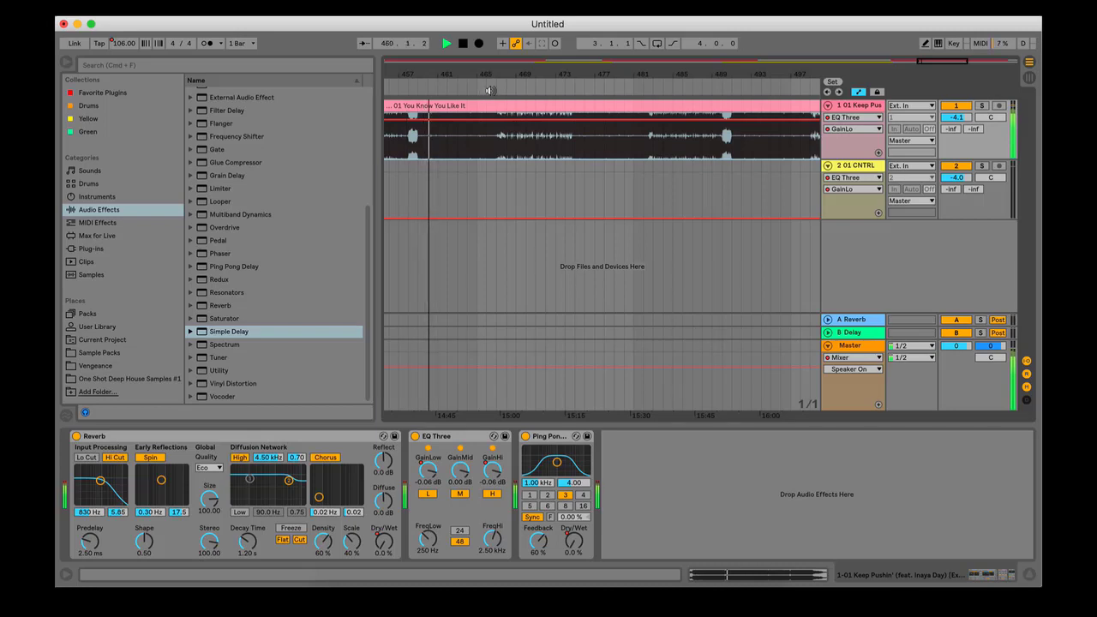
key("space")
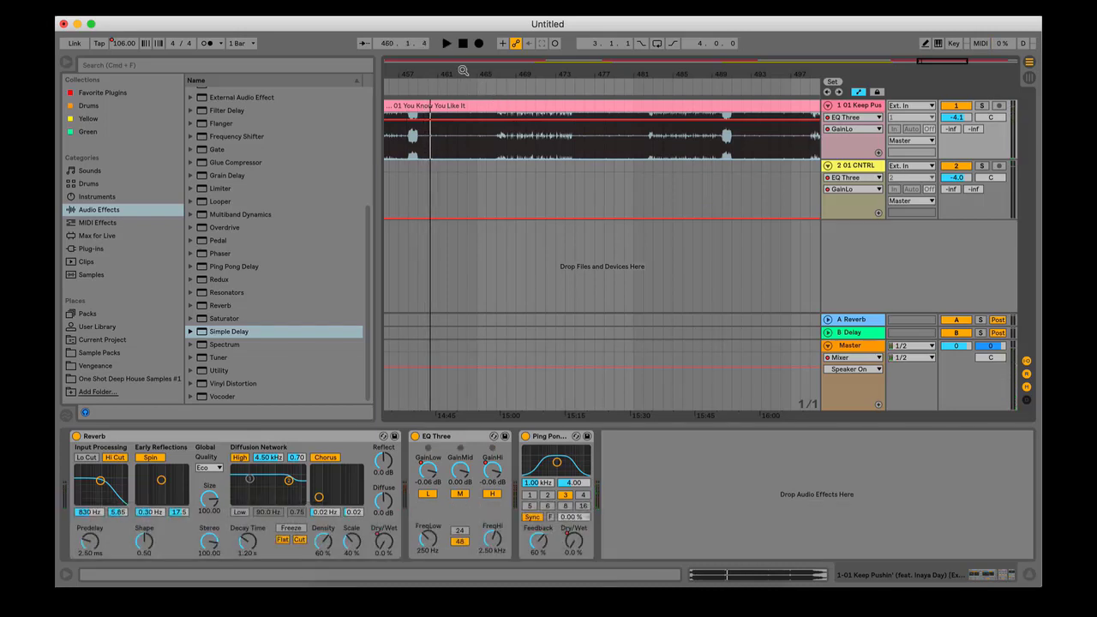
Step: Review the 01 You Know You Like It clip in the arrangement and audition it from around bar 443
left_click_drag(462, 70, 642, 65)
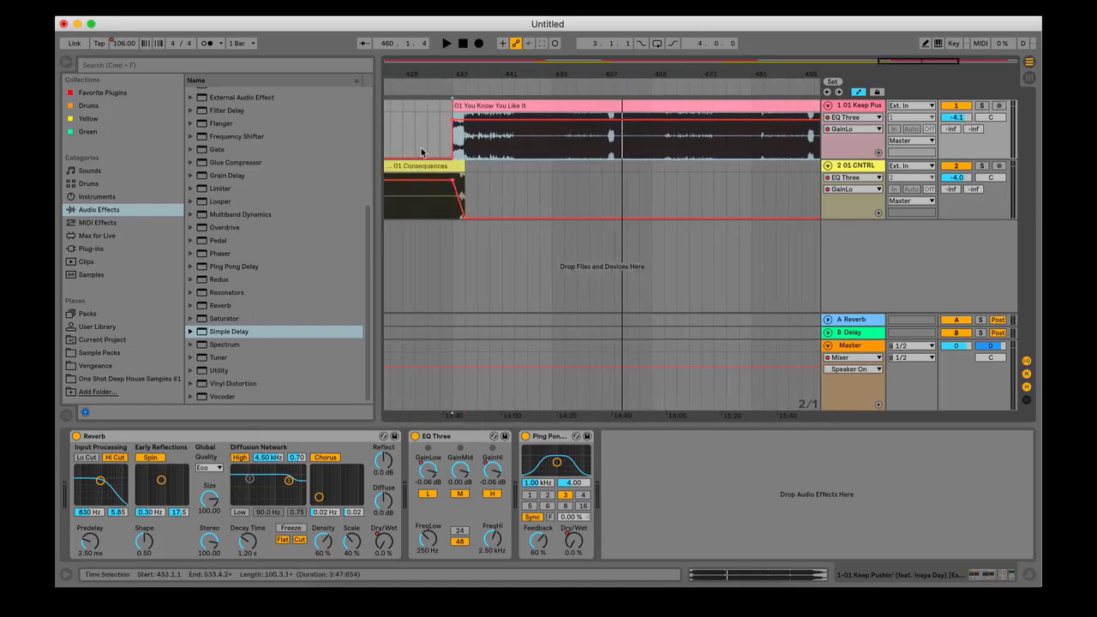
double_click(497, 76)
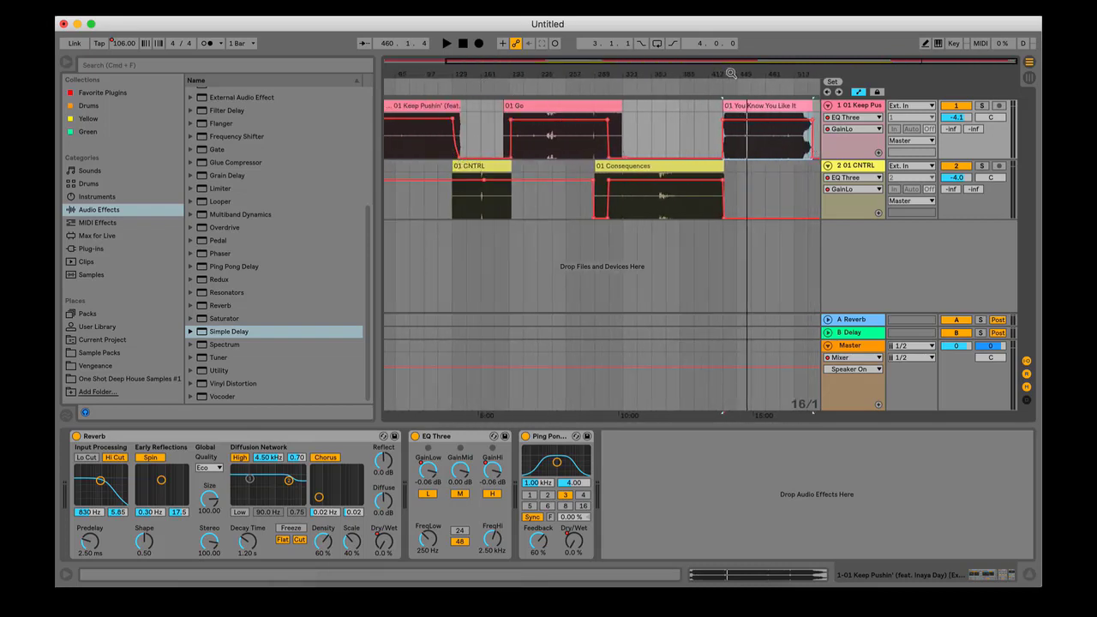
left_click_drag(731, 73, 504, 121)
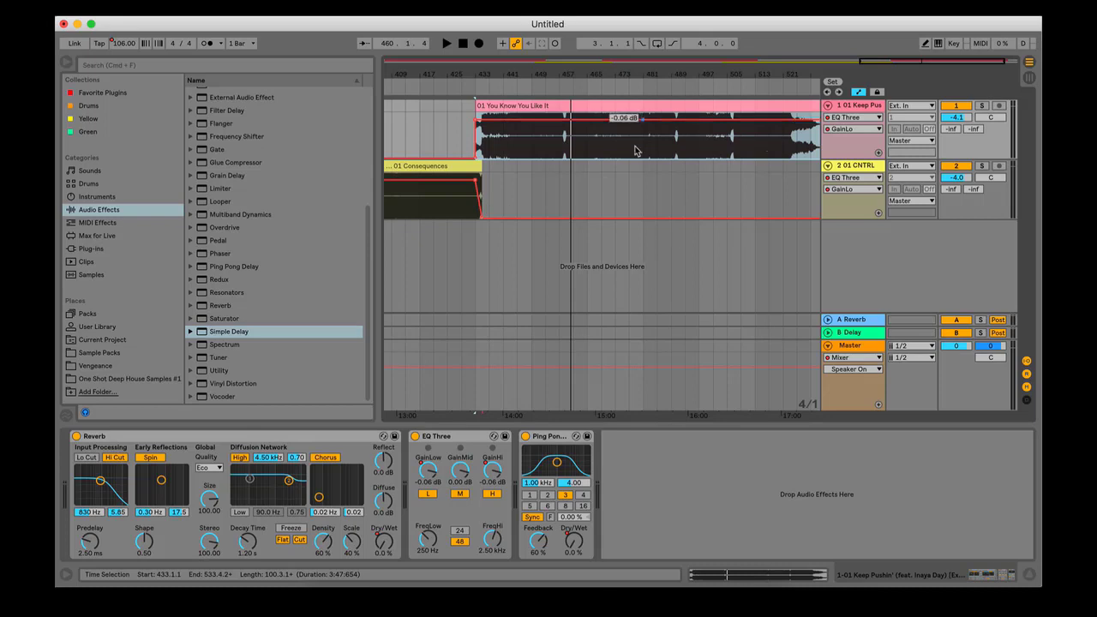
left_click_drag(590, 73, 603, 62)
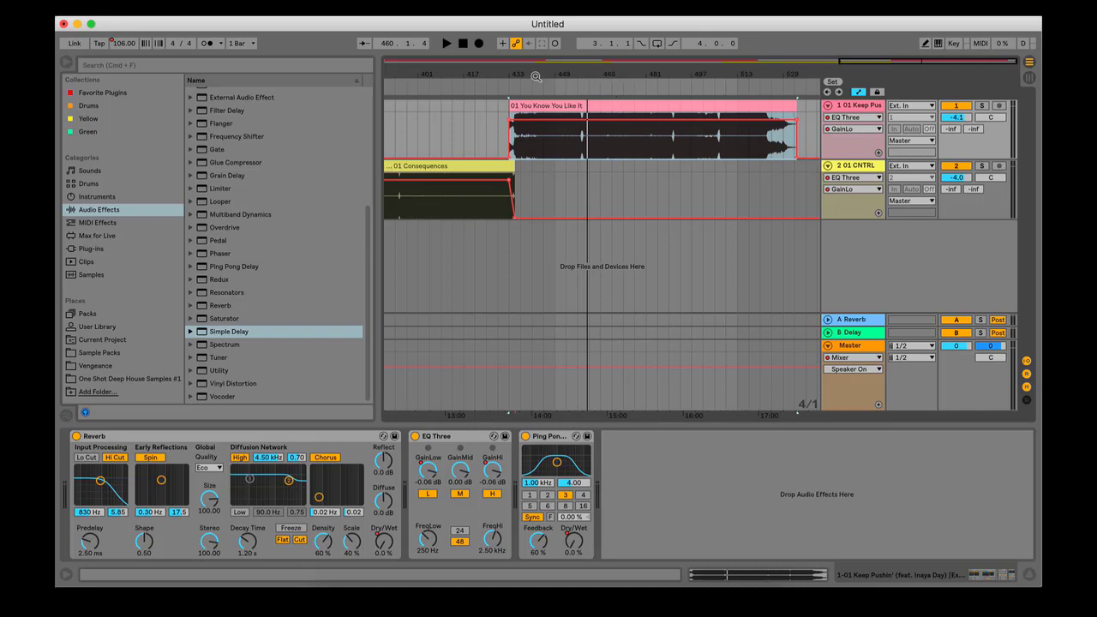
left_click_drag(530, 77, 551, 84)
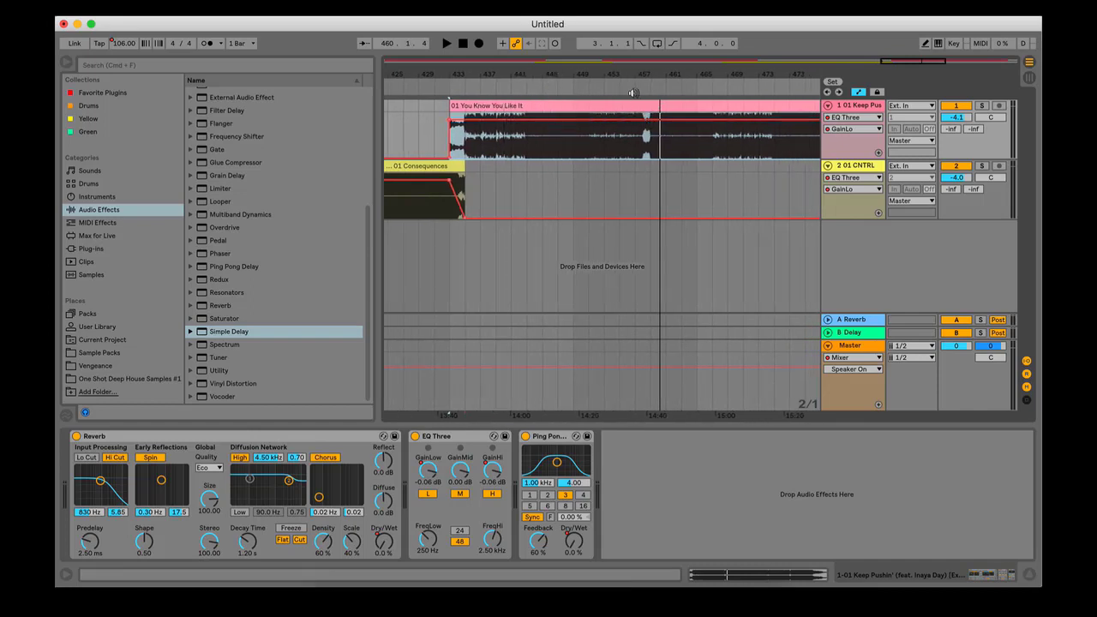
left_click_drag(631, 77, 577, 77)
left_click(553, 88)
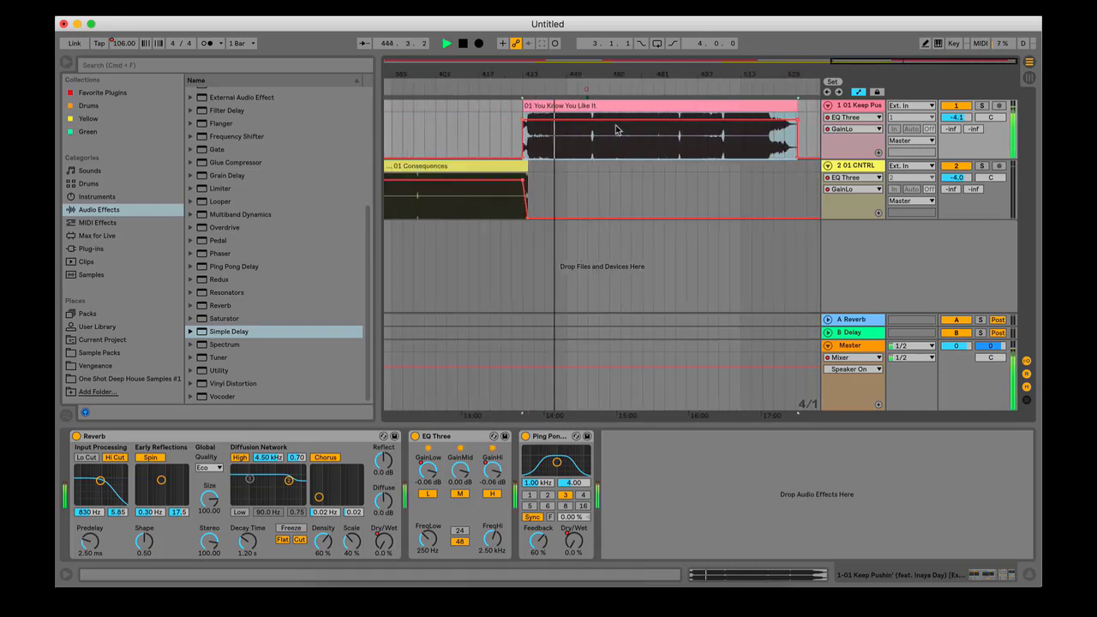
left_click_drag(602, 75, 583, 57)
left_click(532, 88)
key("space")
Step: Trim the end of the 01 You Know You Like It clip back to bar 467 and audition it
left_click_drag(792, 105, 658, 46)
left_click(576, 87)
key("space")
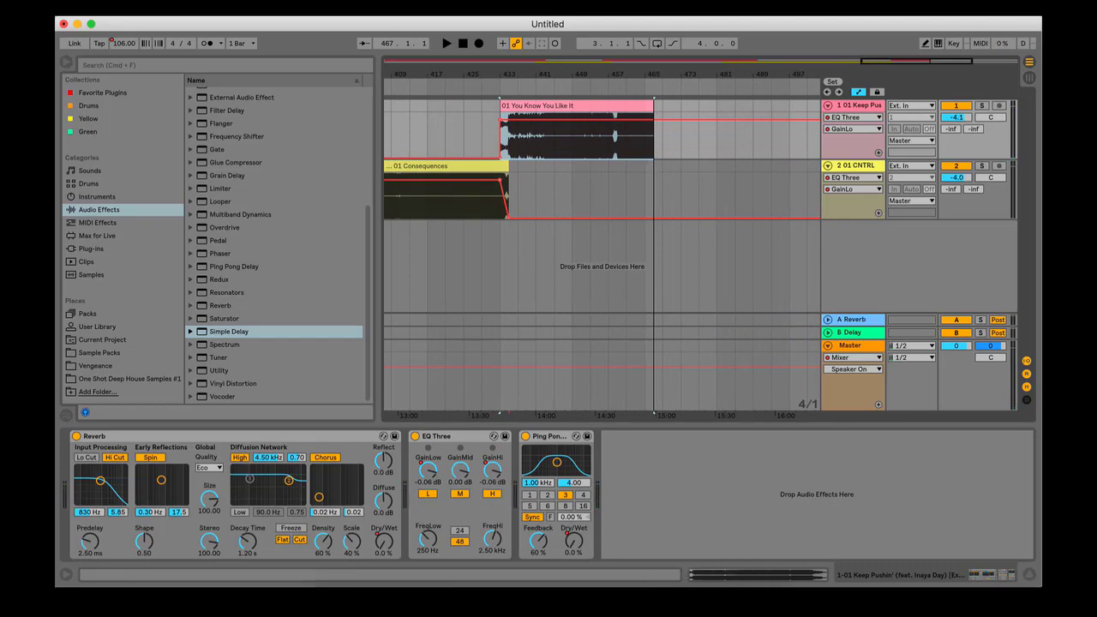
Step: Switch to iTunes and add 01 On Your Mark from the Gregor Salto Ultimate Miami #2 album to the 01 CNTRL track at bar 481
left_click(688, 586)
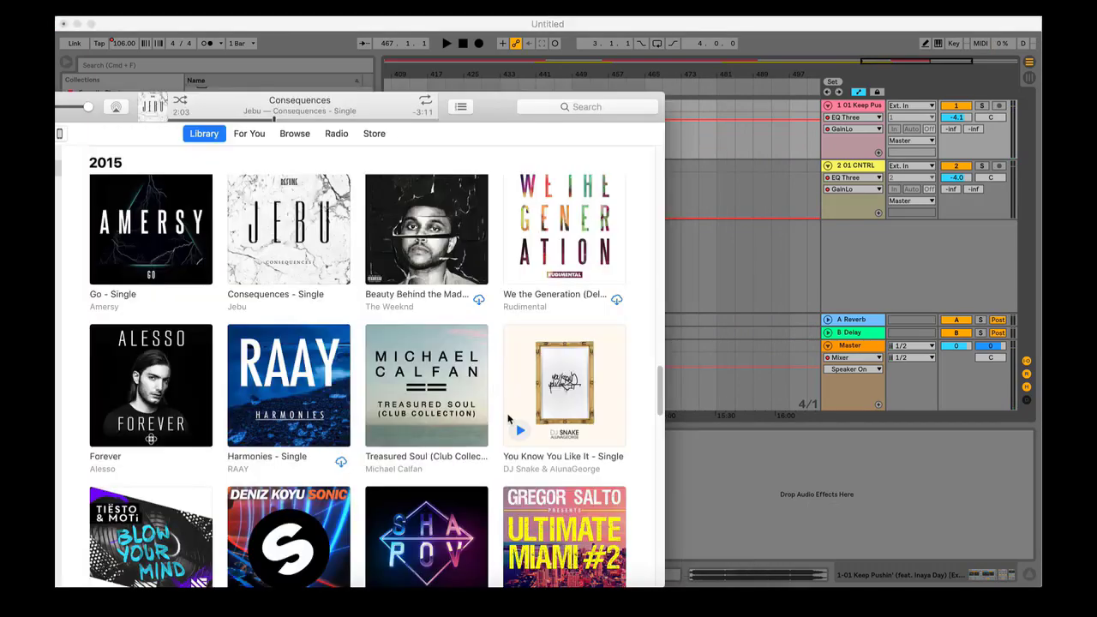
scroll(509, 418, "down", 3)
scroll(459, 430, "down", 1)
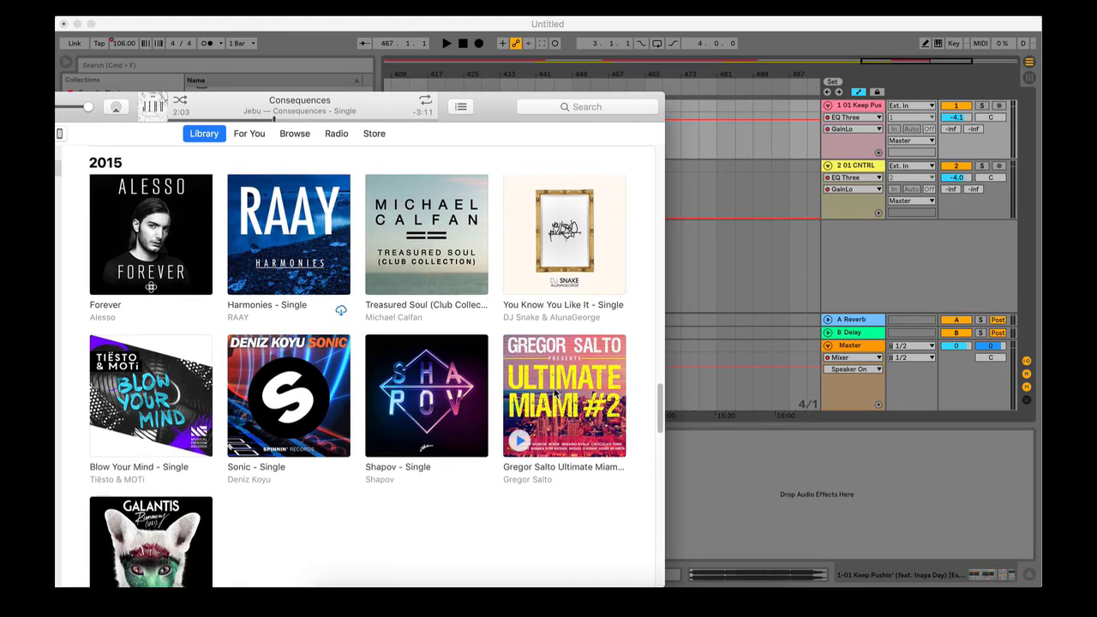
left_click_drag(605, 364, 719, 183)
left_click(769, 28)
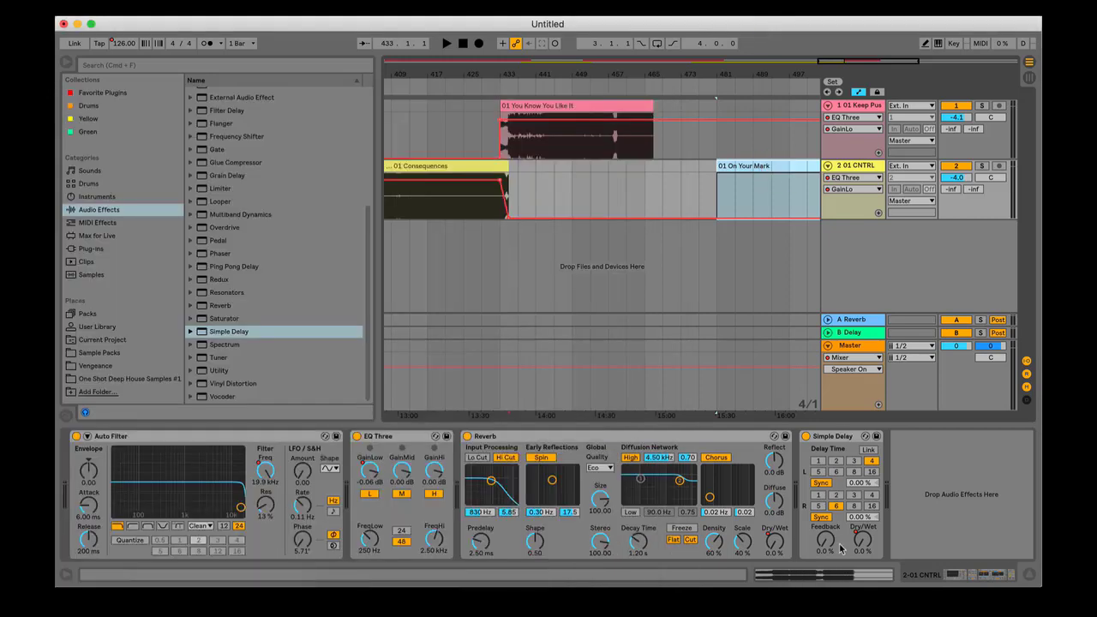
Step: Check the waveform of the 01 On Your Mark clip and move the clip to start at bar 449
left_click(850, 576)
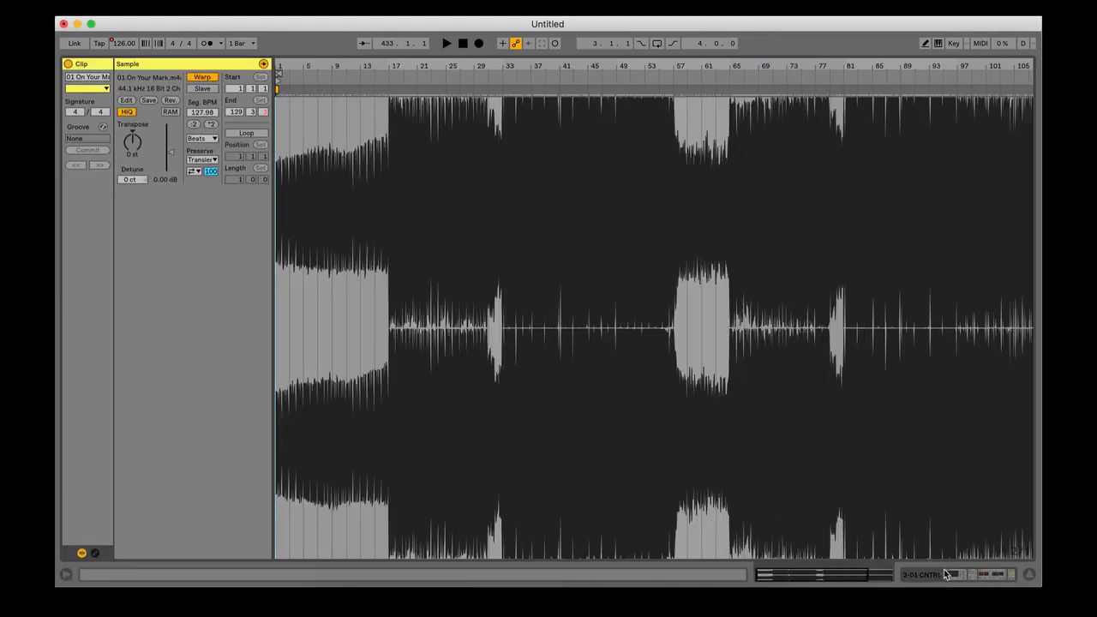
left_click(947, 575)
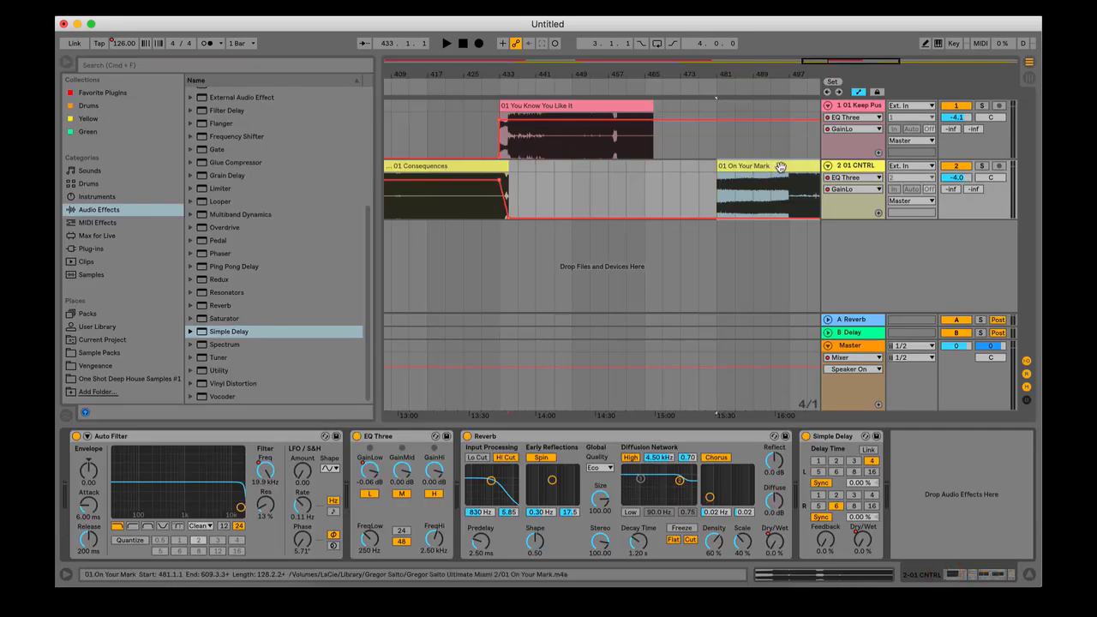
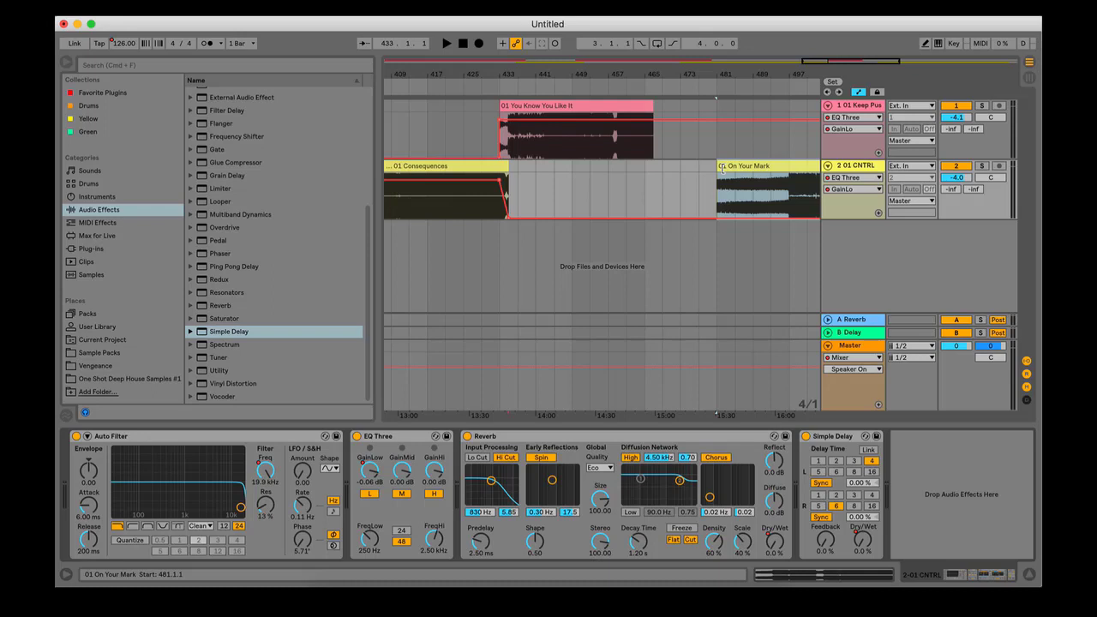
left_click_drag(781, 165, 644, 165)
Step: Pin the 01 On Your Mark clip's drop transient to 17.1.1 with a warp marker and apply Warp From Here (Straight)
double_click(647, 167)
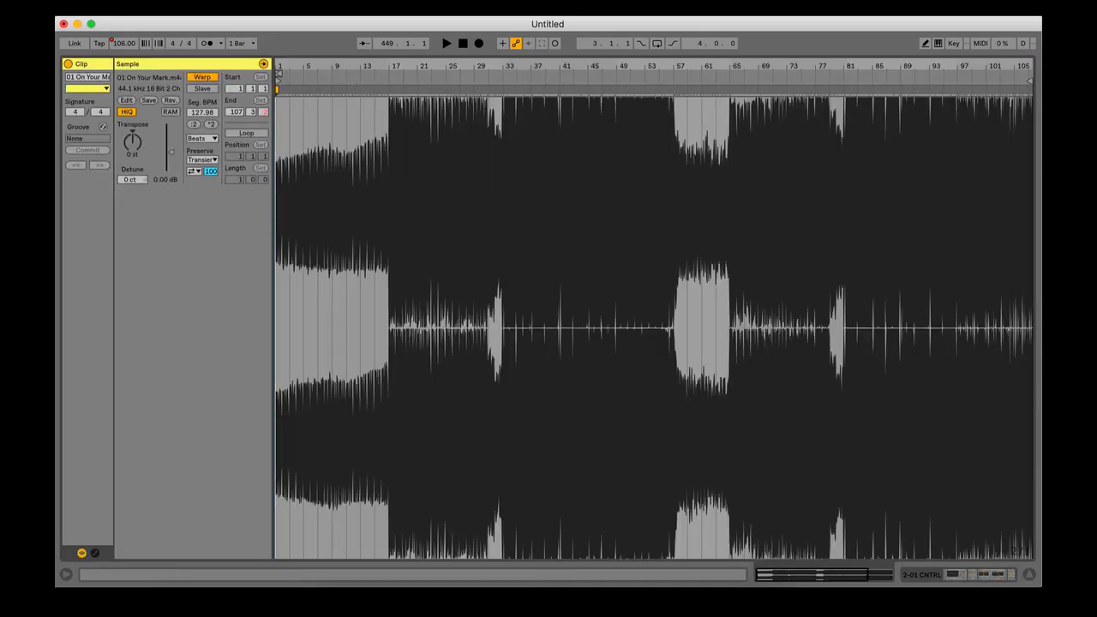
left_click_drag(391, 66, 492, 301)
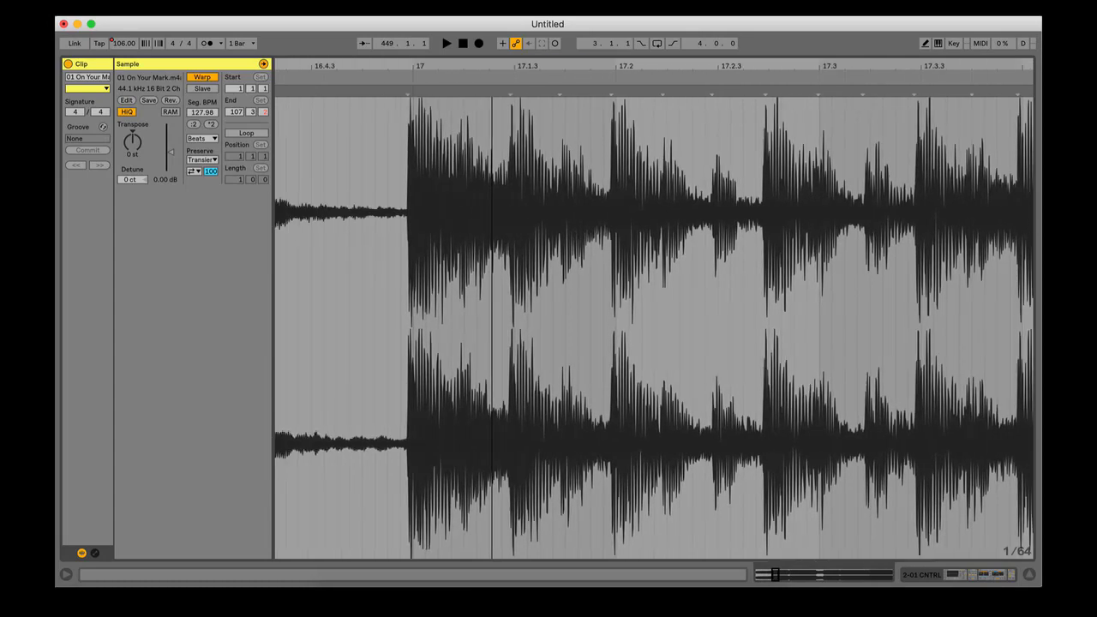
left_click(415, 90)
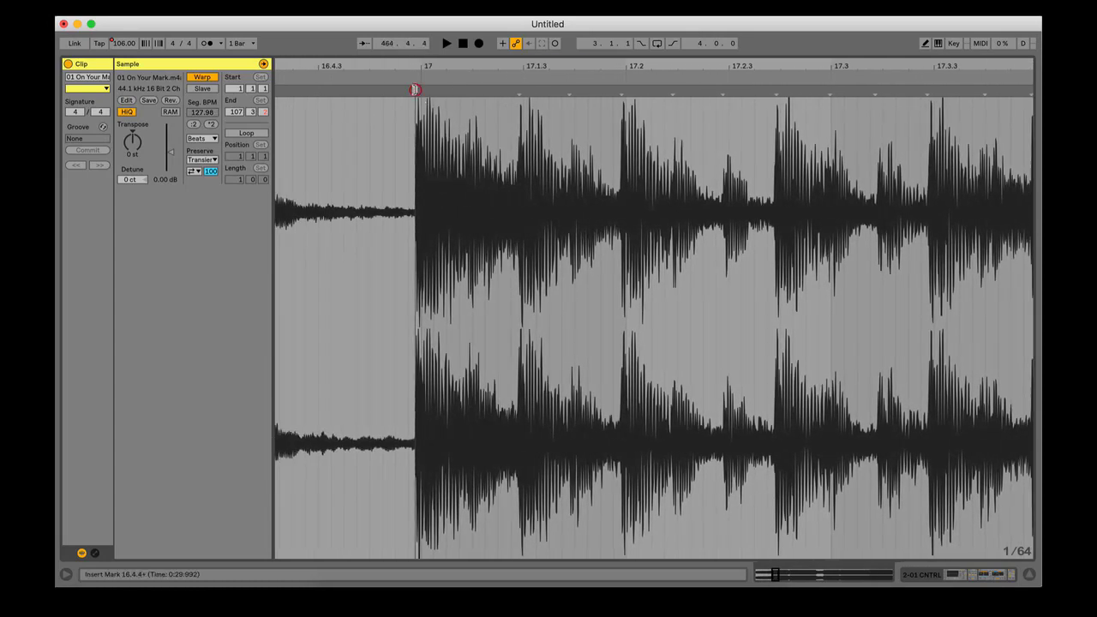
left_click_drag(415, 90, 421, 90)
right_click(421, 90)
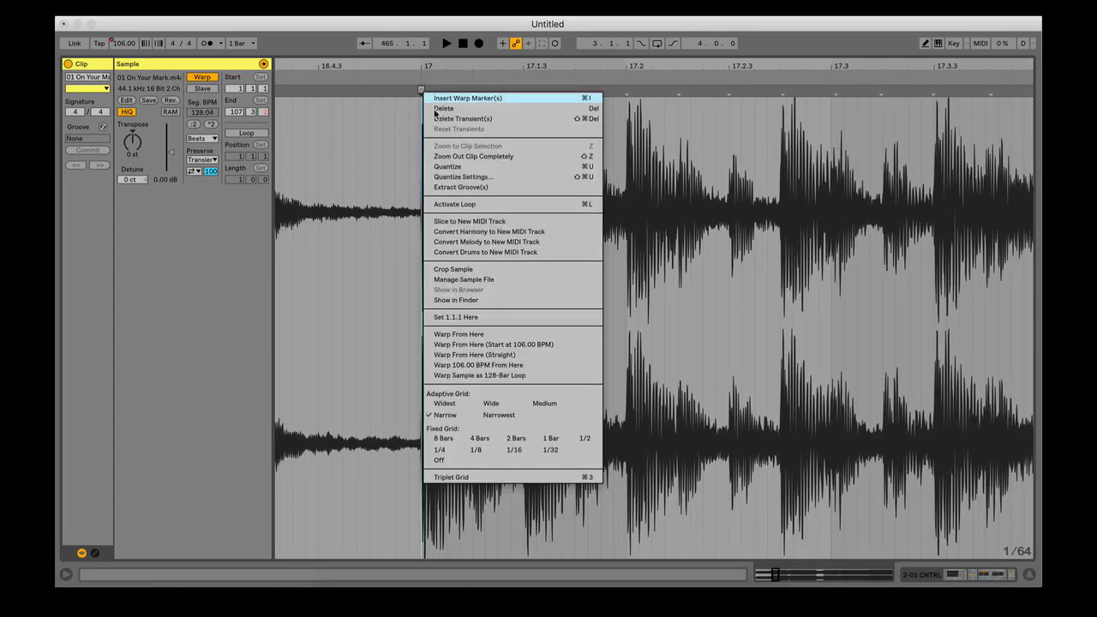
left_click(535, 344)
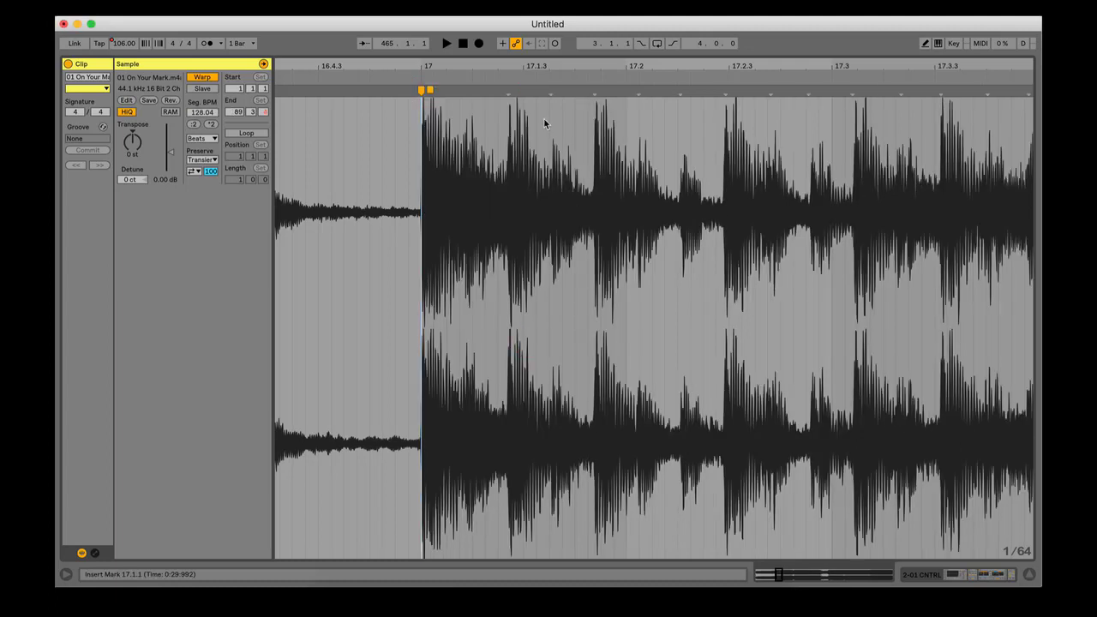
right_click(418, 86)
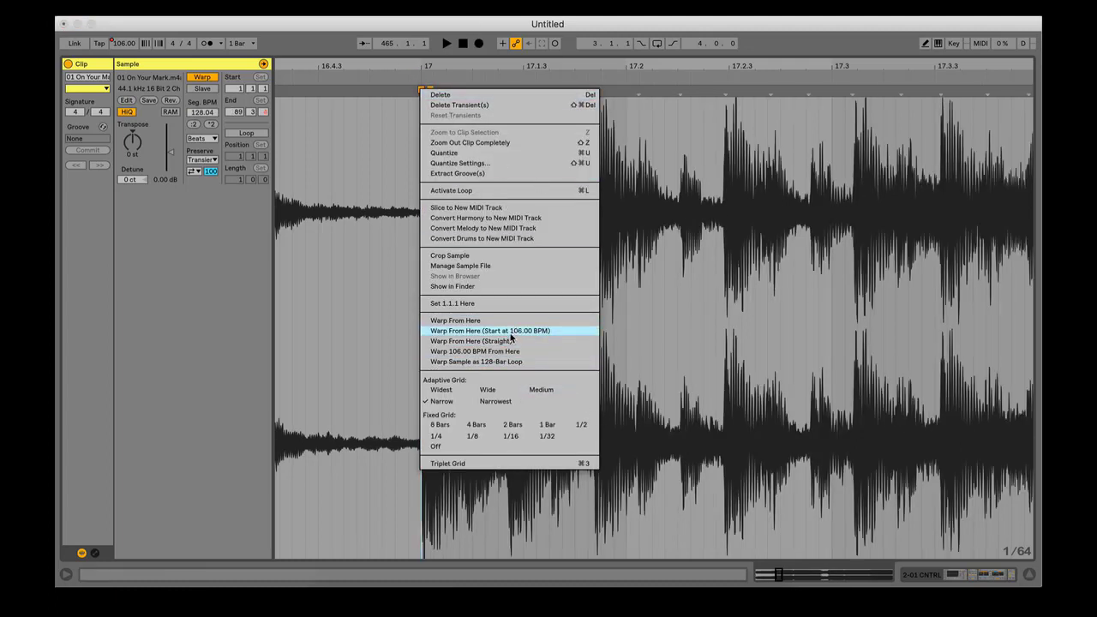
left_click(511, 341)
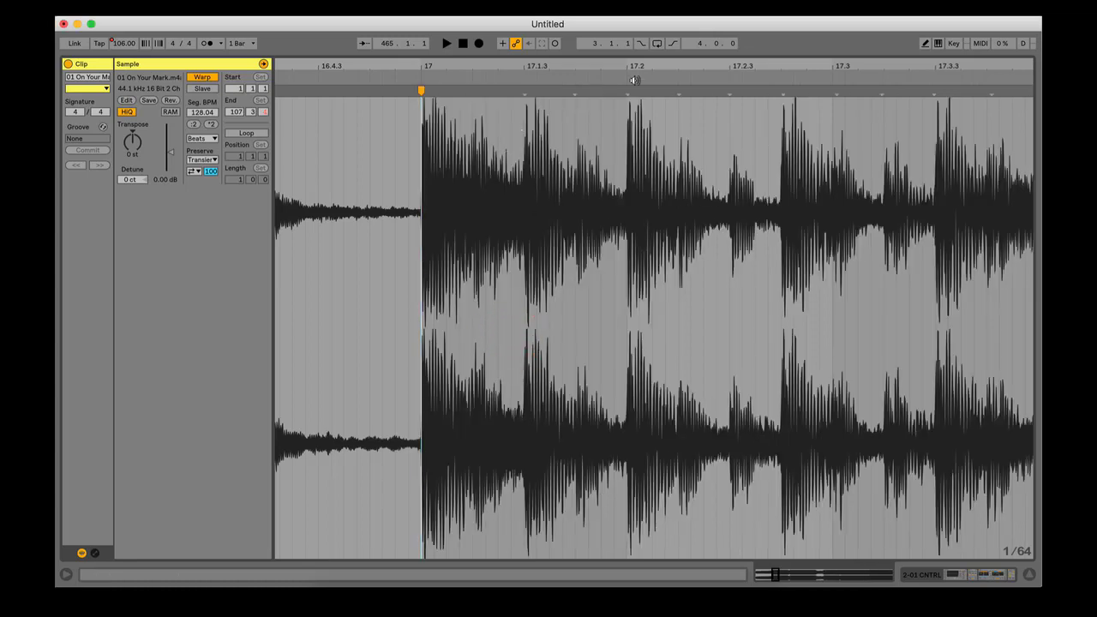
left_click(914, 576)
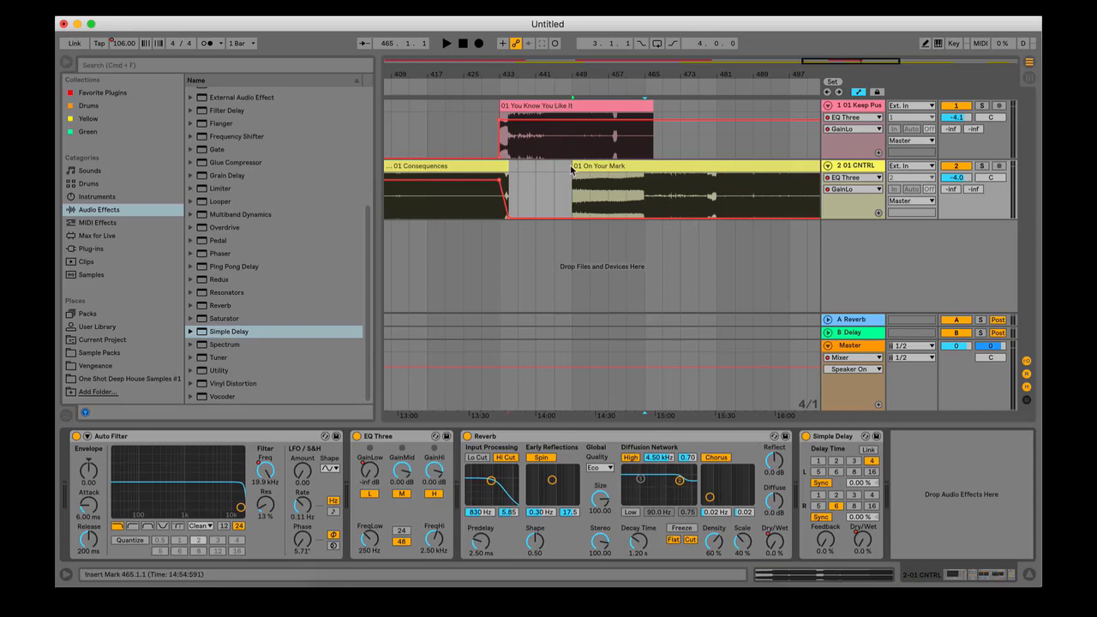
Step: Position the 01 On Your Mark clip so its drop falls at bar 467 and set its start edge to bar 459
left_click_drag(573, 166, 598, 165)
scroll(652, 165, "up", 5)
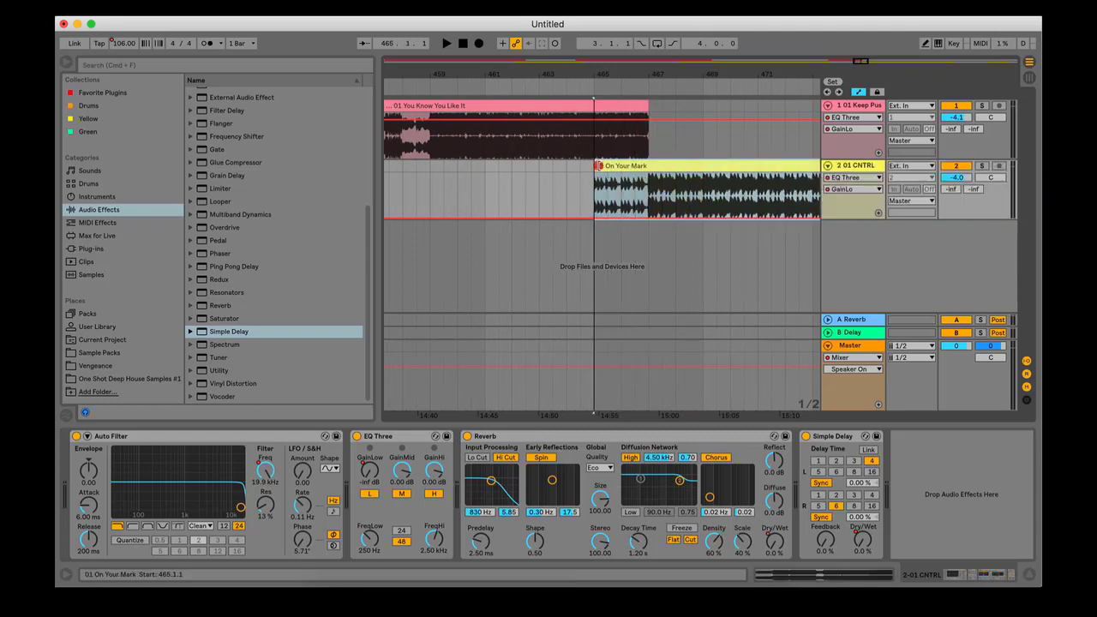
left_click_drag(597, 166, 428, 176)
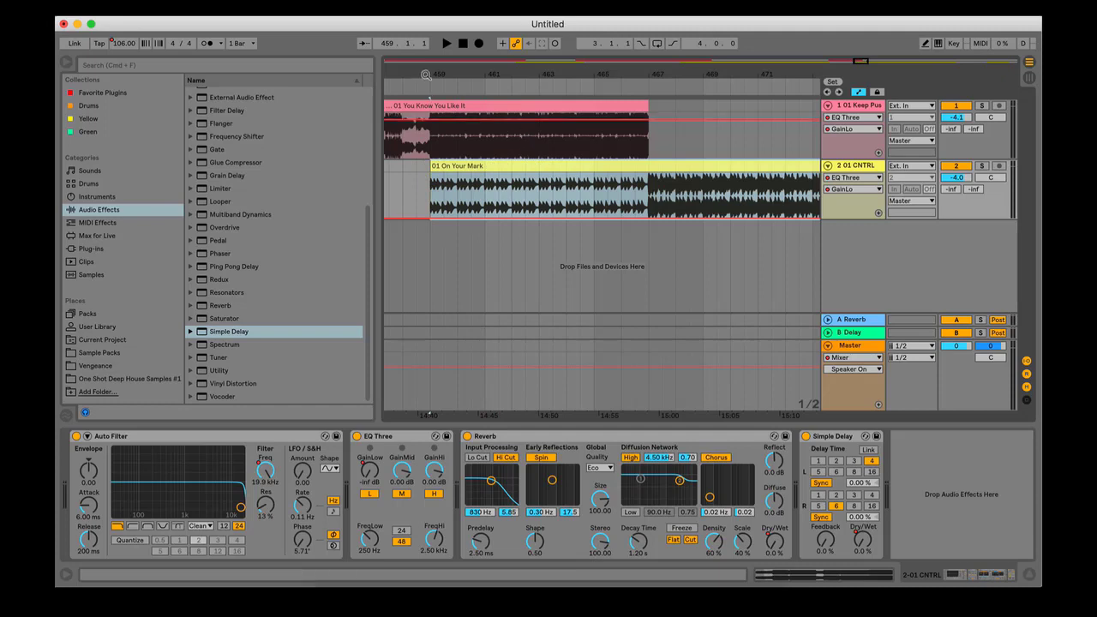
Step: Automate the 01 CNTRL track's EQ Three GainLo from -inf dB at bar 466 up to near 0 dB at bar 467 and play it
left_click_drag(427, 76, 463, 38)
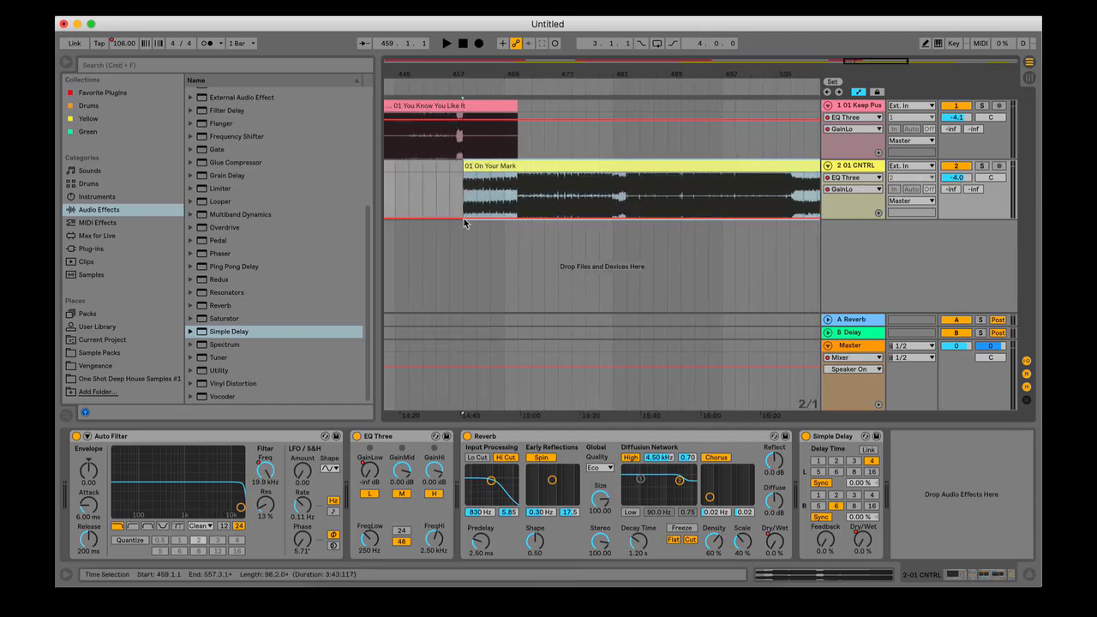
left_click(513, 219)
left_click_drag(525, 76, 521, 138)
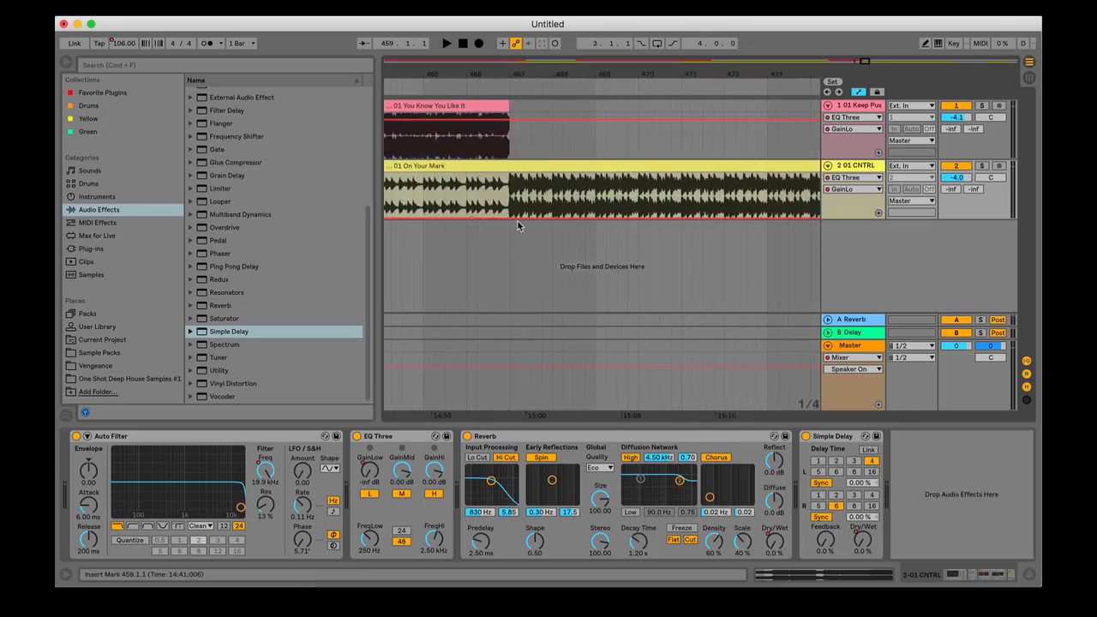
left_click_drag(510, 221, 511, 180)
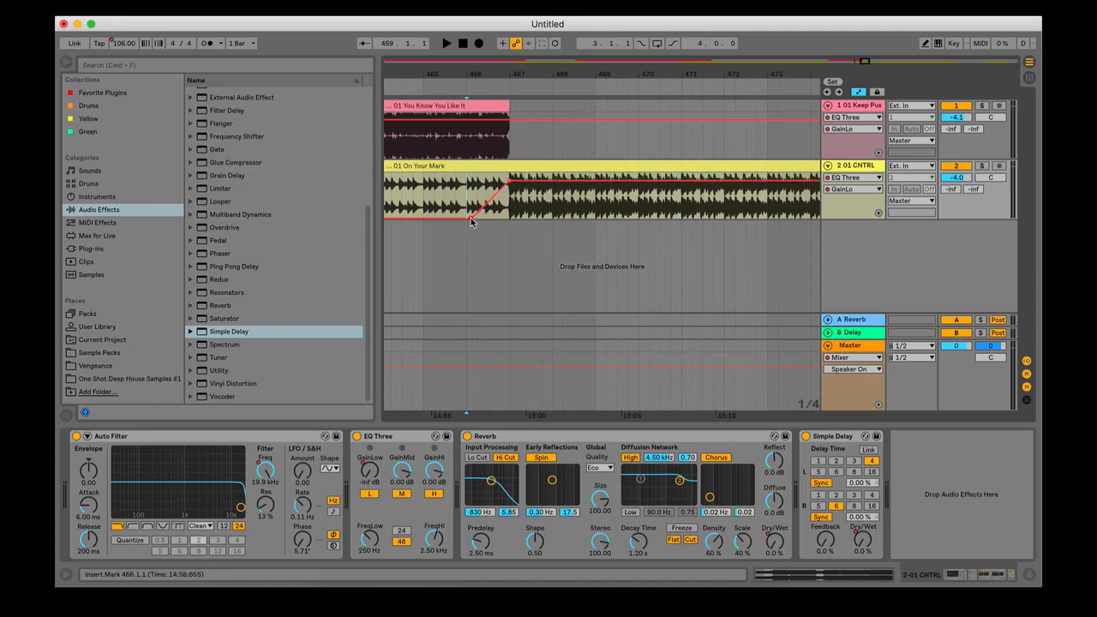
left_click_drag(470, 220, 480, 219)
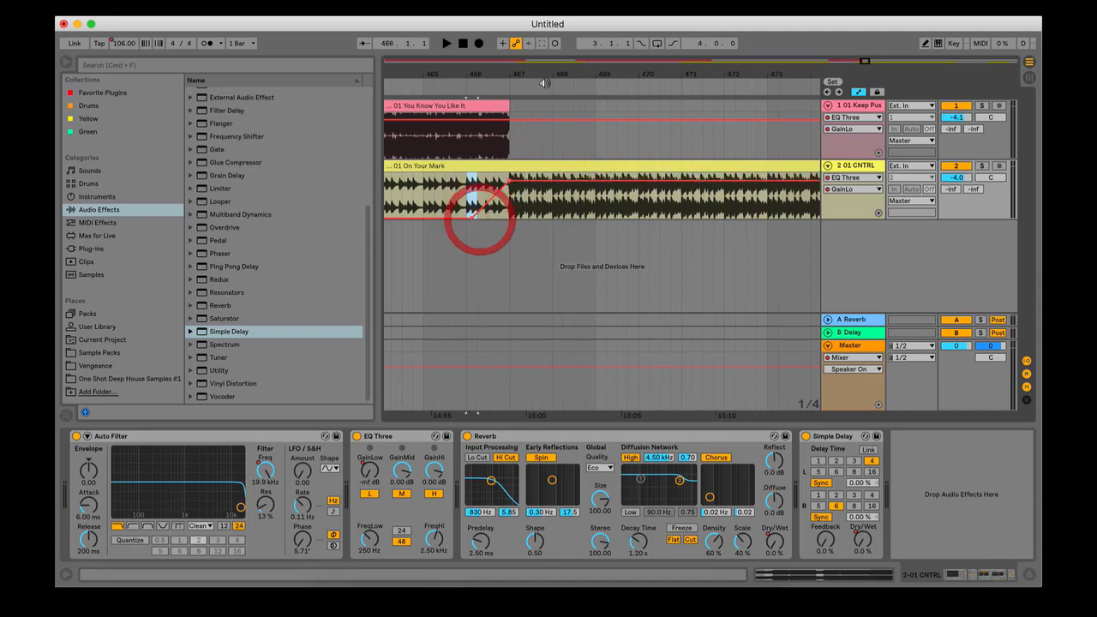
left_click(444, 86)
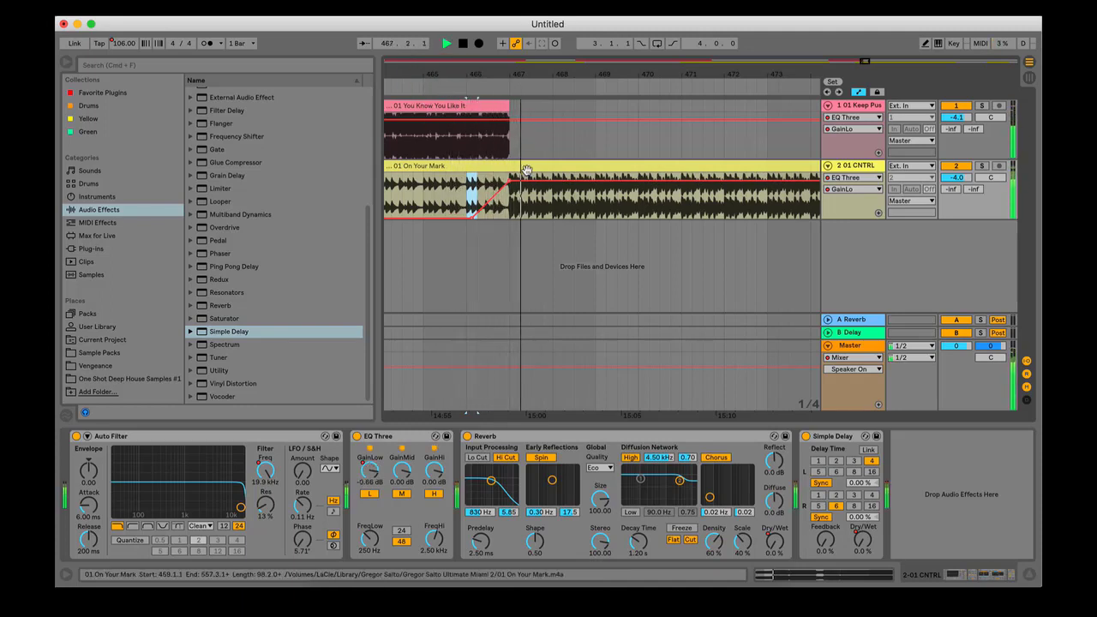
key("space")
left_click(486, 187)
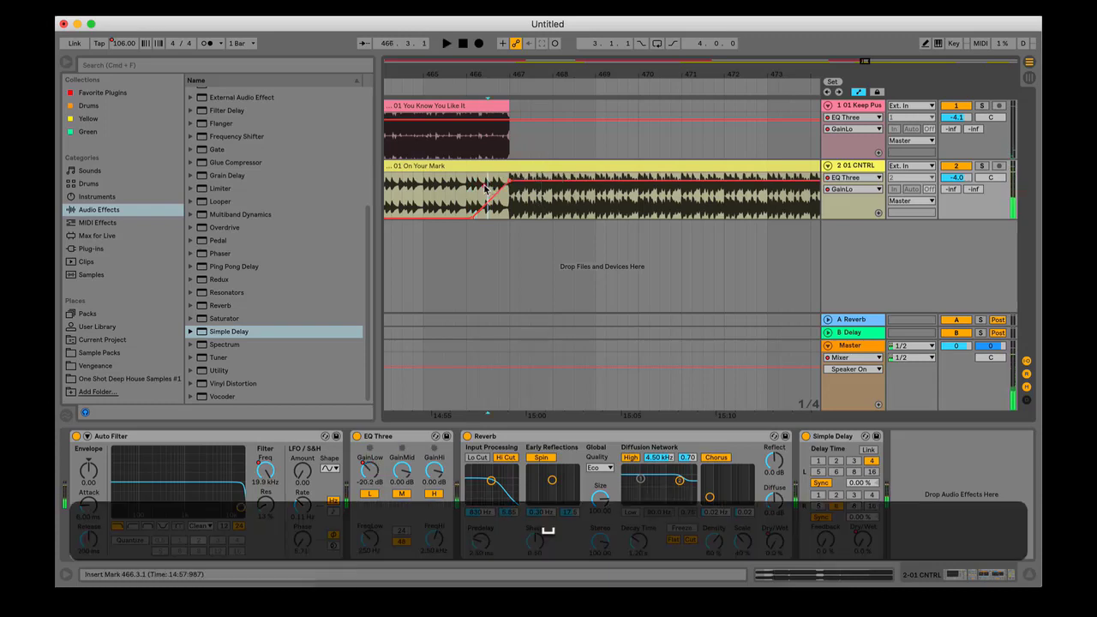
Step: Shift the 01 On Your Mark clip earlier on the 01 CNTRL track so it starts at bar 443
left_click_drag(509, 74, 502, 37)
left_click_drag(722, 167, 522, 165)
left_click_drag(444, 74, 562, 52)
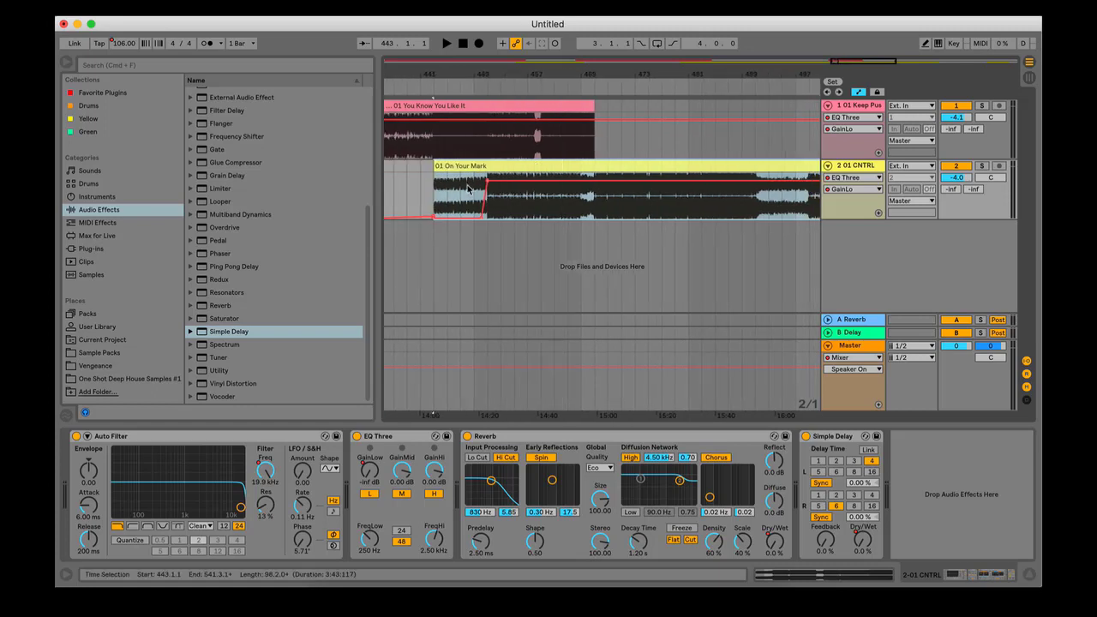
Step: Move the 01 CNTRL track's GainLo rise to bar 467 and trim the 01 On Your Mark clip's start to bar 459
left_click_drag(488, 181, 594, 180)
left_click_drag(483, 216, 594, 217)
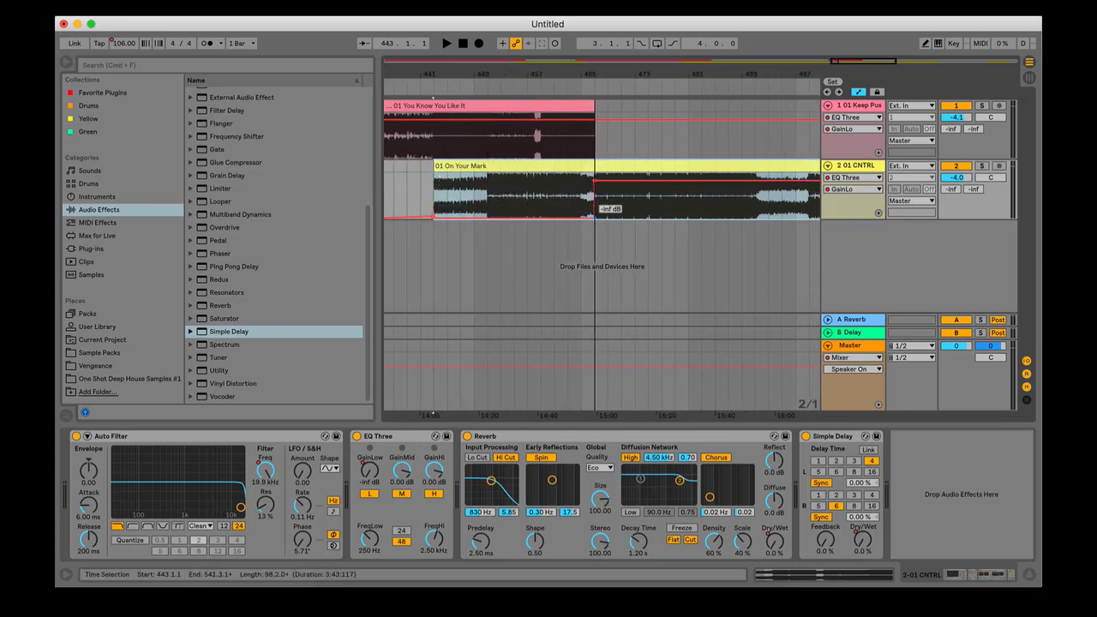
left_click_drag(434, 165, 541, 165)
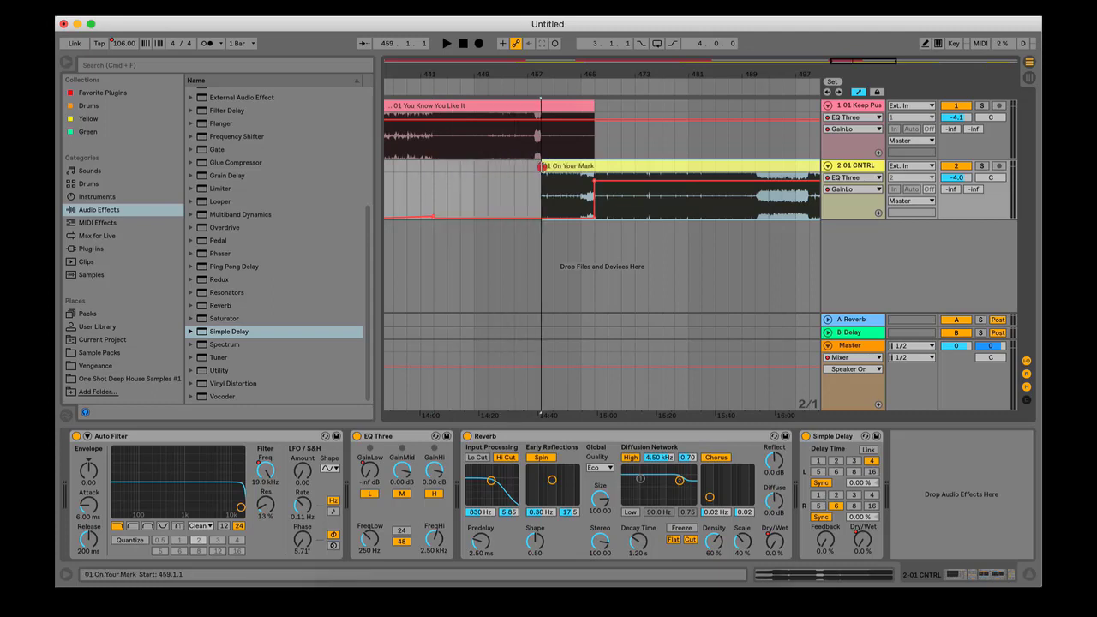
Step: Play the transition into 01 On Your Mark from just before bar 459
left_click(534, 87)
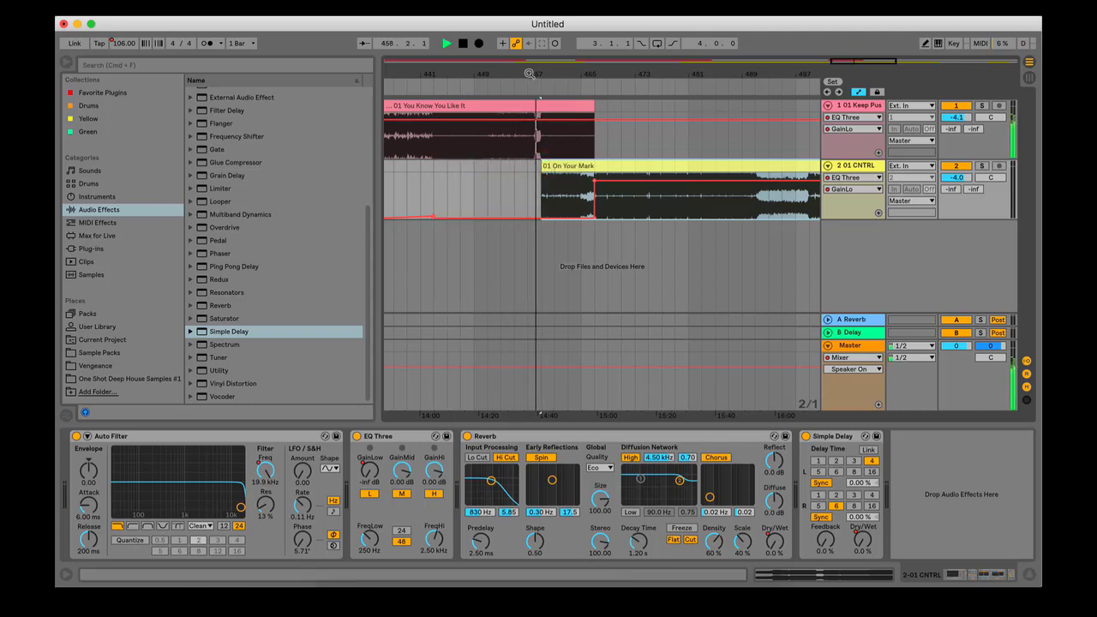
left_click_drag(546, 74, 446, 124)
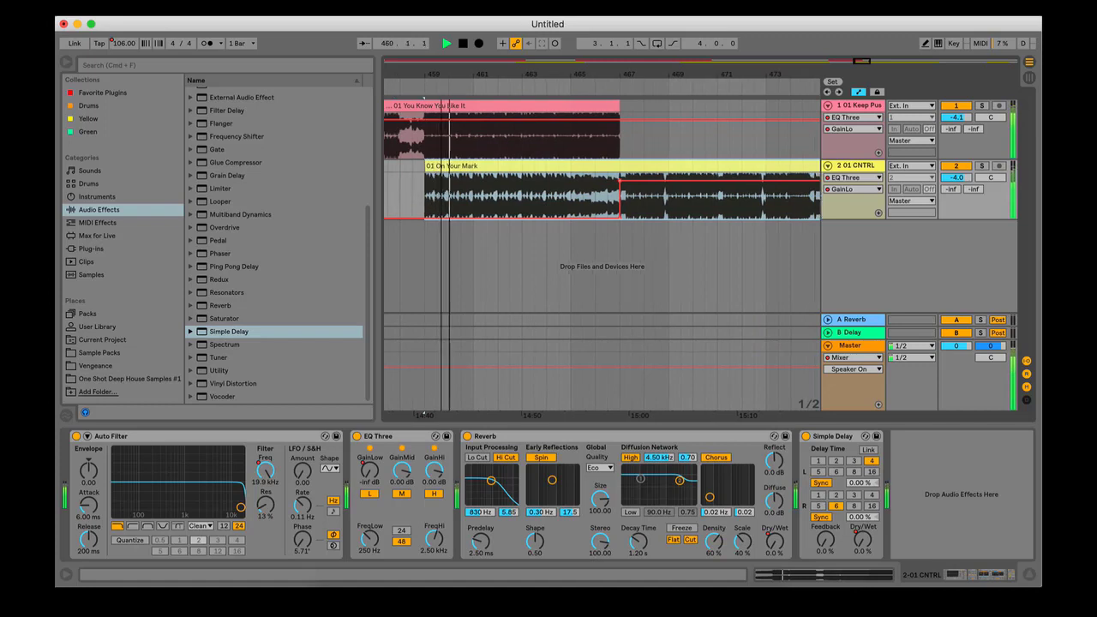
key("space")
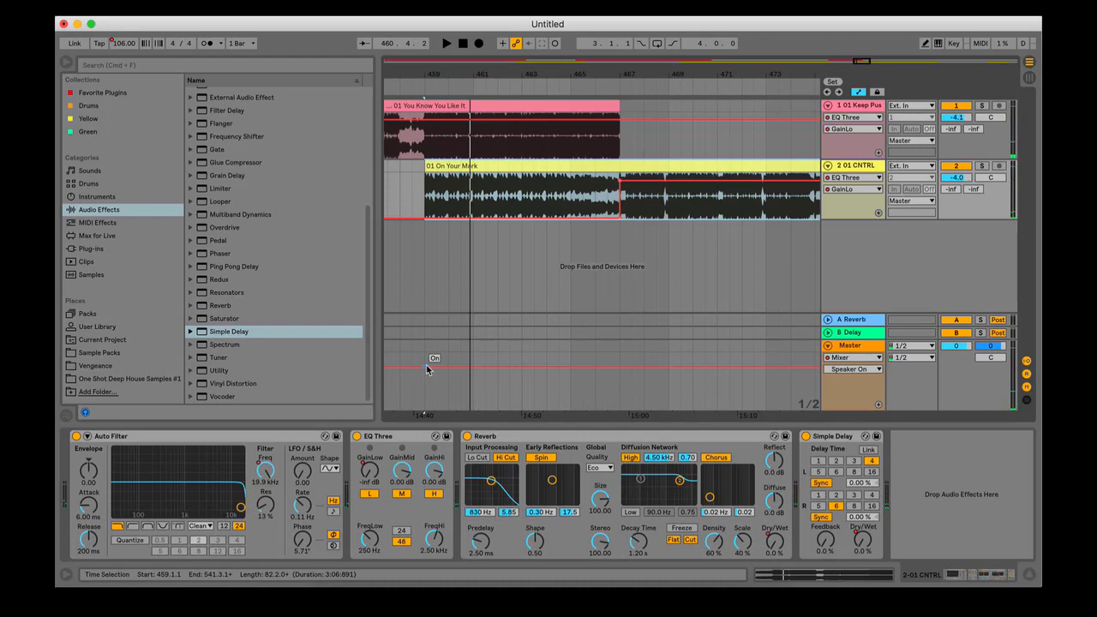
Step: Automate the master's Song Tempo to ramp from 106 BPM at bar 459 up to 126 BPM at bar 467
left_click(859, 358)
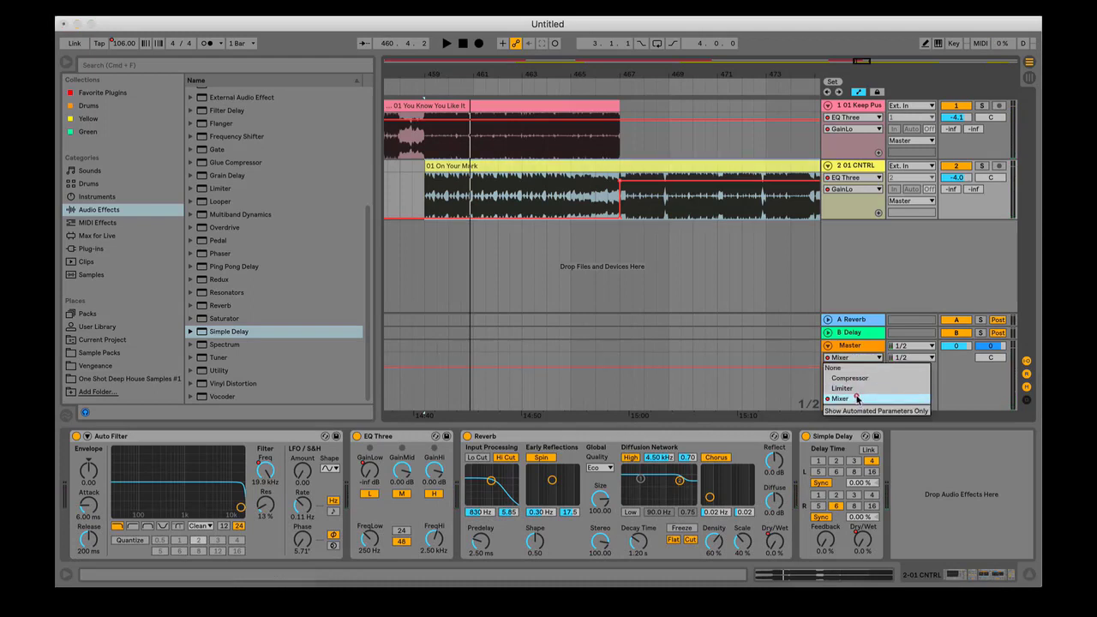
left_click(842, 323)
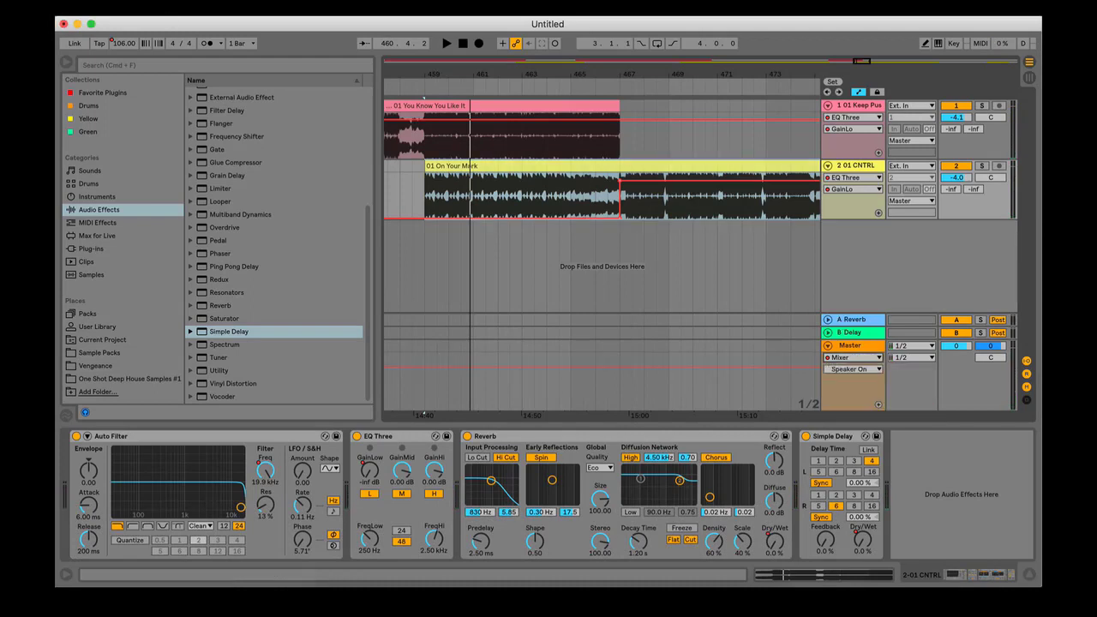
right_click(124, 43)
left_click(137, 50)
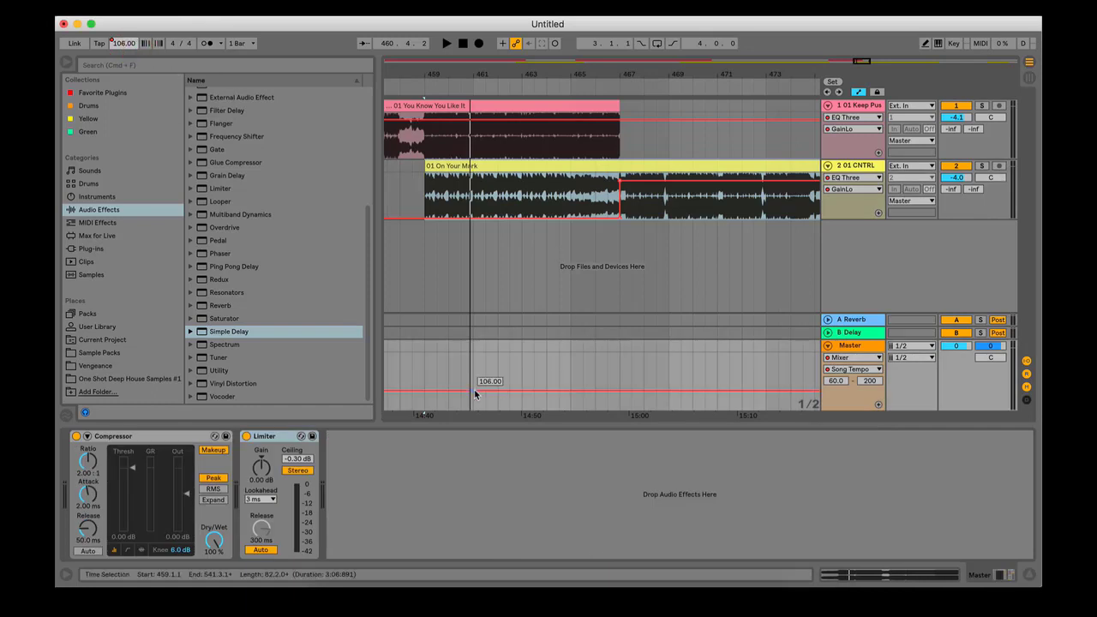
left_click(424, 394)
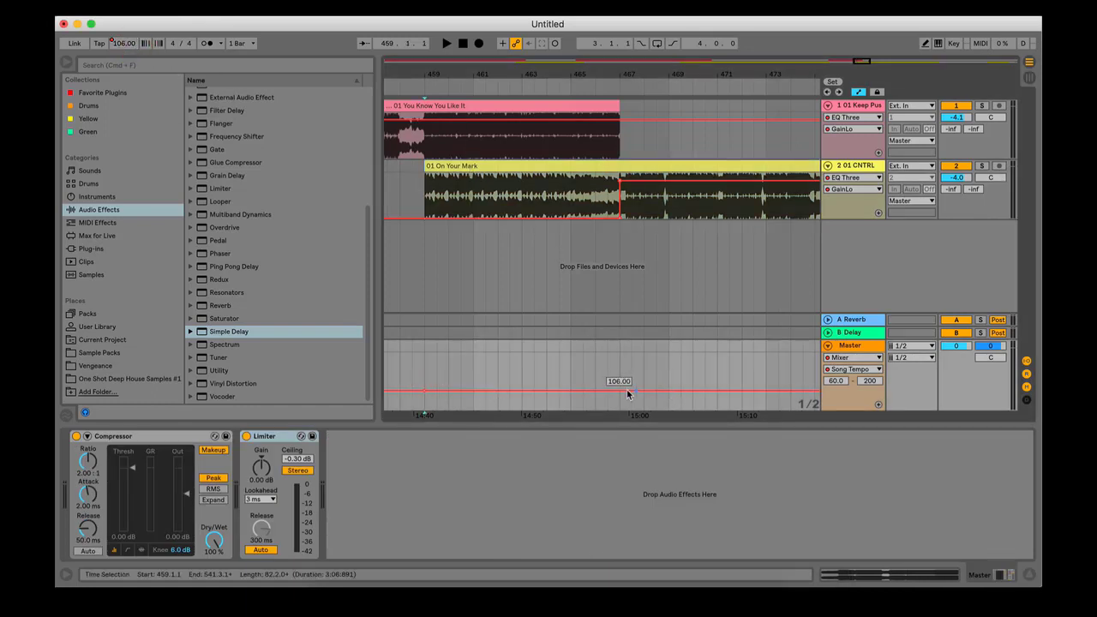
left_click_drag(620, 390, 620, 384)
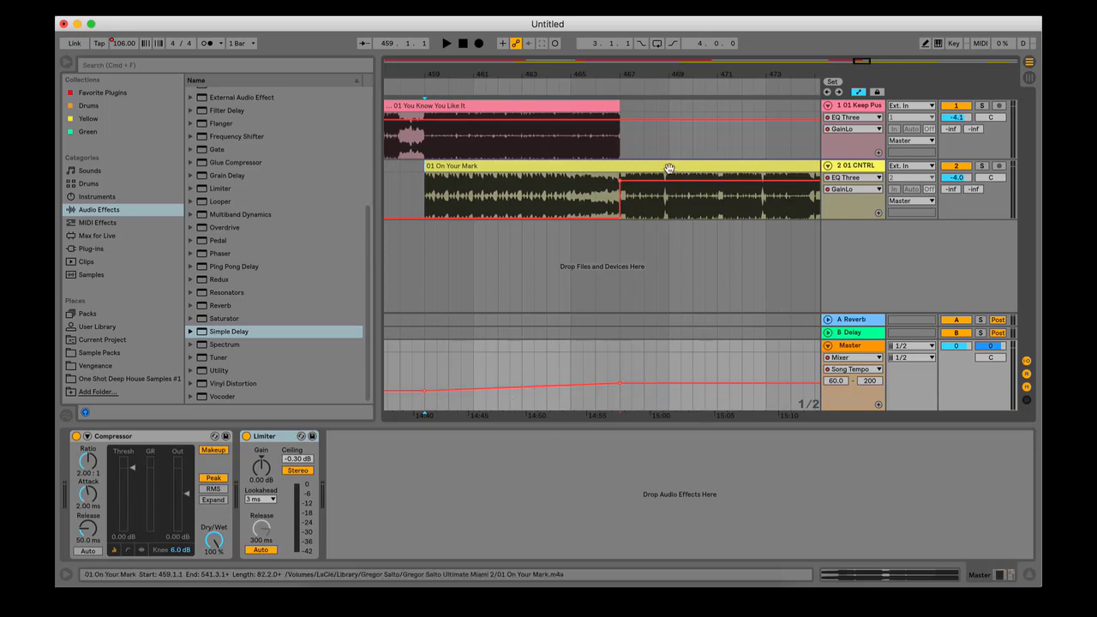
Step: Play the transition and automate the 01 Keep Pushin' track's GainLo to fall gradually from bar 459 to bar 467
key("space")
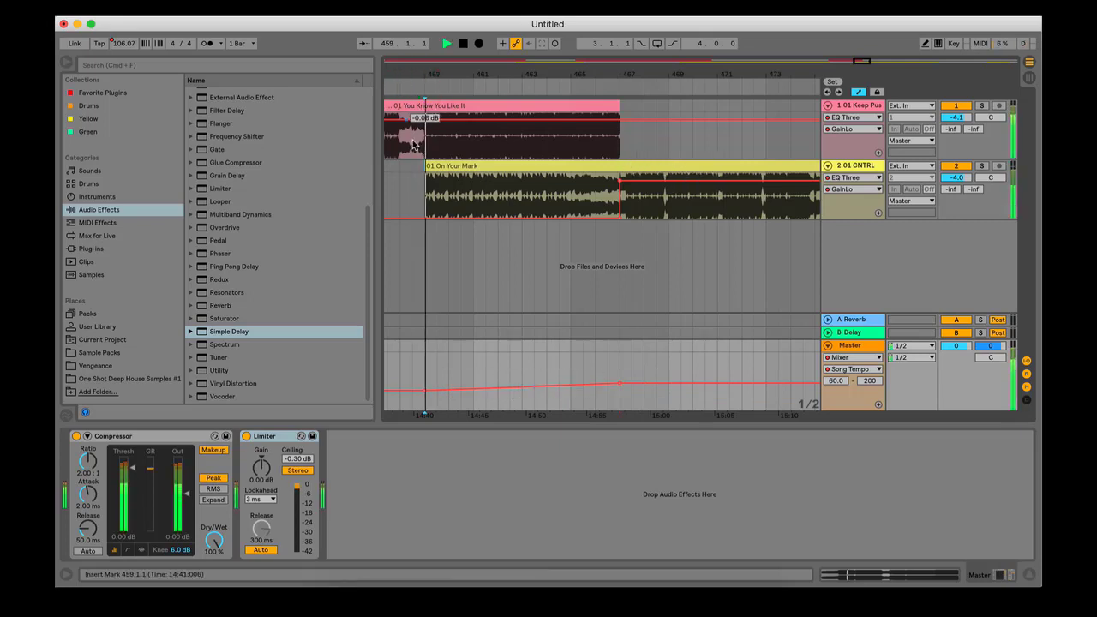
key("space")
key("space")
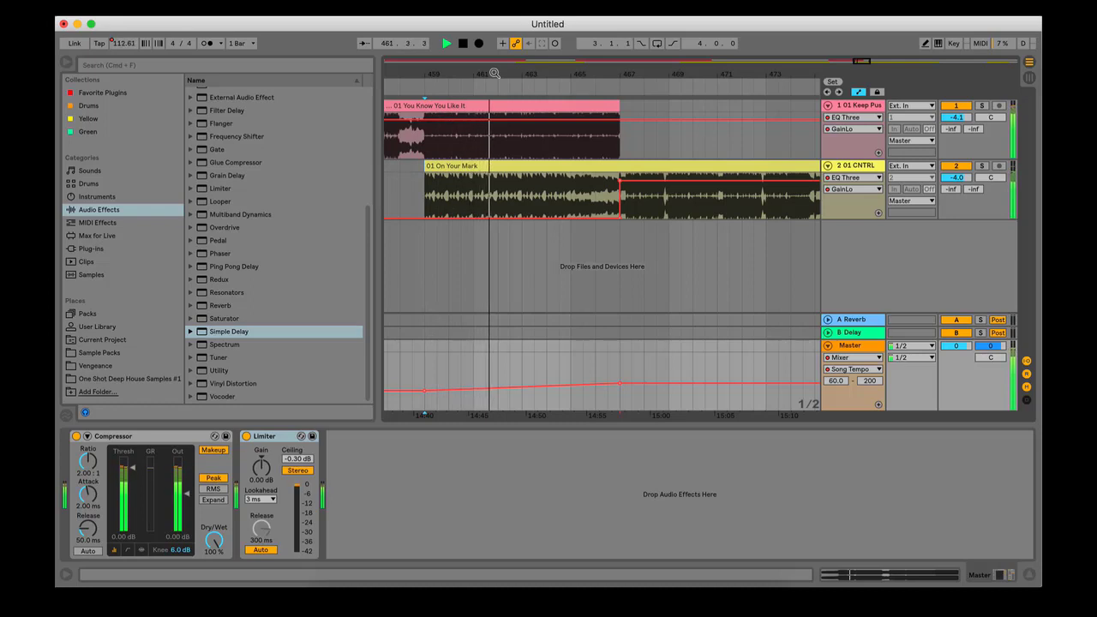
left_click(611, 121)
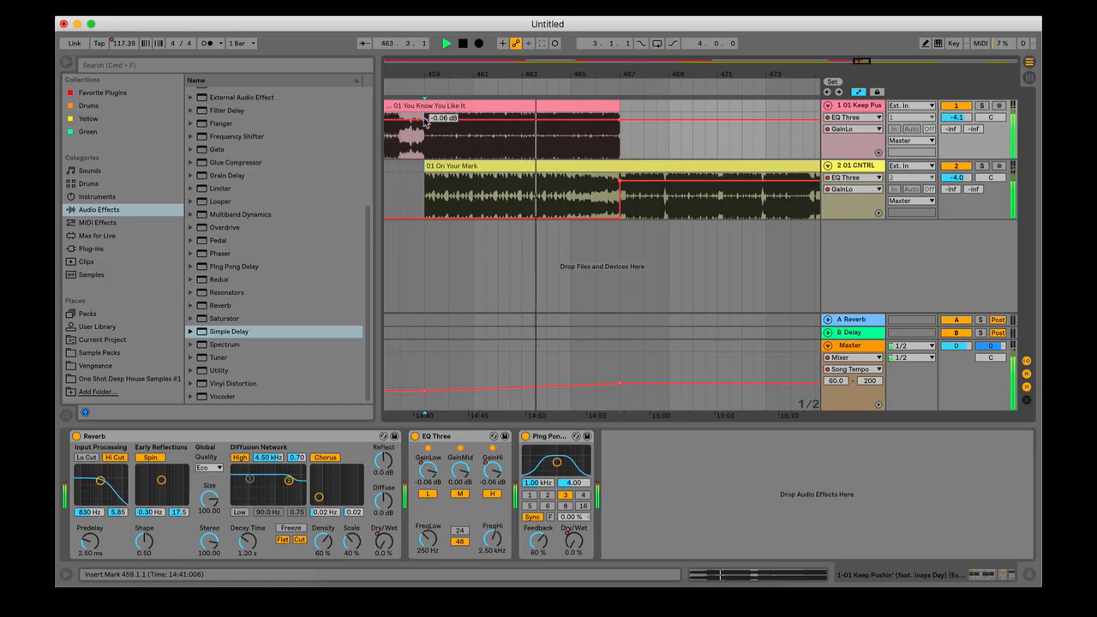
left_click_drag(619, 120, 619, 144)
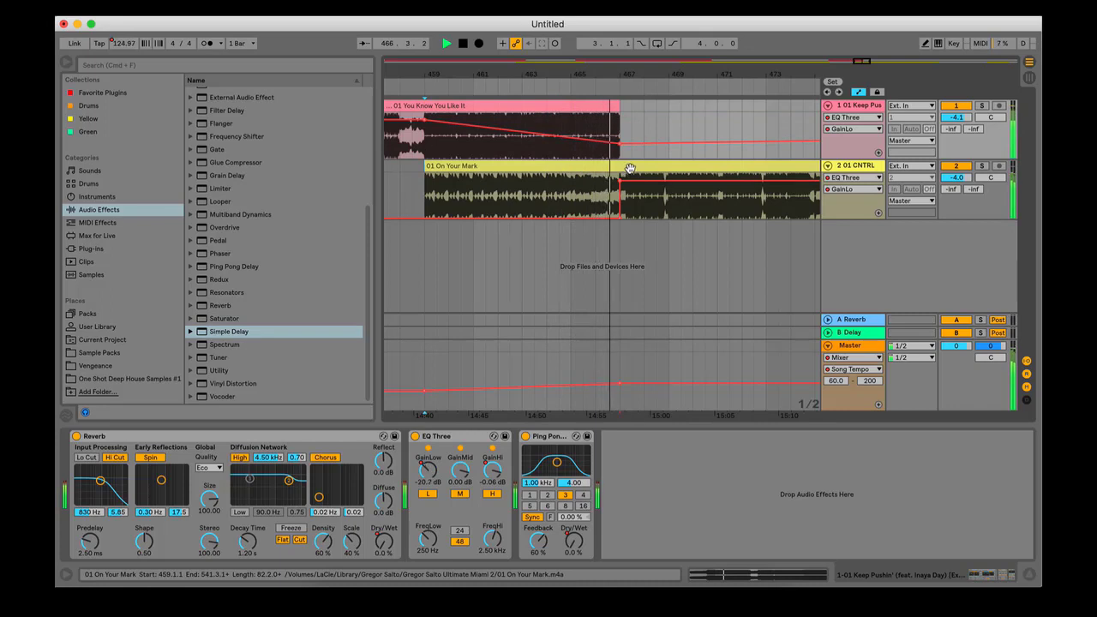
key("space")
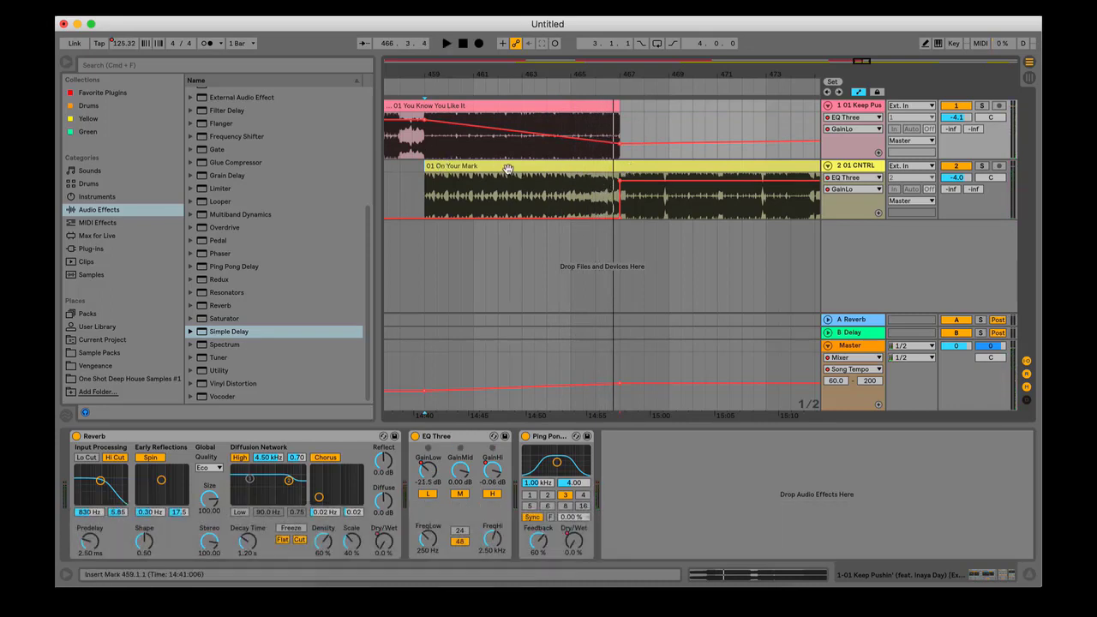
Step: Shift the 01 On Your Mark clip later to bar 461, extend its start back to bar 459, and play the overlap
left_click_drag(516, 168, 551, 169)
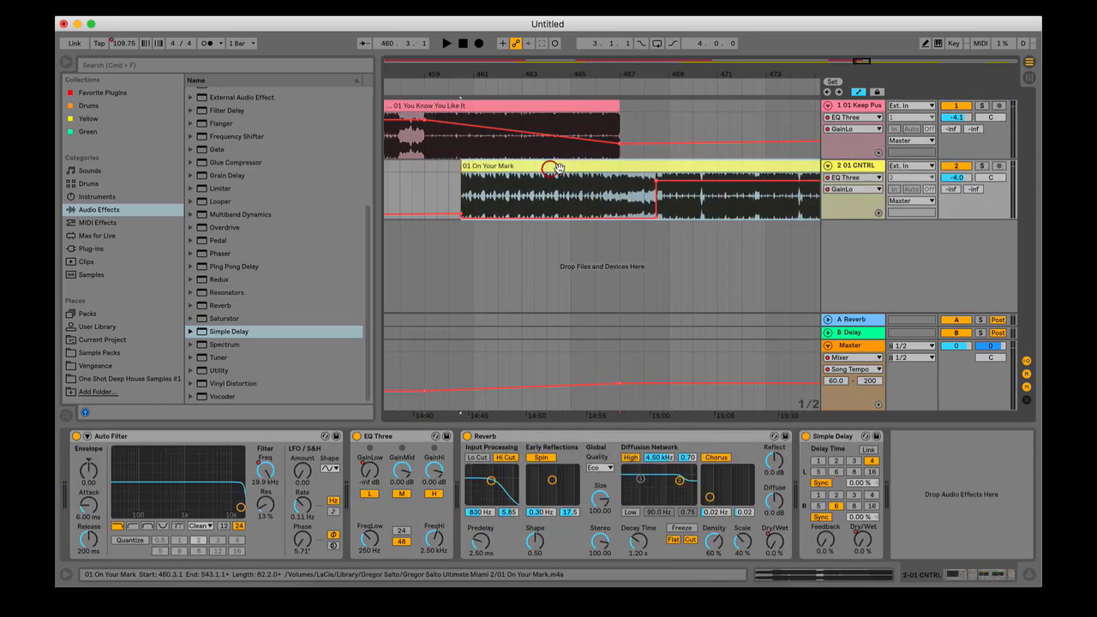
left_click(614, 89)
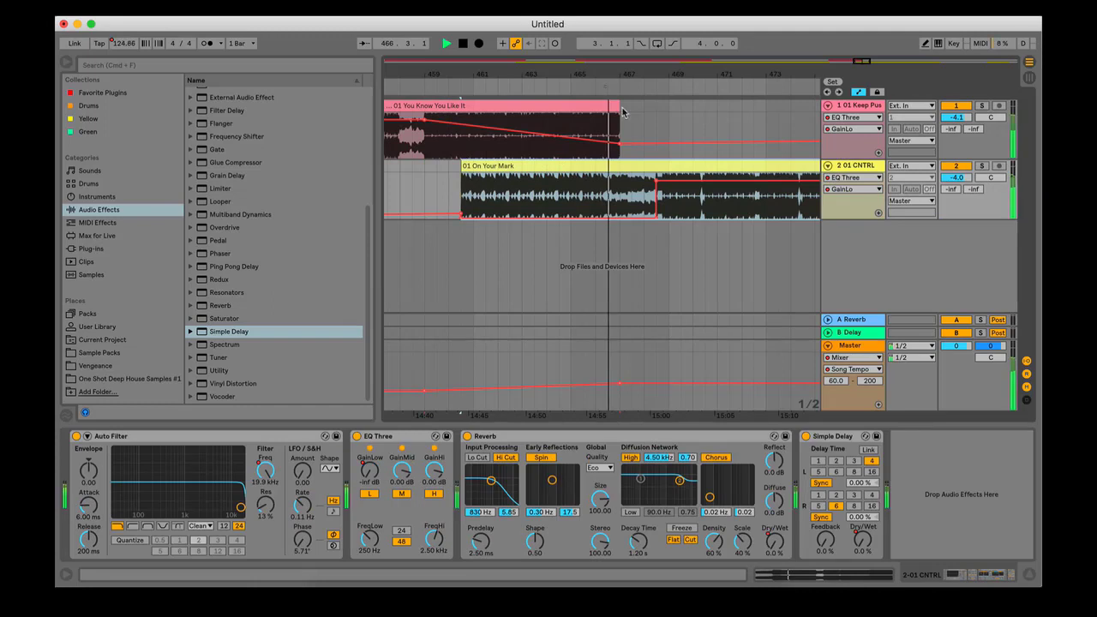
key("space")
left_click_drag(599, 167, 610, 168)
left_click(611, 93)
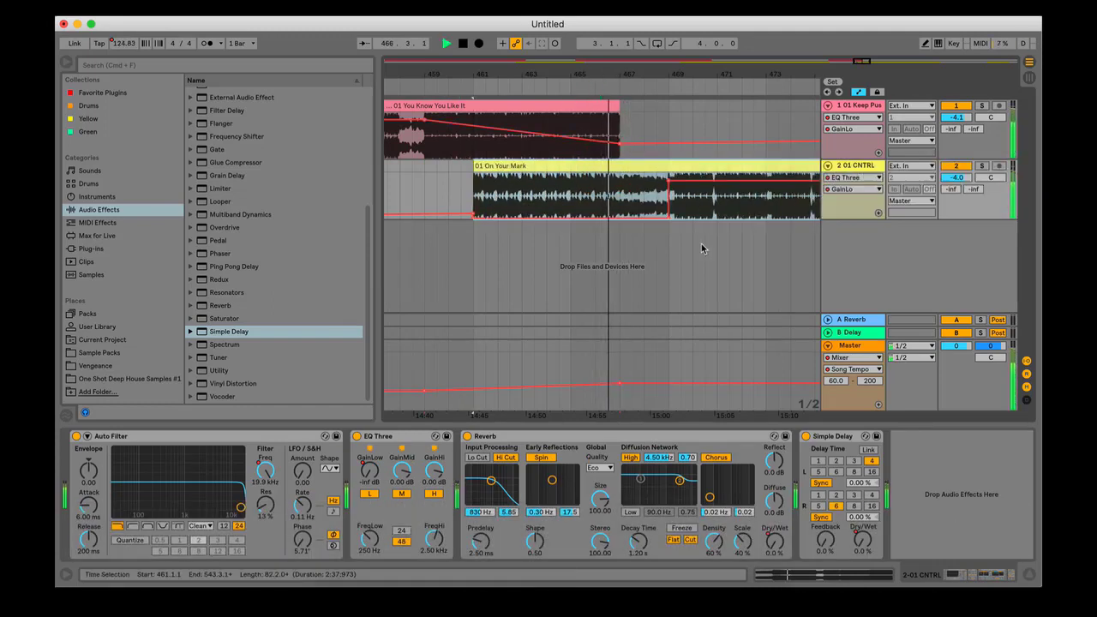
left_click_drag(480, 167, 417, 167)
left_click(410, 91)
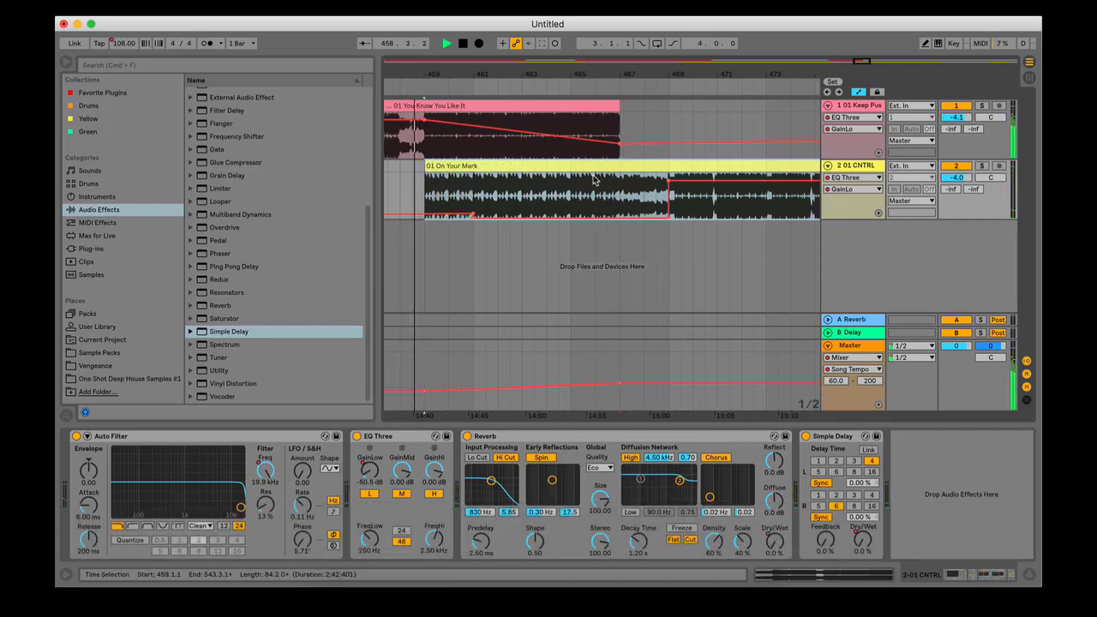
Step: Reshape the 01 CNTRL track's GainLo rise into an upward-bowed curve from -inf dB at bar 461 to near 0 dB at bar 467
left_click(472, 215)
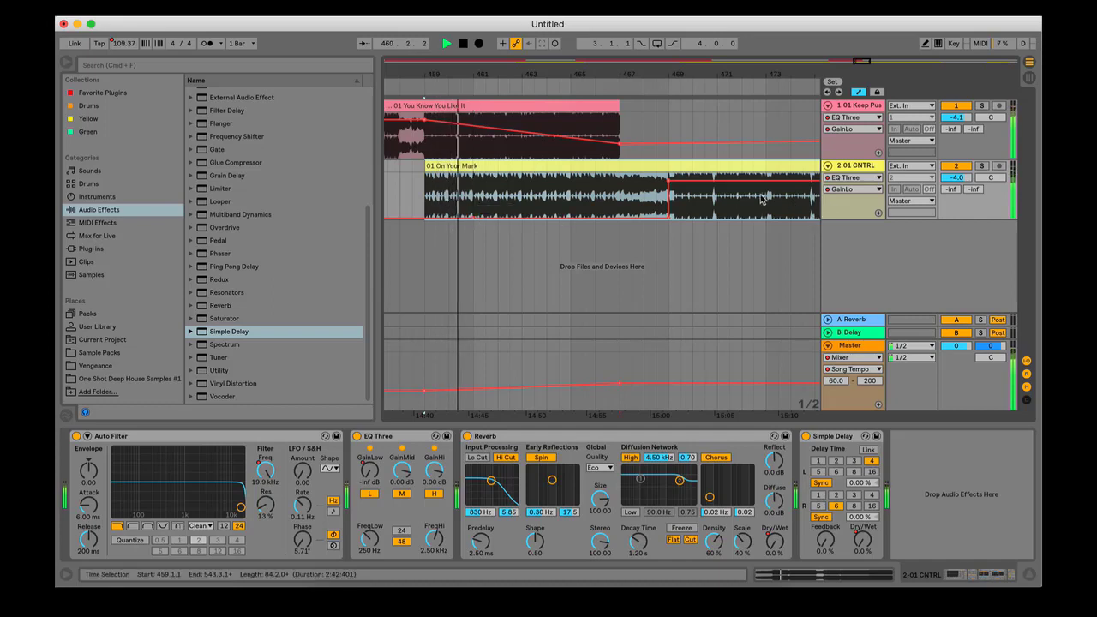
left_click_drag(668, 180, 613, 183)
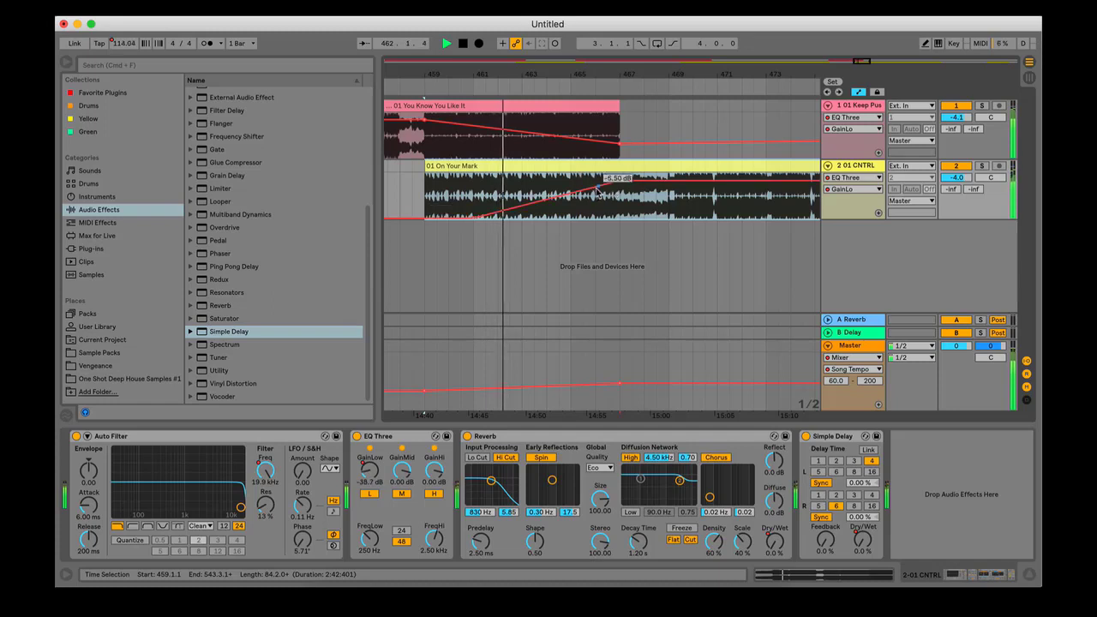
key("alt")
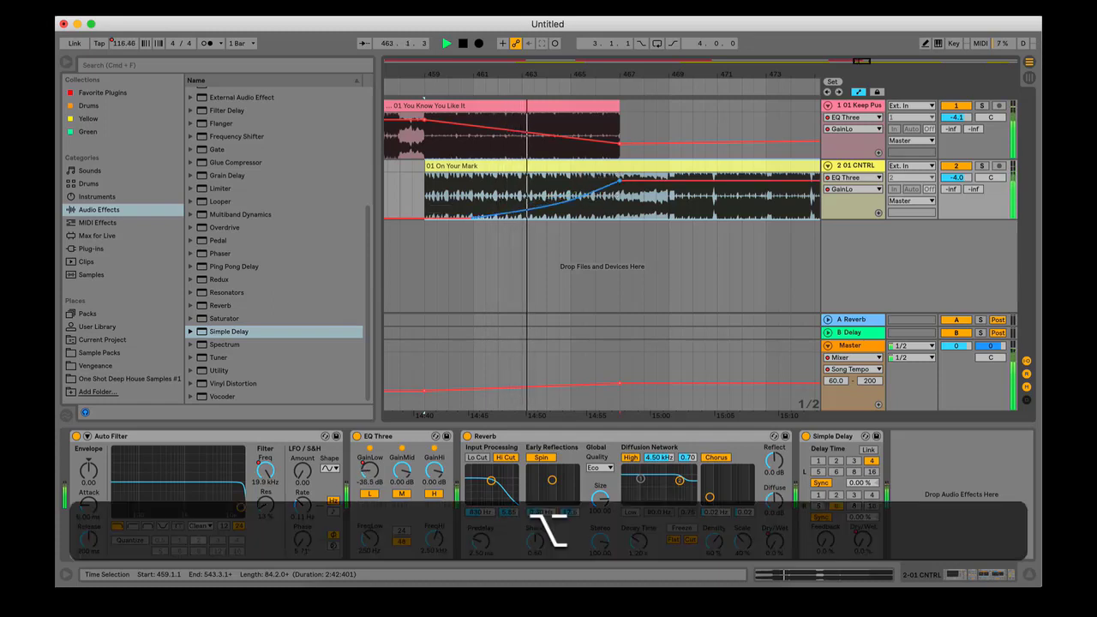
left_click_drag(581, 194, 580, 186)
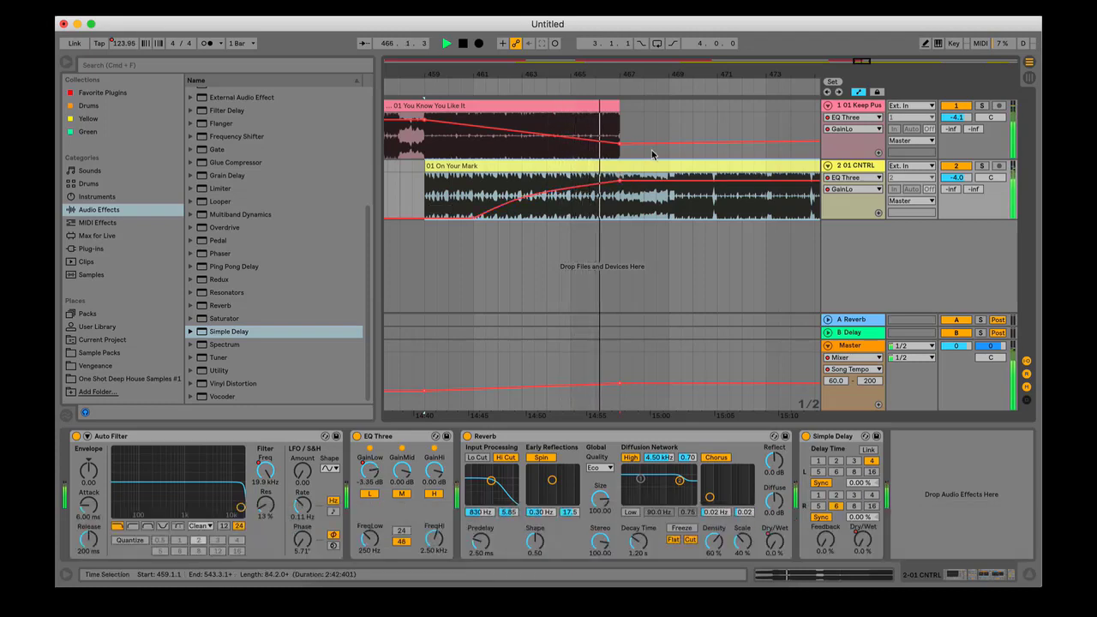
mouse_move(624, 146)
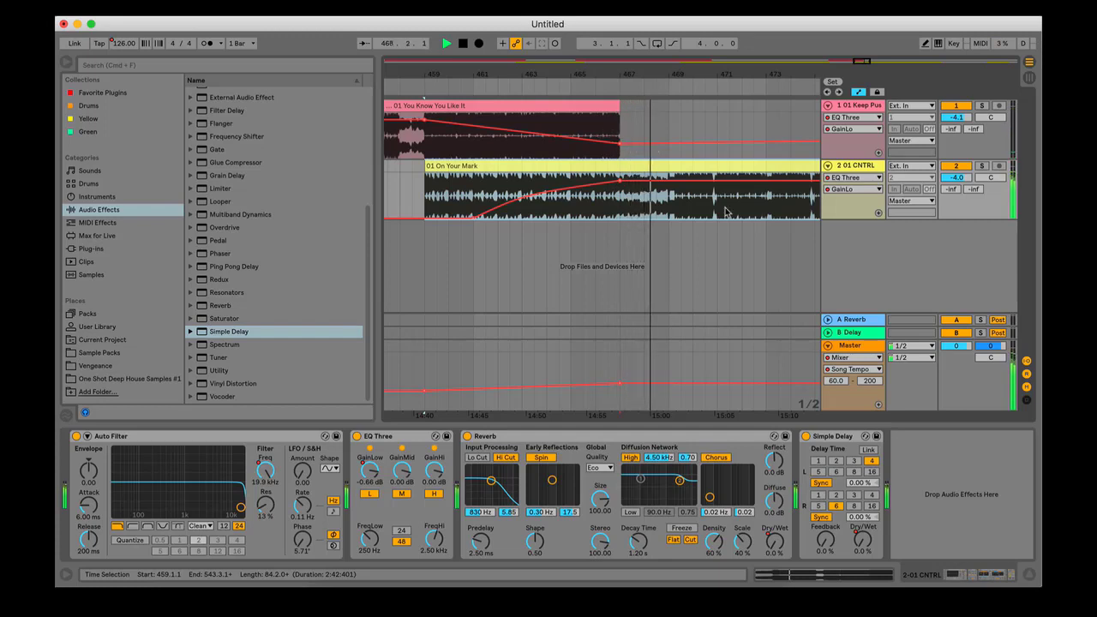
Step: Play the mix from before bar 449 to listen to the transition from 01 You Know You Like It into 01 On Your Mark
left_click_drag(674, 74, 531, 12)
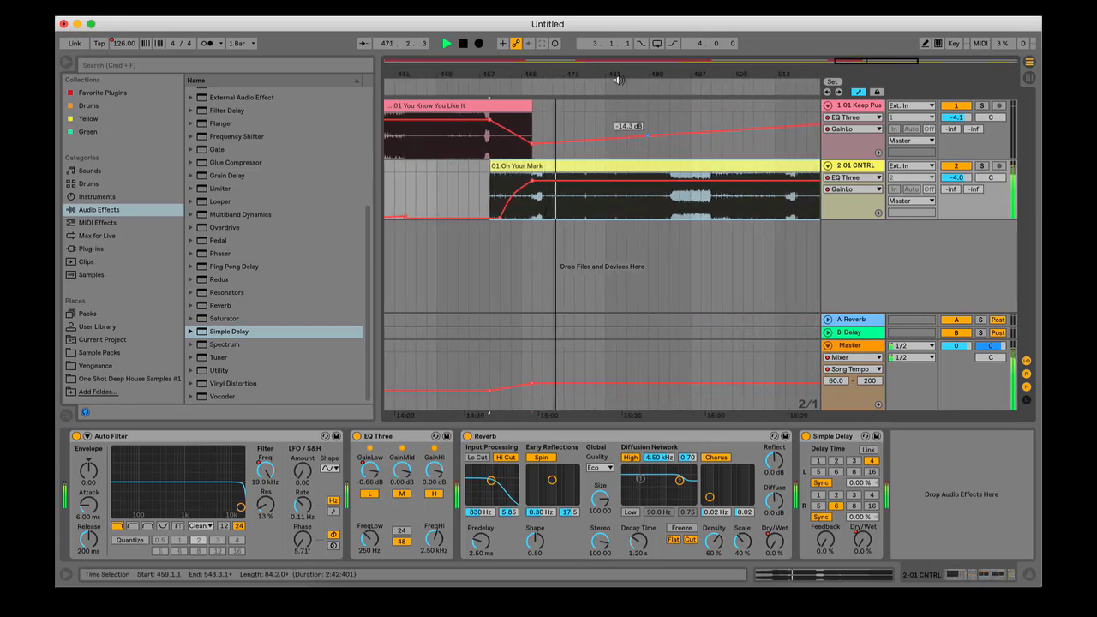
left_click_drag(617, 76, 601, 48)
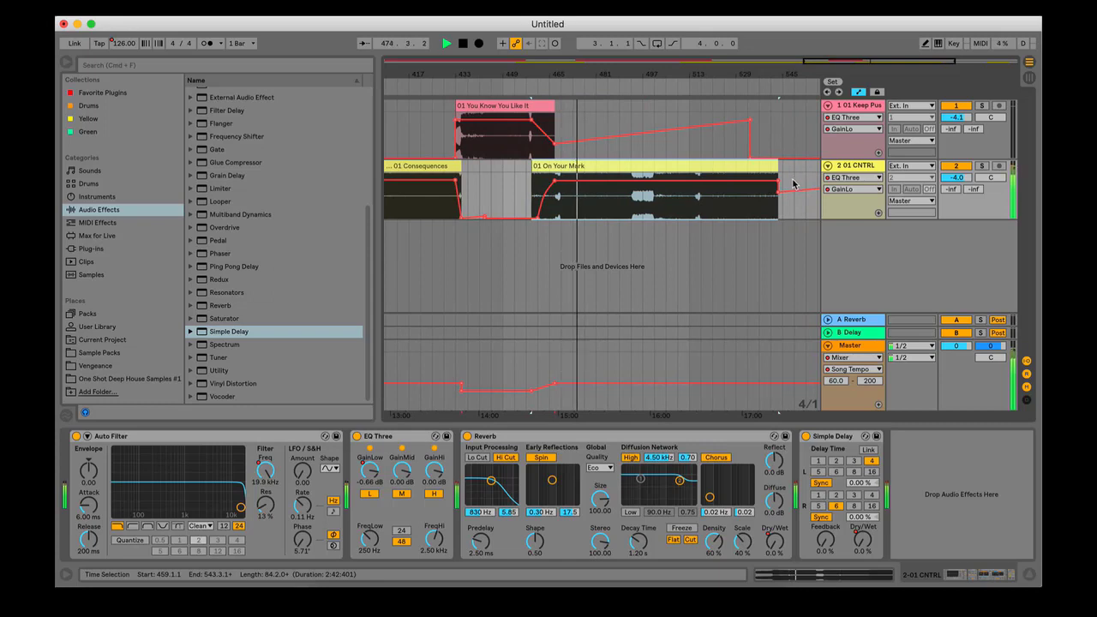
key("space")
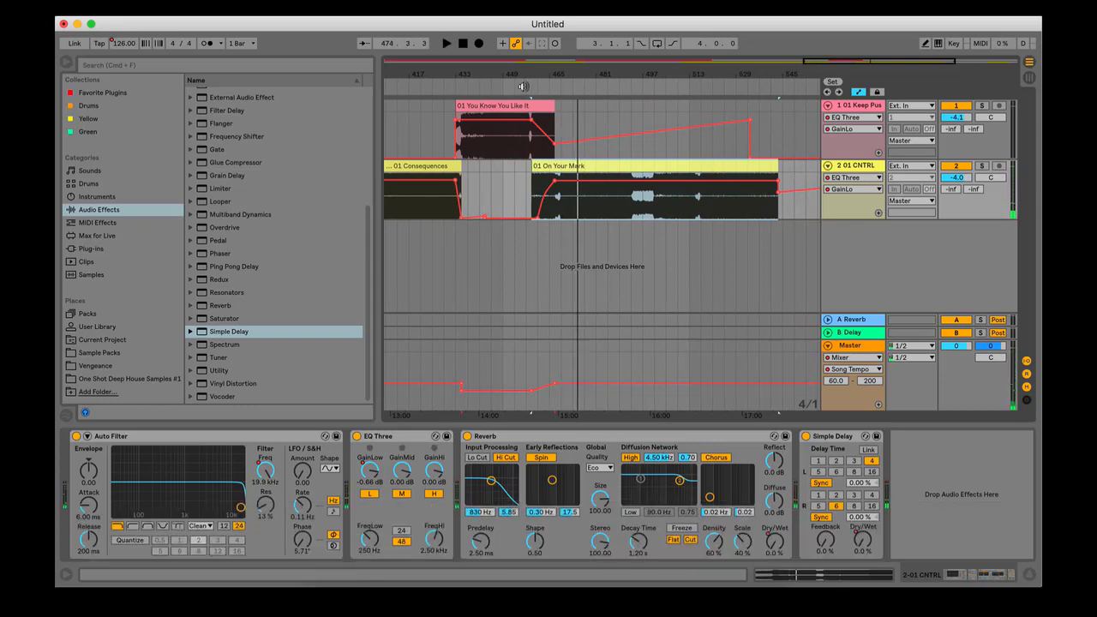
left_click(526, 86)
left_click_drag(529, 75, 619, 132)
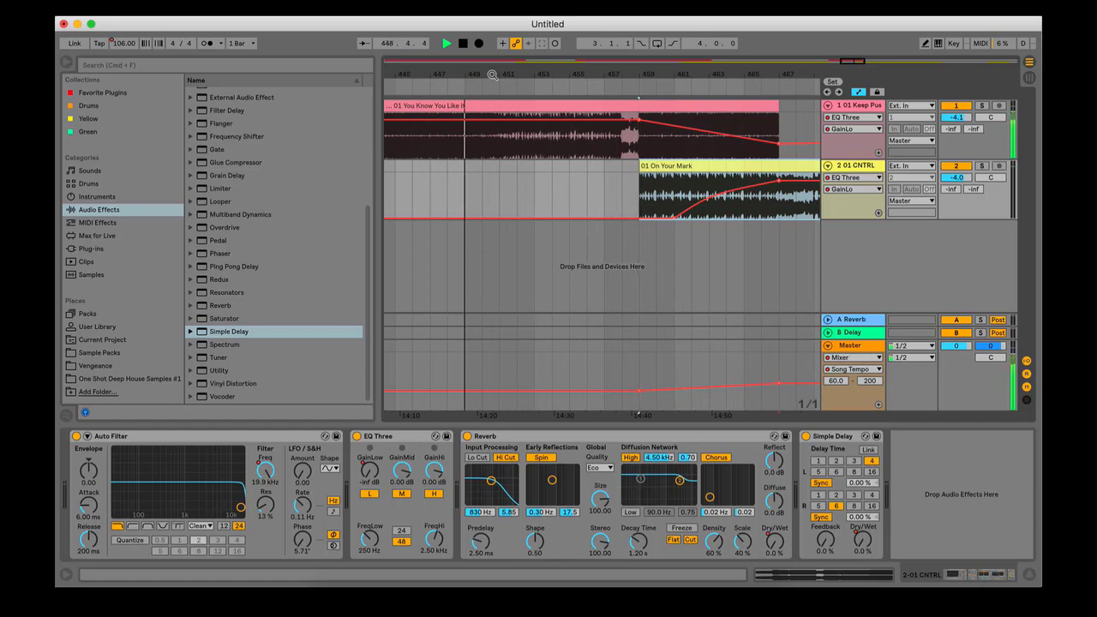
left_click(502, 81)
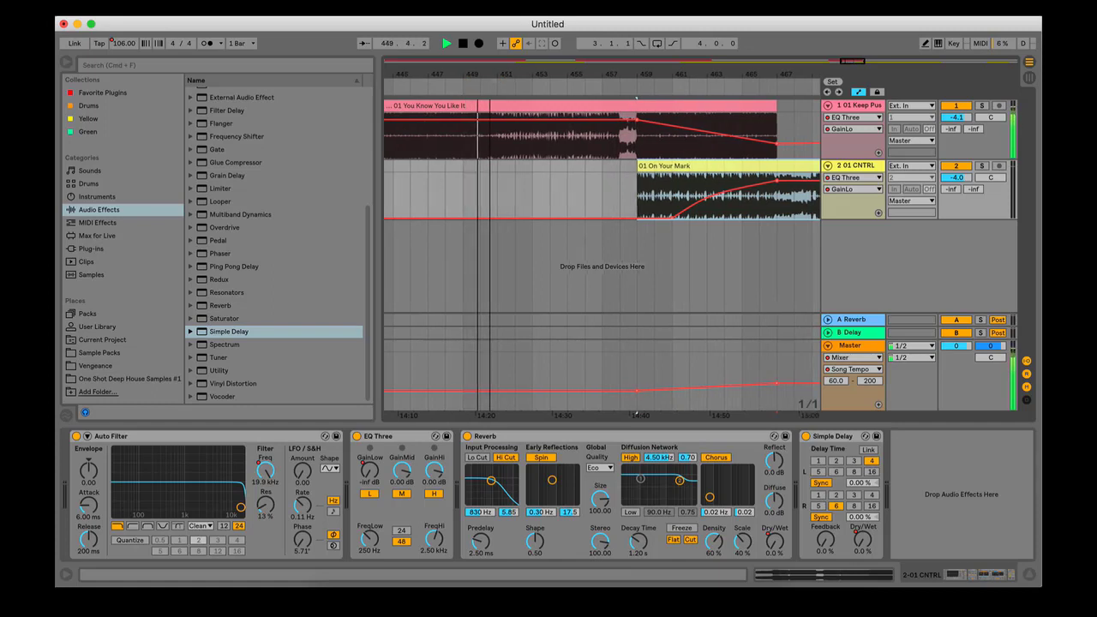
left_click_drag(493, 75, 485, 75)
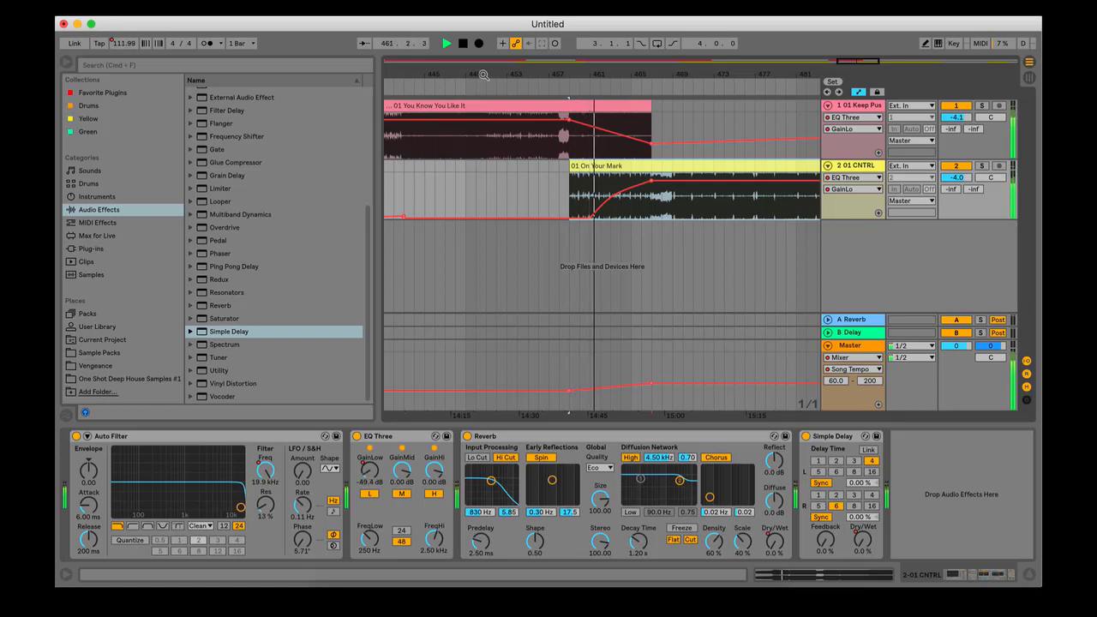
key("space")
Step: Automate the 01 CNTRL track's Auto Filter Frequency from 19.9 kHz at bar 458 down to 26 Hz at bar 459 and back up by bar 467
left_click(854, 177)
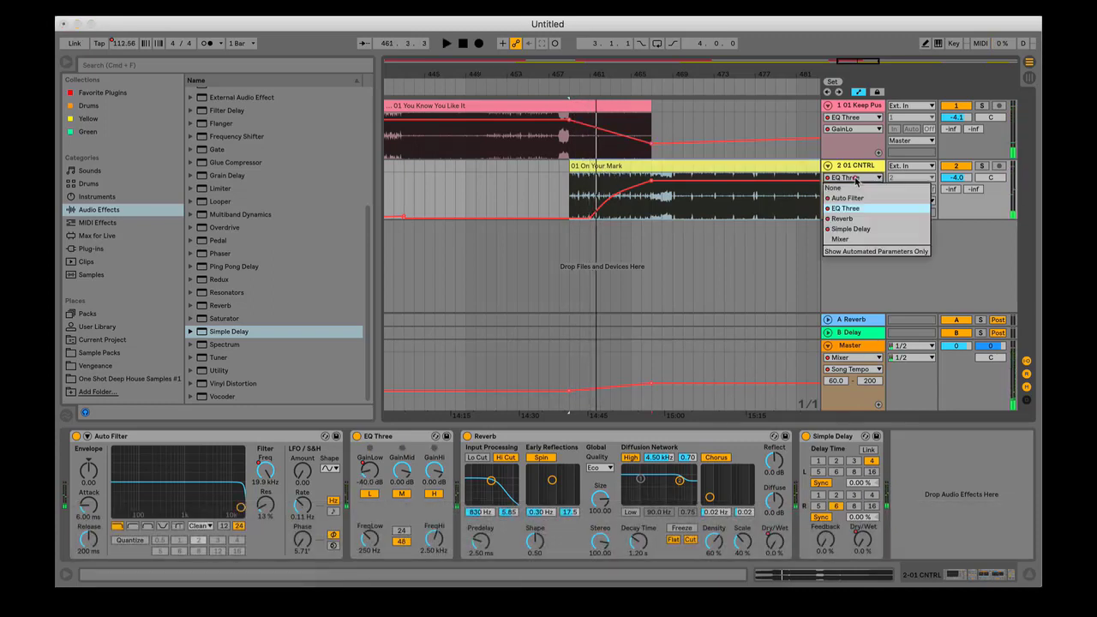
left_click(847, 198)
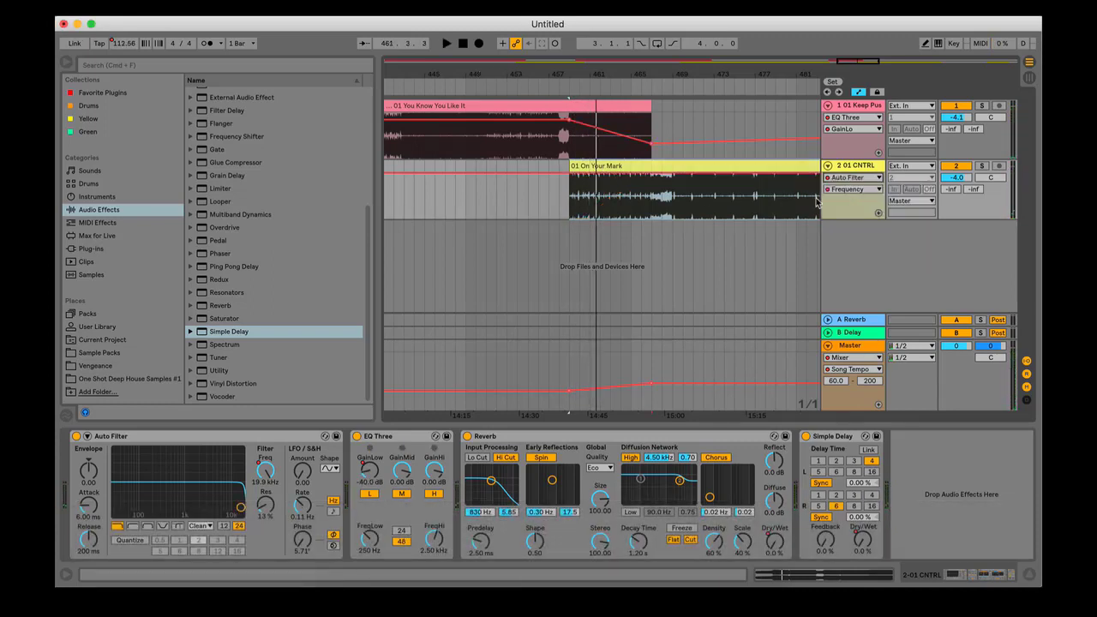
left_click(556, 174)
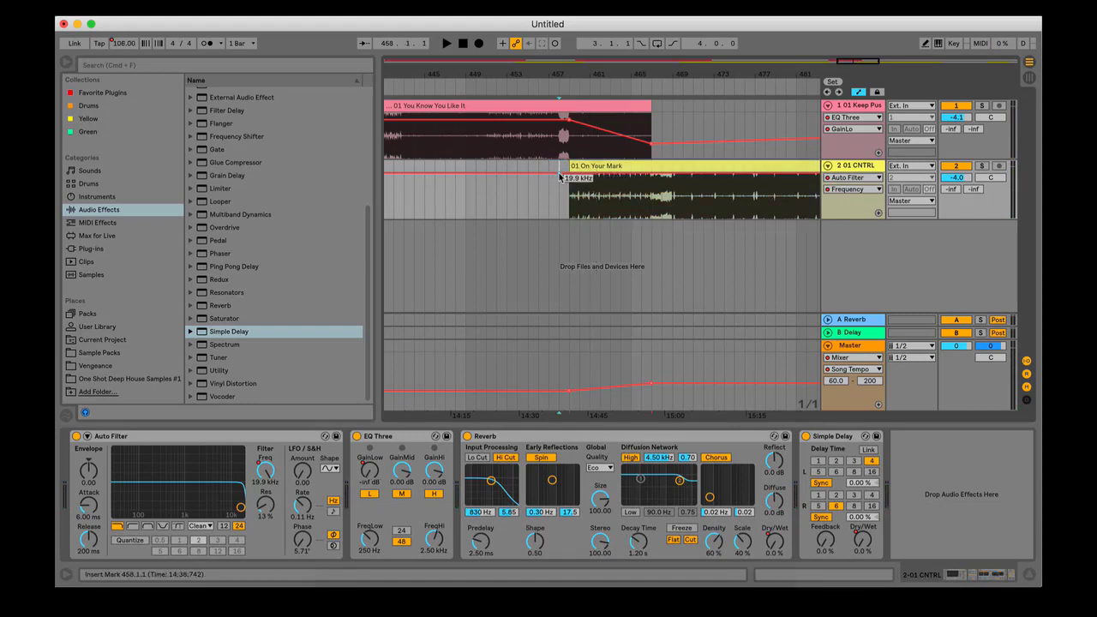
left_click_drag(570, 177, 594, 219)
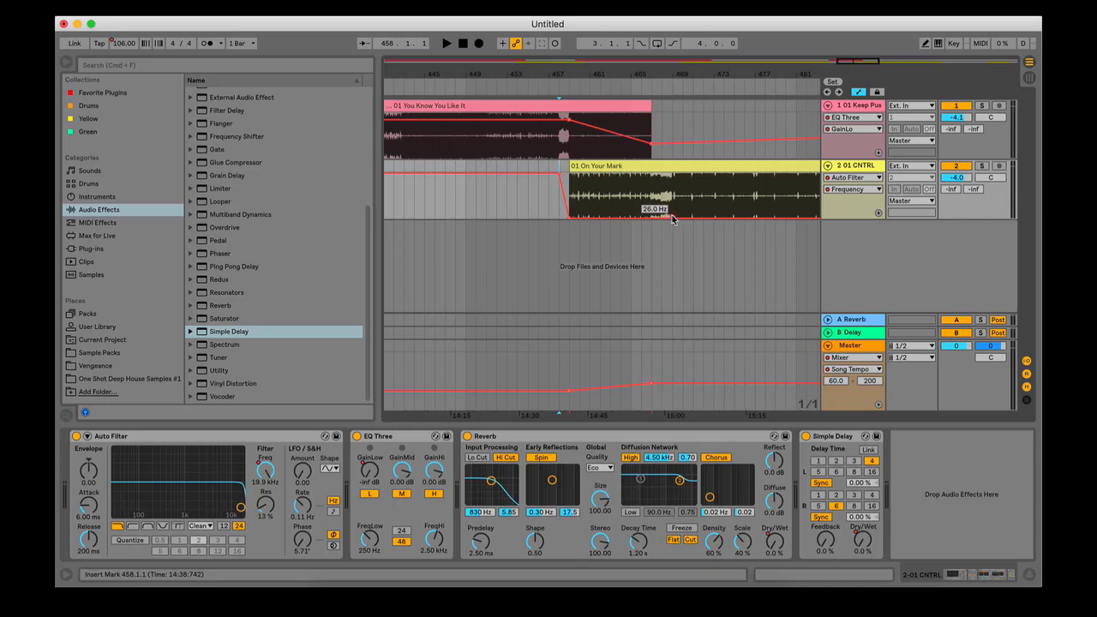
left_click_drag(673, 220, 651, 176)
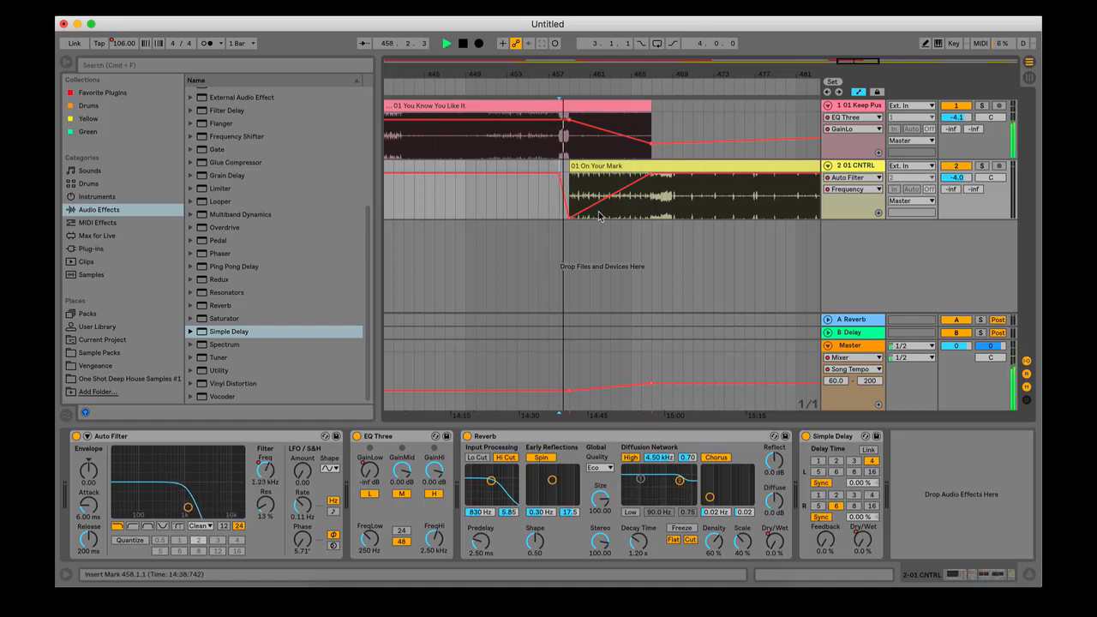
Step: Curve the Auto Filter Frequency rise upward, raise its low point at bar 459 to about 240 Hz, and play the transition
key("alt")
left_click_drag(605, 211, 571, 214)
key("space")
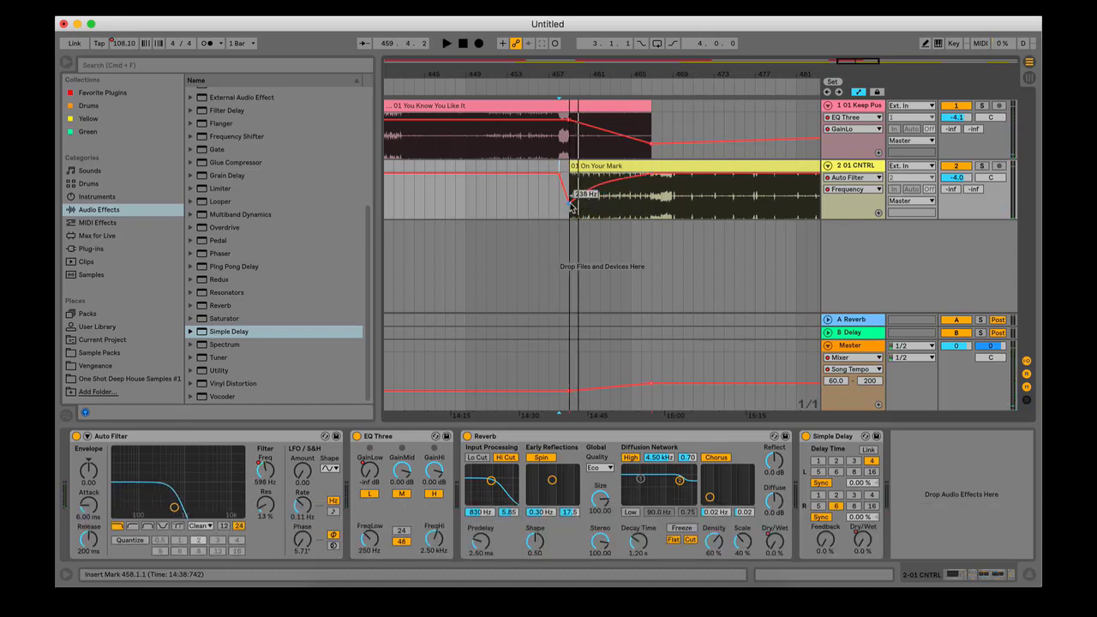
left_click(549, 91)
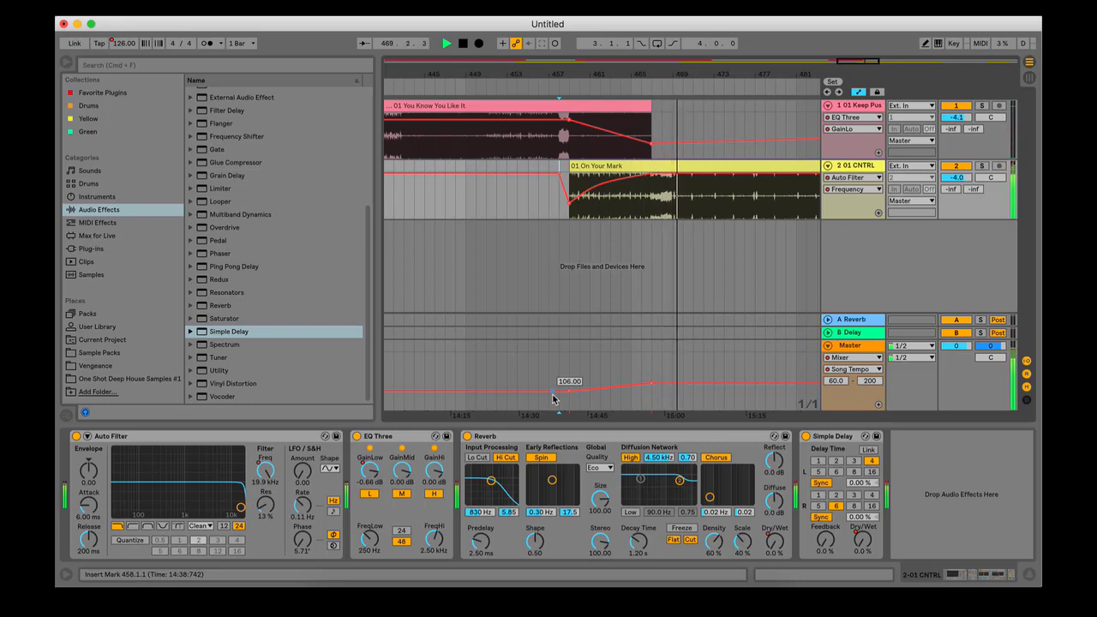
key("space")
Step: Delete the leftover 01 On Your Mark clip at bar 587 on the 01 CNTRL track
left_click_drag(670, 79, 510, 18)
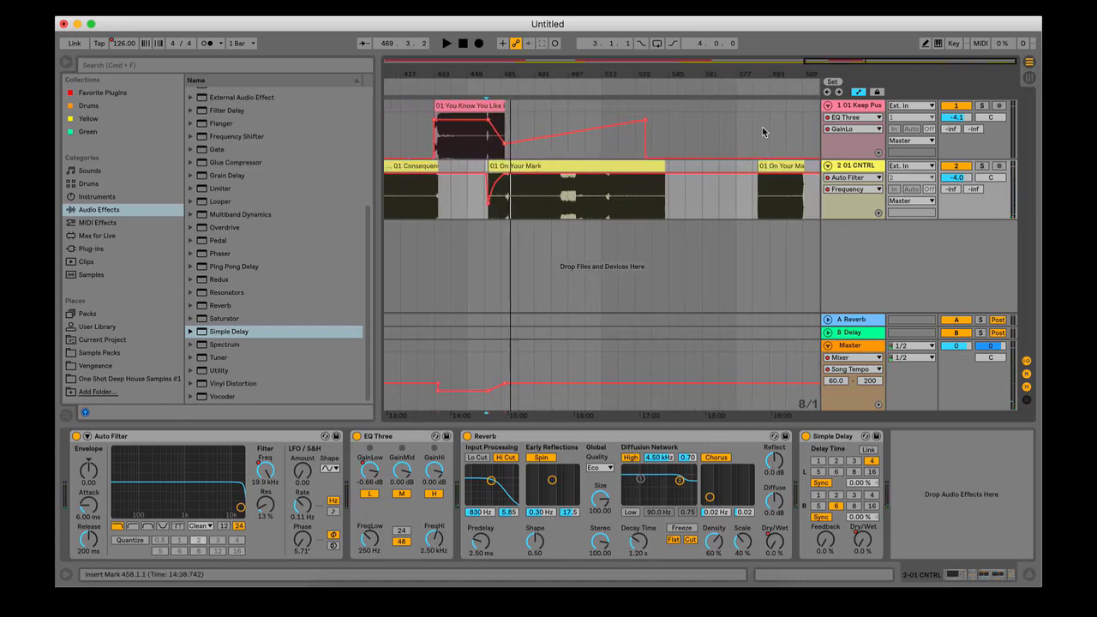
left_click(787, 166)
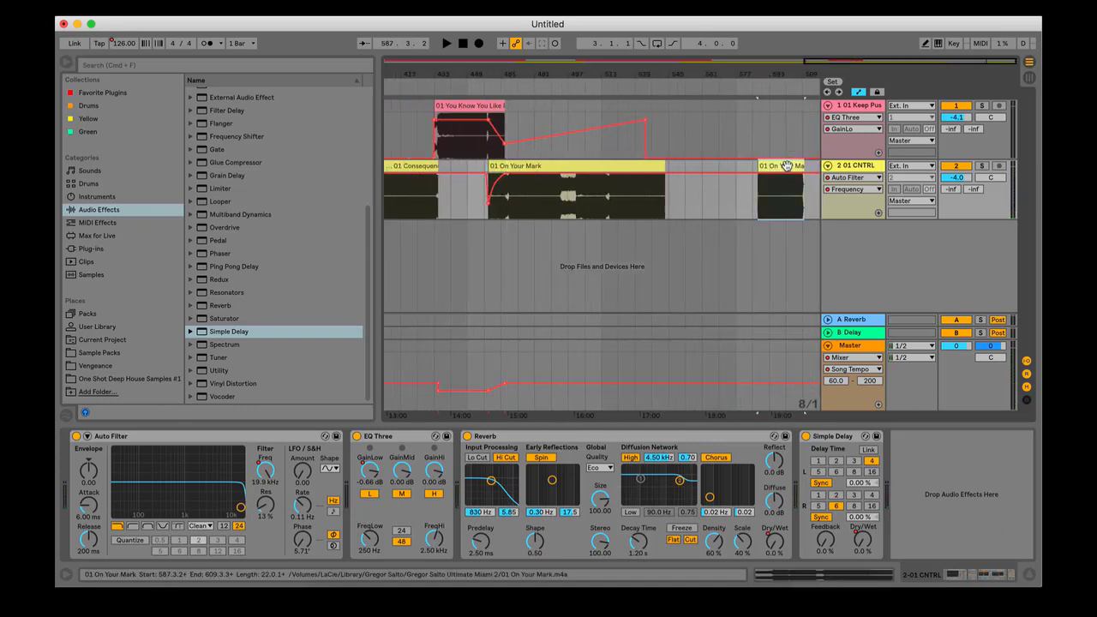
key("BackSpace")
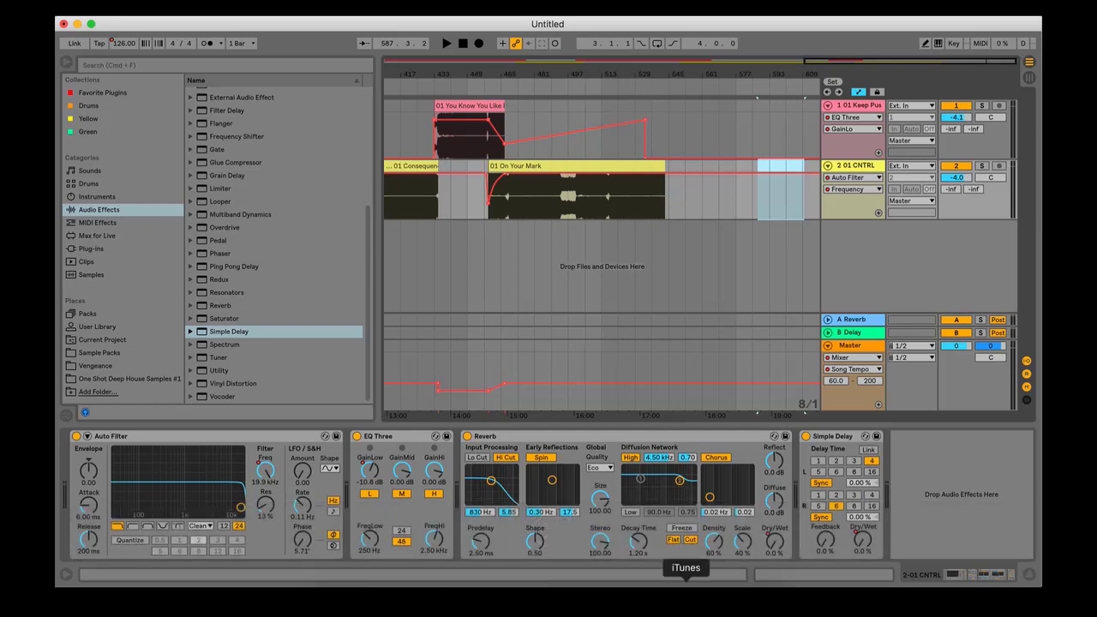
Step: Add Treasured Soul (Club Mix) from the iTunes library to the 01 Keep Pushin' track at bar 545
left_click(685, 600)
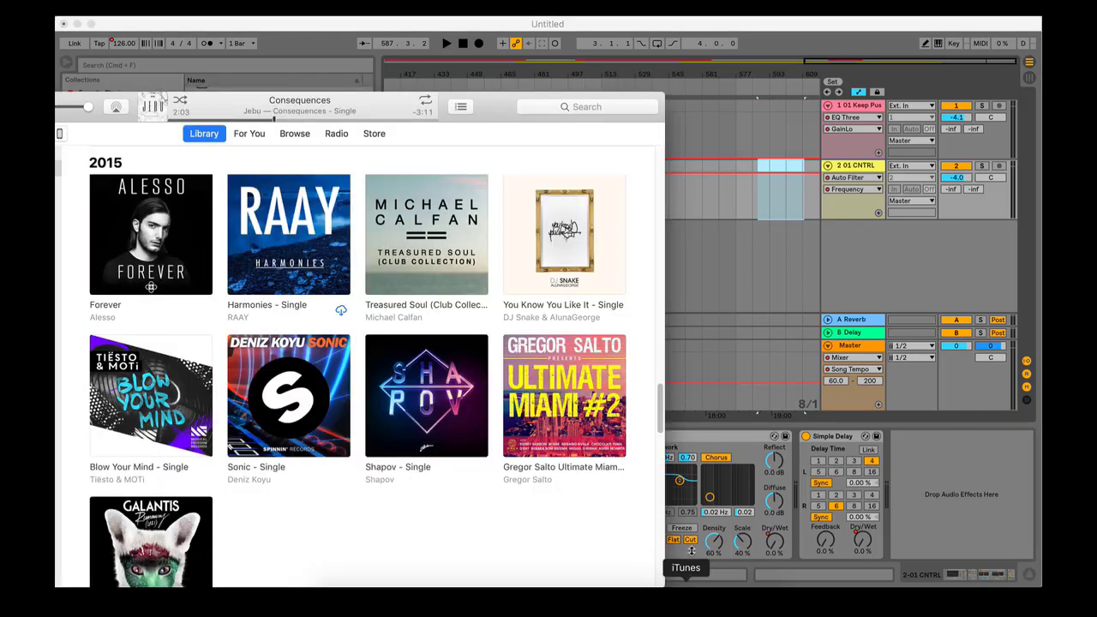
scroll(412, 496, "down", 2)
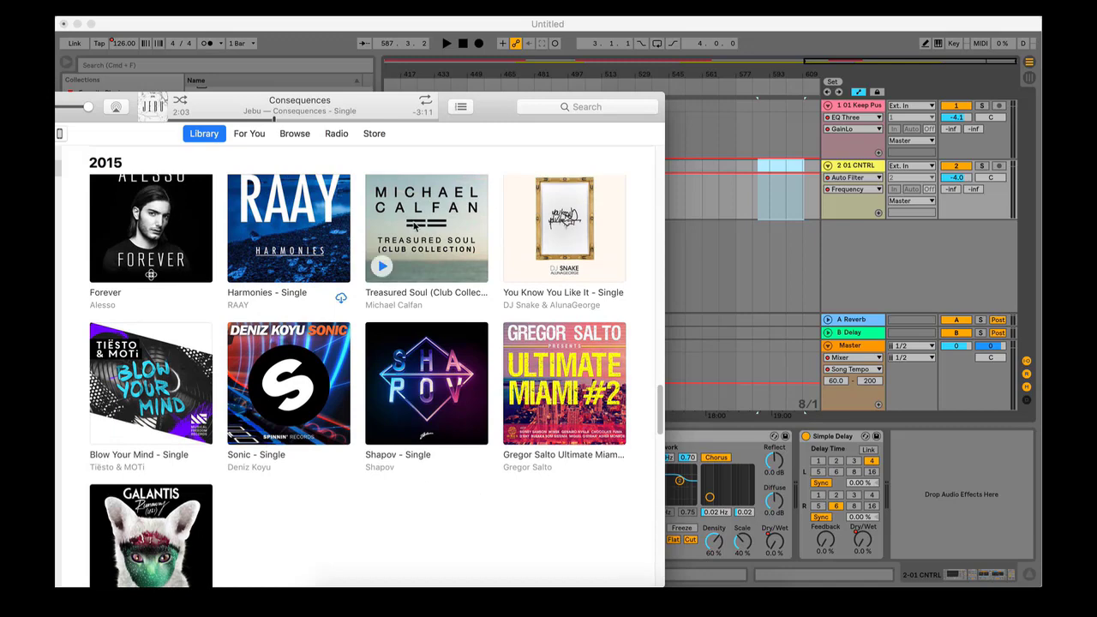
left_click_drag(463, 214, 691, 106)
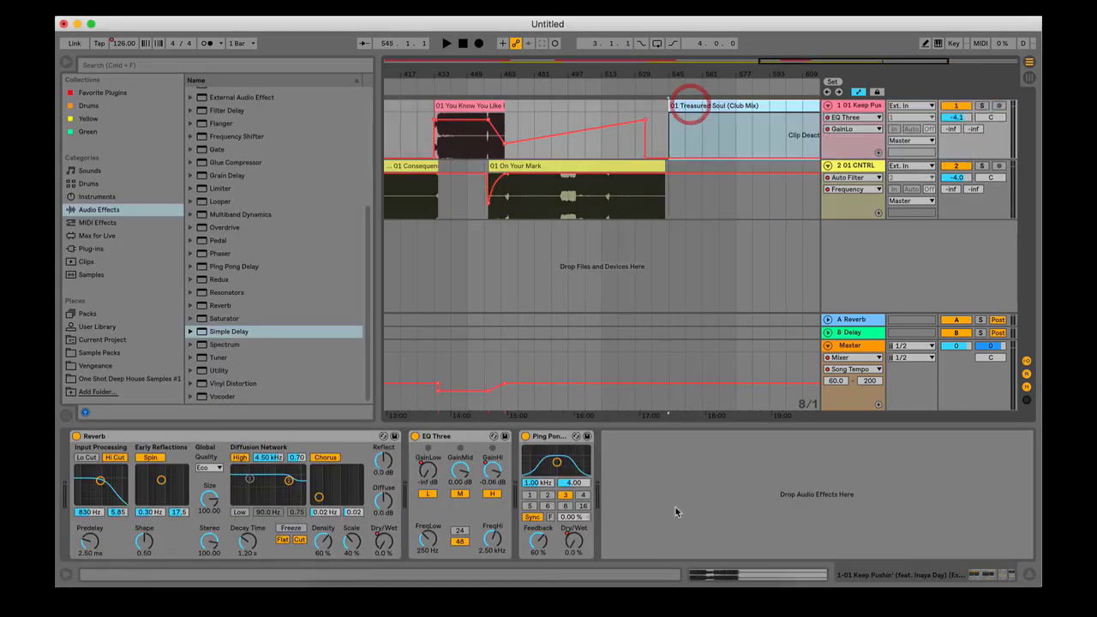
Step: Switch to iTunes, preview Treasured Soul (Club Mix), and return to the Ableton Live arrangement
left_click(686, 600)
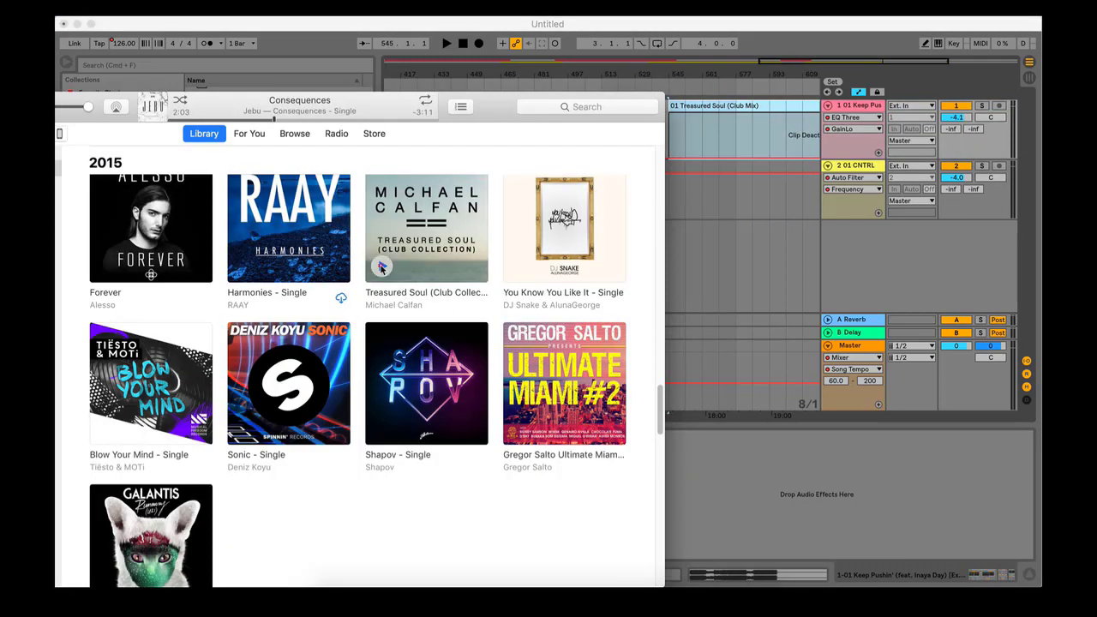
left_click(381, 267)
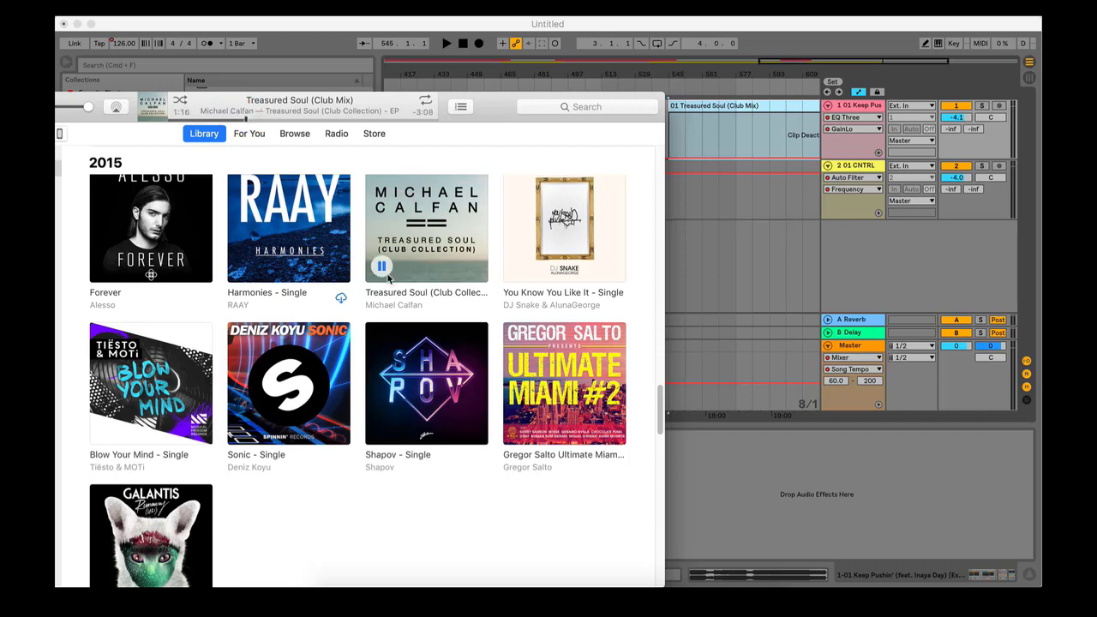
left_click(678, 36)
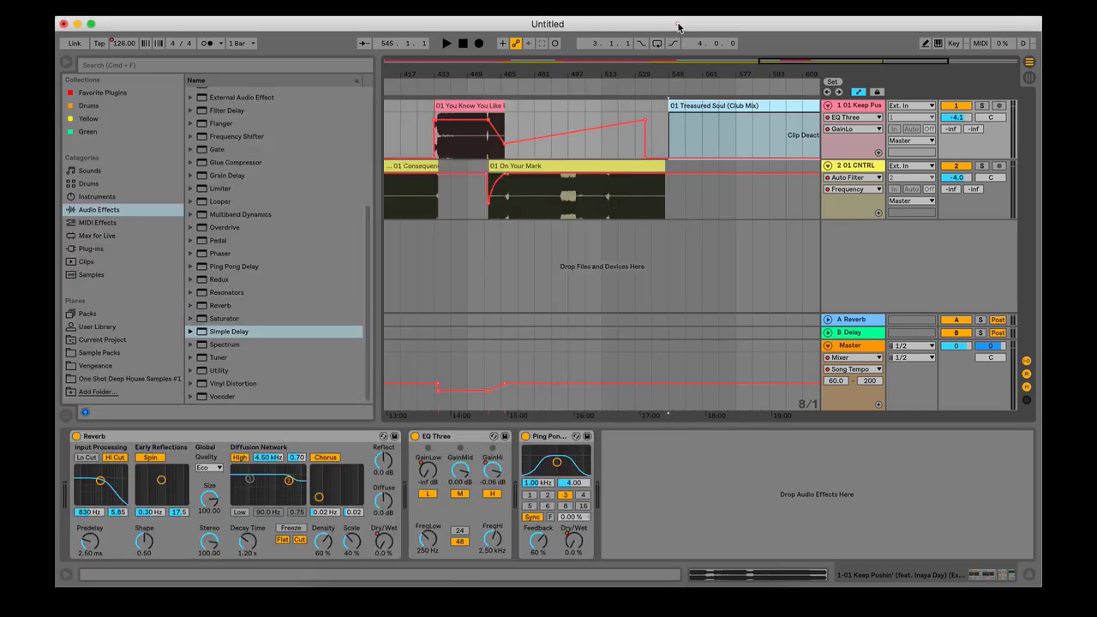
Step: Activate the 01 Treasured Soul clip and extend the end of the 01 On Your Mark clip to about bar 565
right_click(705, 107)
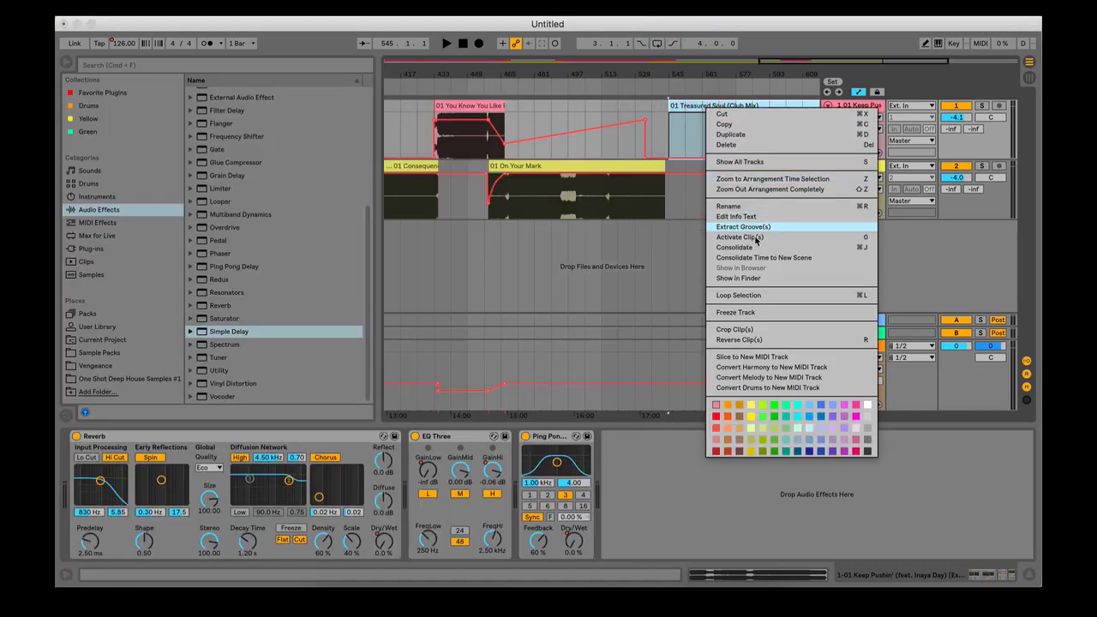
left_click(751, 237)
left_click_drag(660, 75, 610, 127)
left_click_drag(624, 166, 771, 165)
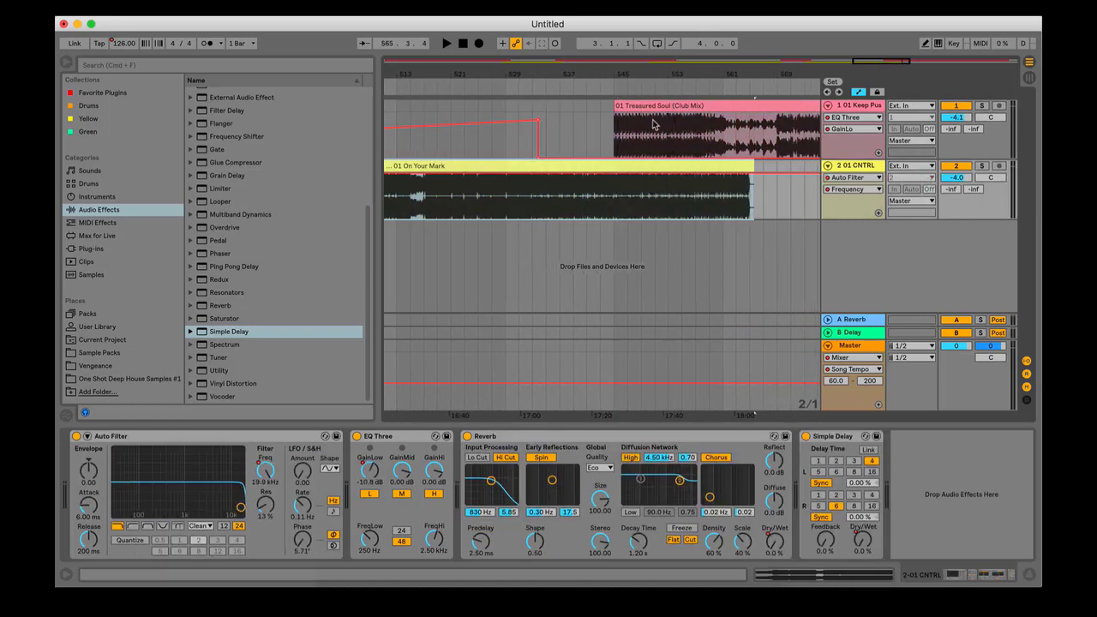
Step: Move the 01 Treasured Soul clip aside to bar 567 and play 01 On Your Mark around bars 516 to 534 to find an entry point
mouse_move(754, 111)
left_mouse_down()
mouse_move(781, 120)
mouse_move(774, 110)
left_mouse_up()
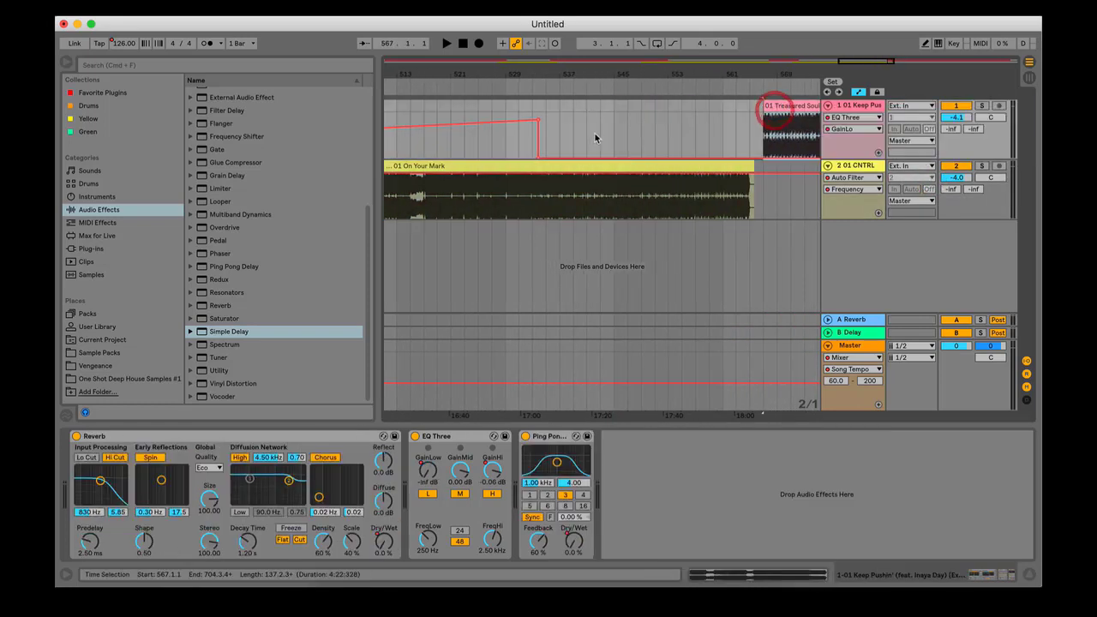
left_click(536, 87)
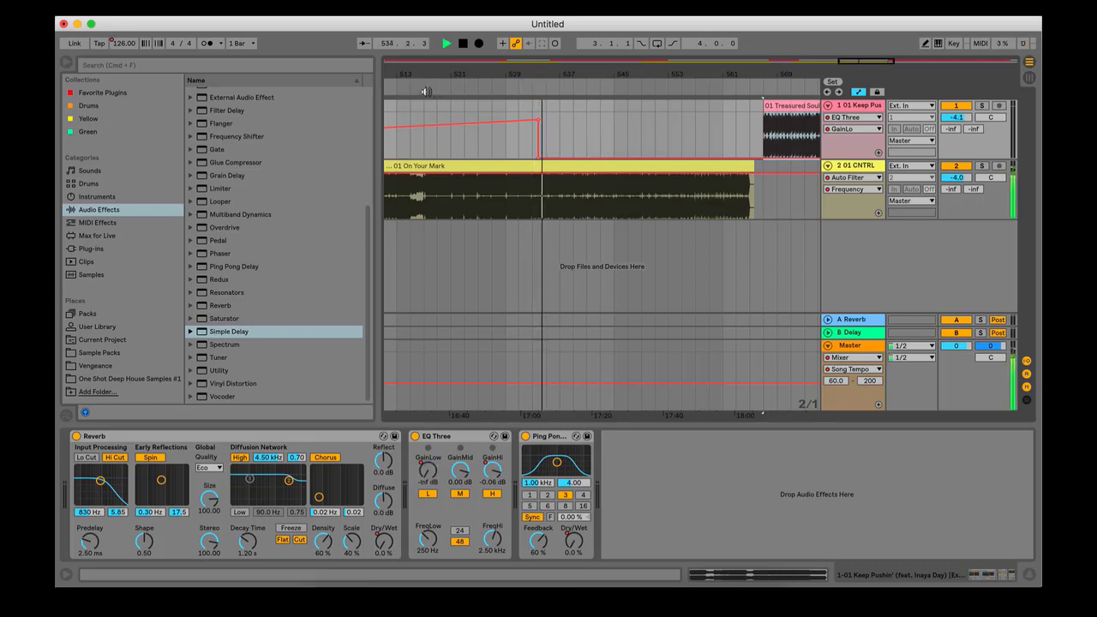
left_click(418, 87)
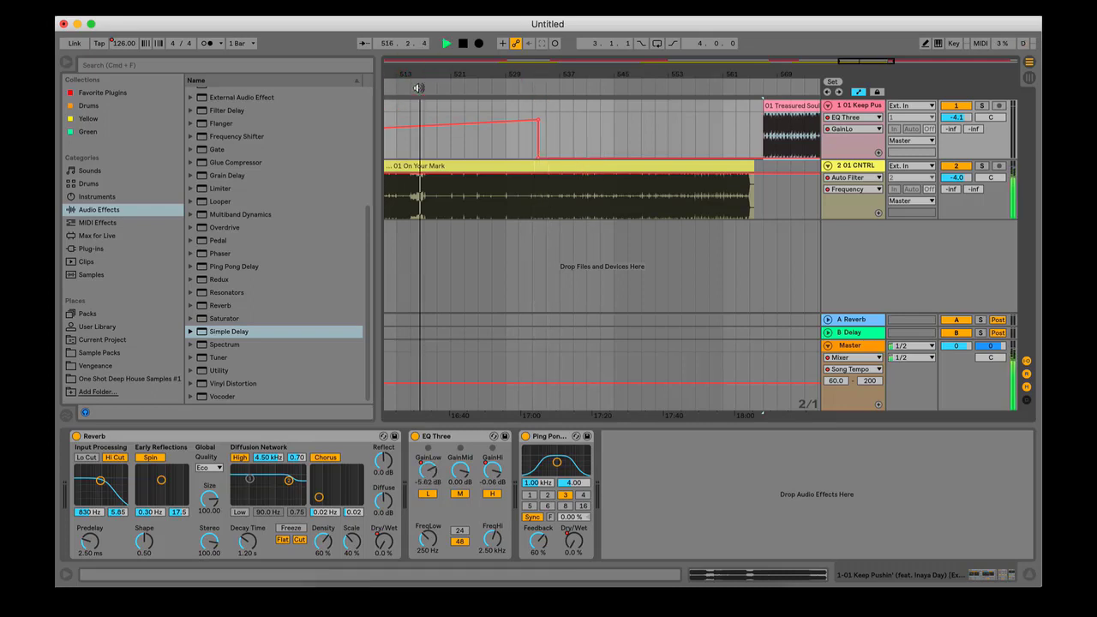
left_click_drag(425, 74, 427, 113)
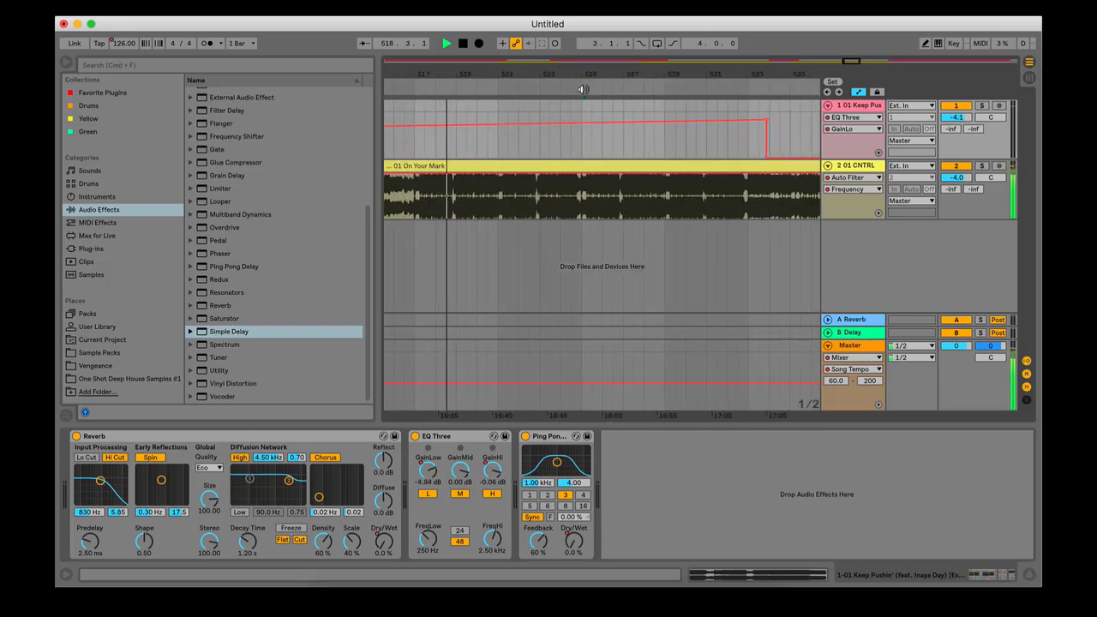
left_click_drag(587, 75, 454, 75)
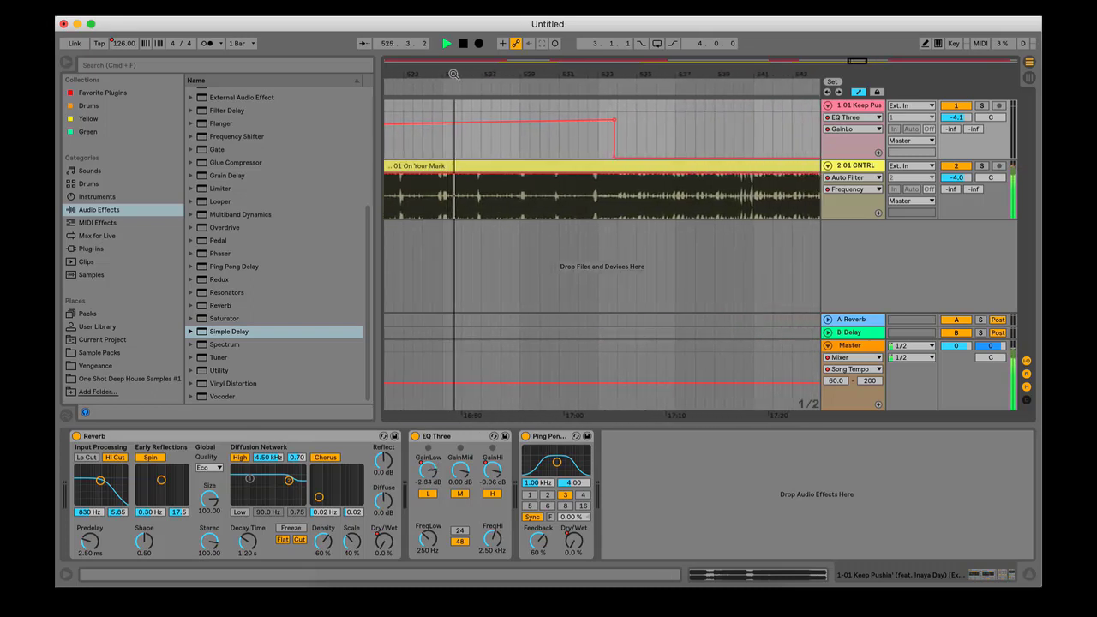
left_click(592, 87)
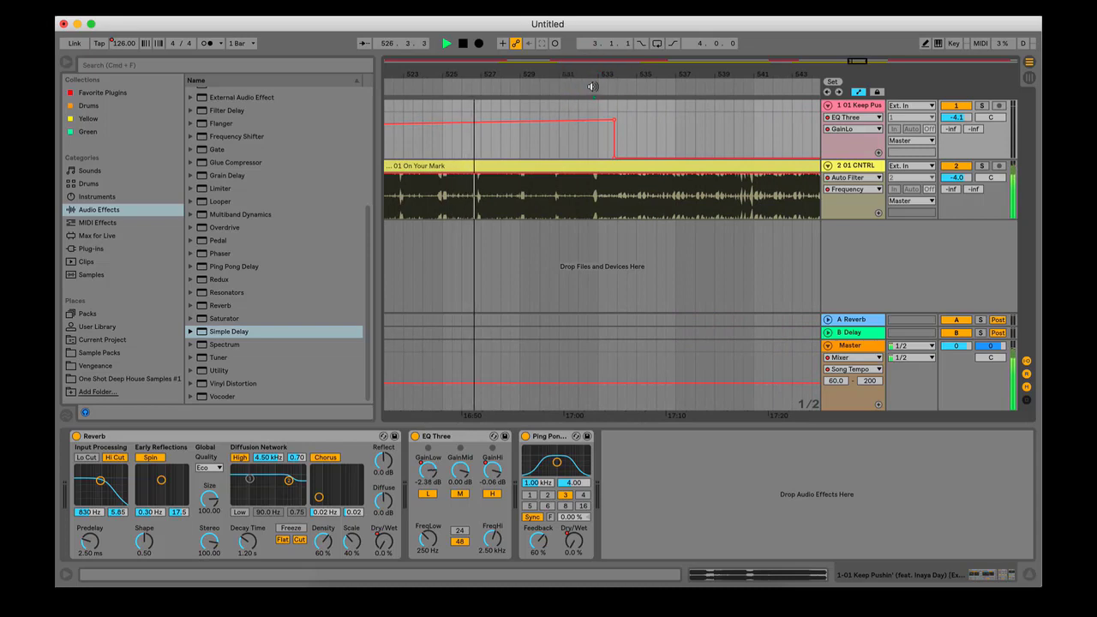
left_click_drag(590, 74, 481, 67)
key("space")
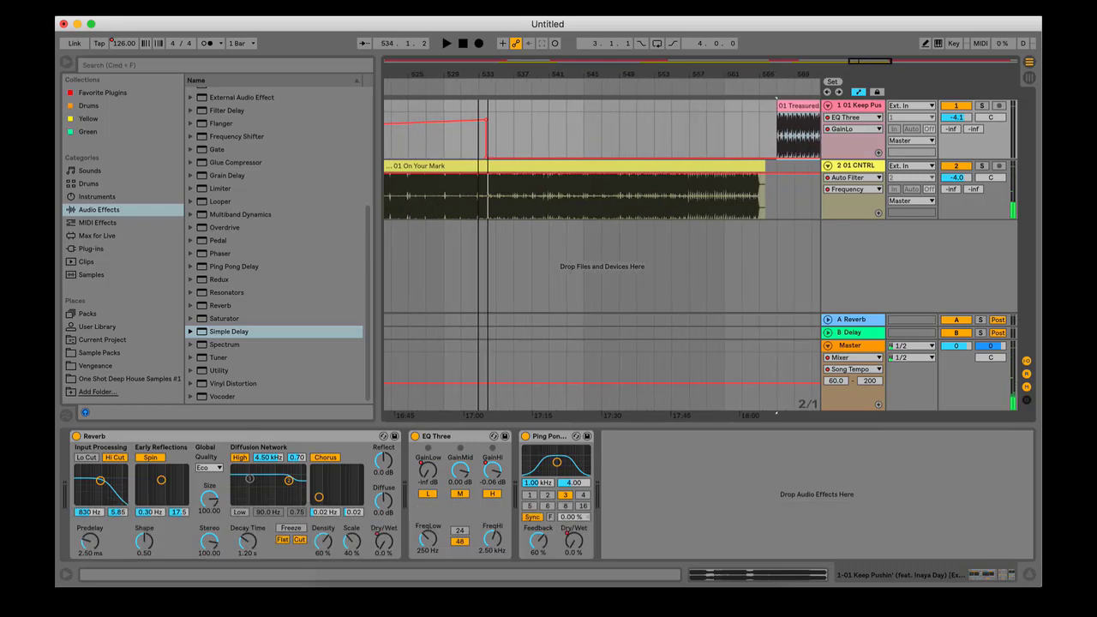
Step: Move the 01 Treasured Soul clip to bar 533, cut GainLo to -inf dB at its start, and play the overlap
left_click_drag(808, 106, 507, 122)
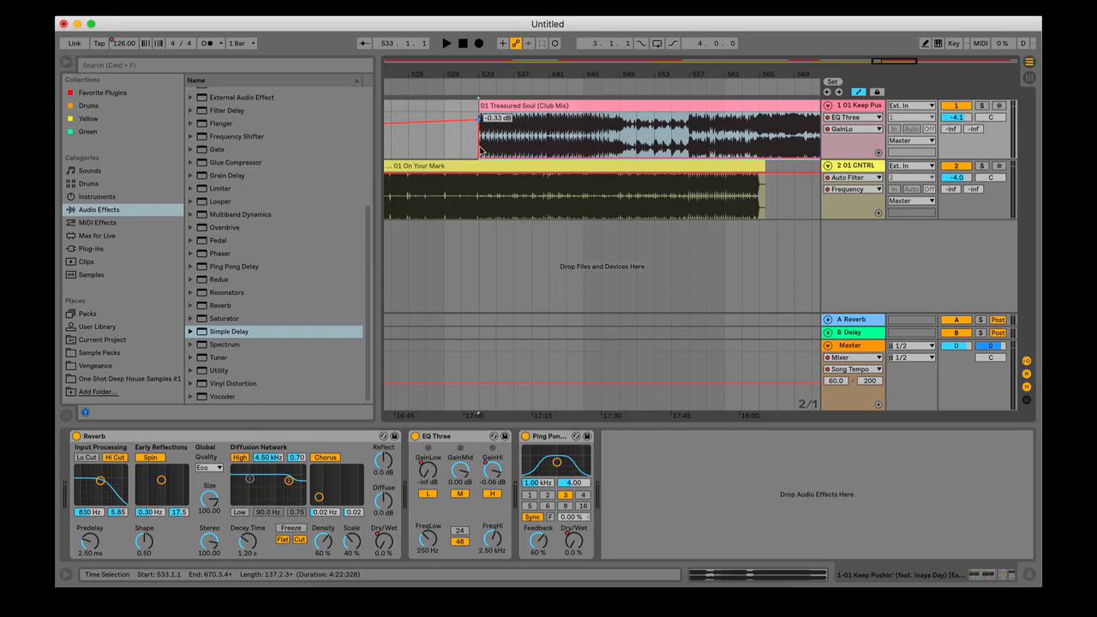
left_click_drag(480, 151, 511, 160)
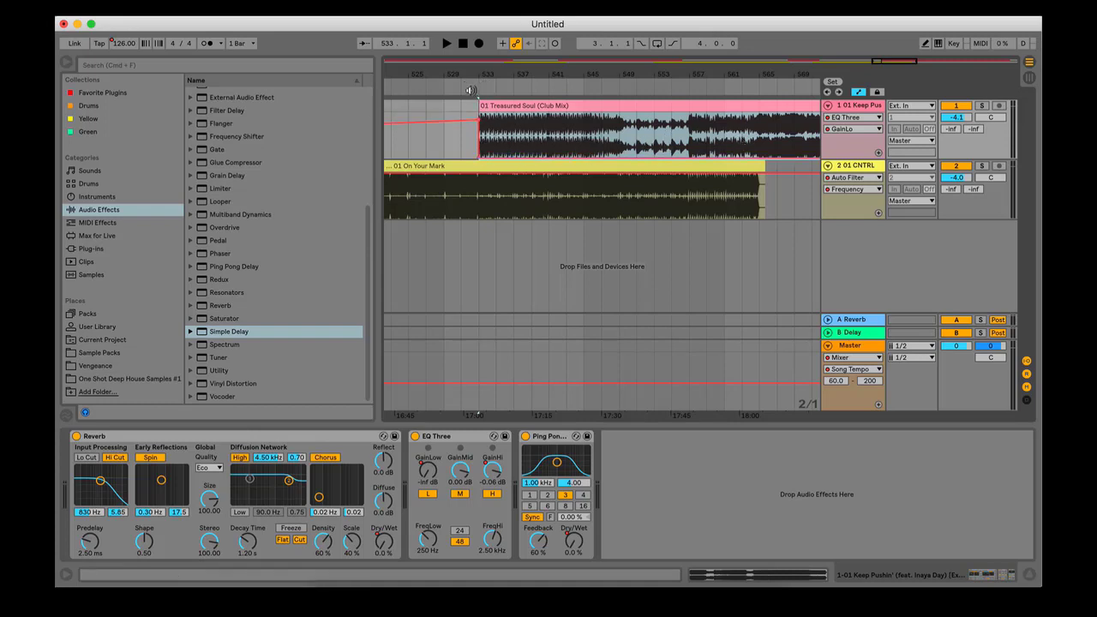
left_click(469, 361)
key("space")
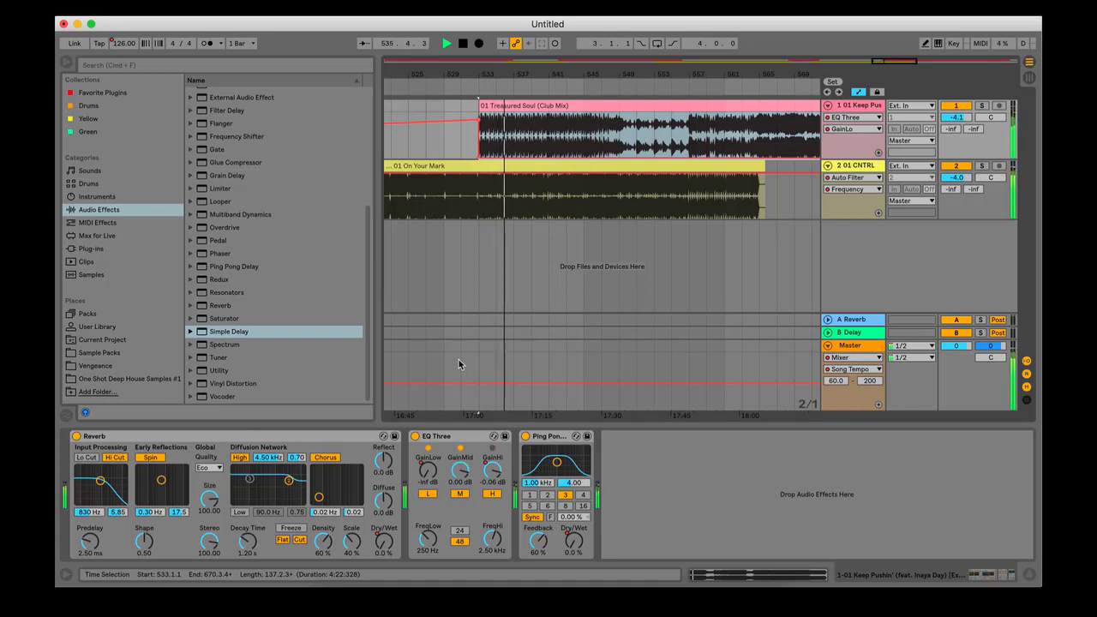
Step: Ramp the 01 Keep Pushin' track's EQ Three GainLo from -inf dB at bar 549 up to about -0.06 dB at bar 557
left_click(621, 156)
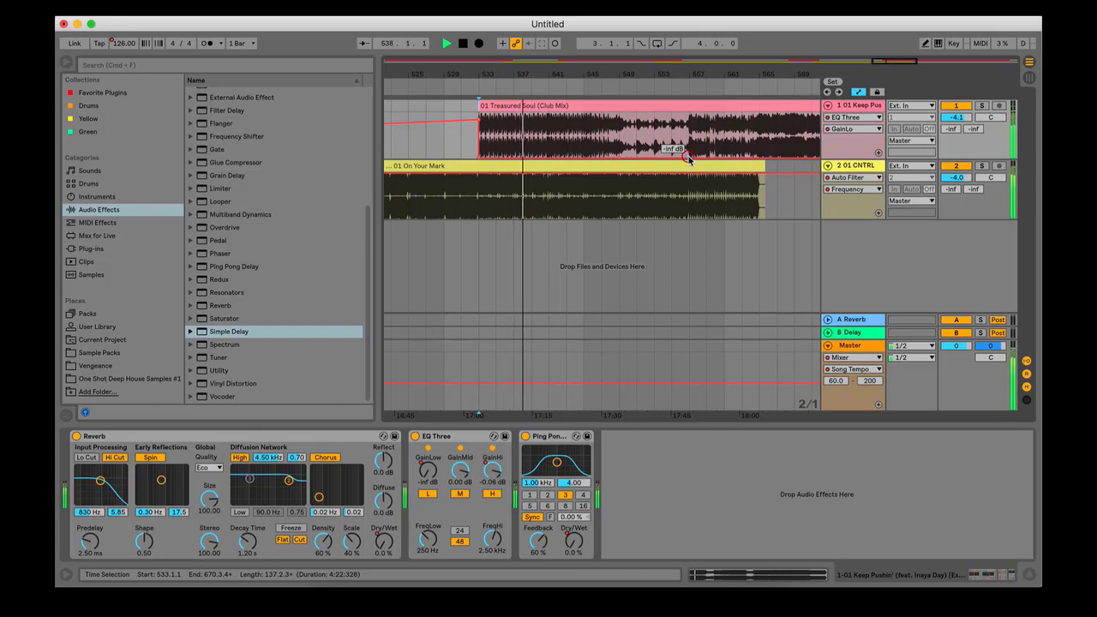
left_click_drag(688, 160, 690, 119)
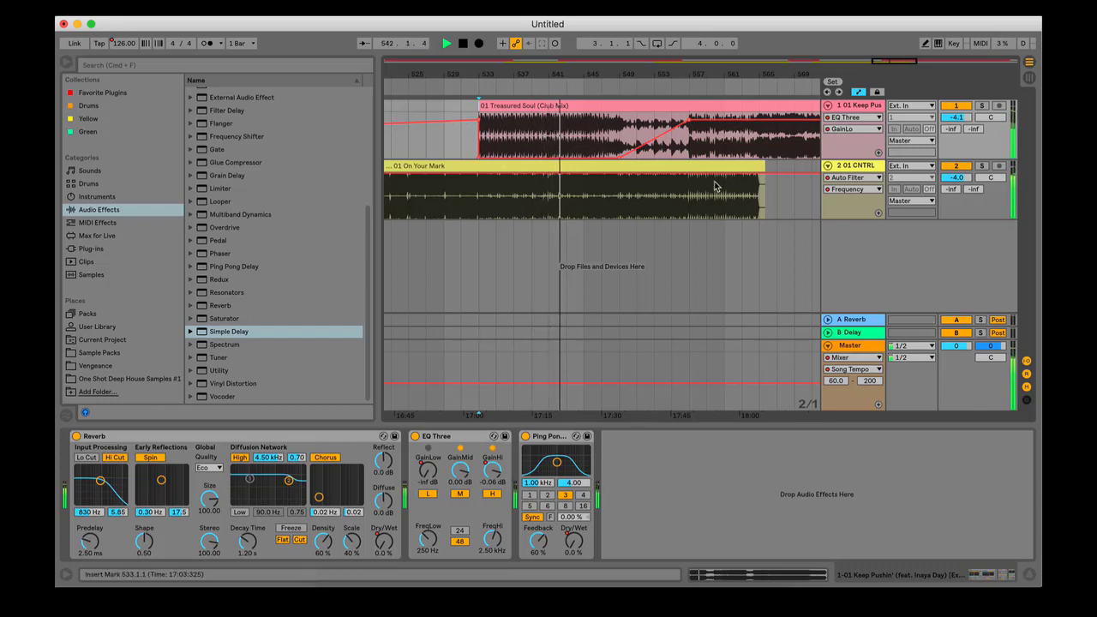
Step: On the 01 CNTRL track's EQ Three GainLo automation, remove the drop near bar 543 and set 1.76 dB at bar 549
left_click(846, 178)
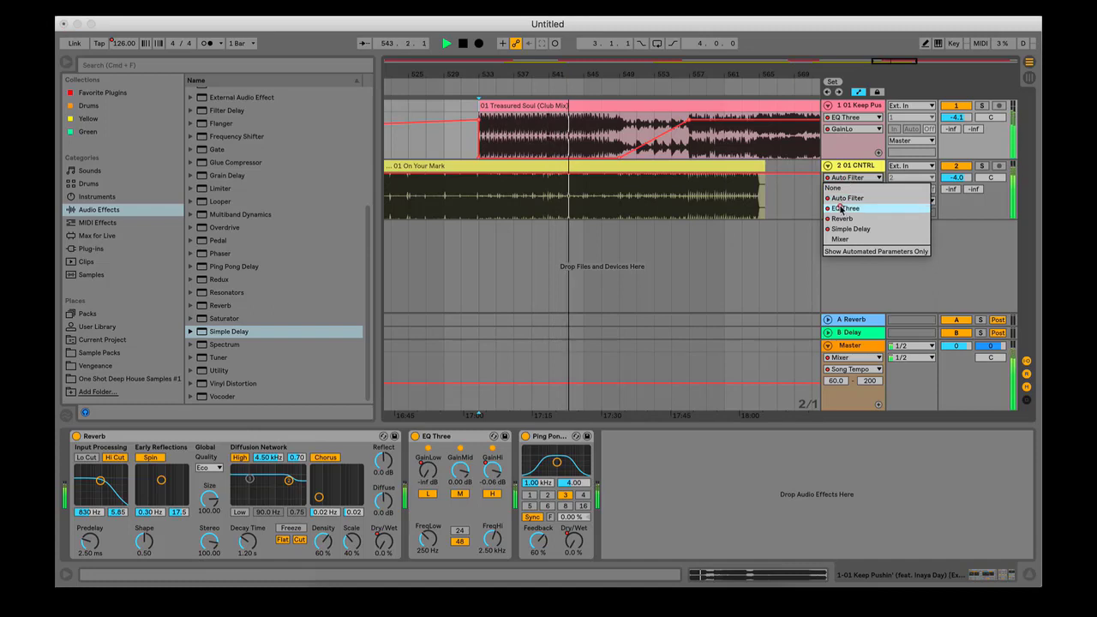
left_click(846, 209)
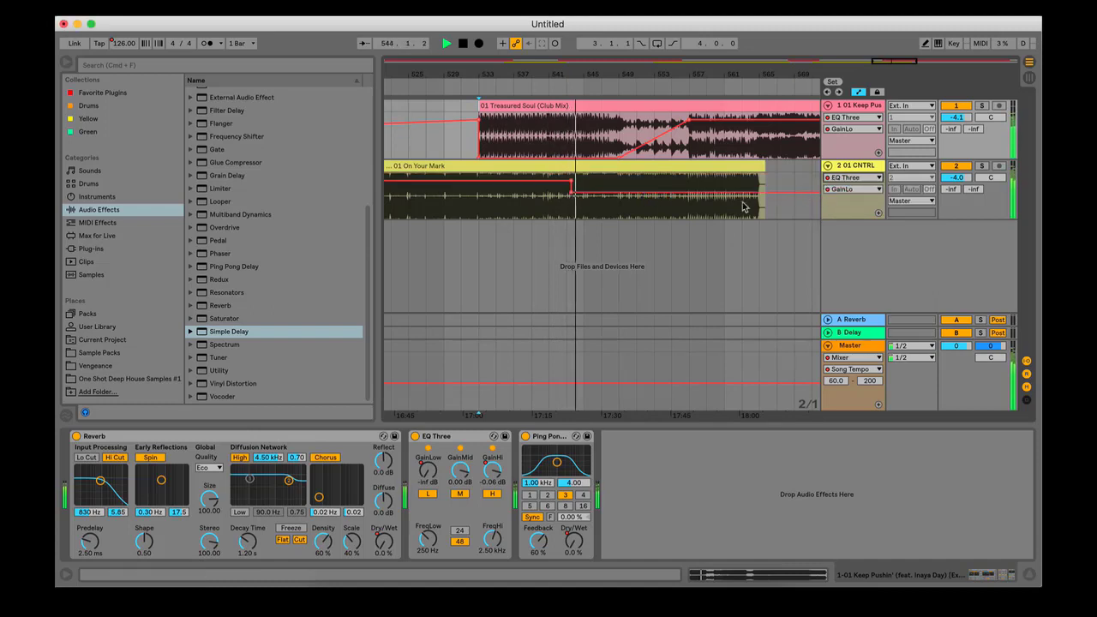
left_click(572, 191)
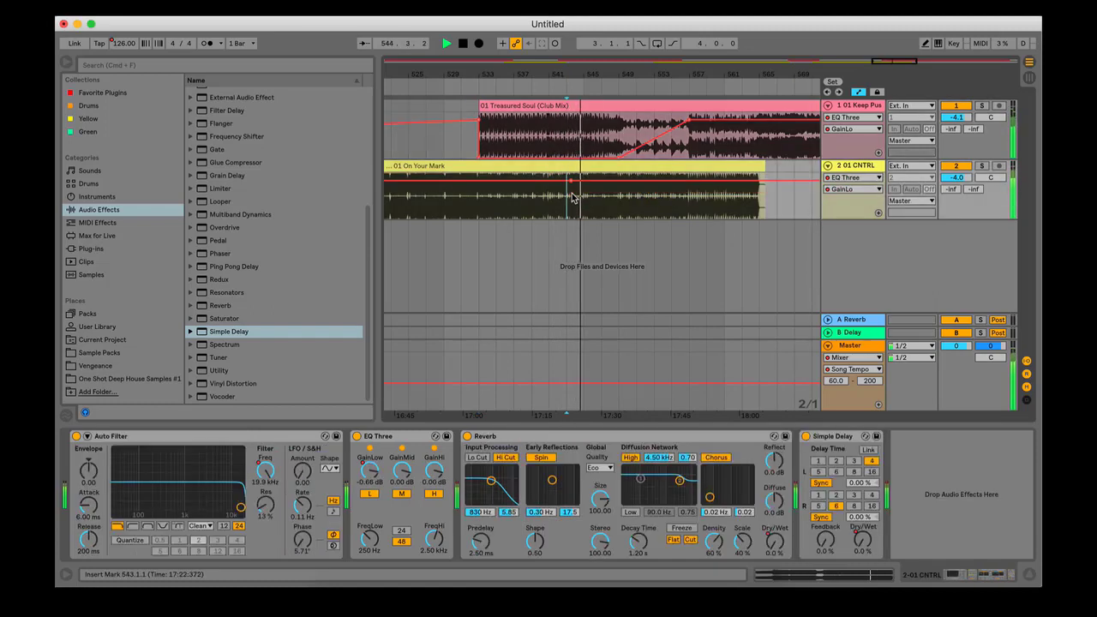
left_click(619, 184)
mouse_move(619, 183)
left_mouse_down()
mouse_move(619, 203)
mouse_move(620, 180)
left_mouse_up()
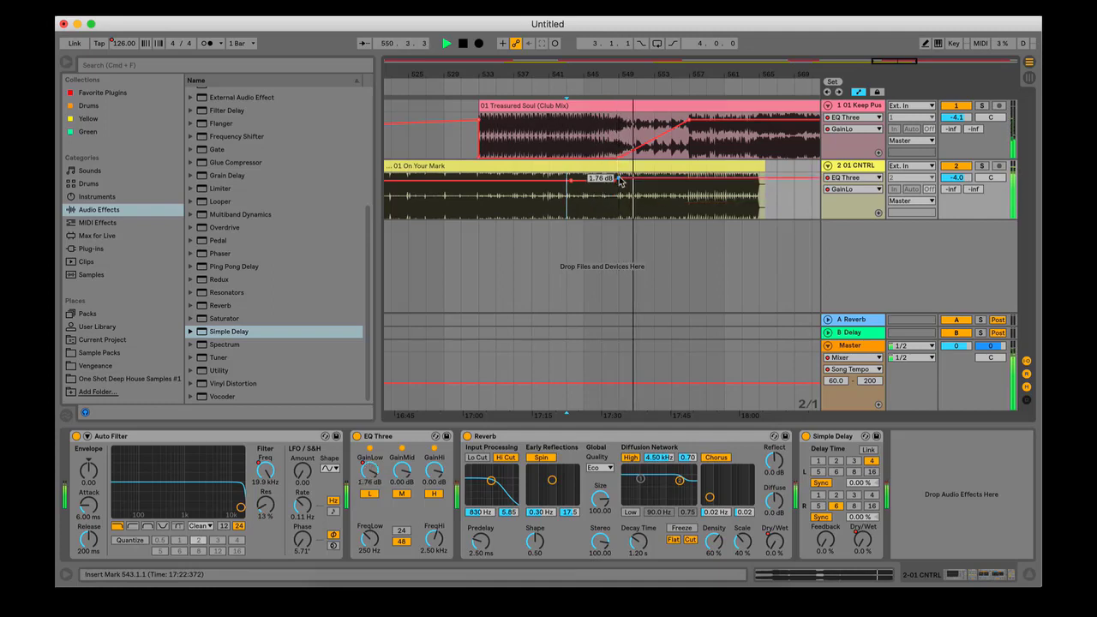
Step: Trim the end of the 01 On Your Mark clip back to bar 549
left_click(761, 163)
left_click_drag(761, 163, 624, 163)
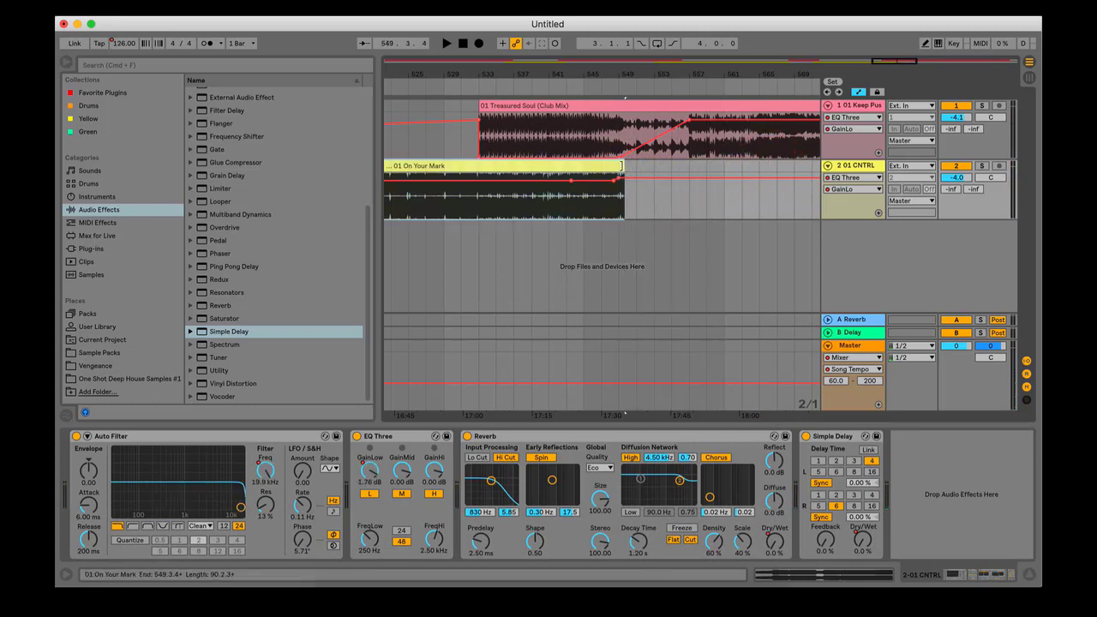
left_click(621, 168)
left_click_drag(620, 165, 617, 165)
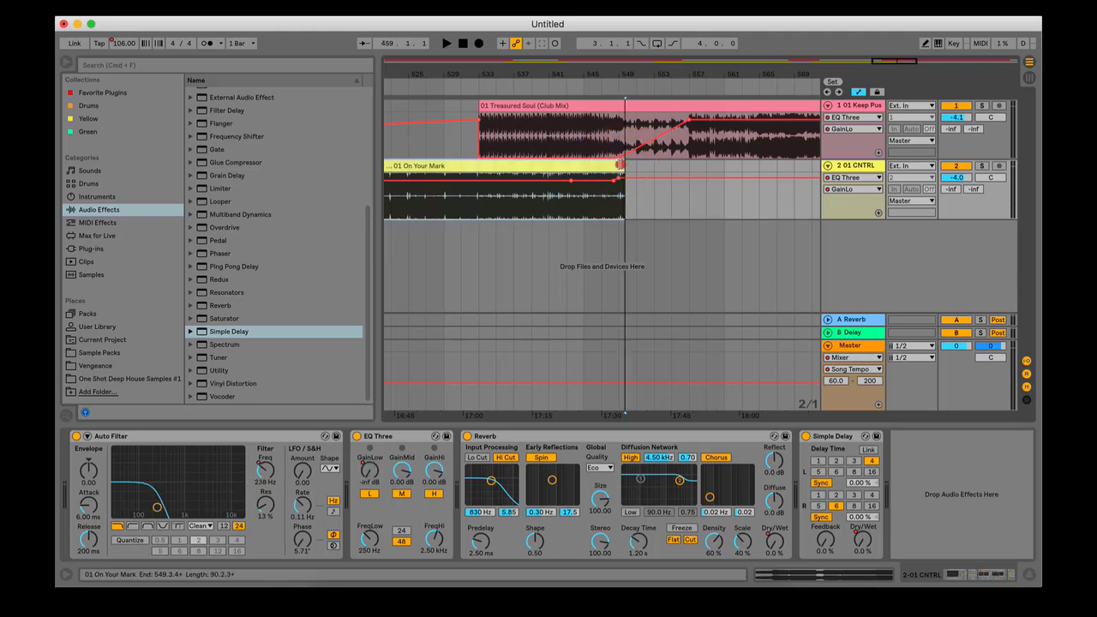
Step: Play the transition from bar 545, and make the 01 Keep Pushin' track's GainLo jump straight to -0.06 dB at bar 549
left_click(591, 87)
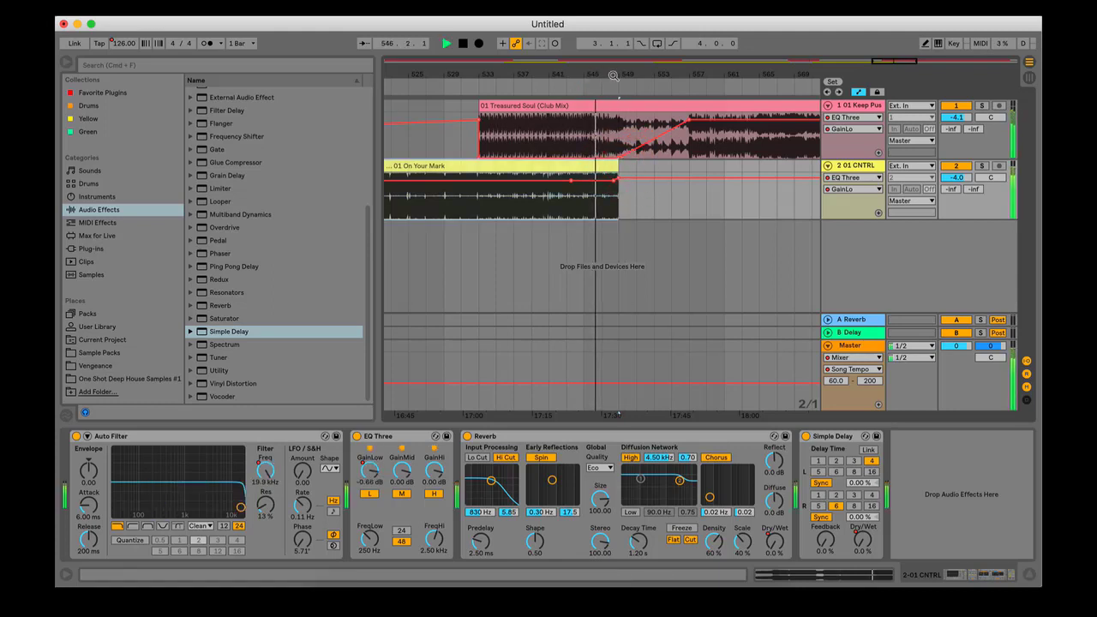
left_click_drag(612, 75, 558, 96)
key("space")
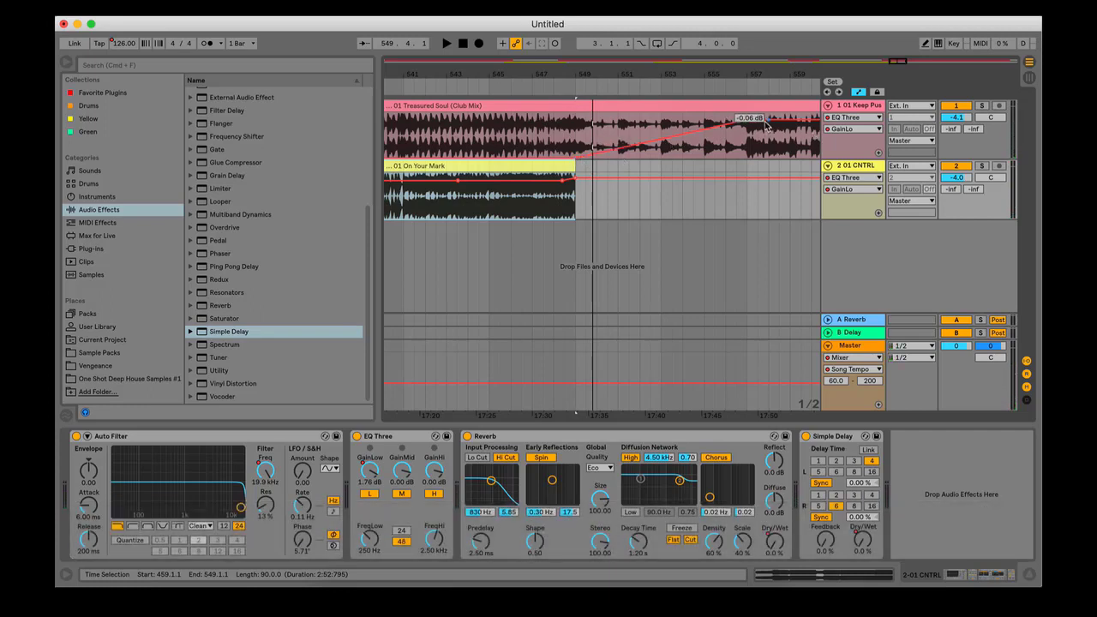
left_click_drag(749, 125, 576, 119)
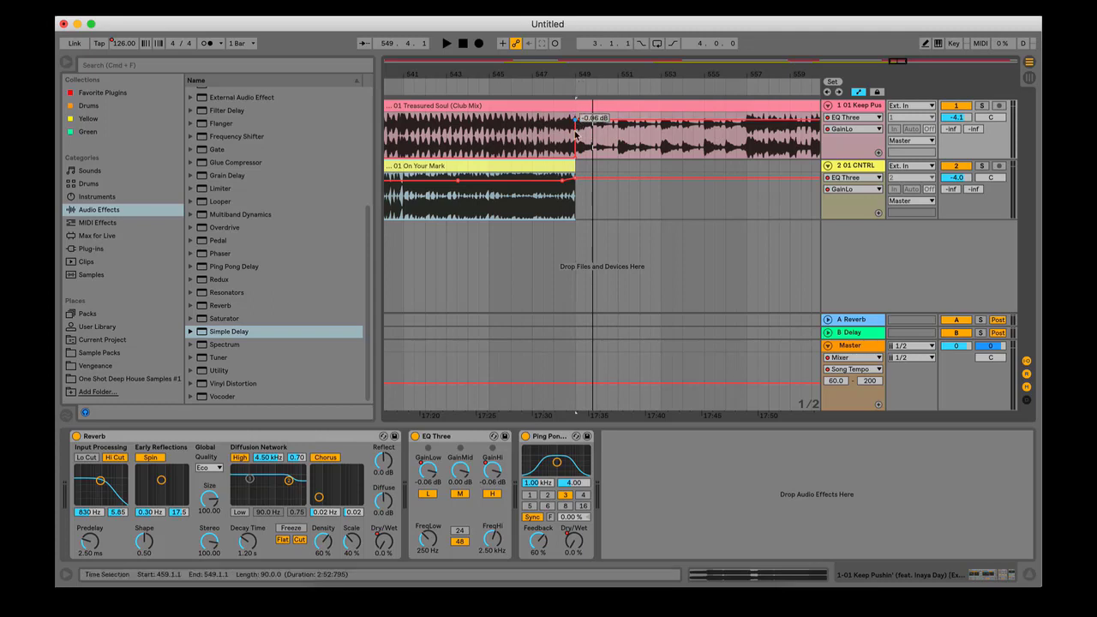
Step: Automate the 01 CNTRL track's Reverb Dry/Wet to rise from 0% at about bar 545 to 100% at bar 549
left_click(567, 165)
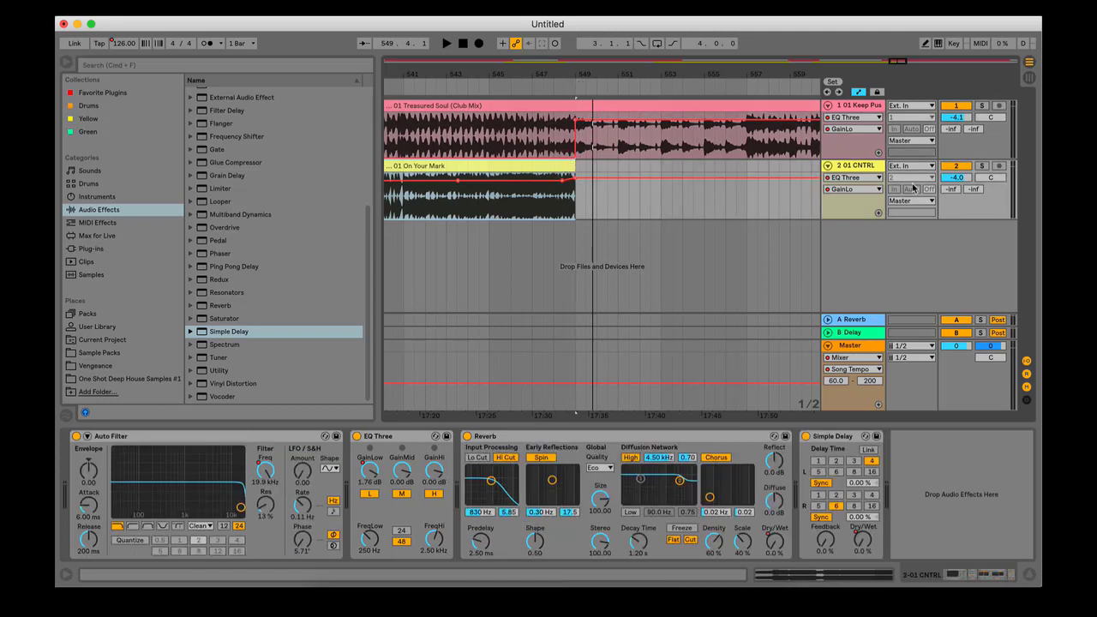
left_click(860, 177)
left_click(860, 219)
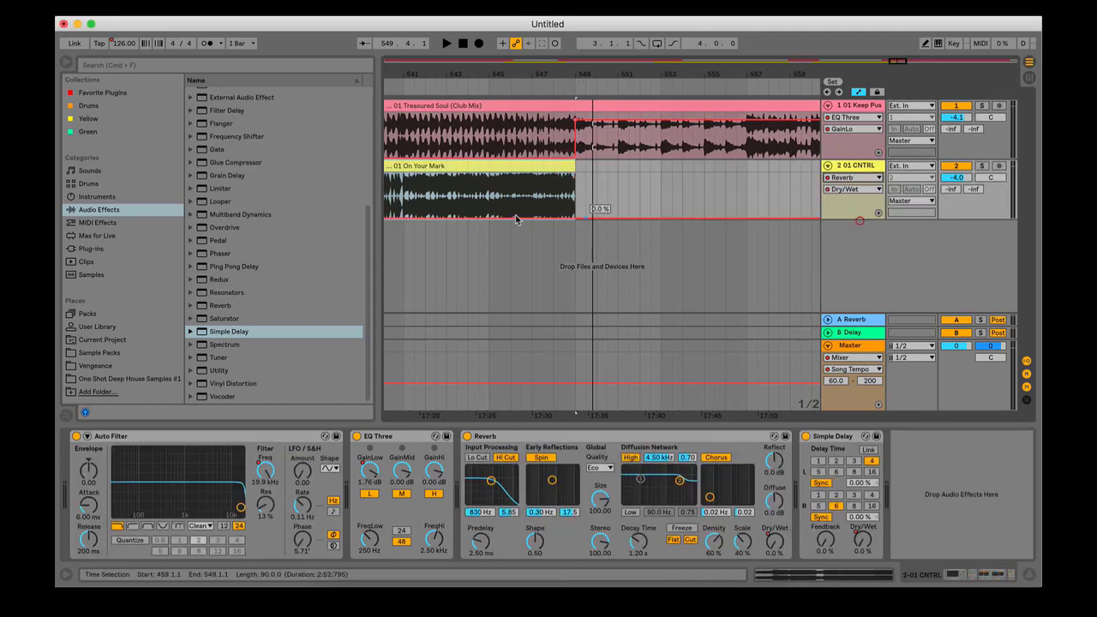
left_click(483, 218)
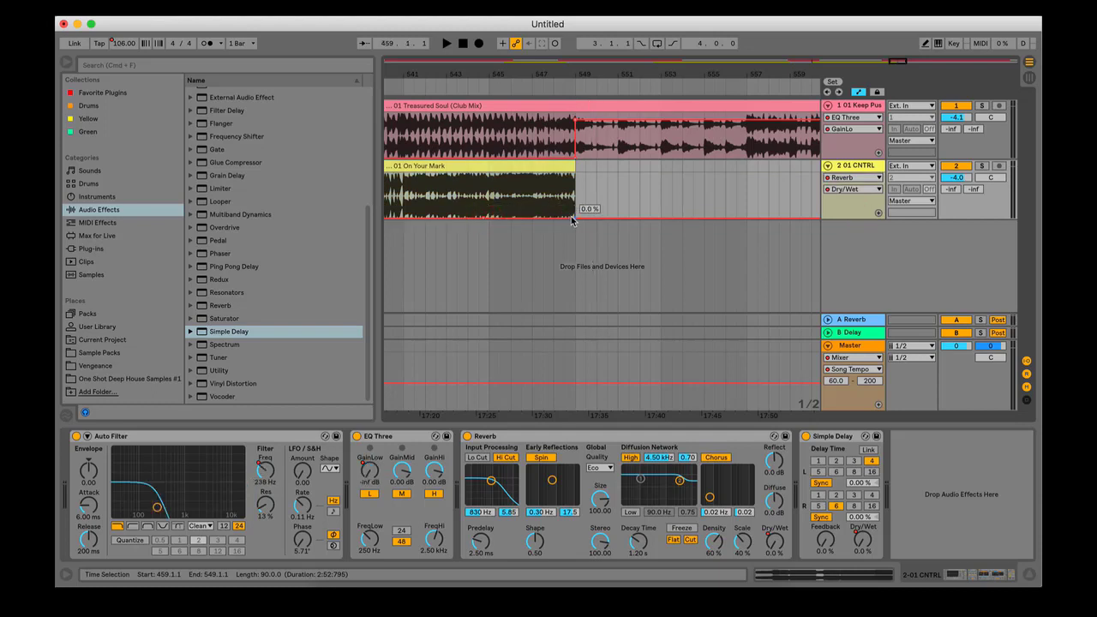
left_click_drag(574, 219, 575, 174)
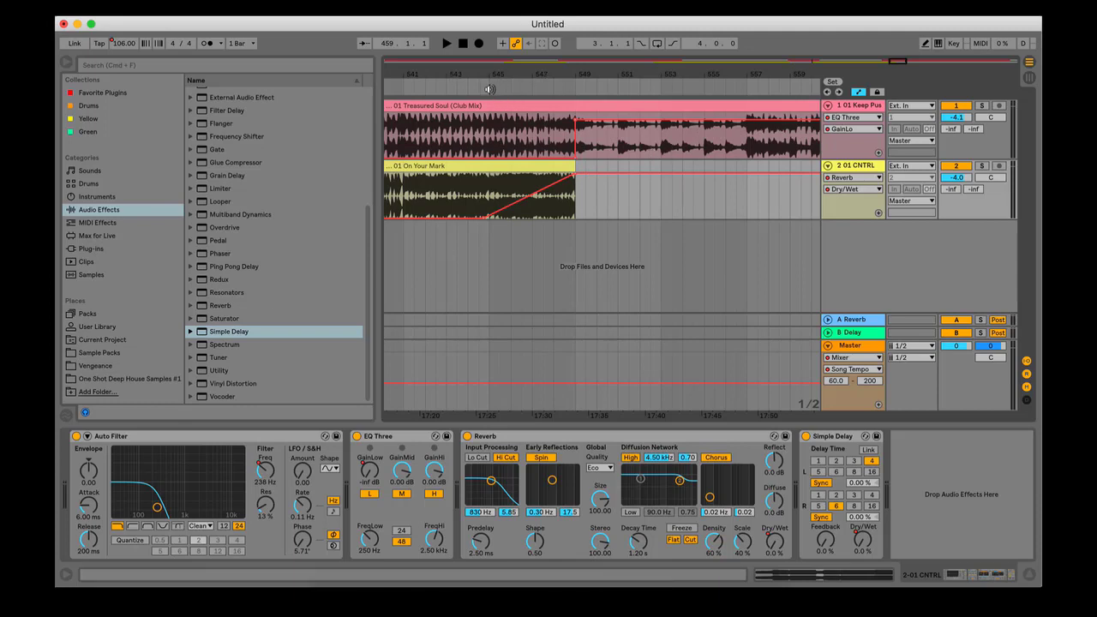
Step: Play the transition into 01 Treasured Soul from bar 545 and review the 01 Keep Pushin' track's GainHi, Reverb and Ping Pong Delay automation
left_click(490, 90)
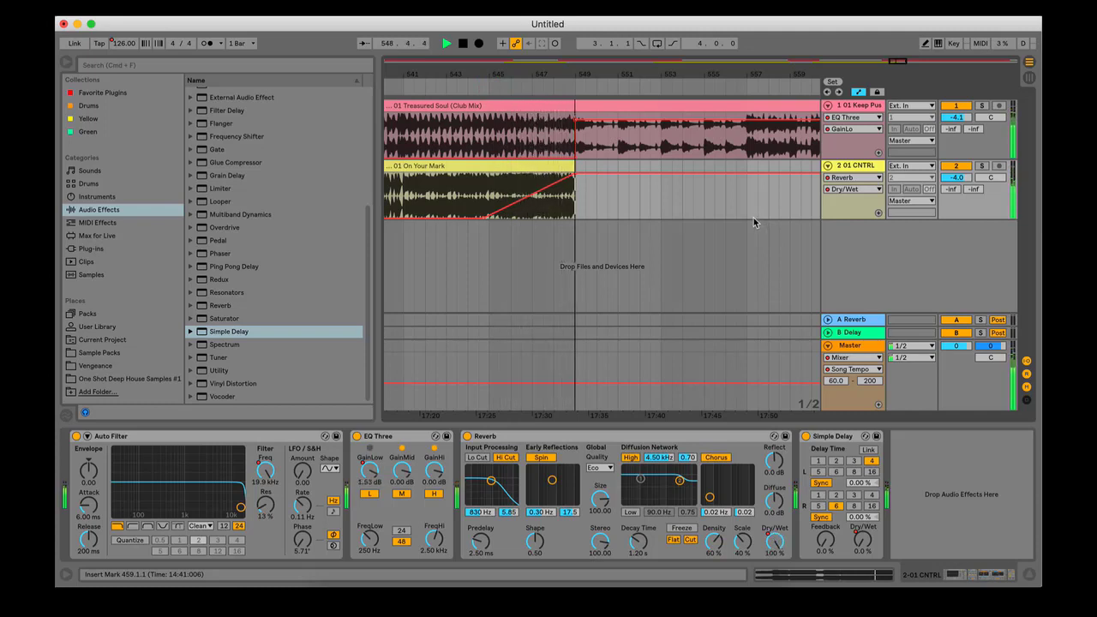
left_click(852, 128)
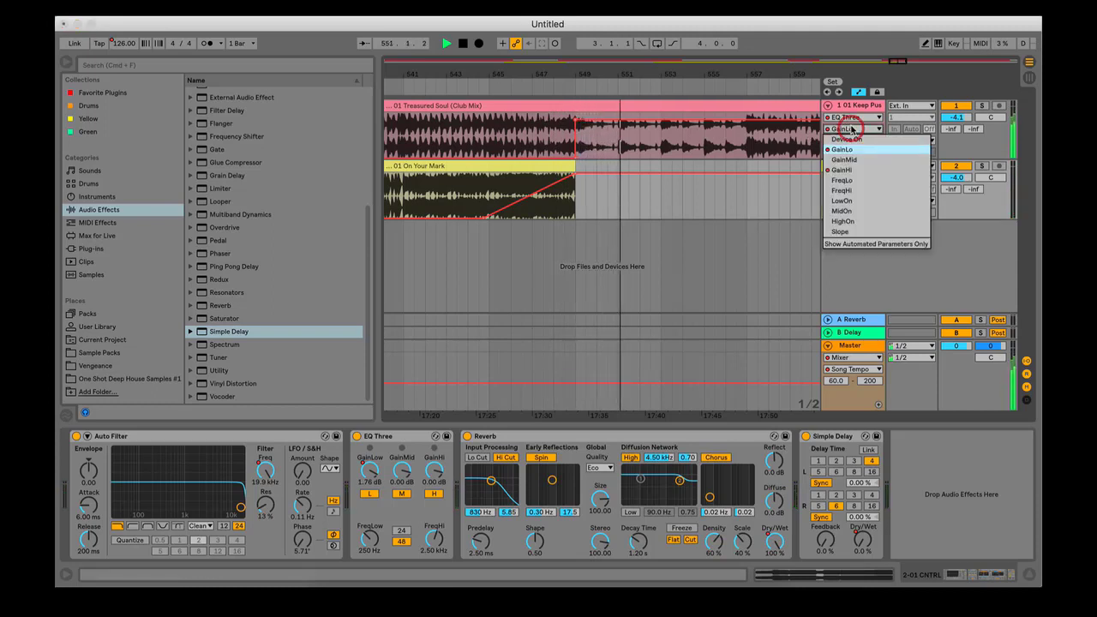
left_click(843, 170)
left_click(850, 118)
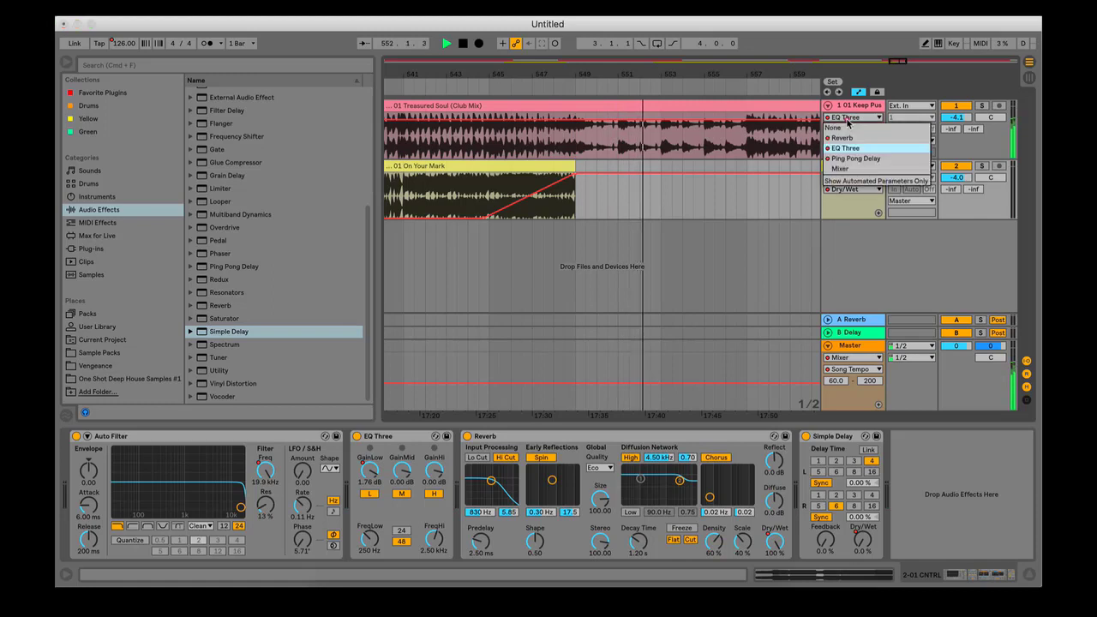
left_click(843, 137)
left_click(843, 118)
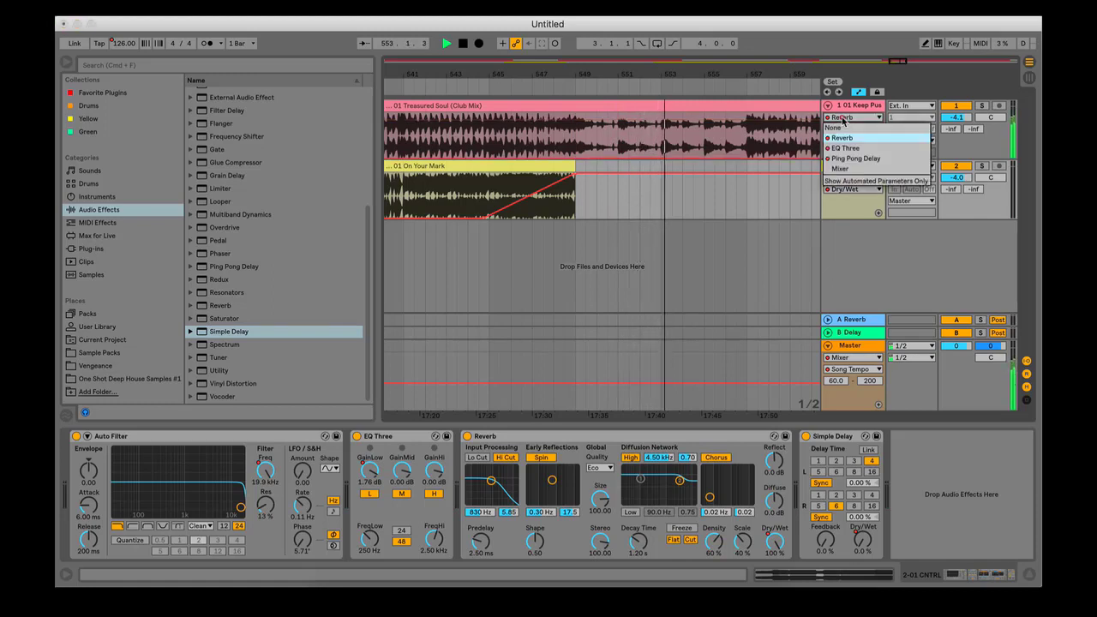
left_click(849, 158)
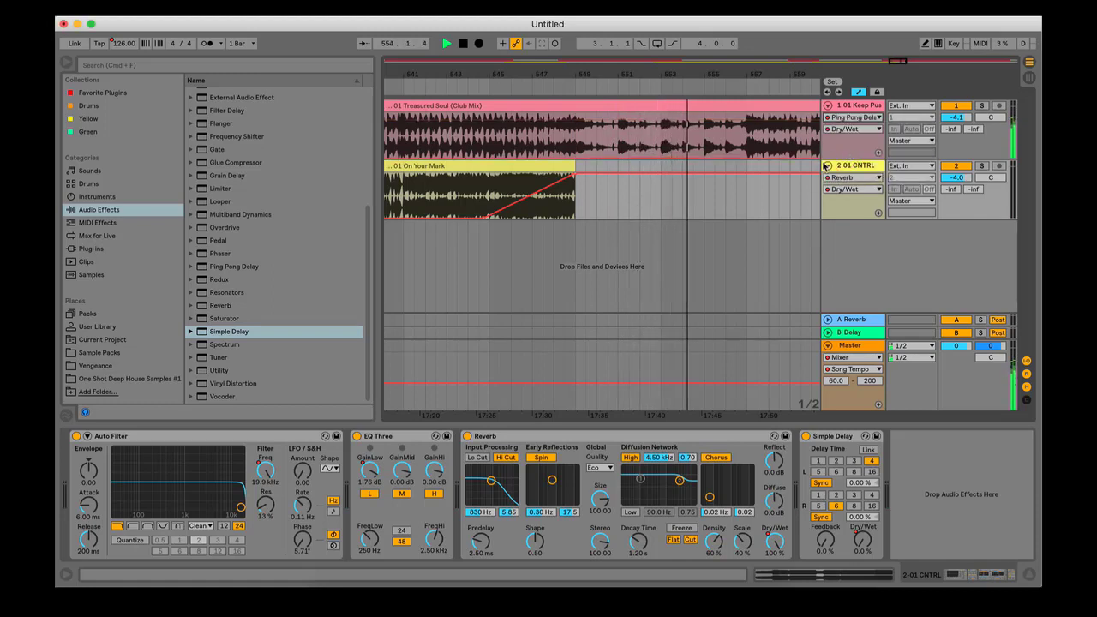
Step: Change the warp mode of the 01 Treasured Soul (Club Mix) clip
left_click_drag(564, 76, 563, 50)
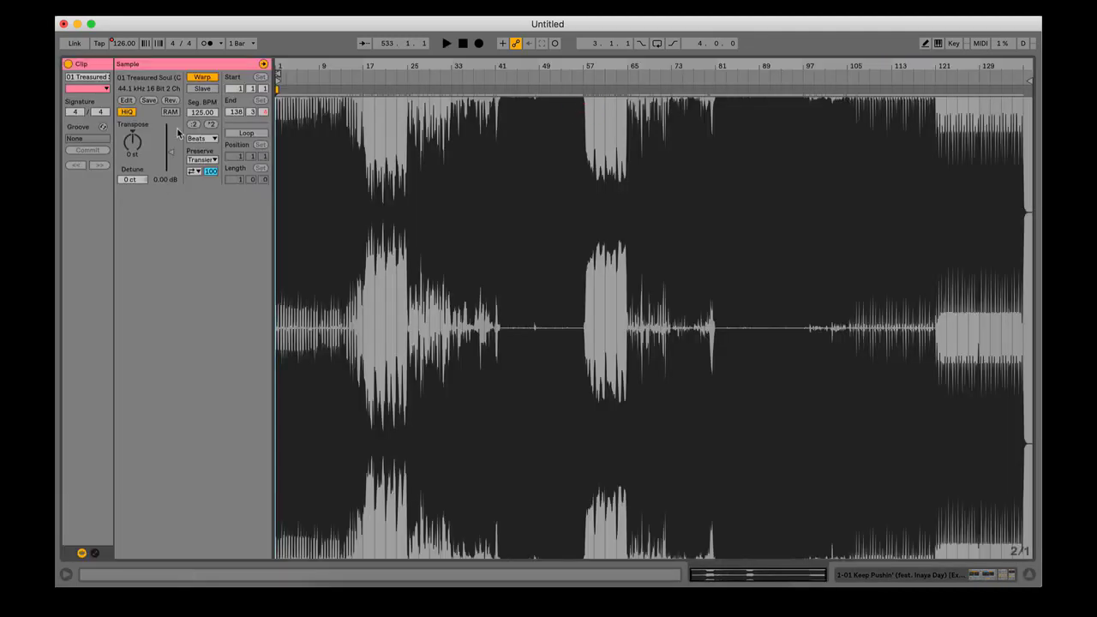
left_click(200, 138)
left_click(214, 200)
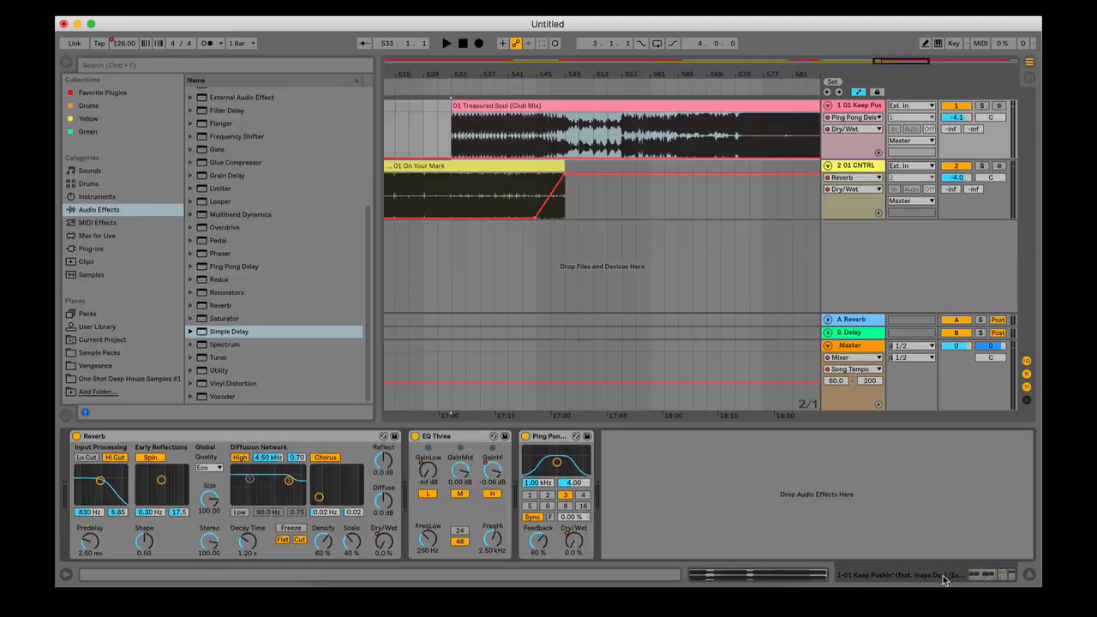
Step: Play the transition from 01 On Your Mark into 01 Treasured Soul from about bar 544, view the whole arrangement, and stop playback
left_click(531, 86)
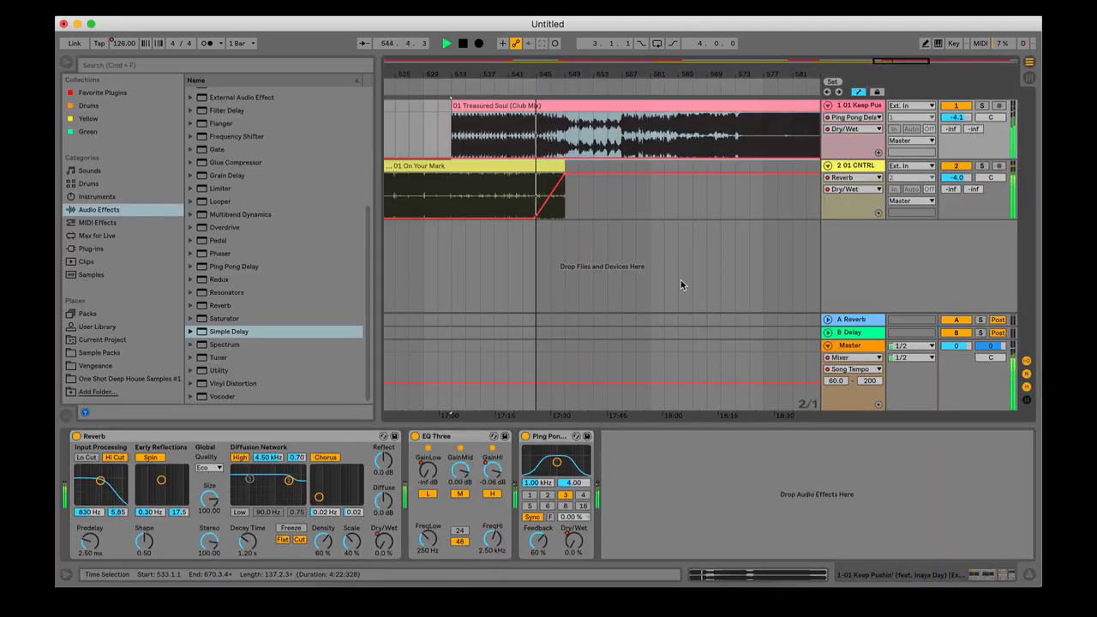
left_click_drag(546, 74, 491, 73)
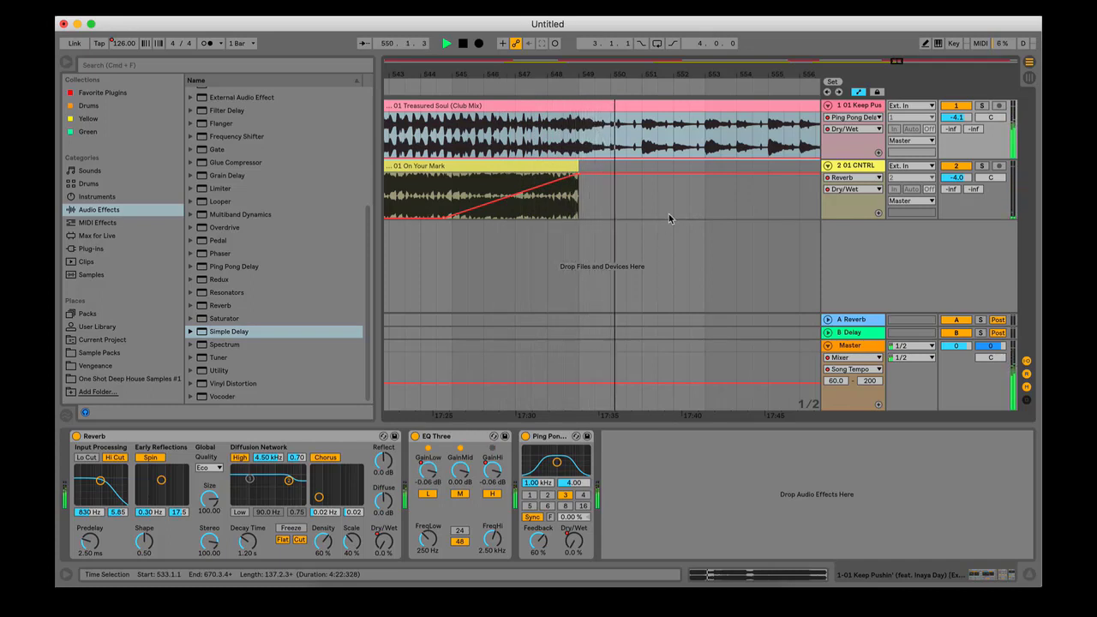
left_click_drag(614, 75, 600, 39)
left_click_drag(576, 76, 387, 83)
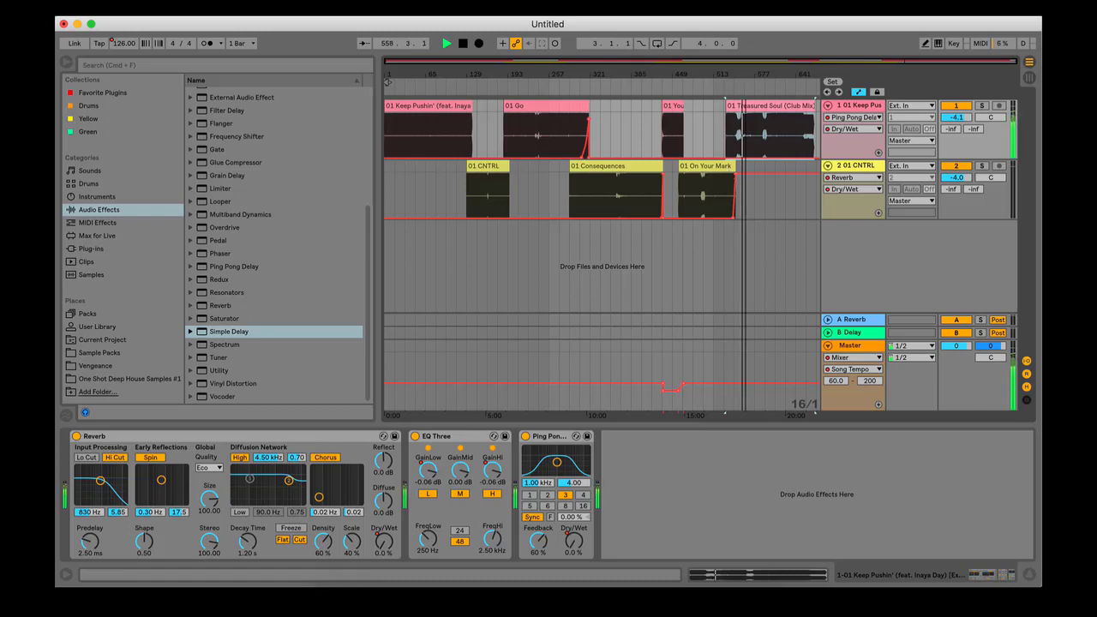
mouse_move(746, 75)
left_mouse_down()
mouse_move(745, 116)
mouse_move(746, 74)
left_mouse_up()
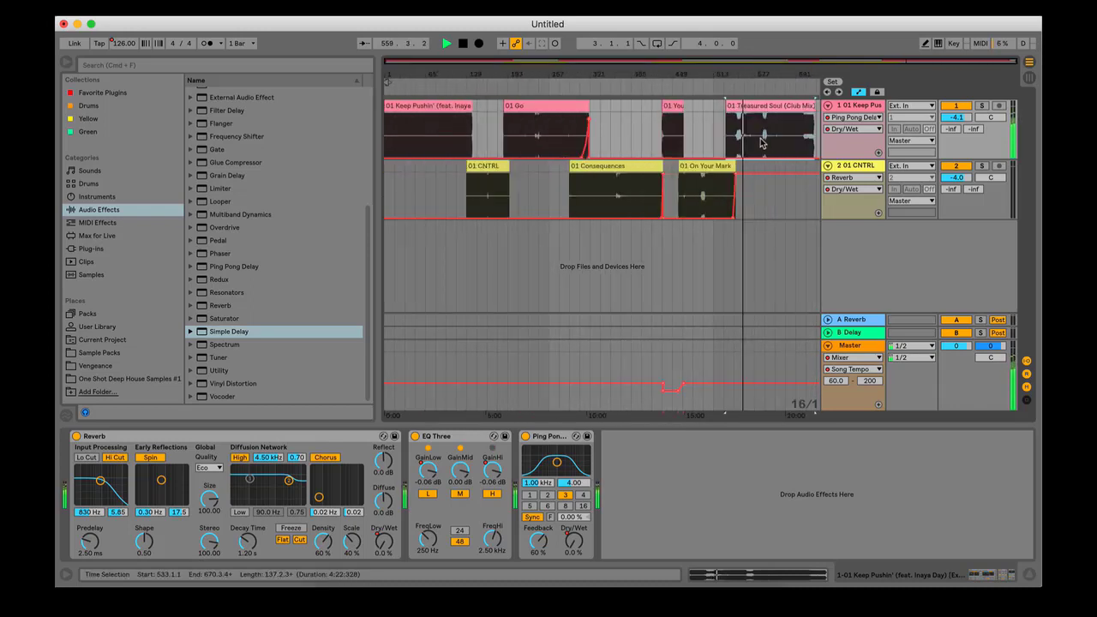
key("space")
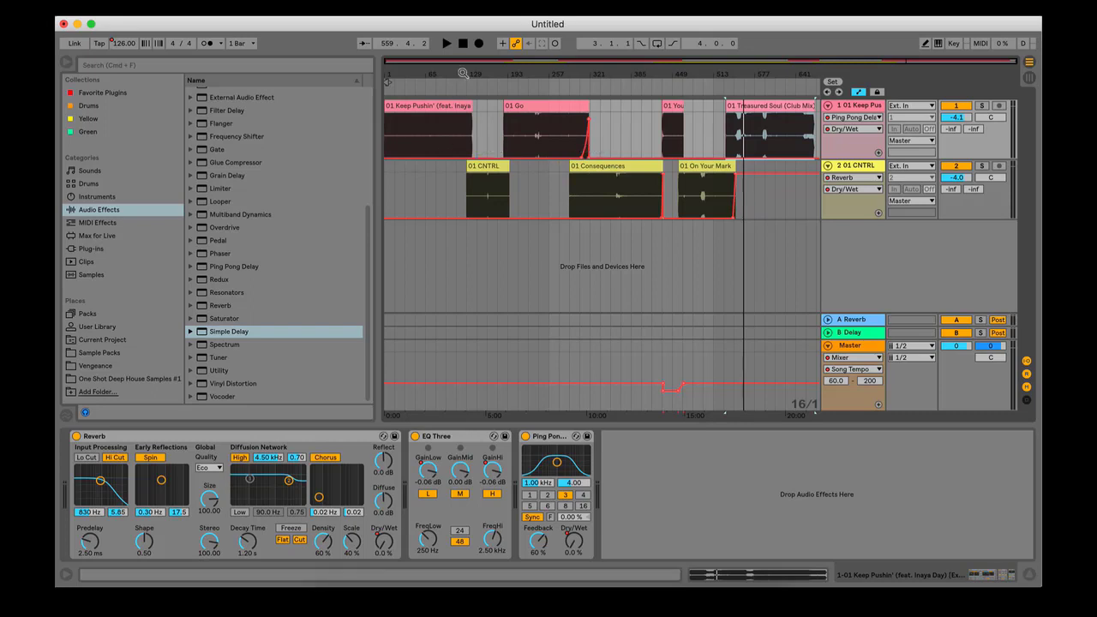
Step: On the 01 Keep Pushin' track's EQ Three GainHi automation, raise the level up to about bar 155 to 0.55 dB, ahead of the 01 Go clip
mouse_move(463, 73)
left_mouse_down()
mouse_move(463, 96)
mouse_move(459, 13)
left_mouse_up()
mouse_move(457, 91)
left_mouse_down()
mouse_move(454, 103)
mouse_move(460, 76)
left_mouse_up()
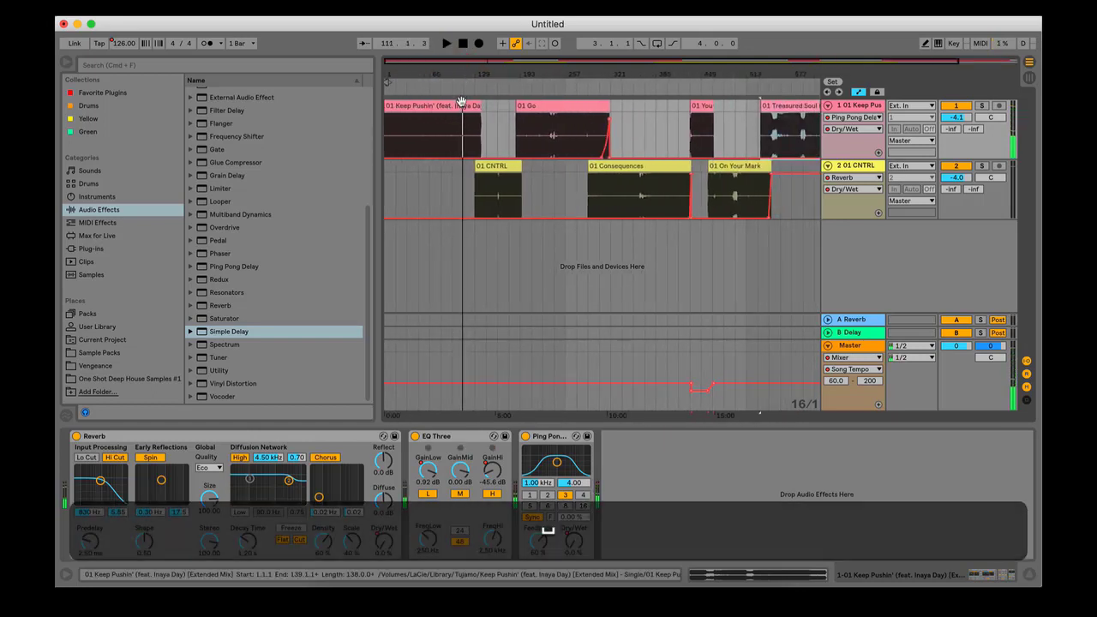
left_click(874, 117)
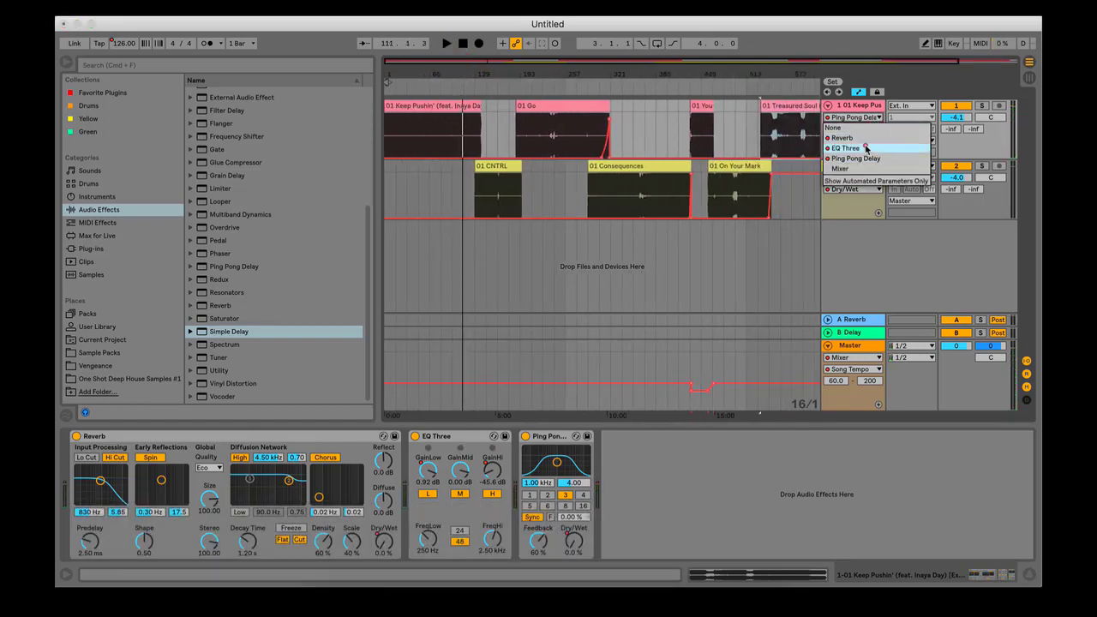
left_click(867, 148)
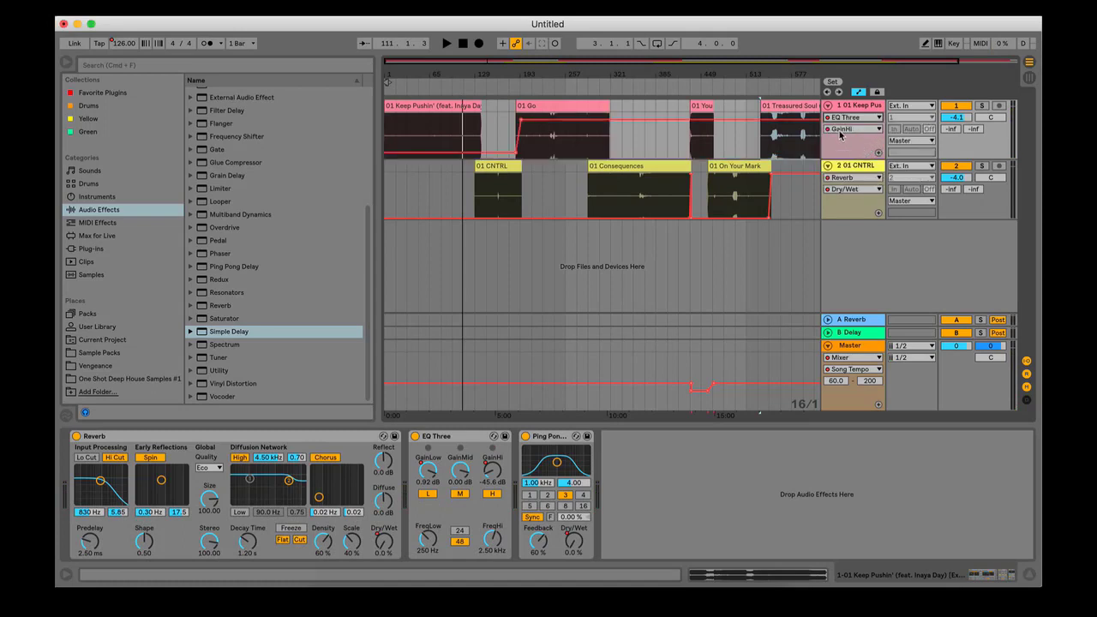
left_click(840, 130)
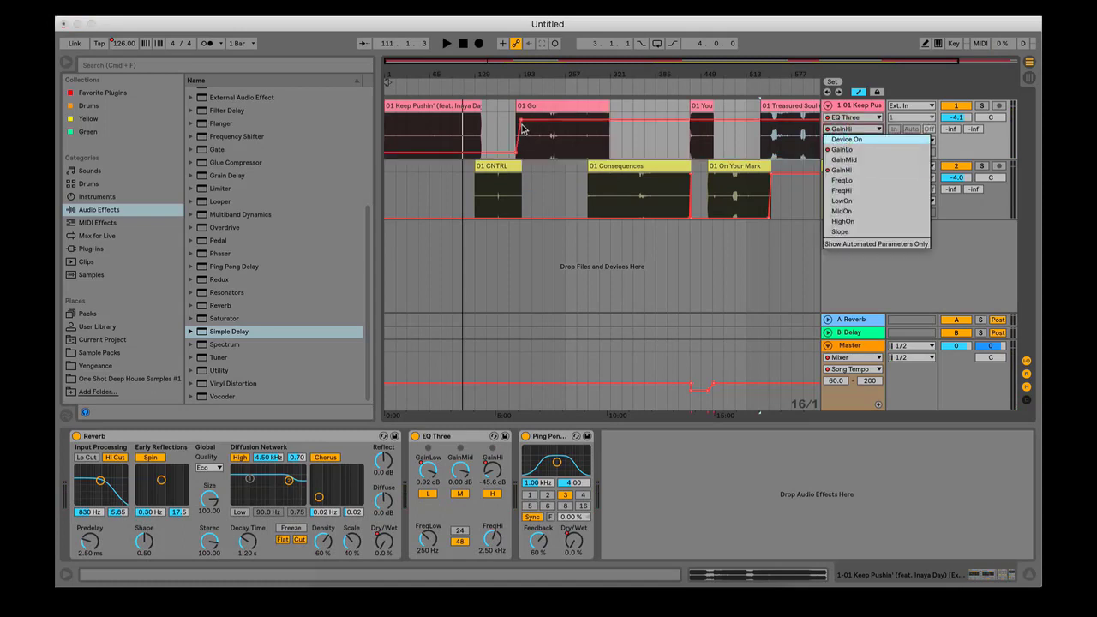
left_click(847, 170)
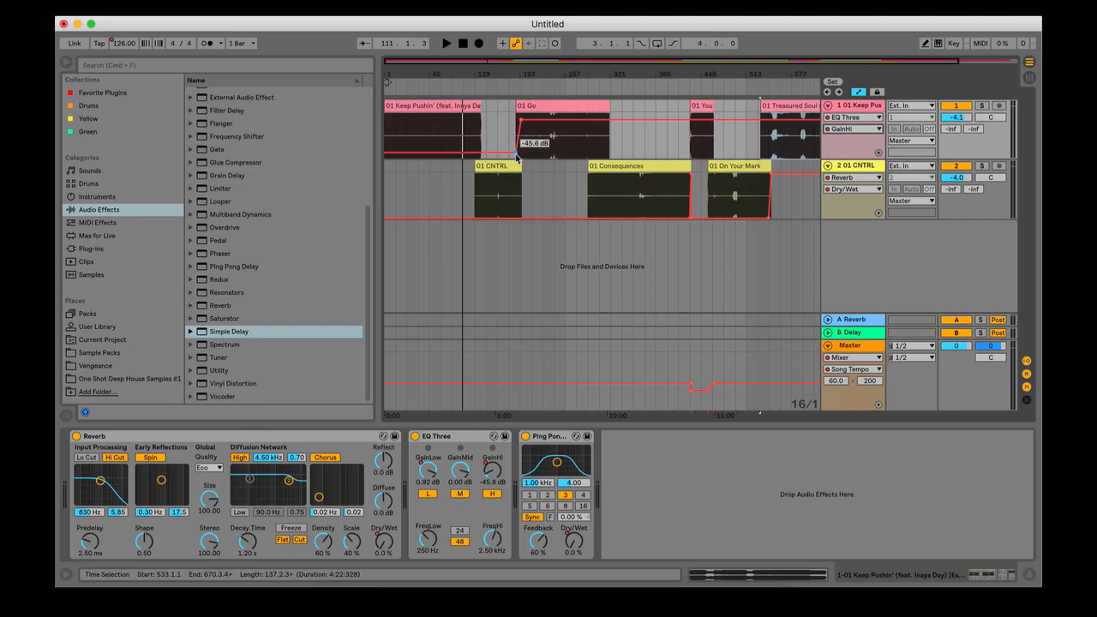
key("space")
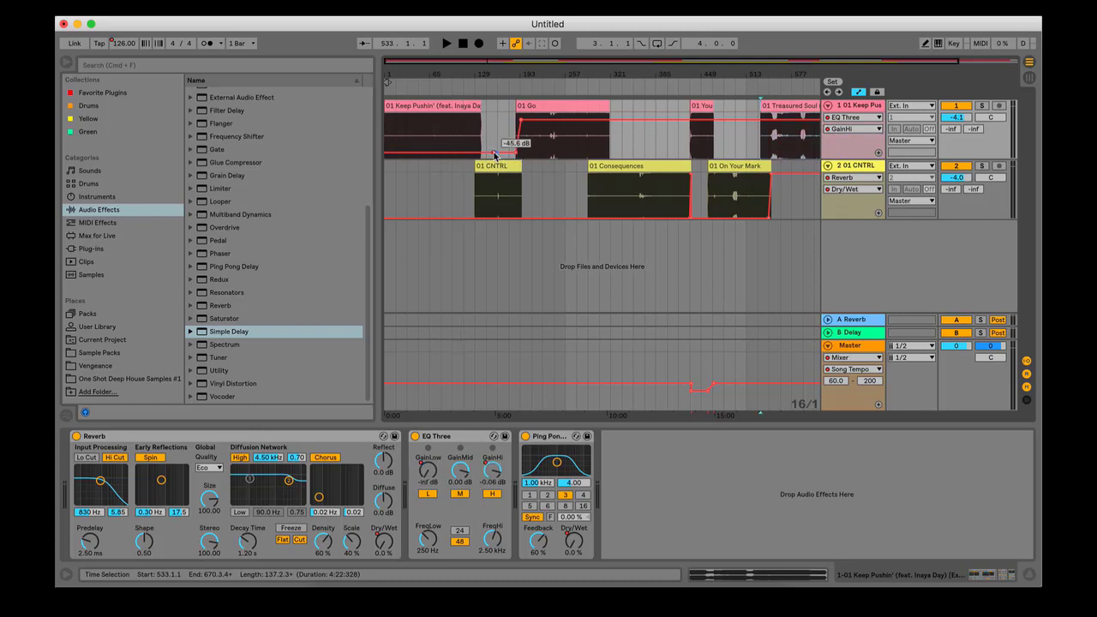
left_click_drag(497, 155, 497, 127)
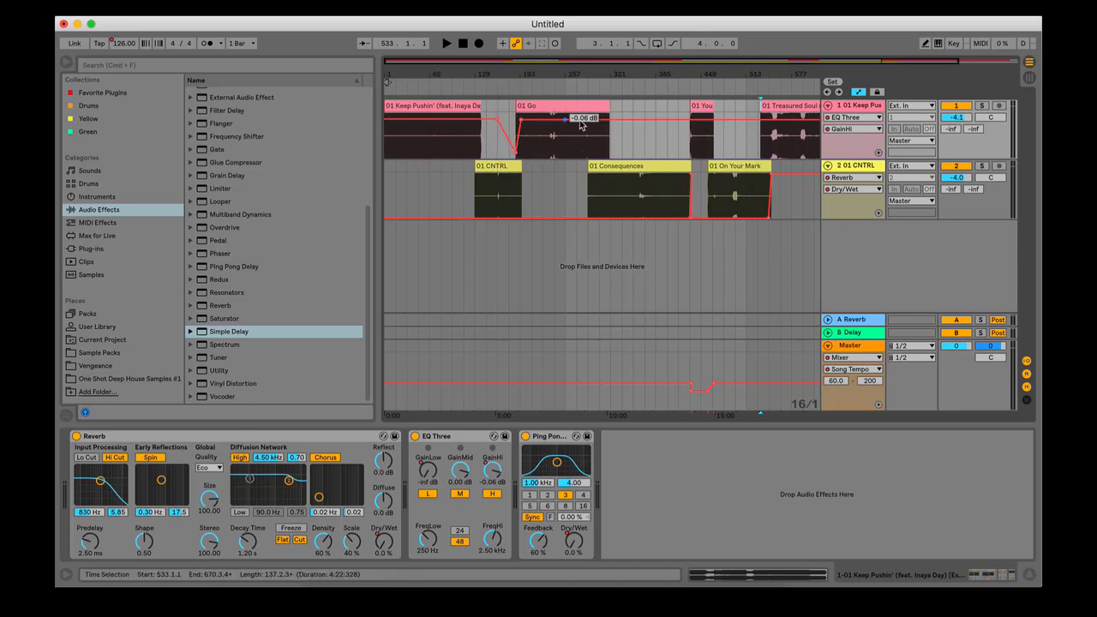
Step: Show the 01 Keep Pushin' track's GainLo automation and play the transition into 01 CNTRL from about bar 110
left_click(853, 129)
left_click(859, 153)
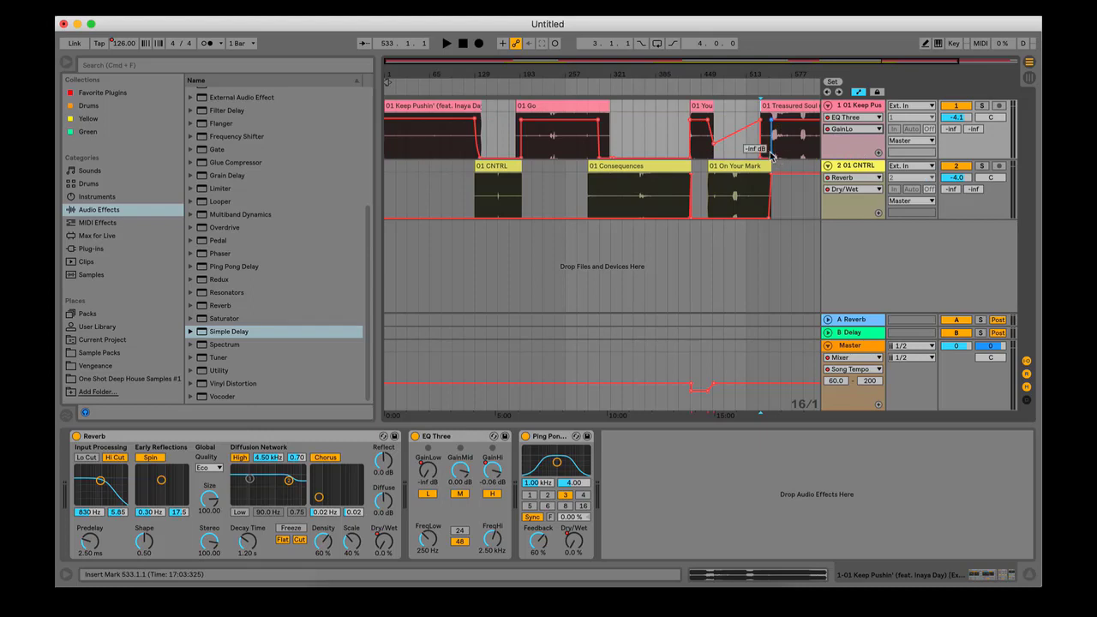
left_click(461, 87)
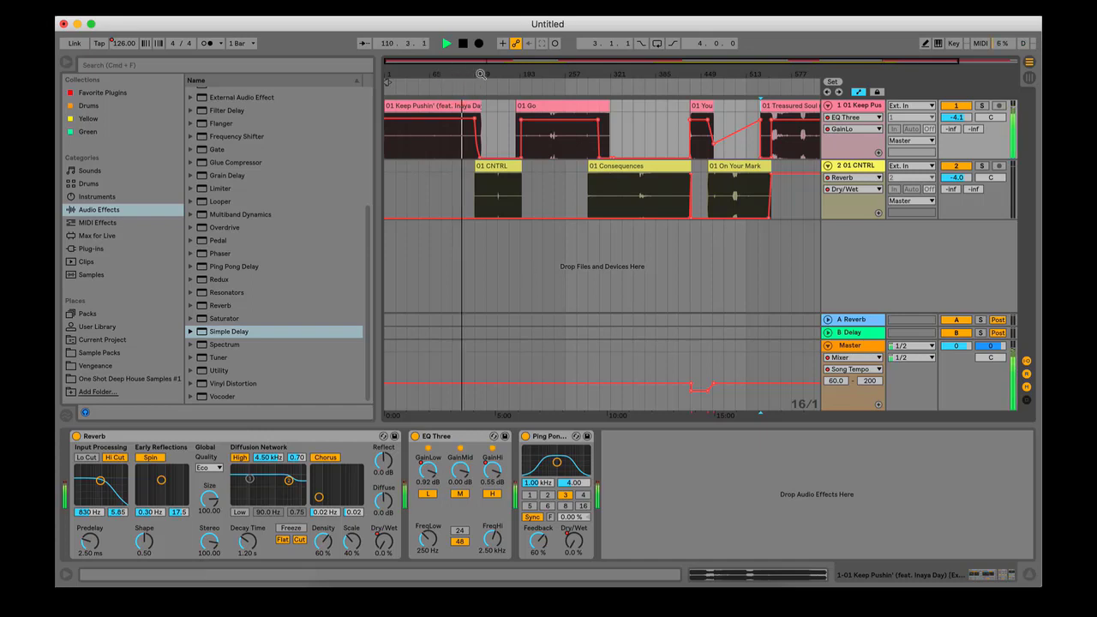
left_click_drag(481, 74, 481, 121)
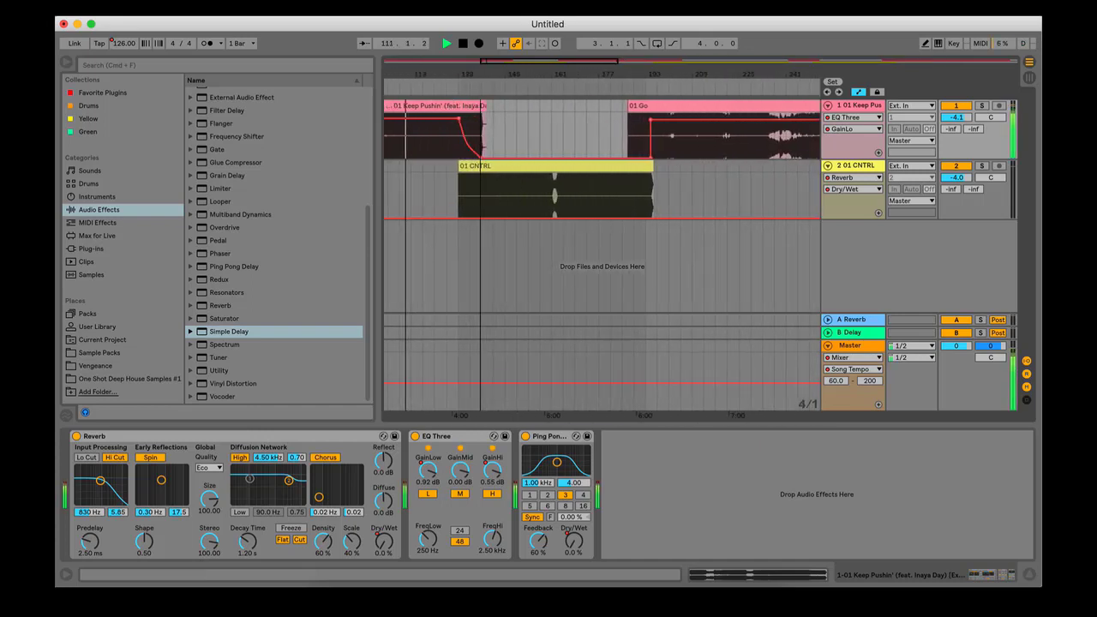
left_click(448, 87)
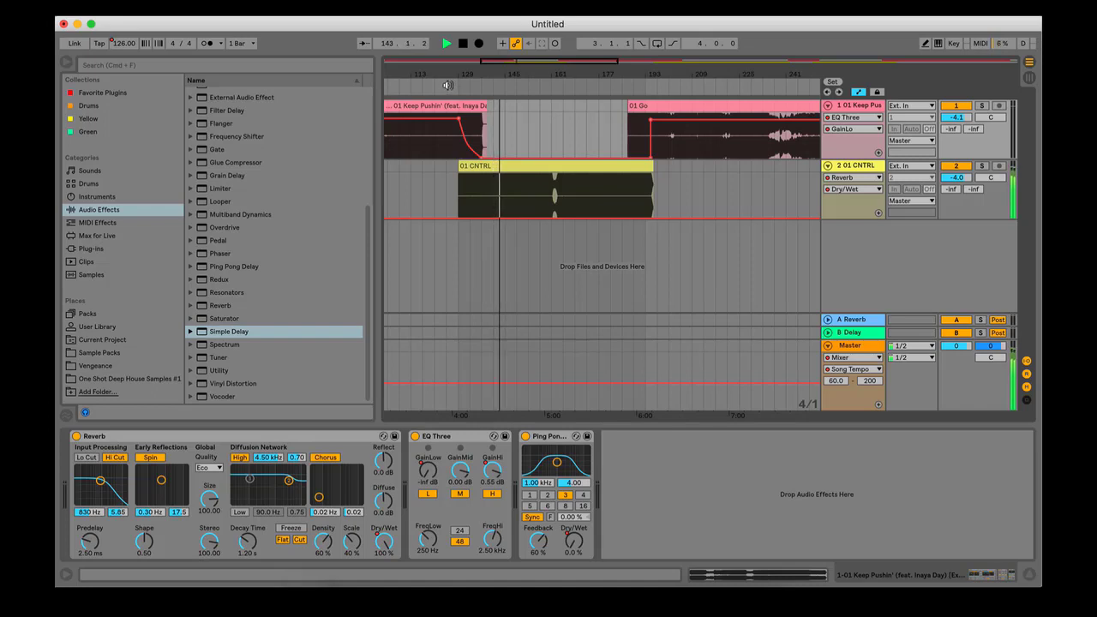
left_click_drag(587, 76, 588, 102)
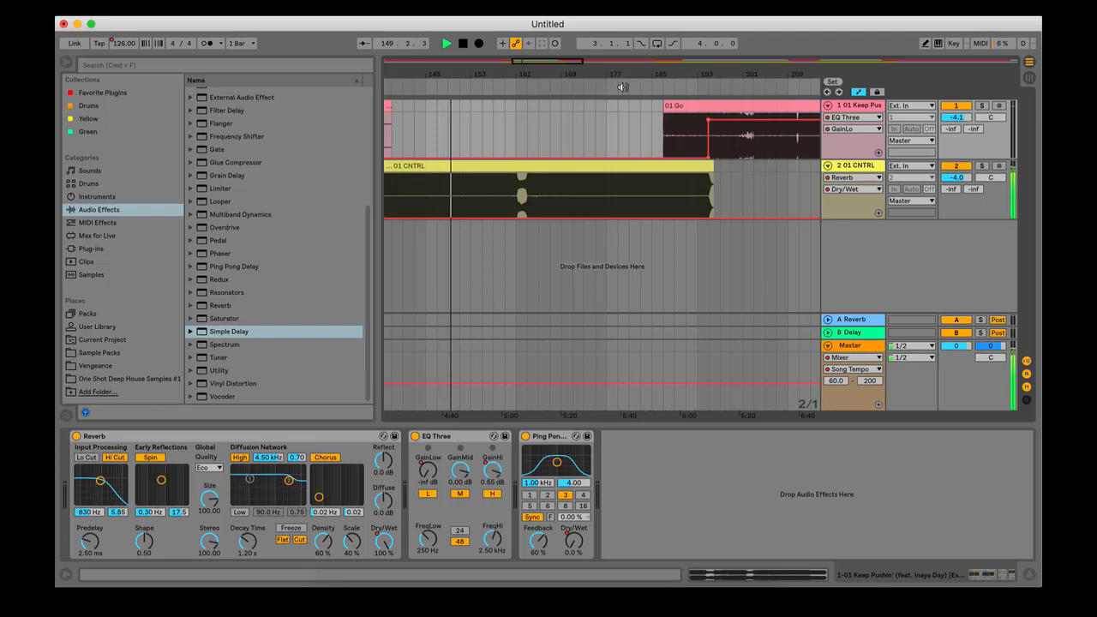
Step: Play the transition from 01 CNTRL into 01 Go from about bar 184, and replay the start of 01 Go around bar 187
left_click(649, 87)
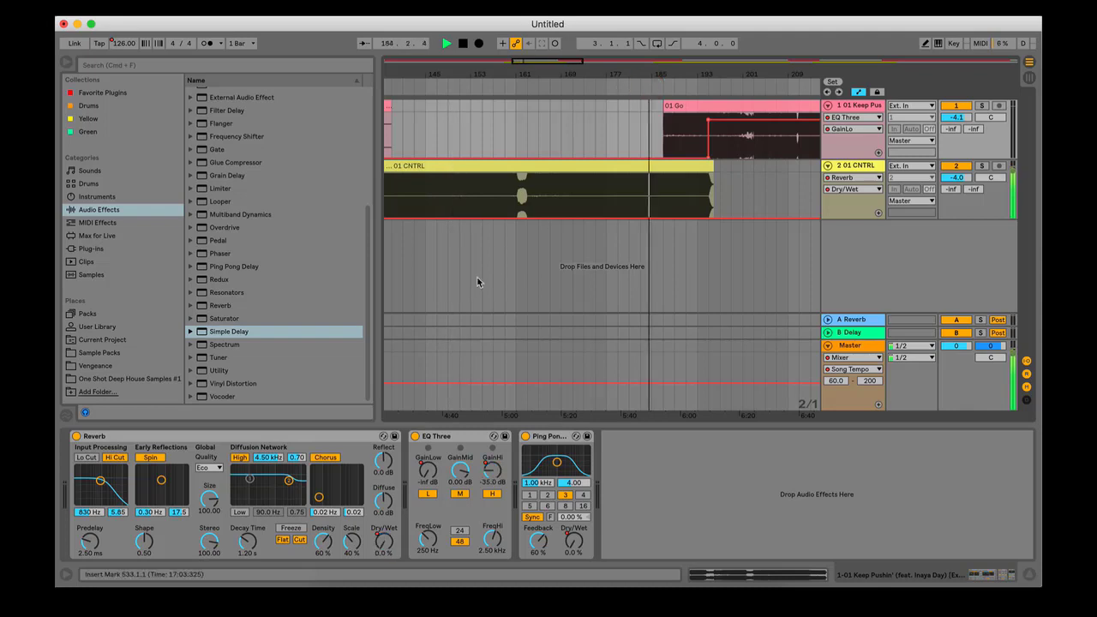
left_click_drag(665, 74, 465, 129)
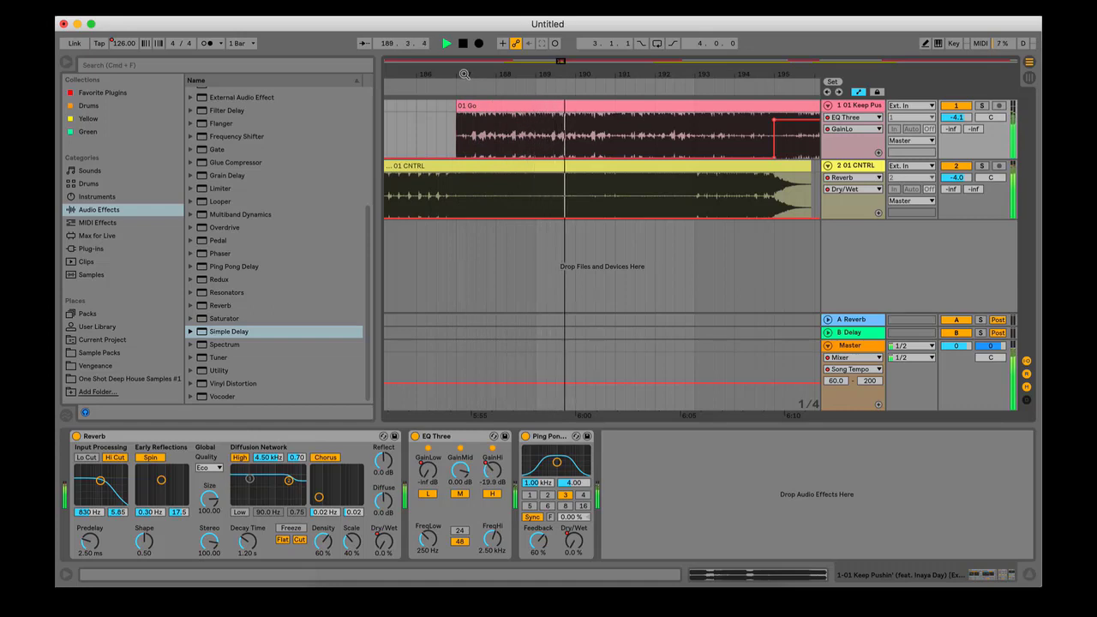
left_click_drag(464, 75, 463, 55)
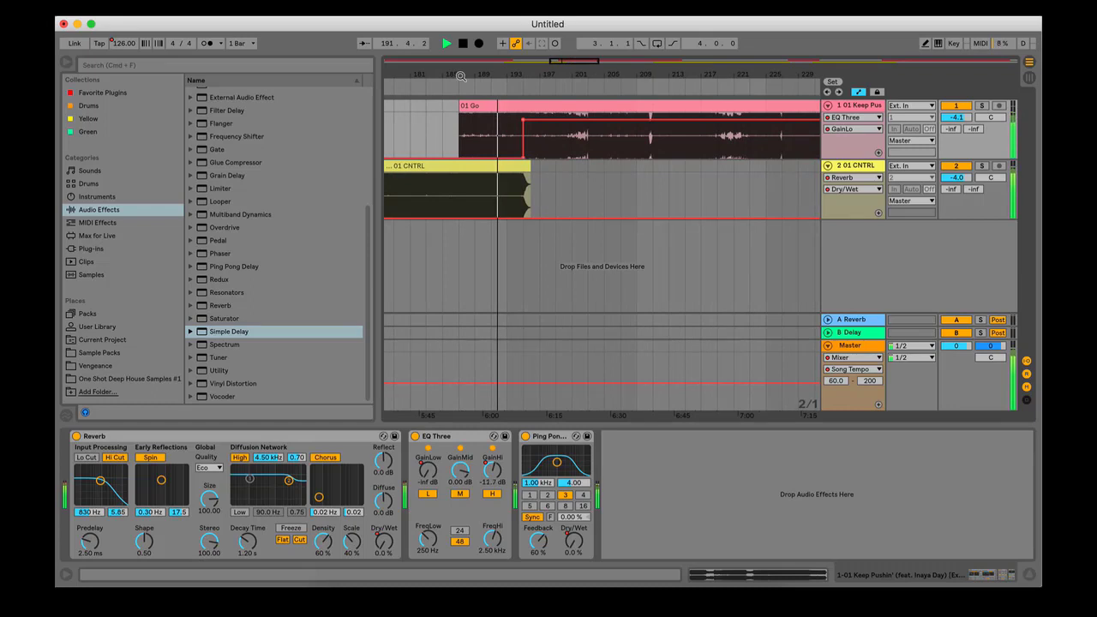
key("space")
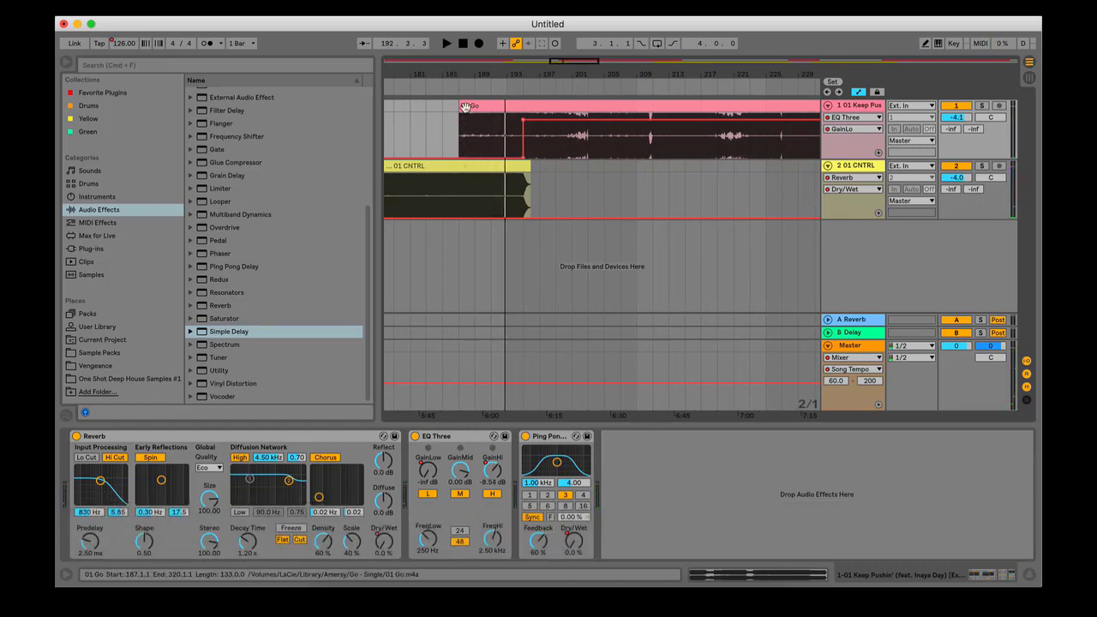
left_click_drag(460, 73, 477, 94)
left_click(454, 86)
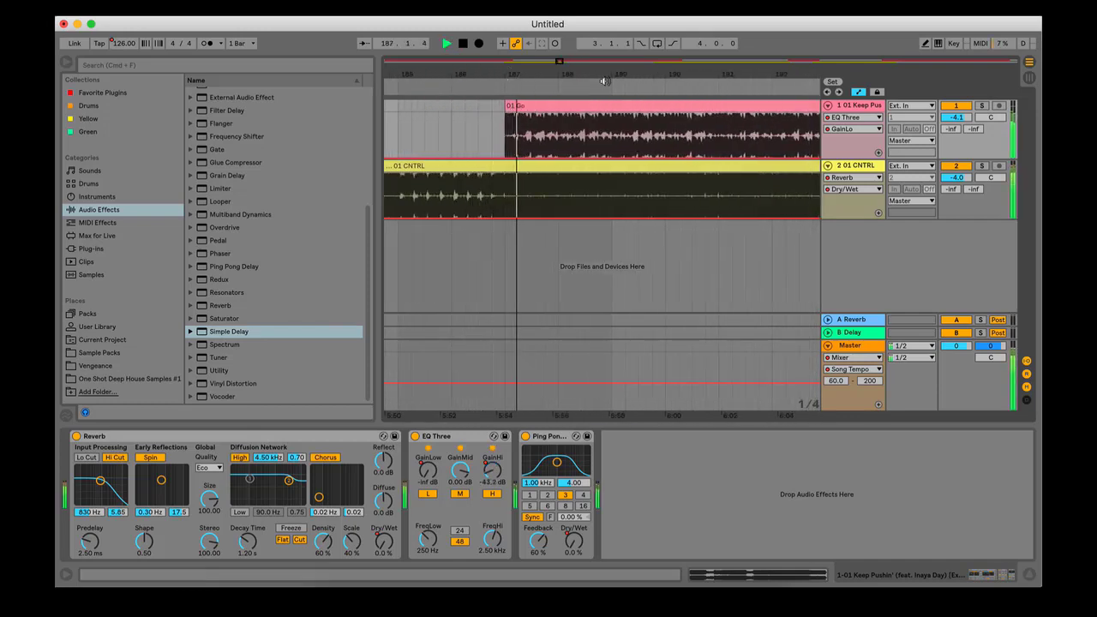
key("space")
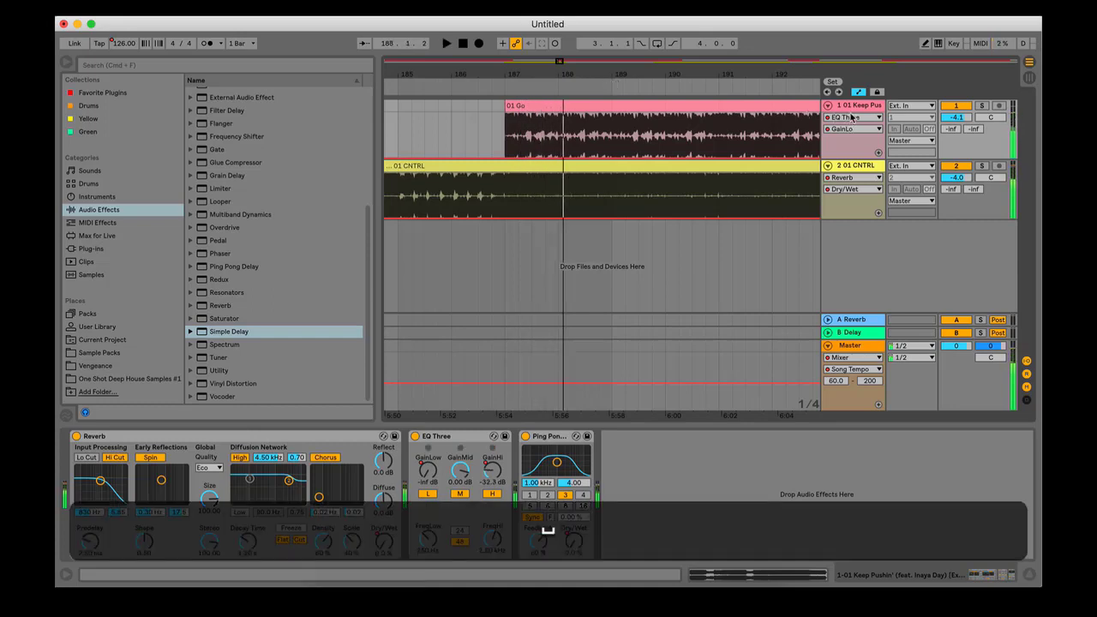
Step: Add an Auto Filter after the Ping Pong Delay on the 01 Keep Pushin' track and show its Frequency automation
left_click(851, 117)
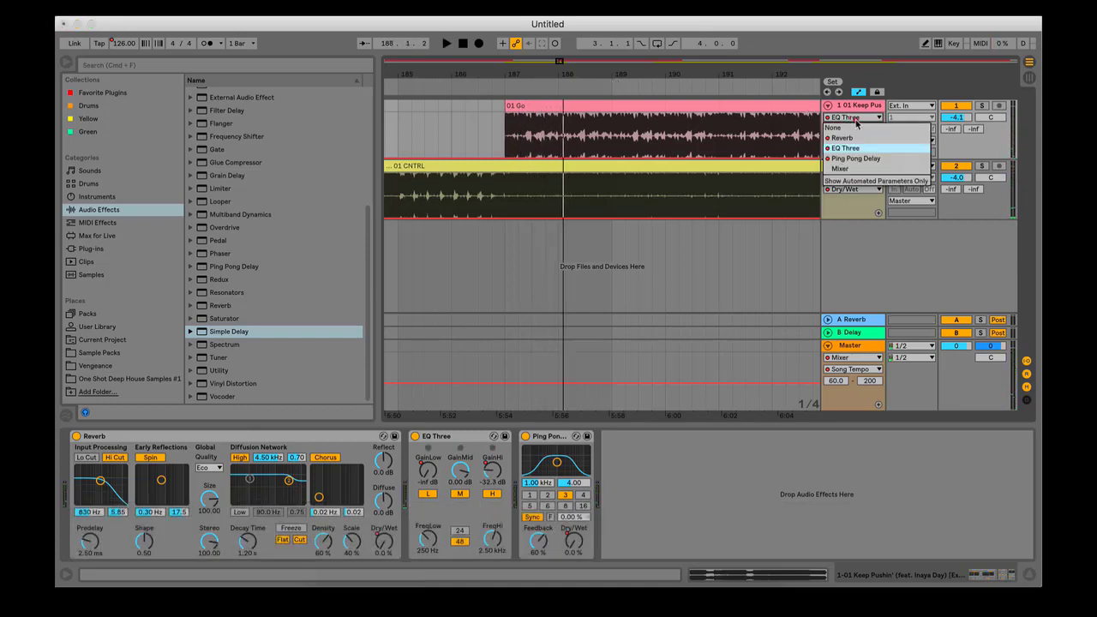
left_click(859, 114)
left_click(863, 107)
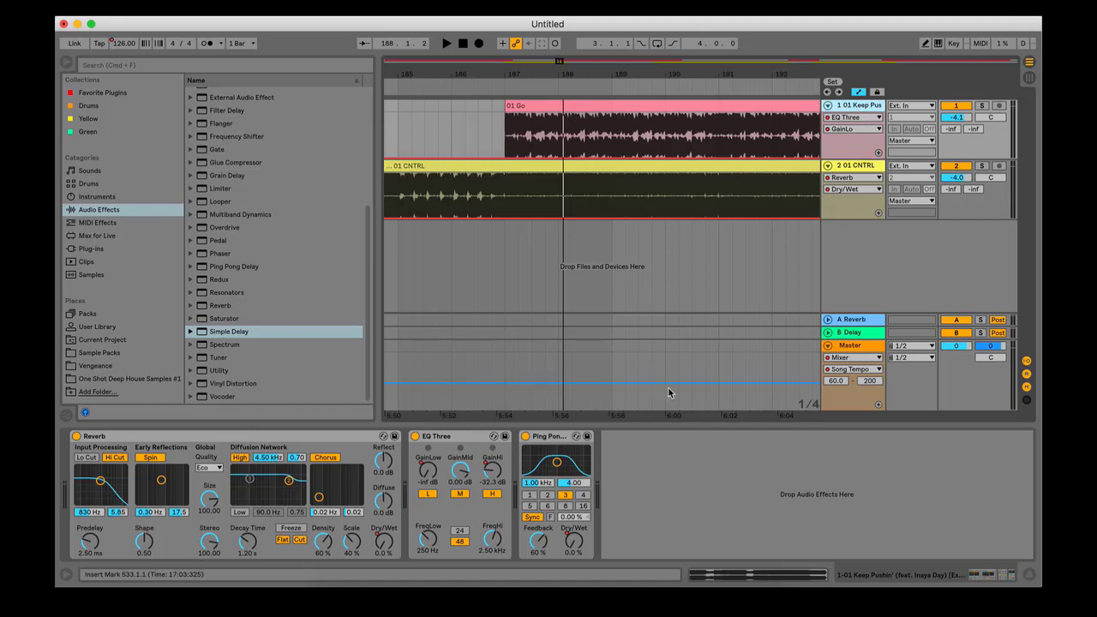
scroll(269, 195, "up", 5)
left_click(235, 120)
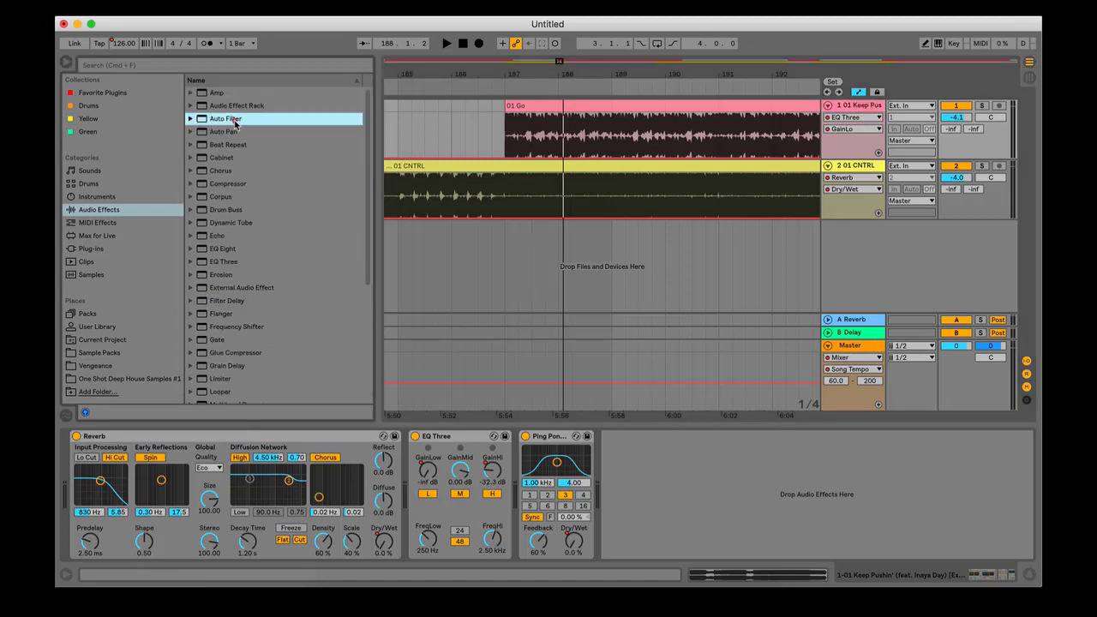
left_click_drag(627, 495, 625, 490)
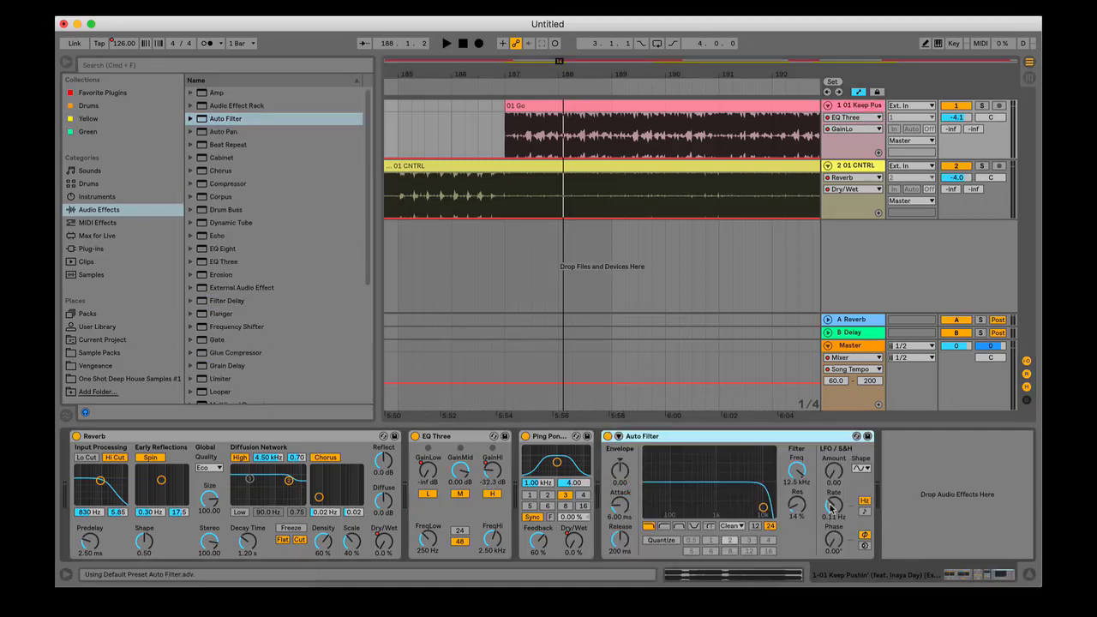
left_click(800, 472)
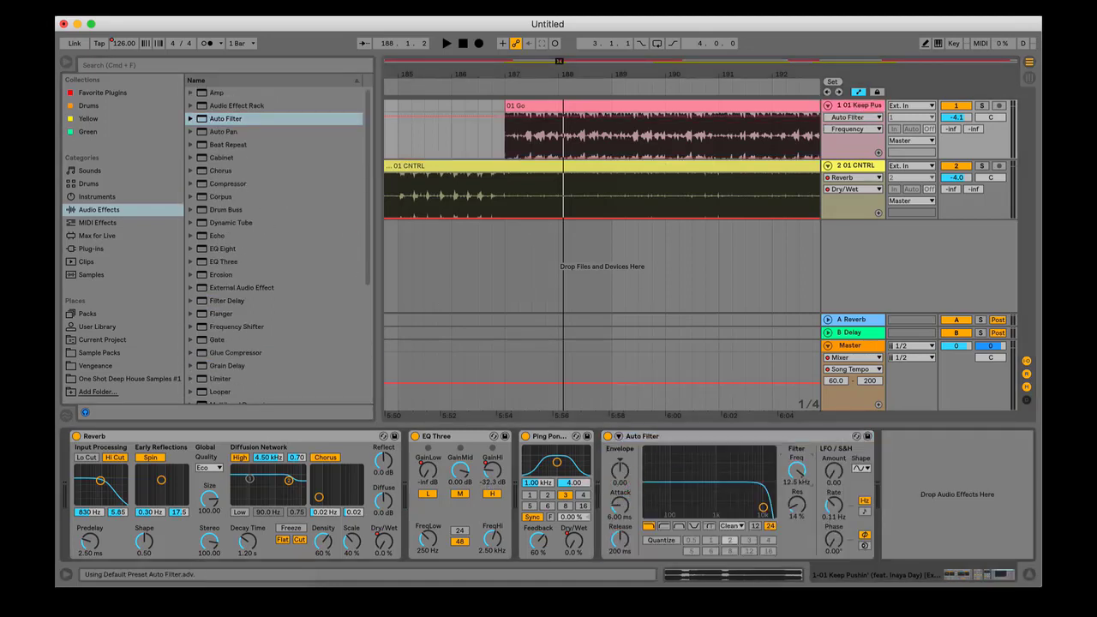
Step: Automate the Auto Filter Frequency to drop to 393 Hz at bar 187, where 01 Go starts, and rise to 19.9 kHz by about bar 195
left_click(502, 114)
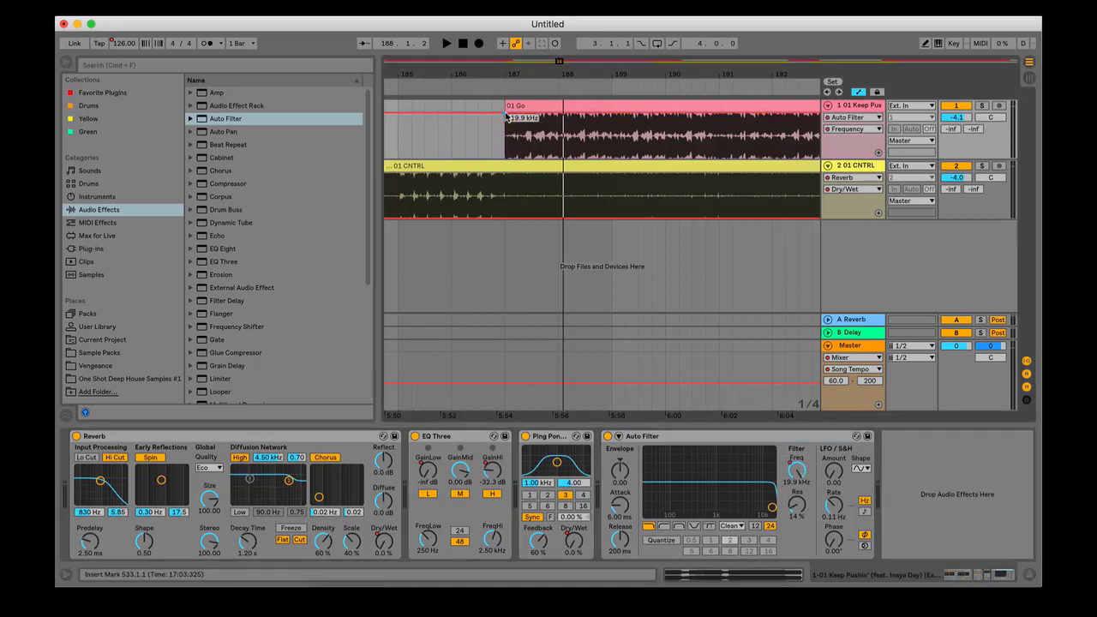
left_click_drag(502, 116, 504, 137)
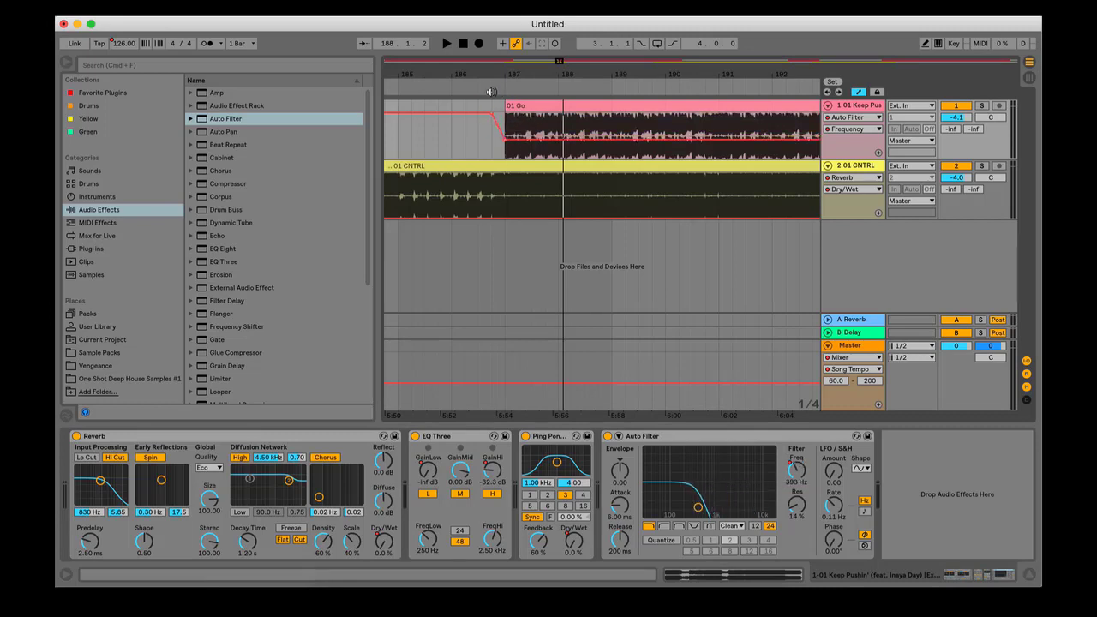
left_click(491, 92)
left_click_drag(511, 75, 474, 57)
left_click_drag(626, 139, 626, 114)
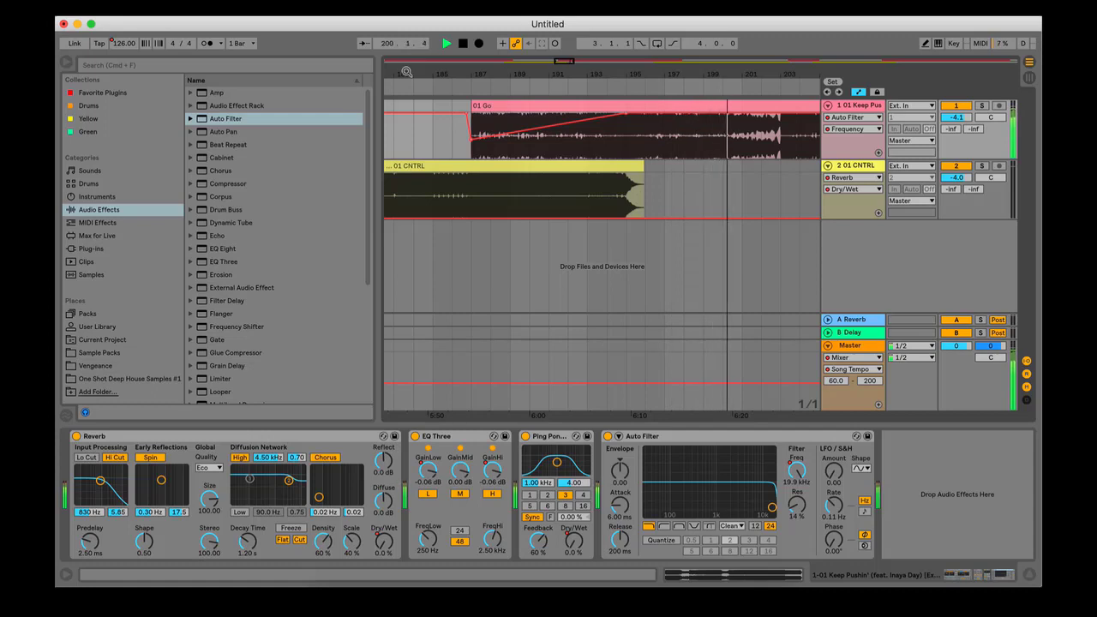
Step: Play the transition from 01 Go into 01 Consequences around bar 289
left_click_drag(427, 73, 387, 15)
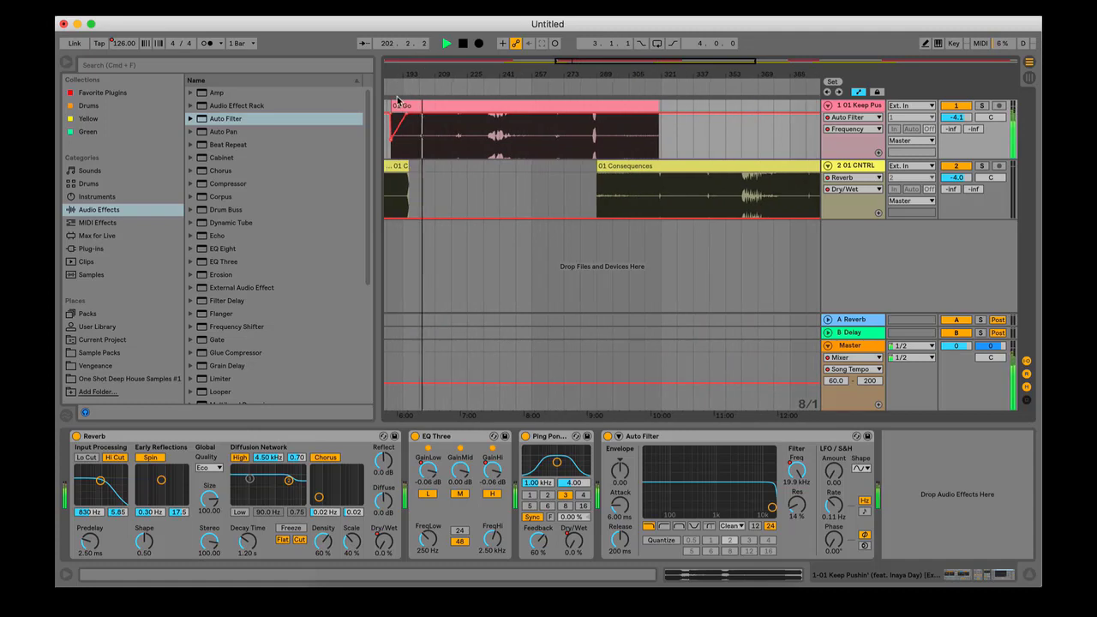
left_click(587, 90)
left_click_drag(597, 71, 669, 77)
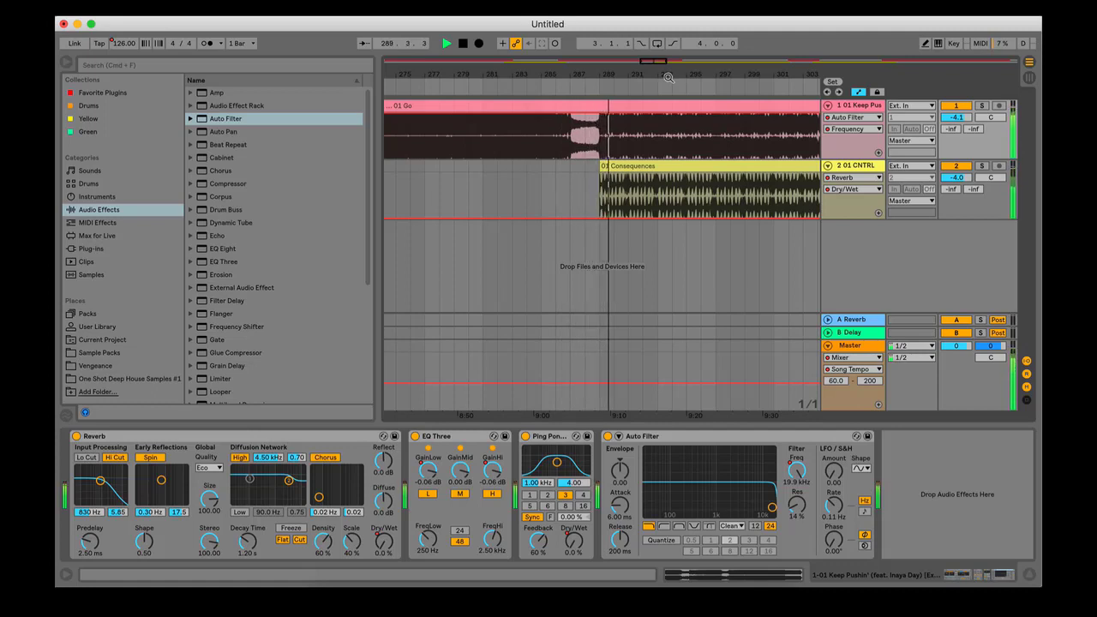
left_click_drag(666, 77, 666, 38)
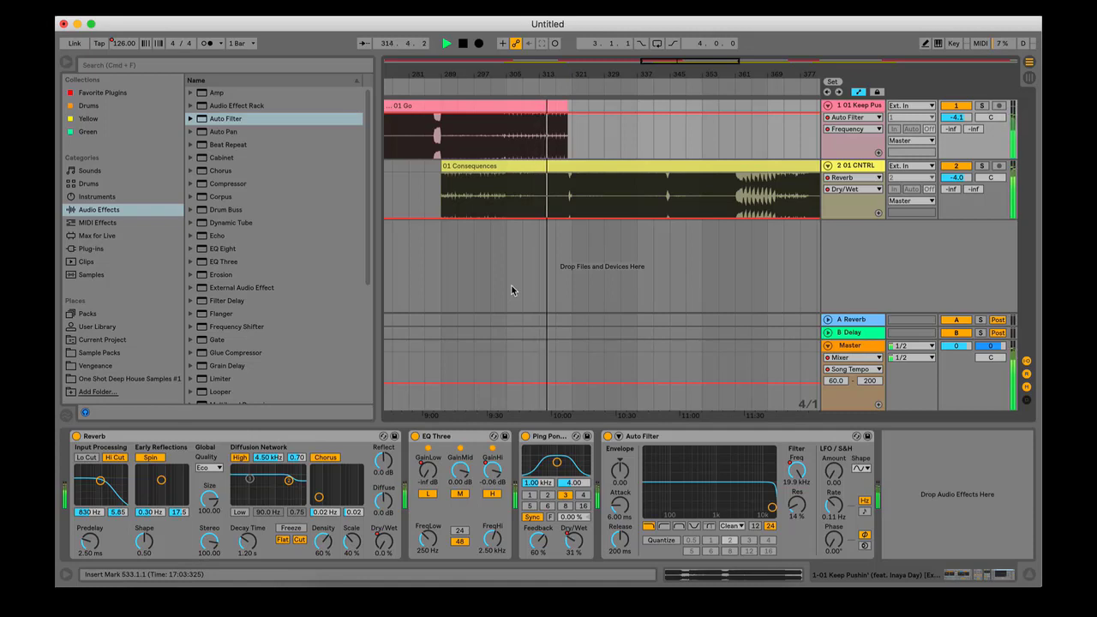
Step: Split the Auto Filter Frequency and Reverb Dry/Wet automation into separate lanes and remove those lanes, leaving both tracks without displayed automation
left_click(879, 153)
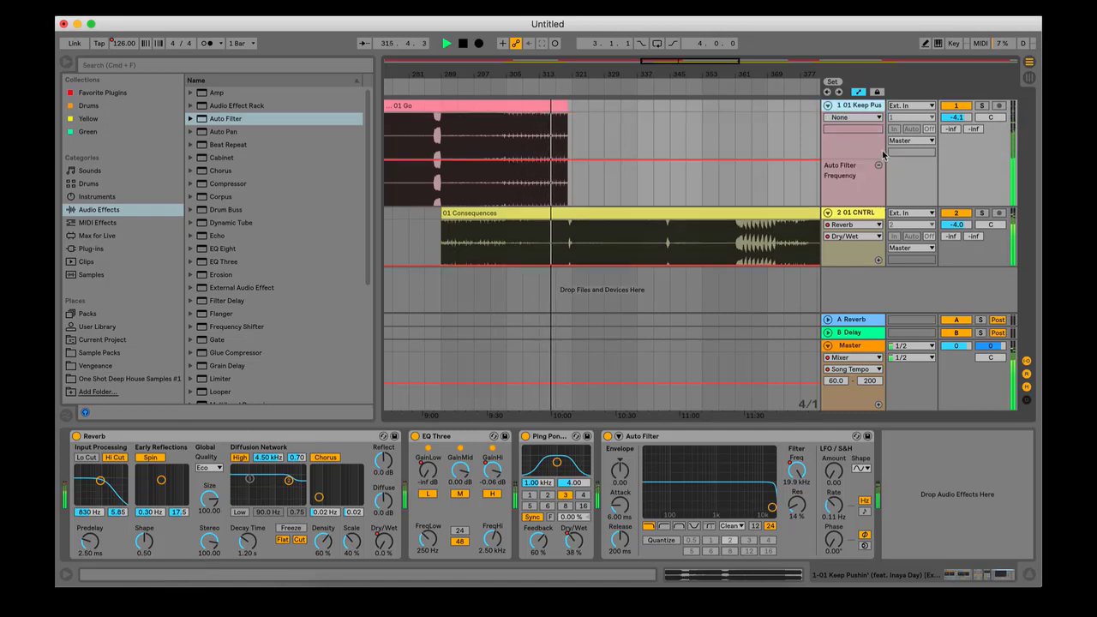
left_click(878, 260)
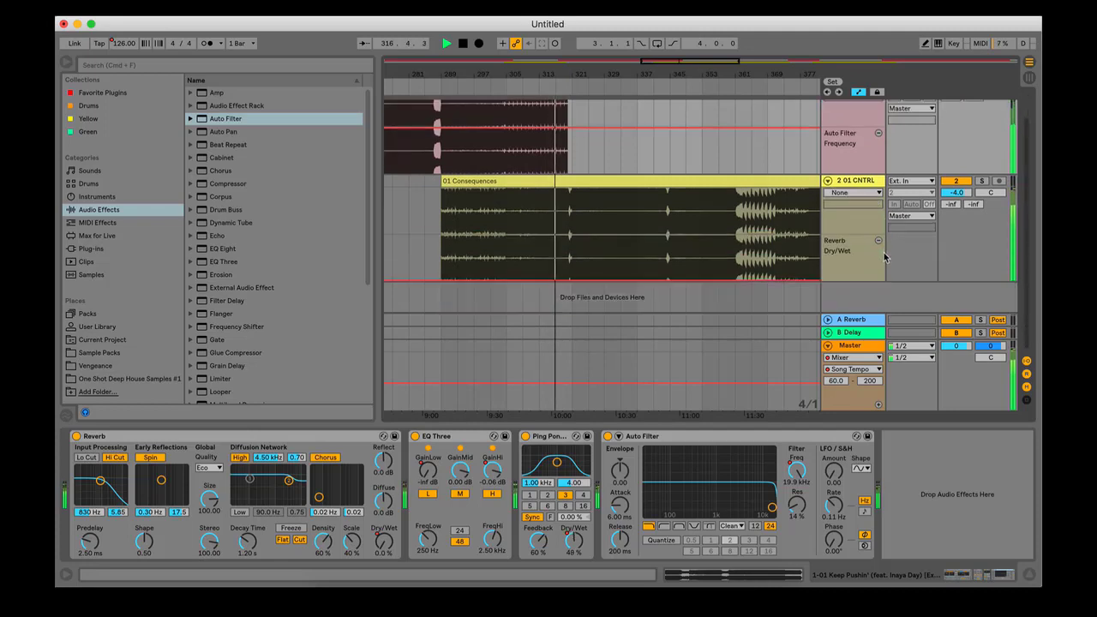
scroll(885, 257, "up", 2)
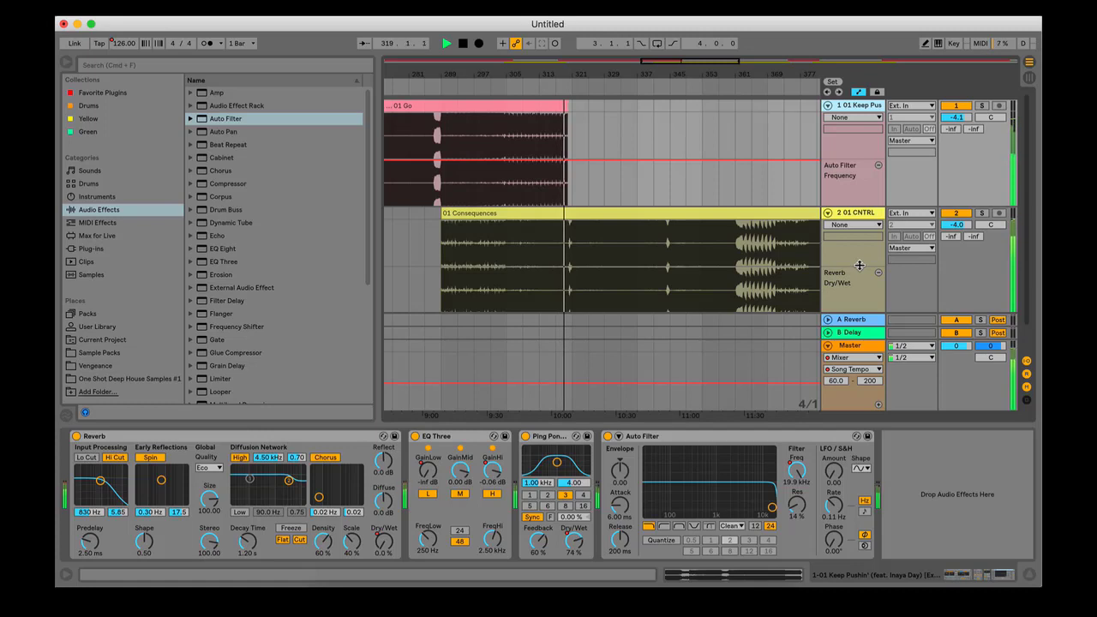
left_click(878, 166)
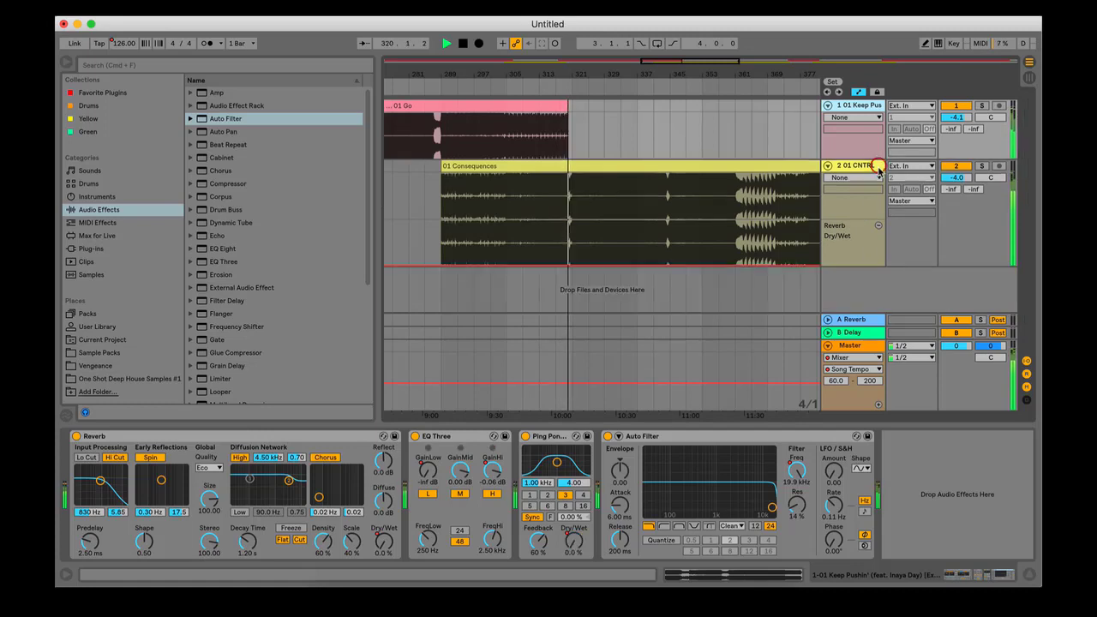
left_click(878, 224)
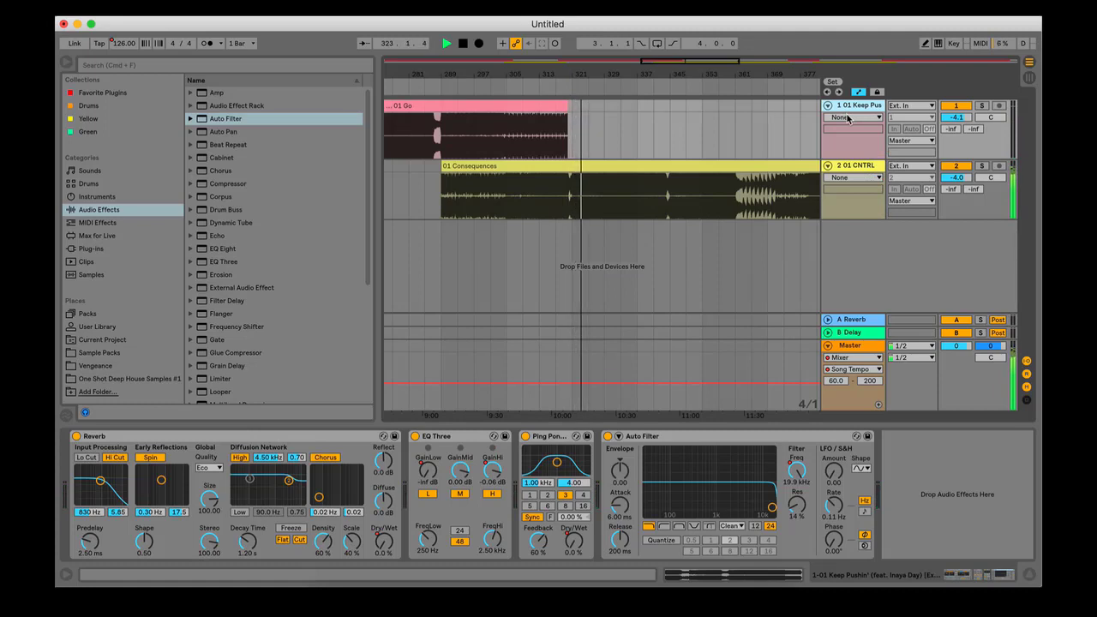
Step: Play the transition from 01 Consequences into 01 You Know You Like It around bar 433
left_click_drag(686, 72, 573, 43)
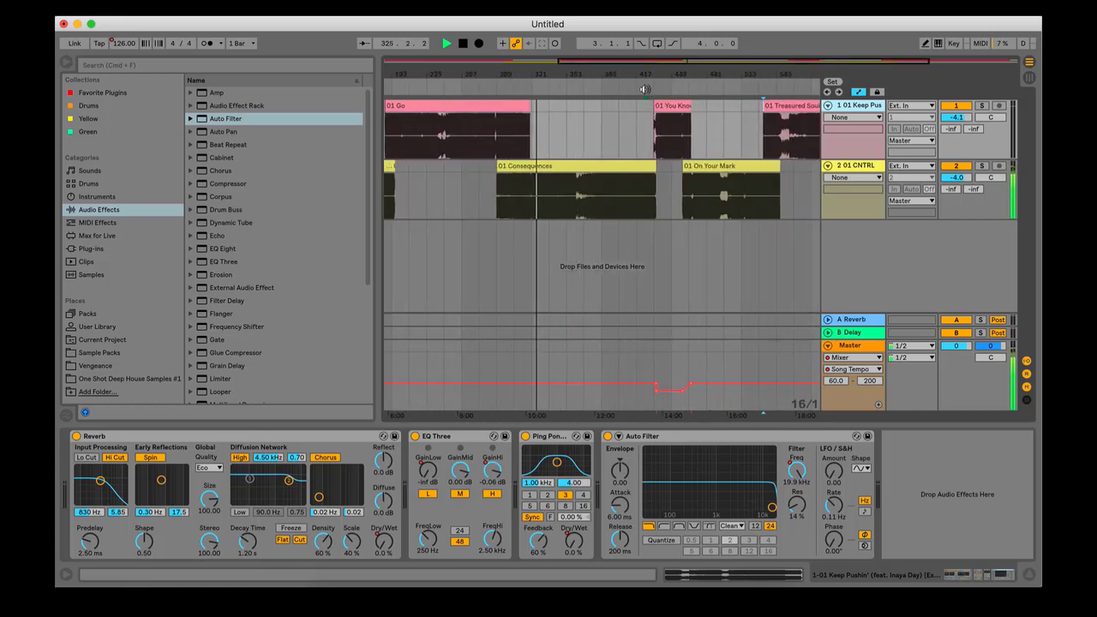
left_click_drag(654, 72, 662, 84)
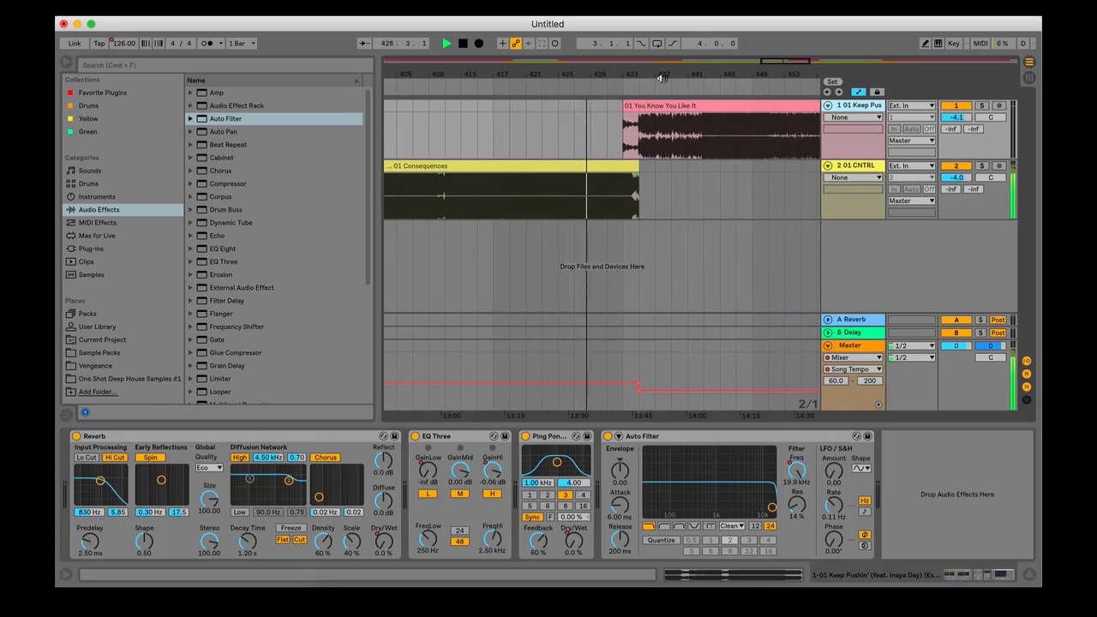
left_click_drag(662, 77, 661, 120)
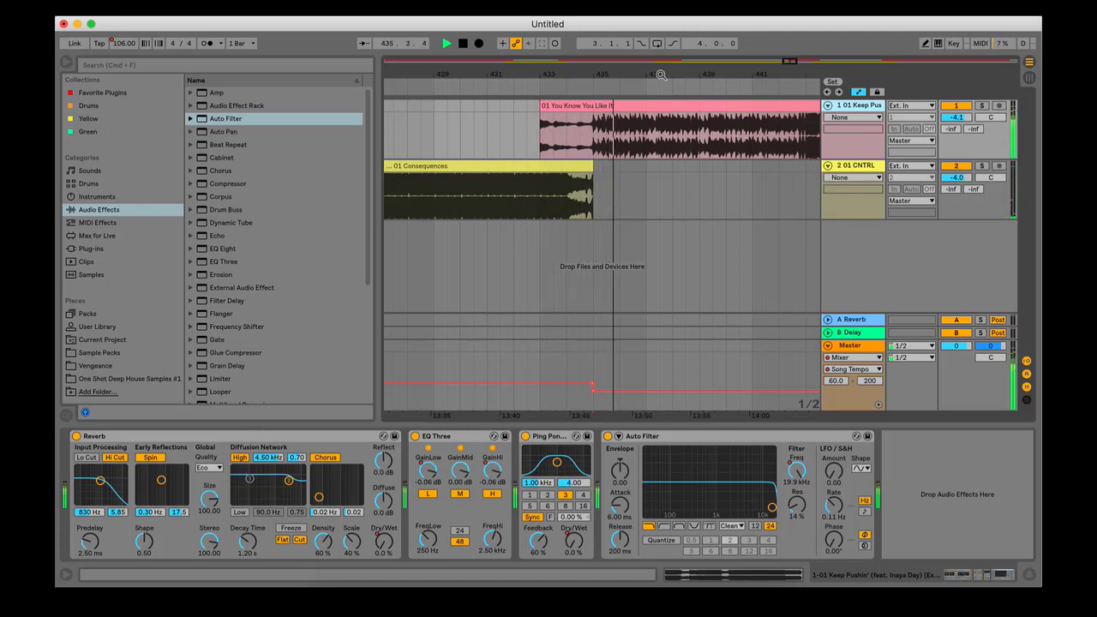
Step: Play the transition from 01 You Know You Like It into 01 On Your Mark around bar 459, through the Song Tempo rise
left_click_drag(661, 74, 502, 73)
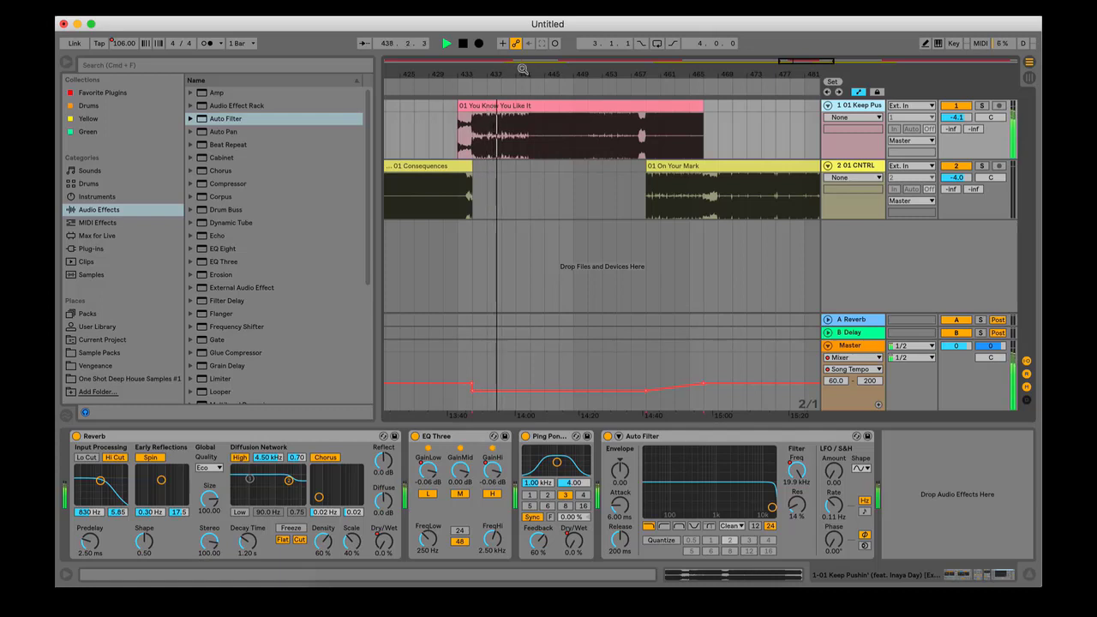
left_click(617, 89)
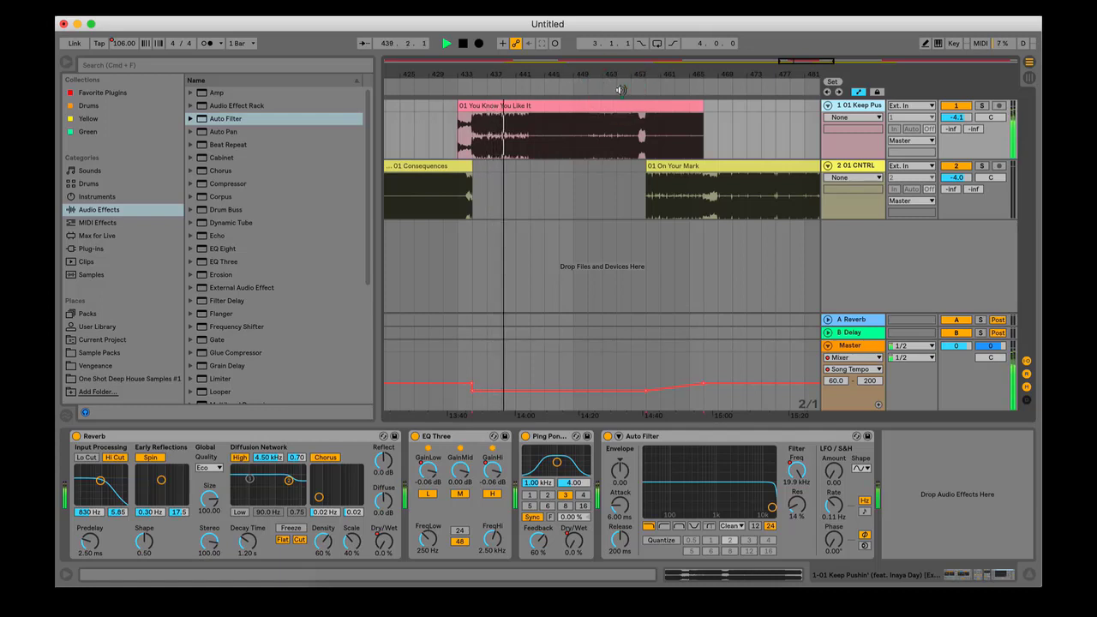
mouse_move(649, 75)
left_mouse_down()
mouse_move(634, 129)
mouse_move(633, 74)
left_mouse_up()
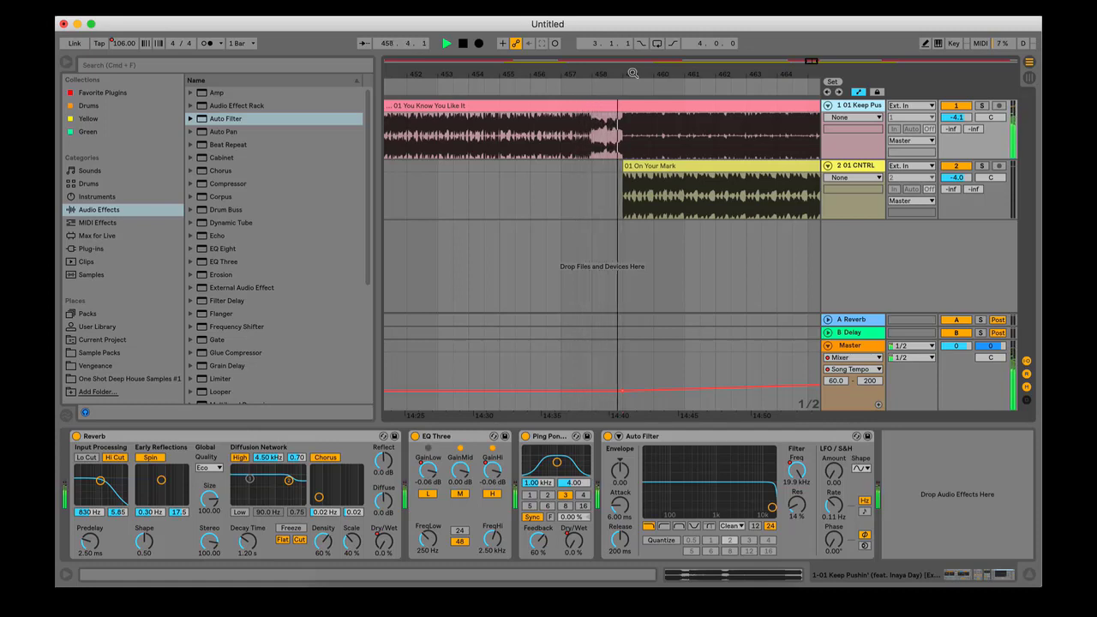
left_click_drag(633, 73, 473, 74)
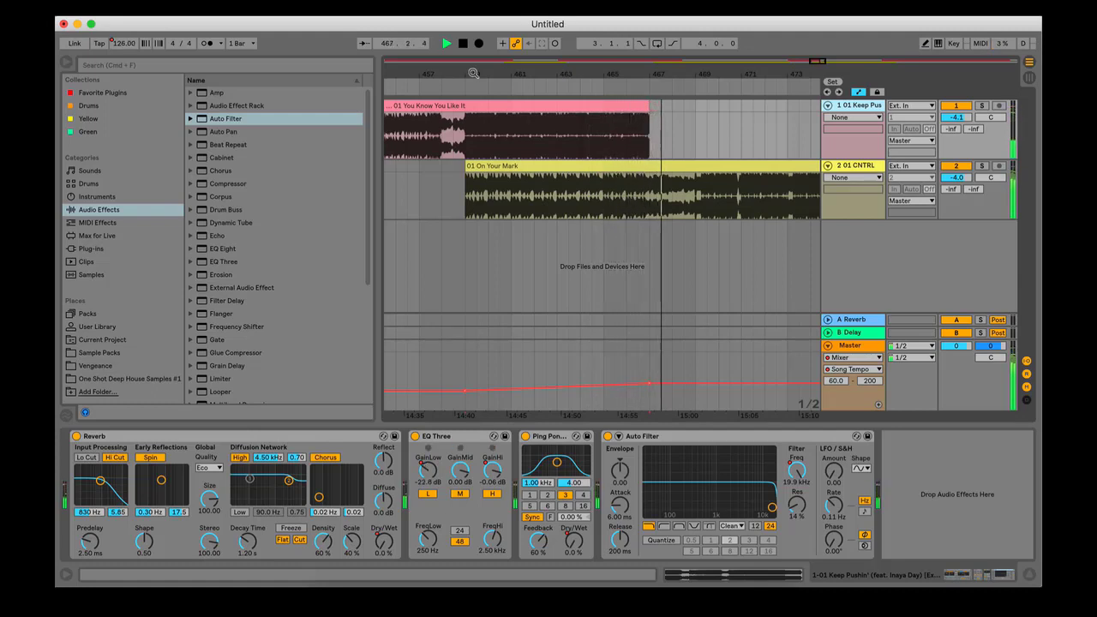
Step: Play the transition from 01 On Your Mark into 01 Treasured Soul (Club Mix) around bar 533, and stop playback
left_click_drag(473, 73, 474, 35)
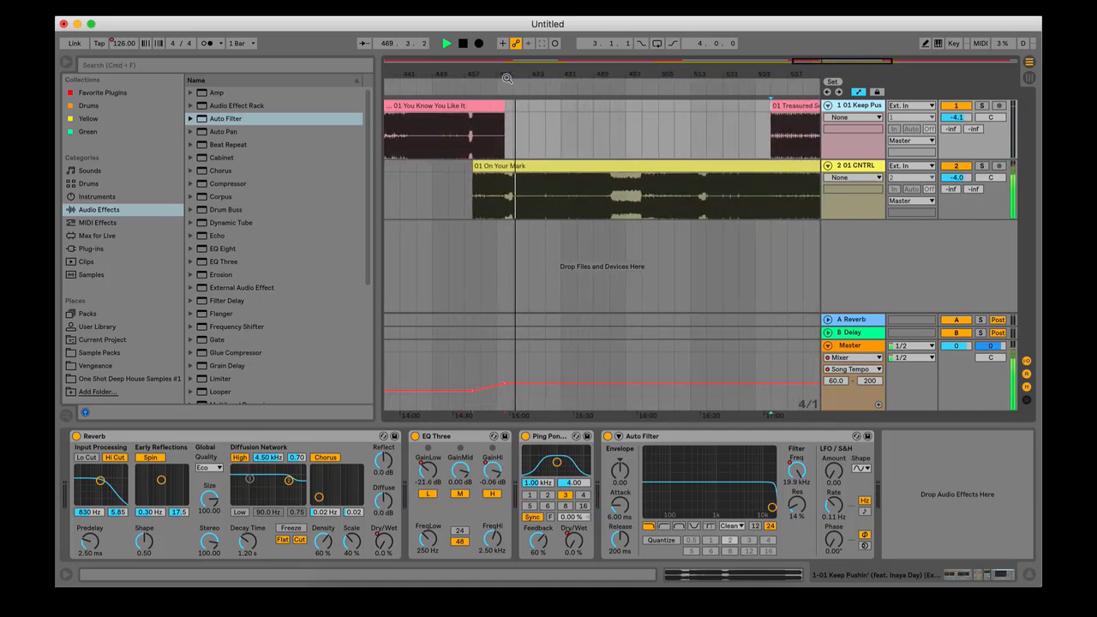
left_click_drag(507, 78, 461, 73)
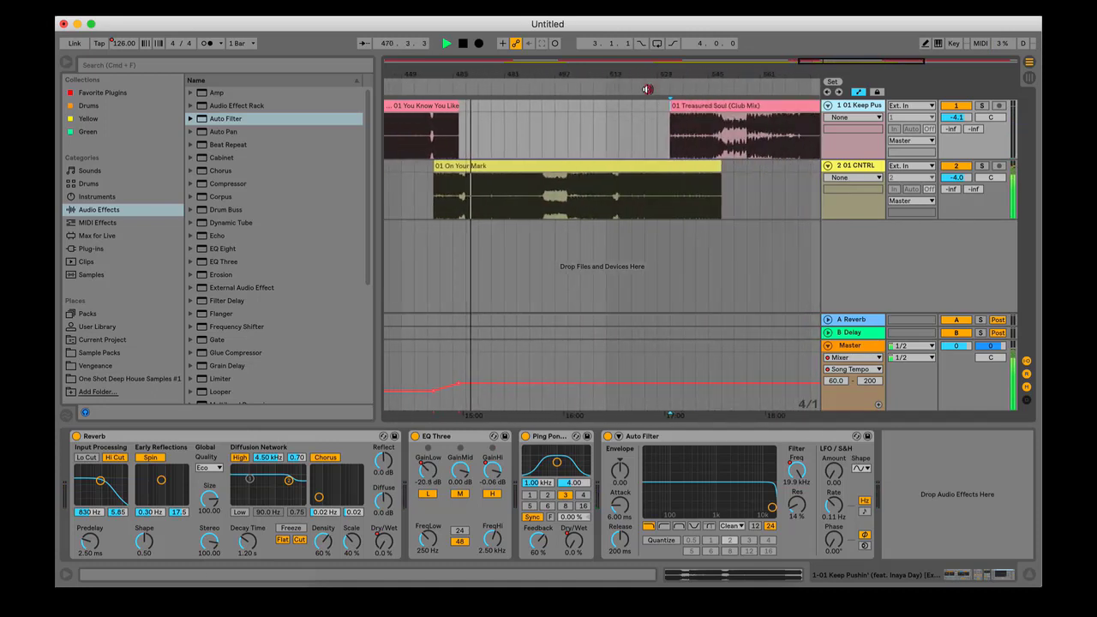
left_click(647, 89)
left_click_drag(664, 73, 479, 74)
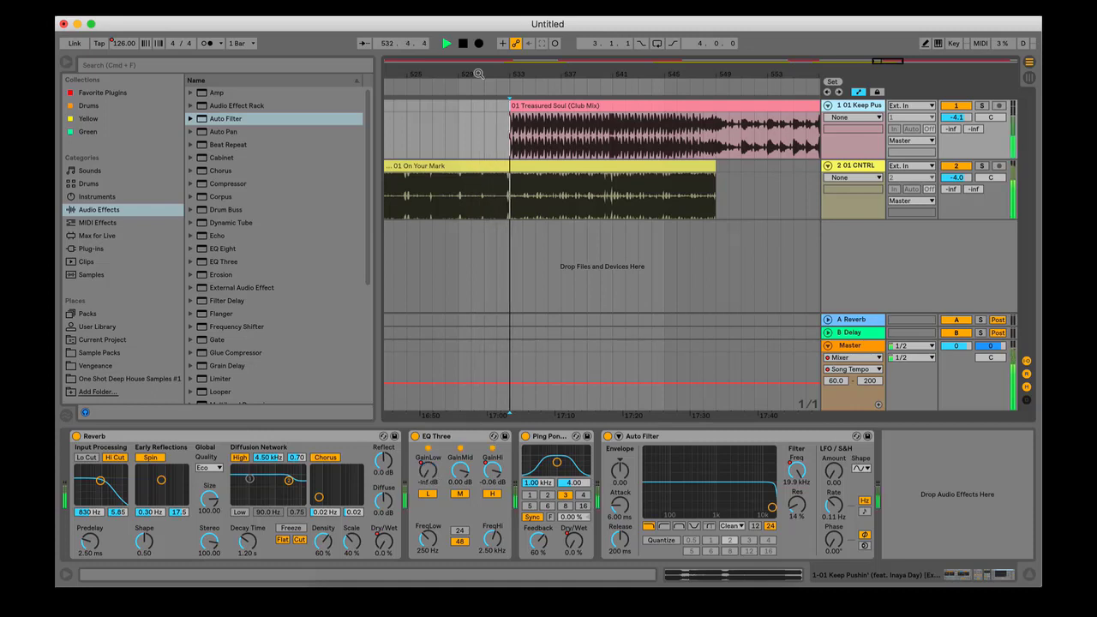
left_click_drag(479, 74, 444, 73)
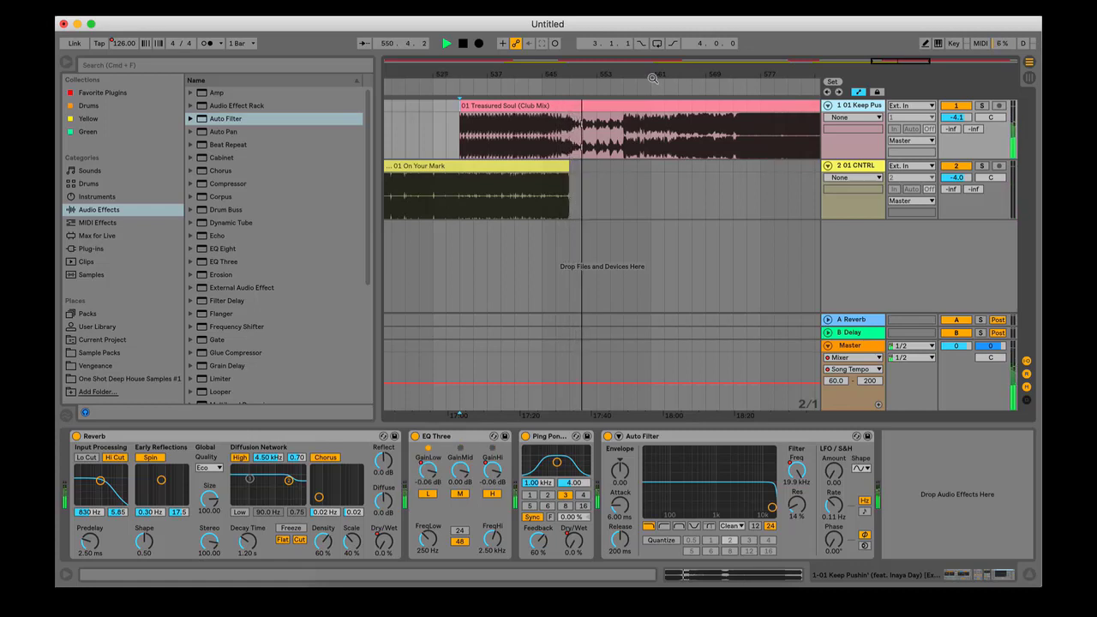
key("space")
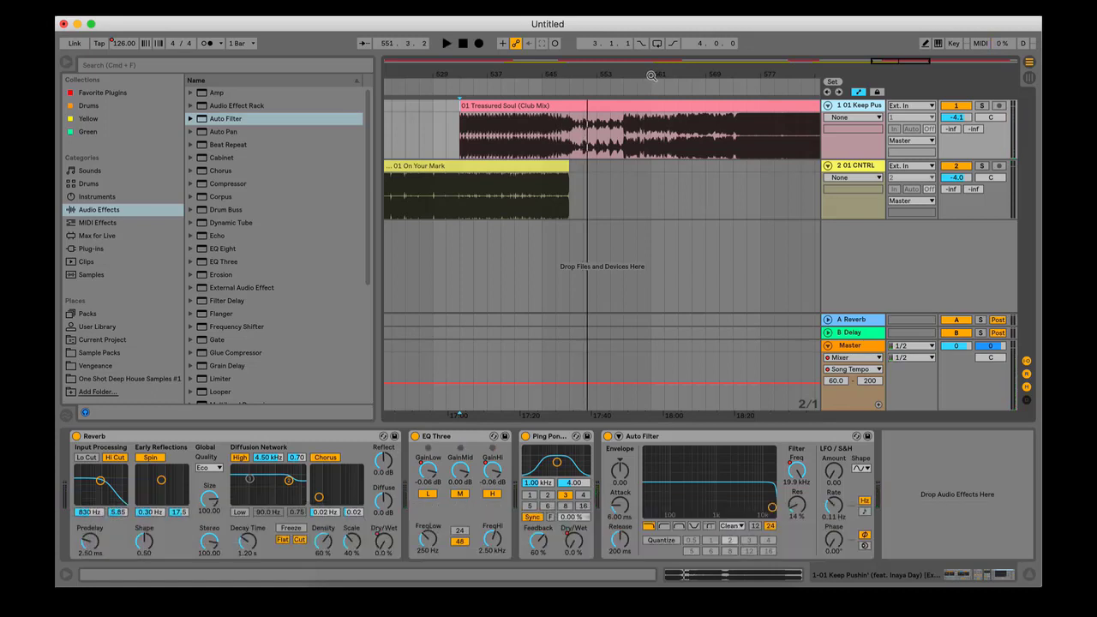
Step: Review the Export Audio/Video settings without exporting, and check where 01 Treasured Soul (Club Mix) ends in the arrangement
left_click_drag(651, 75, 745, 76)
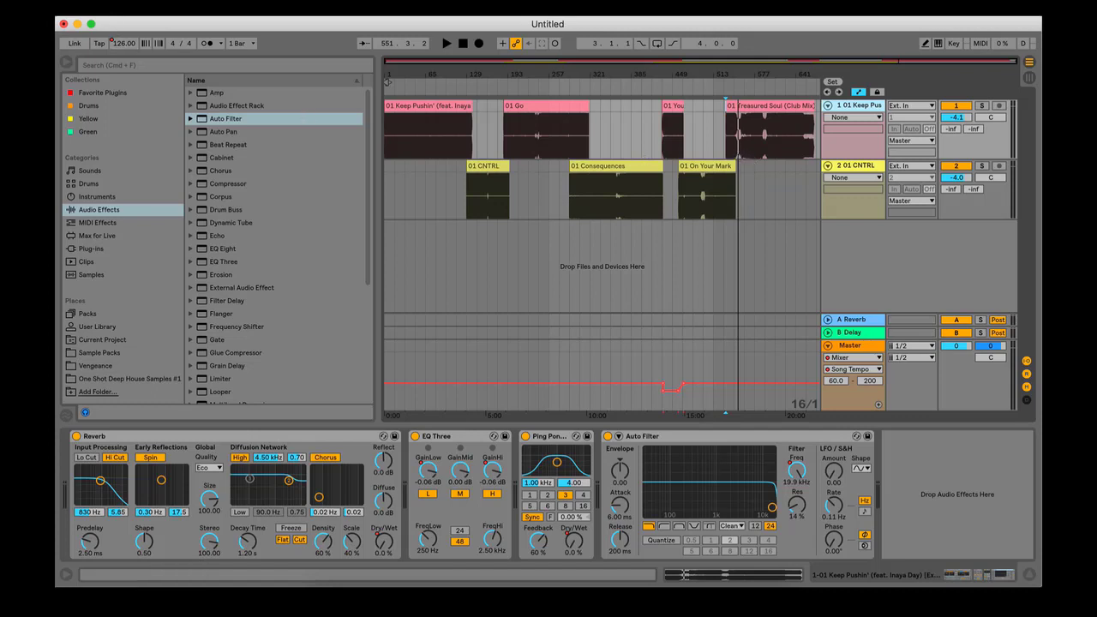
left_click(132, 7)
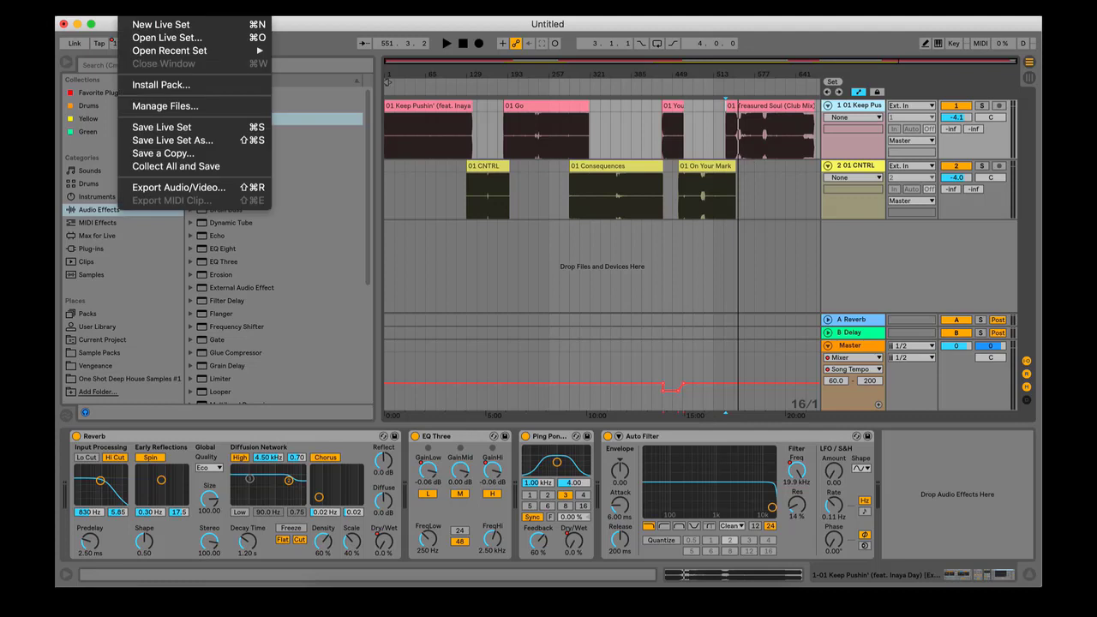
left_click(157, 194)
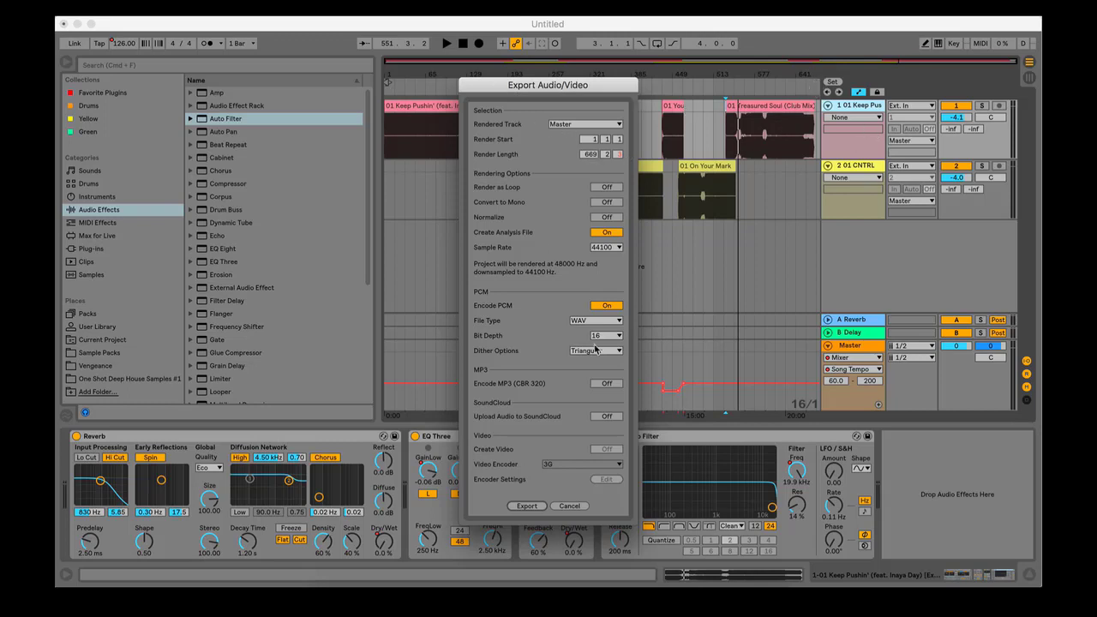
left_click(570, 506)
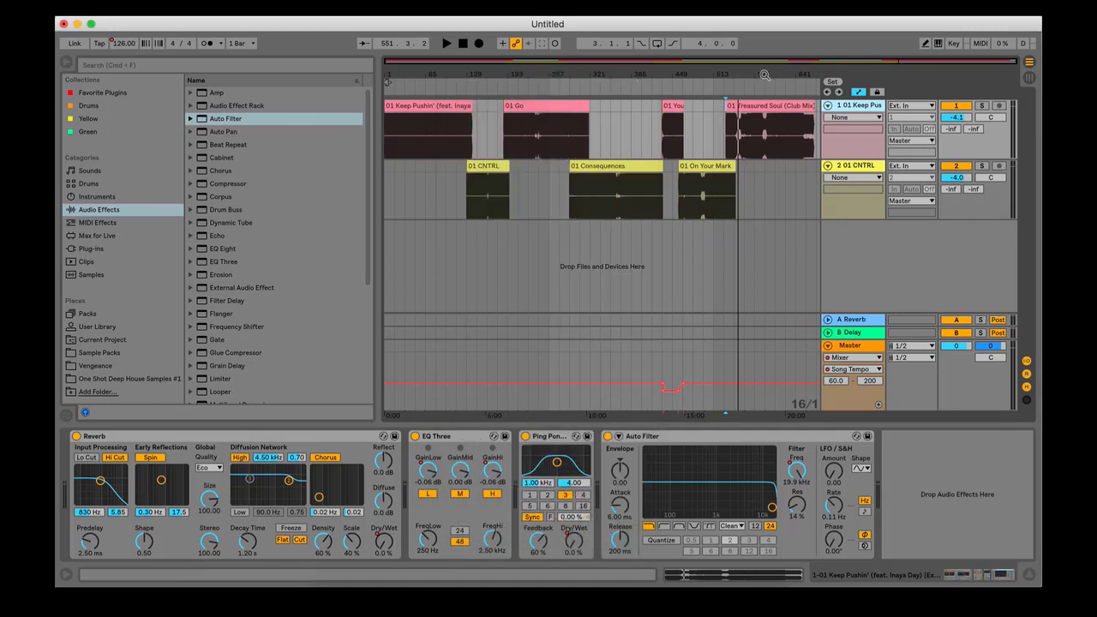
left_click_drag(736, 77, 509, 75)
left_click_drag(784, 74, 781, 163)
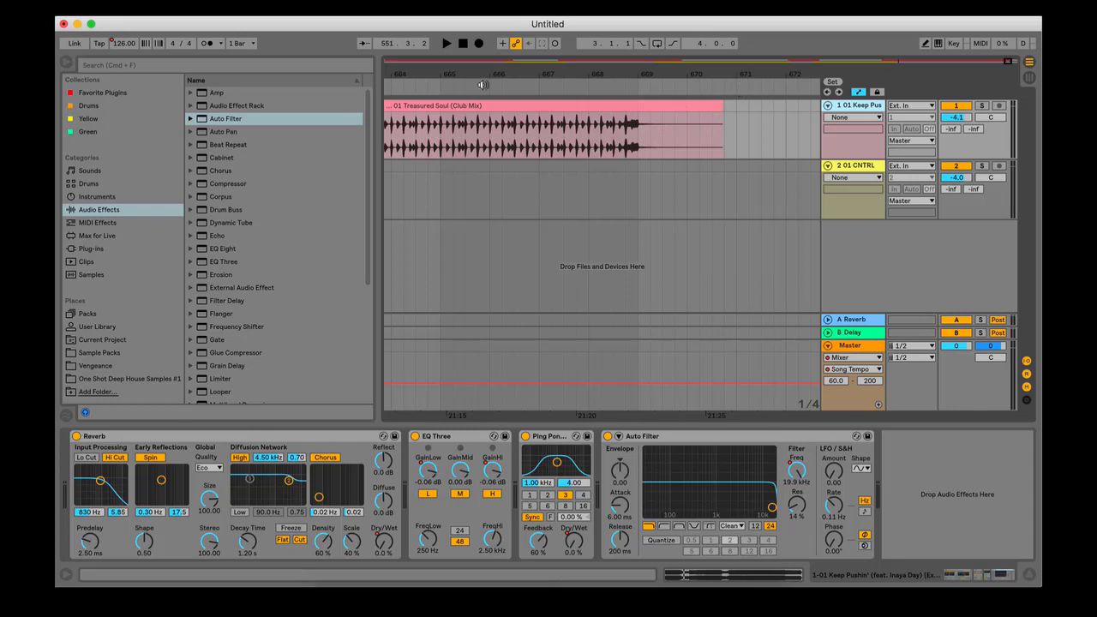
Step: In the Export Audio/Video settings, set the Render Length to 671.1.0 and turn off Create Analysis File
left_click(142, 10)
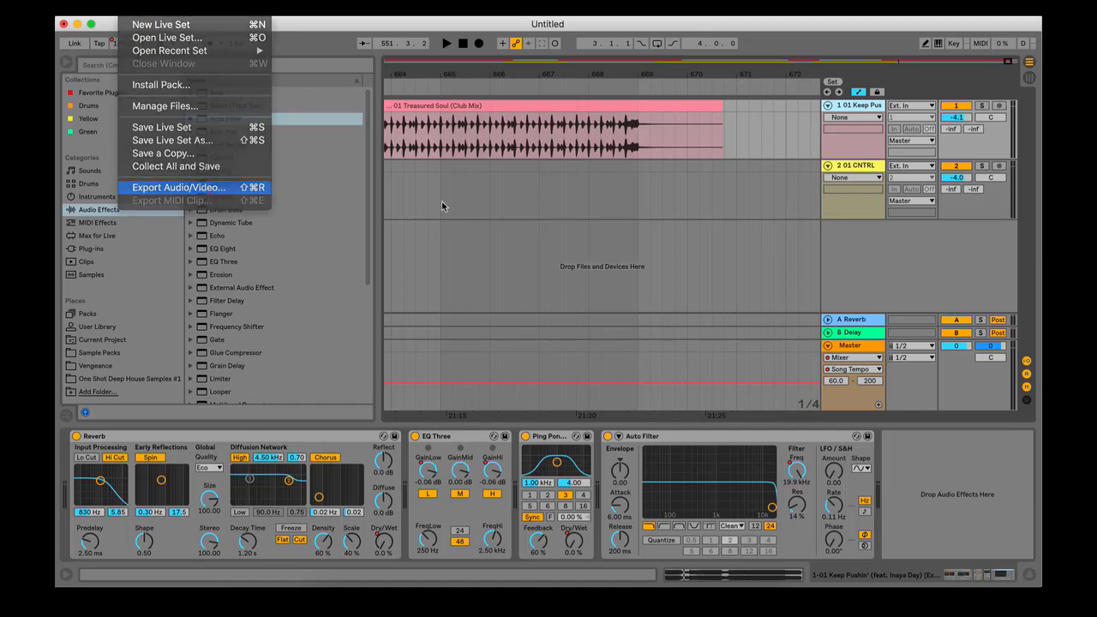
left_click(183, 186)
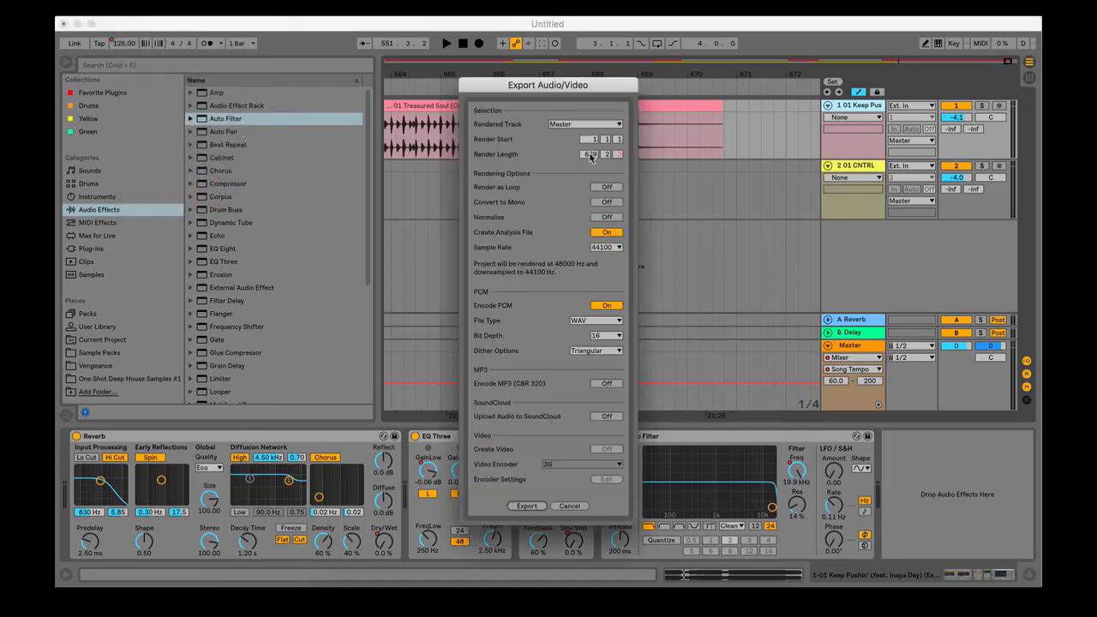
left_click(591, 157)
left_click_drag(613, 153, 613, 159)
left_click(603, 232)
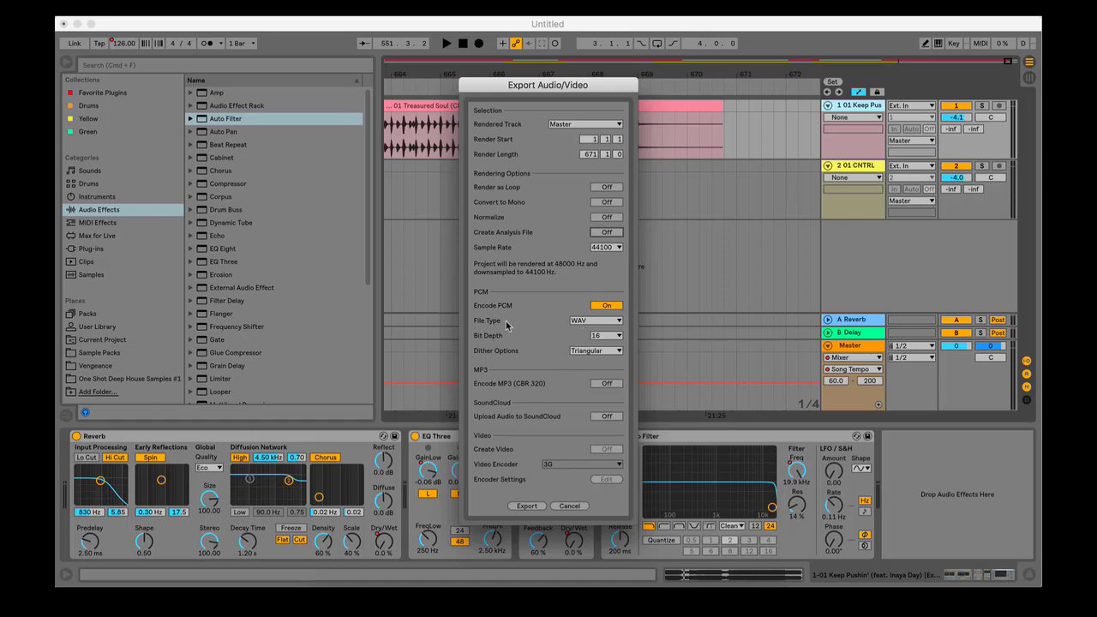
Step: Keep WAV as the PCM file type and turn on Encode MP3 (CBR 320) for the export
left_click(583, 324)
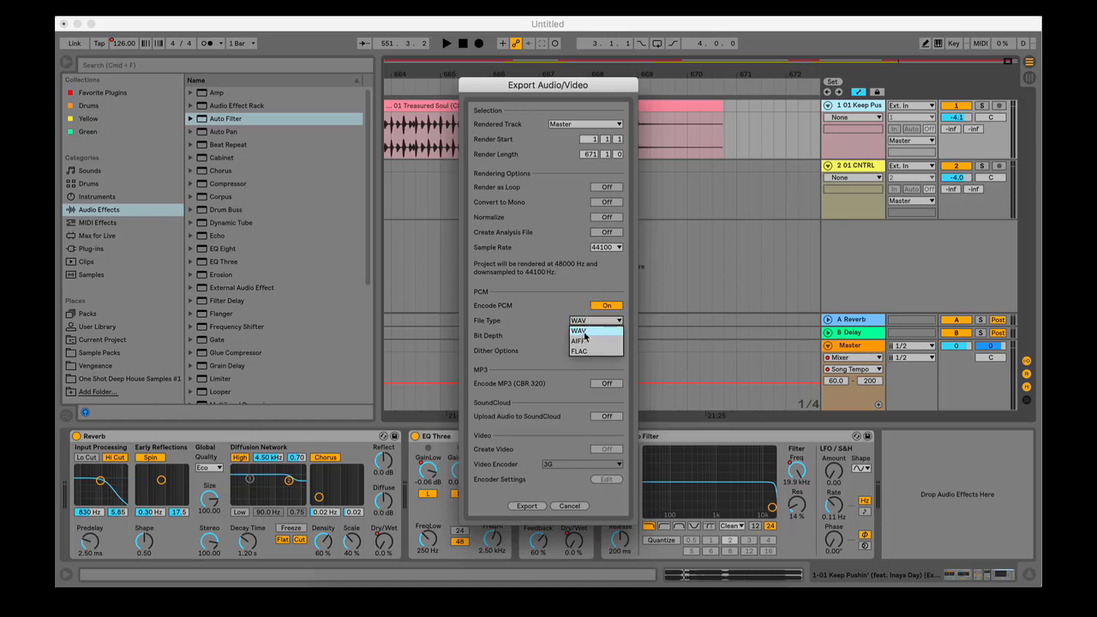
left_click(556, 338)
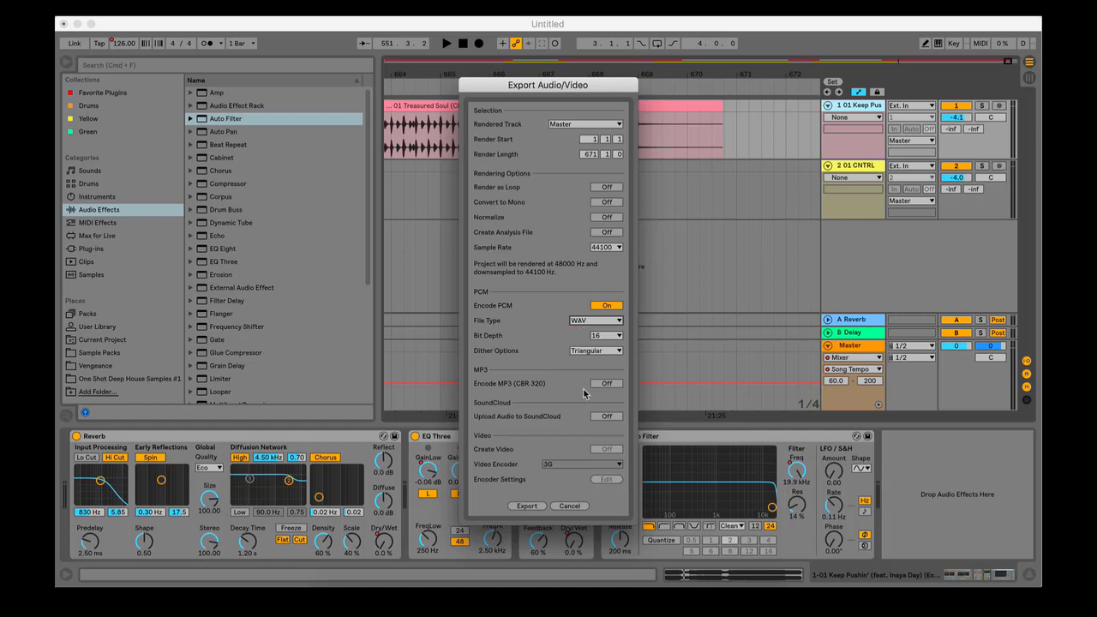
left_click(597, 385)
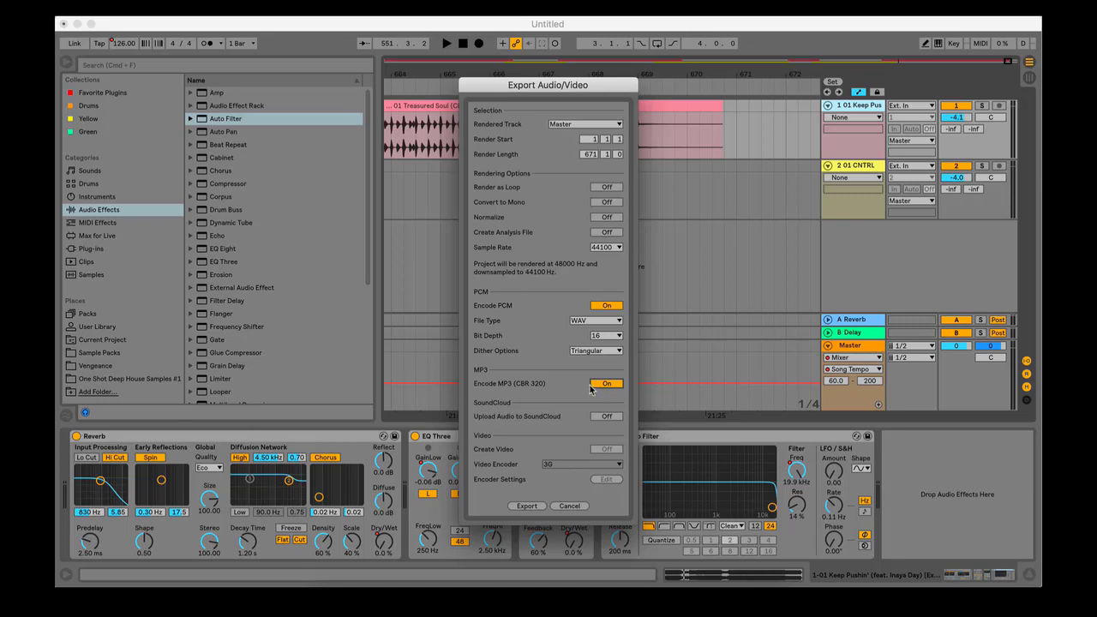
Step: Export the mix to the Desktop under the file name Mixtape May 2018
left_click(525, 506)
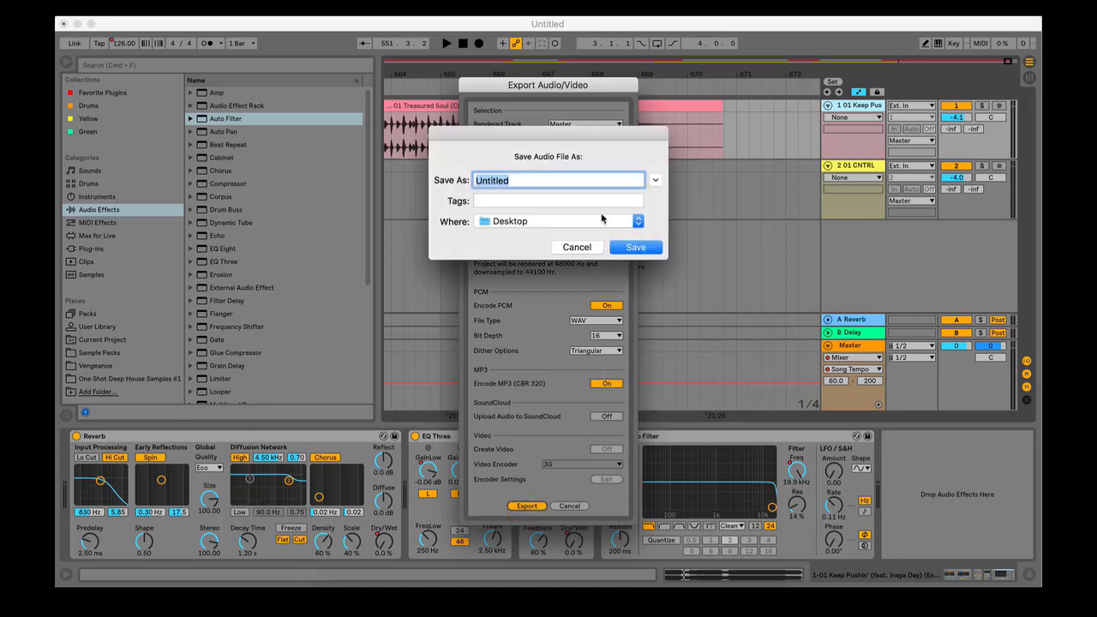
type("Mixtape")
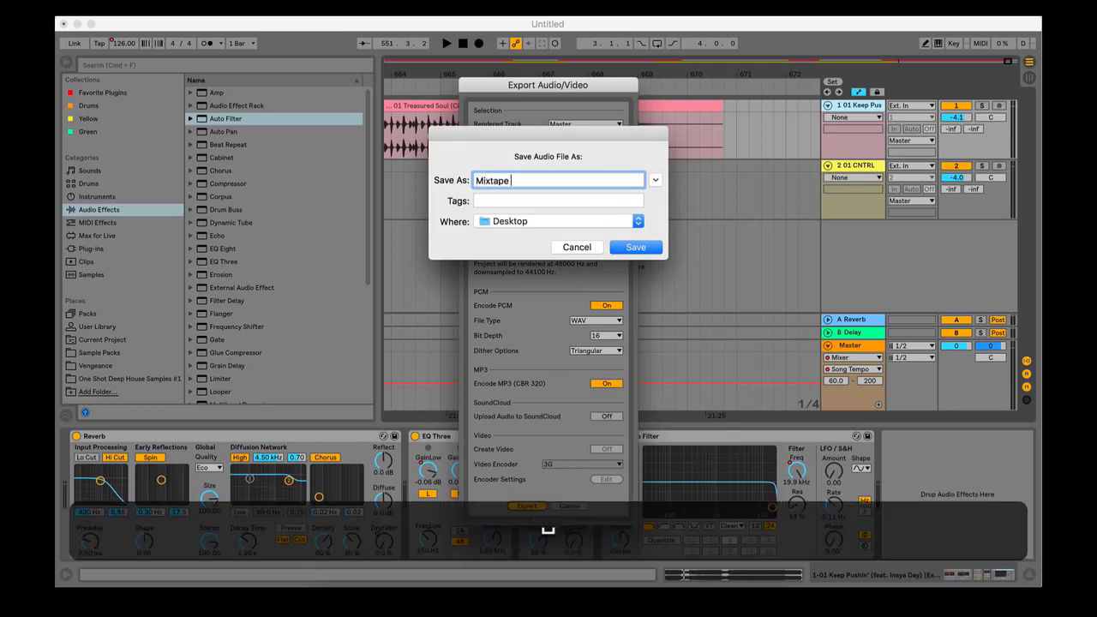
key("BackSpace")
type("May 2018")
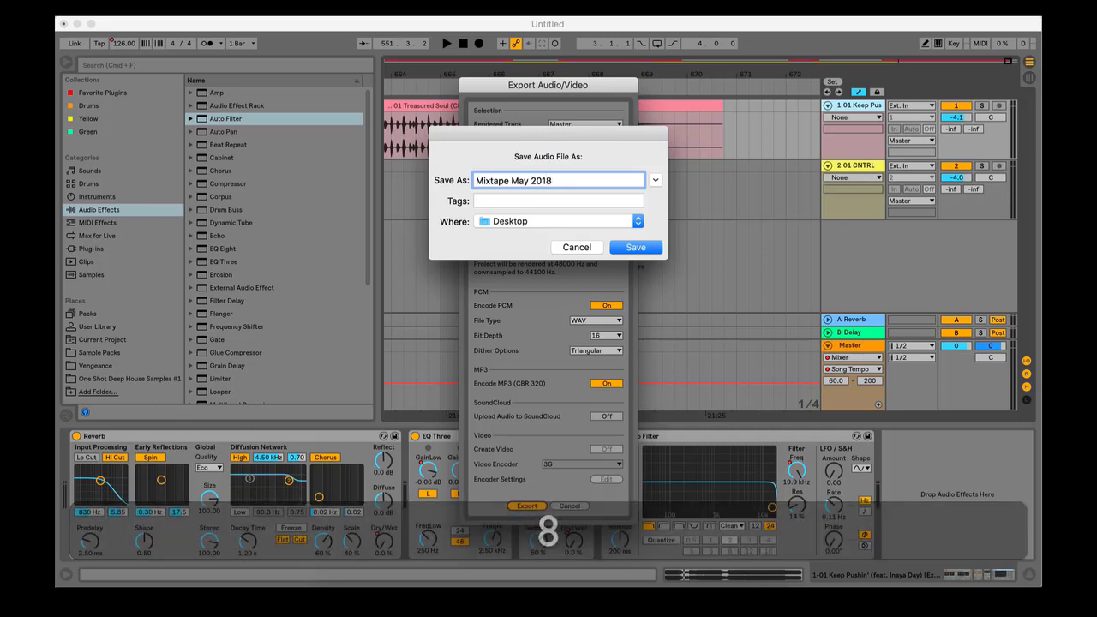
key("Return")
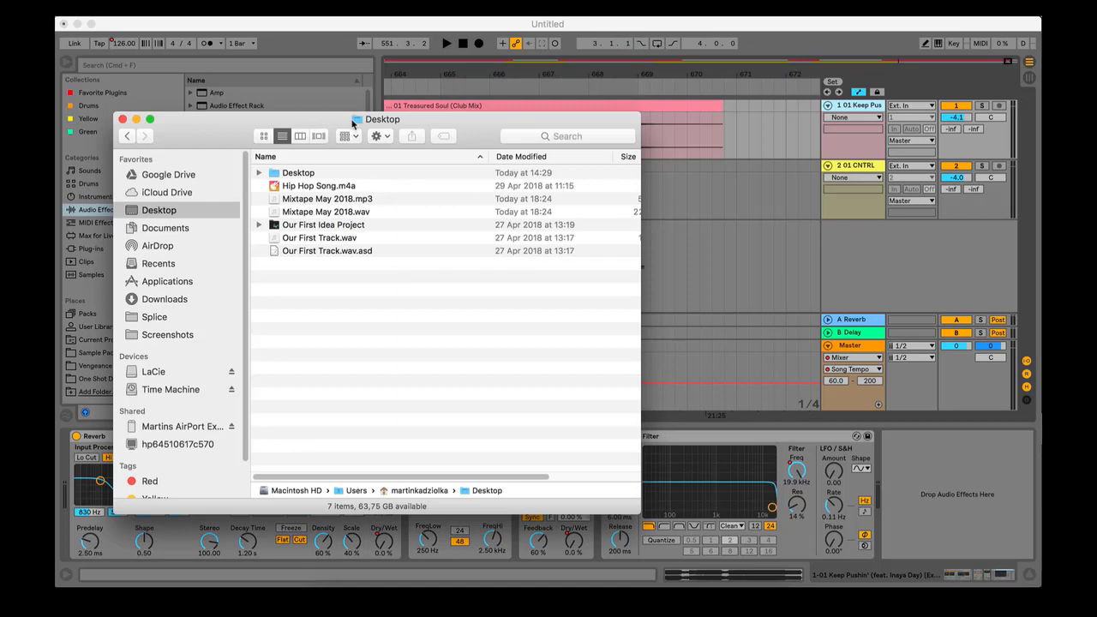
Step: Check the exported WAV and MP3 files in the Desktop folder in Finder, and preview Mixtape May 2018.mp3
left_click(293, 202)
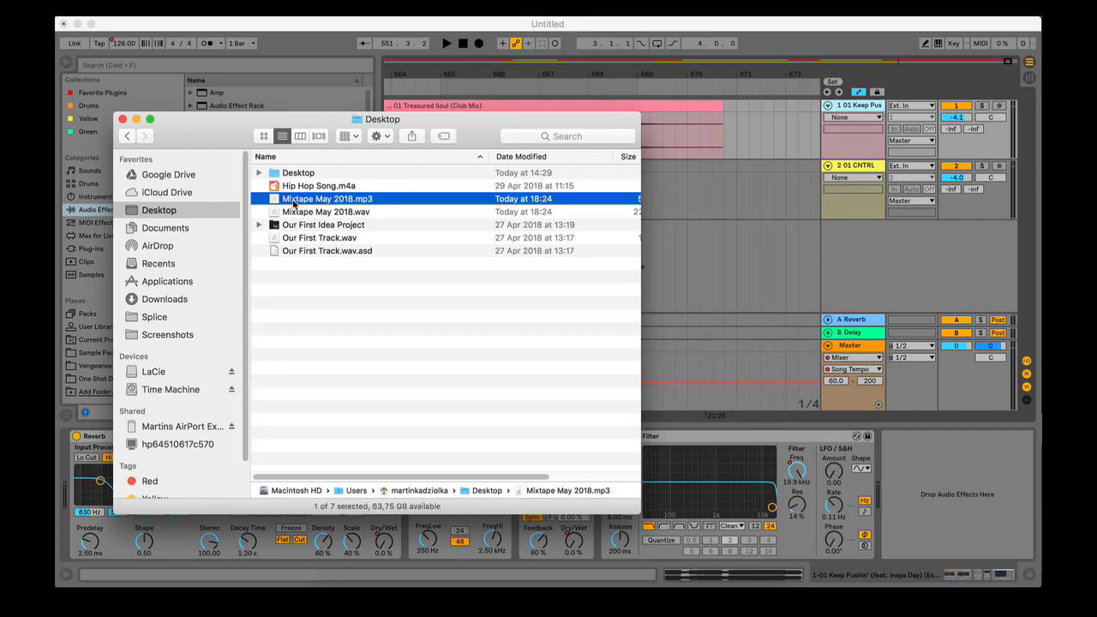
left_click(359, 213)
left_click(362, 200)
key("space")
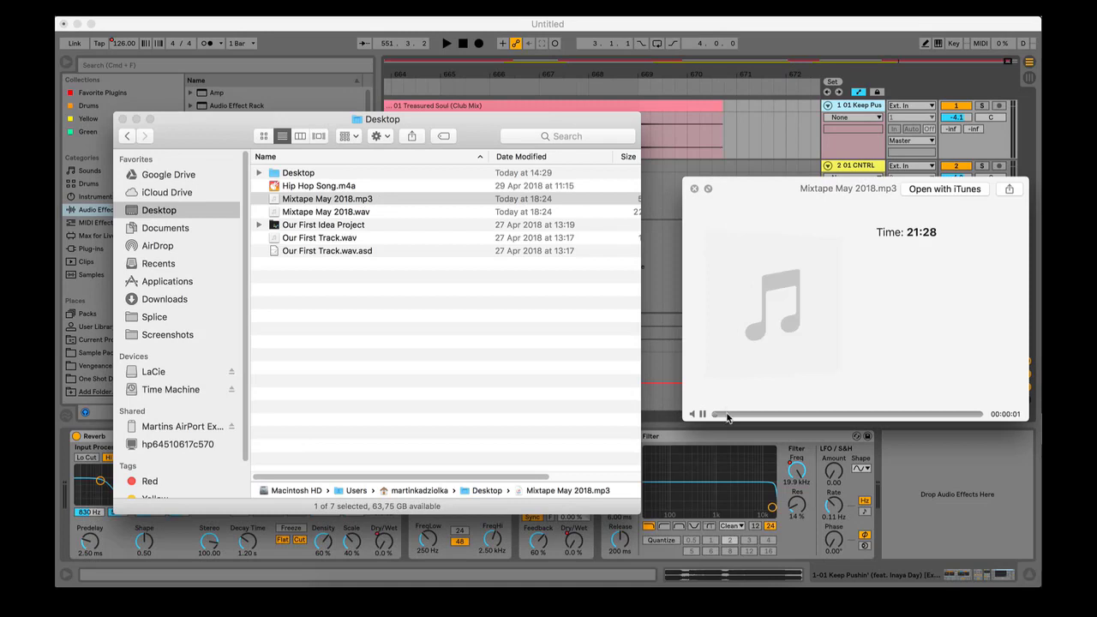
Step: Listen to several points throughout the MP3 preview, ending close to the end of the mix
left_click_drag(724, 415, 777, 419)
left_click(820, 419)
left_click(855, 419)
left_click(892, 416)
left_click(898, 417)
left_click(898, 418)
left_click(899, 419)
left_click_drag(906, 415, 978, 415)
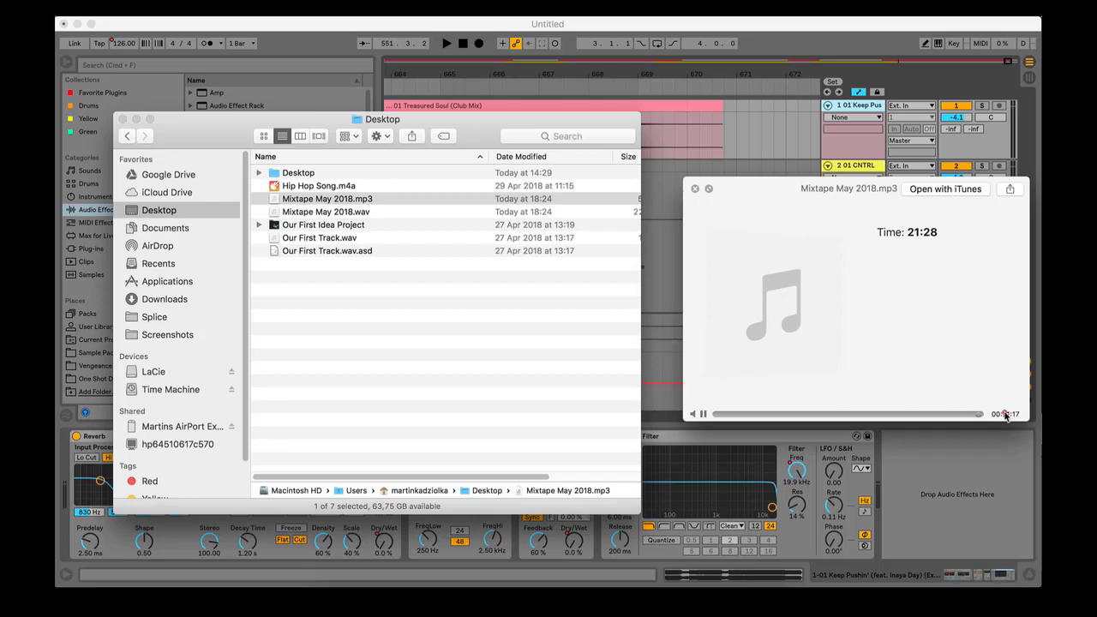
Step: Open Mixtape May 2018.mp3 in iTunes, and switch back to Ableton Live to view the whole arrangement
left_click(946, 188)
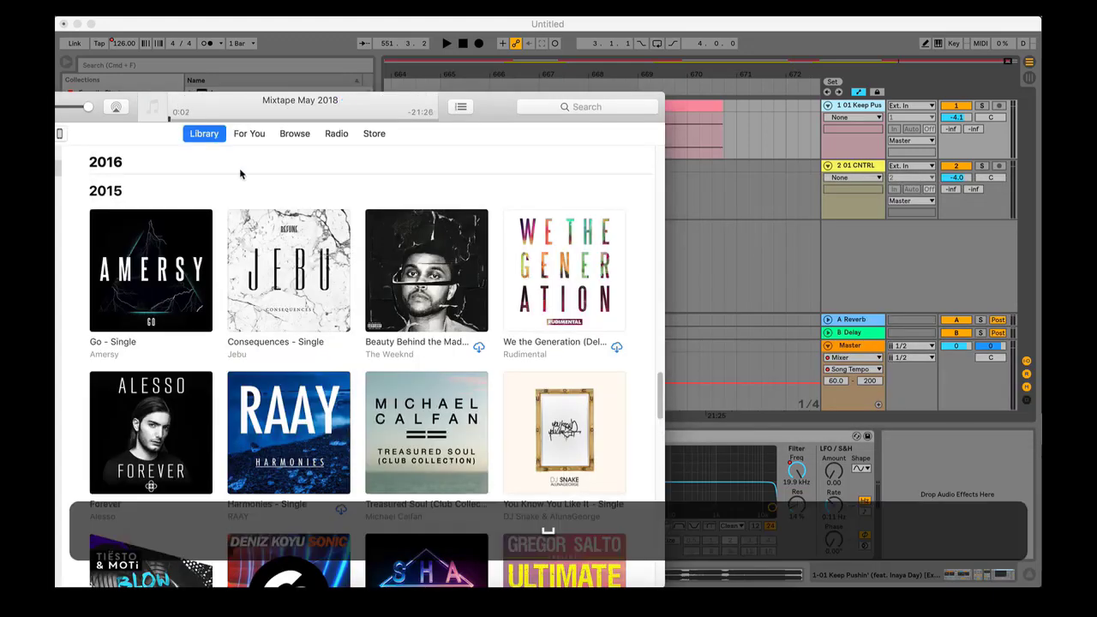
left_click(590, 34)
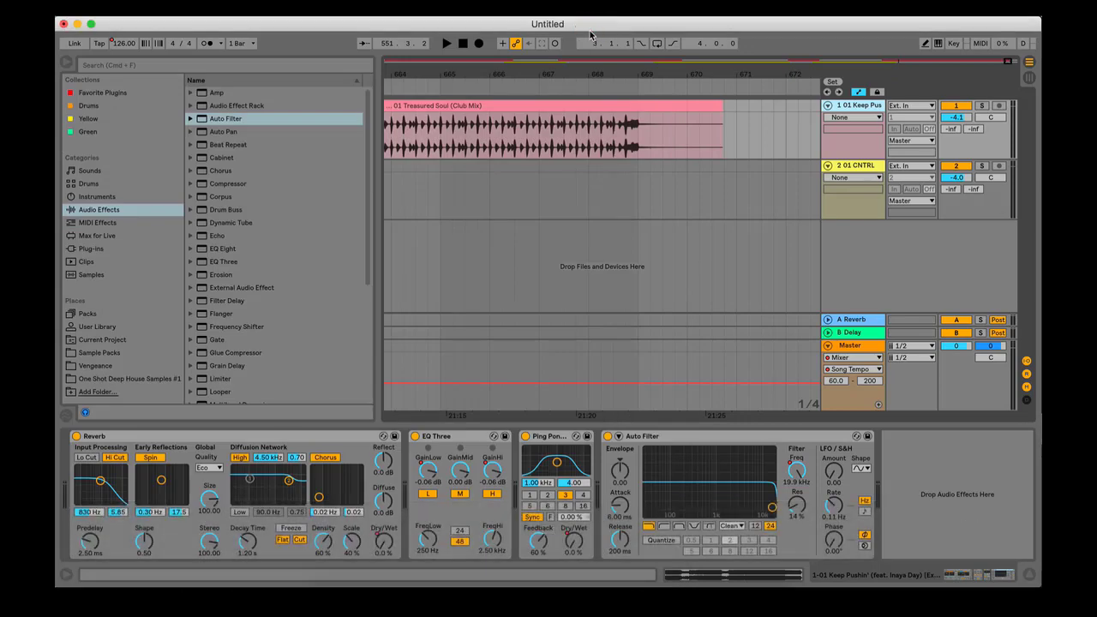
left_click_drag(558, 73, 557, 43)
left_click_drag(749, 75, 811, 78)
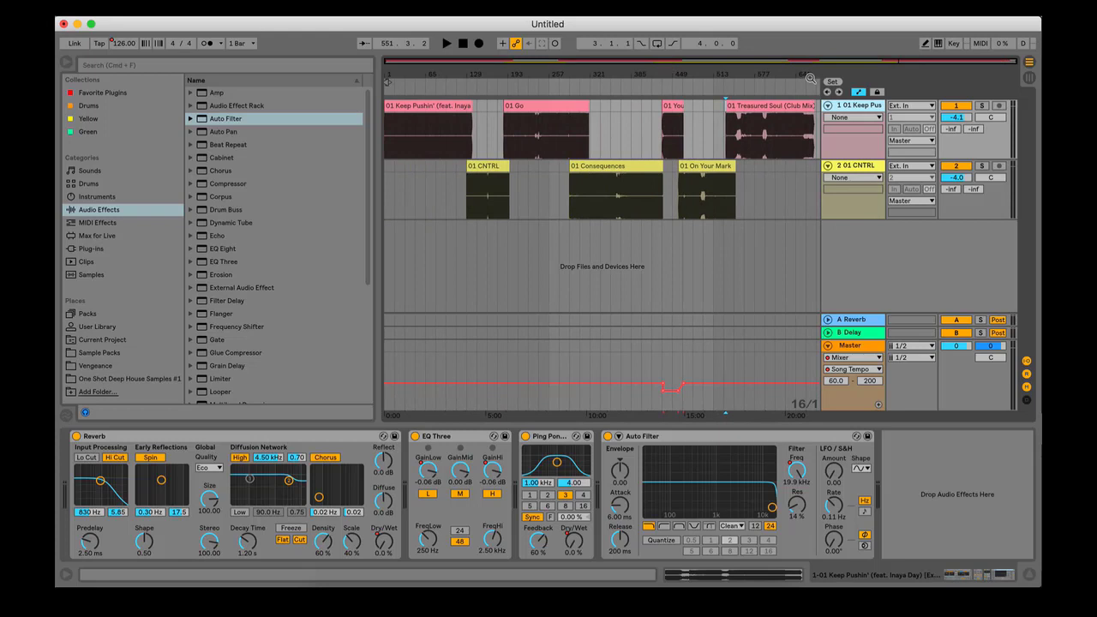